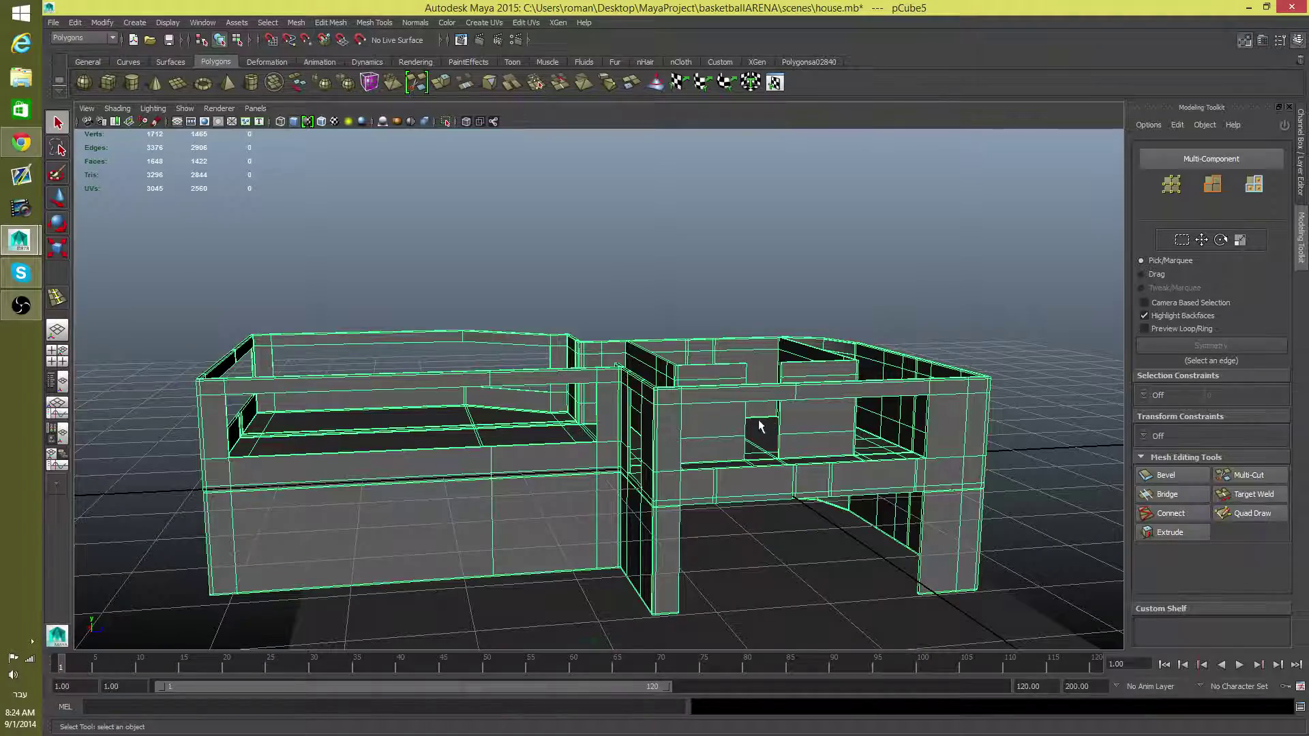
Examine the existing house model from several sides, close up and as a whole.
alt+drag(716, 435, 547, 449)
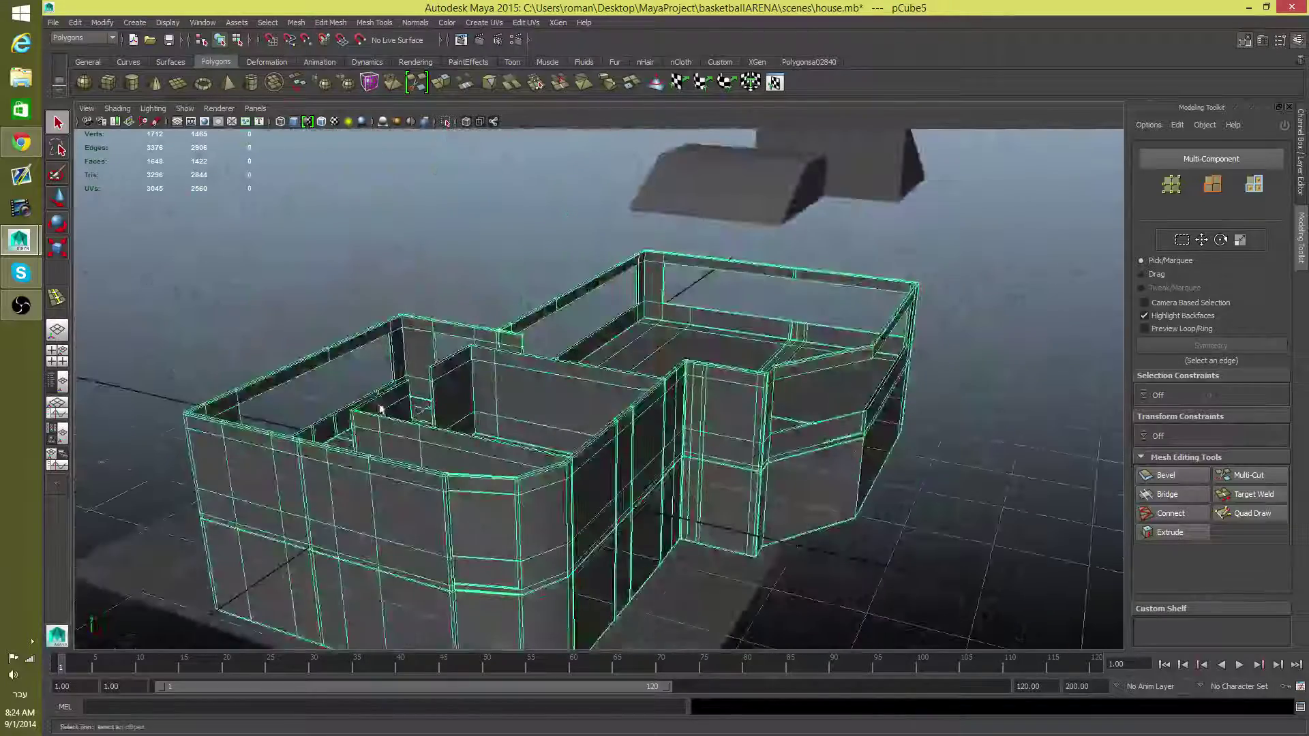
scroll(519, 431, up, 3)
alt+right_drag(519, 431, 737, 498)
alt+drag(736, 498, 745, 555)
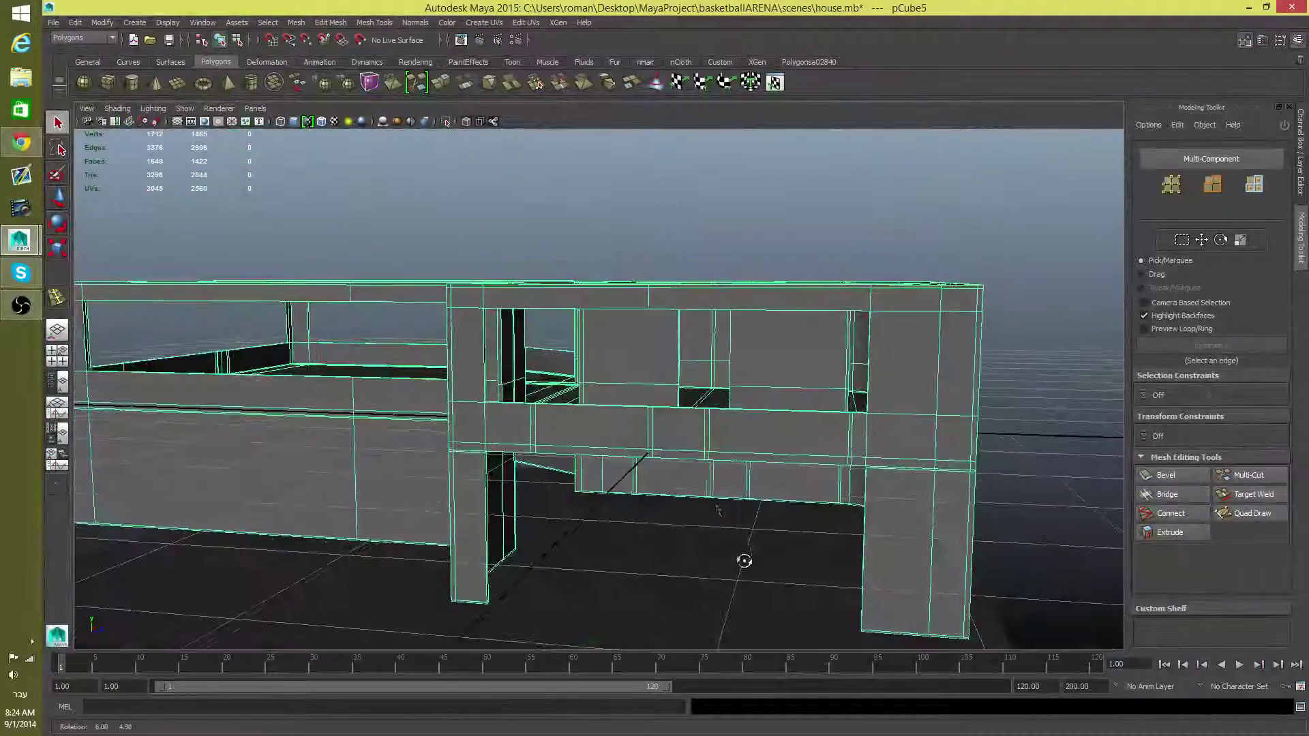
alt+drag(643, 418, 709, 429)
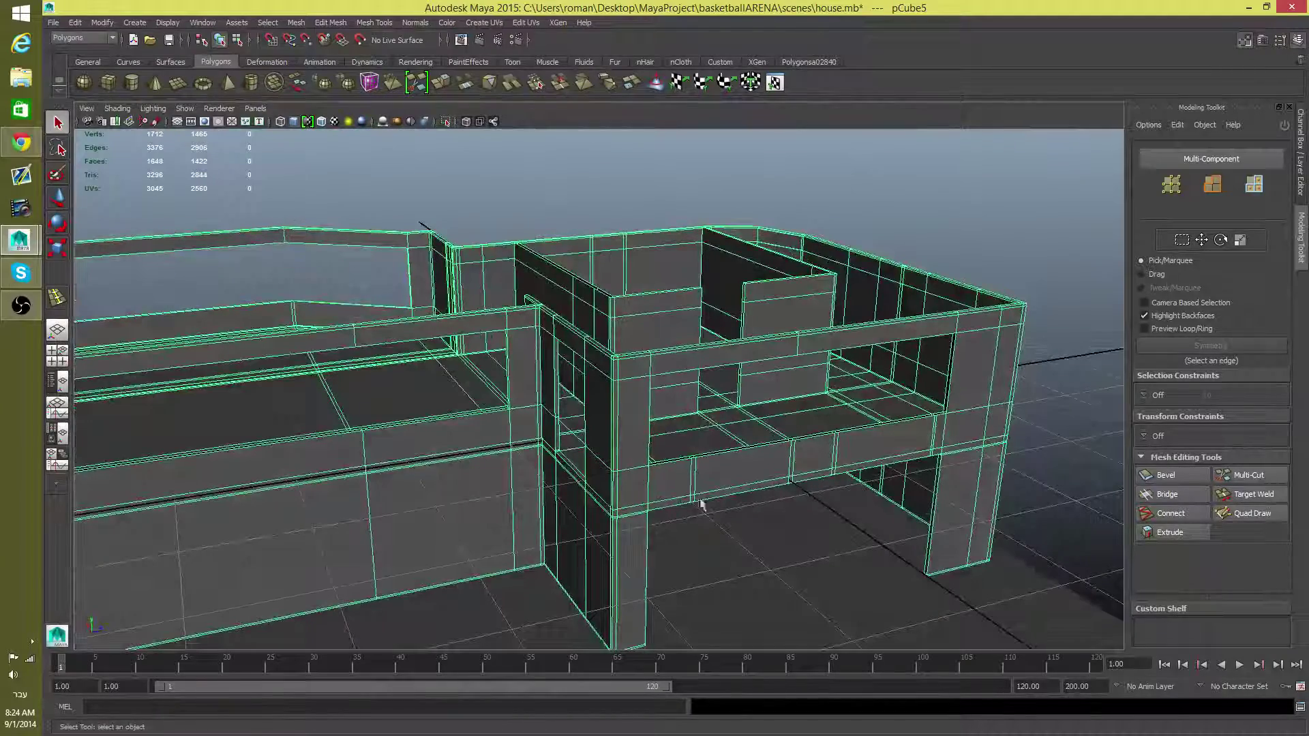
alt+drag(890, 504, 761, 531)
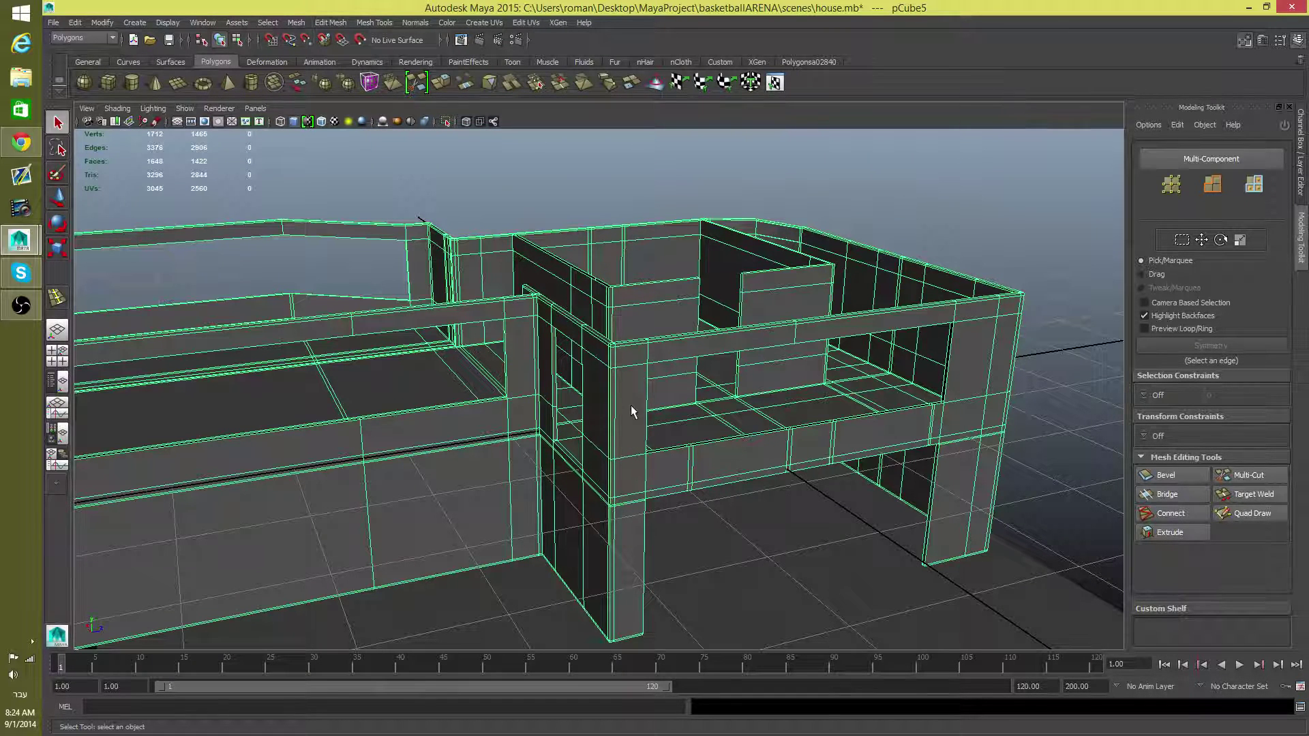
alt+drag(631, 411, 603, 451)
scroll(603, 451, down, 5)
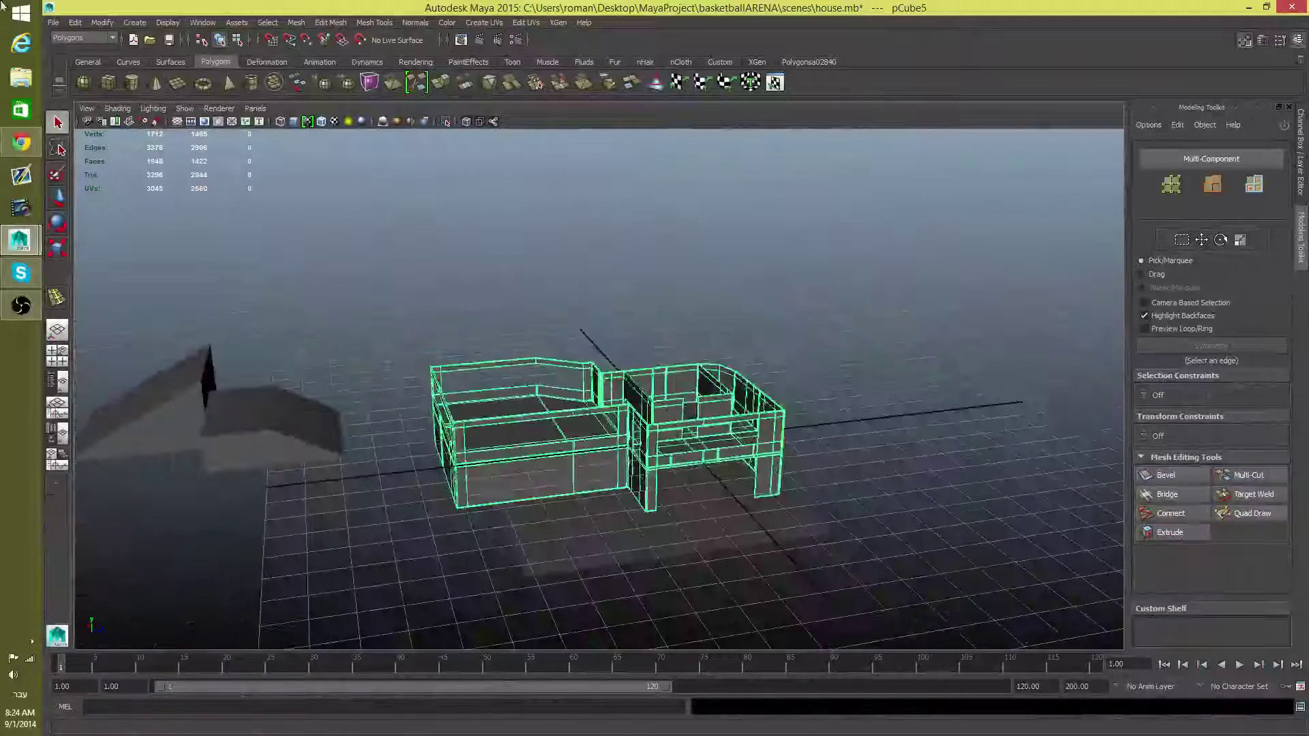
Replace the open house scene with a new, empty scene.
click(54, 22)
click(76, 54)
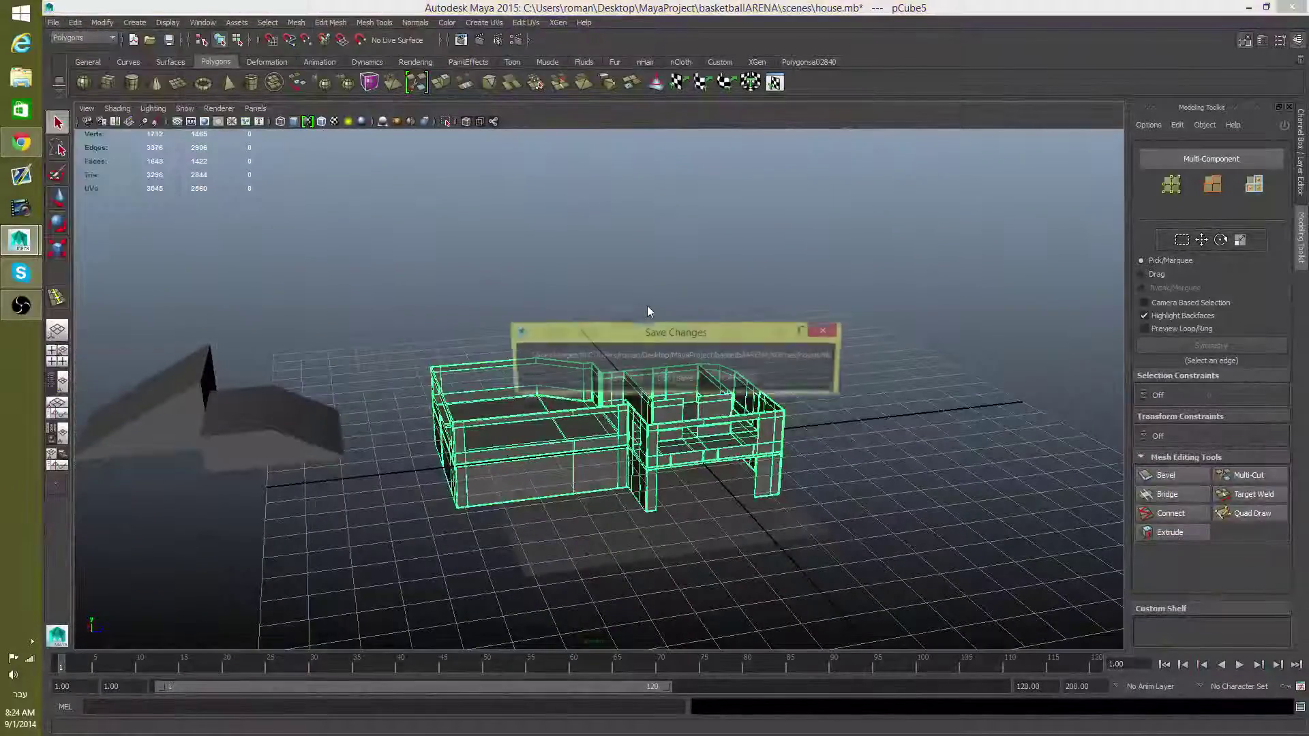
click(681, 379)
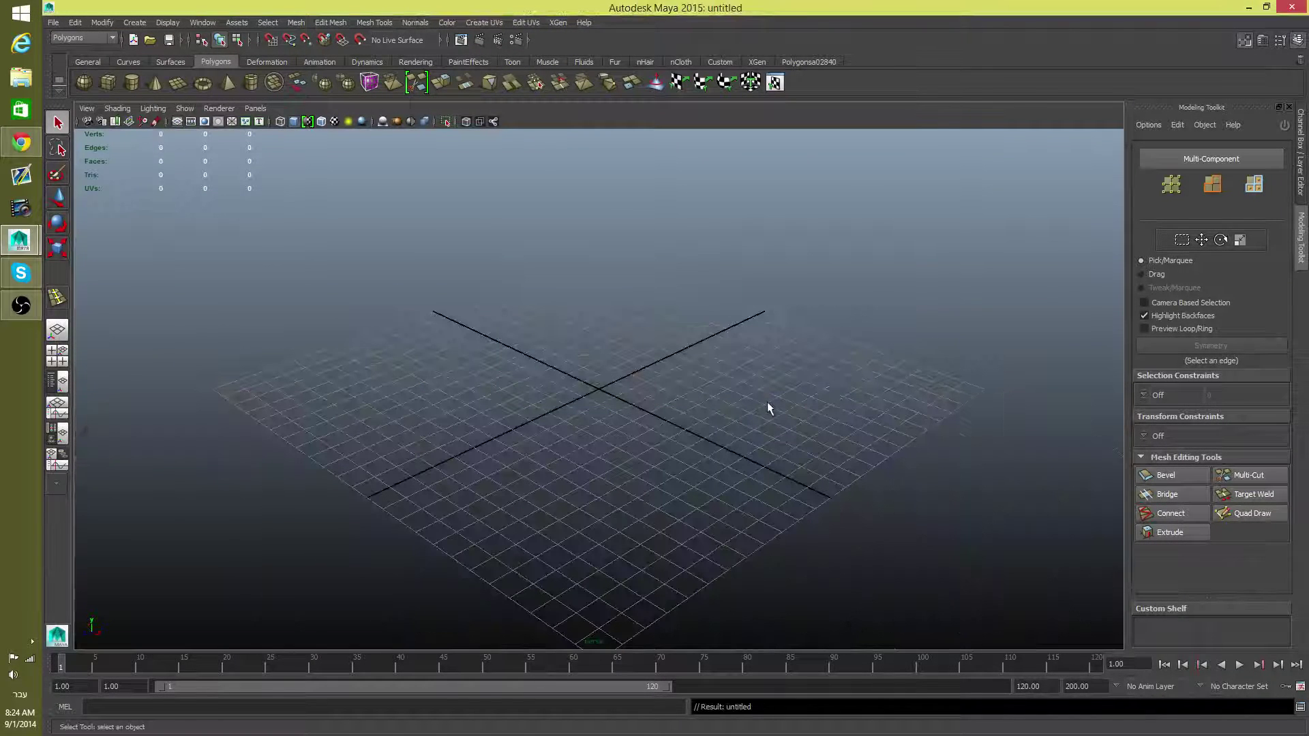
Create a polygon cube and scale it into a thin square slab, about 9.8 in X and Z and nearly flat in Y.
alt+drag(763, 404, 671, 436)
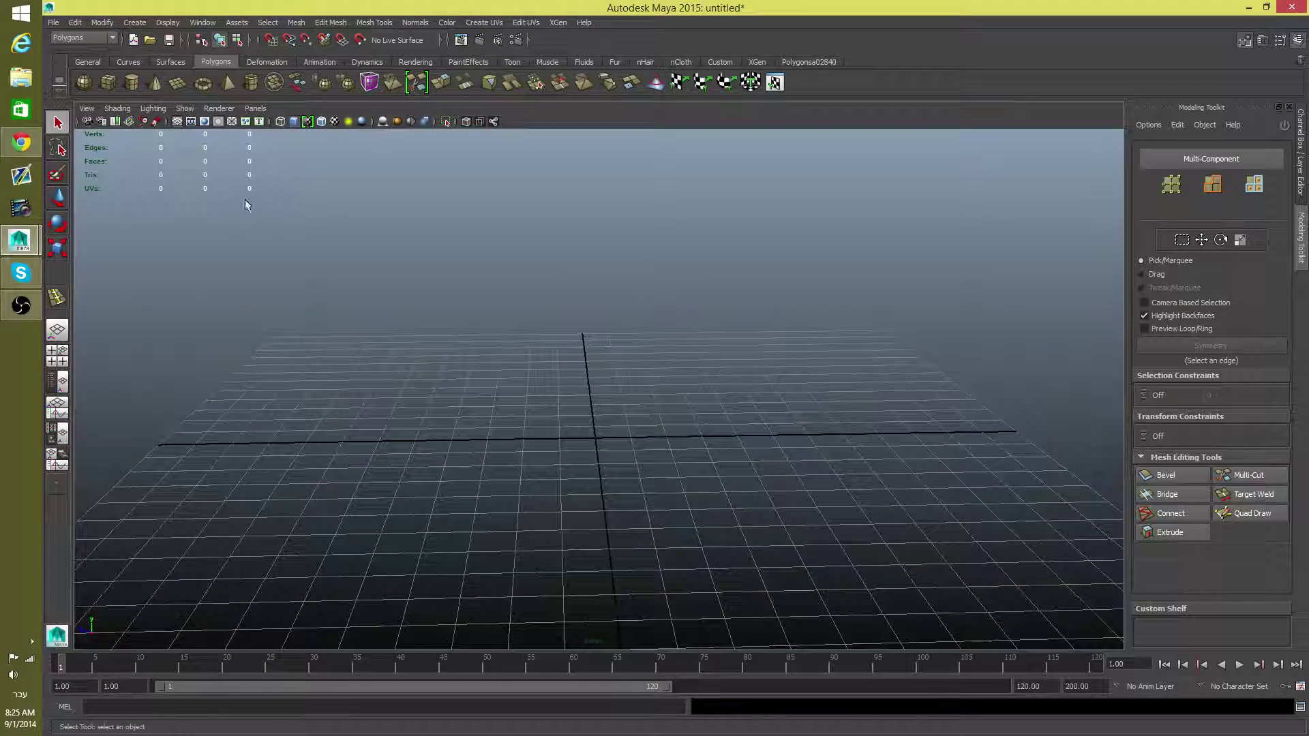
click(107, 81)
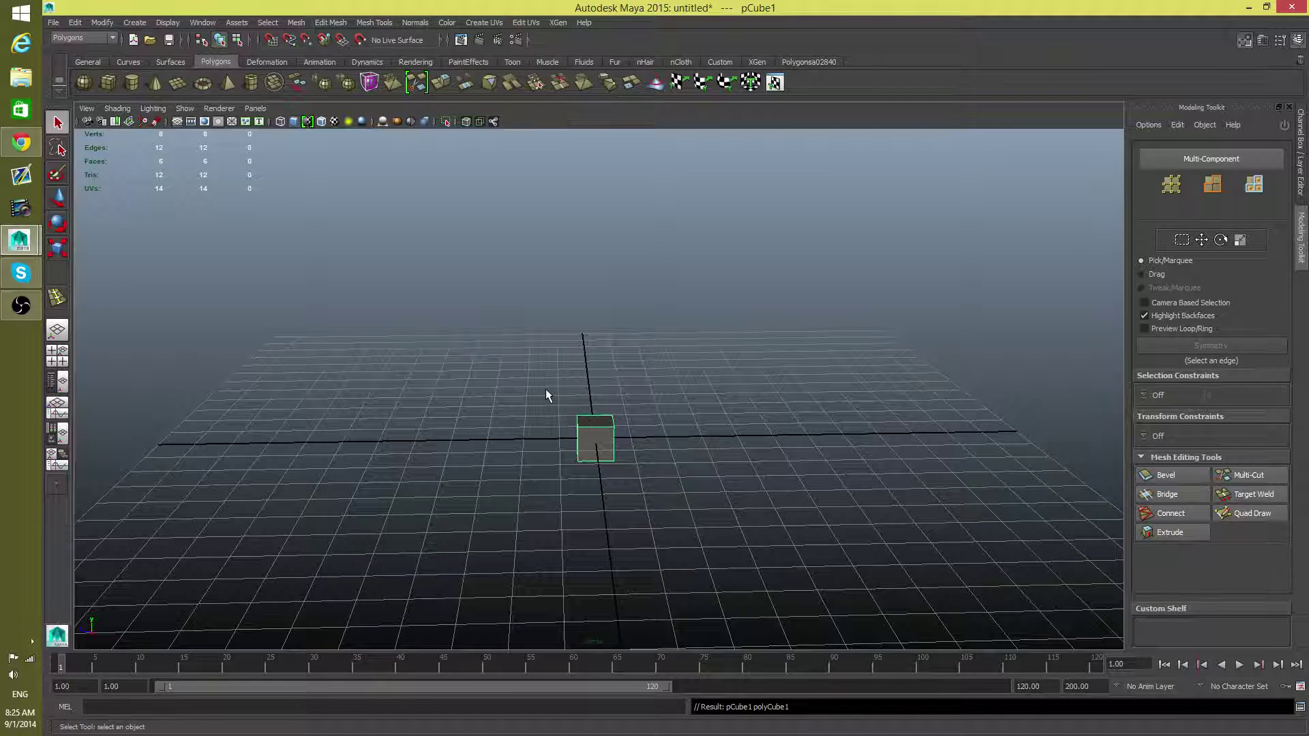
key(e)
key(r)
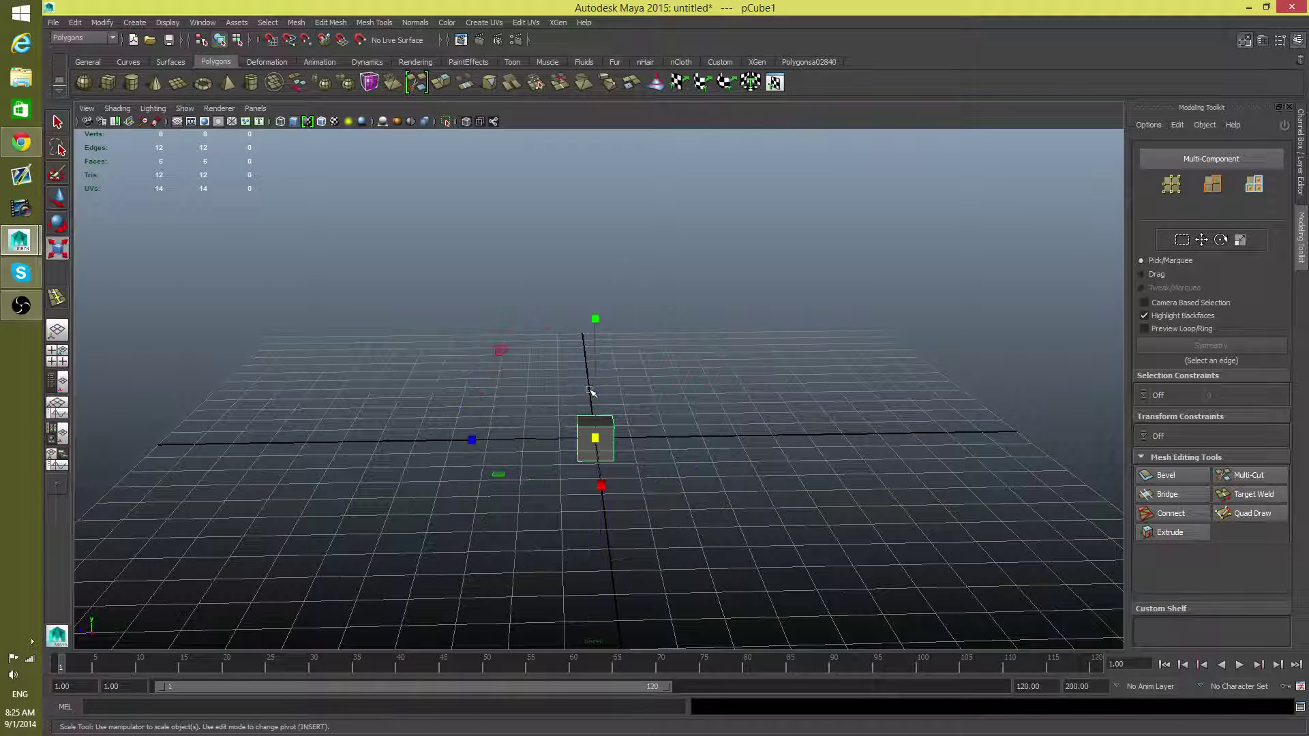
drag(594, 318, 783, 463)
drag(595, 317, 606, 419)
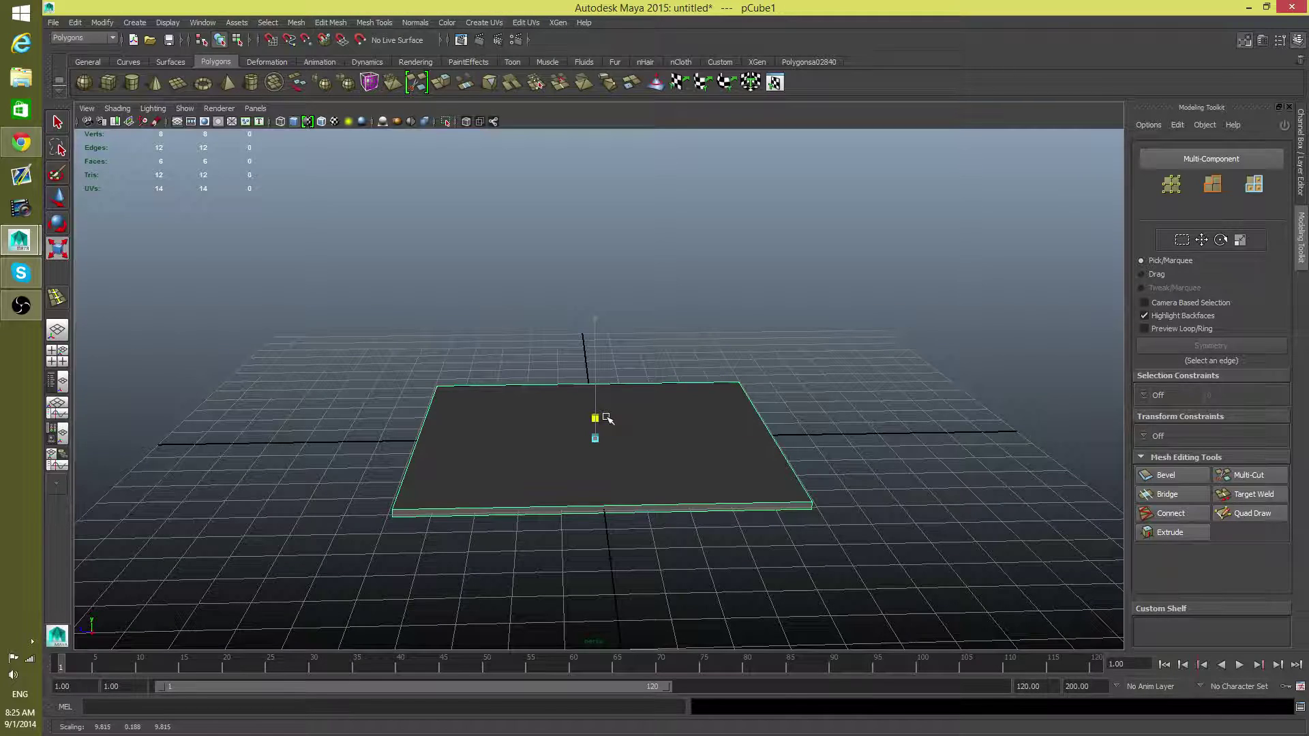
alt+right_drag(634, 432, 734, 399)
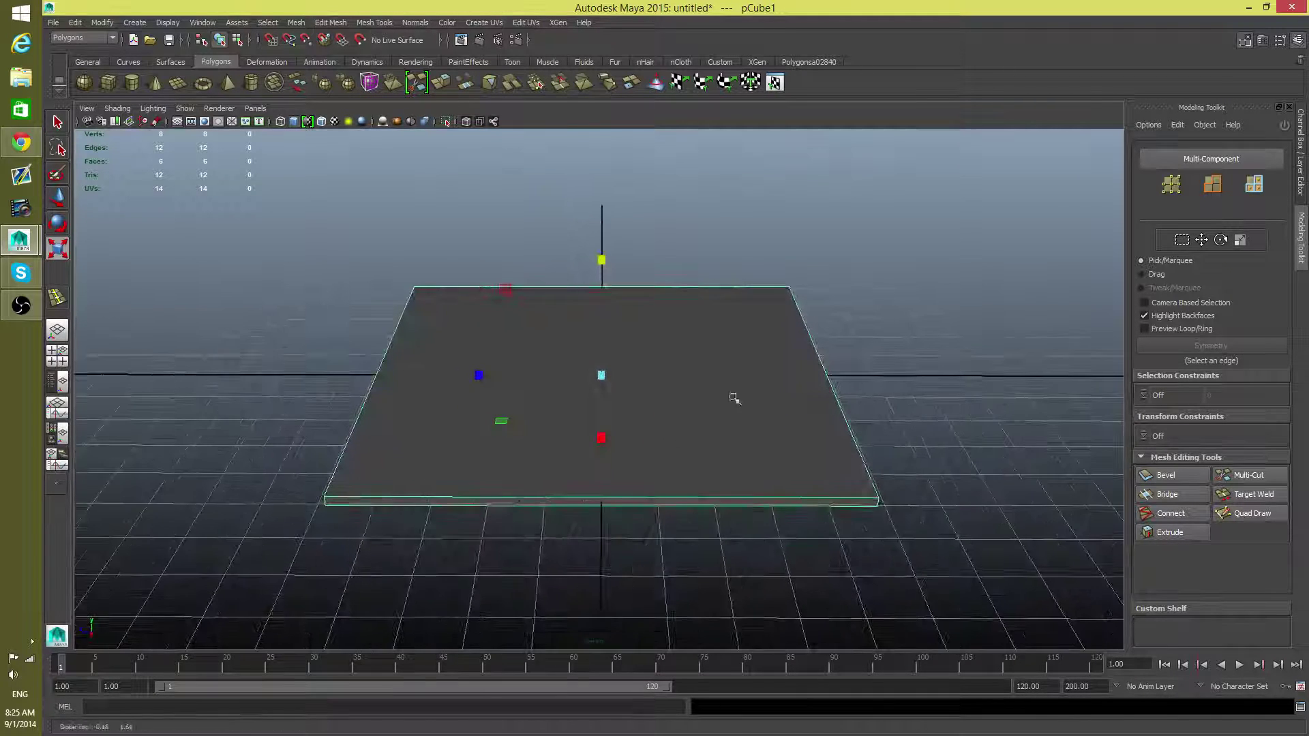
Insert two perpendicular edge loops through the middle of the slab, dividing its top face into four quarters.
right_drag(645, 311, 638, 278)
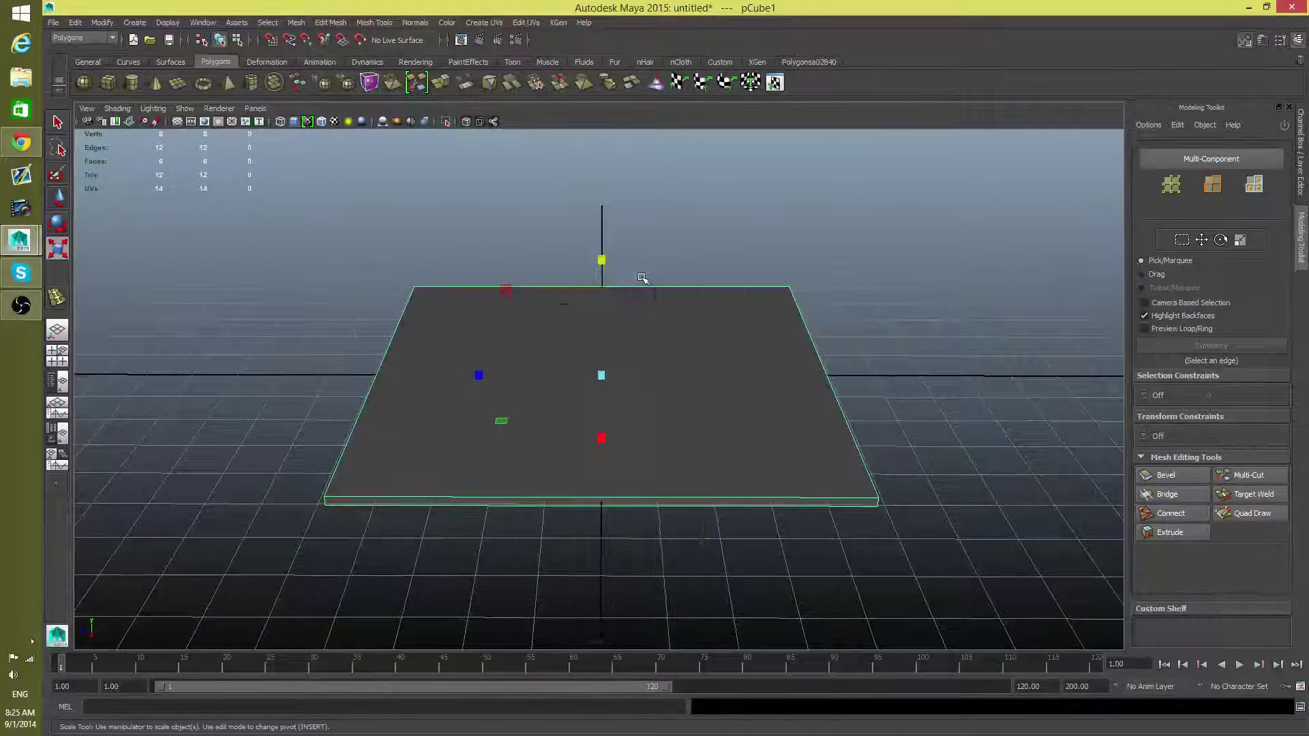
click(641, 499)
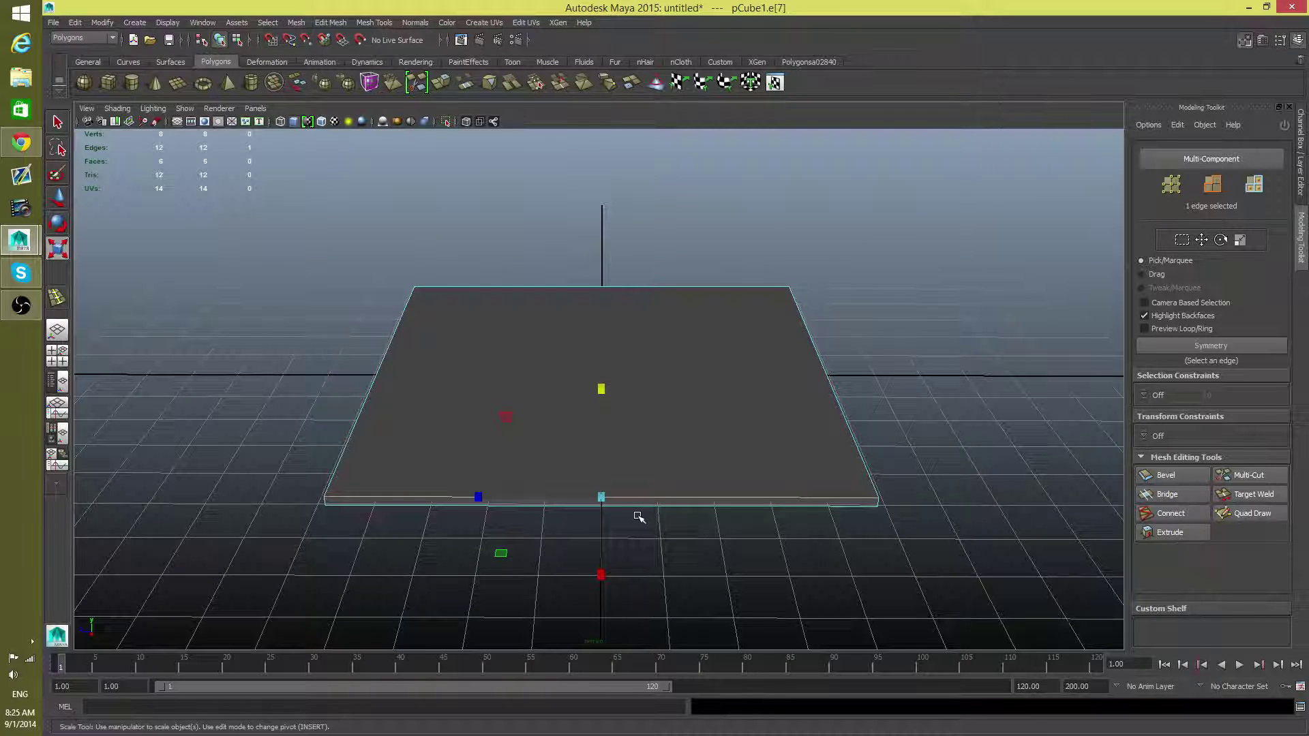
shift+right_drag(626, 485, 676, 501)
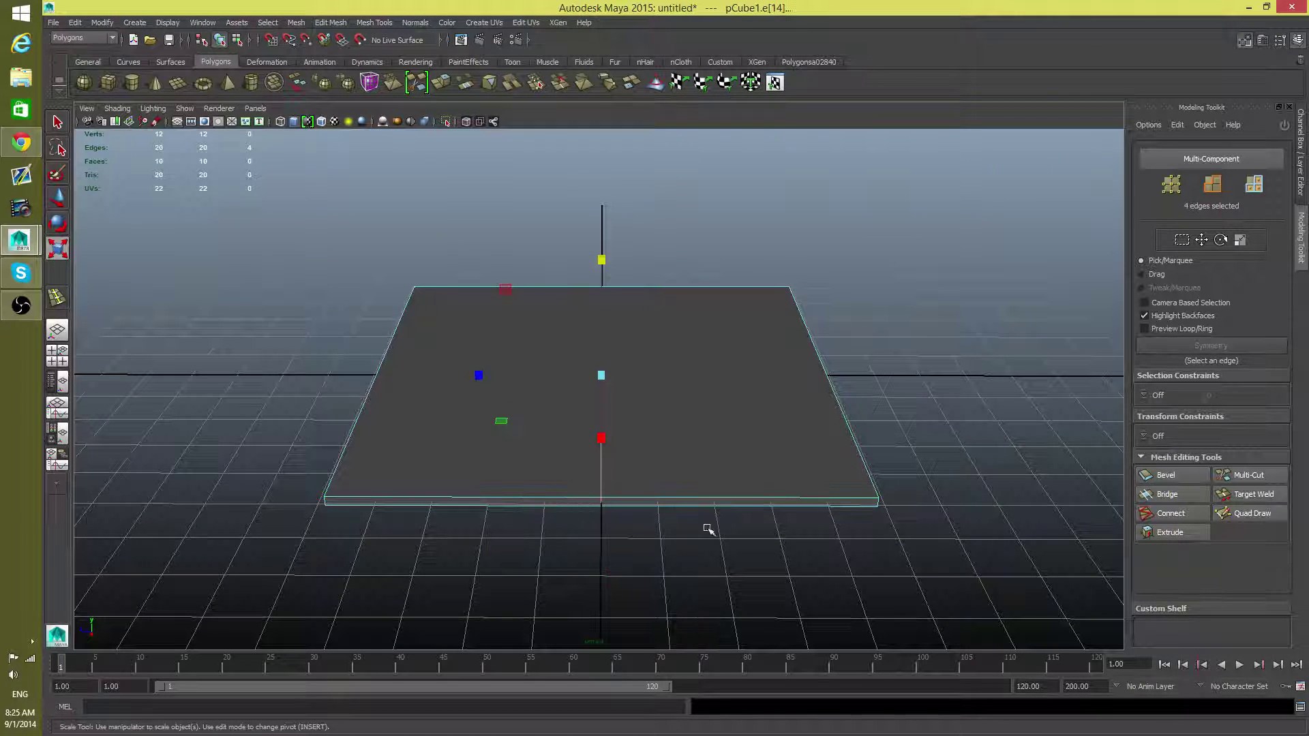
alt+drag(709, 529, 600, 427)
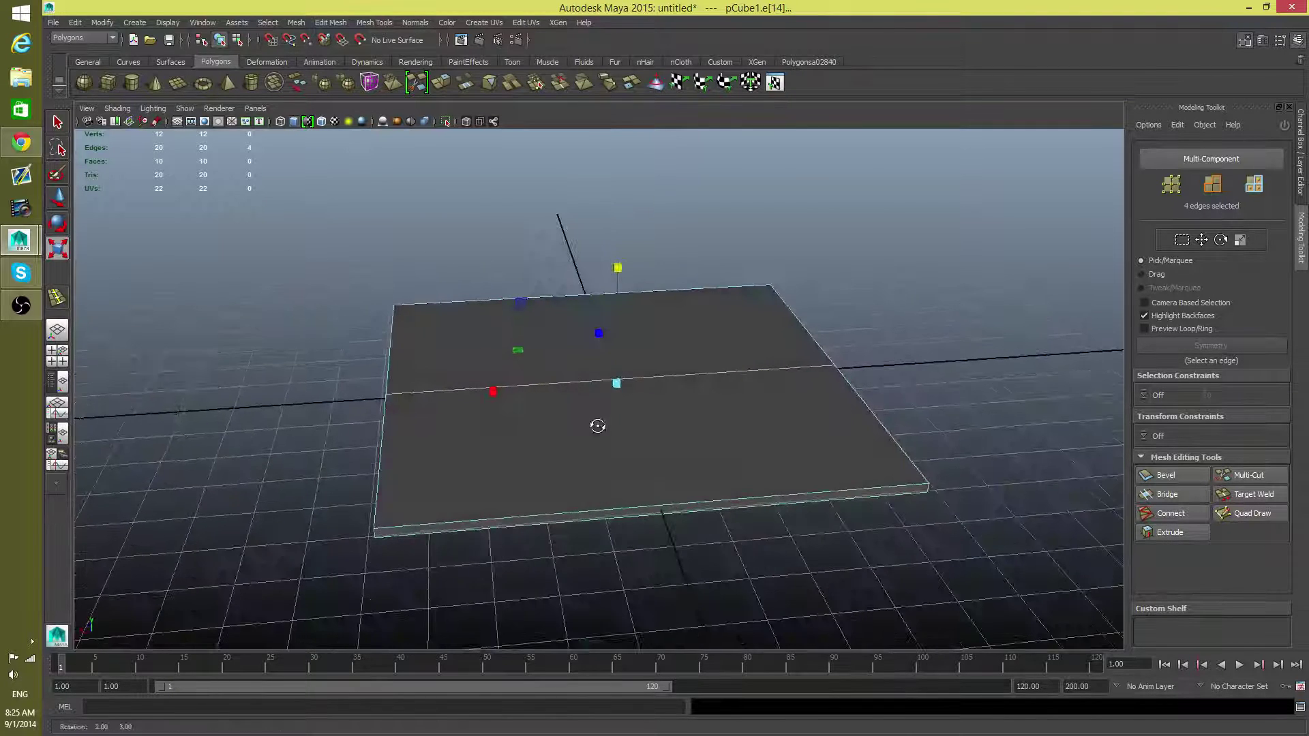
click(645, 504)
shift+right_drag(644, 505, 644, 533)
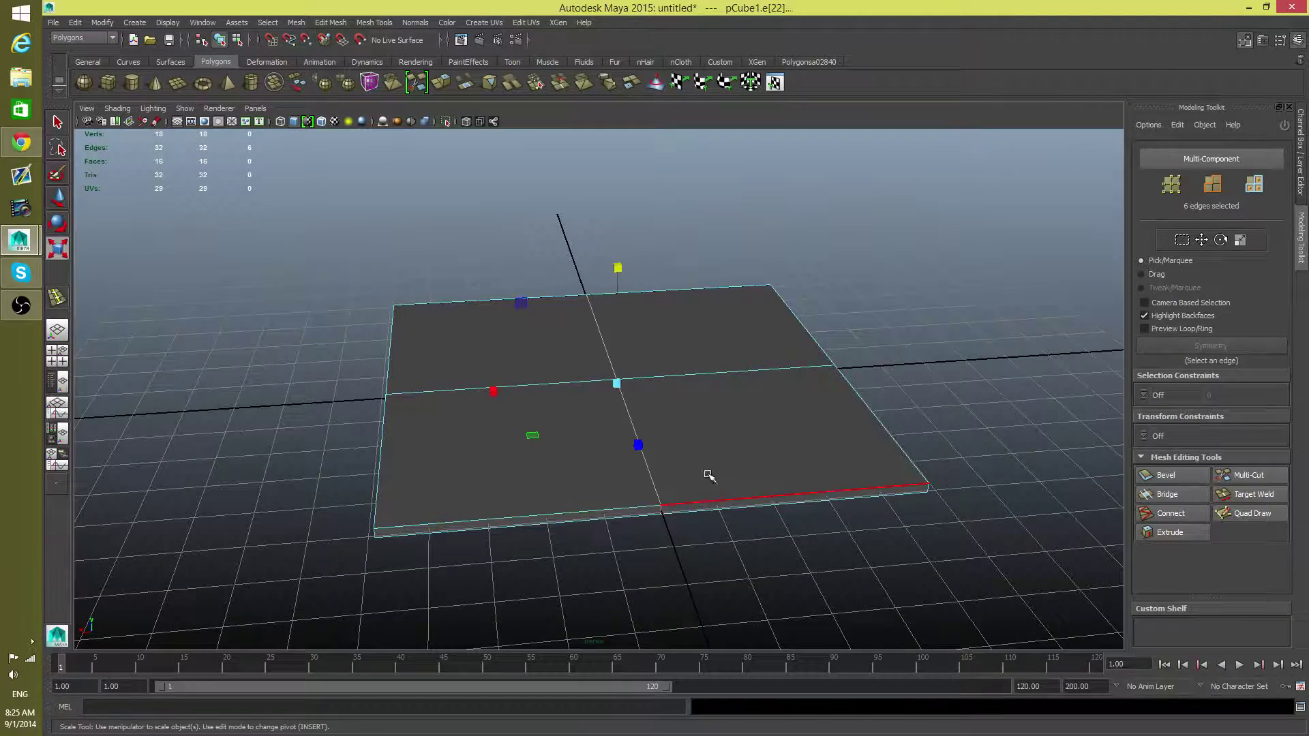
Leave edge editing and return the slab to object selection.
alt+drag(710, 476, 479, 473)
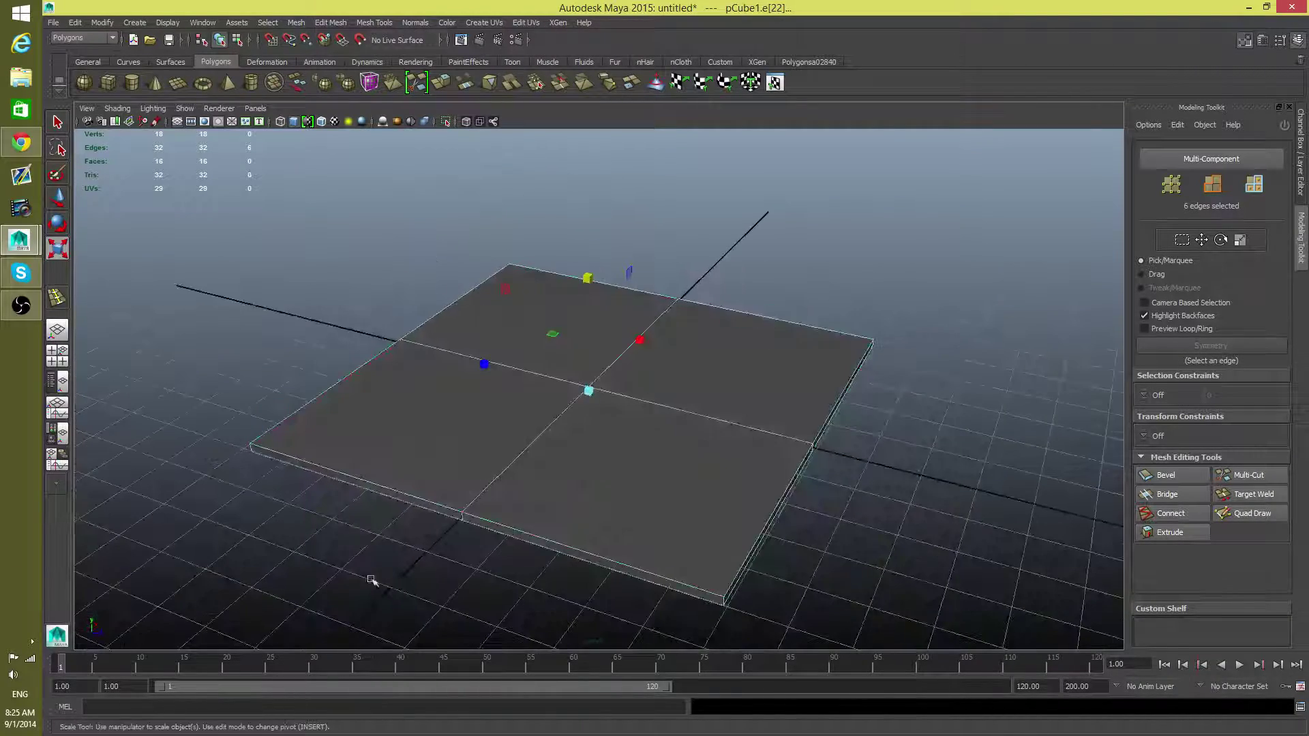
alt+drag(657, 451, 891, 429)
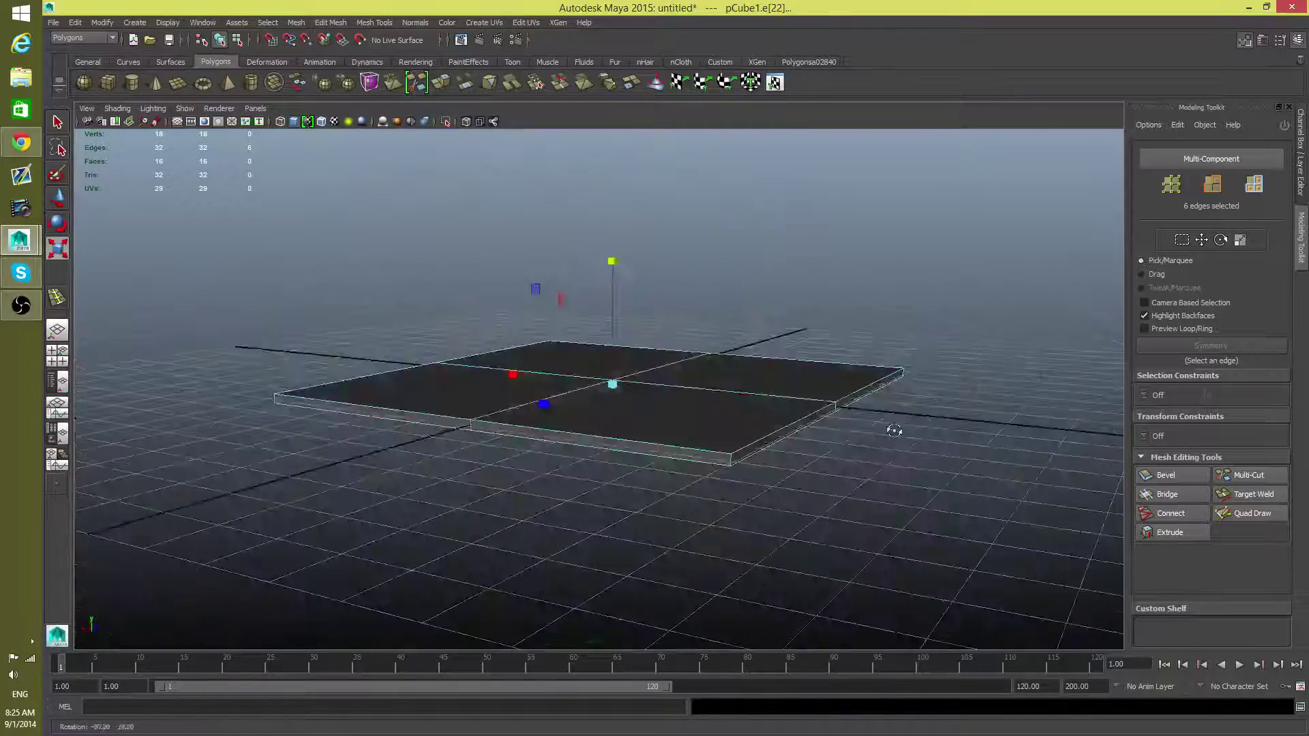
alt+drag(637, 426, 830, 468)
alt+middle_drag(786, 387, 695, 400)
key(F8)
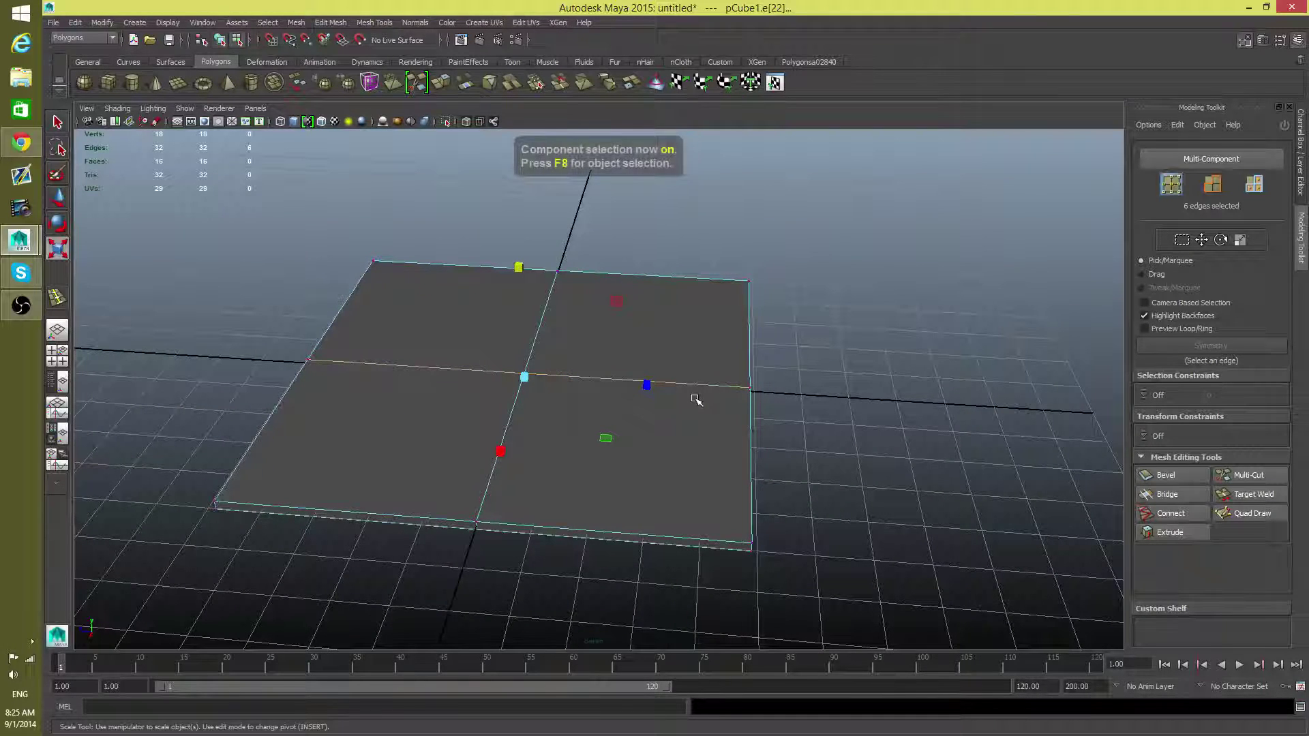
key(F8)
alt+drag(619, 402, 649, 442)
alt+drag(676, 359, 676, 372)
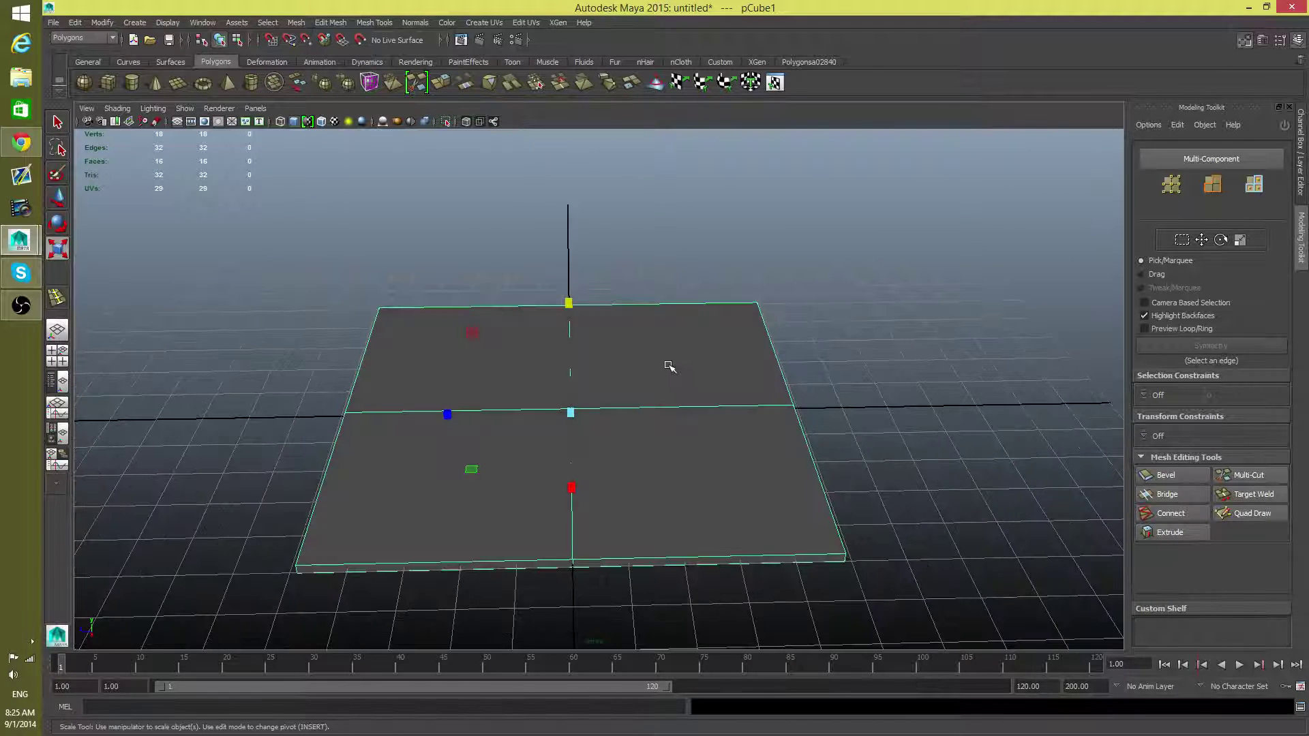
Activate the Offset Edge Loop Tool for the slab.
click(334, 22)
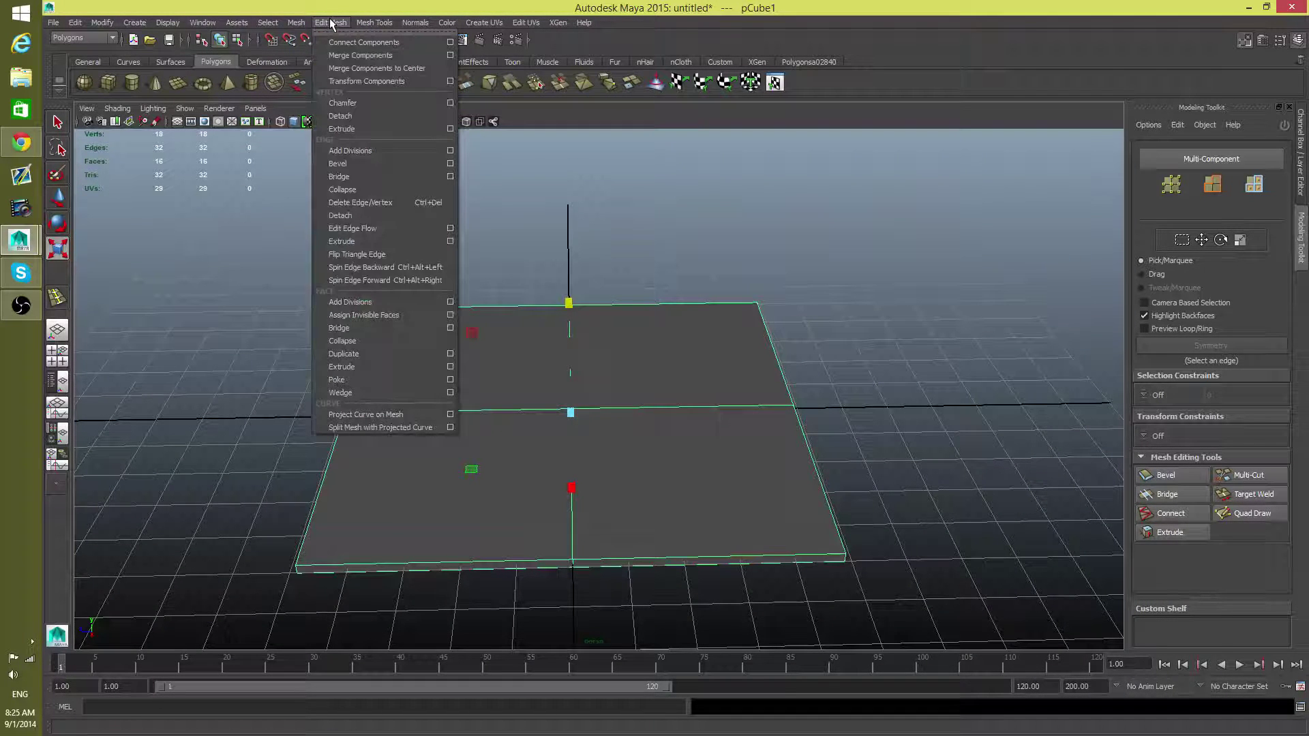
click(629, 19)
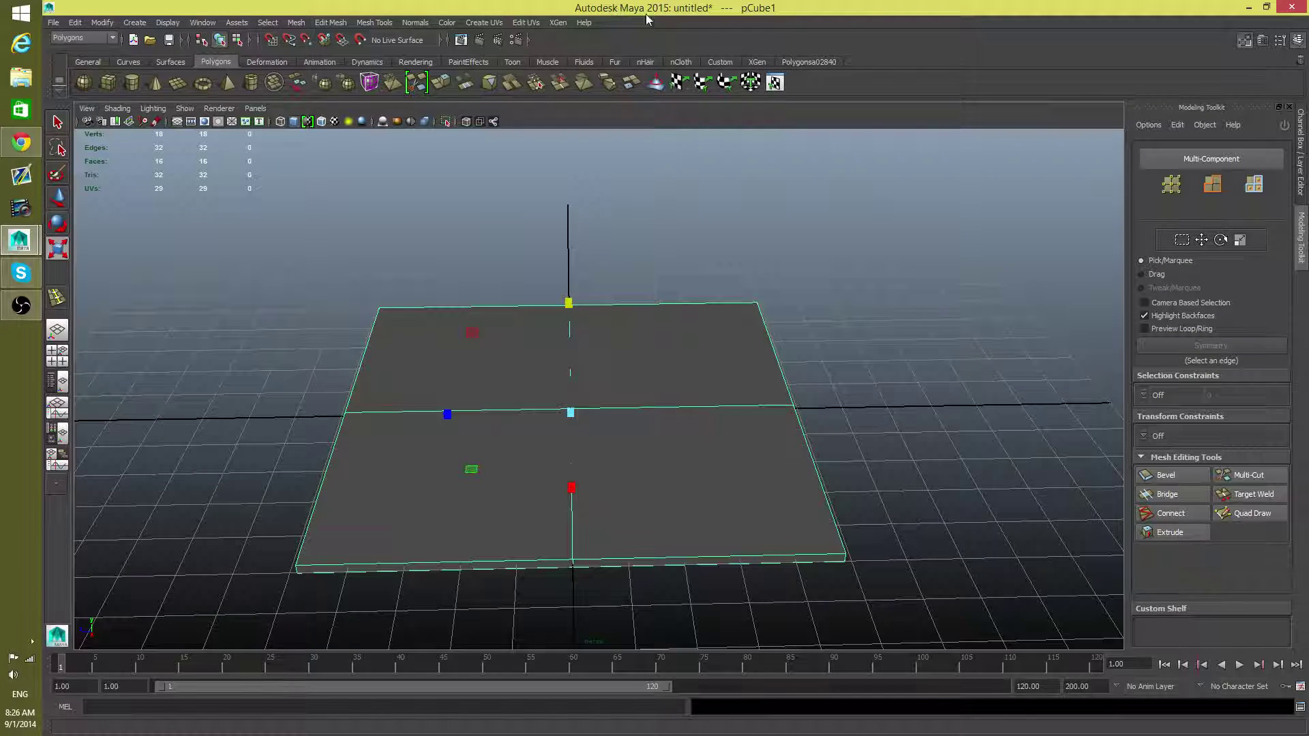
click(298, 22)
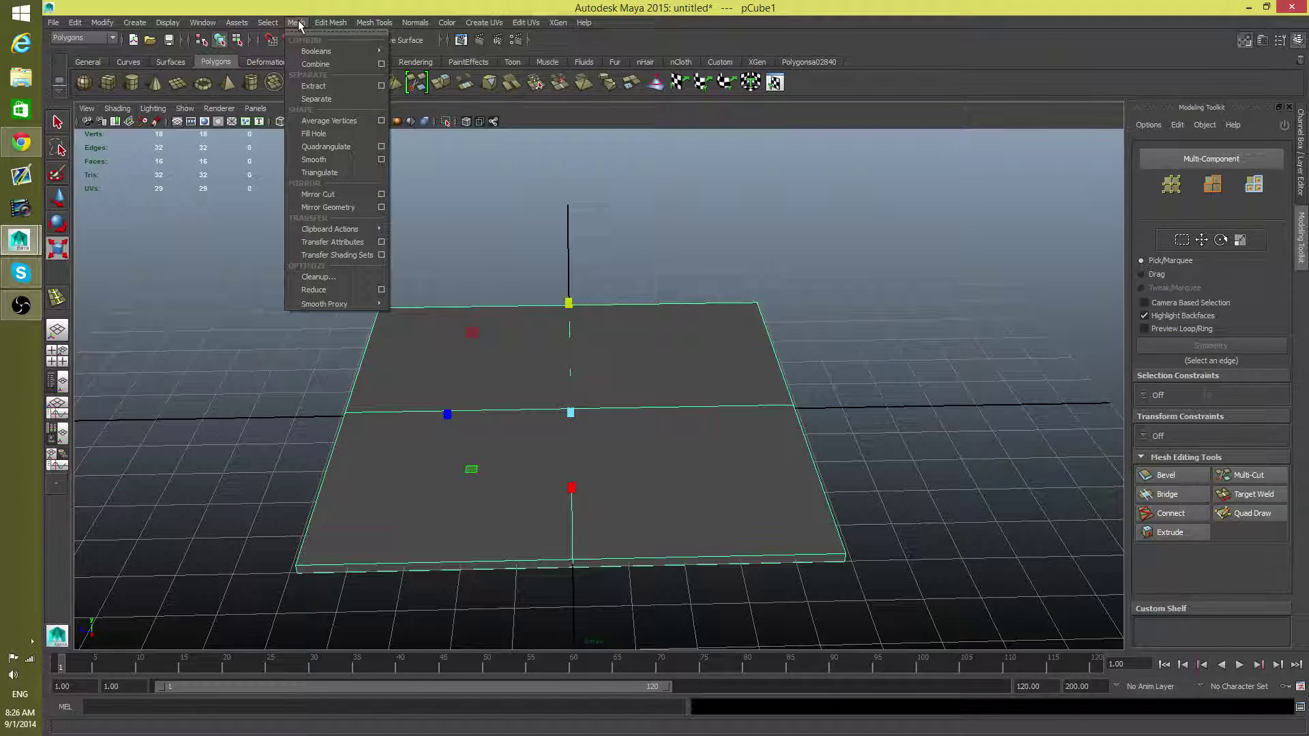
mouse_move(325, 26)
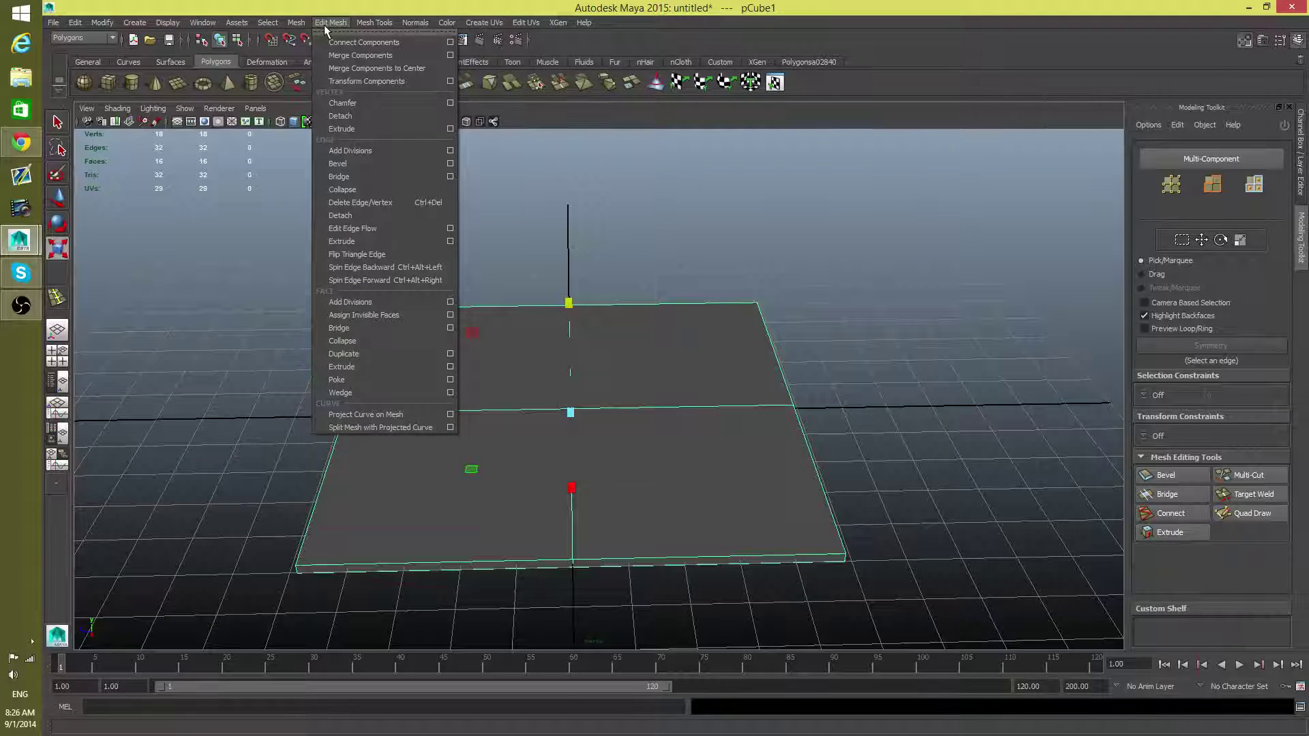
mouse_move(366, 26)
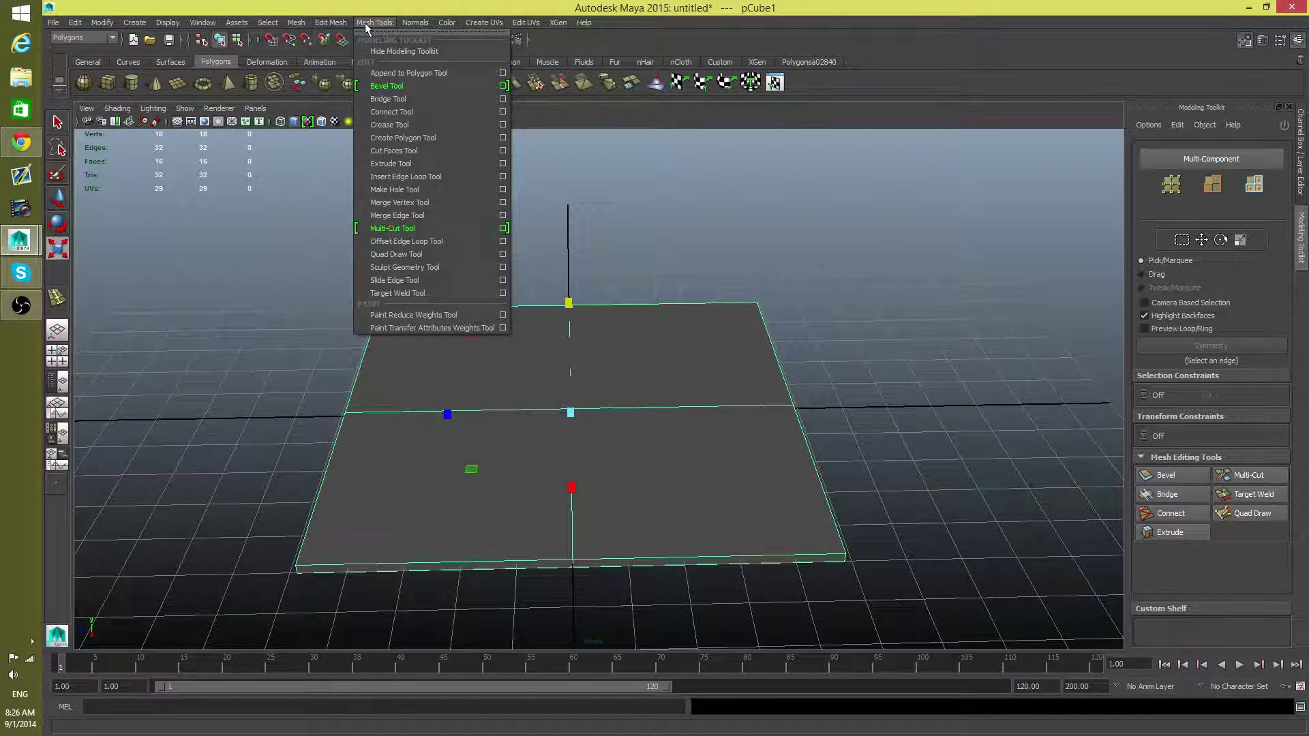
click(405, 246)
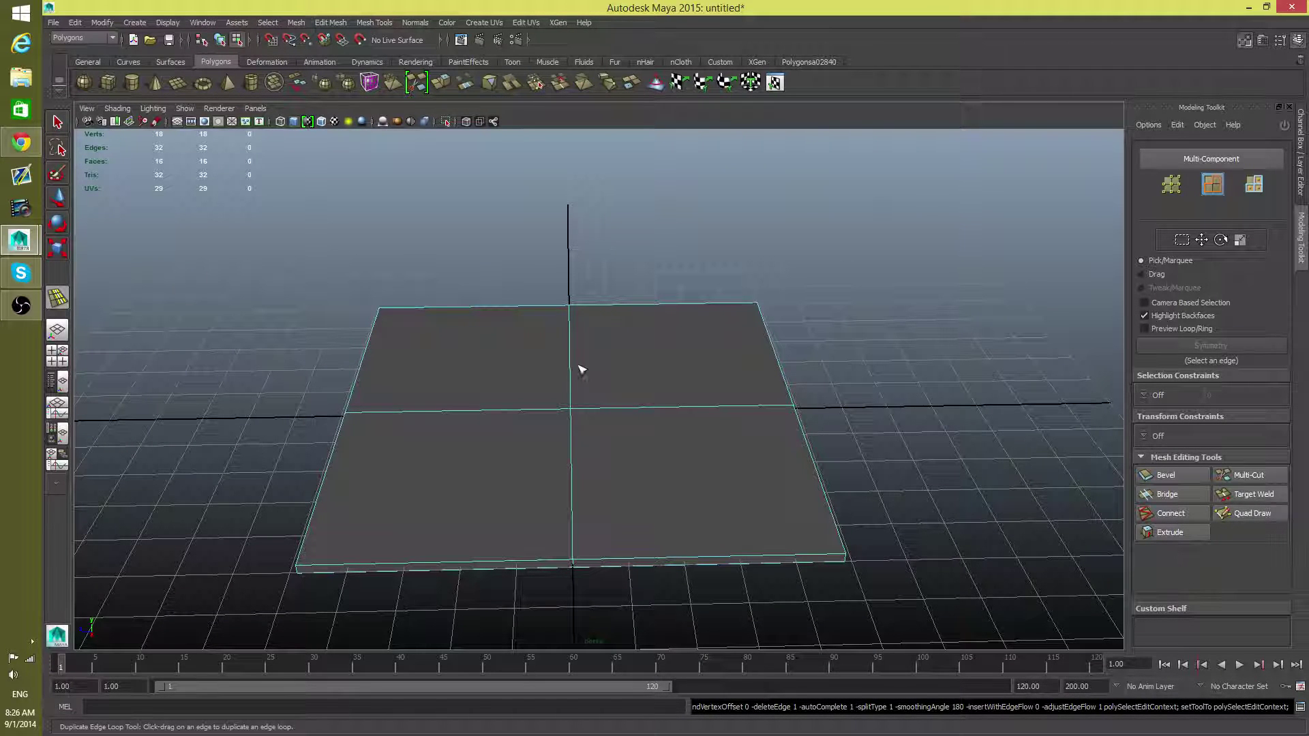
Try offsetting one centre edge loop to both sides, close to the slab's outer edges, and undo it.
drag(573, 362, 557, 311)
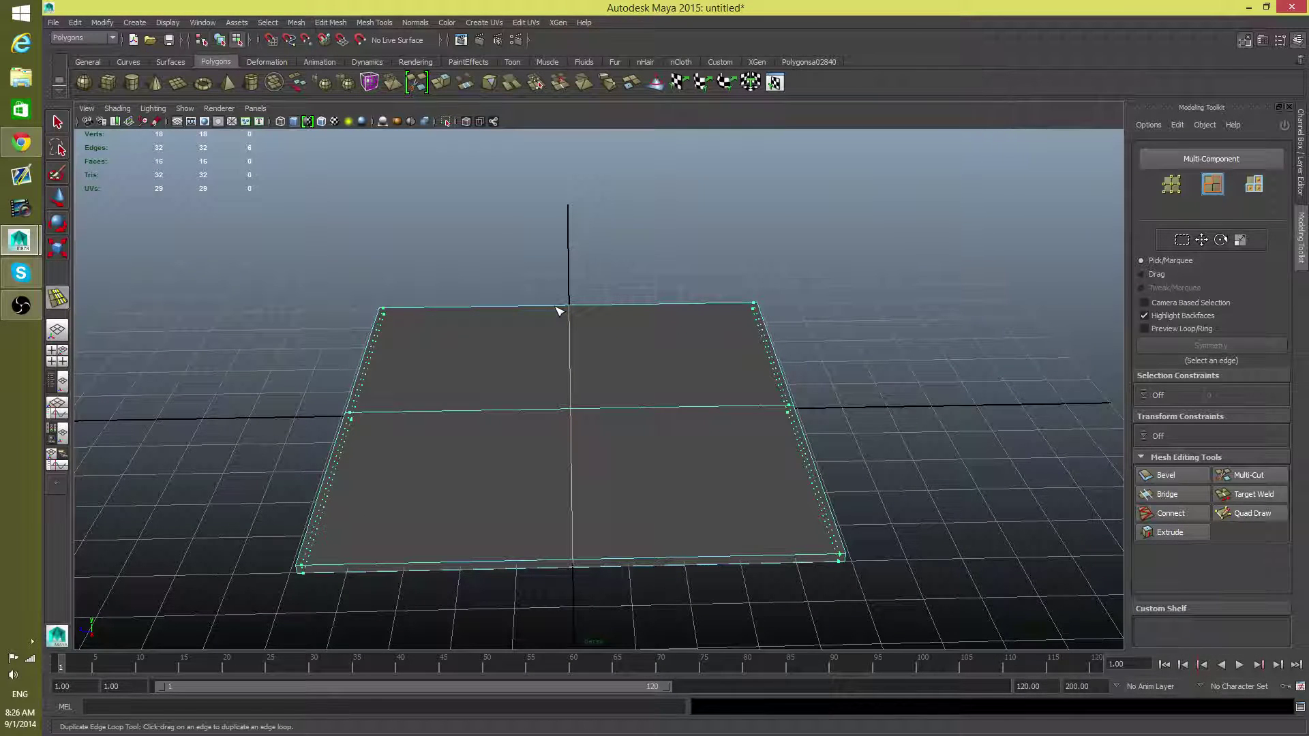
drag(558, 311, 559, 314)
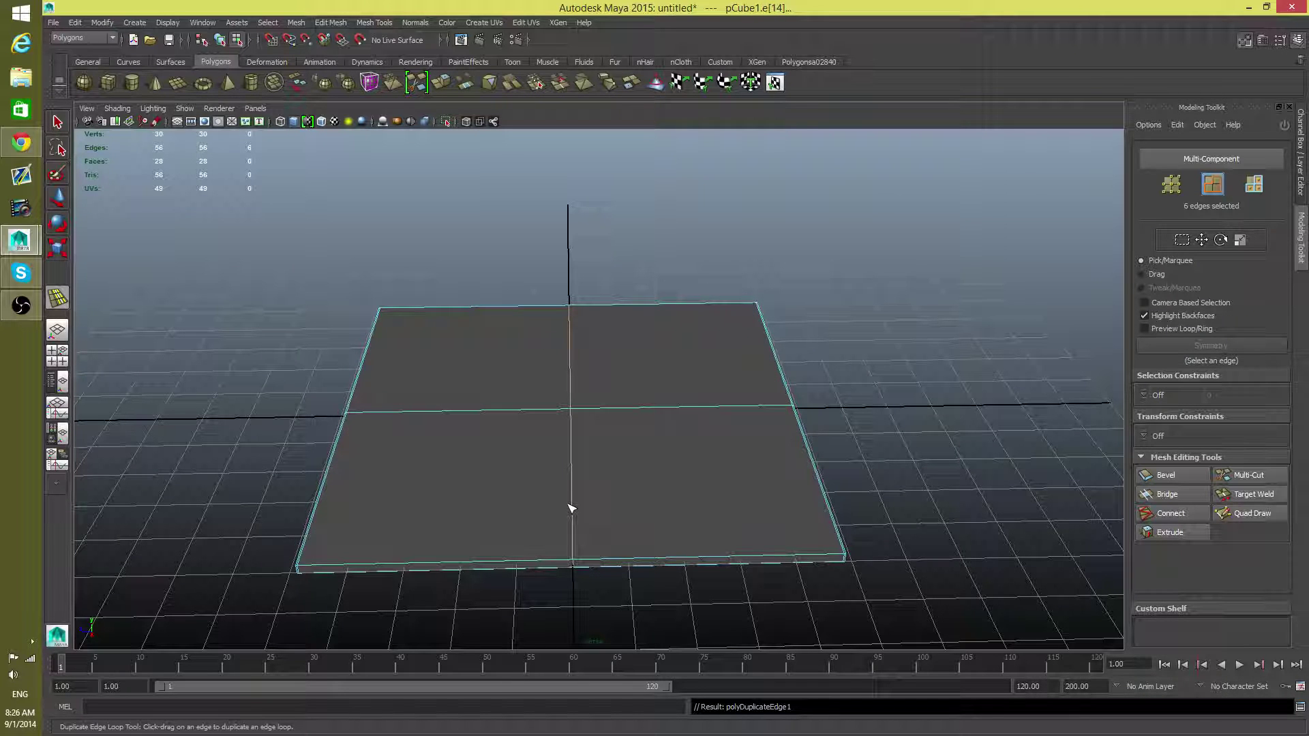
key(ctrl+z)
Offset both centre edge loops outward so that new edge loops run close to all four sides of the slab.
drag(570, 380, 564, 313)
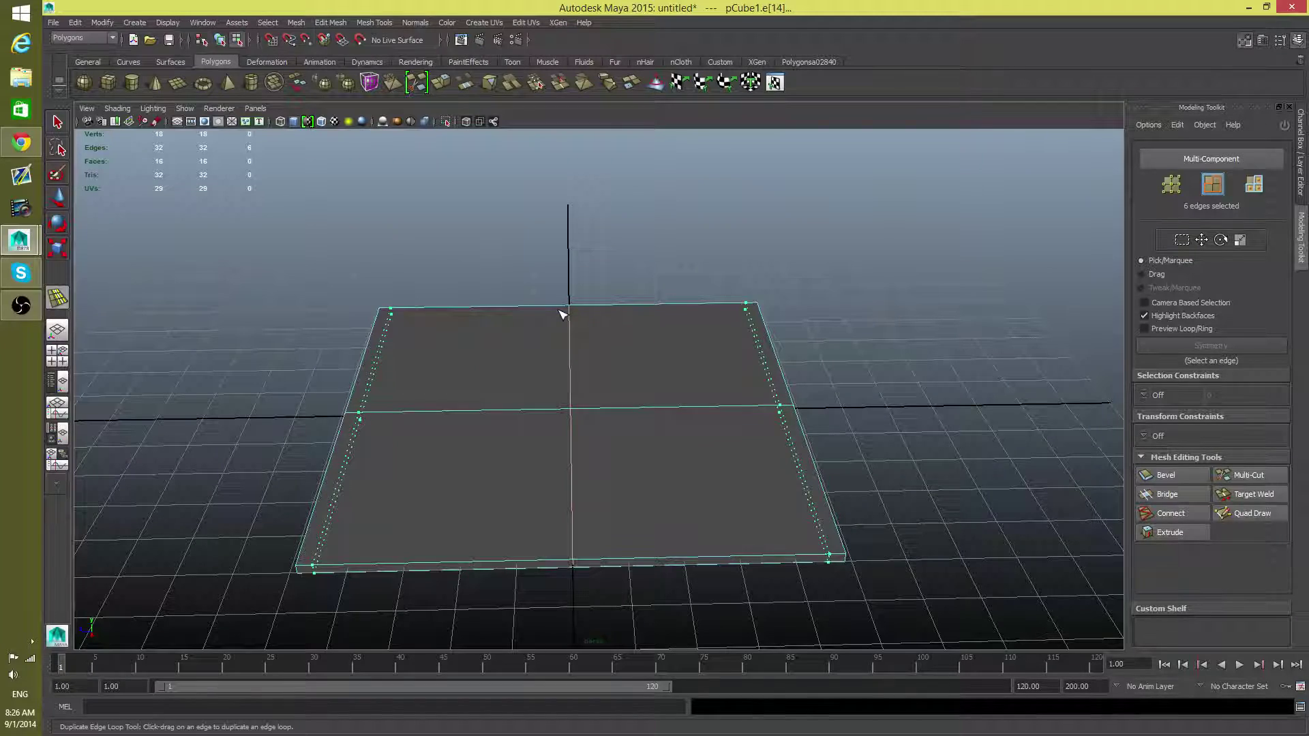
alt+drag(710, 476, 557, 477)
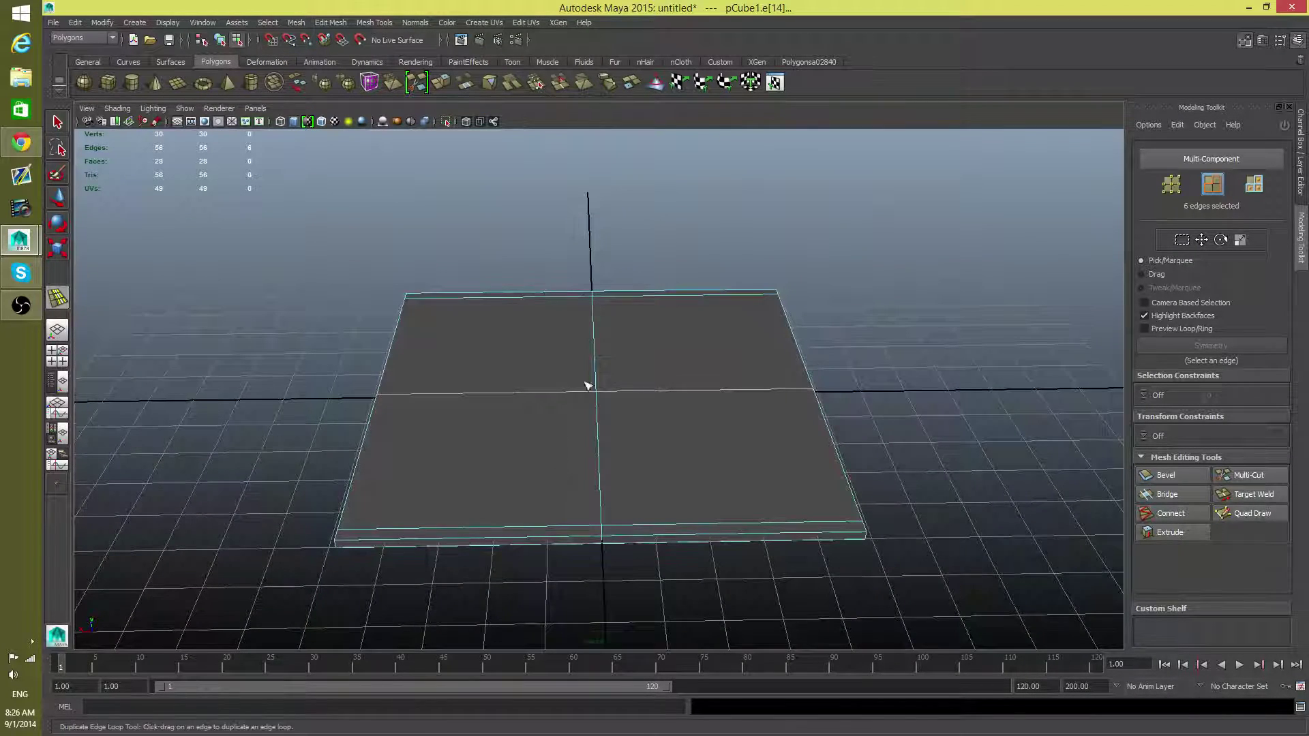
drag(597, 370, 603, 392)
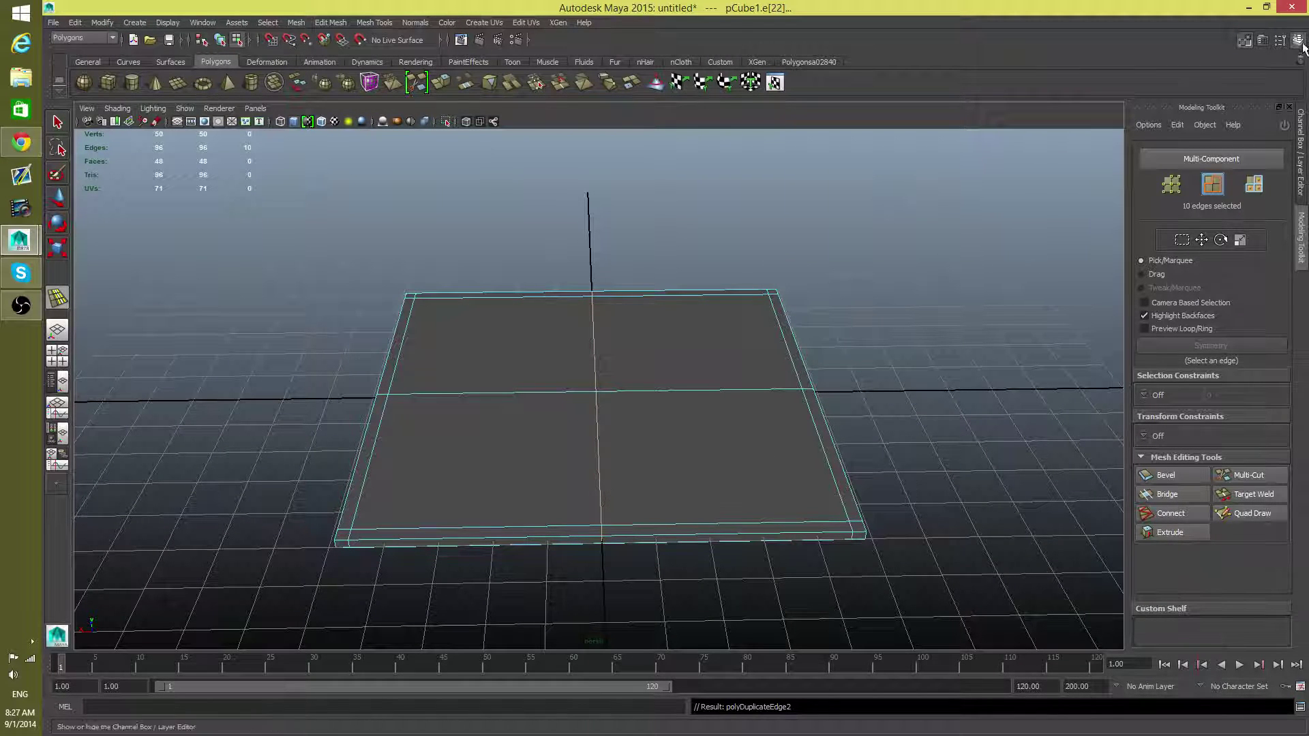
Display the slab's construction history and inspect the new edge loops near its corners.
click(1285, 106)
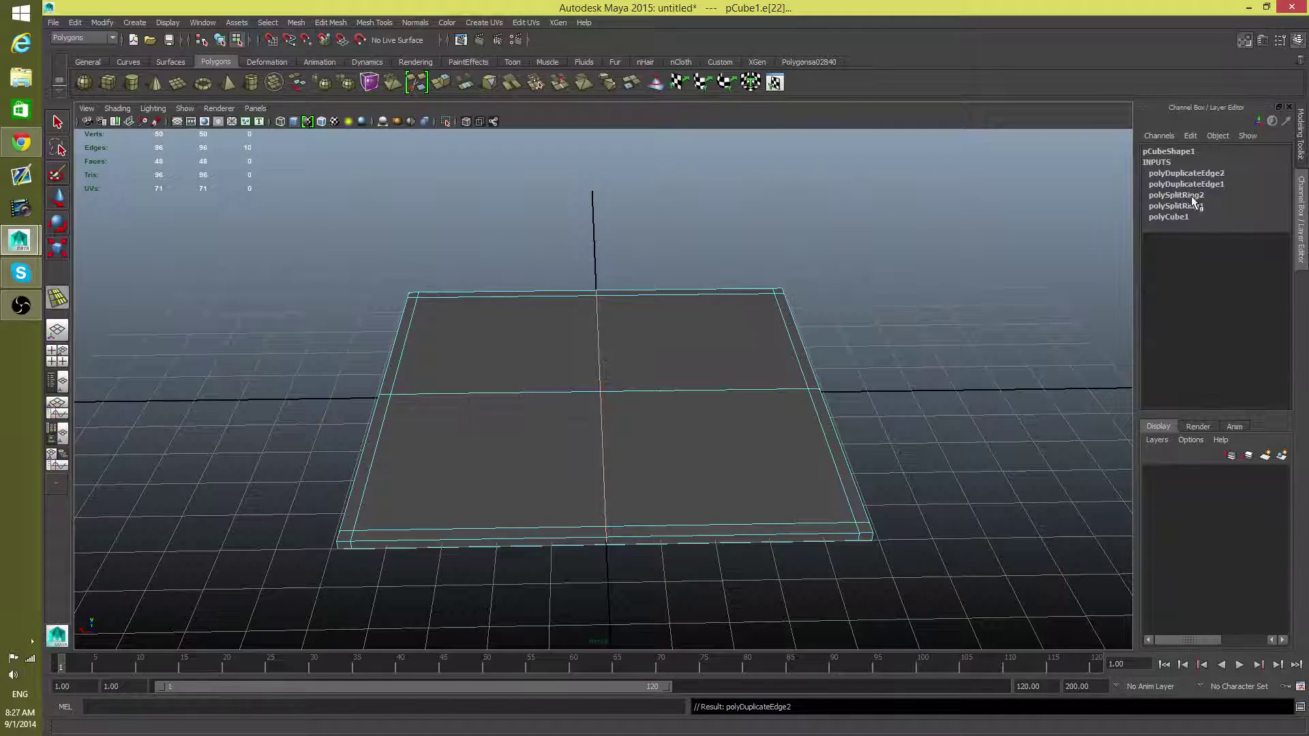
alt+right_drag(940, 401, 958, 472)
alt+drag(958, 472, 636, 371)
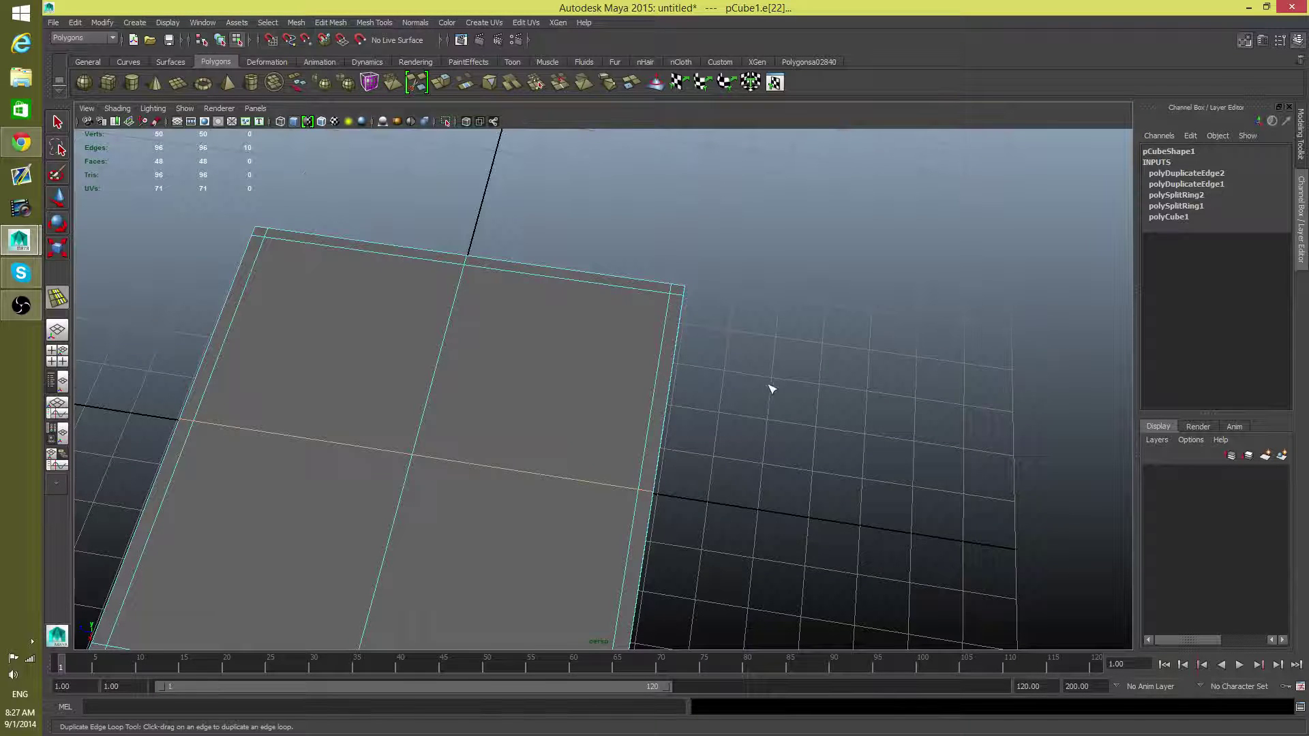
alt+drag(768, 386, 852, 355)
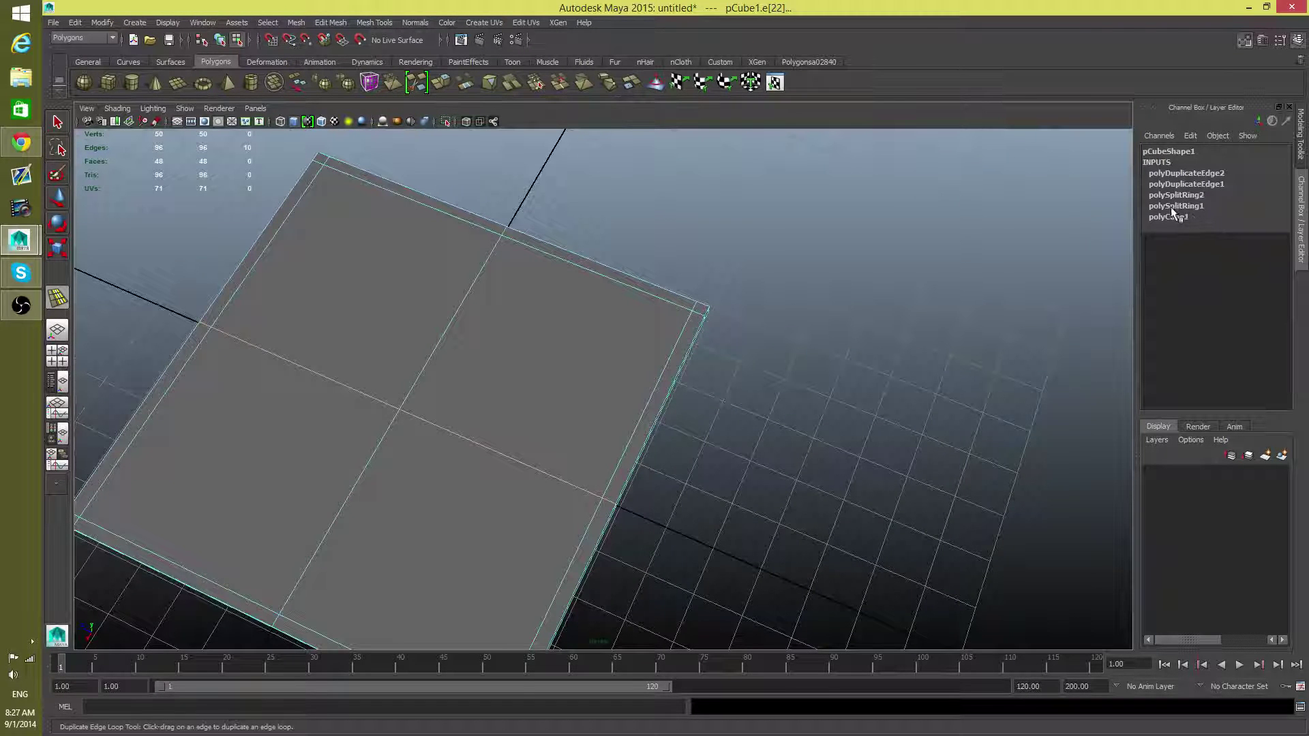
Return to object selection and select the whole slab with the Select Tool.
key(F8)
click(648, 363)
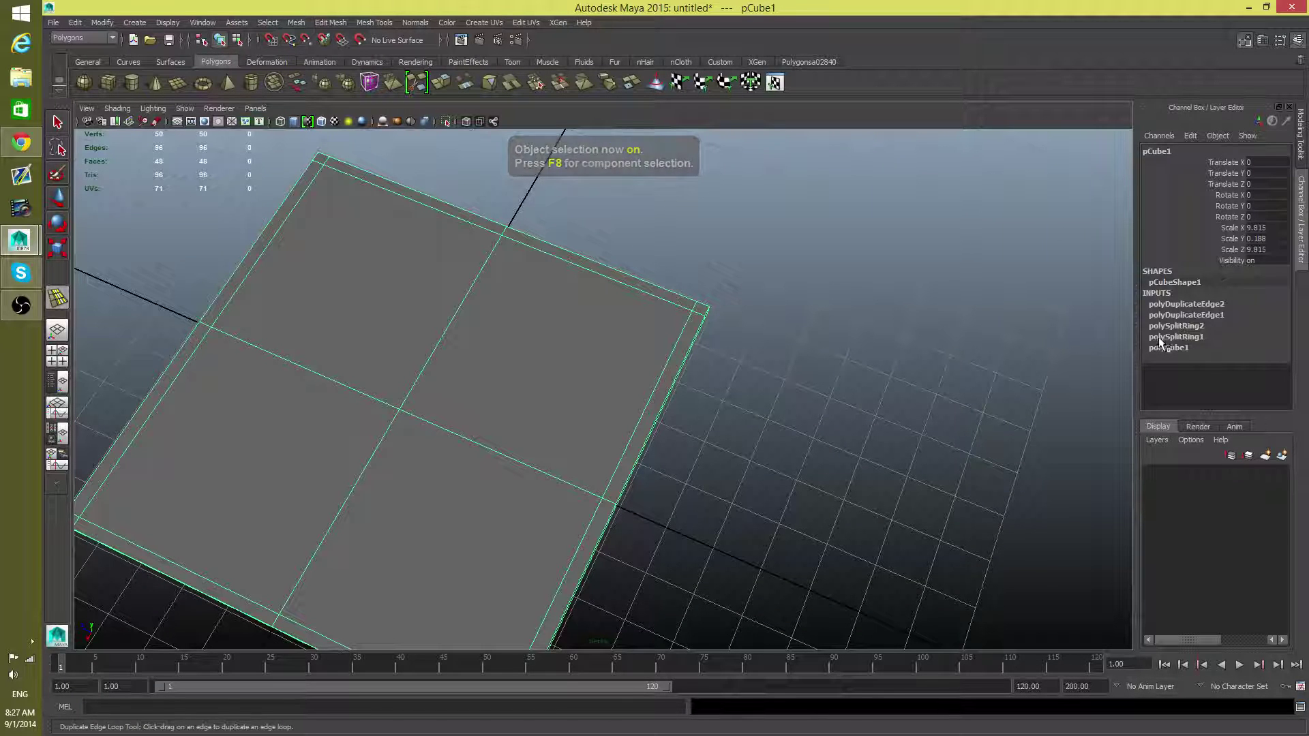
key(ctrl+z)
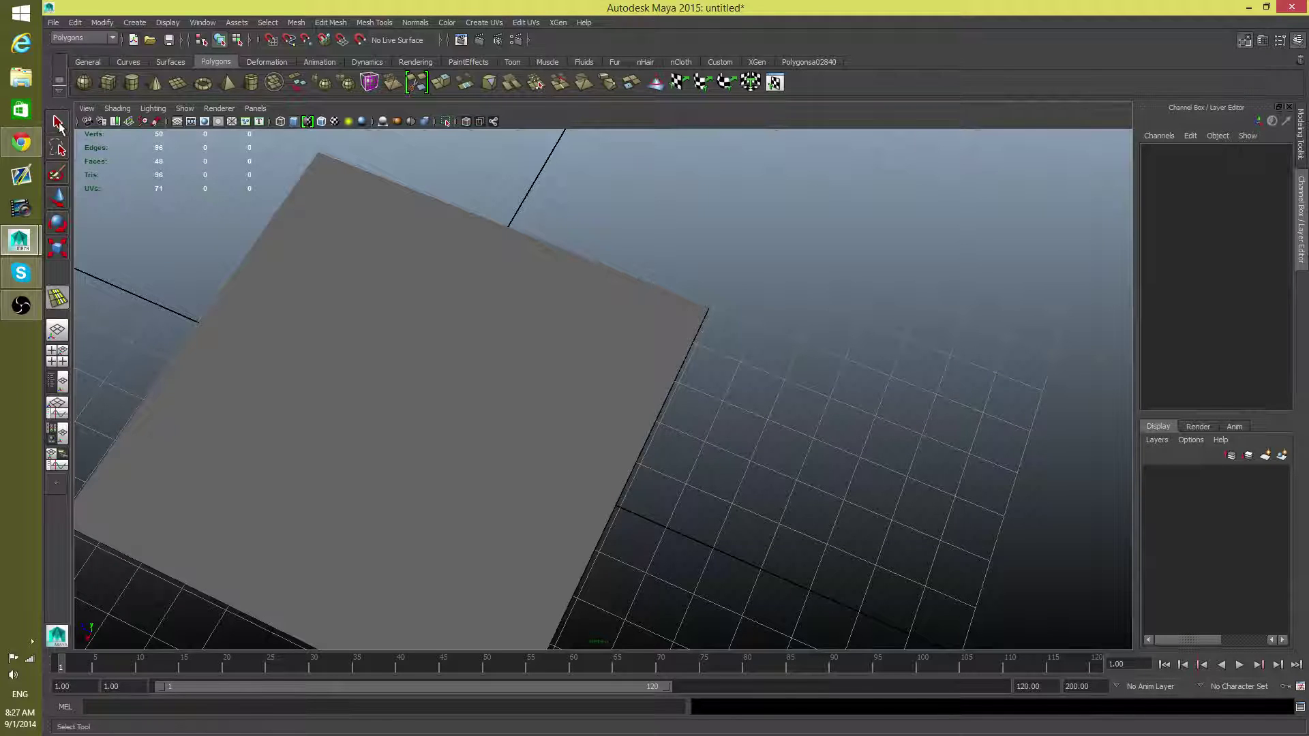
click(58, 124)
click(473, 365)
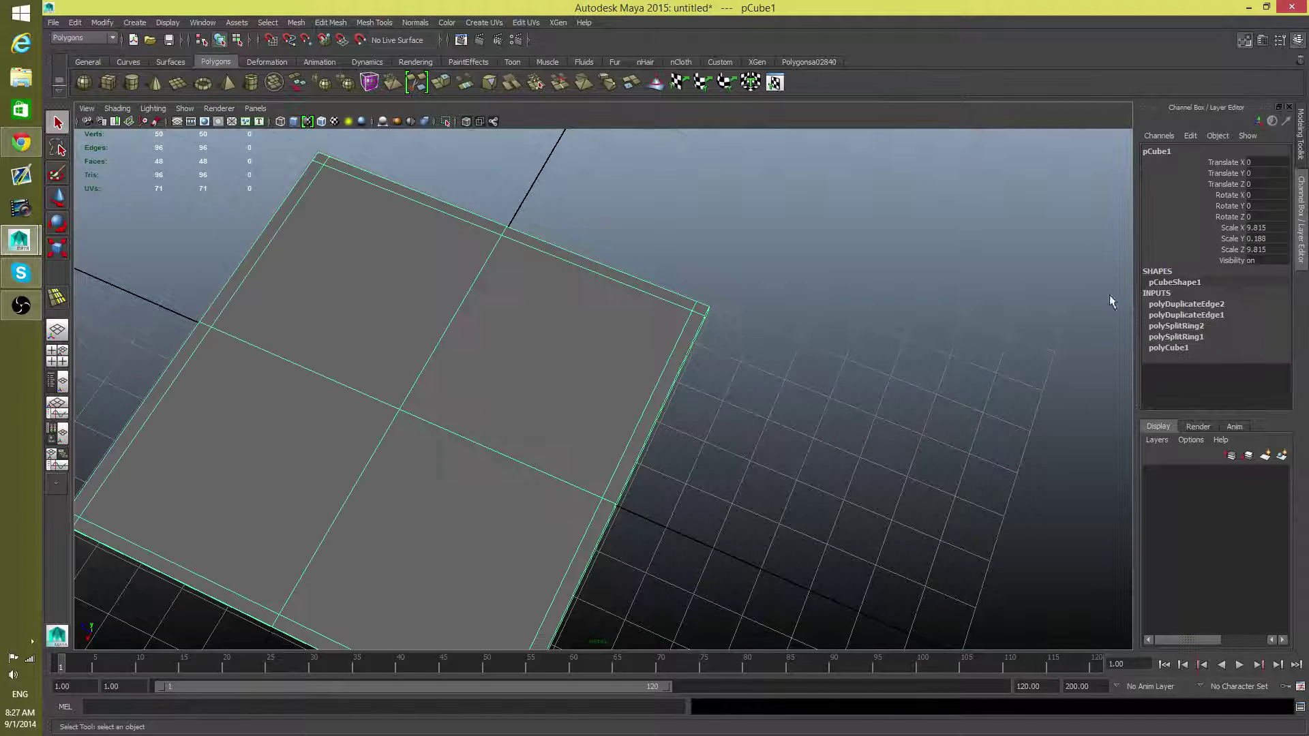
Examine and compare the settings of the slab's polySplitRing1 and polySplitRing2 history nodes.
click(1190, 337)
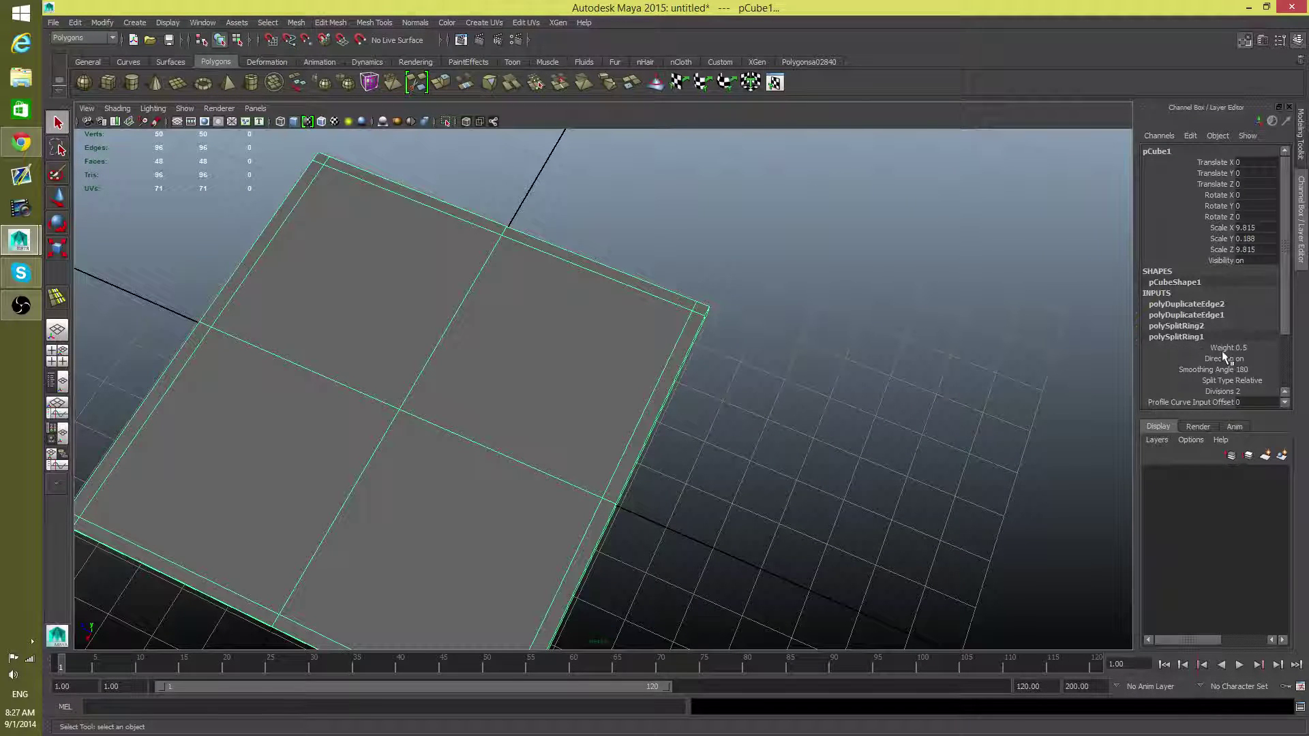
scroll(1231, 387, down, 1)
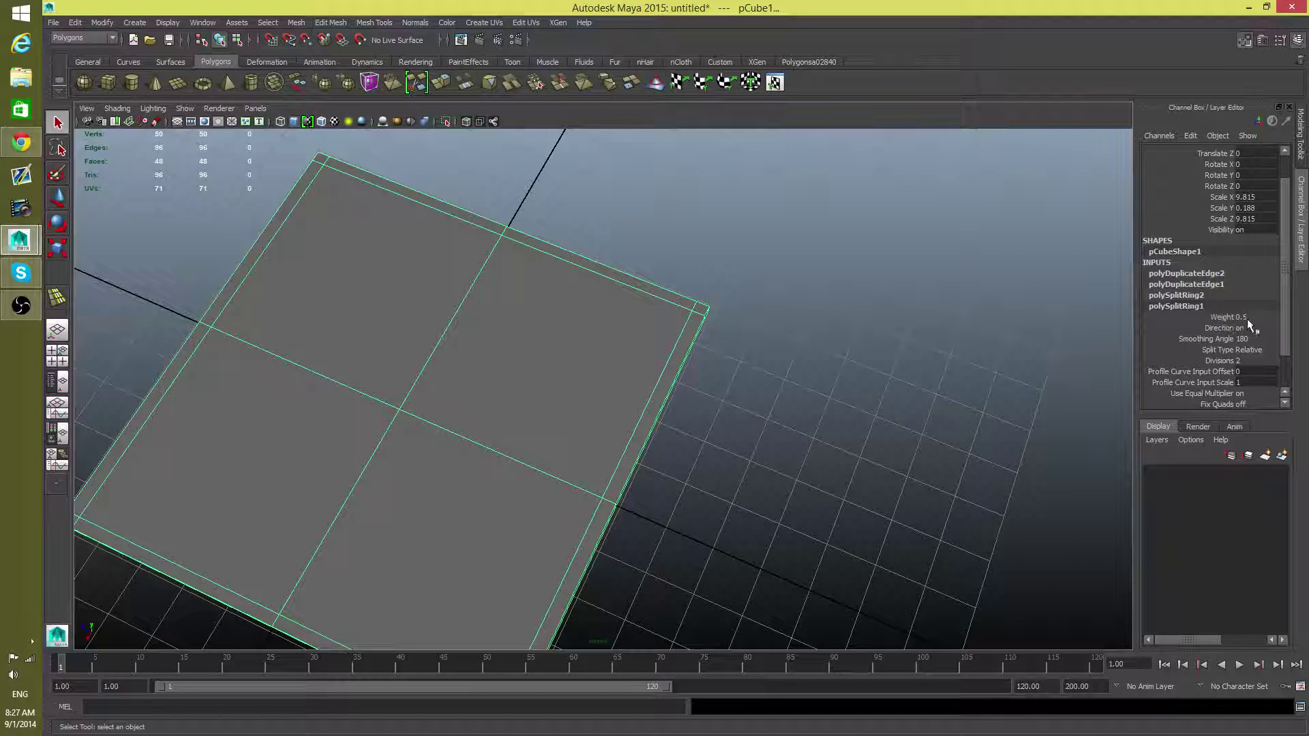
click(1175, 296)
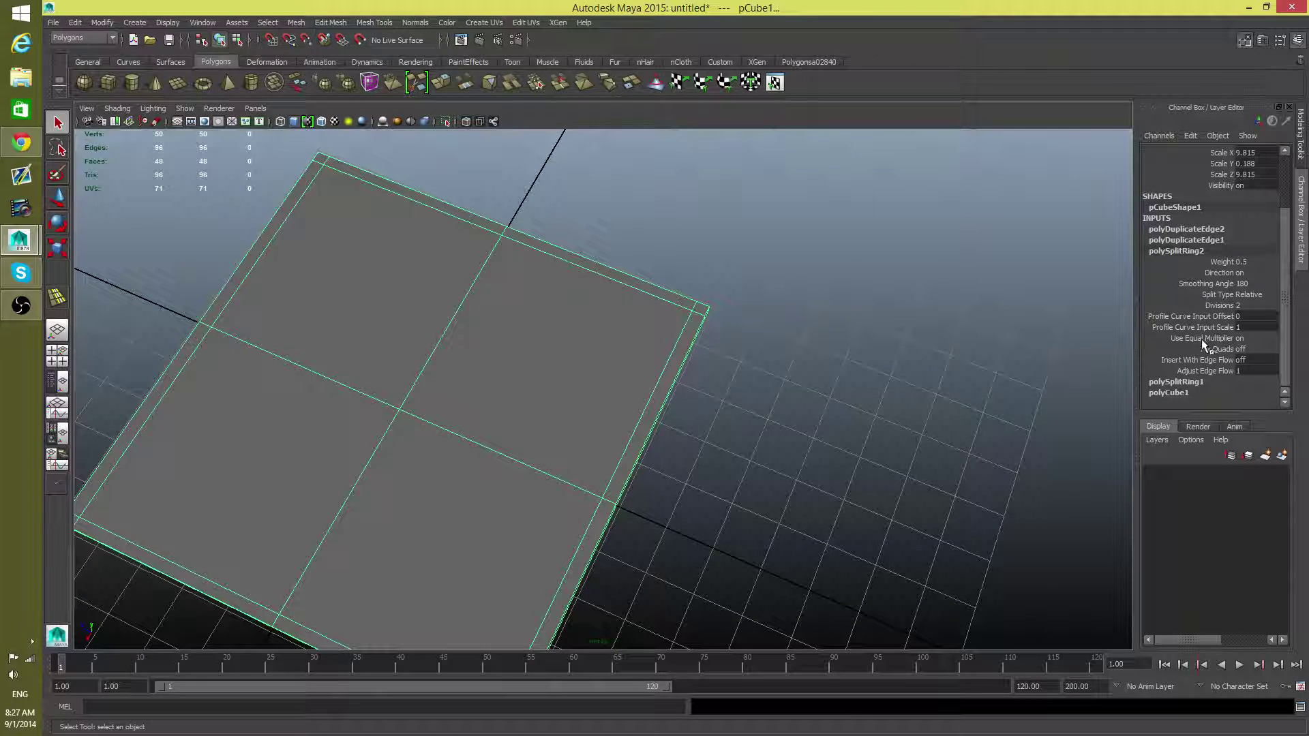
click(1194, 383)
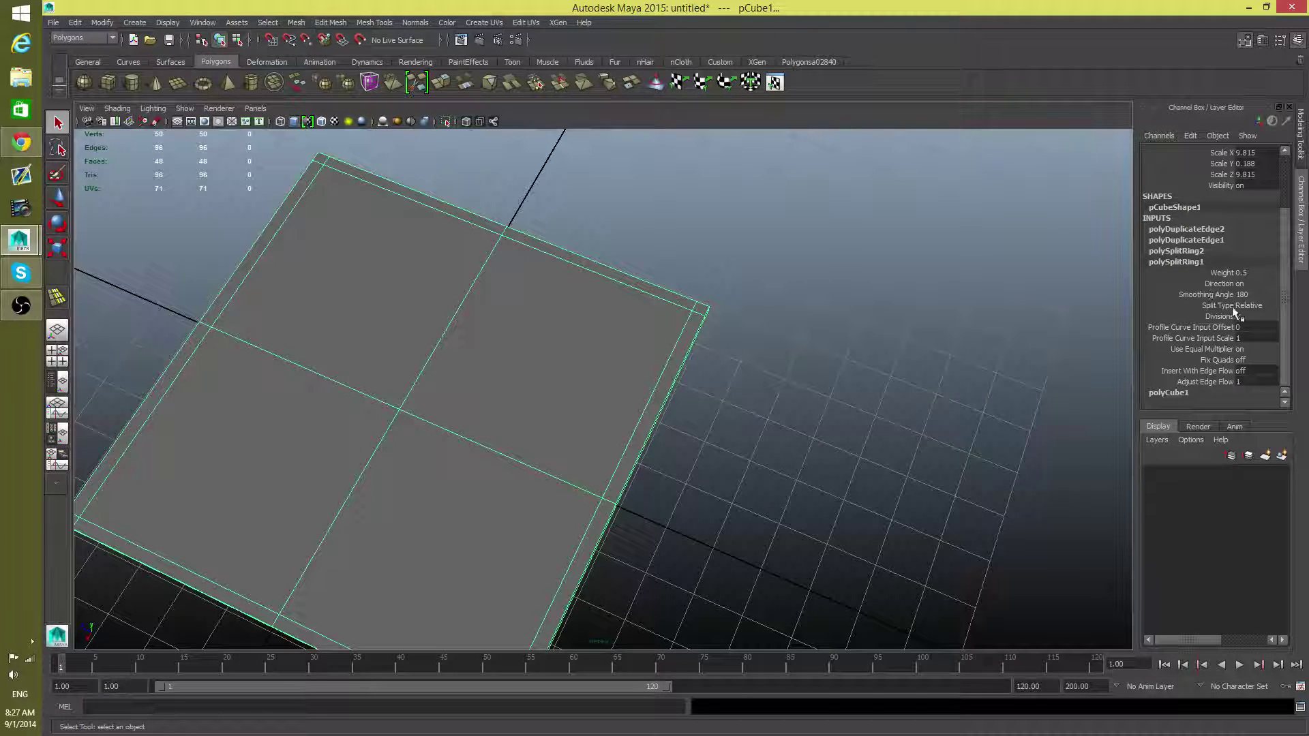
click(1180, 251)
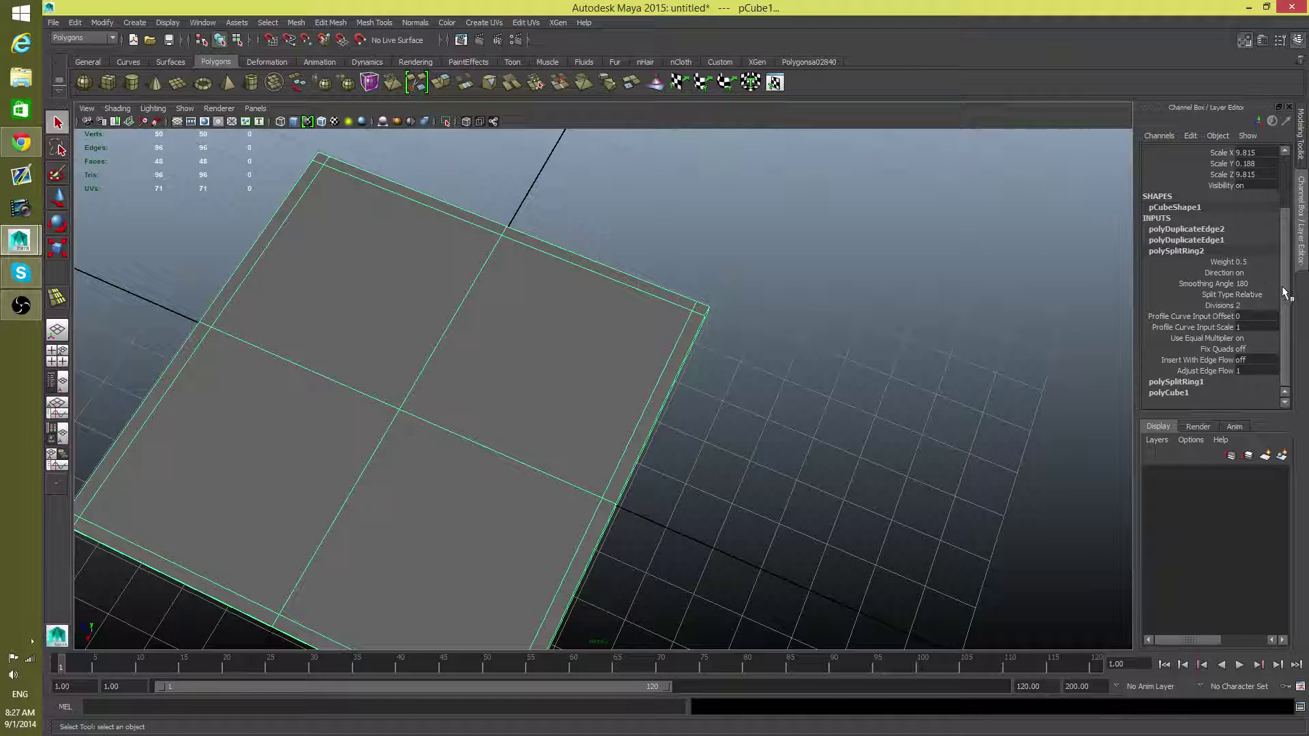
click(1195, 382)
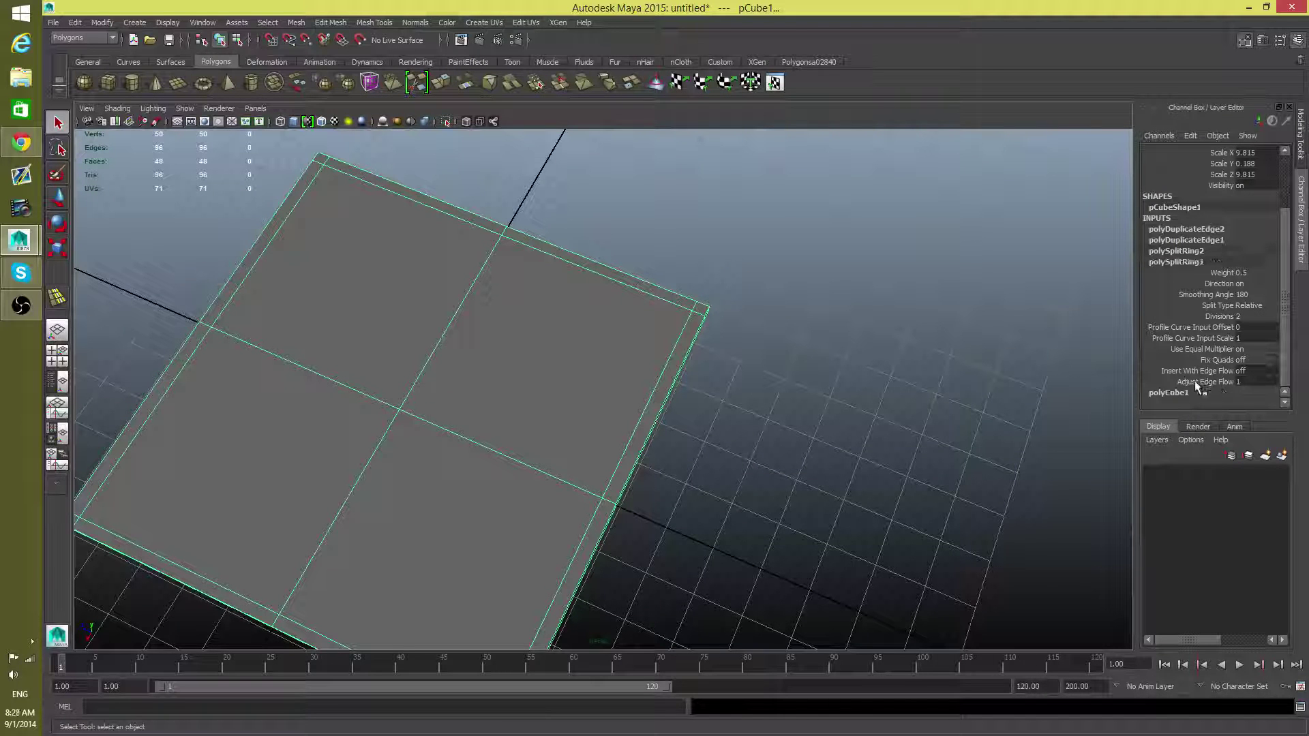
click(1173, 251)
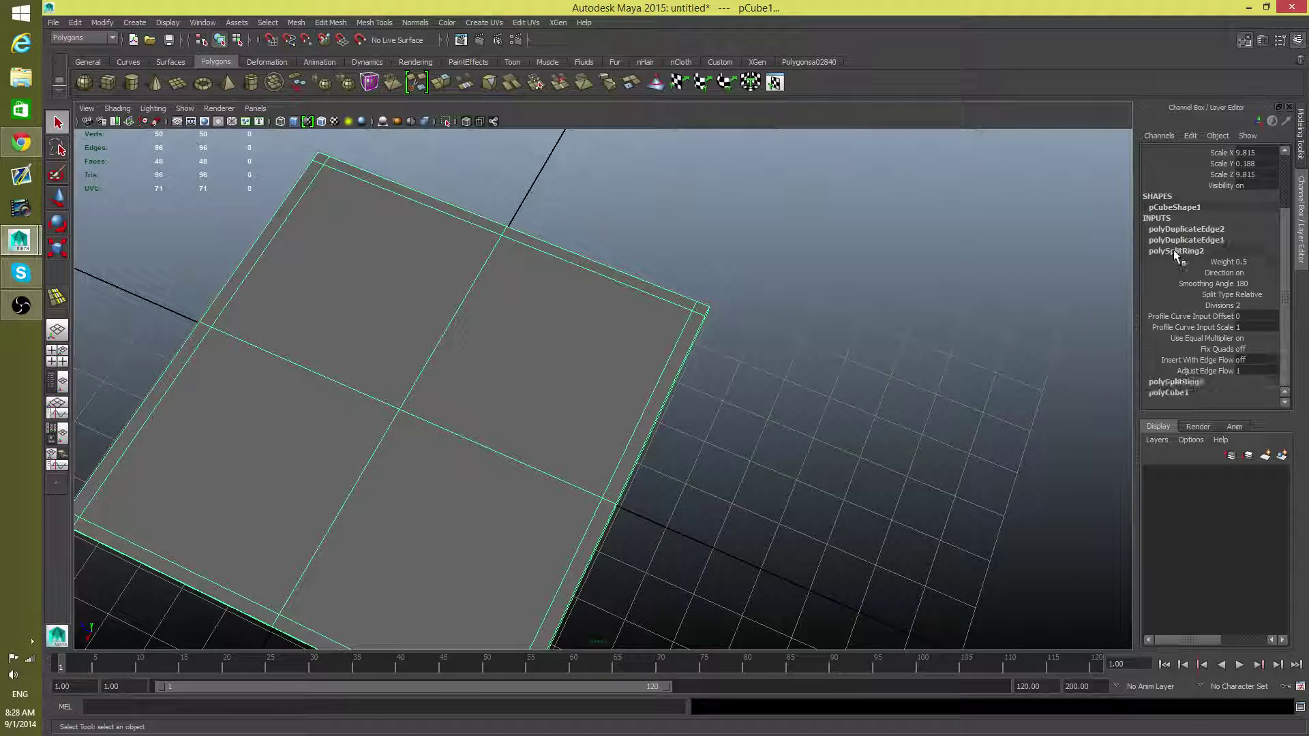
click(1171, 381)
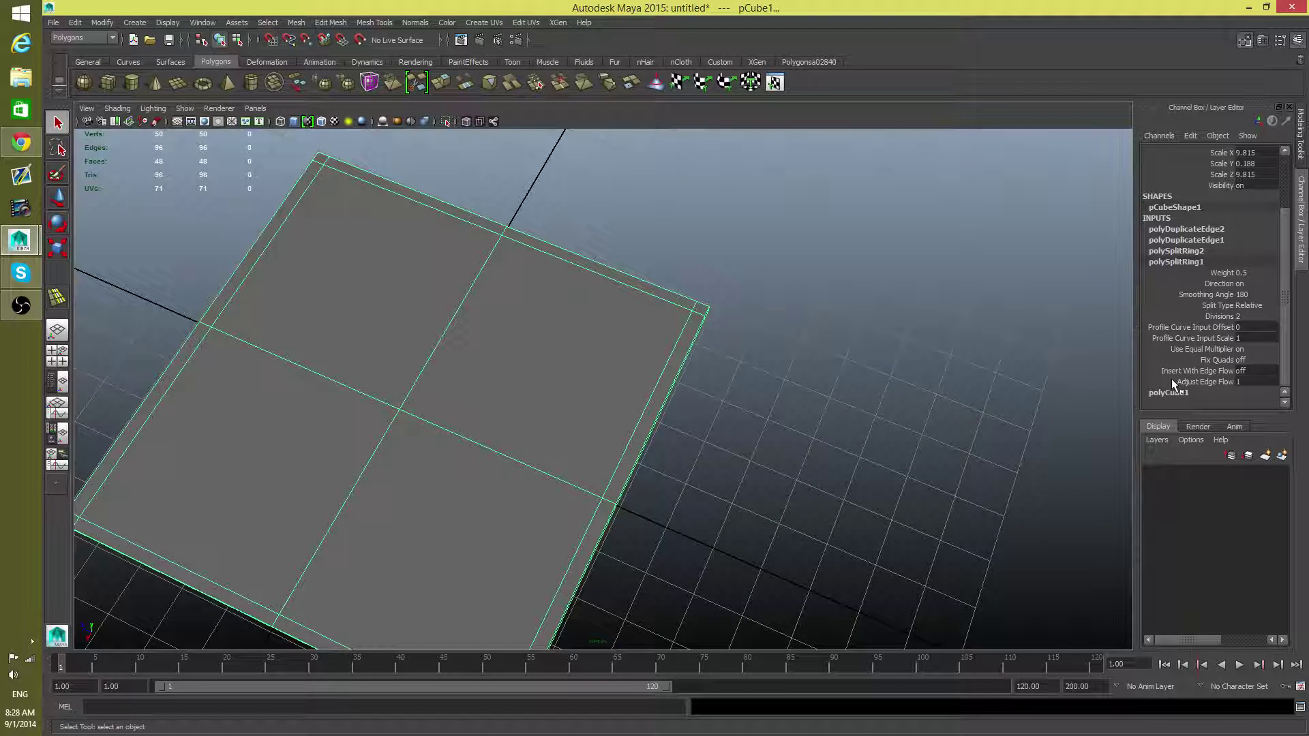
click(1169, 251)
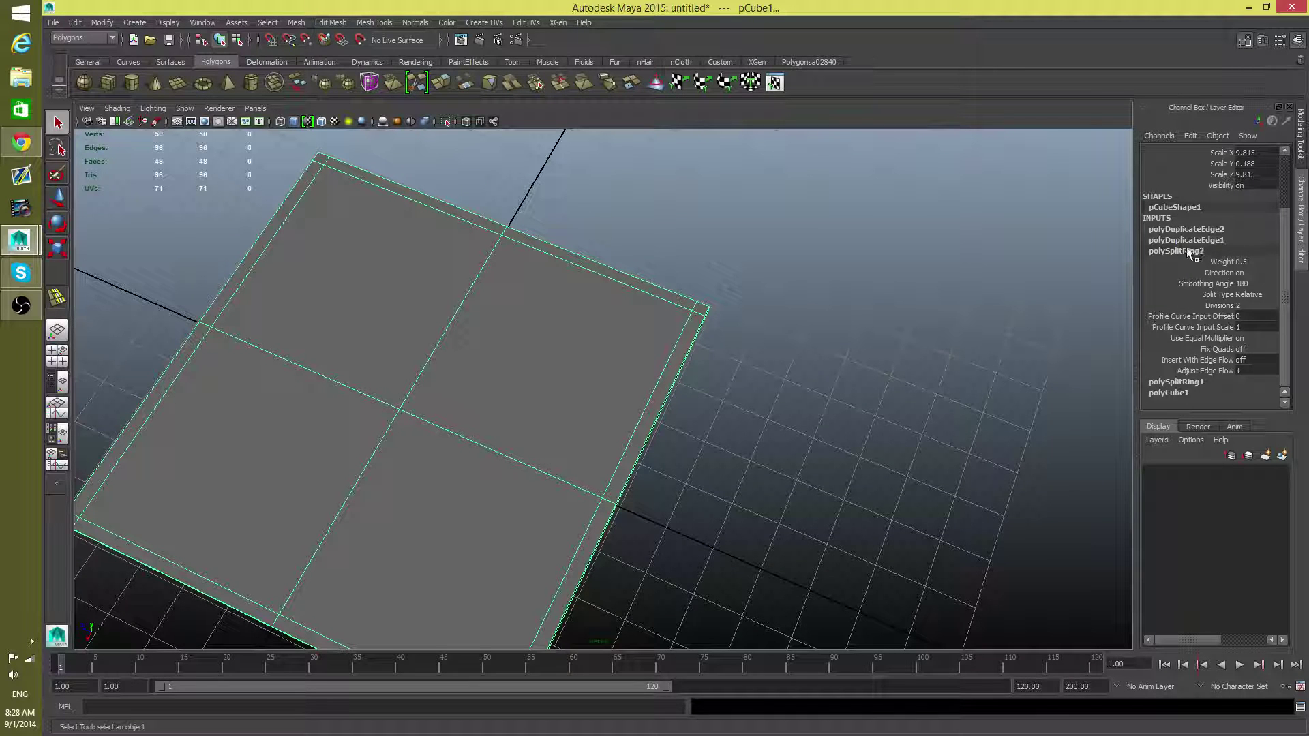
click(1192, 382)
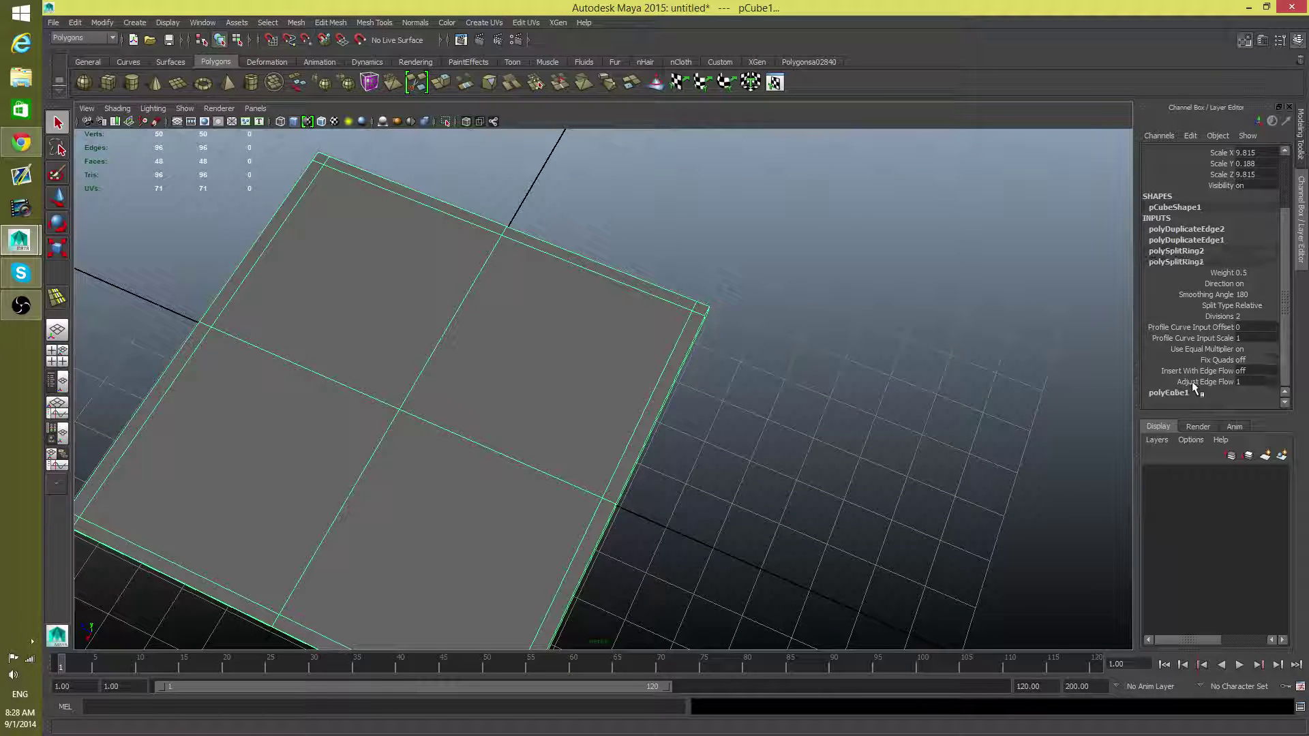
Switch to edge selection, pick an edge of the inner border loop and inspect the loops around the slab.
alt+drag(608, 382, 347, 298)
right_drag(600, 285, 596, 257)
click(709, 349)
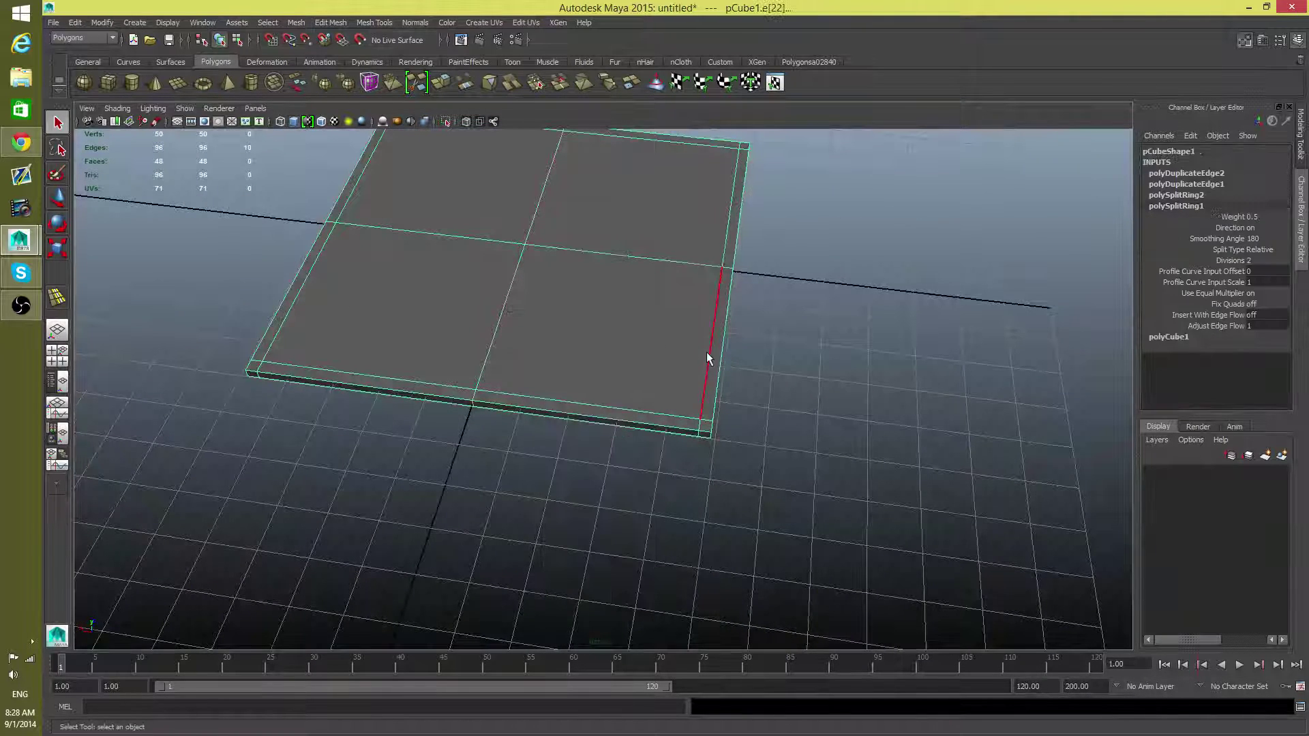
click(711, 355)
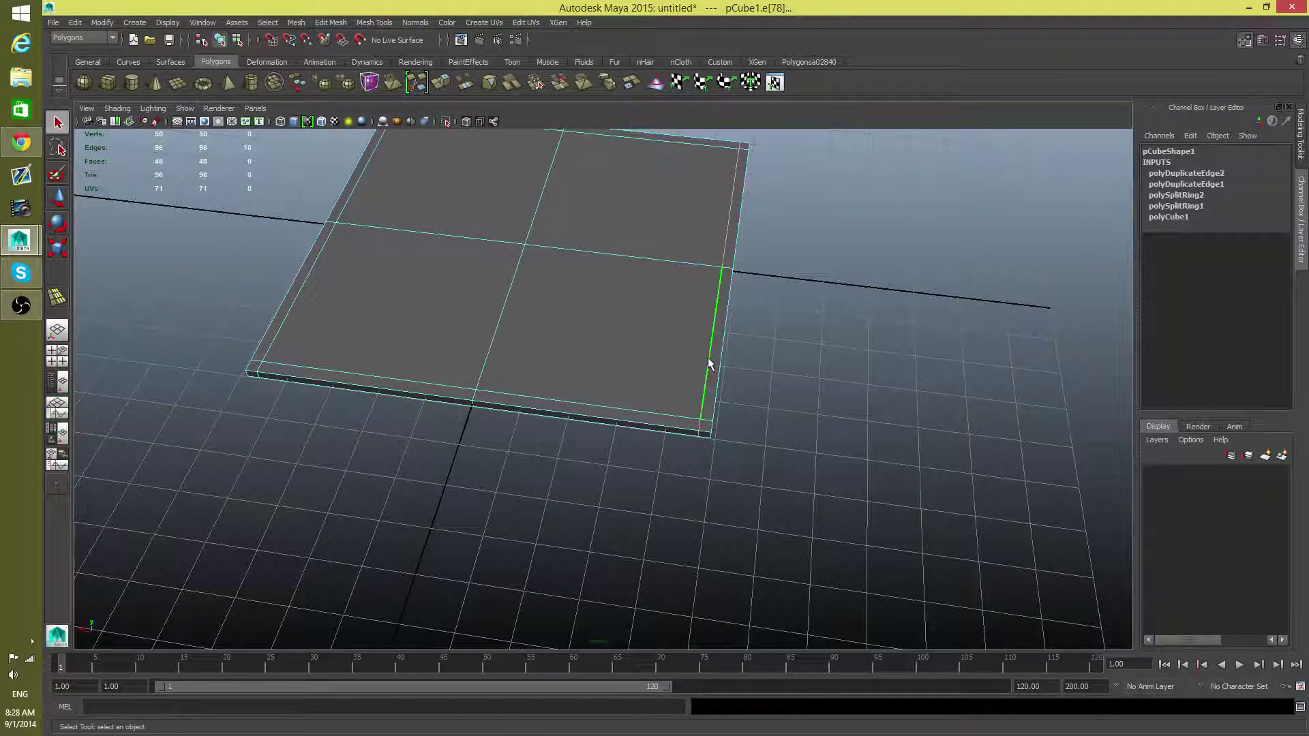
alt+drag(751, 344, 630, 343)
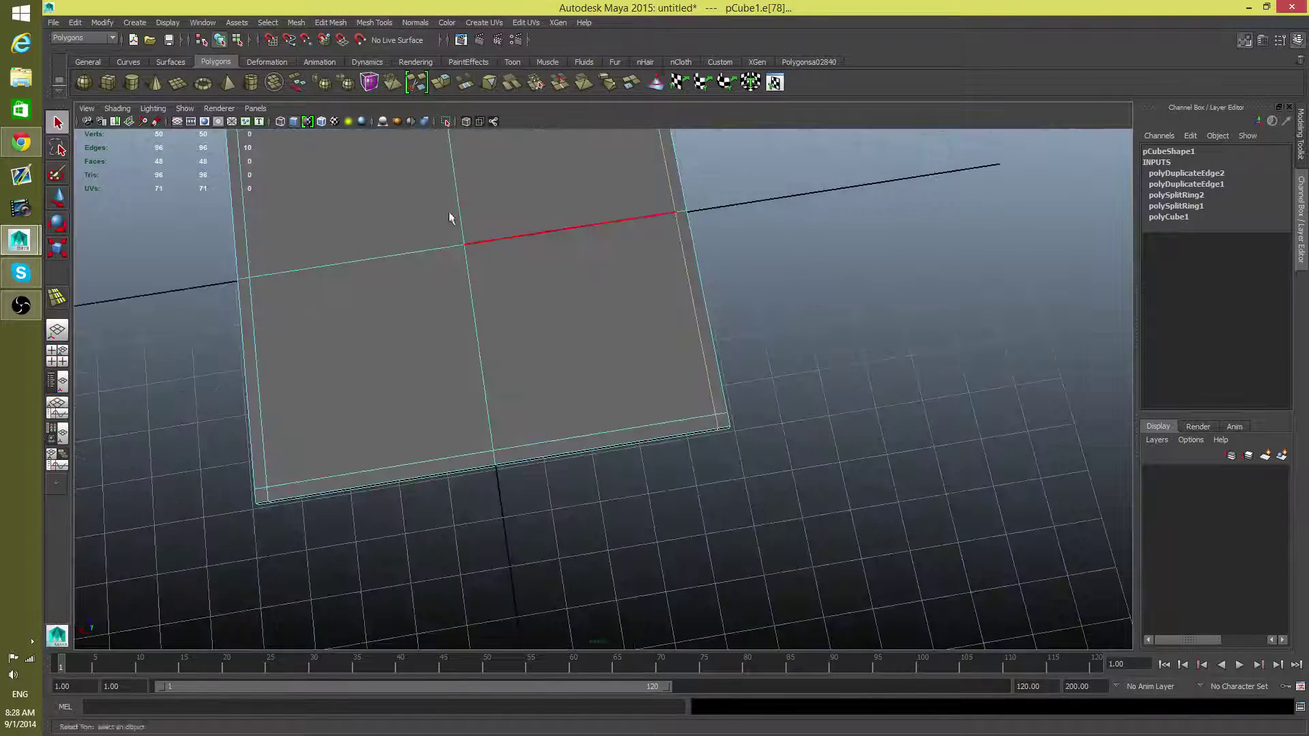
Create a new polygon cube and move it along Z to about -4.42, at the middle of the slab's edge.
click(107, 83)
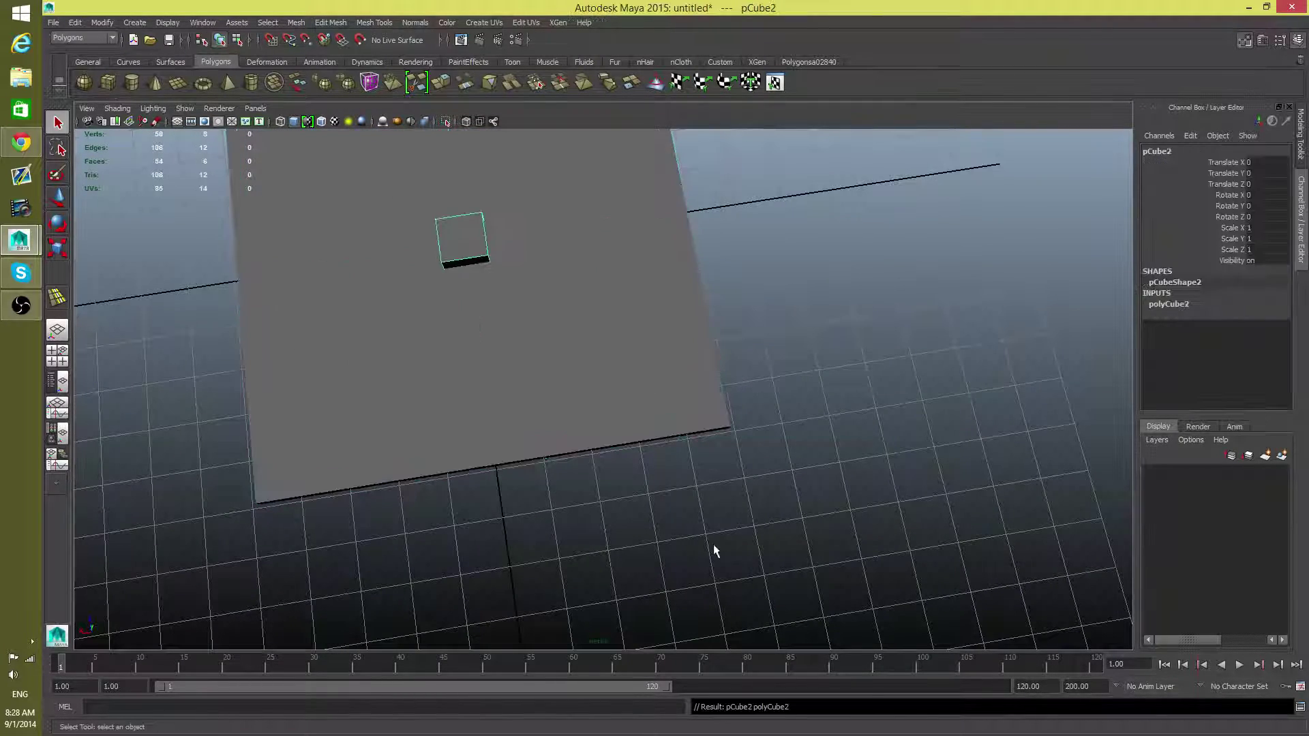
alt+drag(529, 395, 590, 380)
key(w)
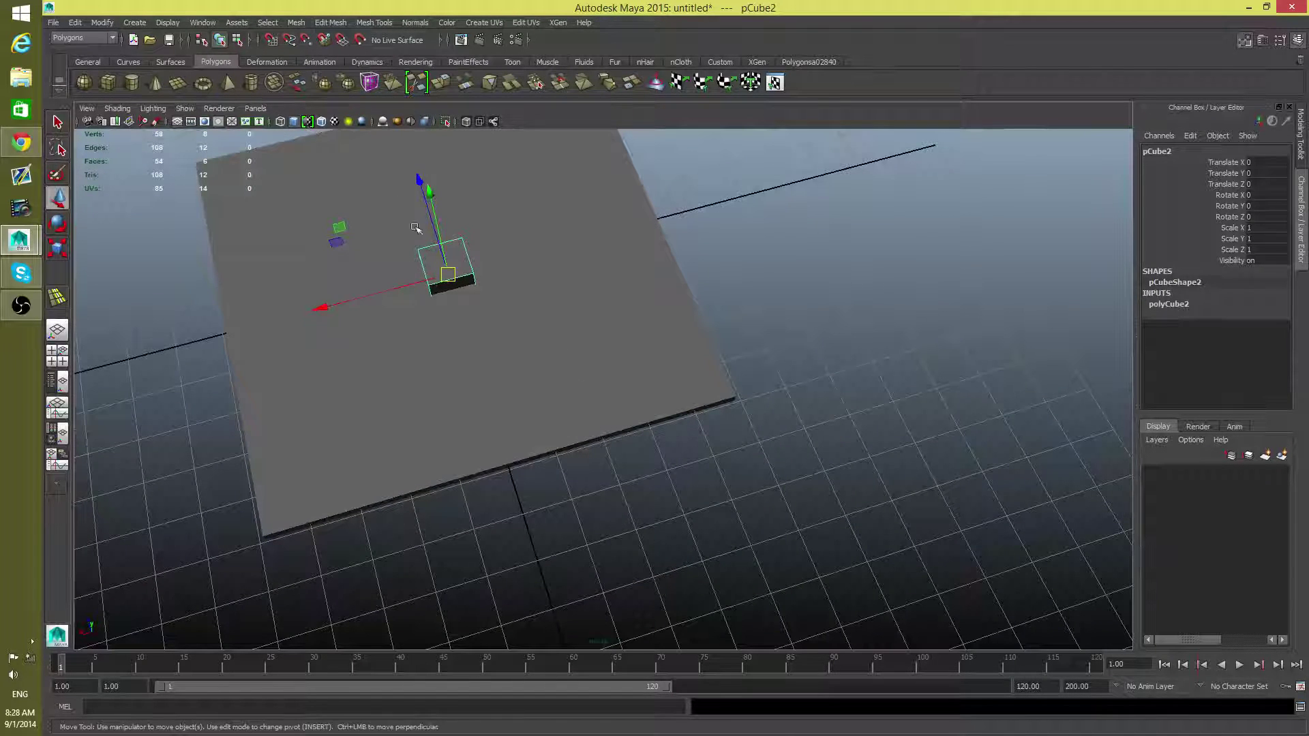
alt+drag(442, 249, 438, 459)
Snap the new cube's pivot point to the vertex at its upper outer corner.
key(Insert)
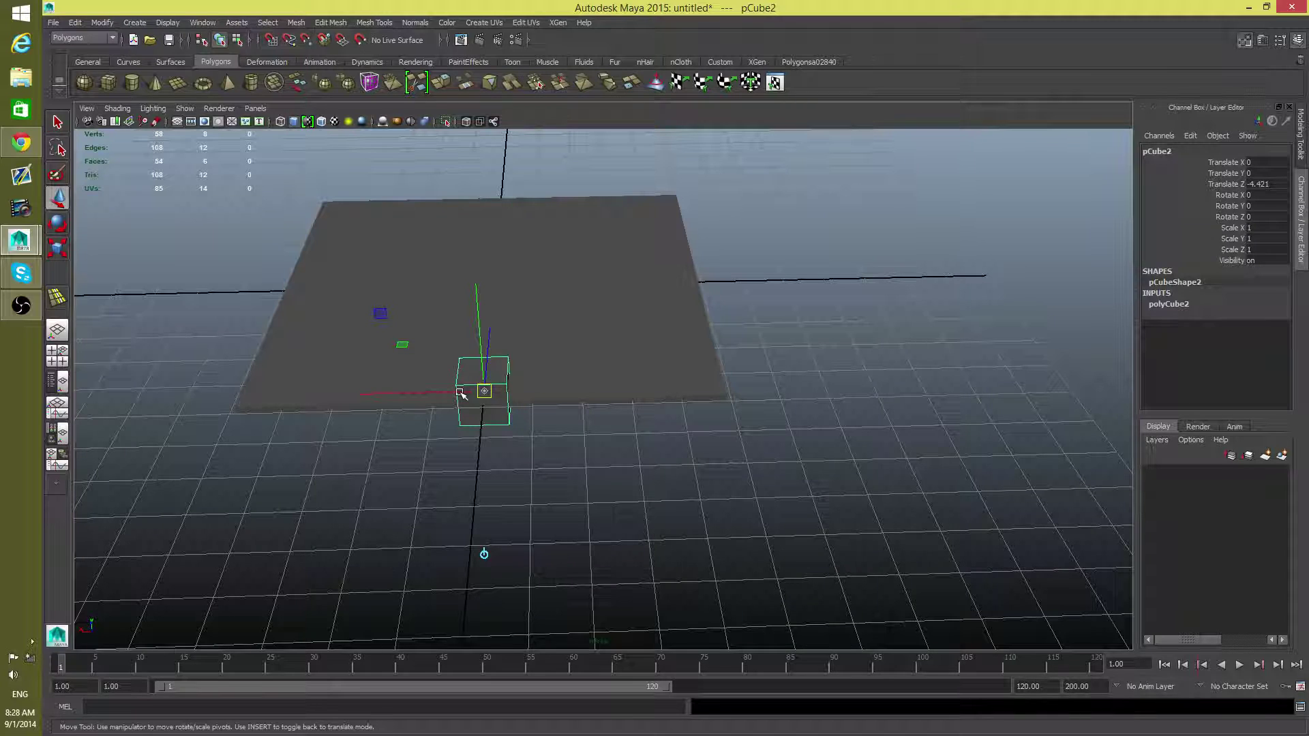
key(v)
click(484, 390)
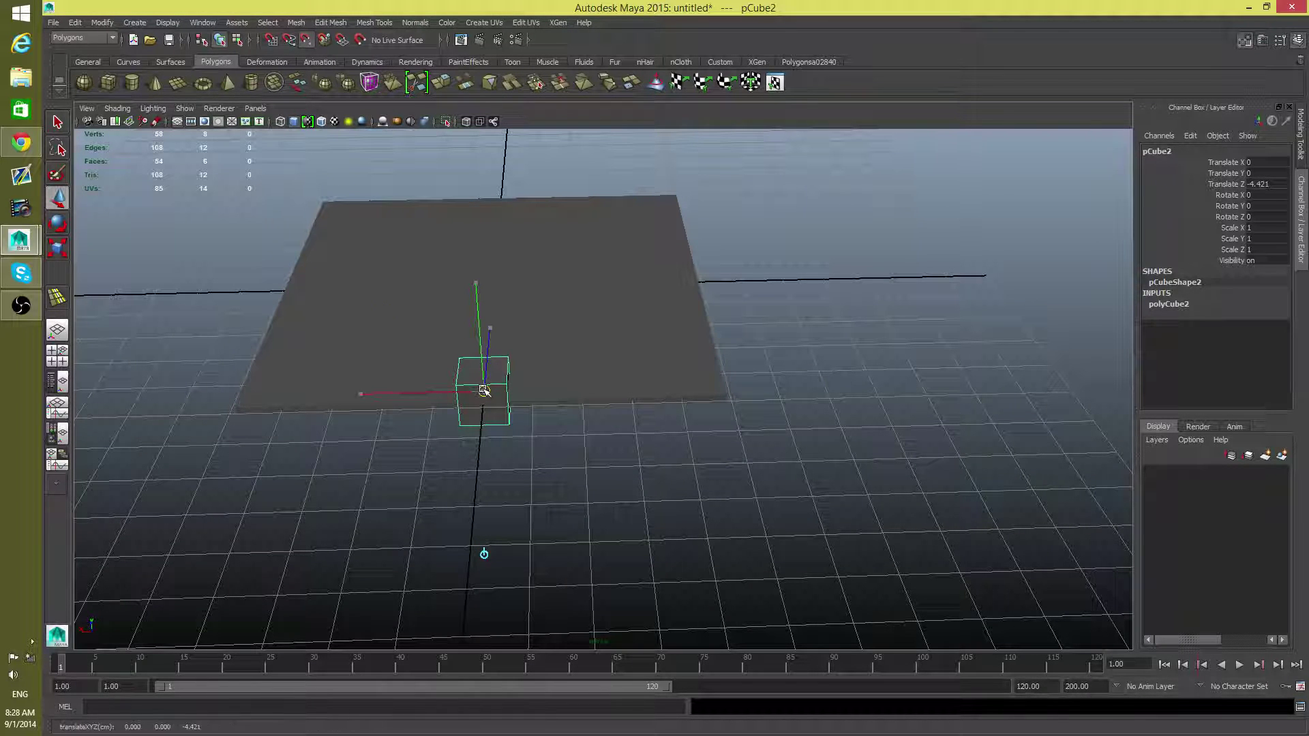
drag(484, 390, 495, 384)
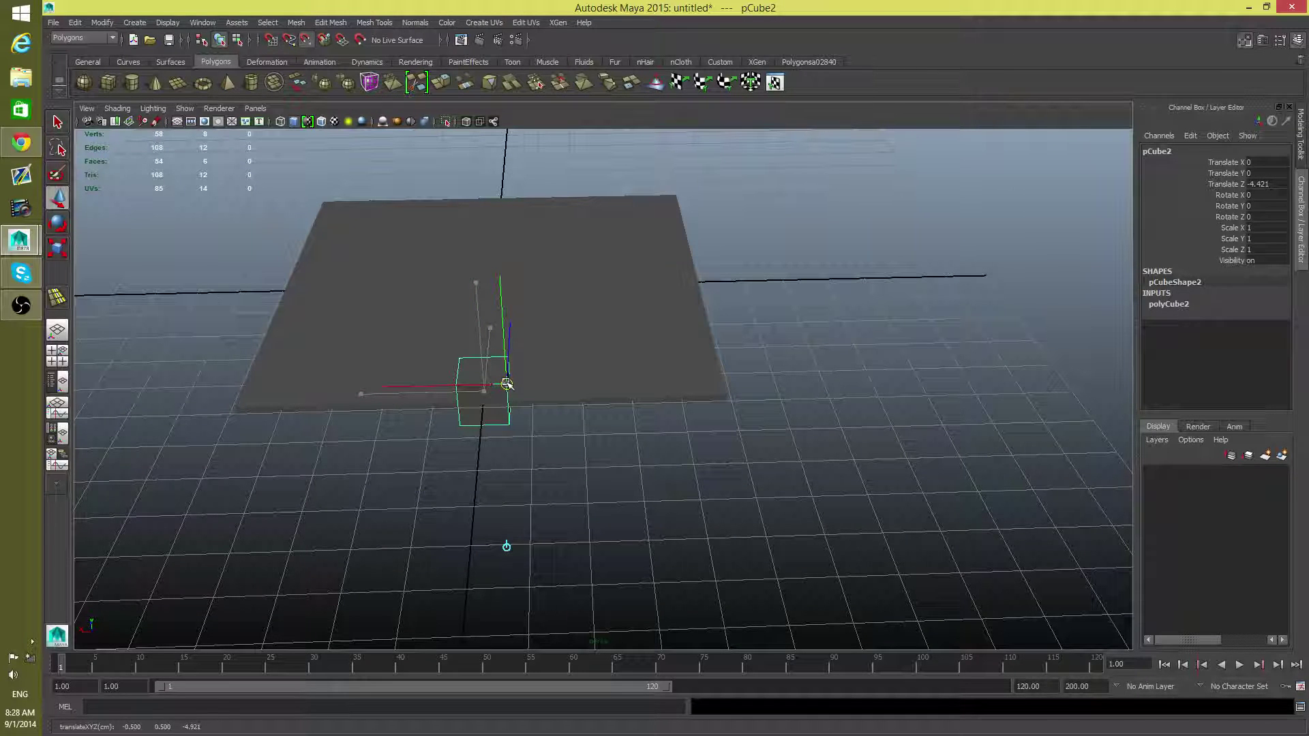
drag(507, 384, 504, 384)
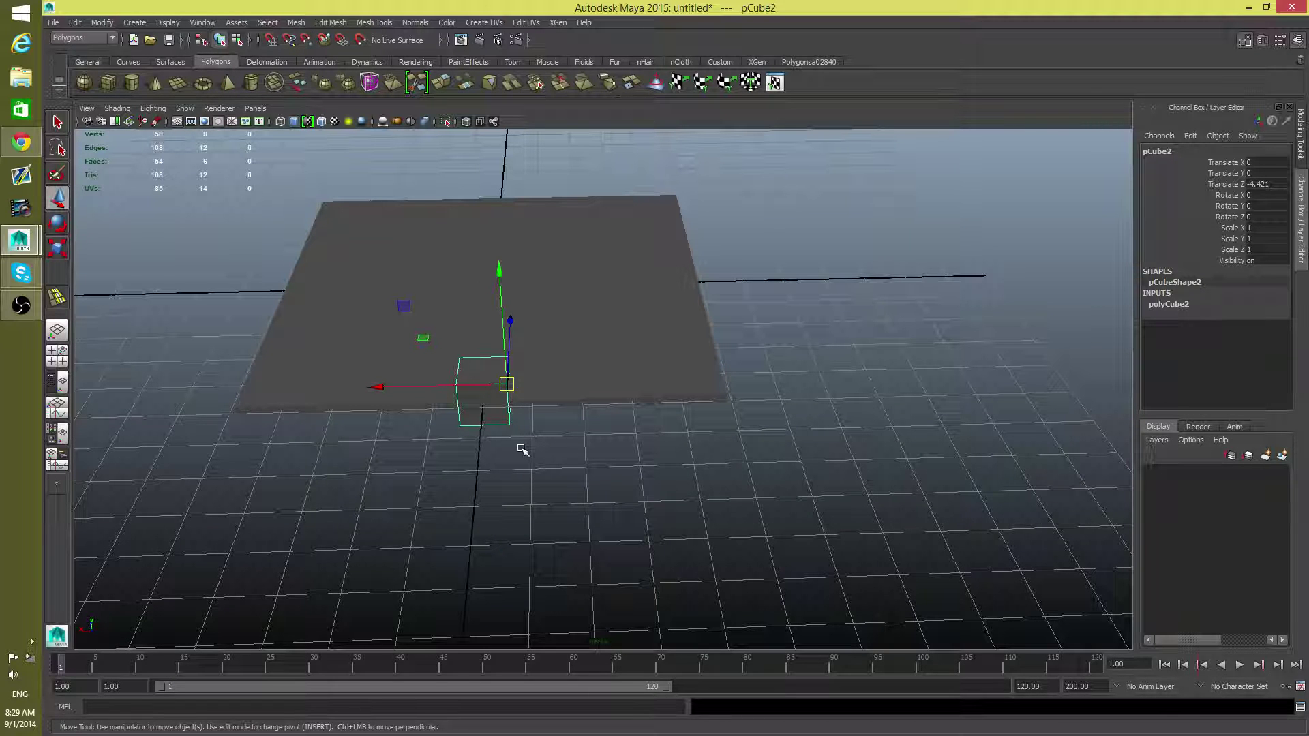
Move the cube with vertex snapping so that its pivot corner sits on the slab's upper corner.
alt+drag(503, 408, 668, 392)
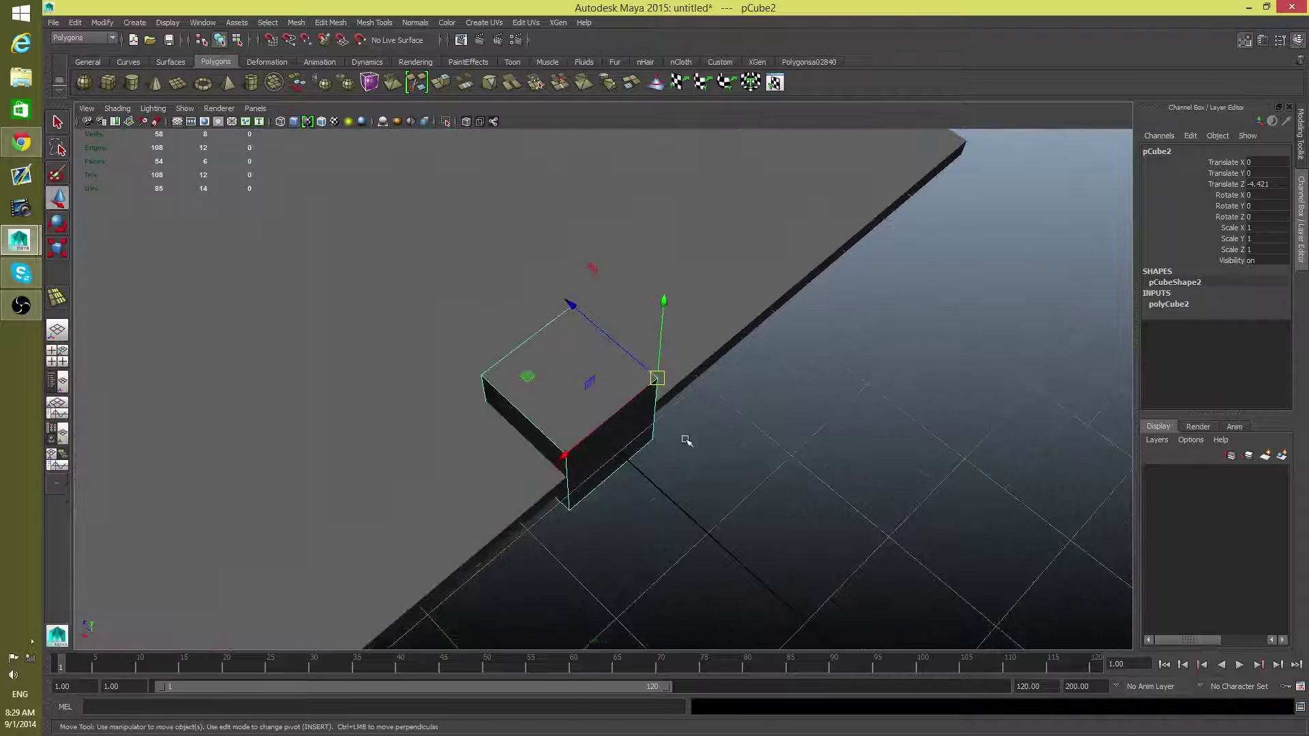
alt+drag(686, 440, 660, 432)
key(v)
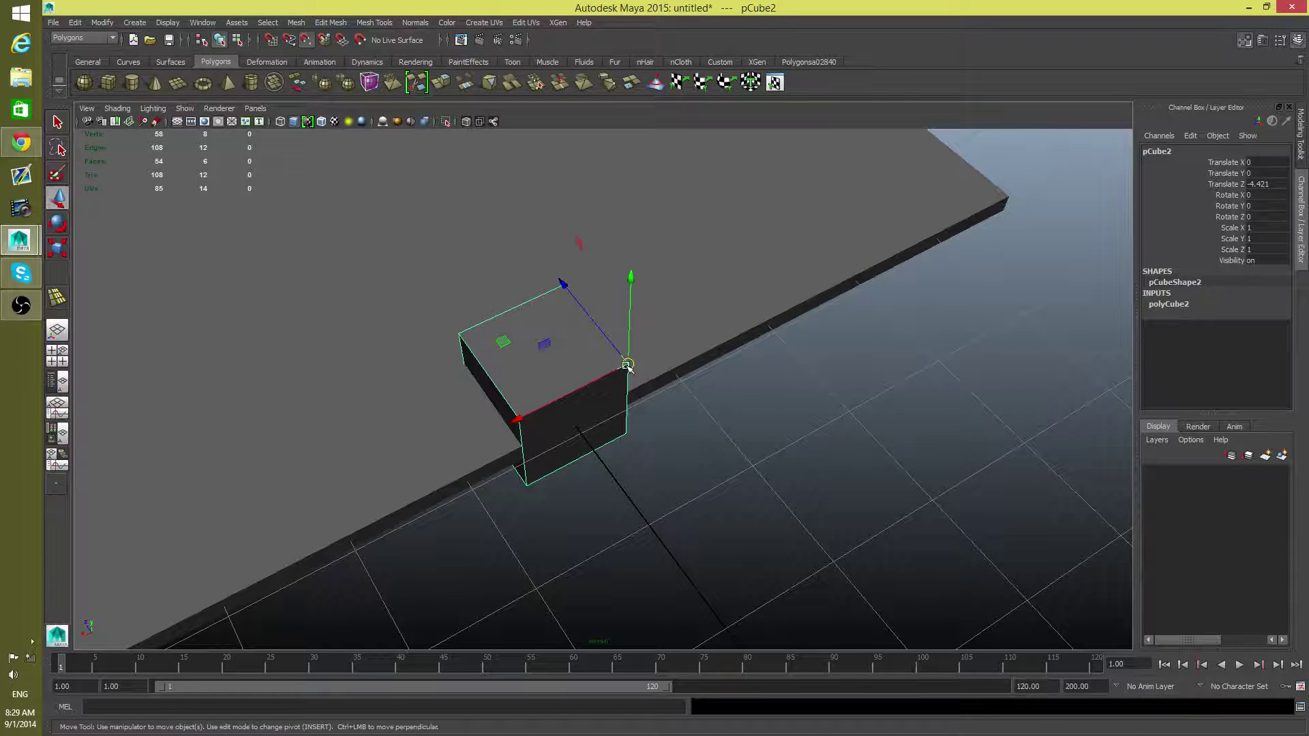
drag(627, 365, 1013, 192)
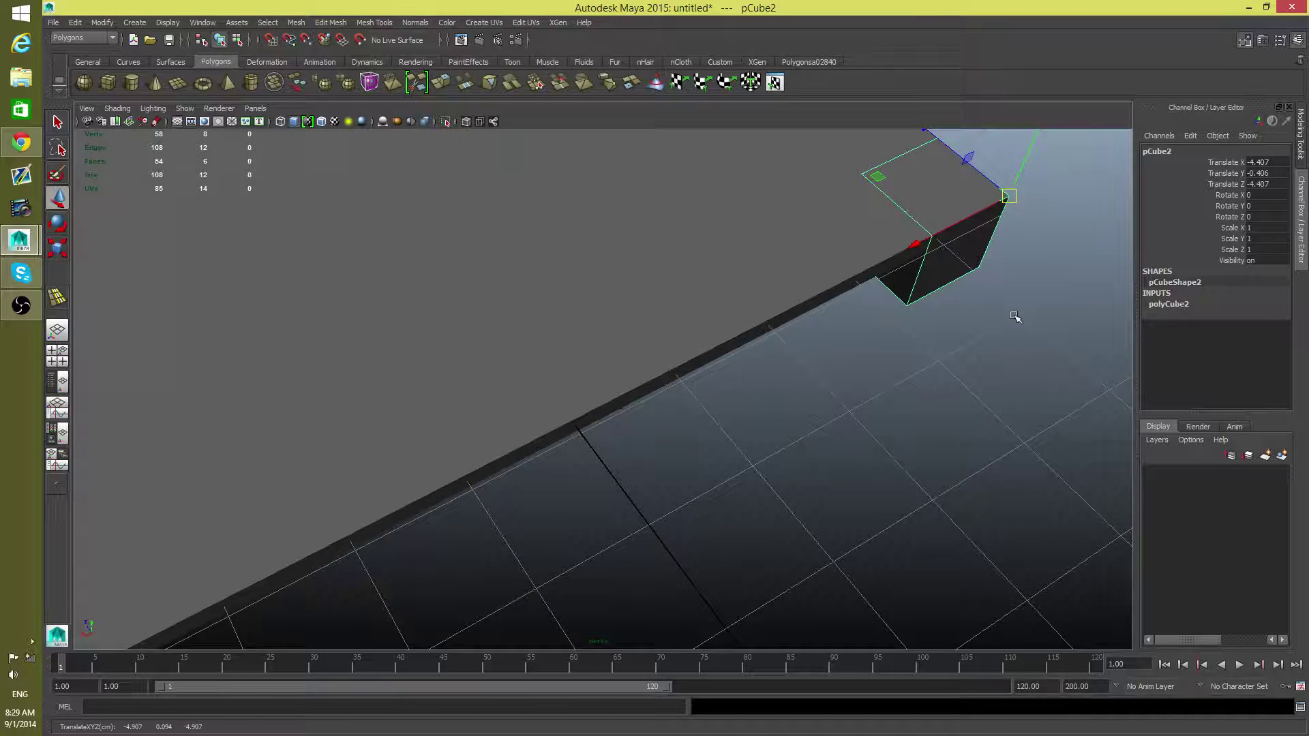
Scale the corner cube down uniformly to about 0.468.
alt+drag(1014, 313, 804, 293)
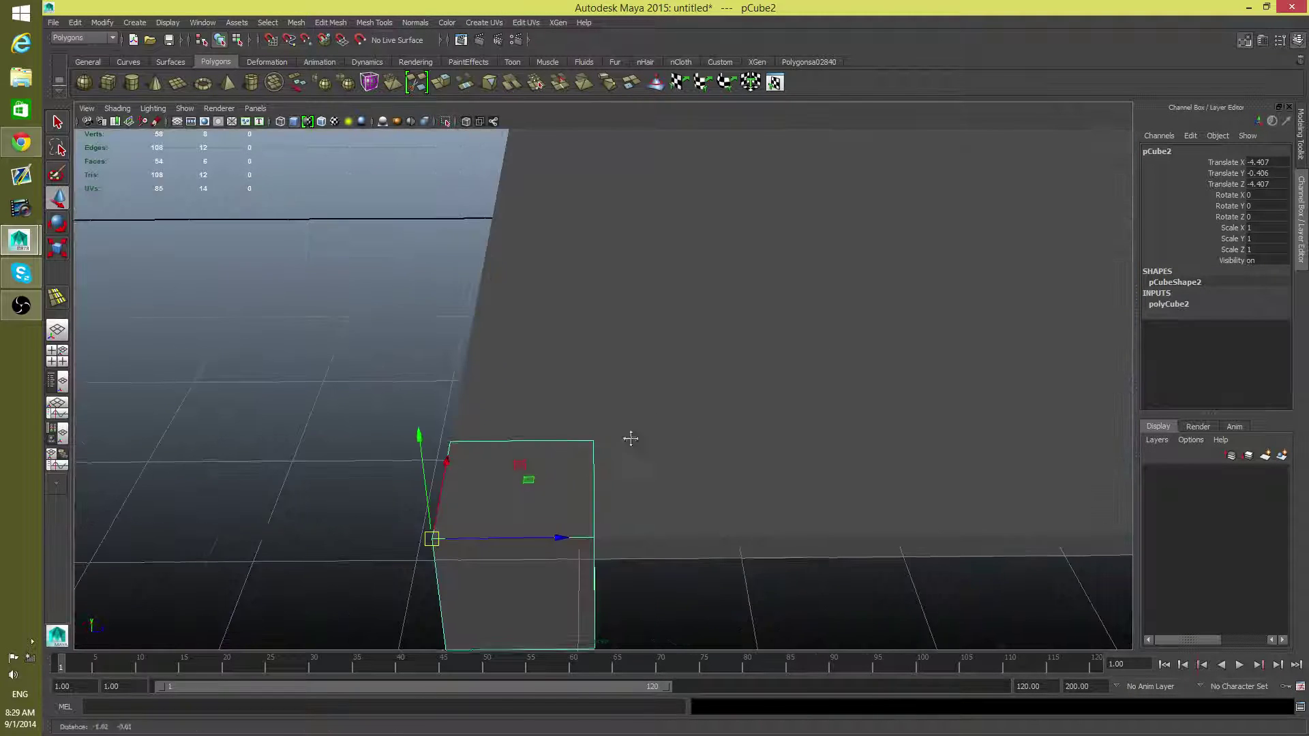
alt+drag(628, 441, 747, 334)
alt+drag(699, 375, 873, 453)
alt+drag(943, 479, 766, 468)
click(755, 362)
click(766, 468)
alt+right_drag(769, 461, 914, 479)
alt+drag(913, 479, 747, 495)
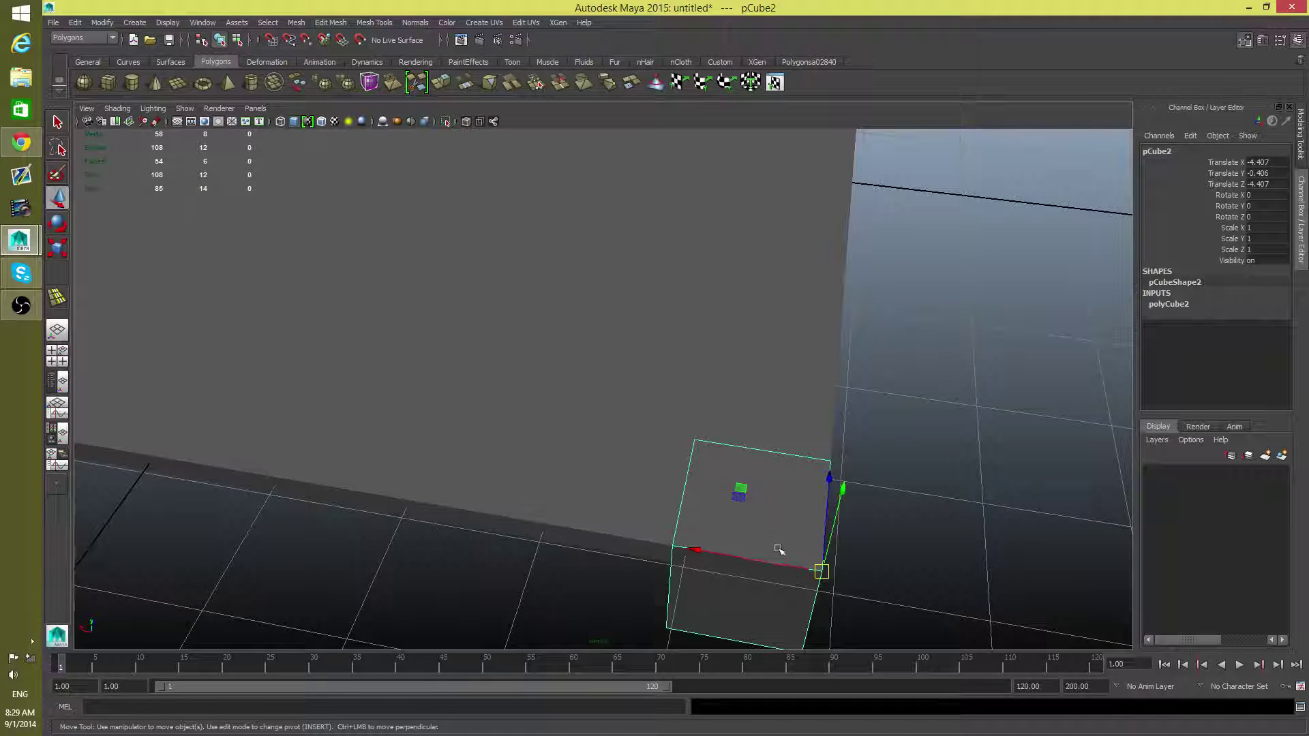
key(e)
key(r)
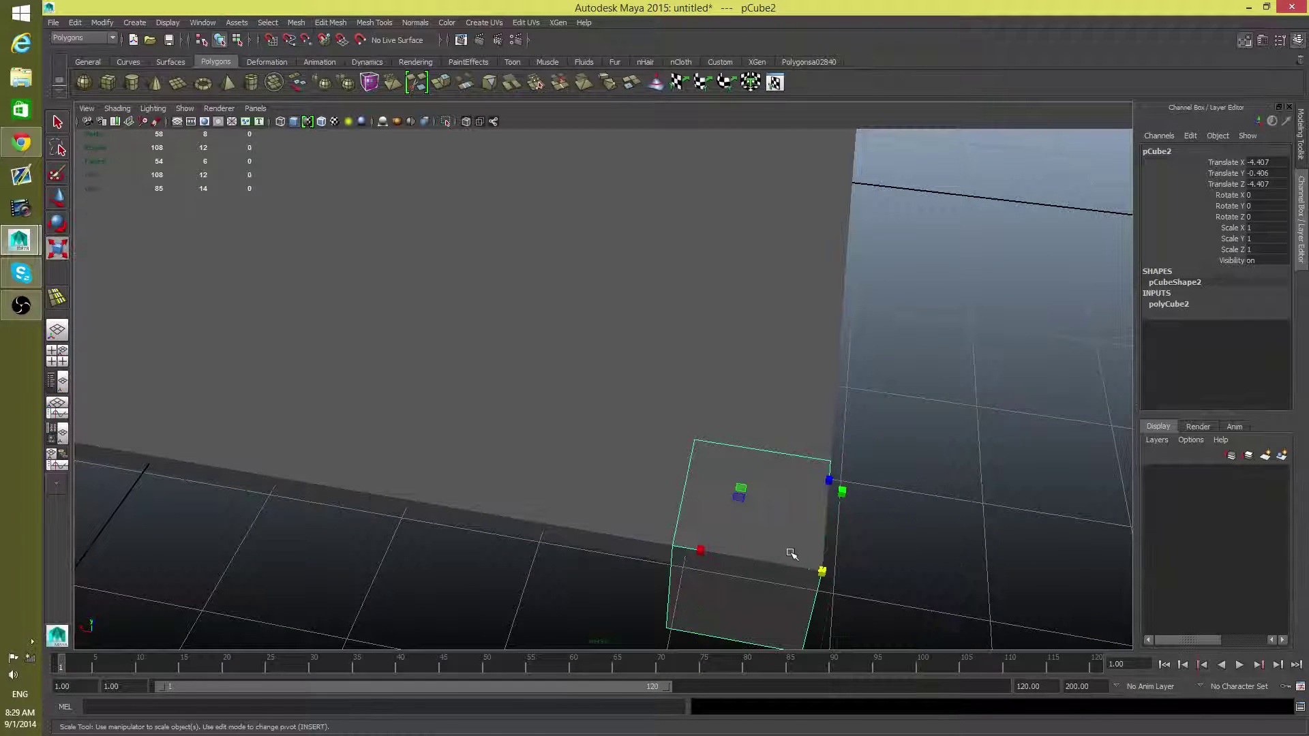
drag(822, 570, 709, 631)
key(w)
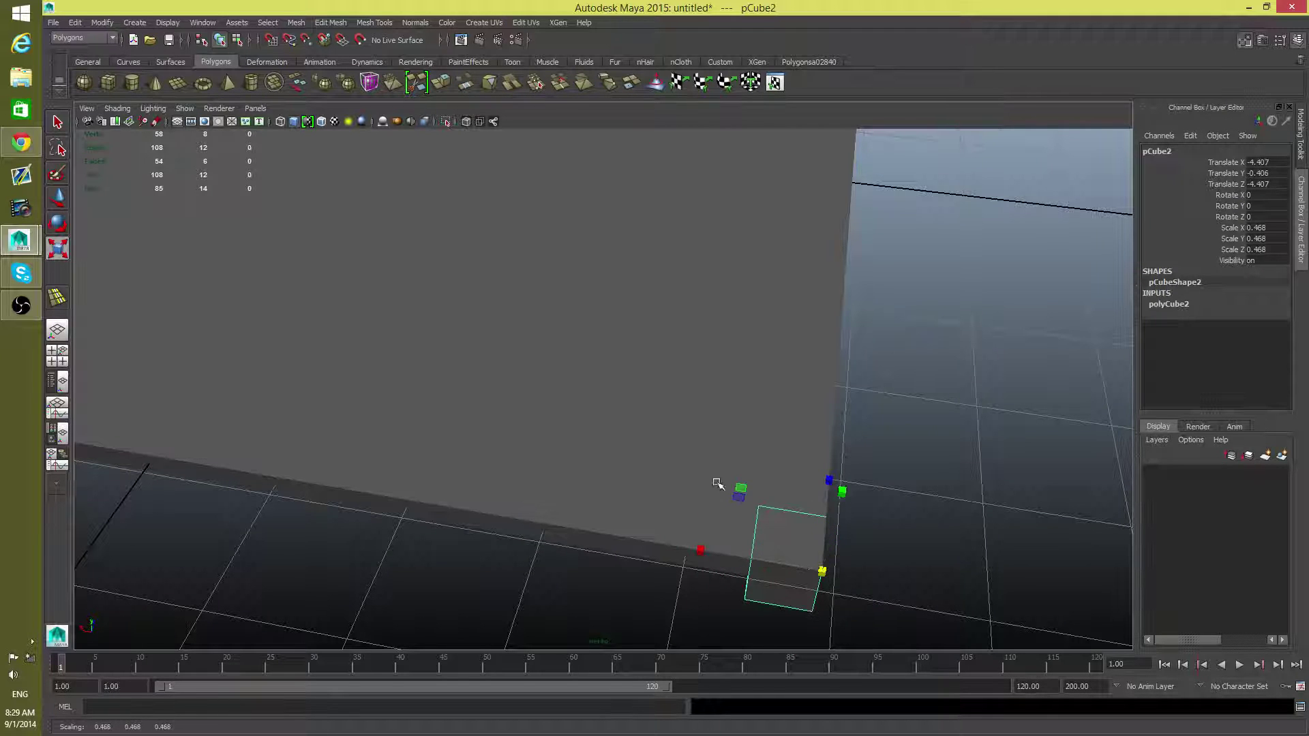
Try the plain Wireframe display, return to Smooth Shade All and turn on Wireframe on Shaded.
click(118, 109)
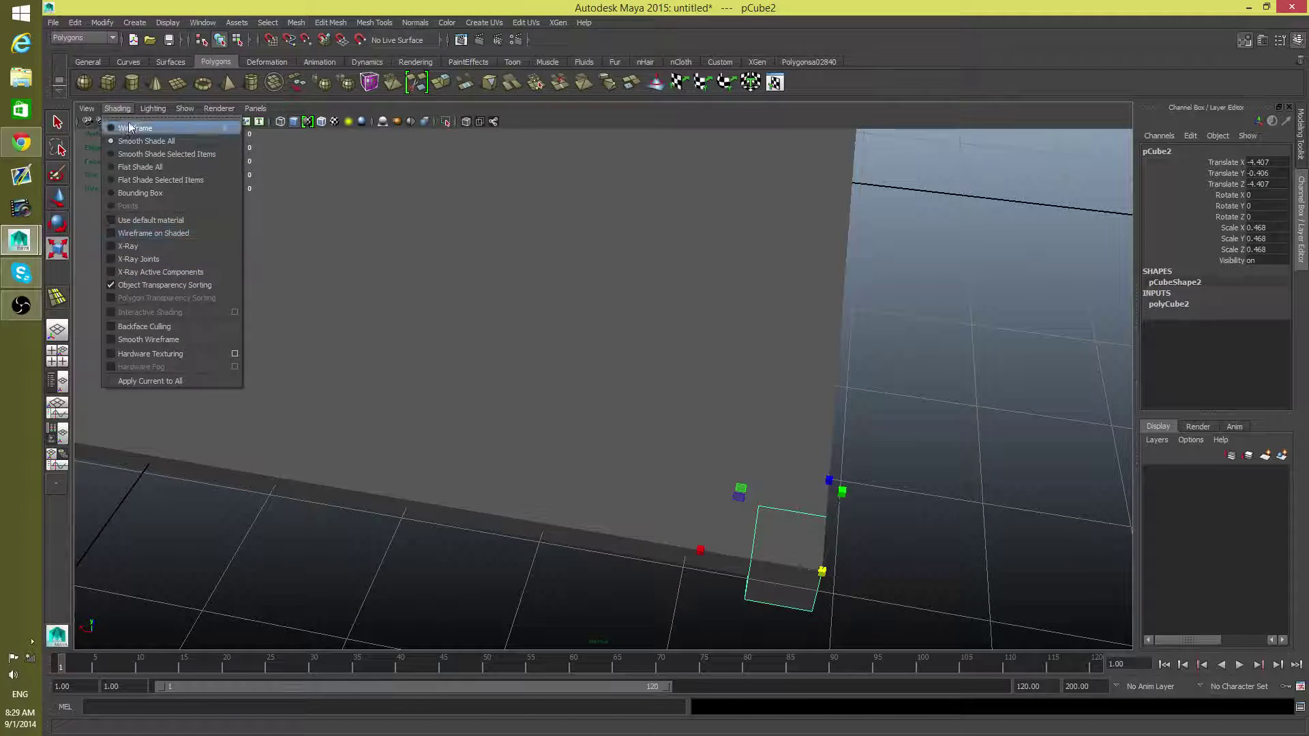
click(135, 128)
click(117, 109)
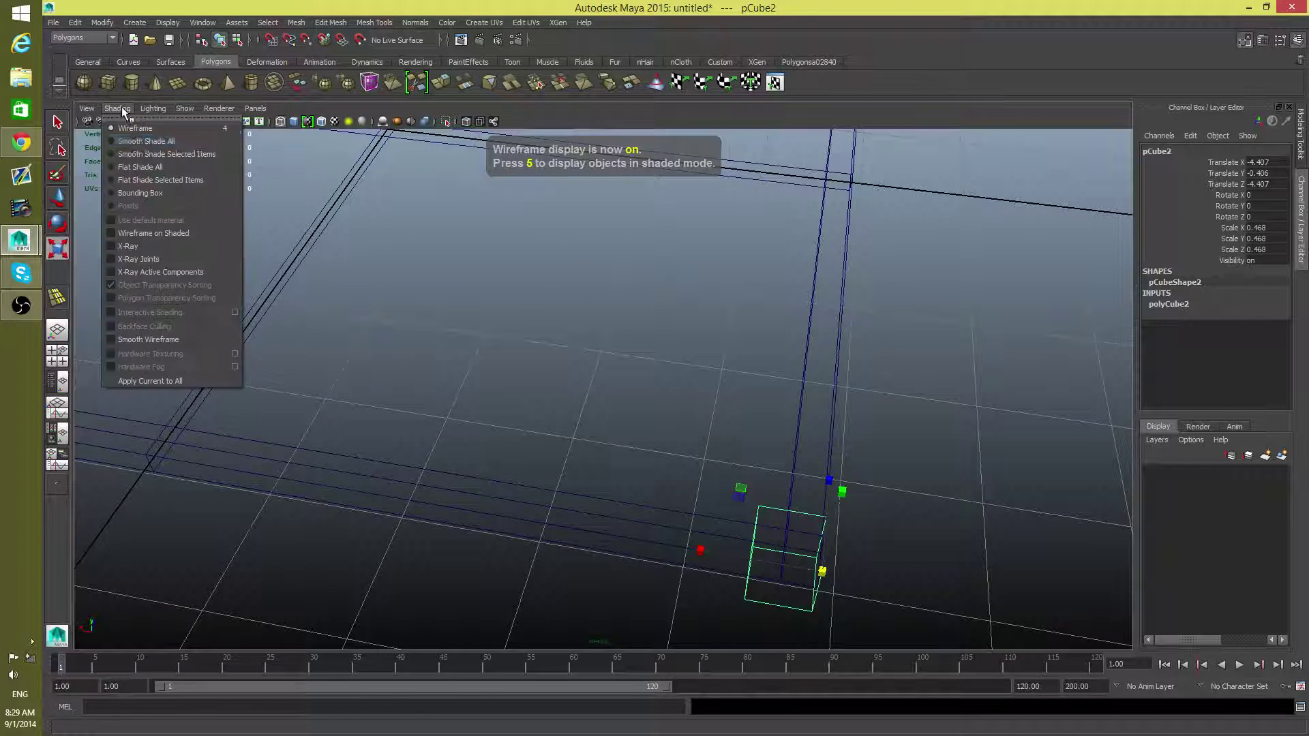
click(140, 143)
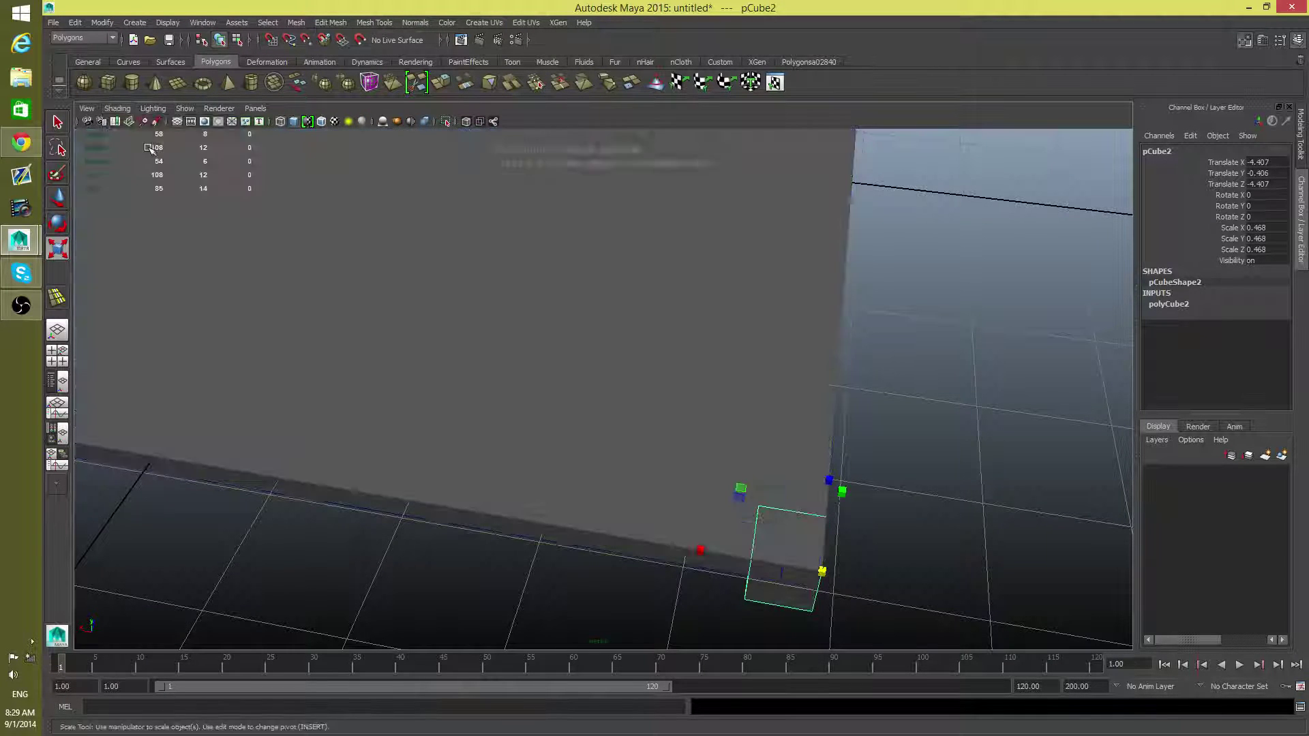
click(119, 107)
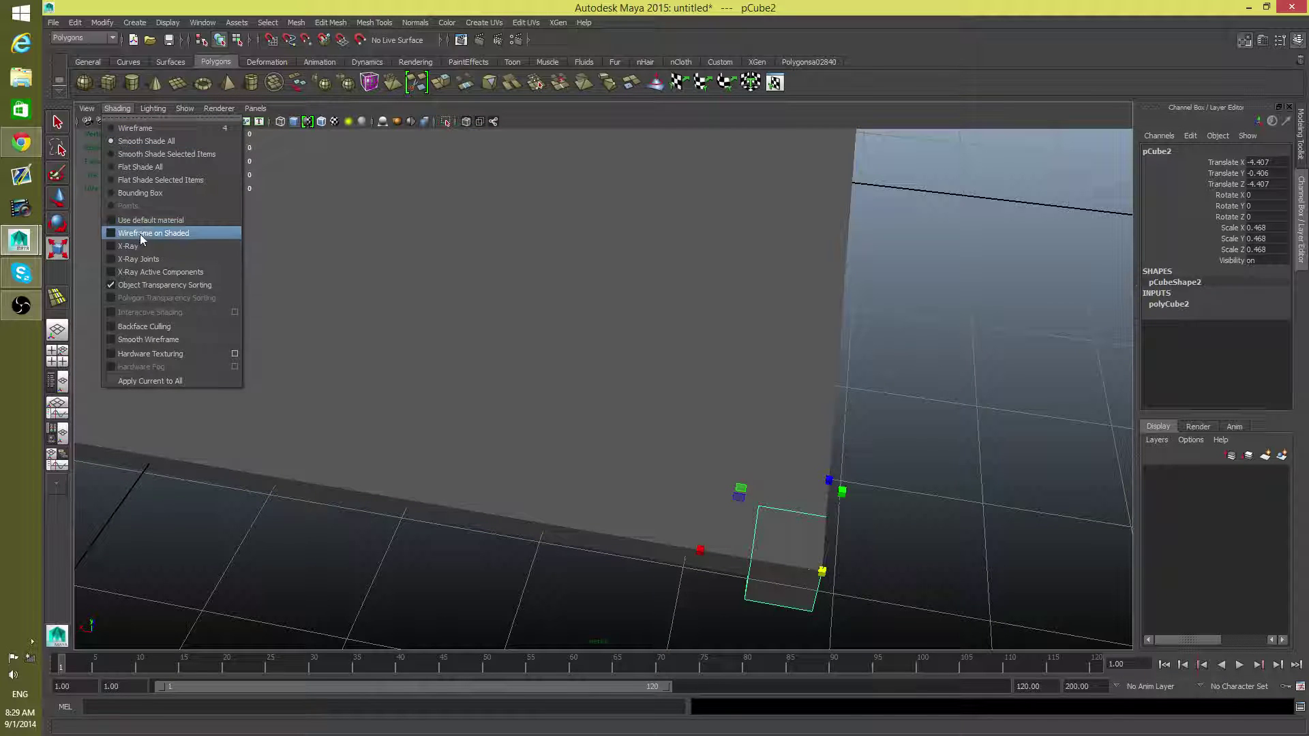
click(140, 233)
Scale the corner cube down uniformly to about 0.302, close to the width of the slab's border strip.
mouse_move(772, 531)
alt+middle_down()
mouse_move(718, 487)
mouse_move(643, 482)
alt+middle_up()
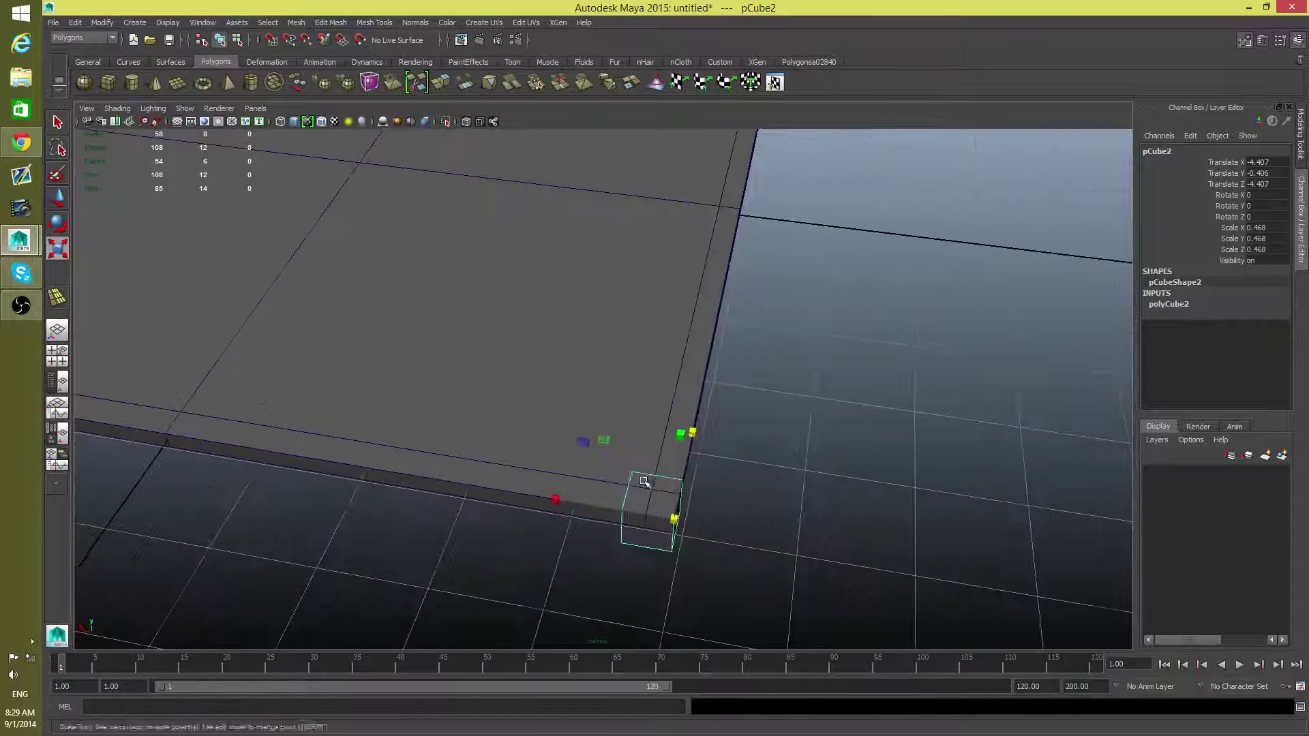
alt+right_drag(643, 482, 865, 570)
alt+middle_drag(865, 569, 748, 502)
drag(699, 512, 635, 550)
alt+right_drag(634, 549, 623, 525)
alt+drag(623, 524, 575, 505)
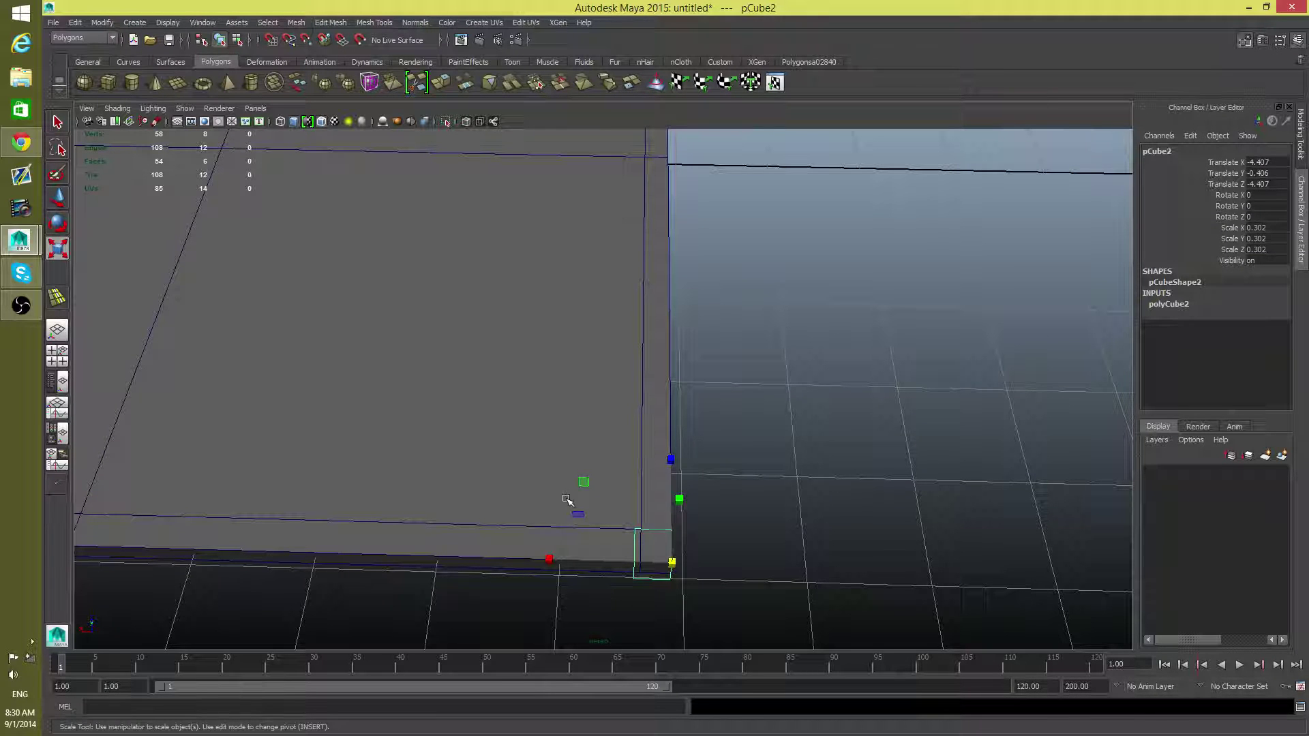
Scale the corner cube down uniformly to about 0.299.
alt+drag(569, 496, 737, 529)
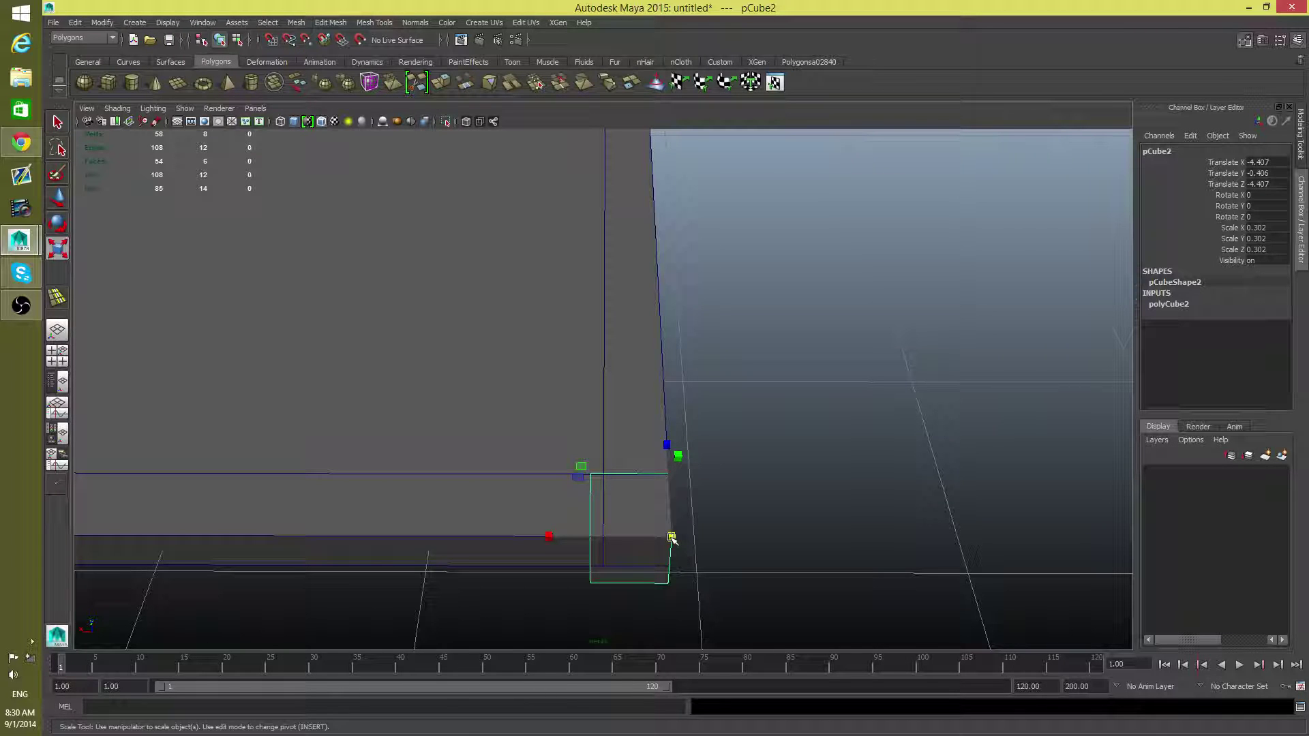
drag(671, 538, 709, 525)
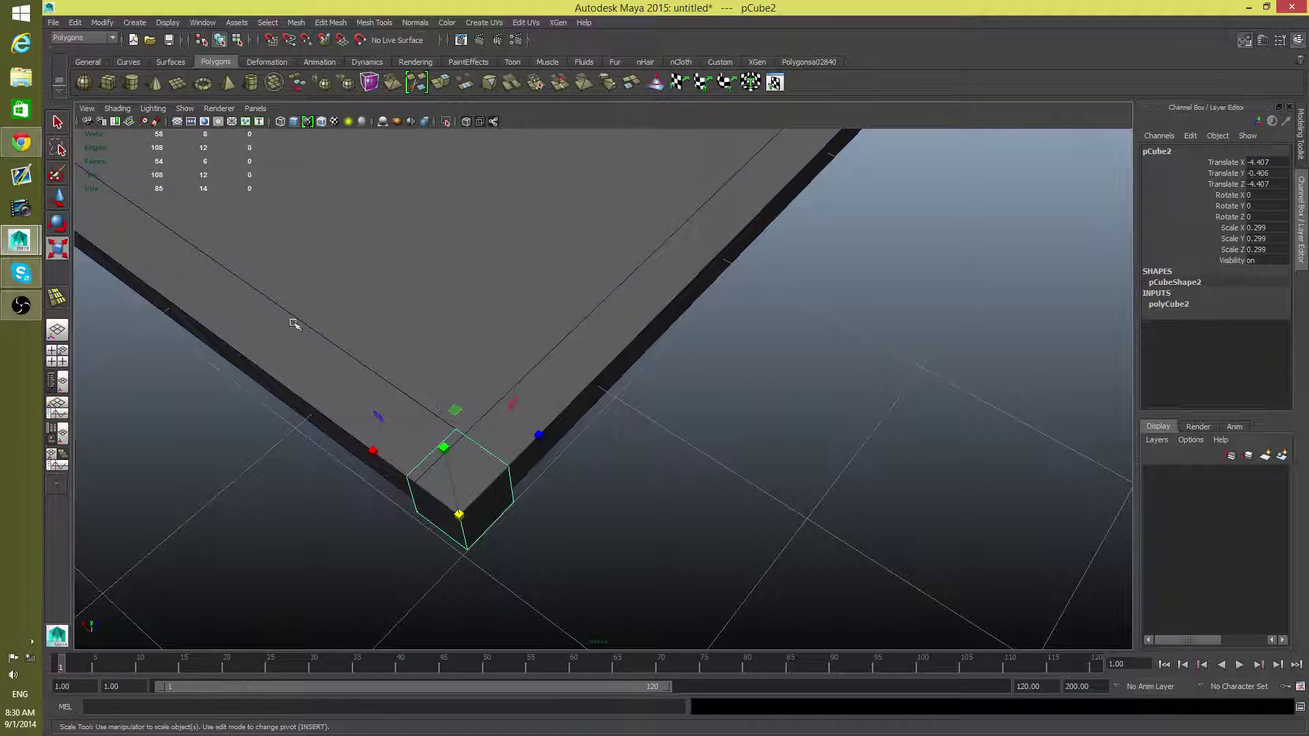
Select the slab's border edge loop beside the cube and vertex-snap it along X to the cube's inner side, at about -4.609.
alt+drag(446, 412, 634, 406)
right_drag(634, 406, 640, 380)
click(675, 387)
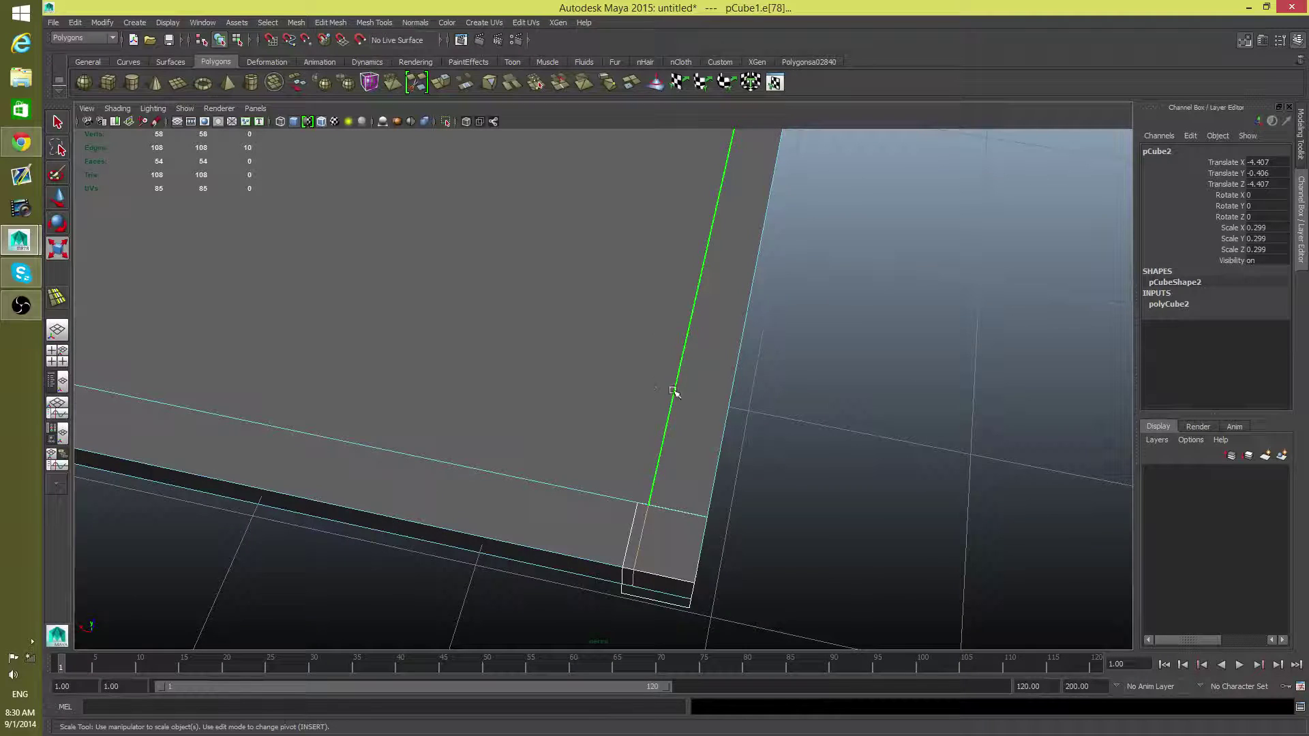
alt+drag(713, 497, 621, 600)
key(r)
alt+drag(641, 524, 669, 564)
key(w)
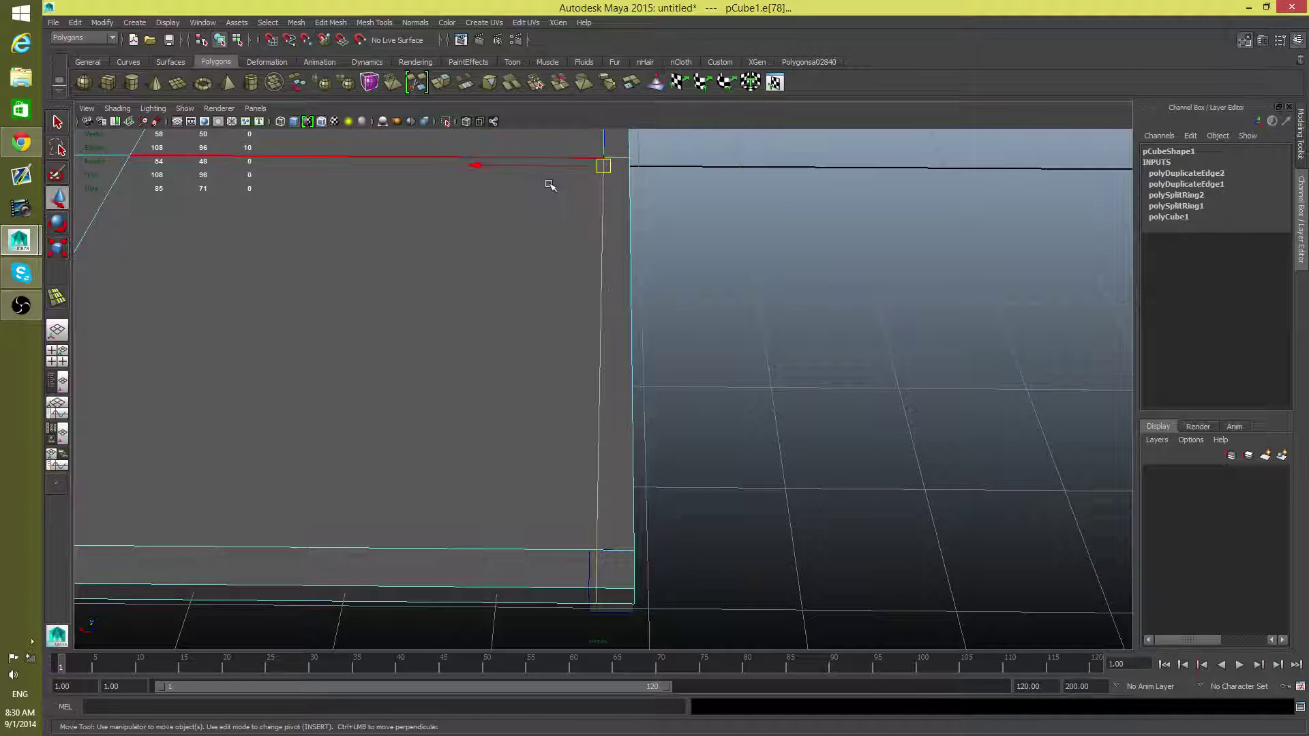
drag(557, 168, 563, 167)
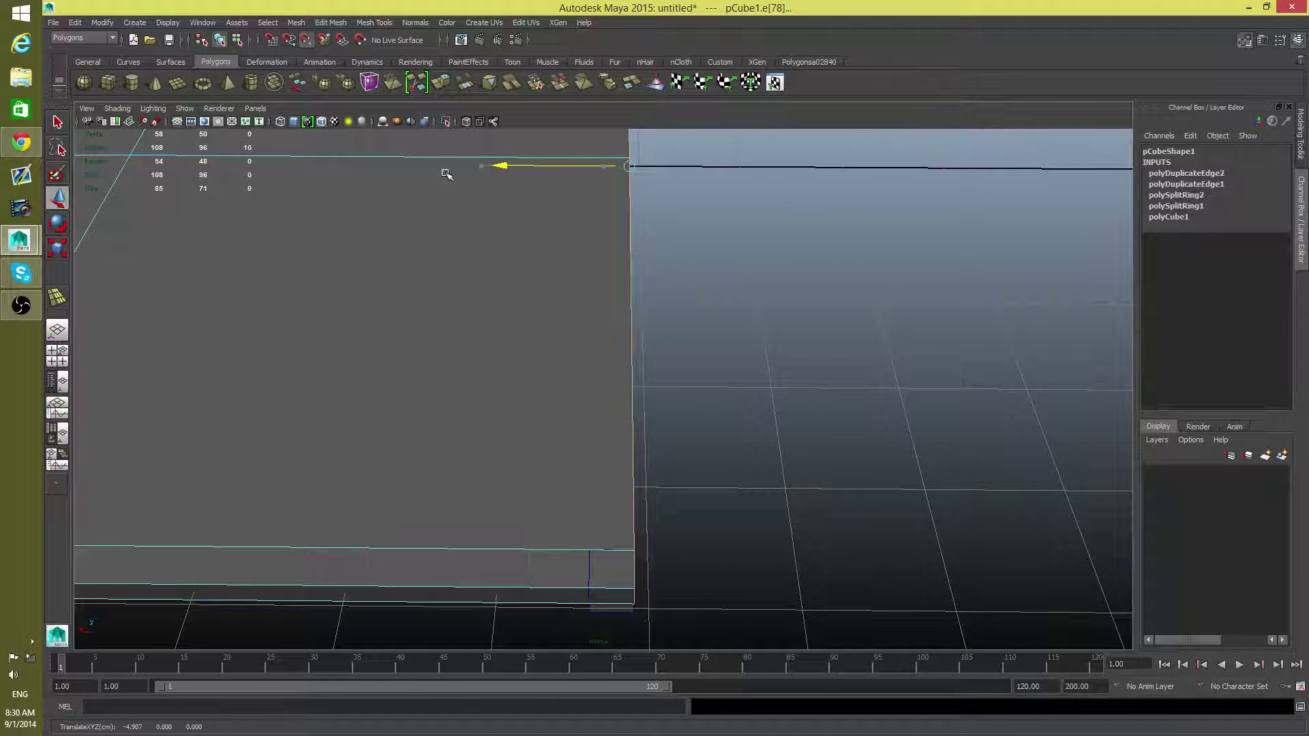
middle_drag(447, 175, 336, 166)
key(ctrl+z)
key(shift+z)
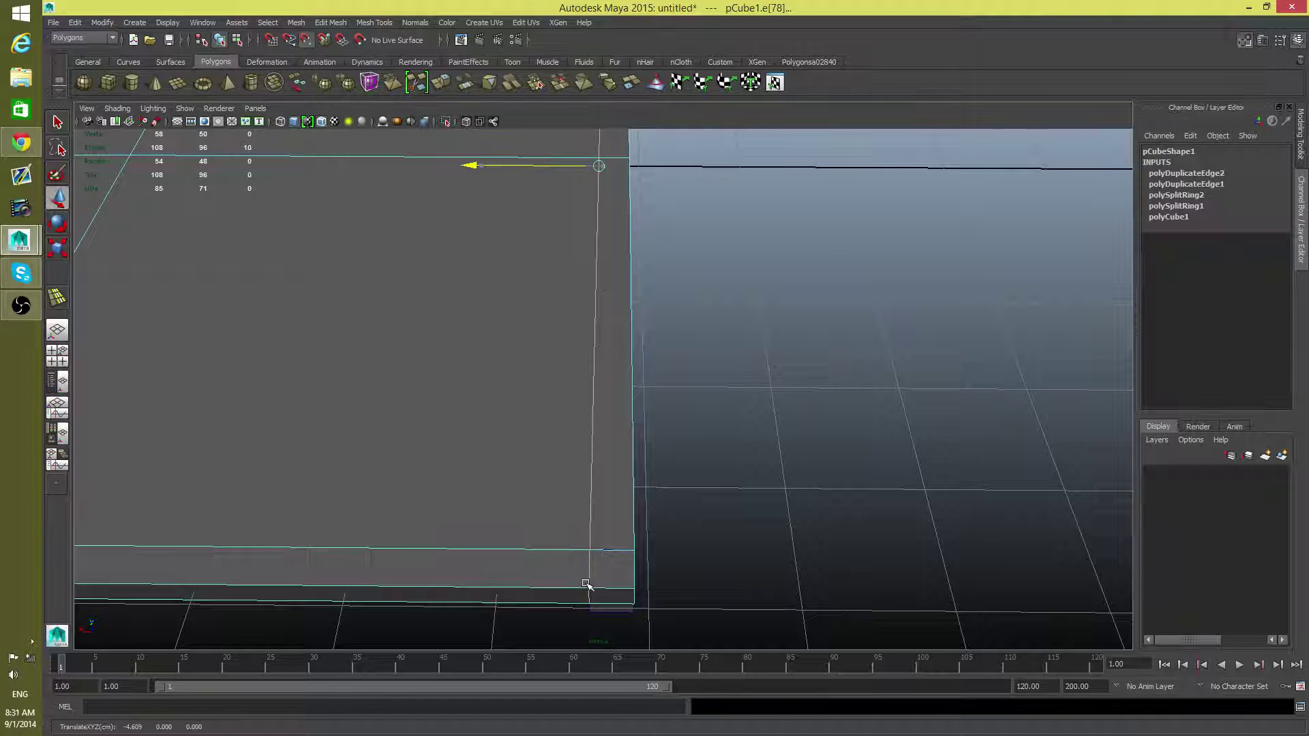
Select the perpendicular border edge loop at the same corner and vertex-snap it along Z to the cube's inner side, at about -4.609.
alt+drag(613, 599, 494, 409)
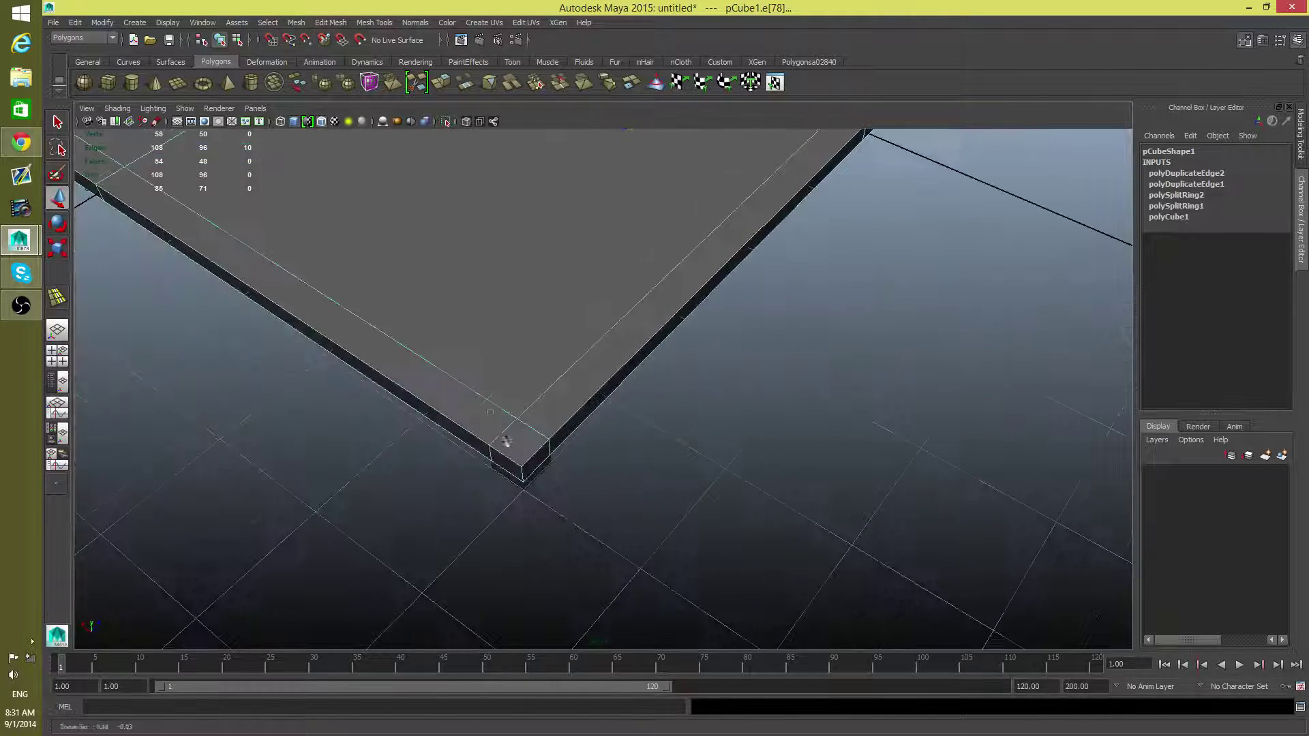
click(485, 399)
alt+drag(520, 438, 438, 427)
alt+right_drag(438, 426, 592, 573)
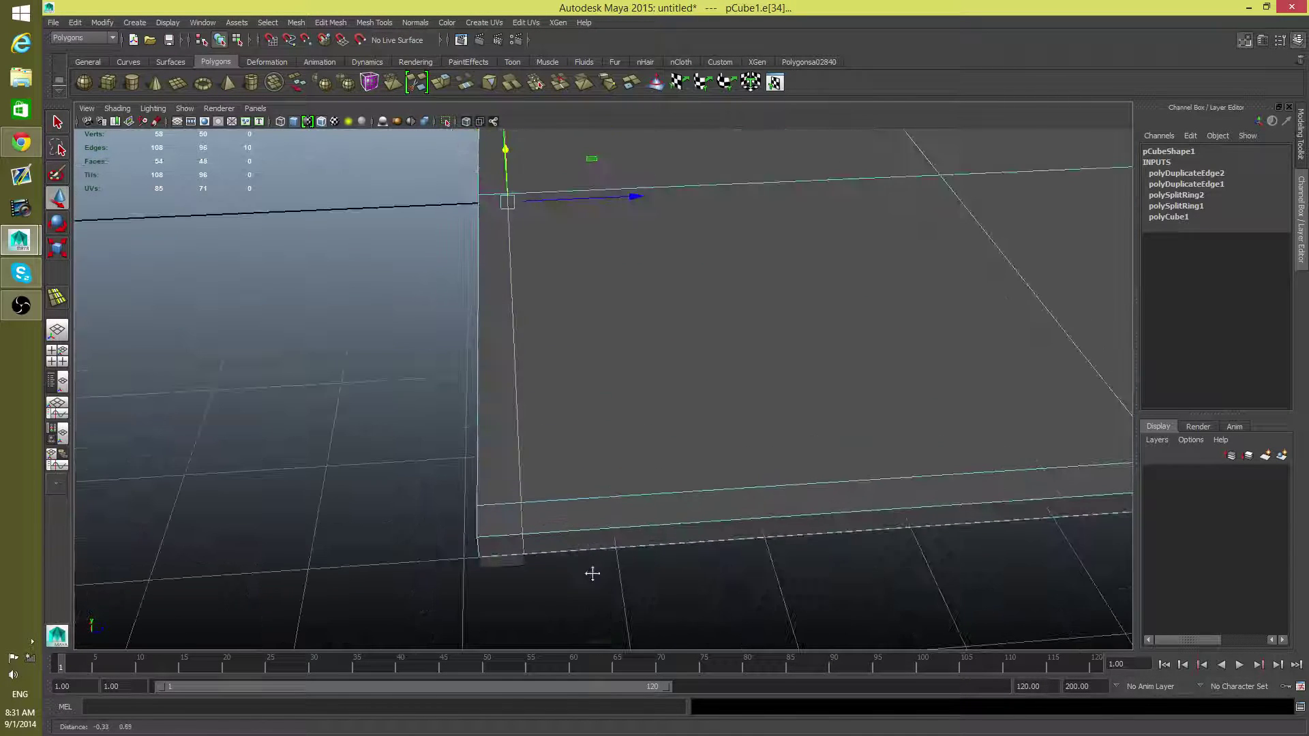
drag(634, 198, 700, 192)
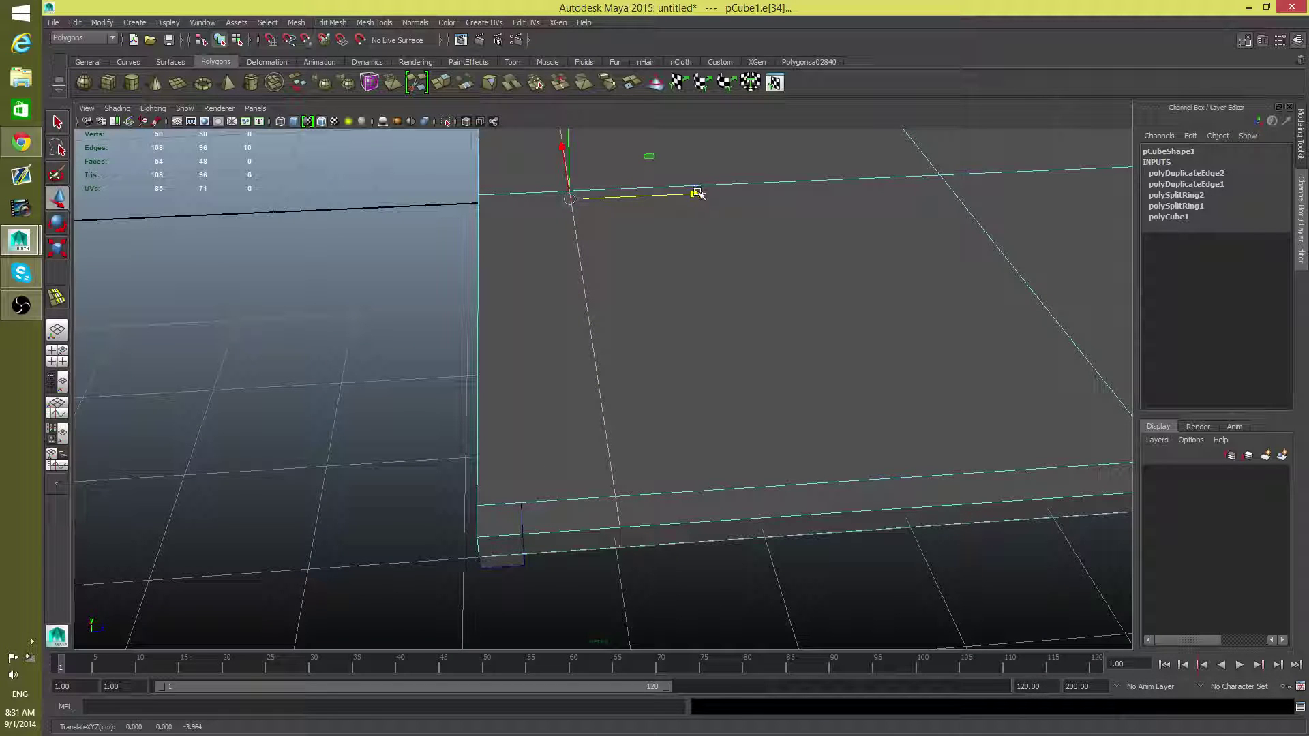
key(v)
drag(697, 194, 679, 203)
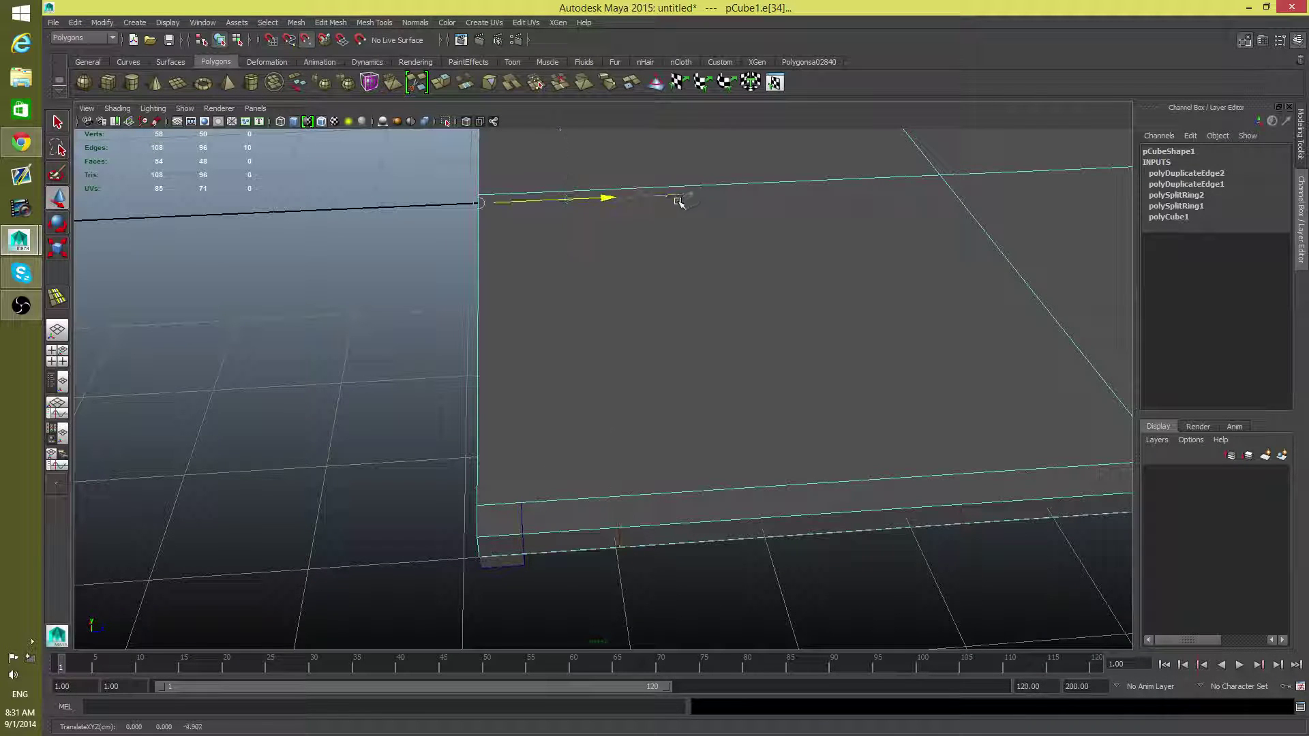
drag(556, 311, 508, 488)
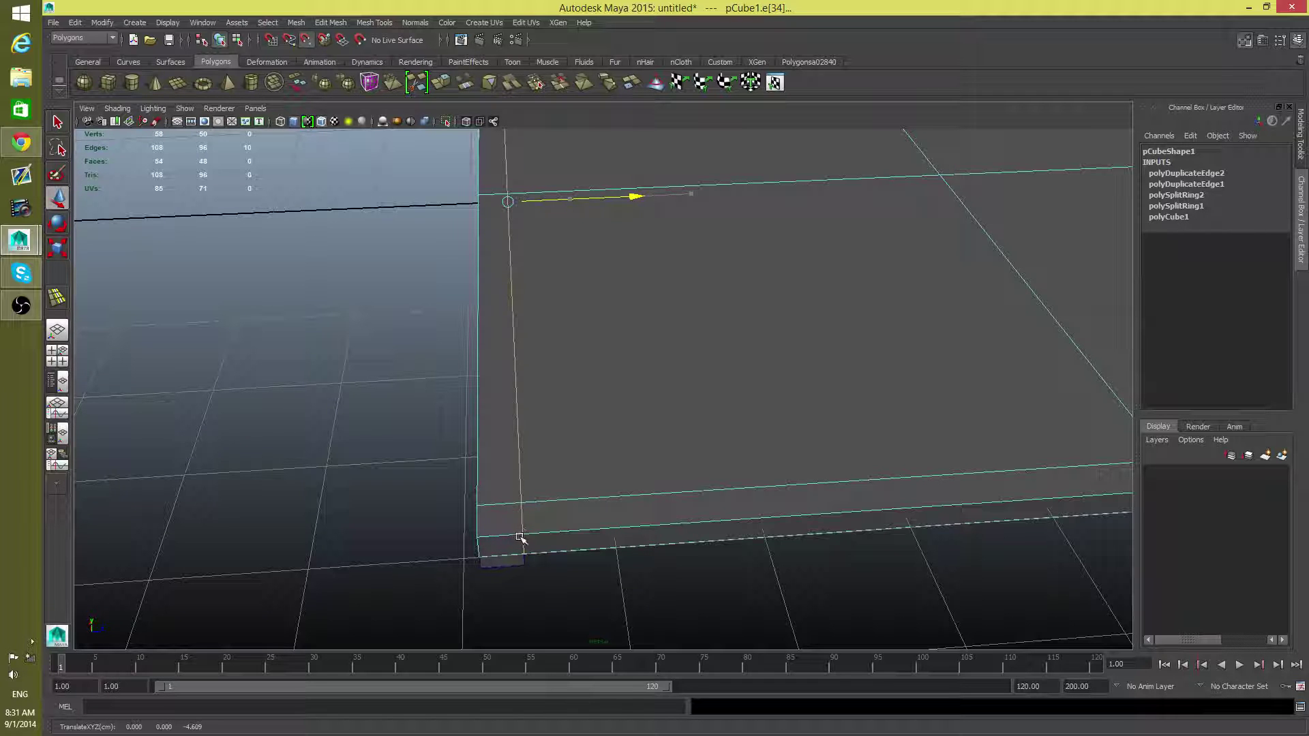
Select the corner cube and vertex-snap its pivot to its diagonally opposite upper corner, where the two border edge loops cross.
alt+drag(529, 561, 681, 438)
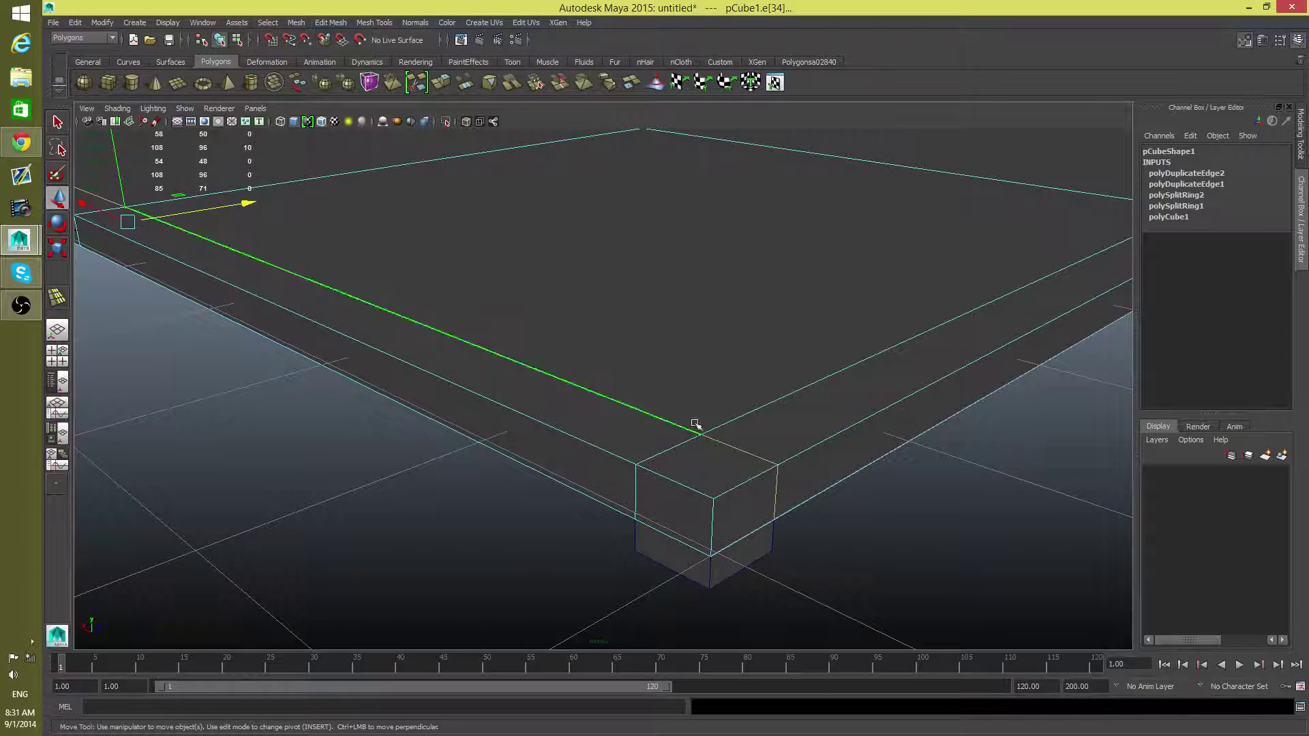
alt+drag(711, 498, 613, 525)
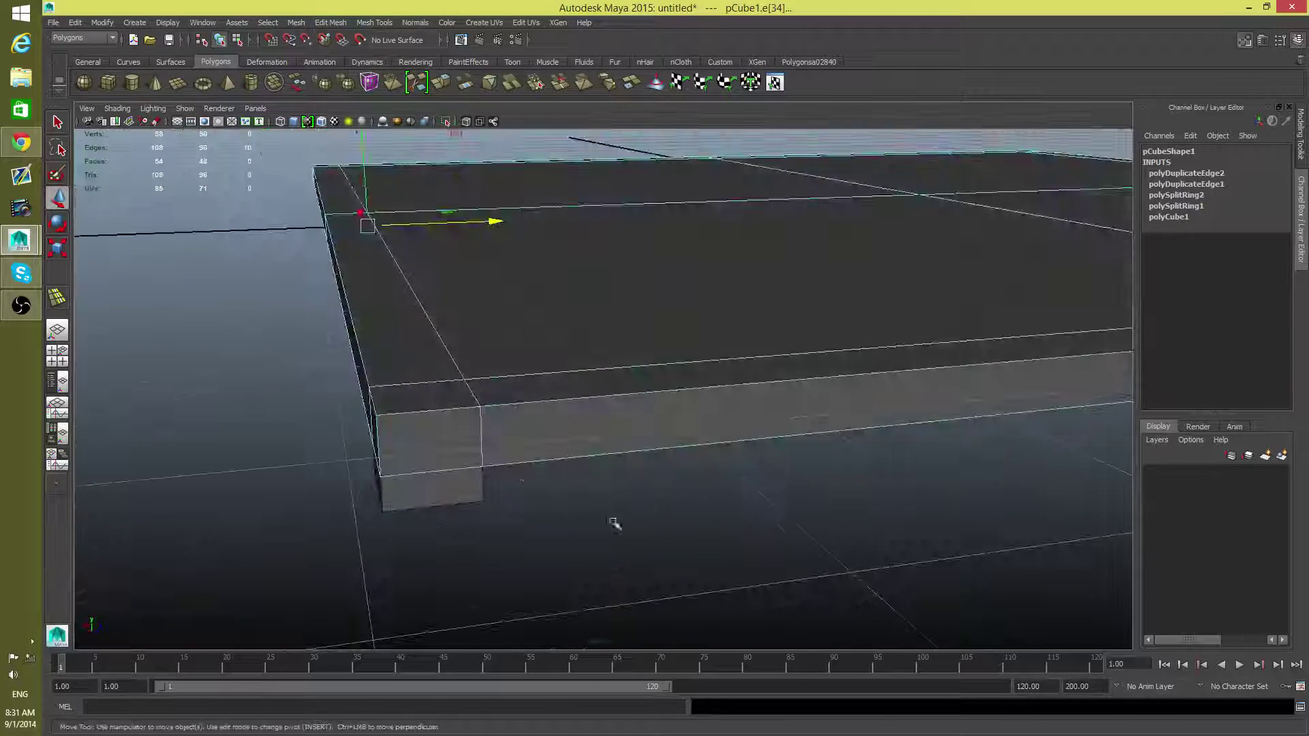
click(453, 504)
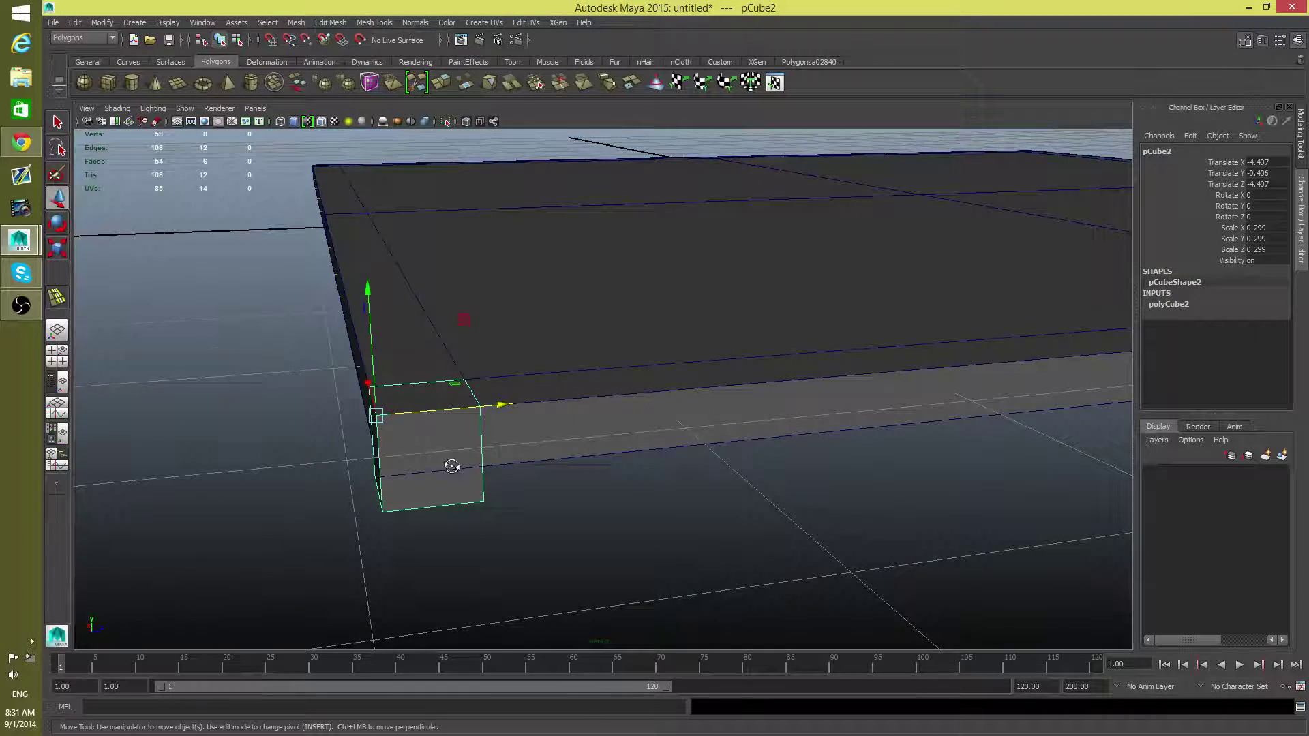
alt+drag(452, 465, 599, 523)
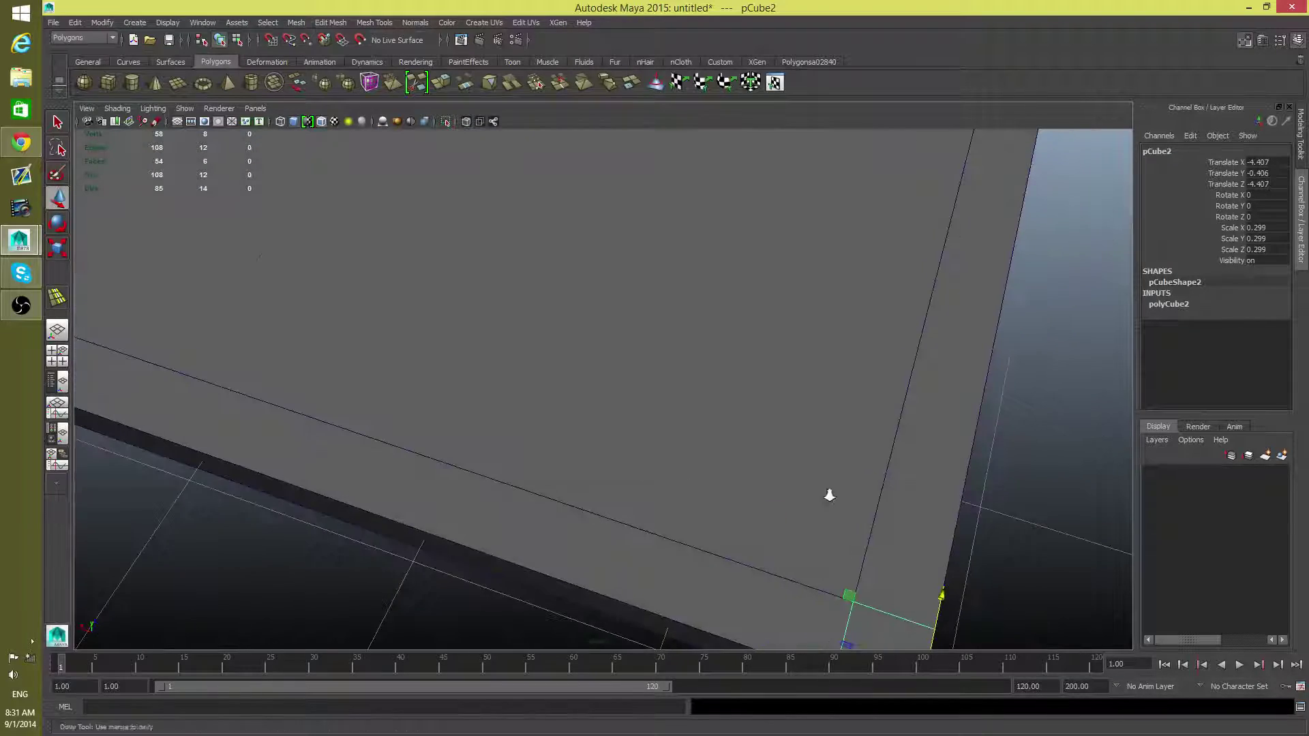
alt+right_drag(829, 495, 584, 453)
alt+drag(584, 453, 685, 445)
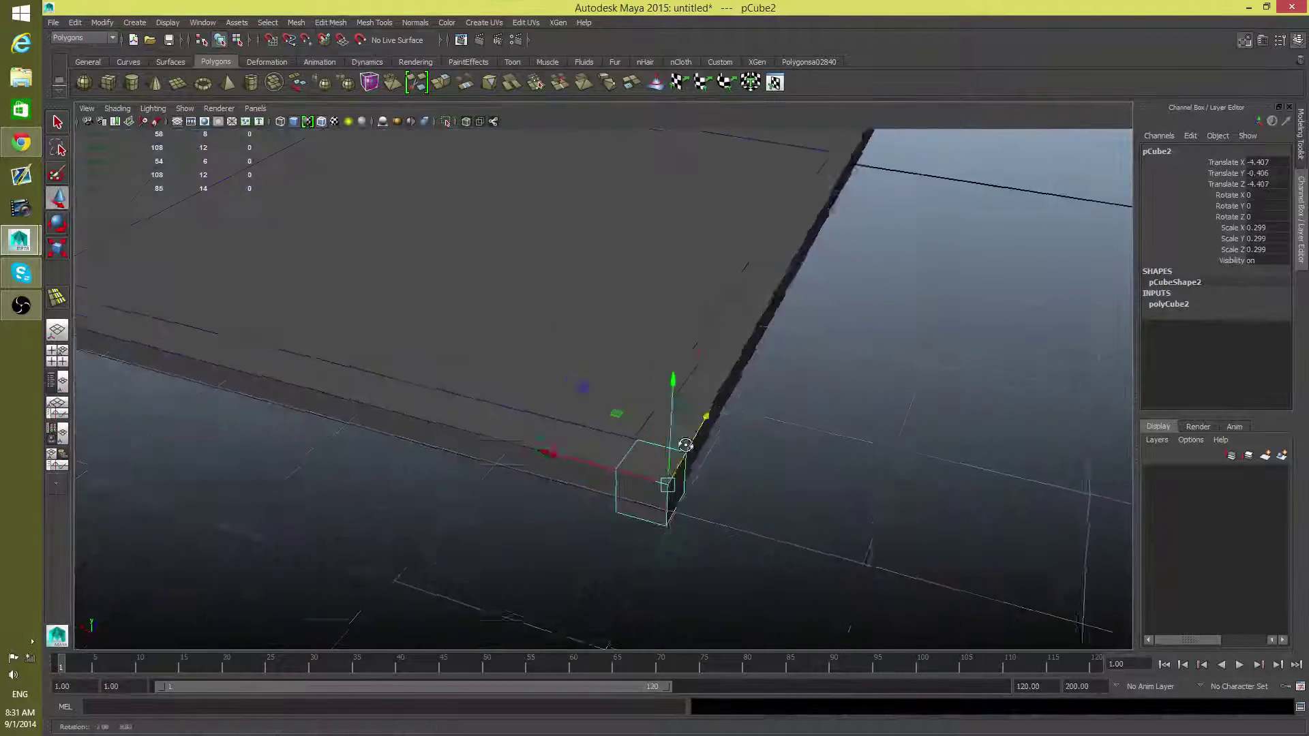
alt+right_drag(685, 445, 666, 368)
alt+drag(666, 368, 739, 525)
alt+right_drag(391, 293, 294, 342)
alt+right_drag(536, 441, 784, 497)
key(Insert)
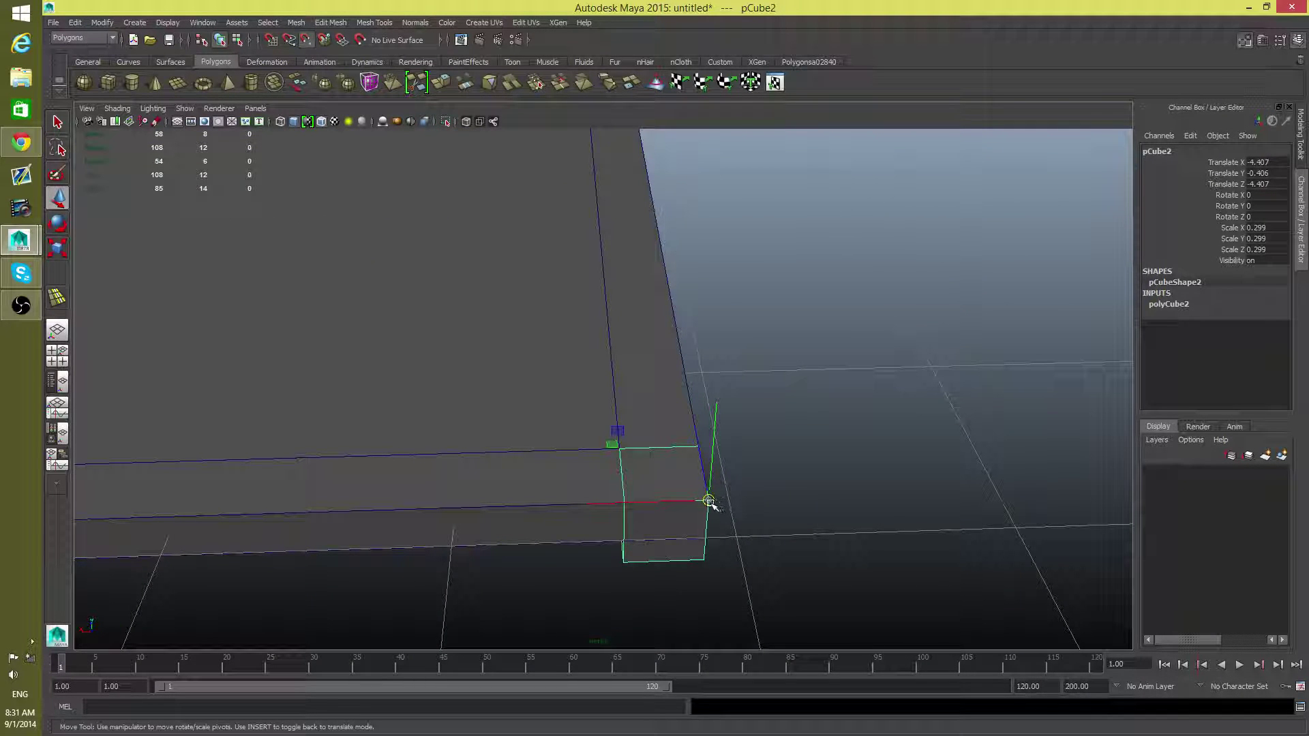
drag(708, 501, 617, 454)
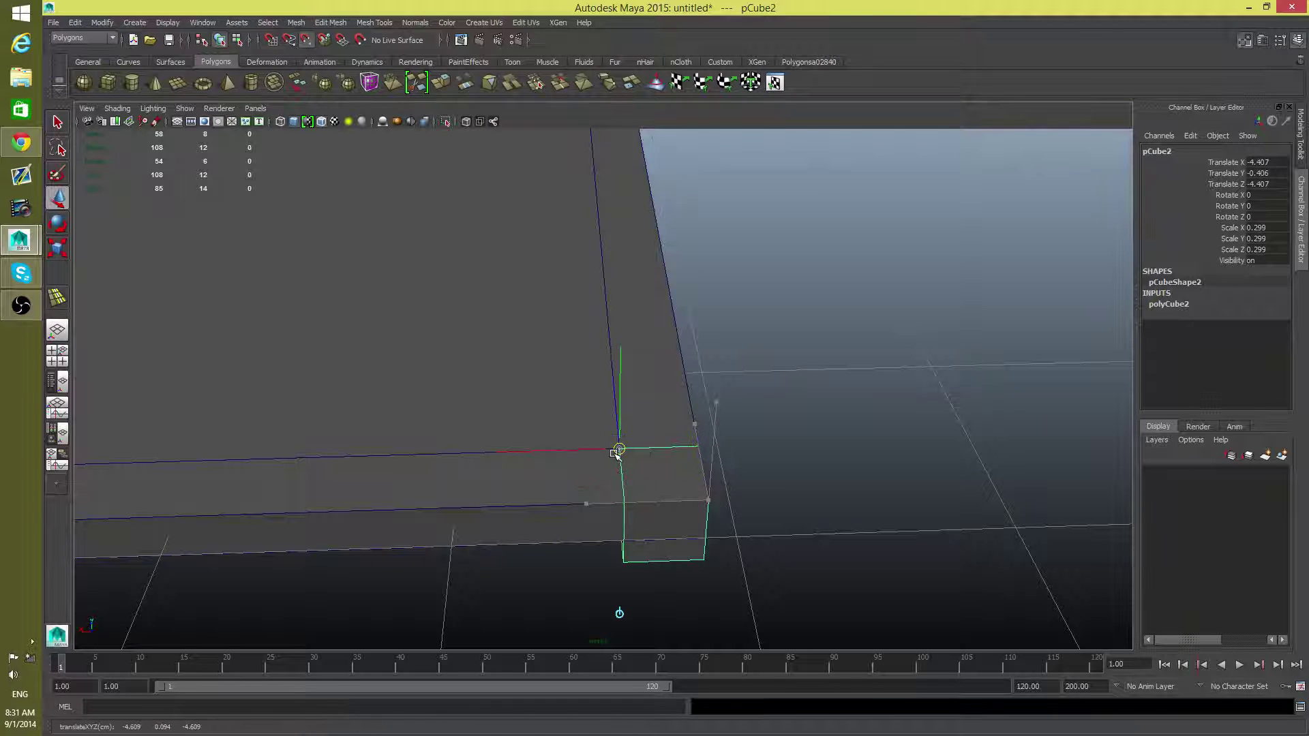
key(Insert)
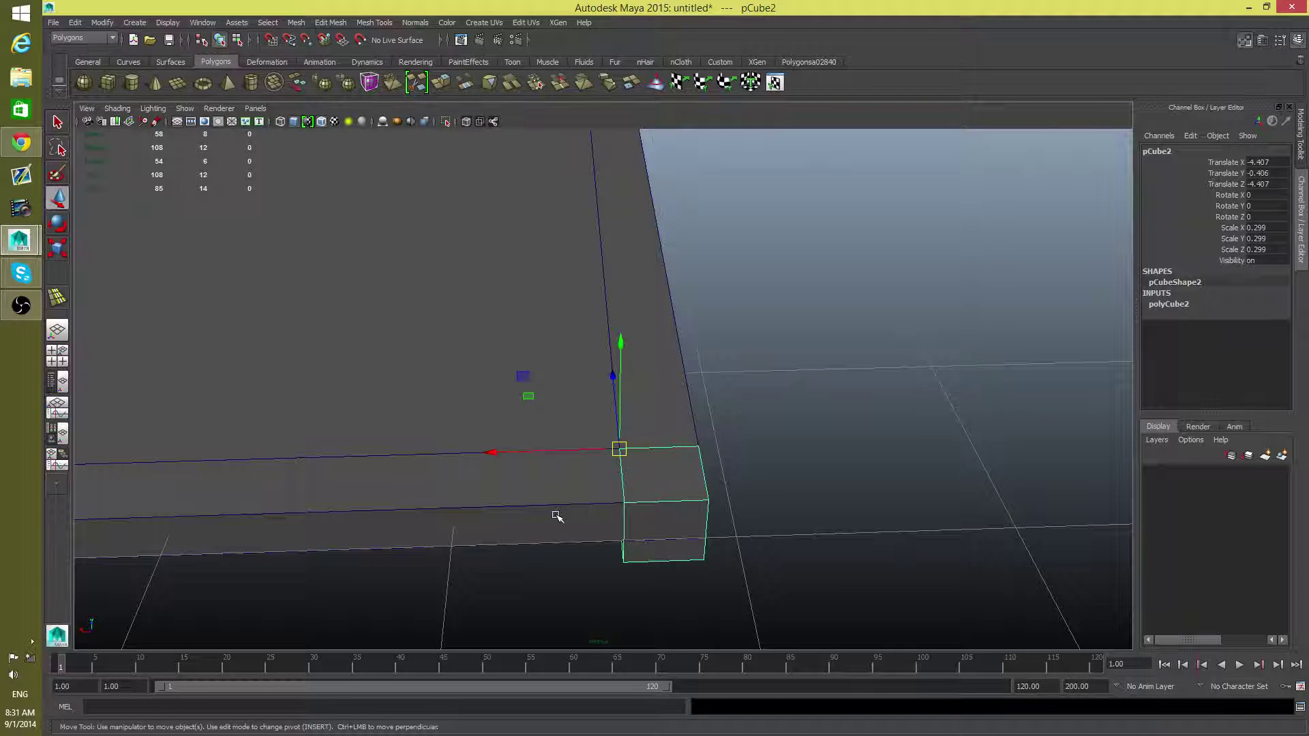
Move the cube with vertex snapping to the slab's diagonally opposite upper corner, at Translate X 5.109, Y -0.406, Z 5.109.
scroll(557, 516, down, 8)
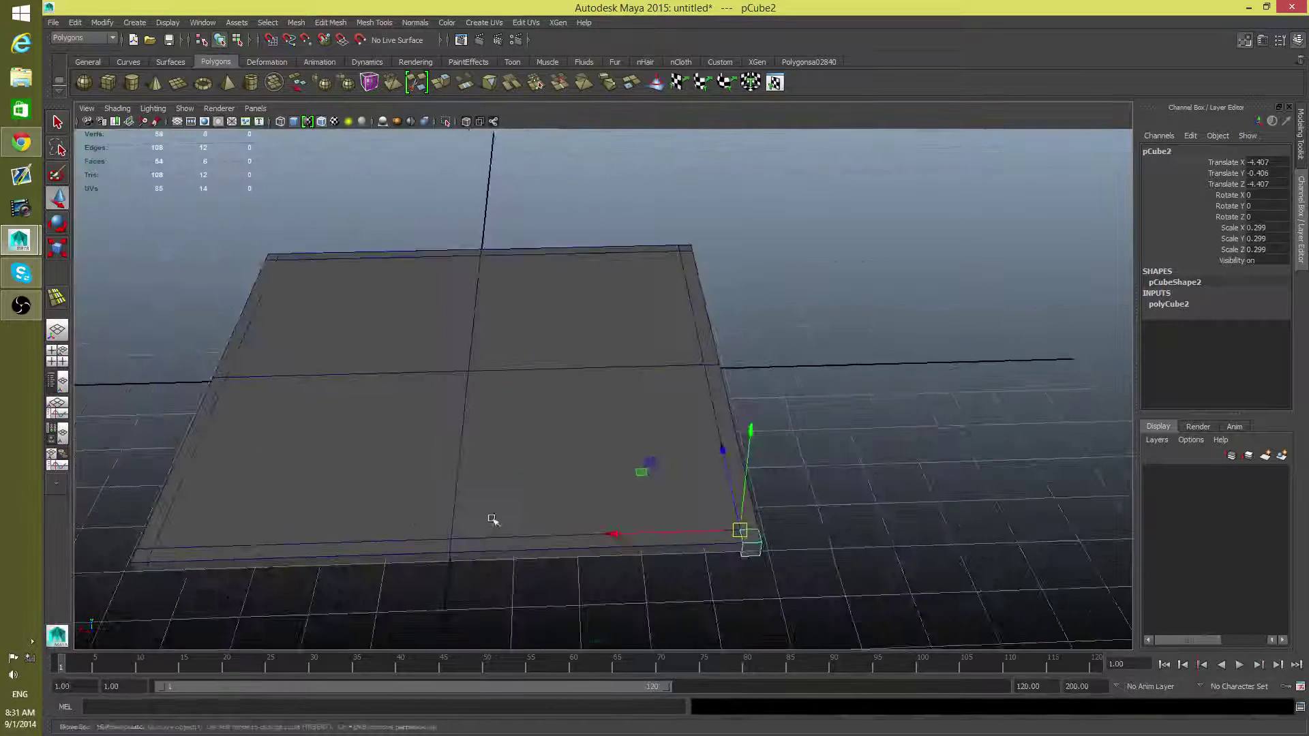
alt+drag(490, 518, 581, 515)
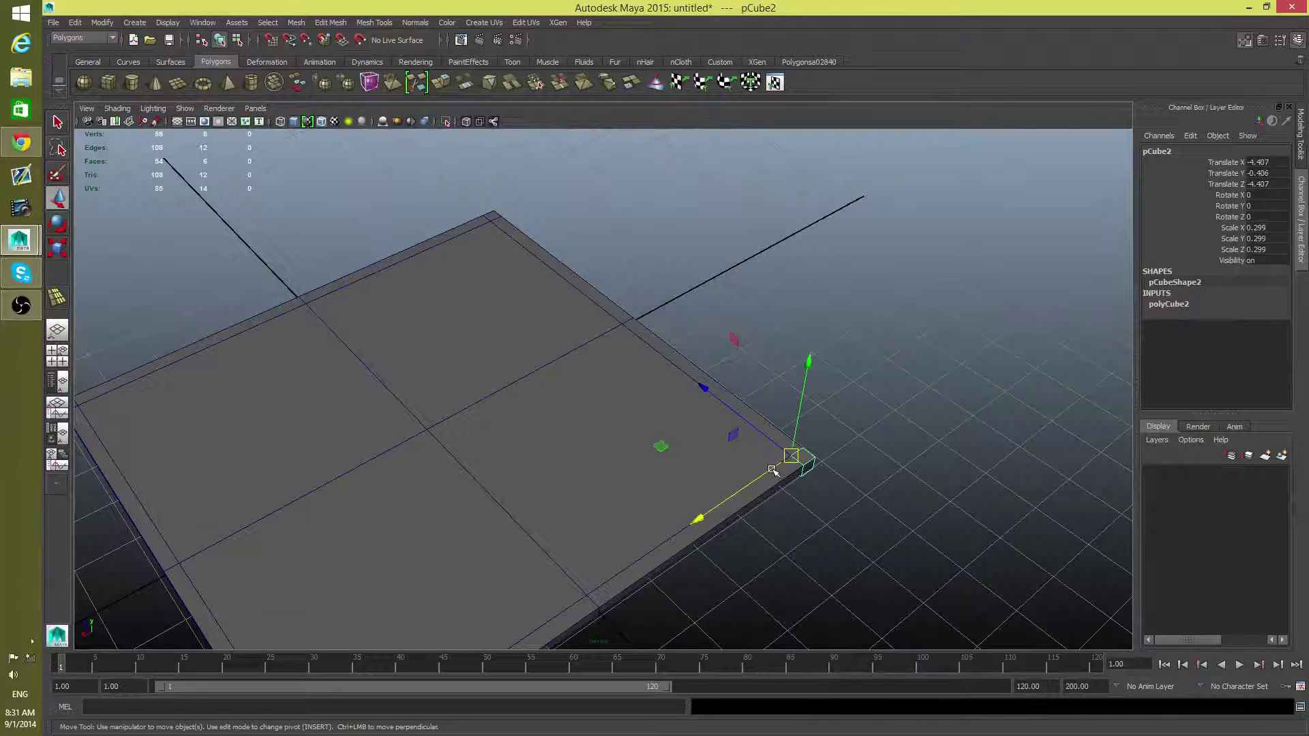
key(v)
drag(791, 458, 76, 404)
alt+drag(152, 439, 418, 438)
scroll(634, 423, up, 5)
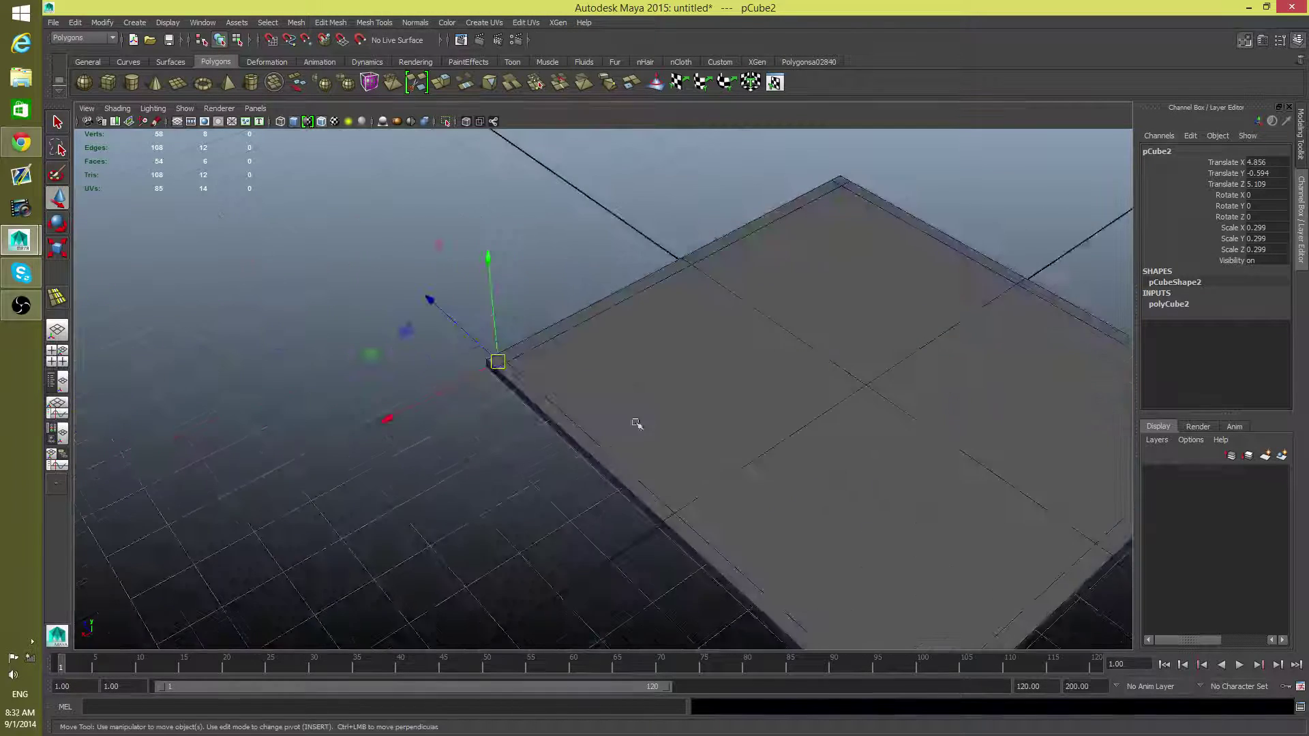
alt+drag(113, 448, 587, 488)
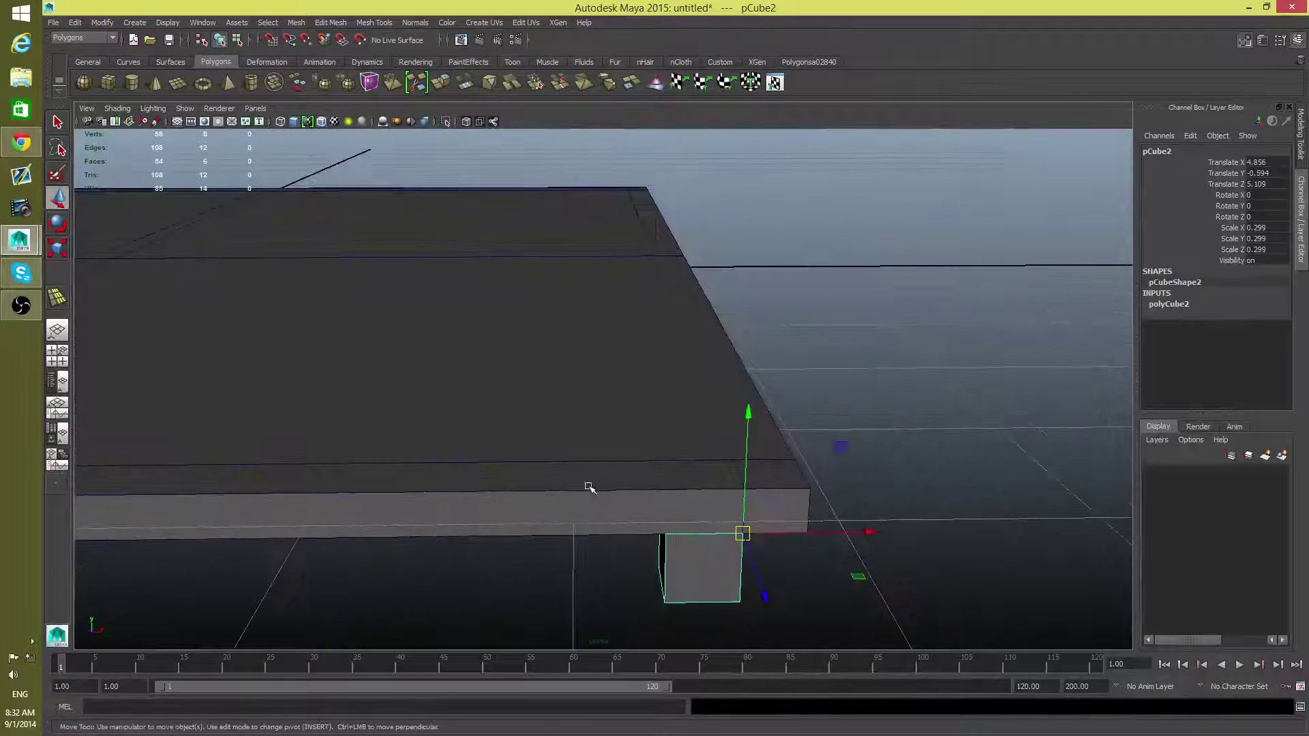
drag(743, 533, 810, 488)
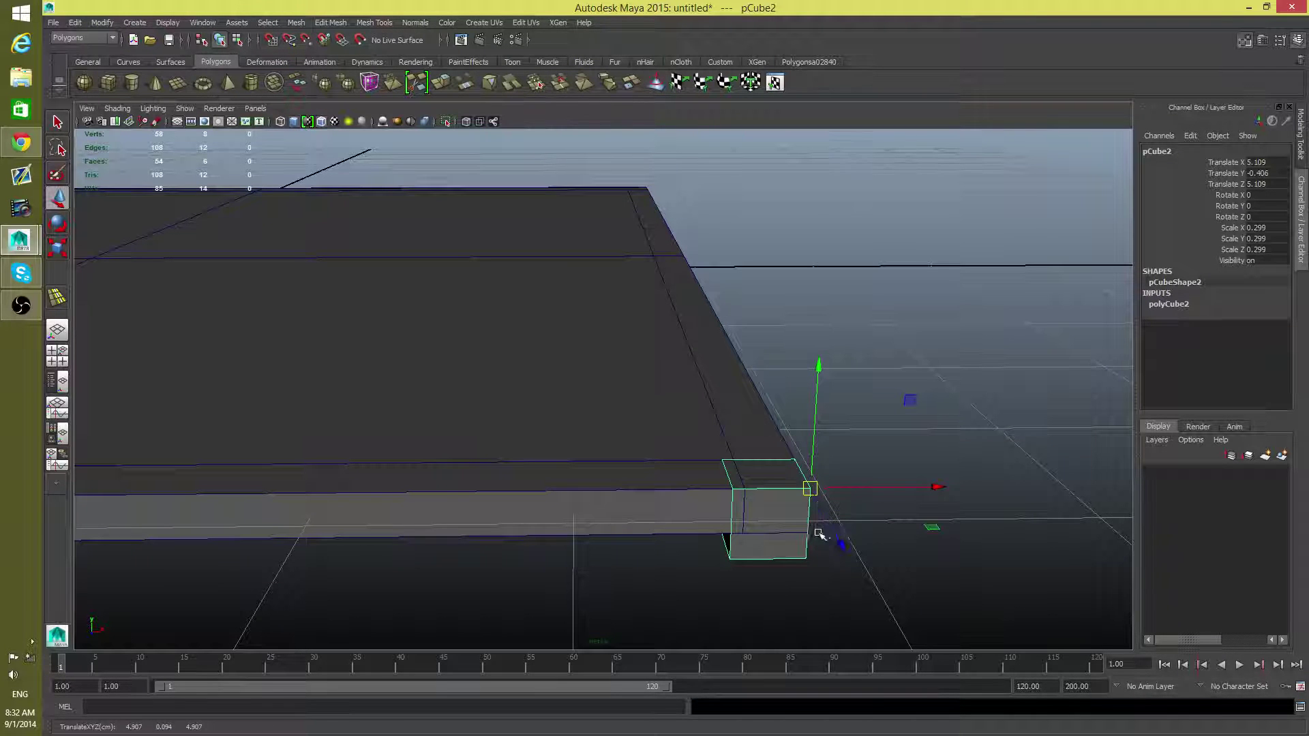
Select the slab's border edge loop beside the moved cube and vertex-snap it along X to the cube's inner side, at about 4.609.
alt+drag(827, 534, 730, 555)
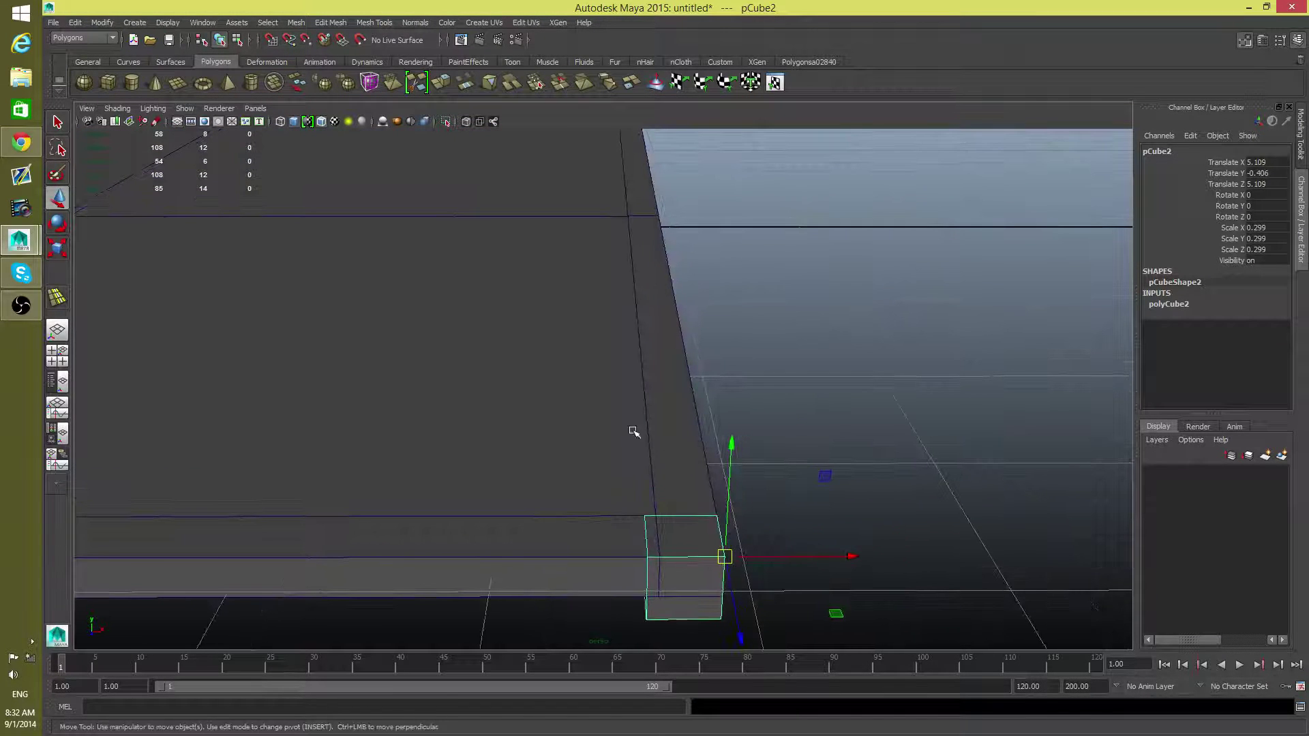
click(611, 426)
right_click(592, 394)
click(593, 362)
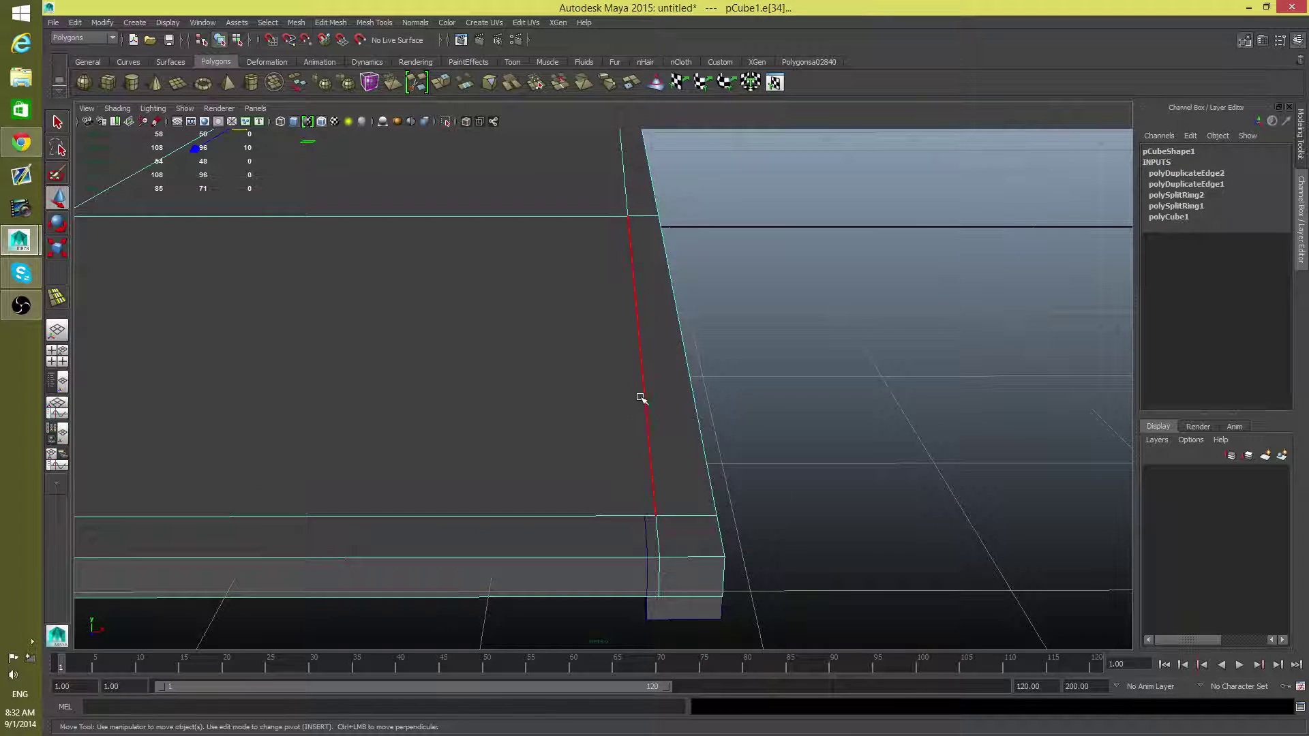
click(643, 399)
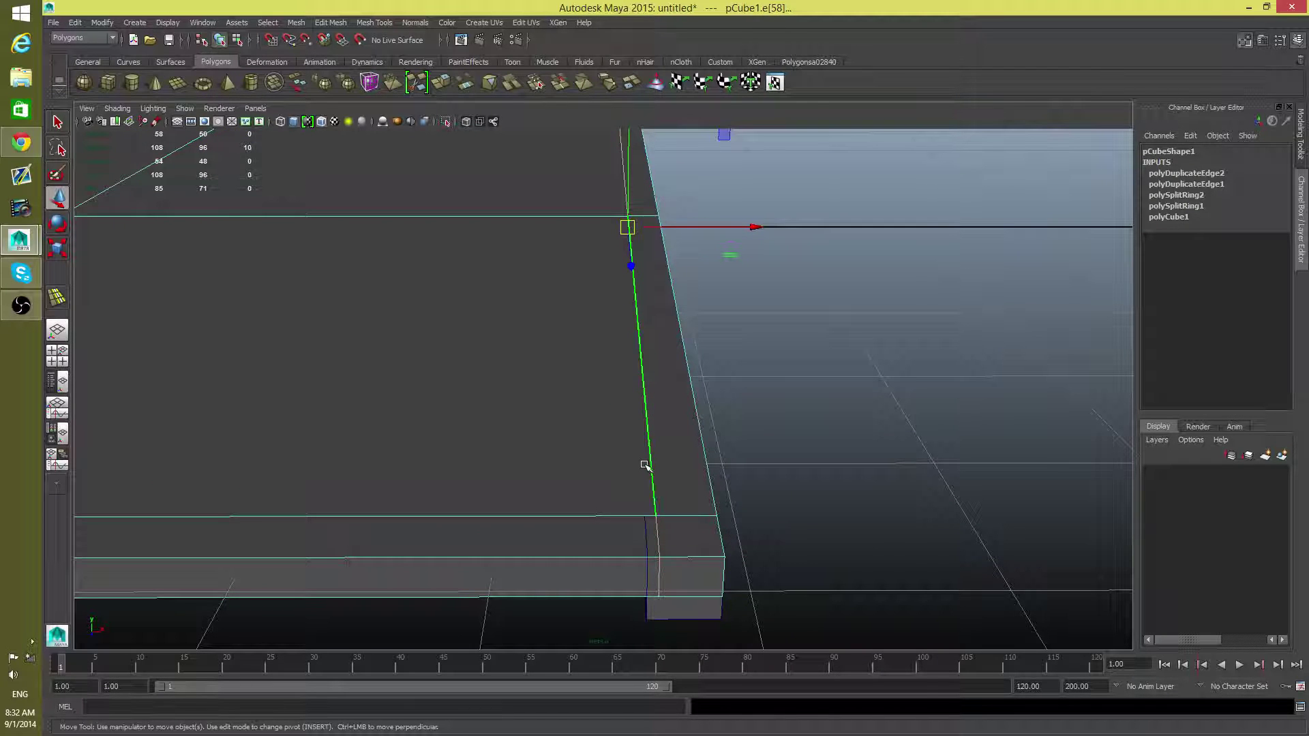
key(v)
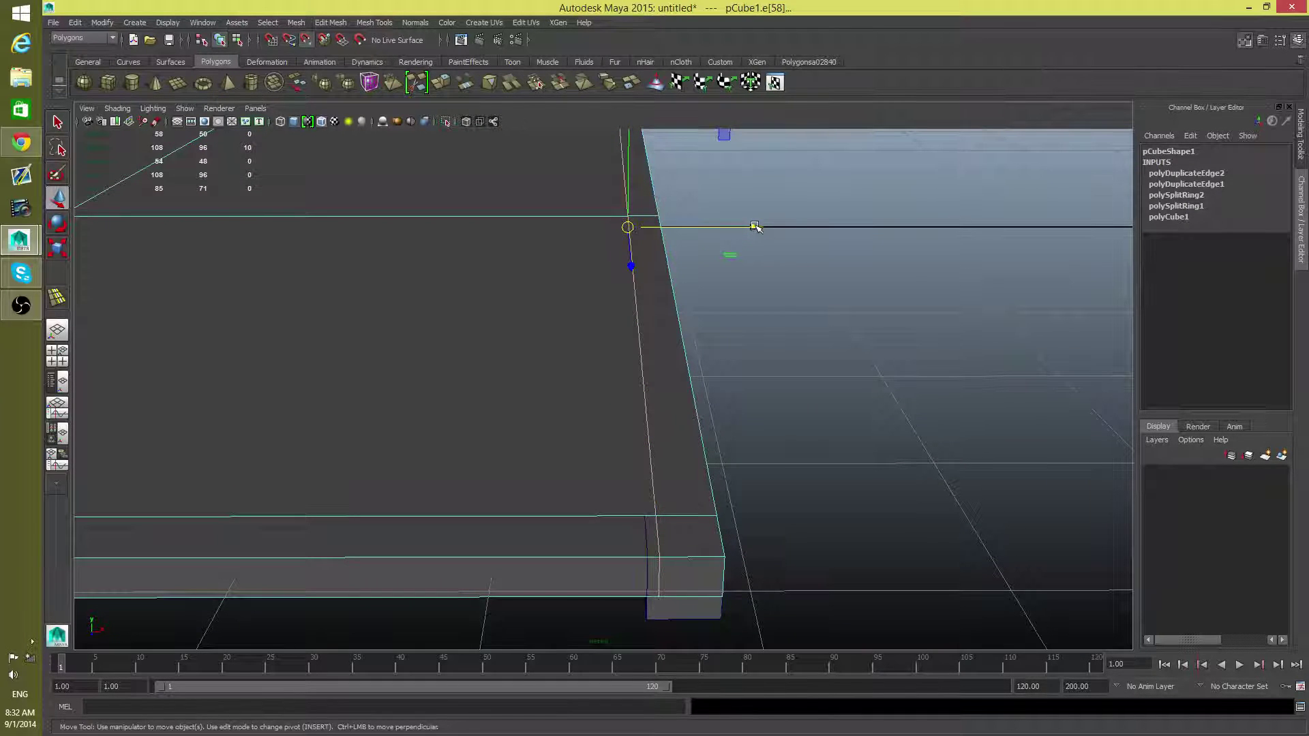
drag(754, 226, 728, 231)
middle_drag(619, 240, 603, 434)
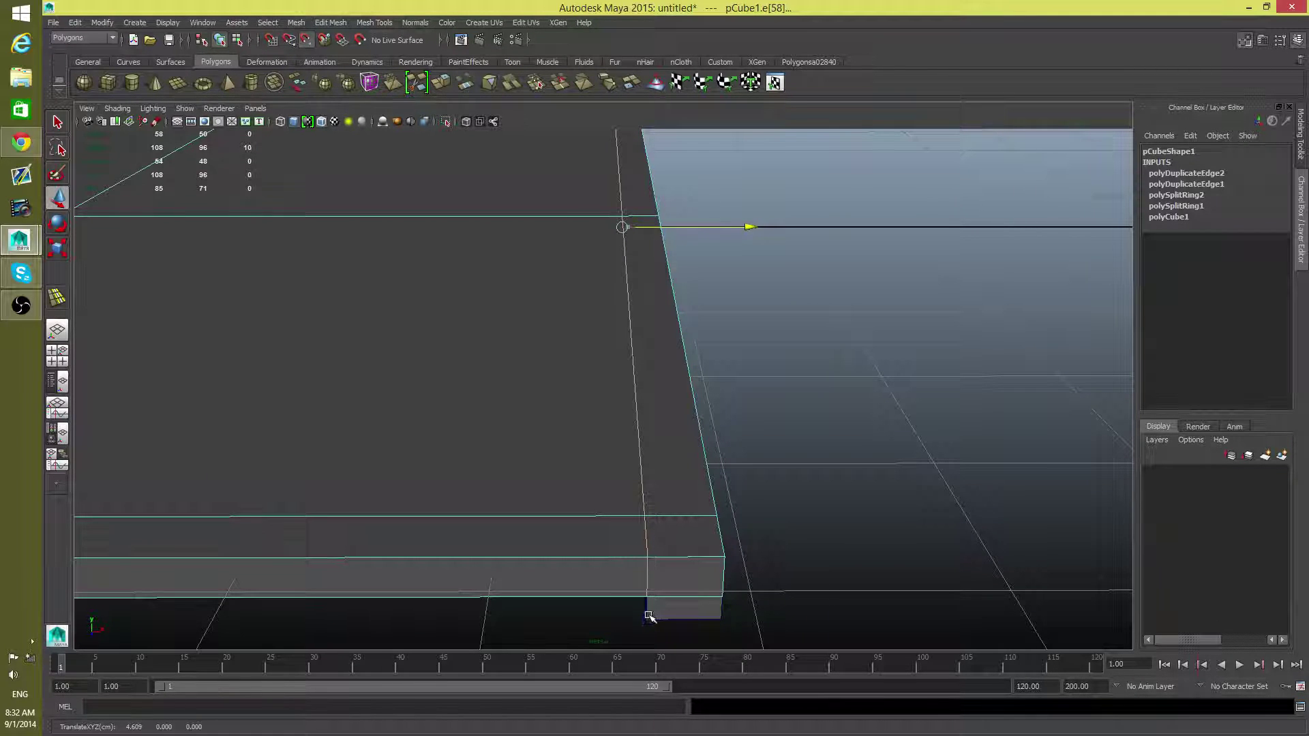
Vertex-snap the remaining border edge loop along Z to the cube's inner side, and reselect the cube in object selection mode.
alt+drag(736, 555, 689, 554)
alt+drag(540, 578, 606, 589)
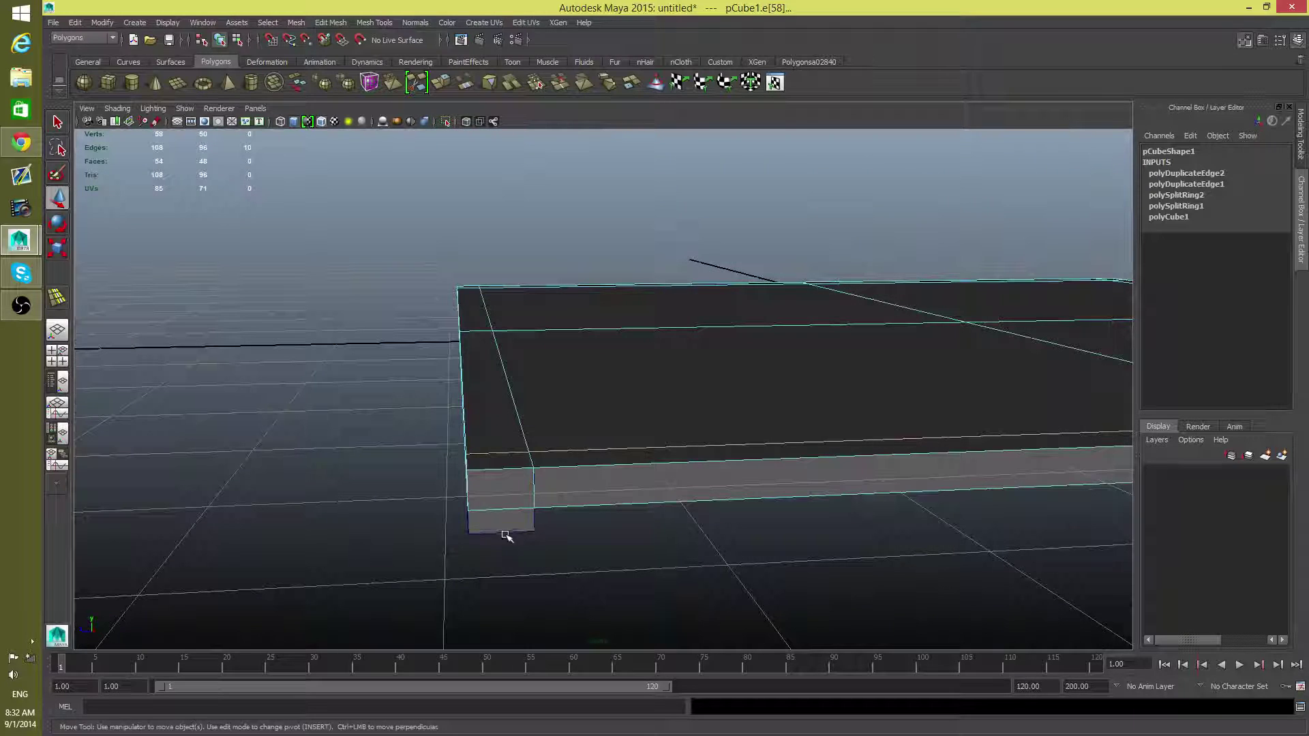
alt+drag(477, 526, 567, 400)
click(562, 380)
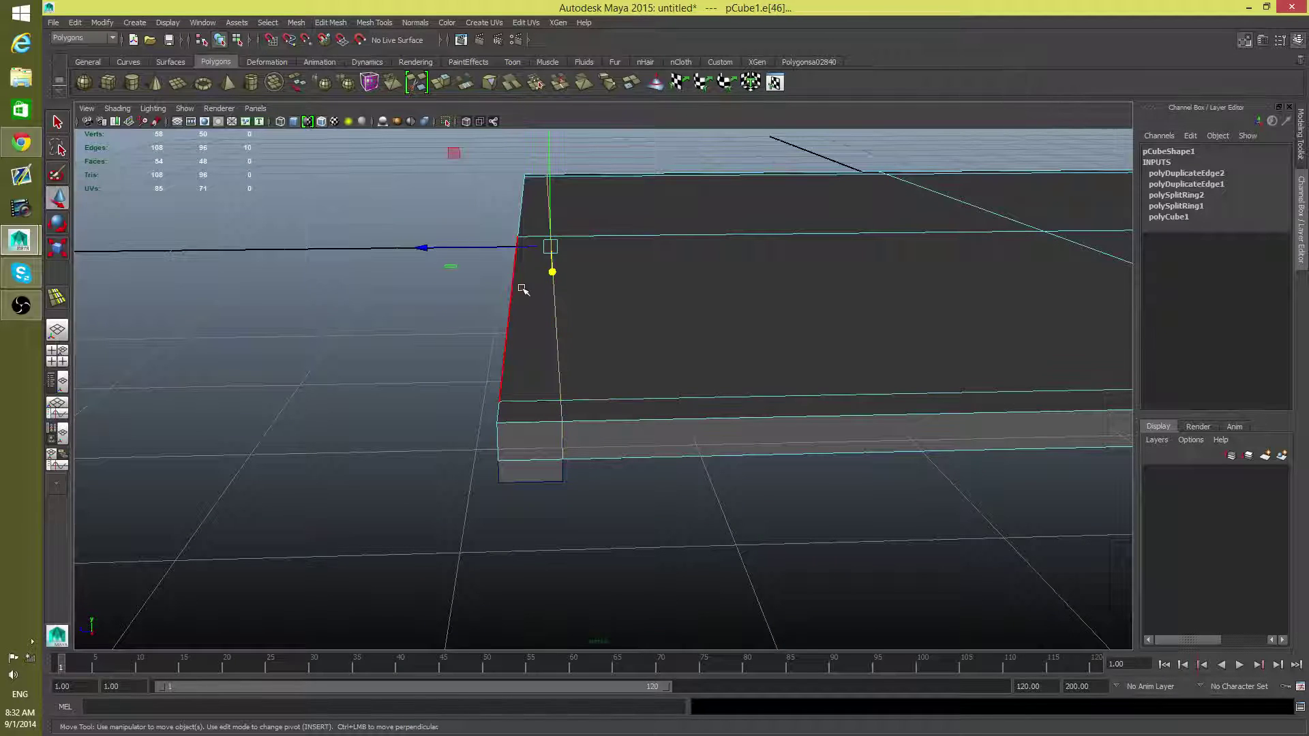
drag(433, 244, 476, 246)
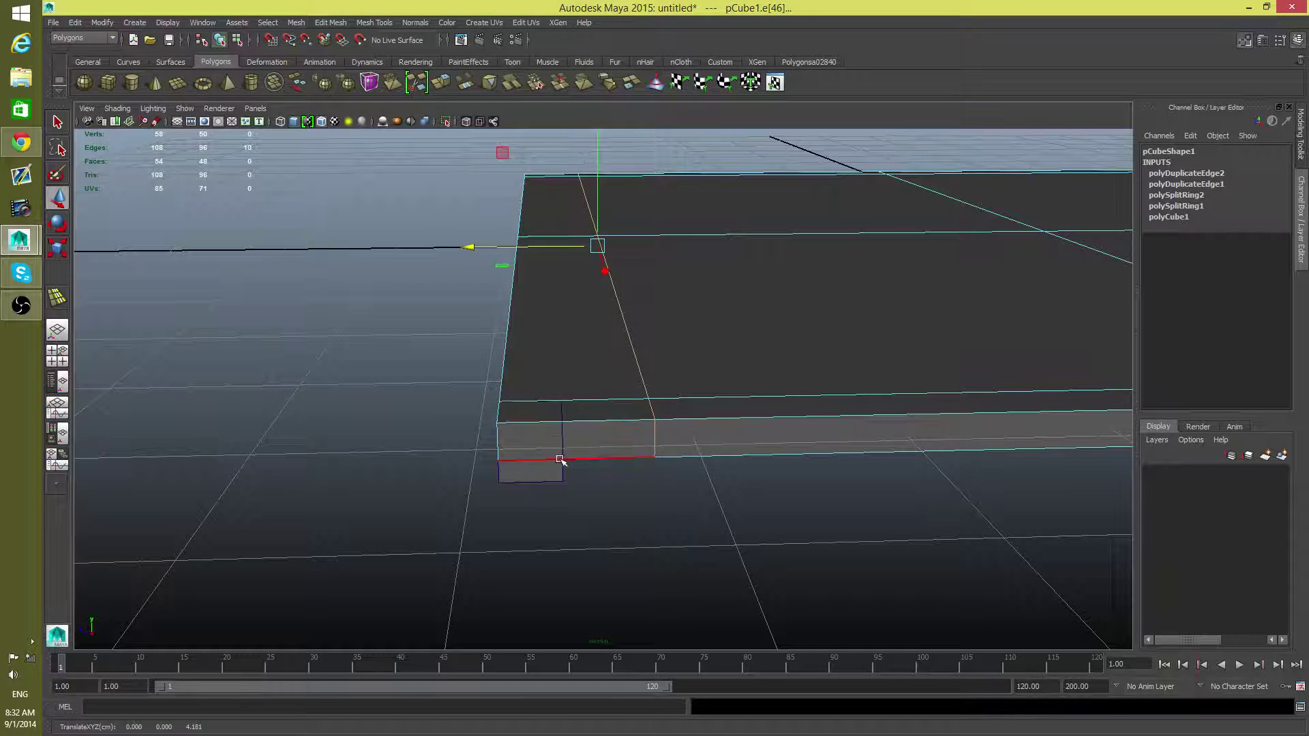
alt+drag(554, 459, 587, 402)
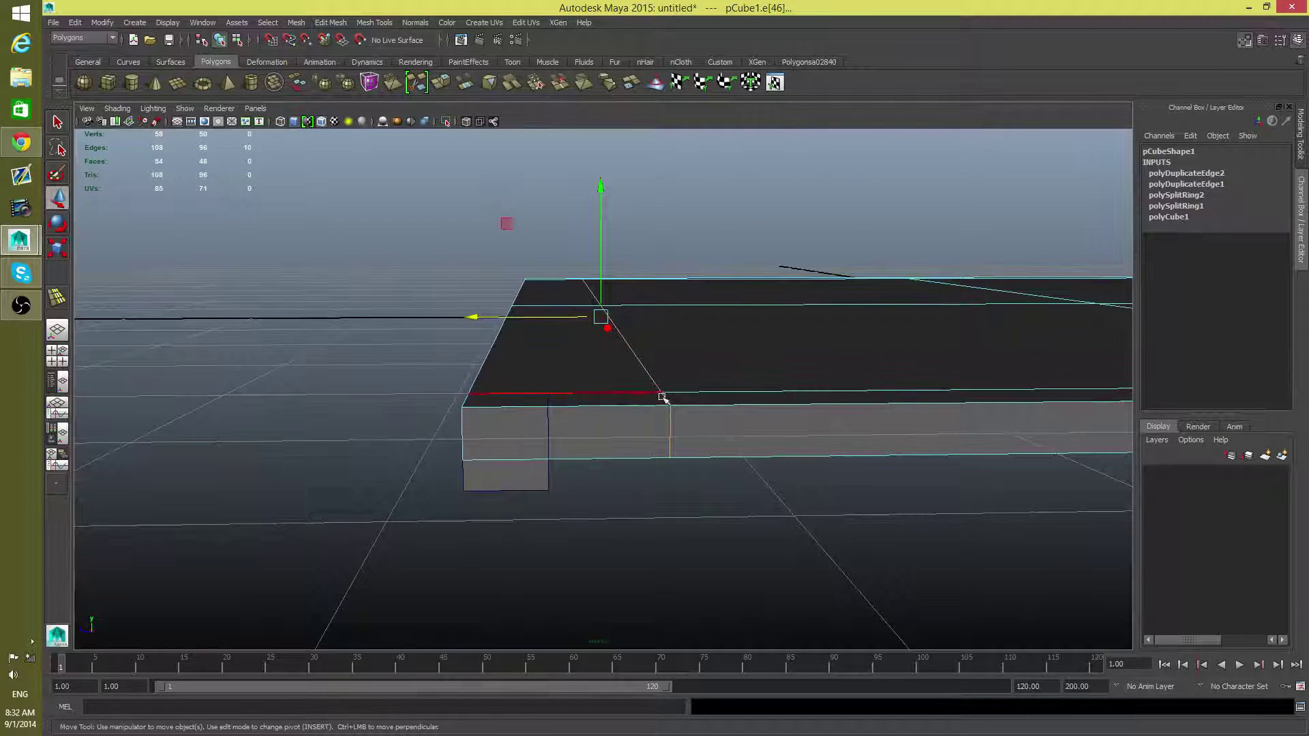
alt+drag(599, 459, 545, 441)
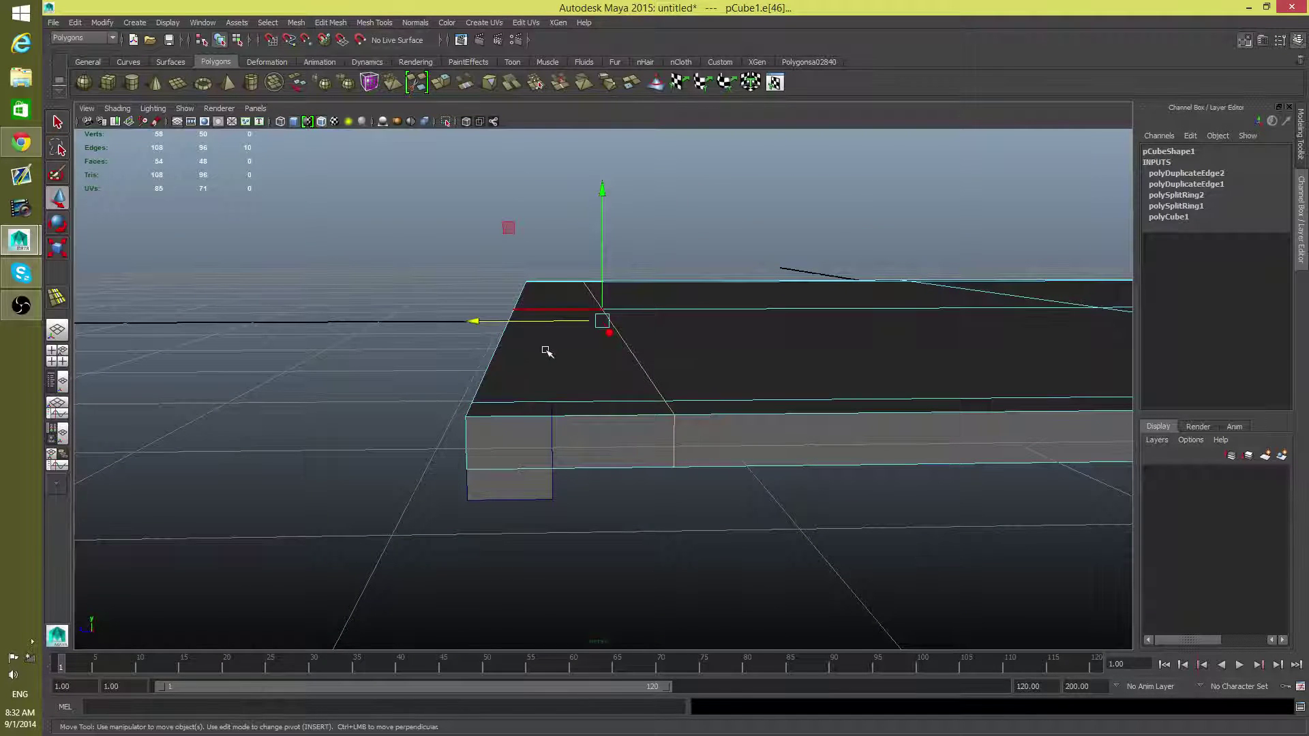
key(v)
drag(559, 322, 670, 463)
key(F8)
click(632, 441)
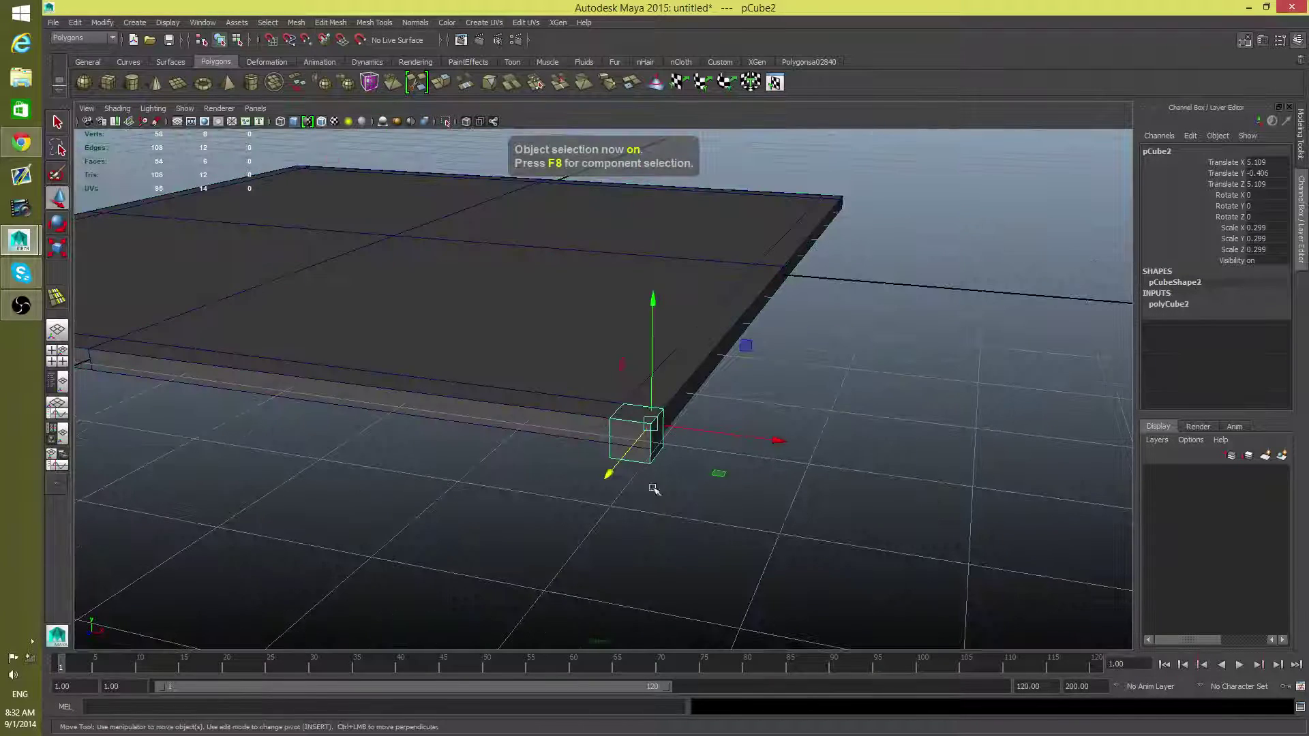
Delete the small corner measuring cube and select the floor slab.
key(Delete)
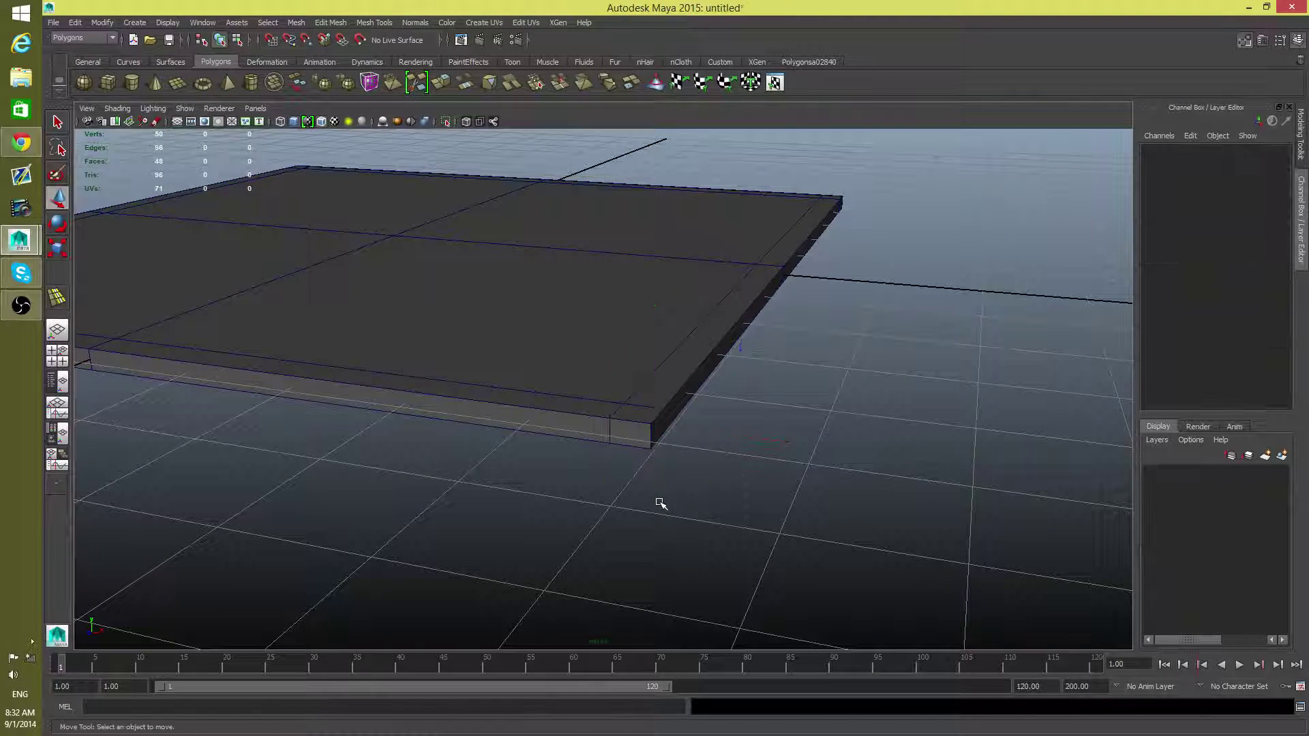
click(636, 377)
alt+right_drag(637, 377, 590, 538)
alt+drag(590, 539, 653, 484)
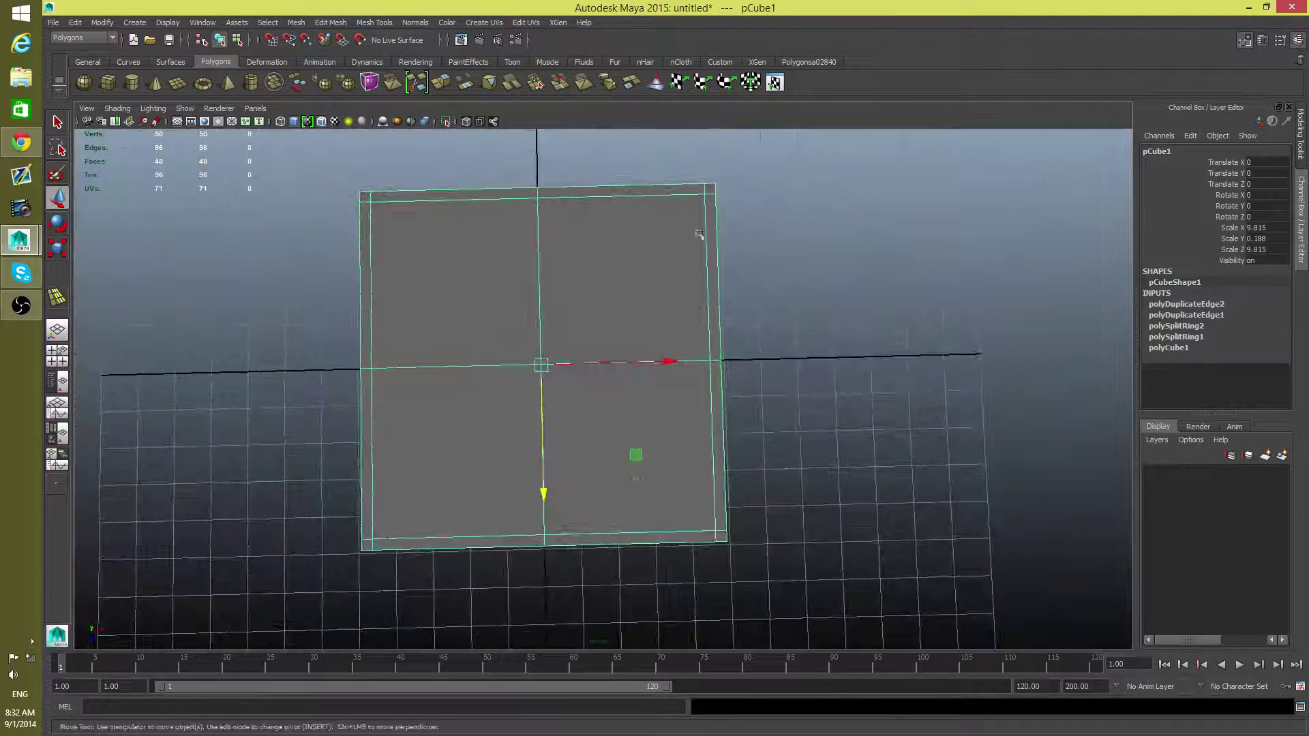
alt+drag(705, 446, 637, 382)
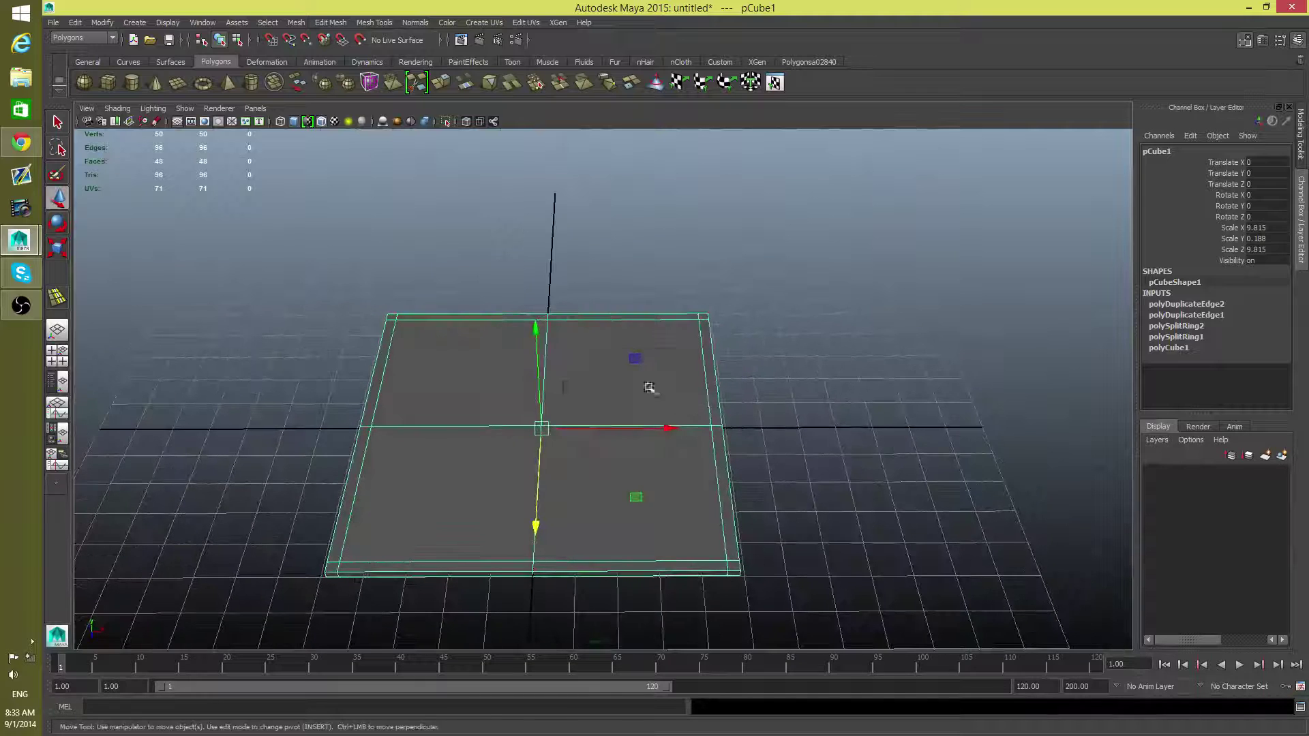
Delete the two edge loops crossing at the slab's centre, keeping the border loops, and return to object selection mode.
right_drag(637, 382, 576, 361)
double_click(548, 359)
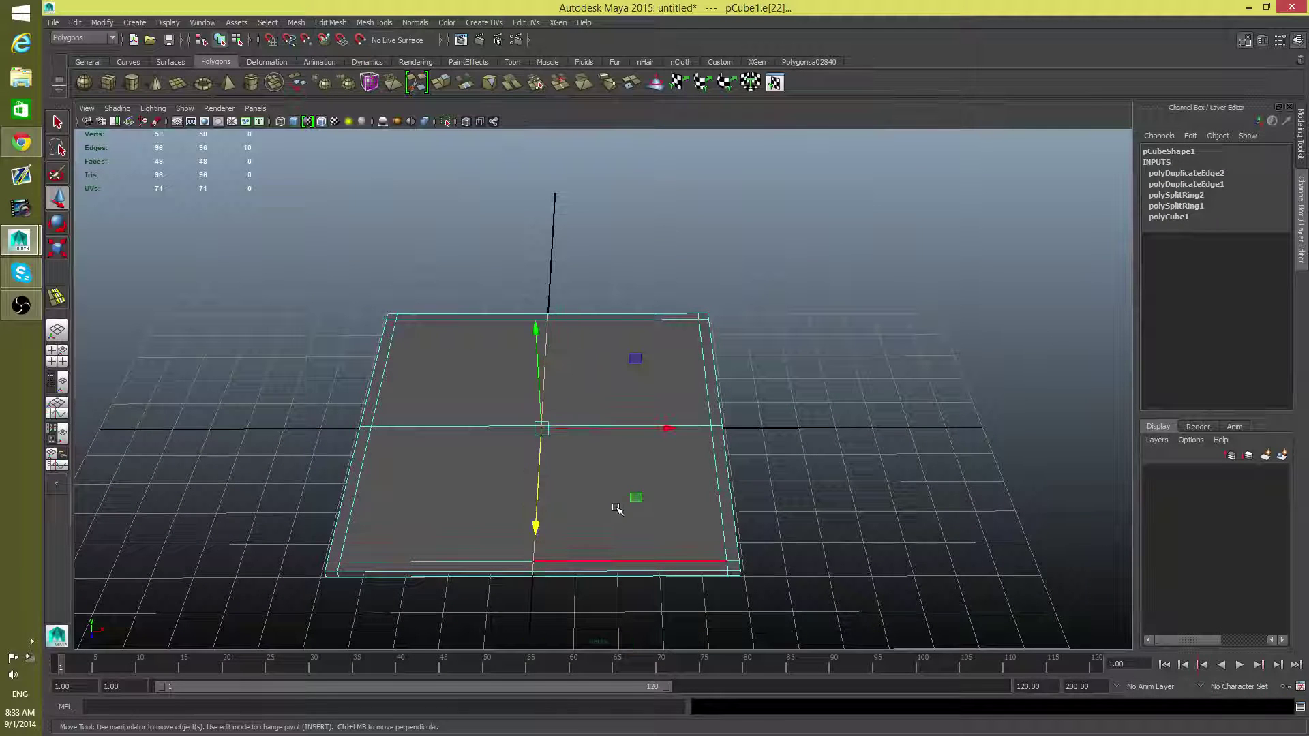
alt+drag(548, 360, 556, 321)
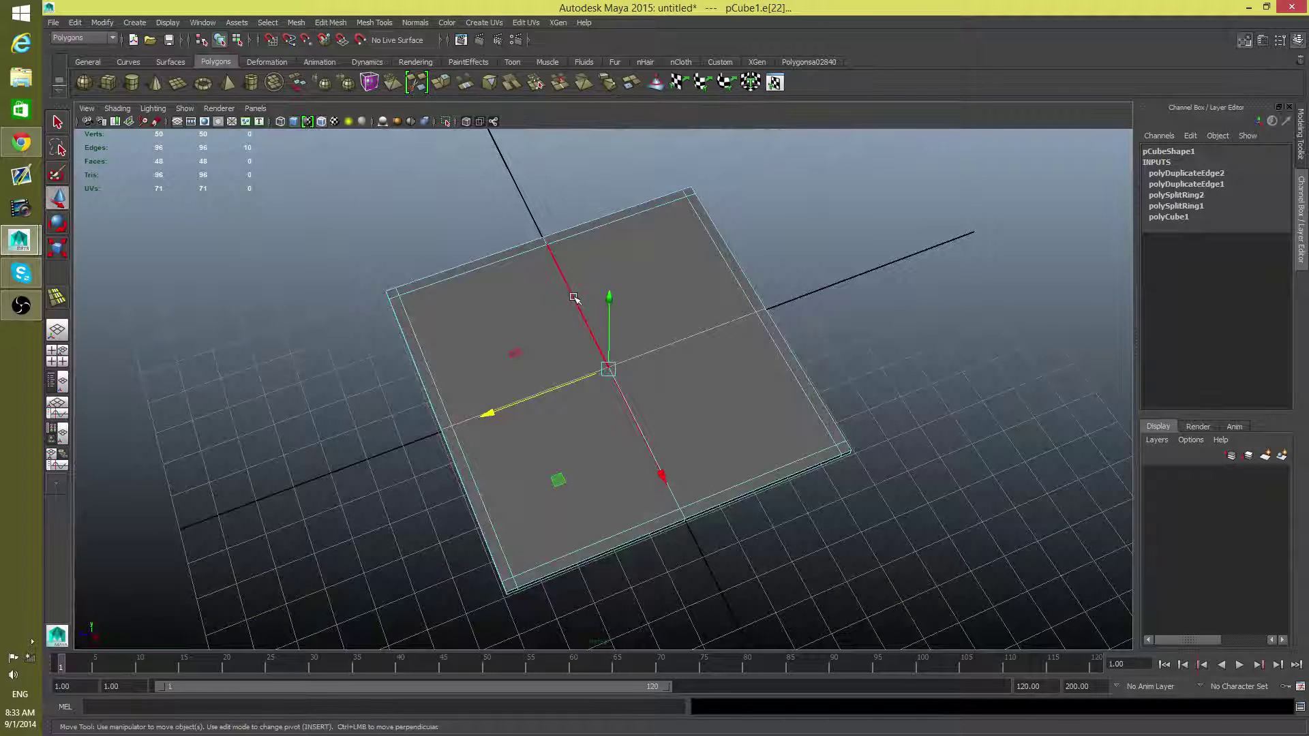
shift+double_click(574, 297)
alt+drag(591, 424, 590, 404)
shift+right_click(589, 405)
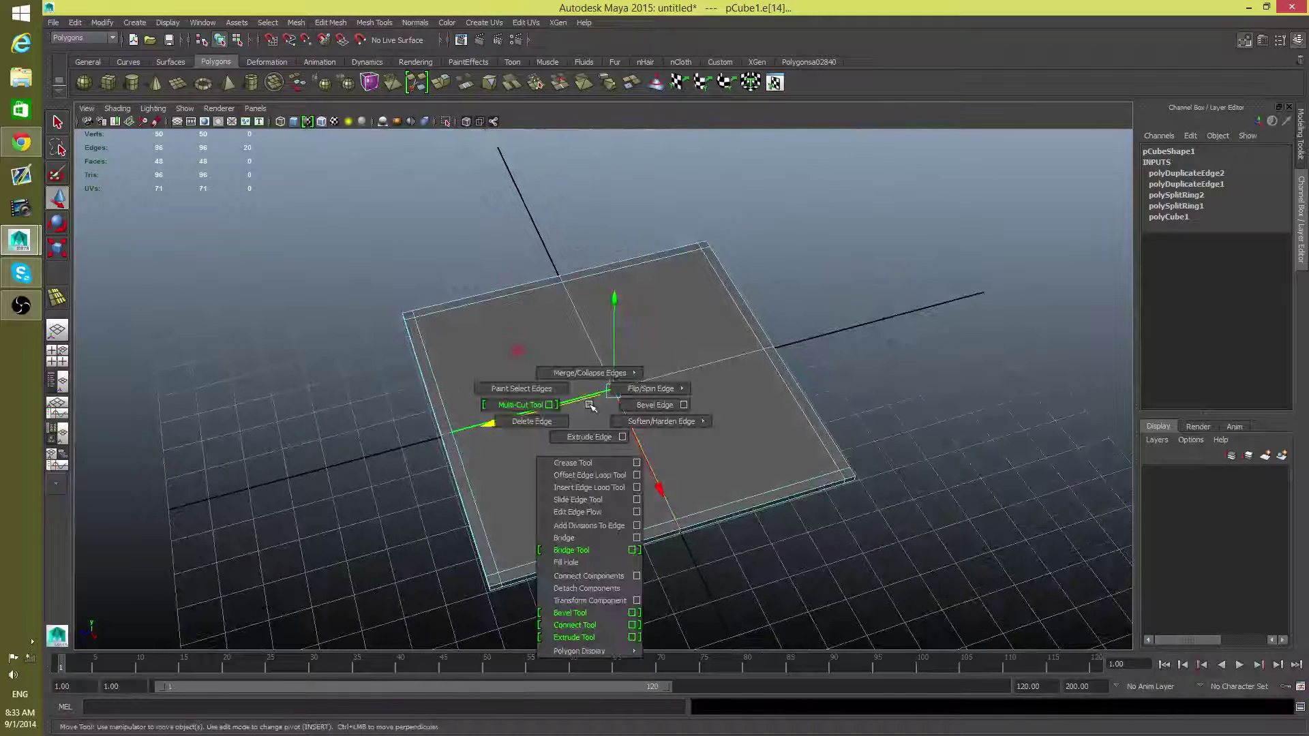
click(531, 422)
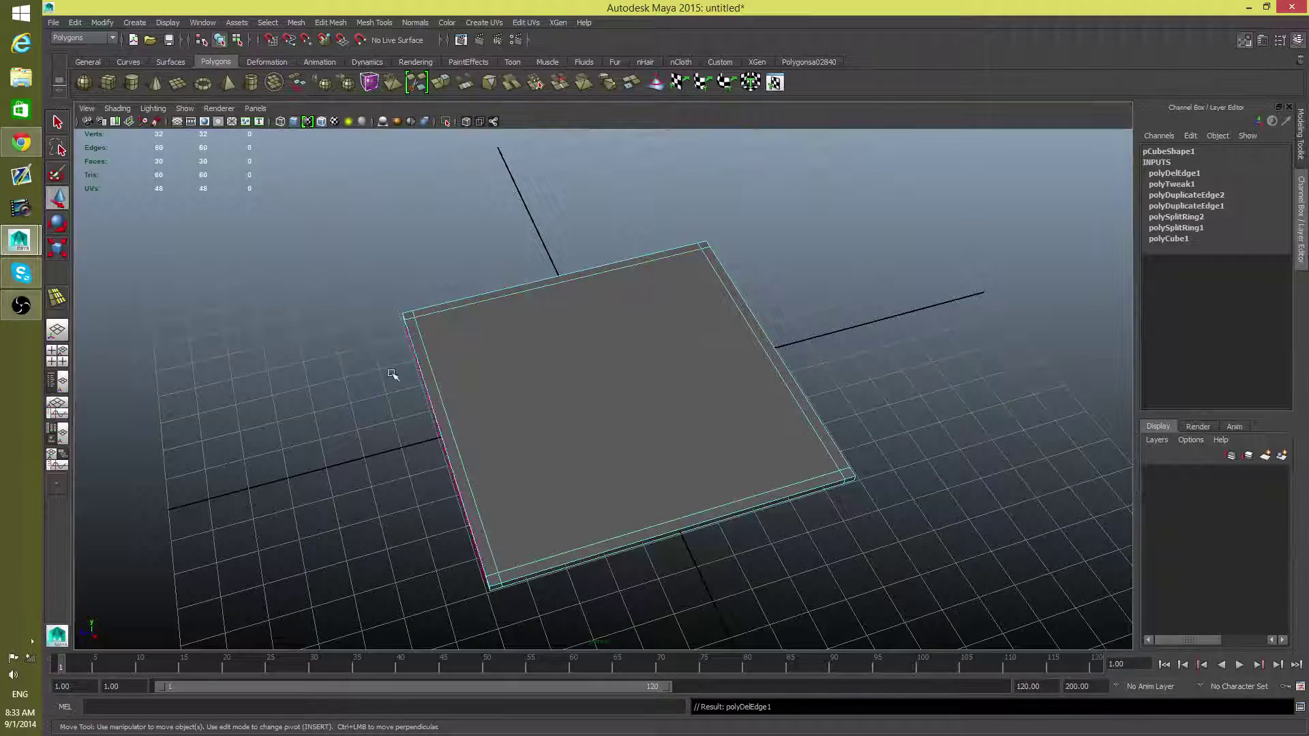
alt+drag(392, 375, 375, 515)
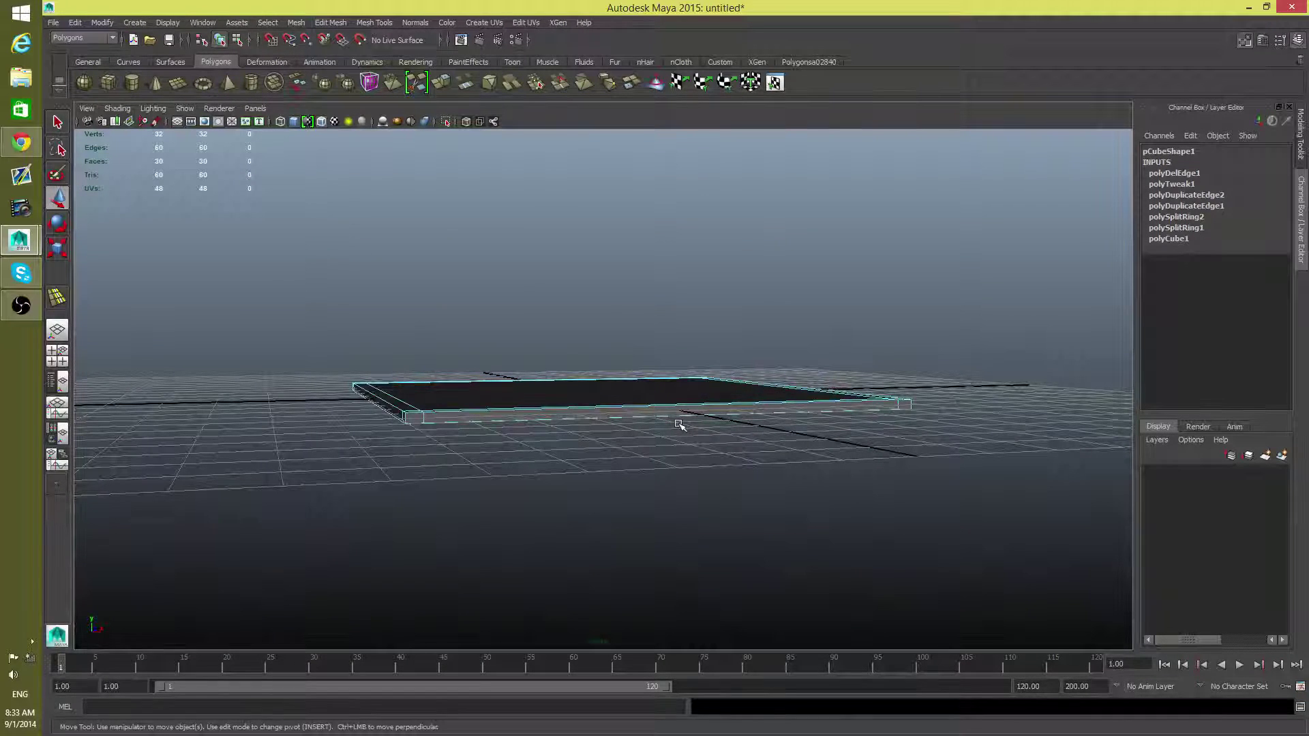
key(F8)
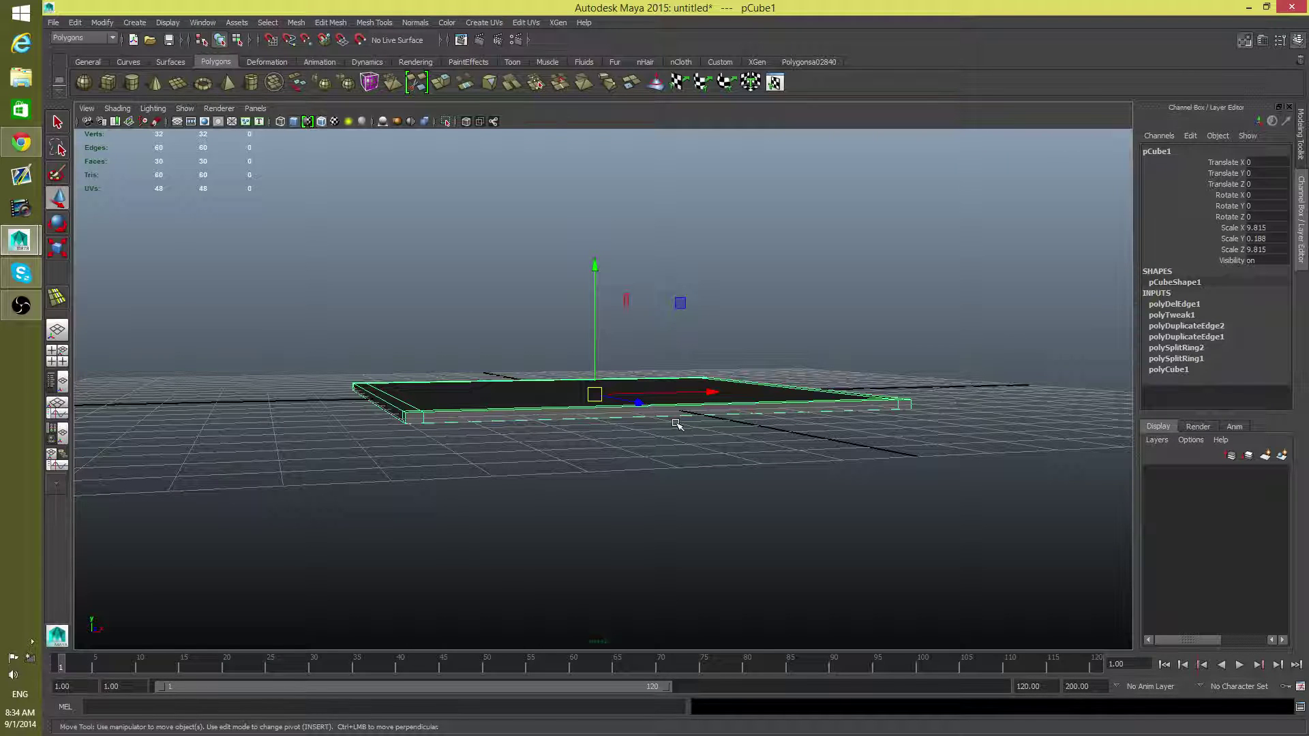
scroll(675, 446, up, 3)
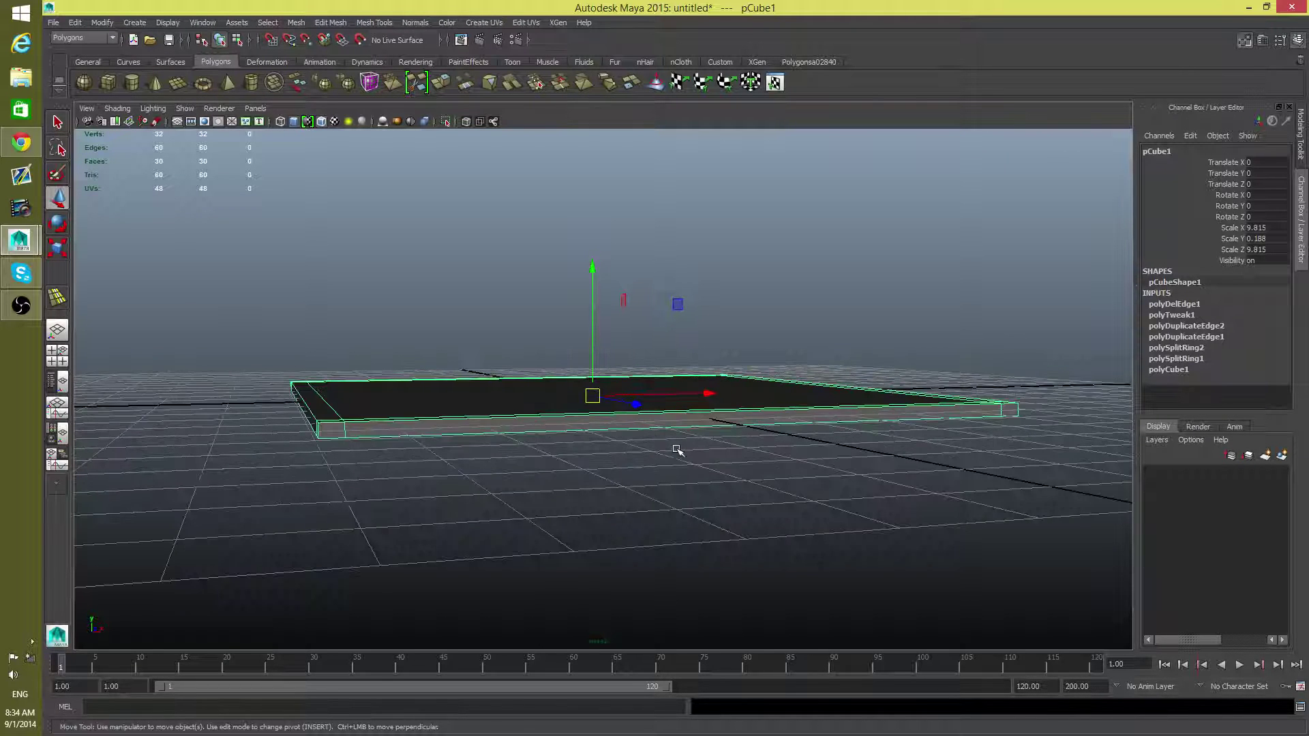
alt+drag(677, 449, 645, 368)
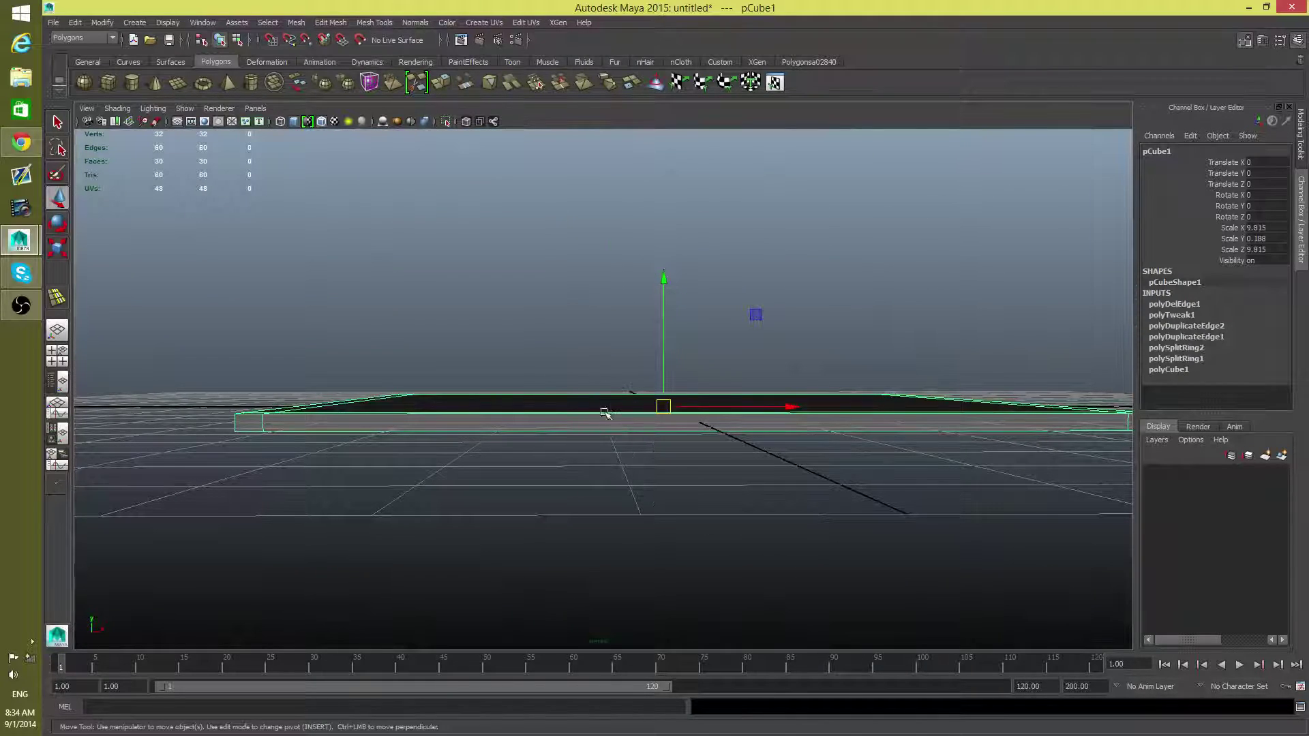
alt+drag(606, 414, 653, 433)
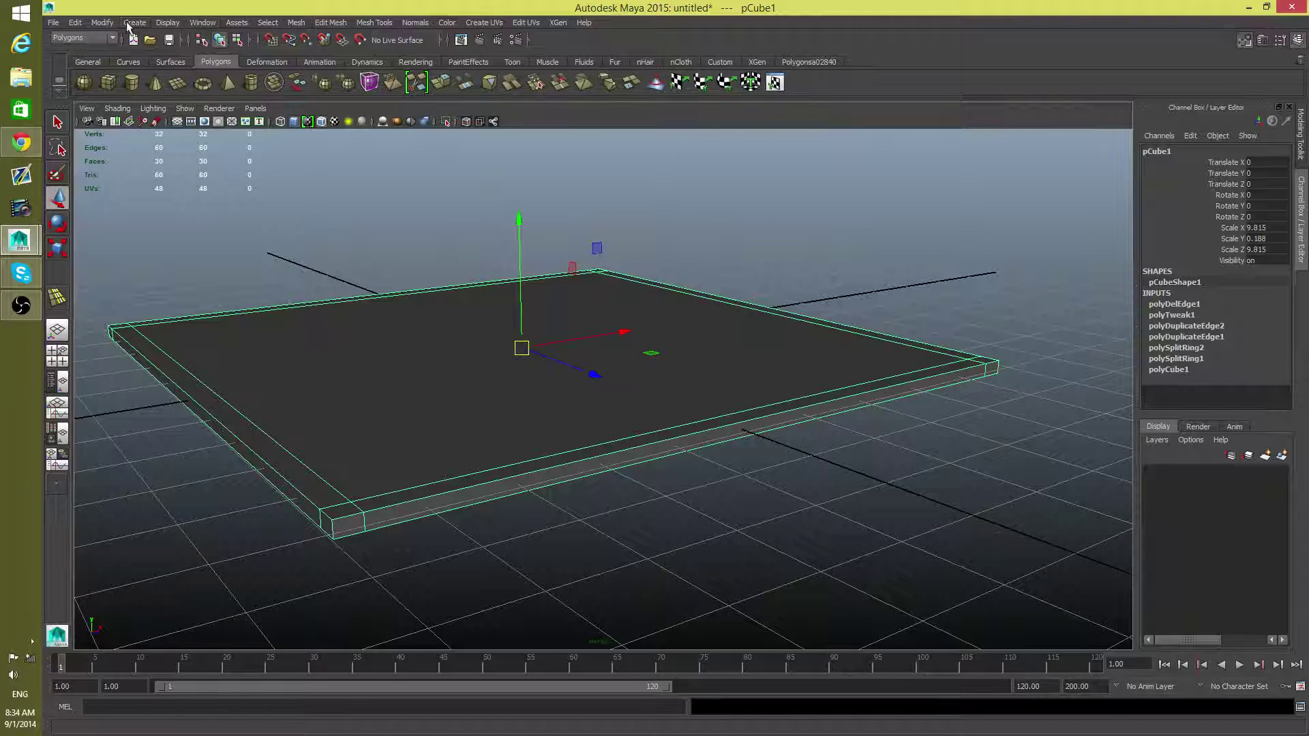
click(144, 24)
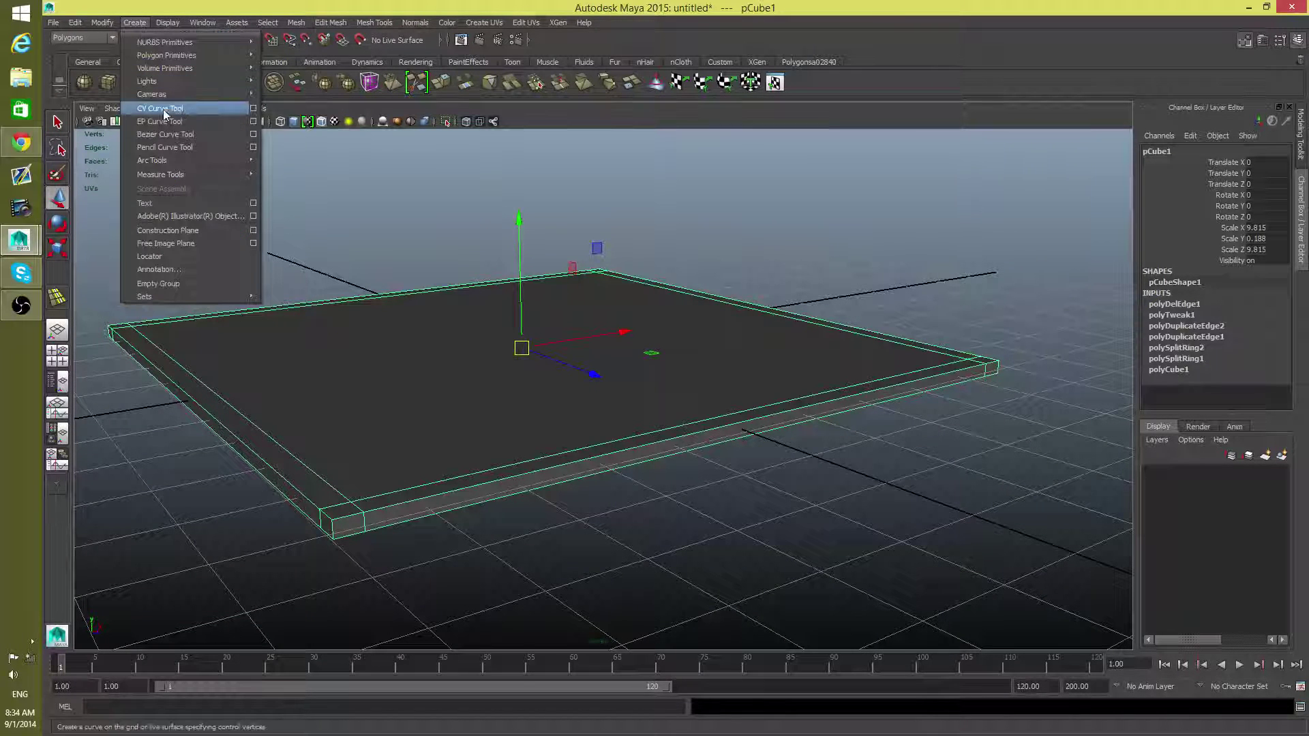
mouse_move(195, 177)
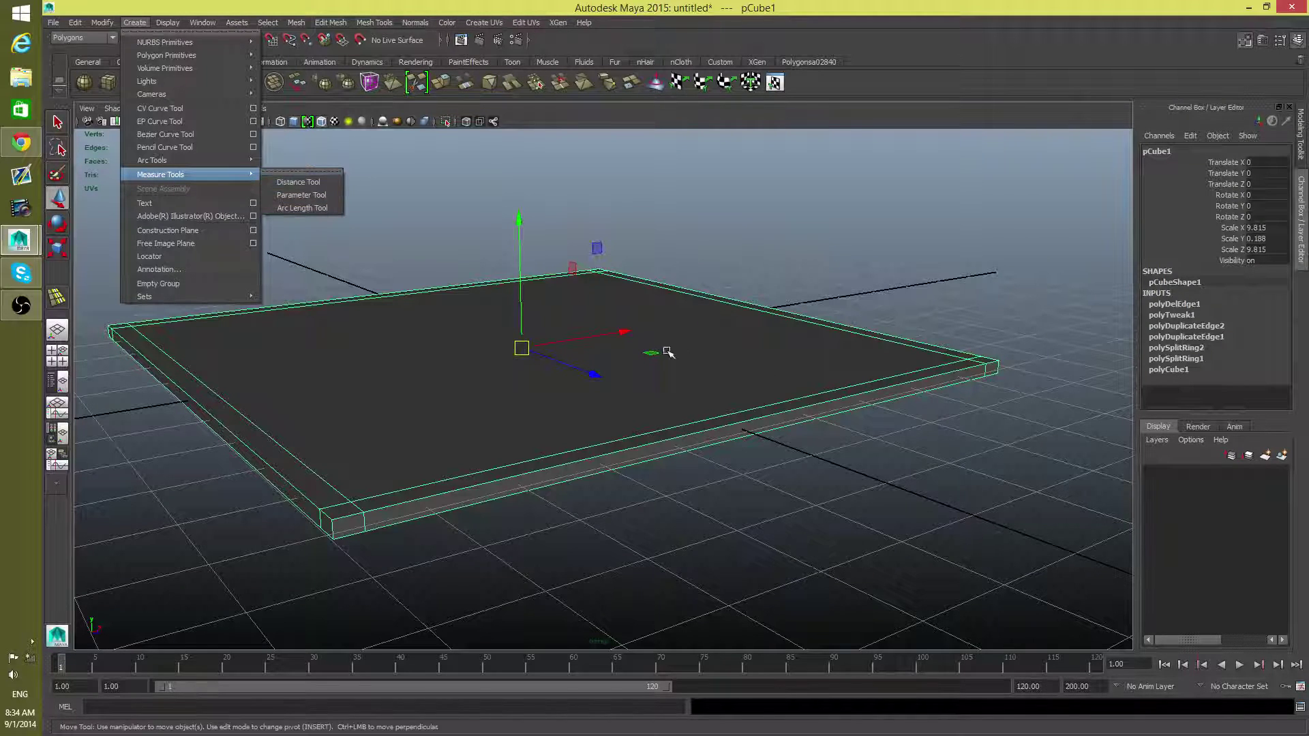
alt+drag(717, 385, 654, 485)
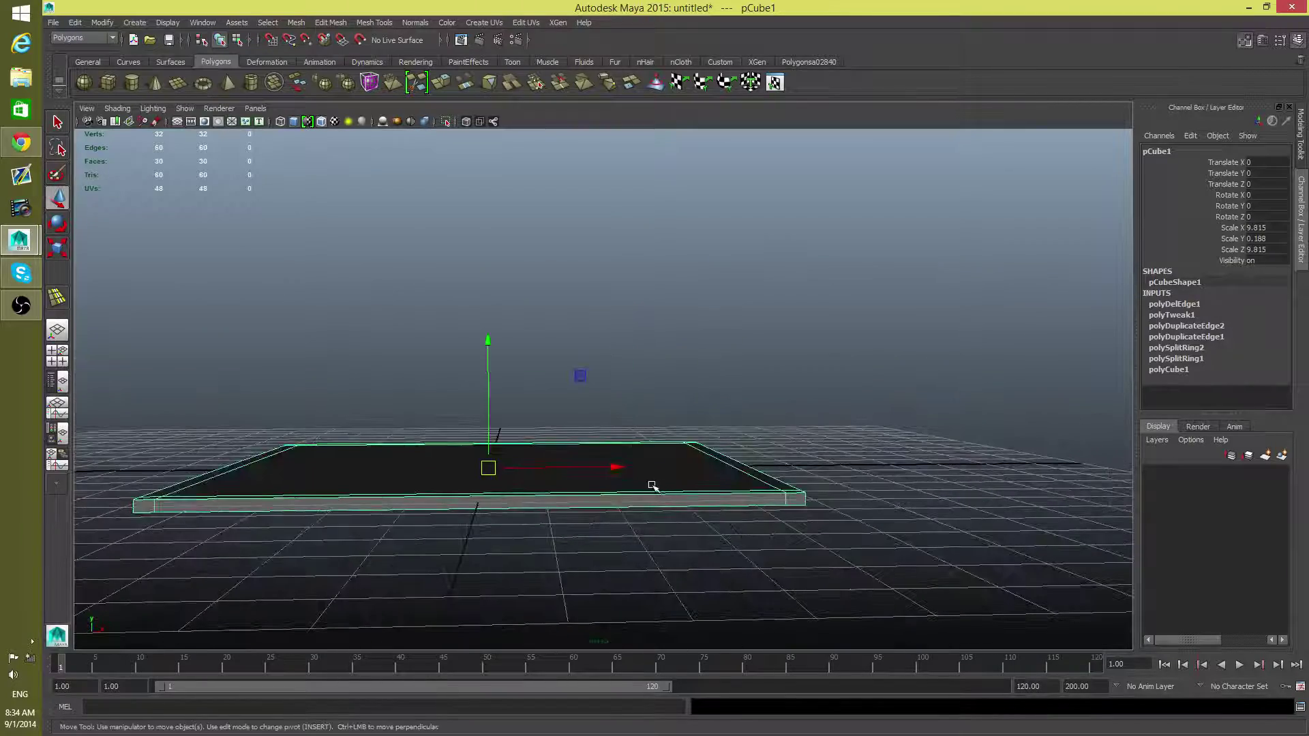
alt+drag(575, 515, 681, 470)
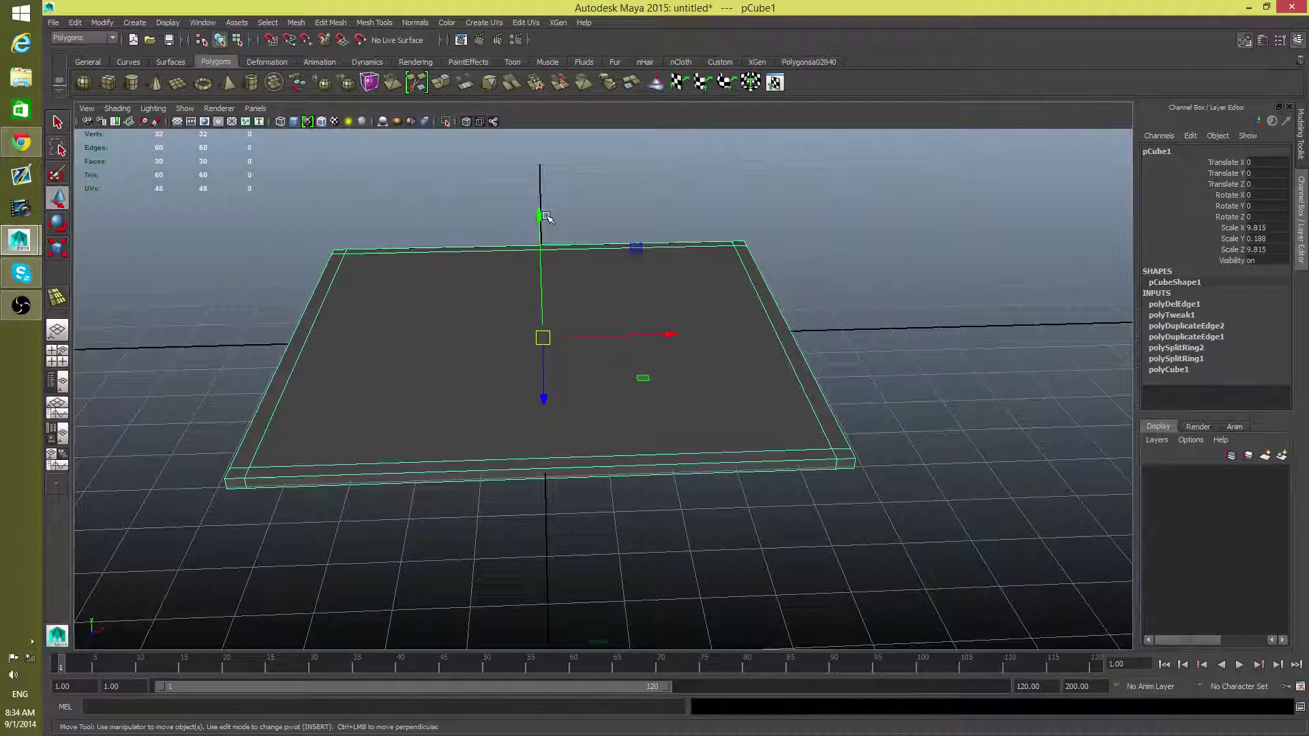
key(super)
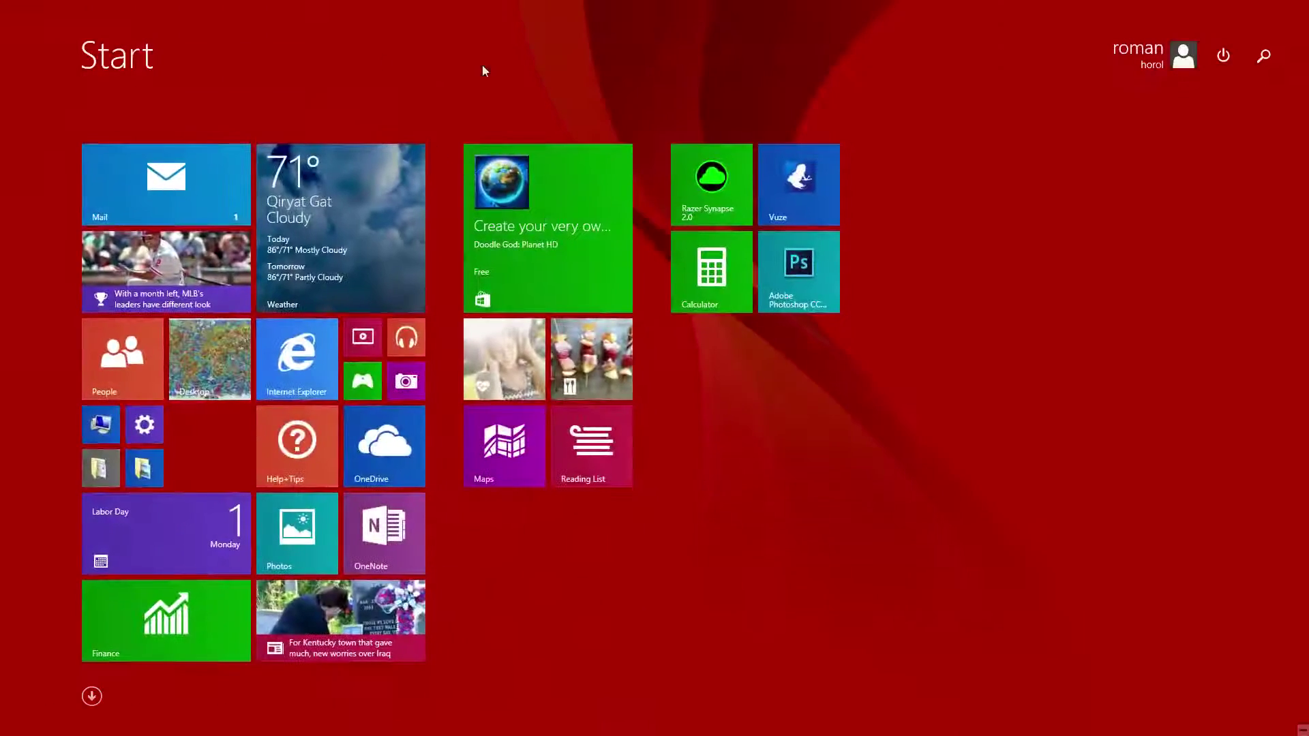
key(super)
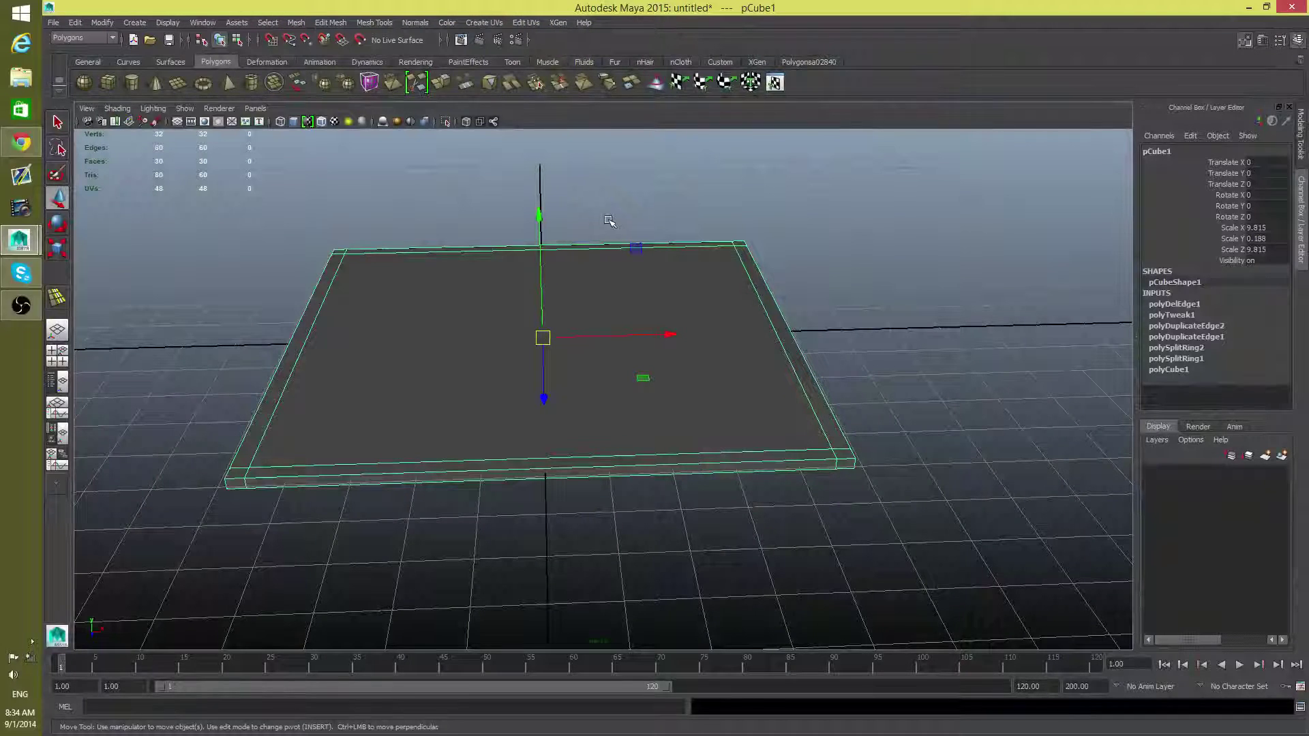
Duplicate the slab three times, stacking the copies above it at Translate Y 2.222, 4.108 and 5.858.
drag(558, 272, 706, 394)
key(ctrl+d)
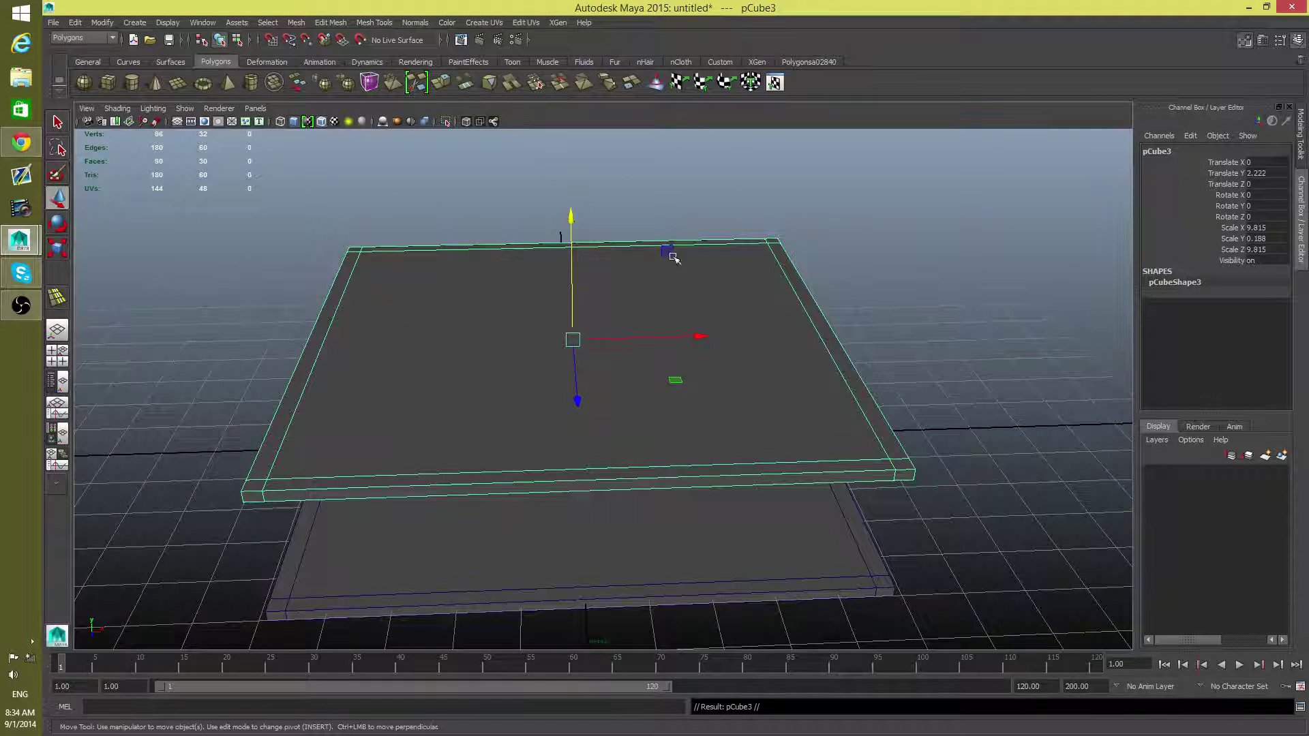
drag(573, 215, 560, 138)
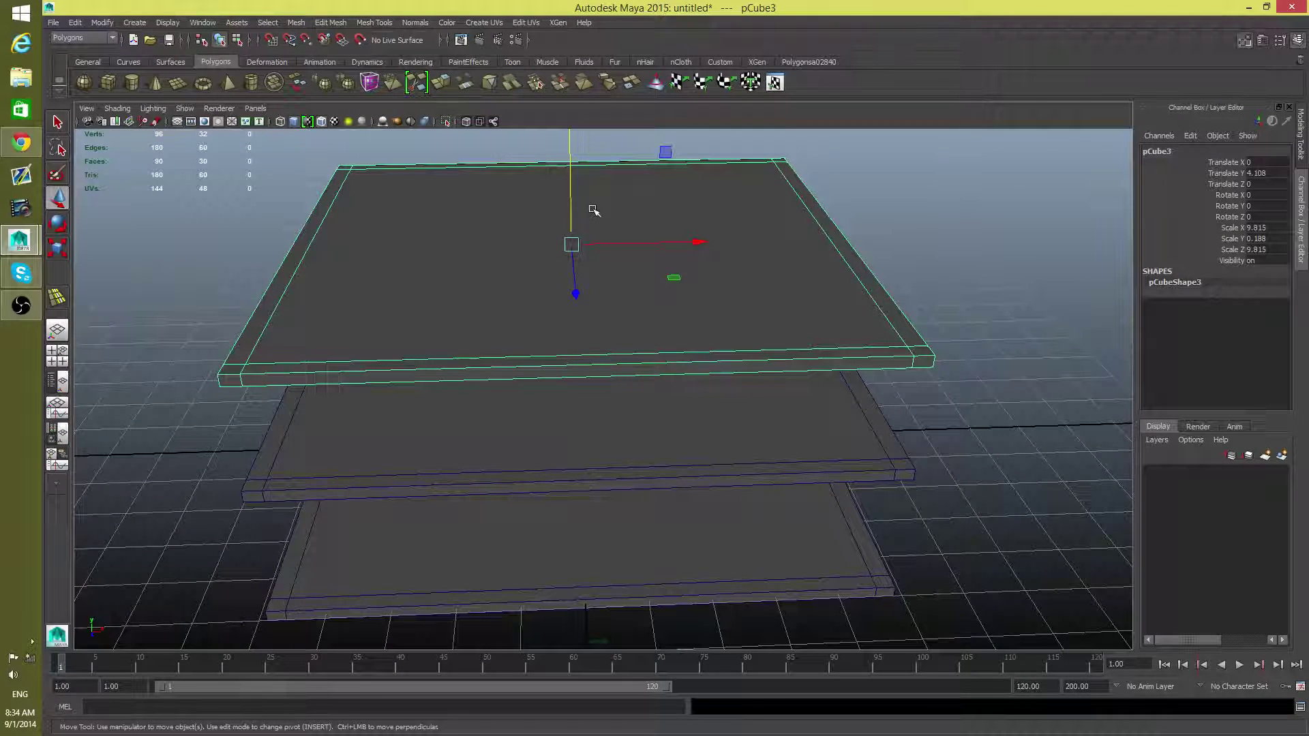
key(ctrl+d)
scroll(610, 290, down, 4)
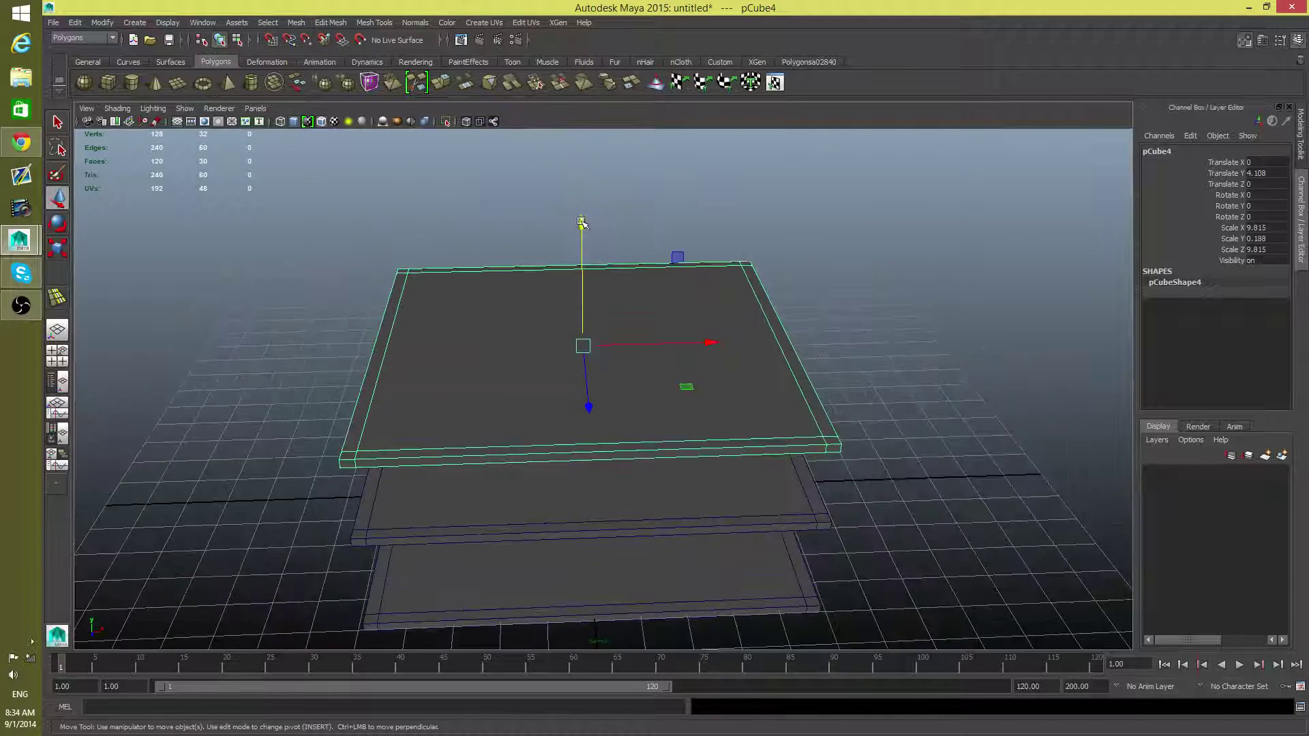
drag(581, 223, 571, 145)
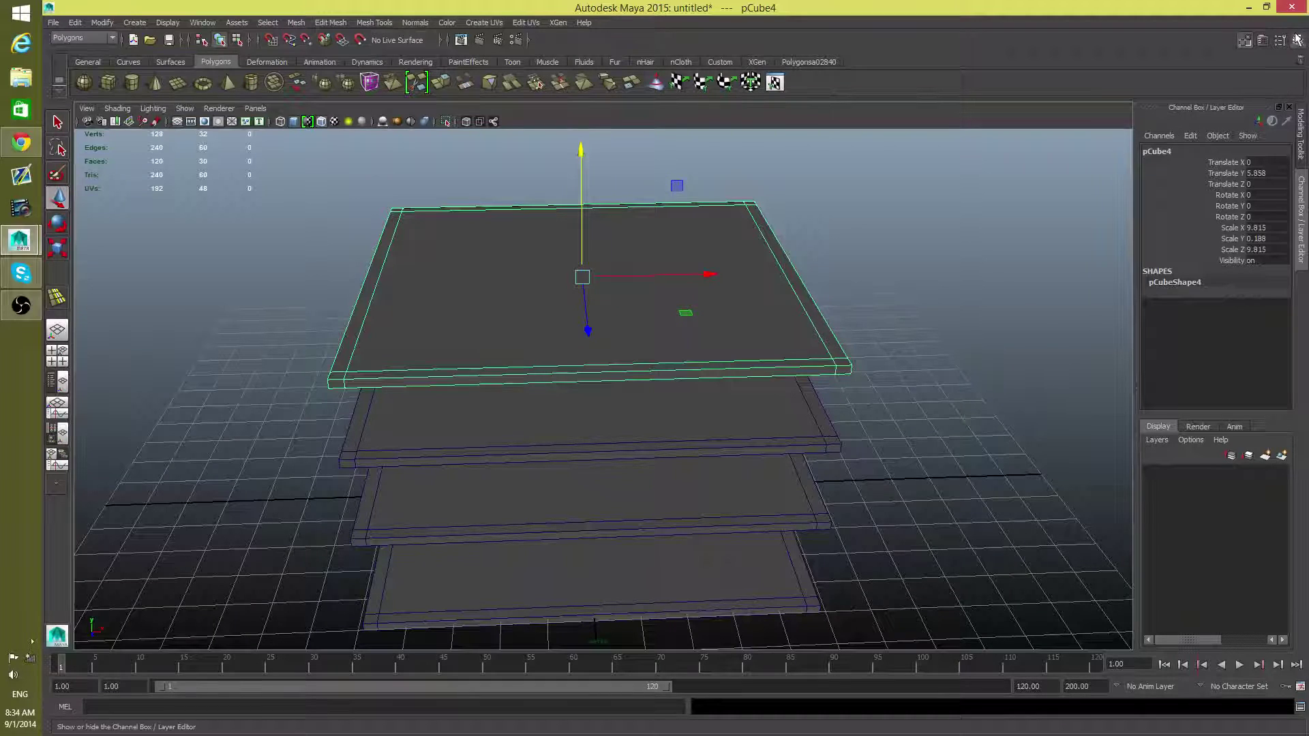
Put the topmost slab copy in a new display layer and hide that layer.
click(1300, 133)
click(1300, 218)
click(1281, 455)
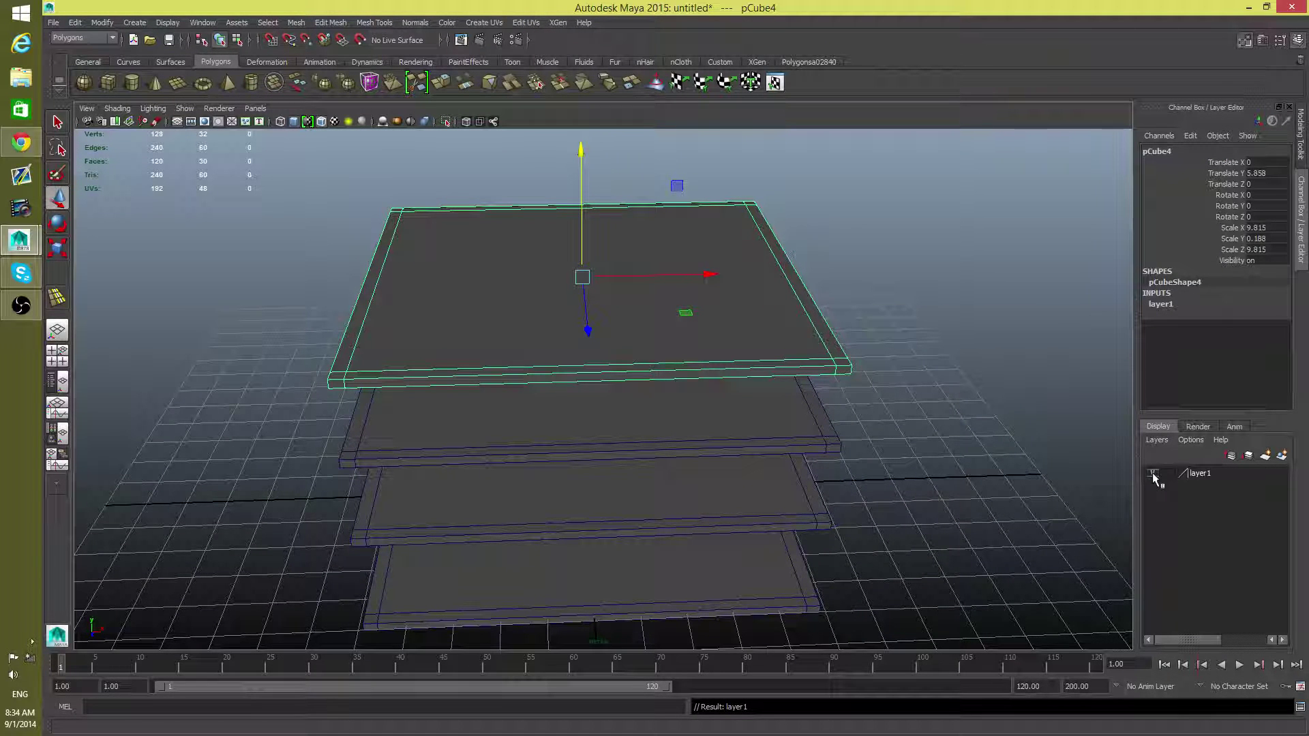
right_click(1202, 475)
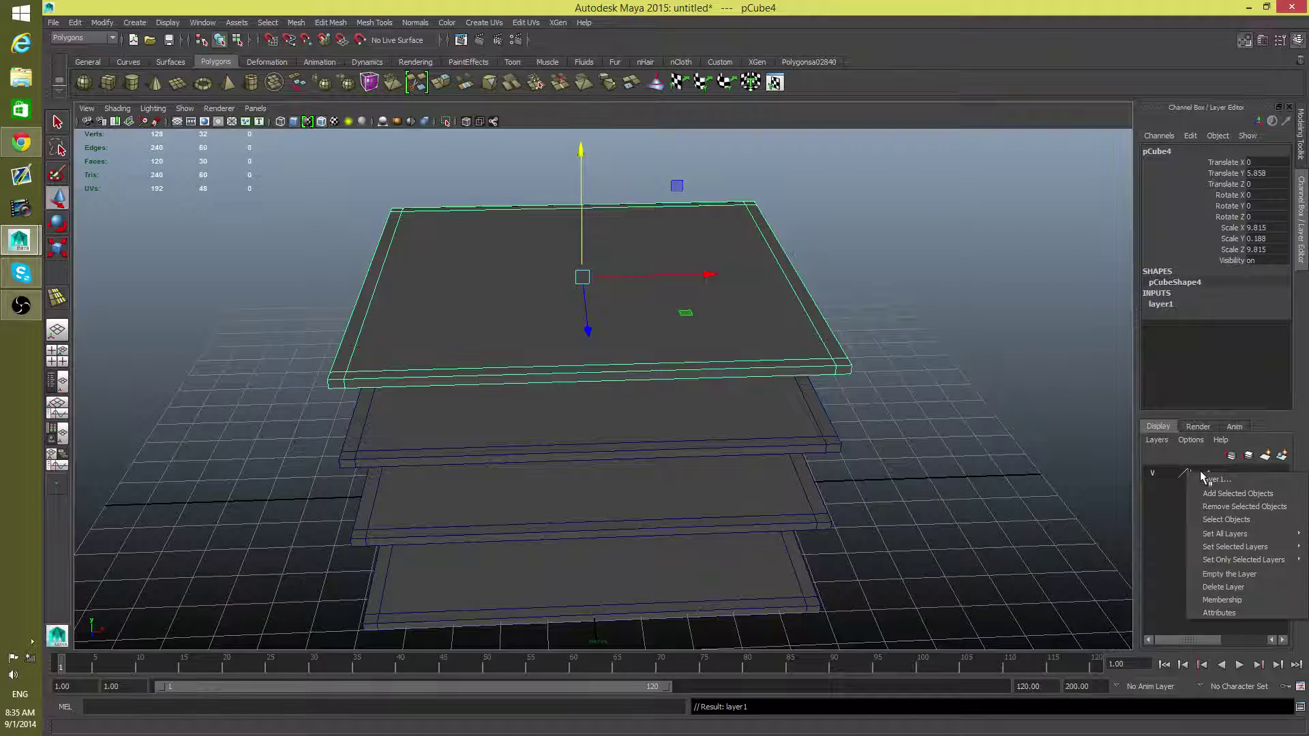
click(1198, 474)
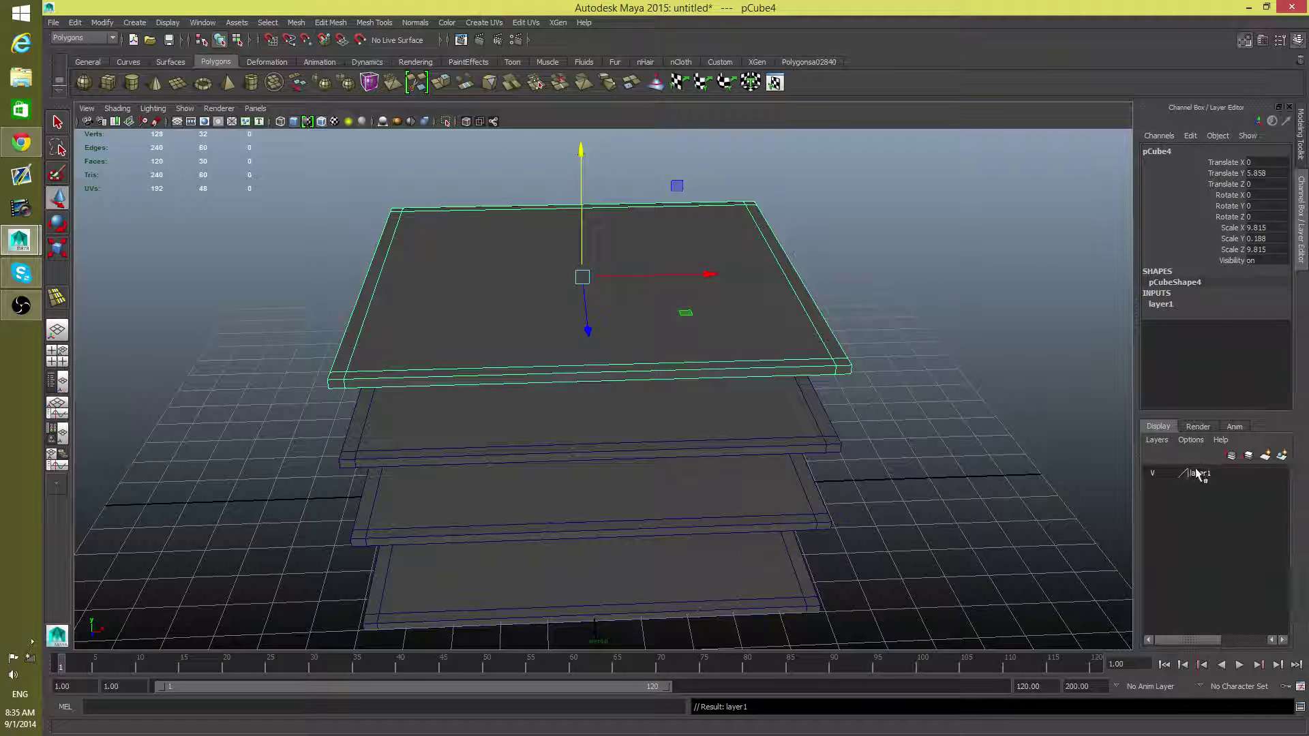
click(1152, 473)
Raise the highest visible slab copy to Translate Y 8.091.
click(623, 423)
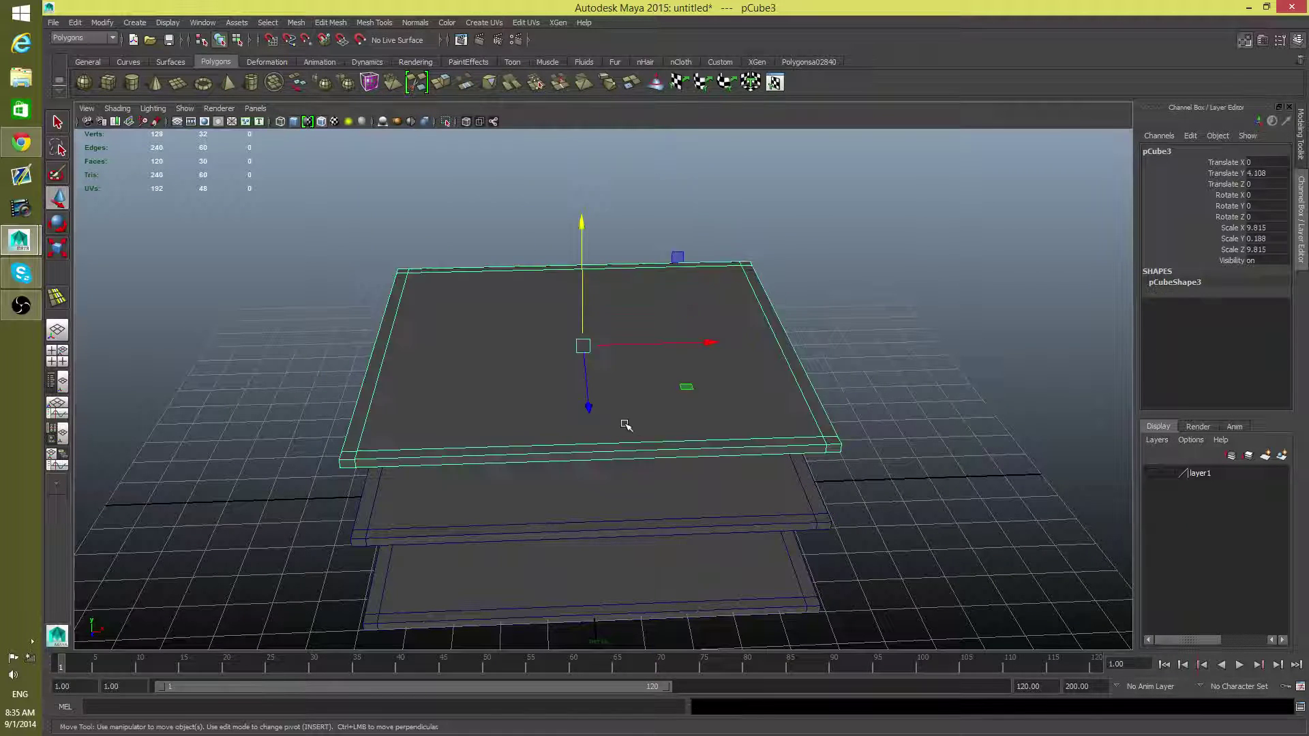
alt+drag(637, 517, 623, 490)
click(622, 490)
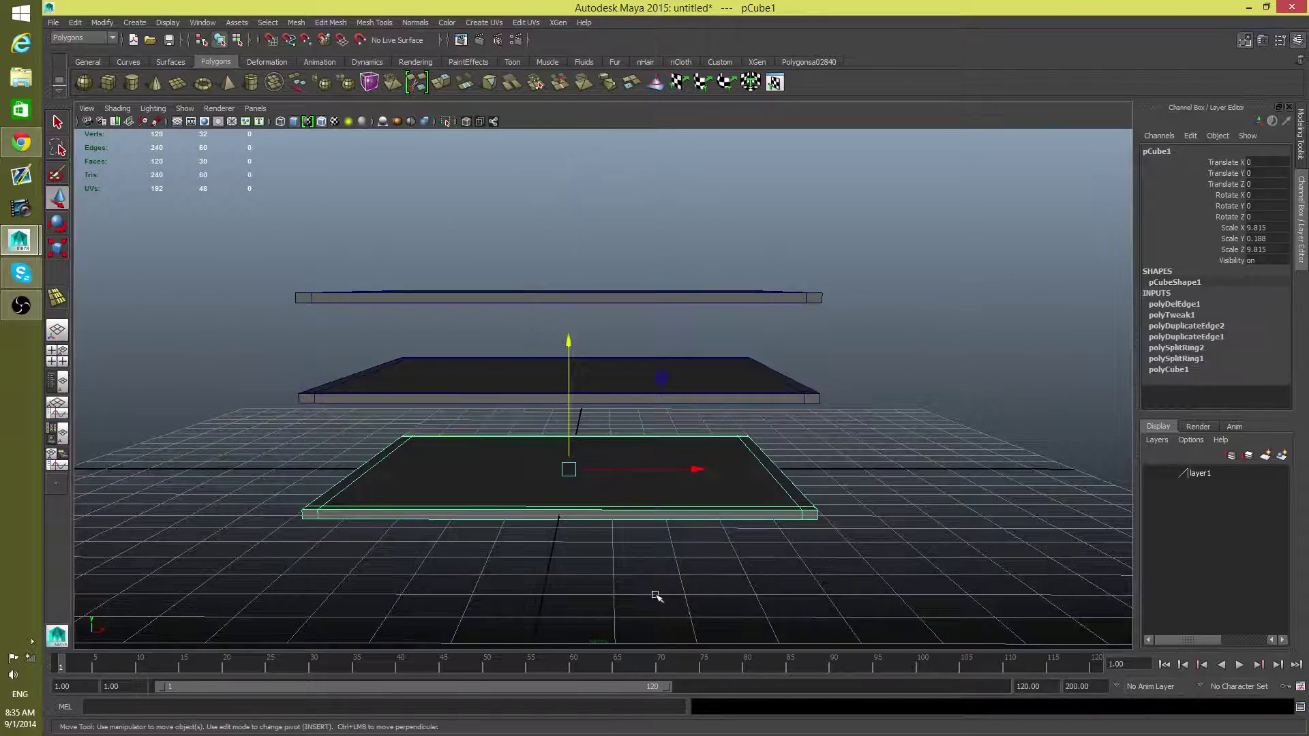
alt+drag(654, 595, 716, 468)
click(665, 406)
click(719, 320)
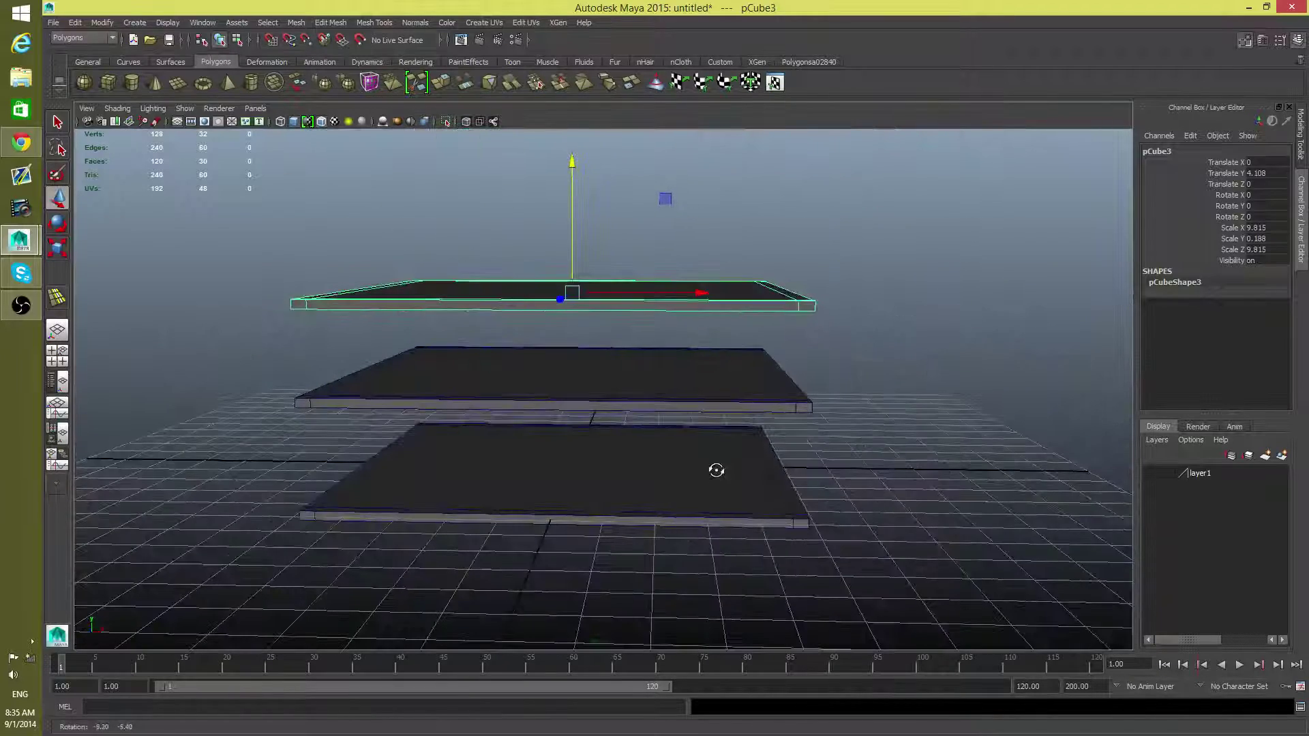
drag(571, 160, 572, 15)
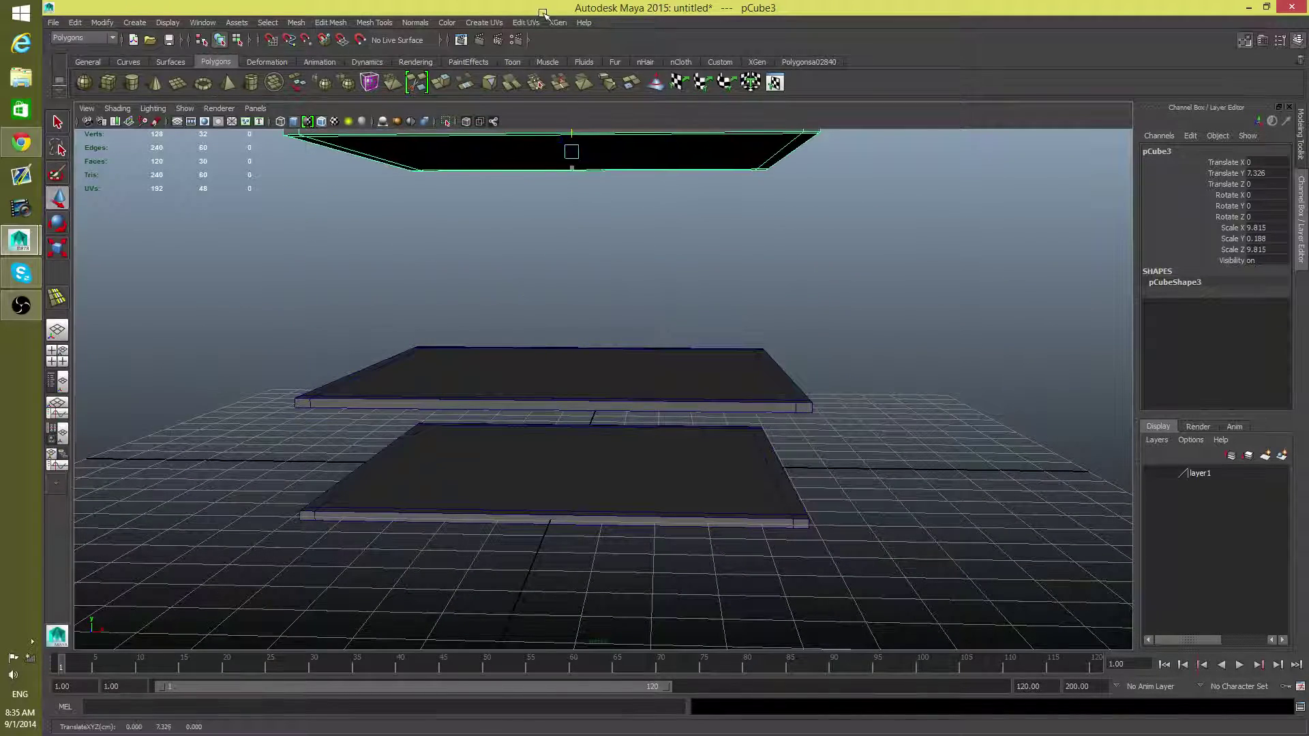
alt+drag(667, 327, 739, 406)
alt+right_drag(739, 406, 470, 392)
mouse_move(470, 392)
alt+mouse_down()
mouse_move(470, 443)
mouse_move(474, 395)
alt+mouse_up()
drag(593, 170, 591, 149)
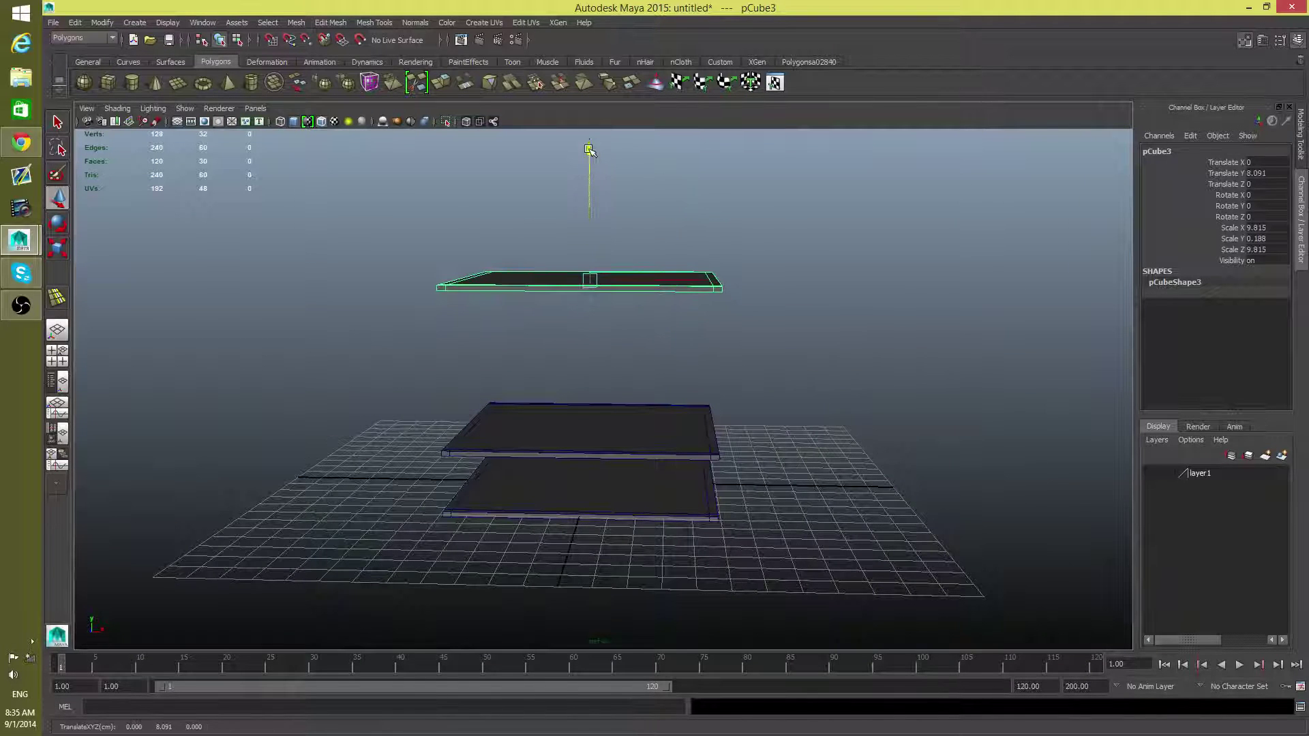
Raise the middle slab copy to Translate Y 5.61 for a taller ground floor.
click(594, 433)
drag(592, 300, 590, 253)
alt+drag(611, 430, 601, 319)
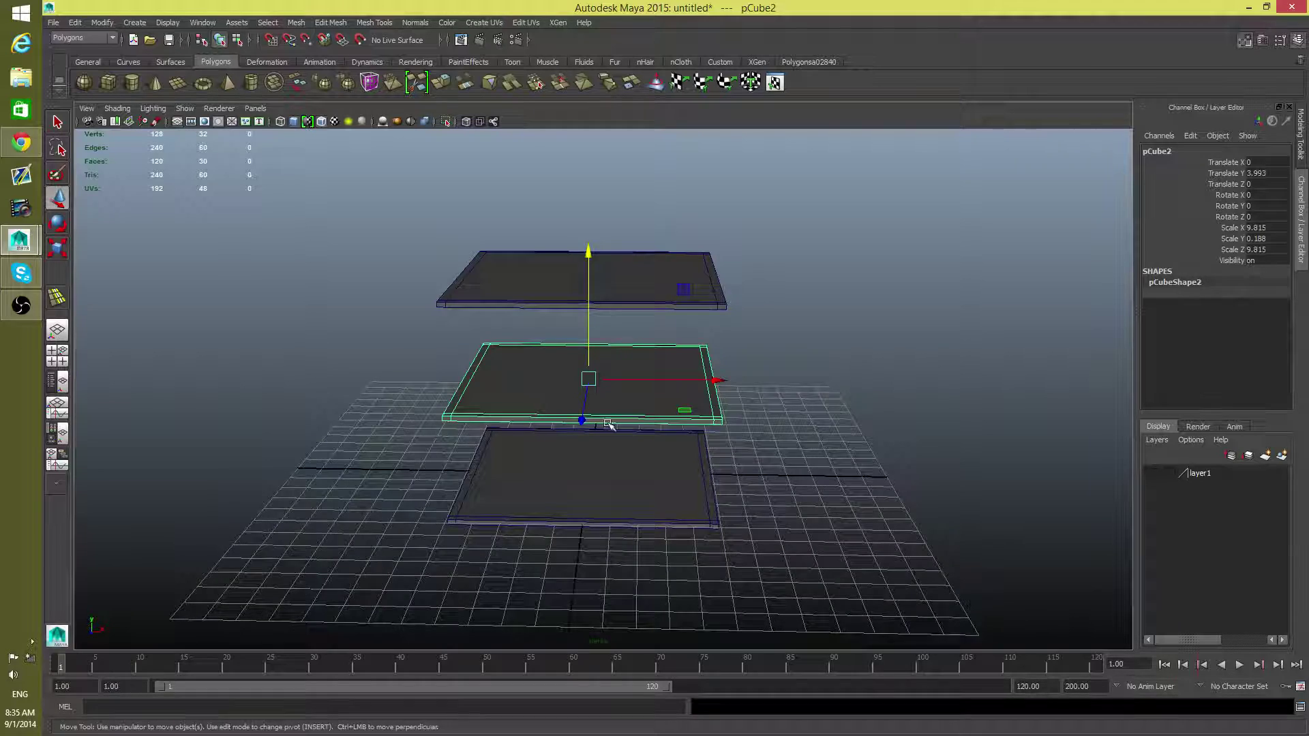
alt+drag(608, 426, 576, 215)
Raise the highest visible slab copy to Translate Y 11.328 and reselect the middle slab copy.
click(515, 285)
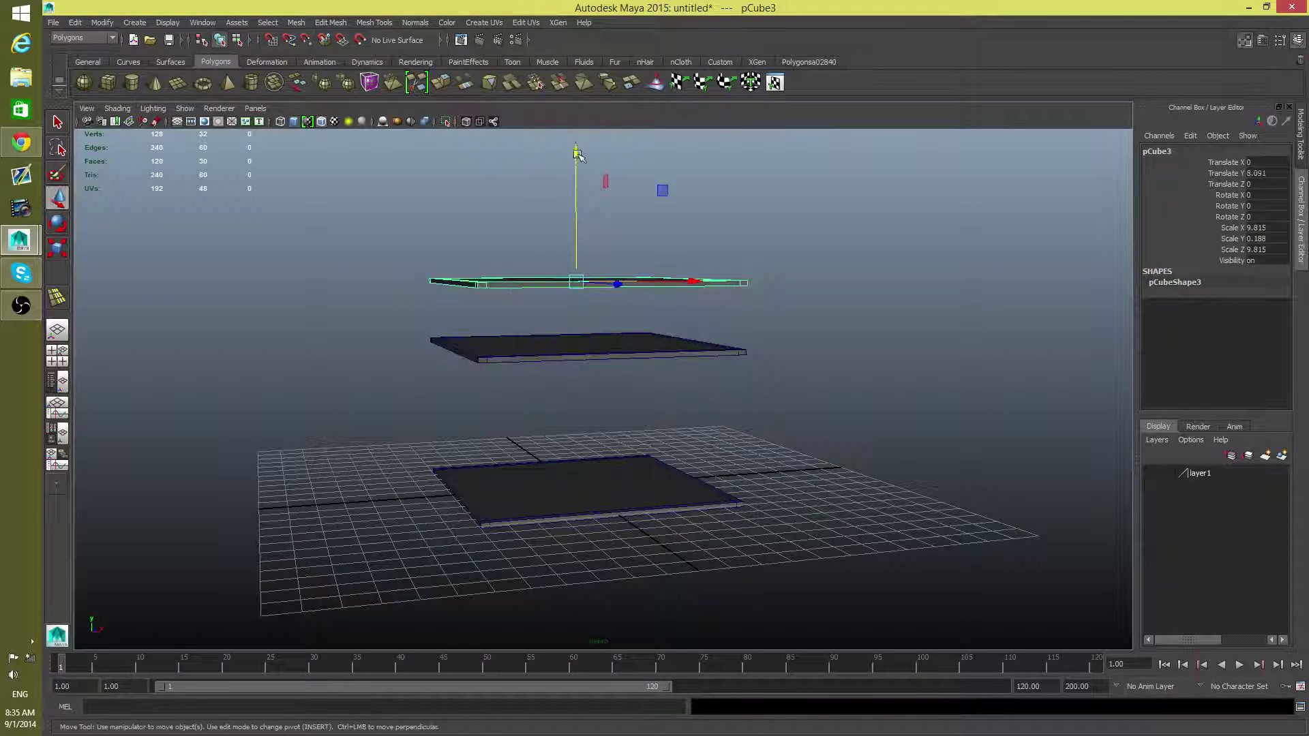
drag(576, 162, 576, 69)
alt+drag(586, 402, 559, 399)
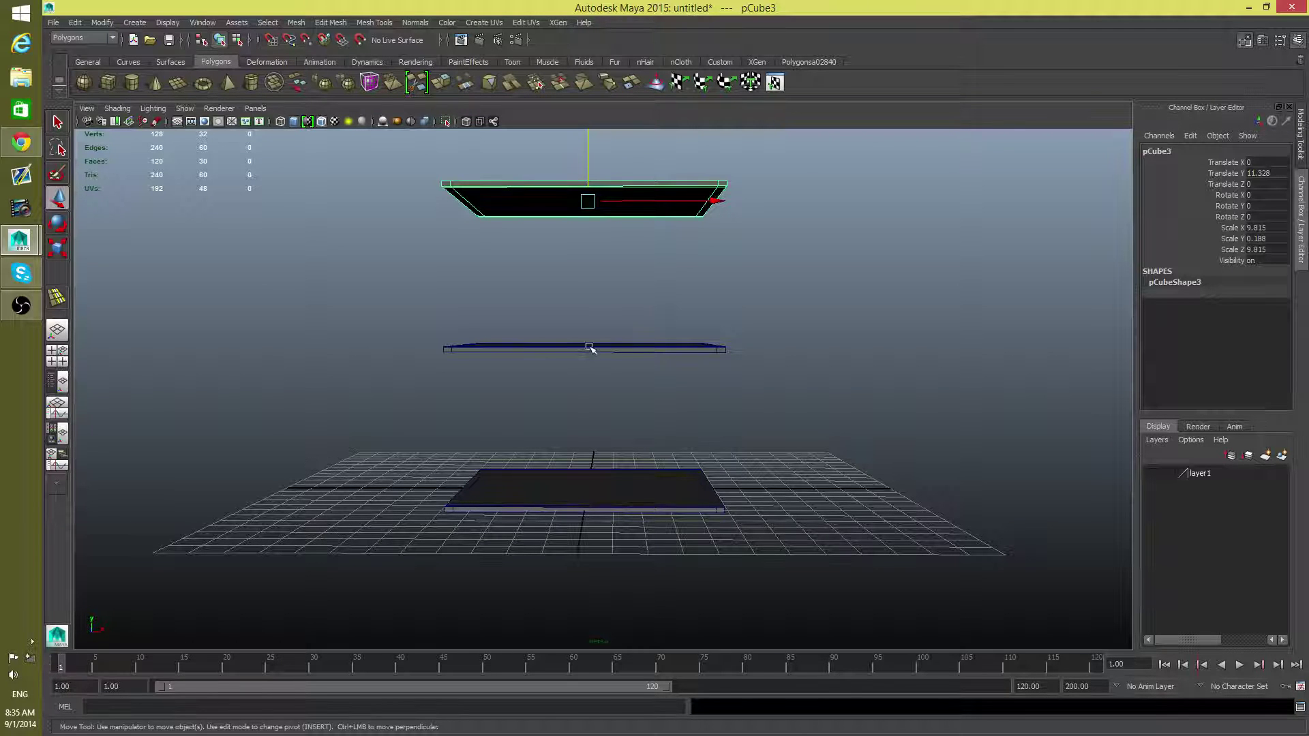
click(650, 352)
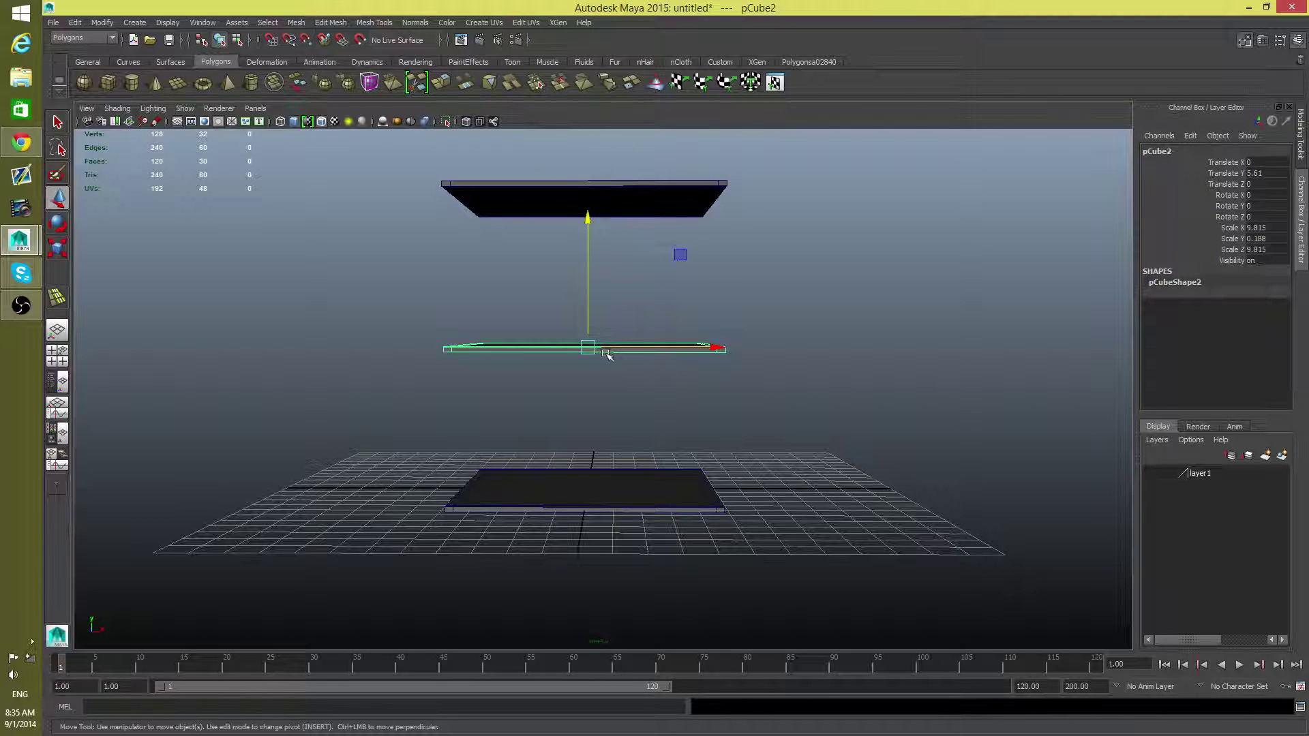
alt+right_drag(579, 361, 778, 445)
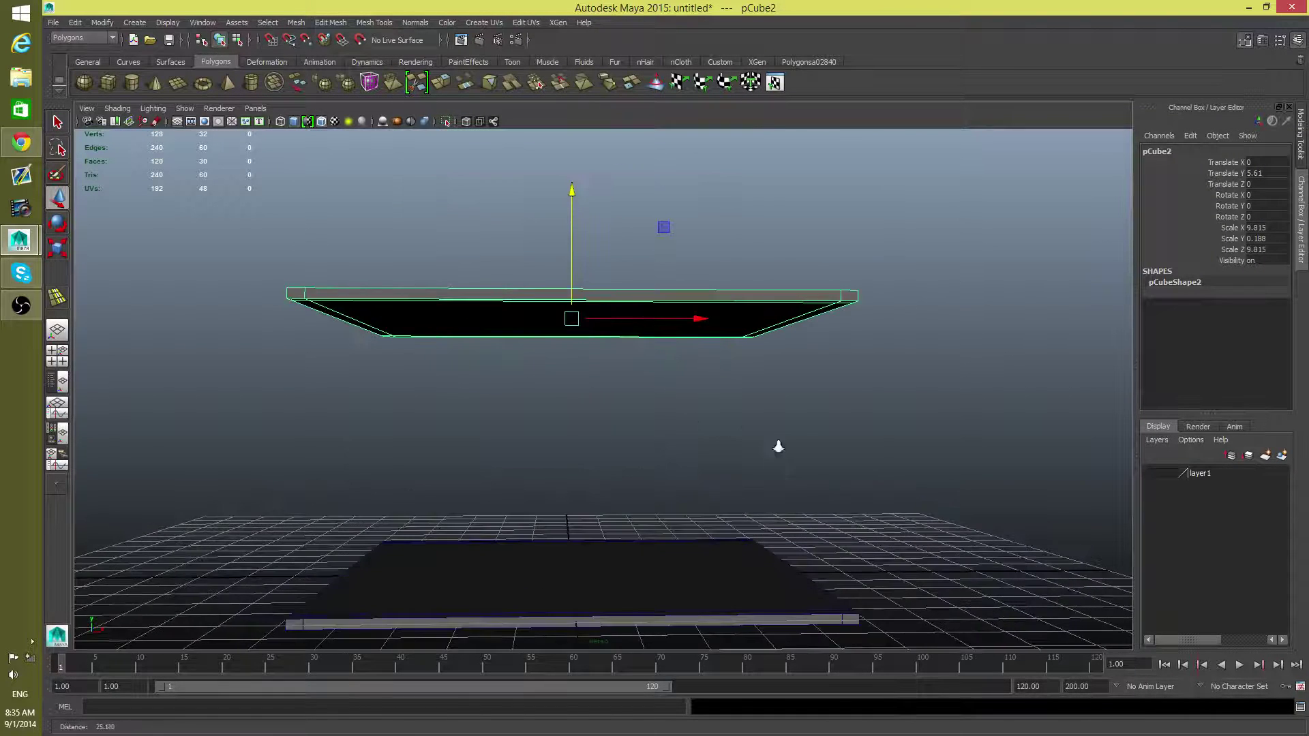
alt+middle_drag(778, 444, 745, 517)
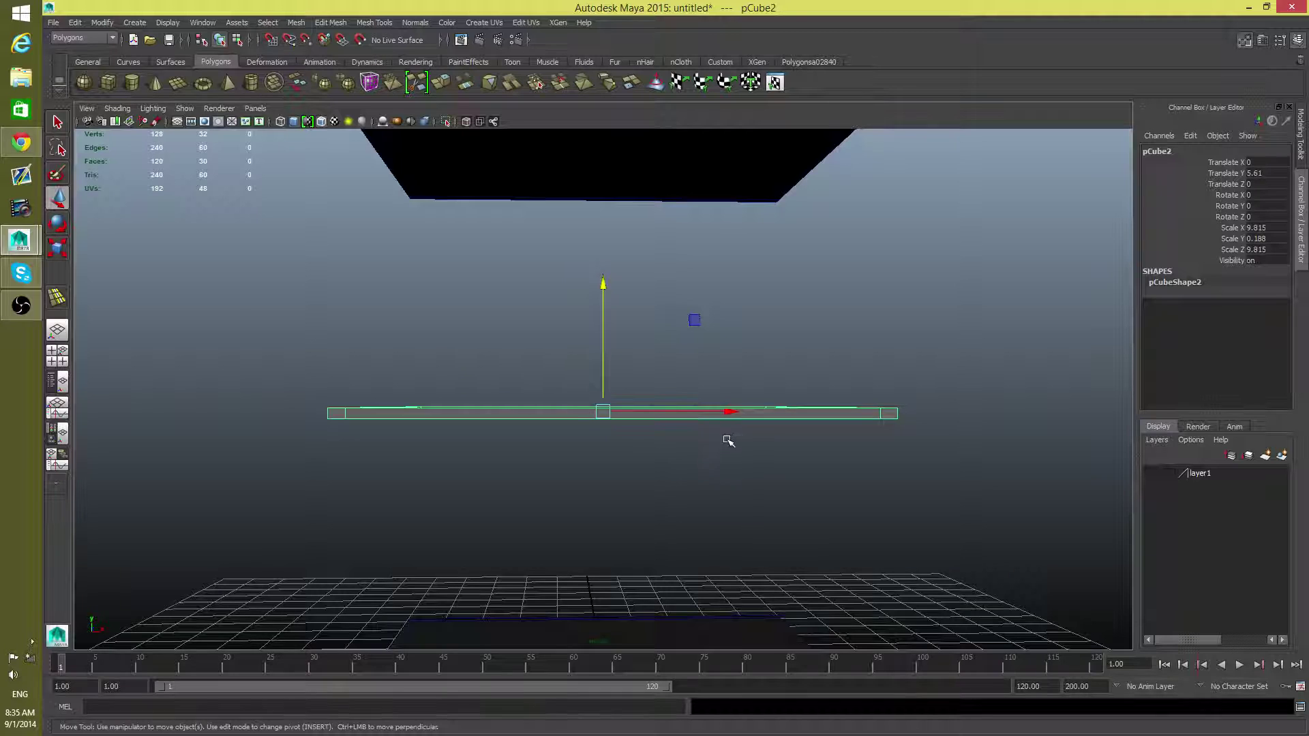
alt+drag(727, 444, 649, 353)
click(636, 223)
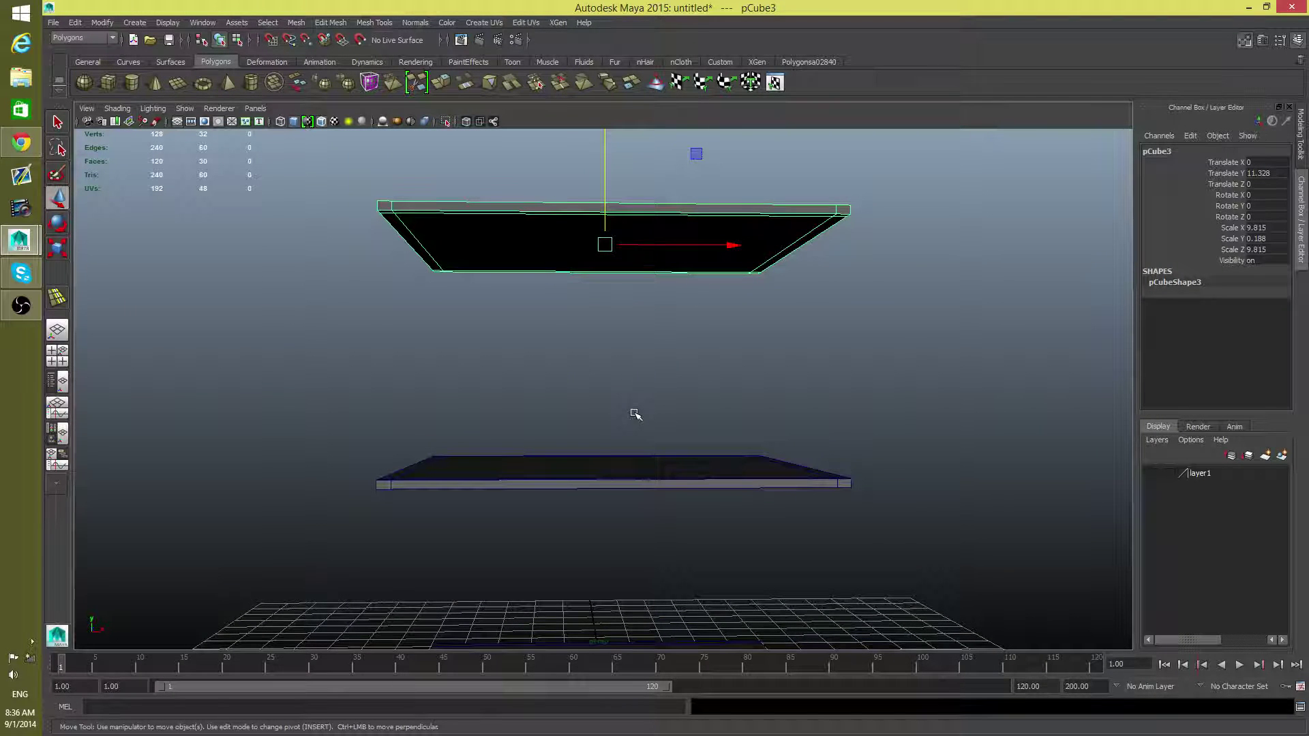
alt+drag(728, 293, 642, 232)
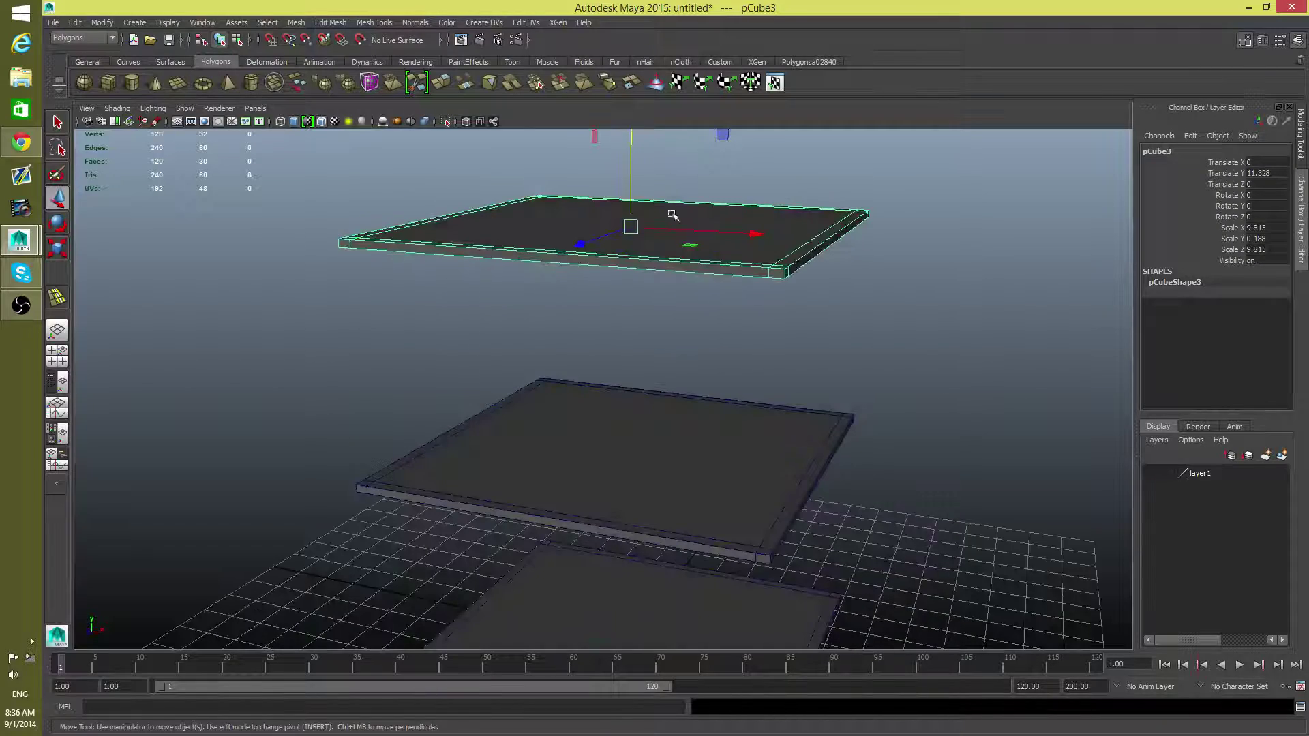
scroll(646, 326, down, 2)
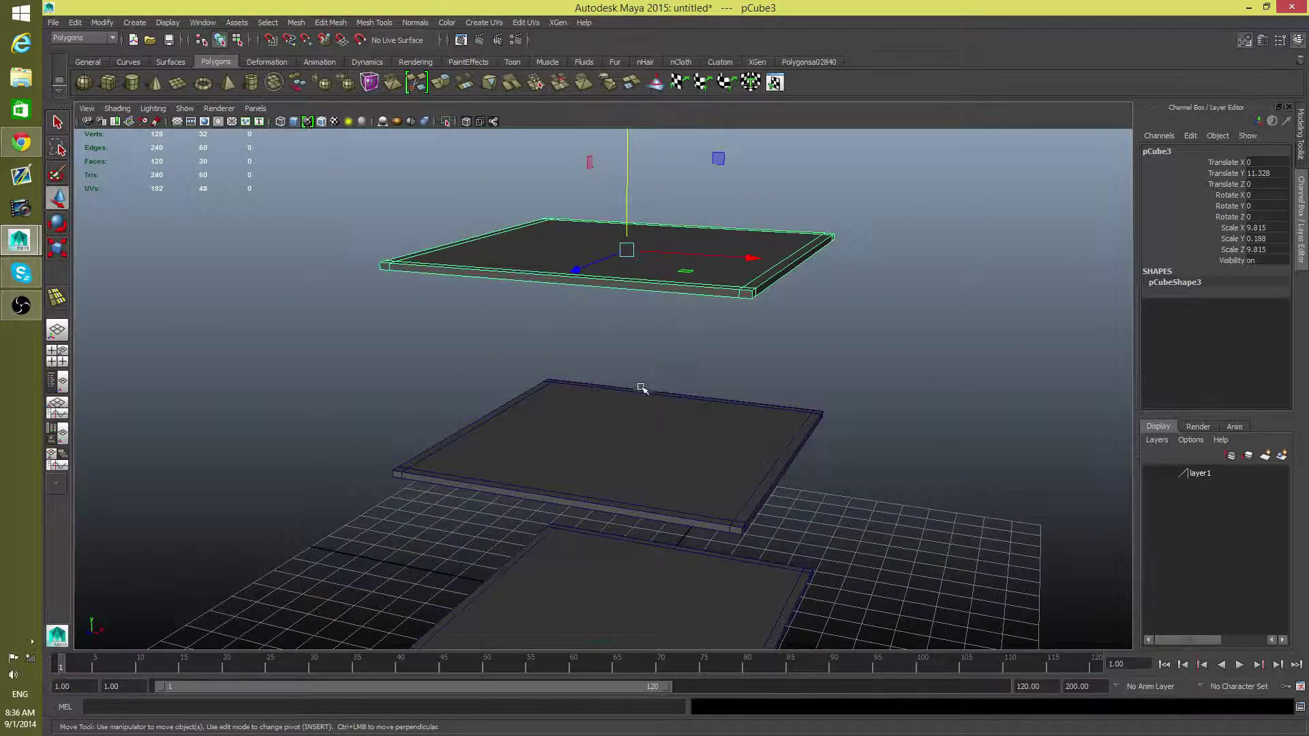
Select all the narrow border faces, corners included, around the top of the lowest slab.
alt+drag(643, 383, 688, 415)
alt+drag(605, 469, 687, 433)
right_drag(688, 433, 690, 448)
click(763, 531)
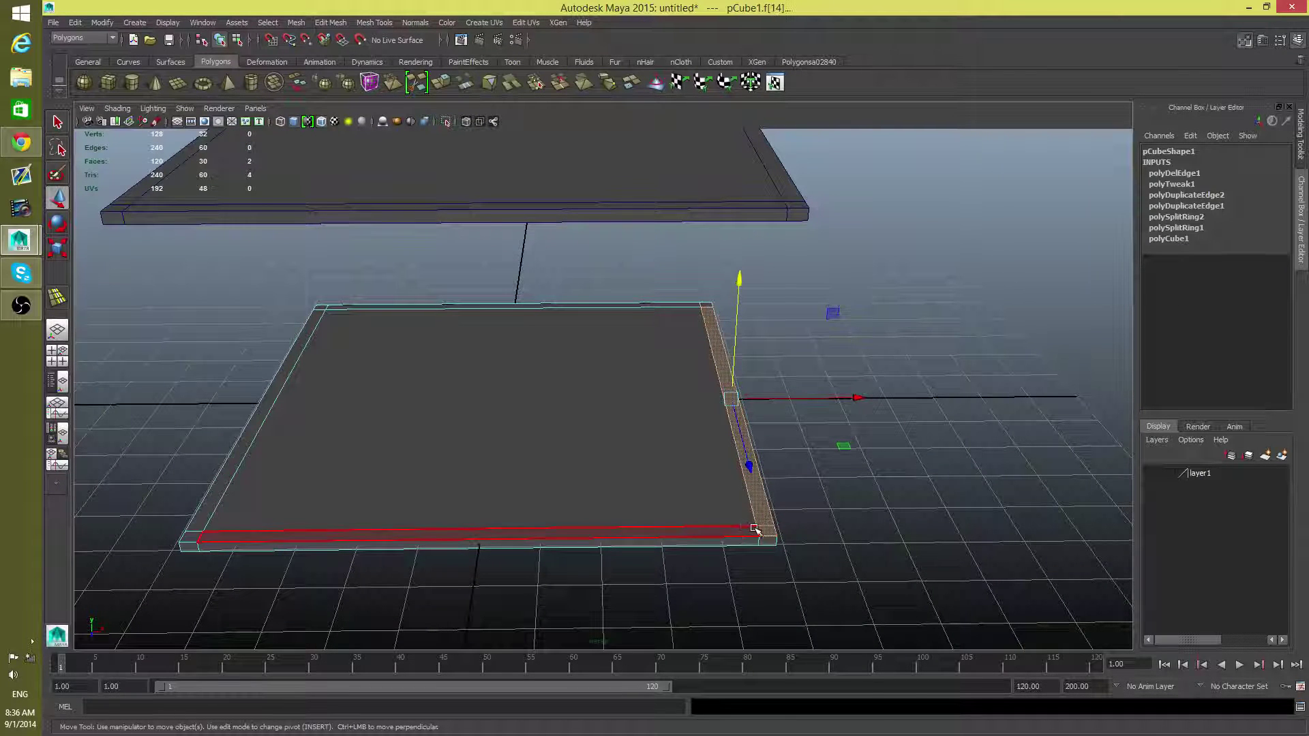
shift+click(745, 529)
click(737, 532)
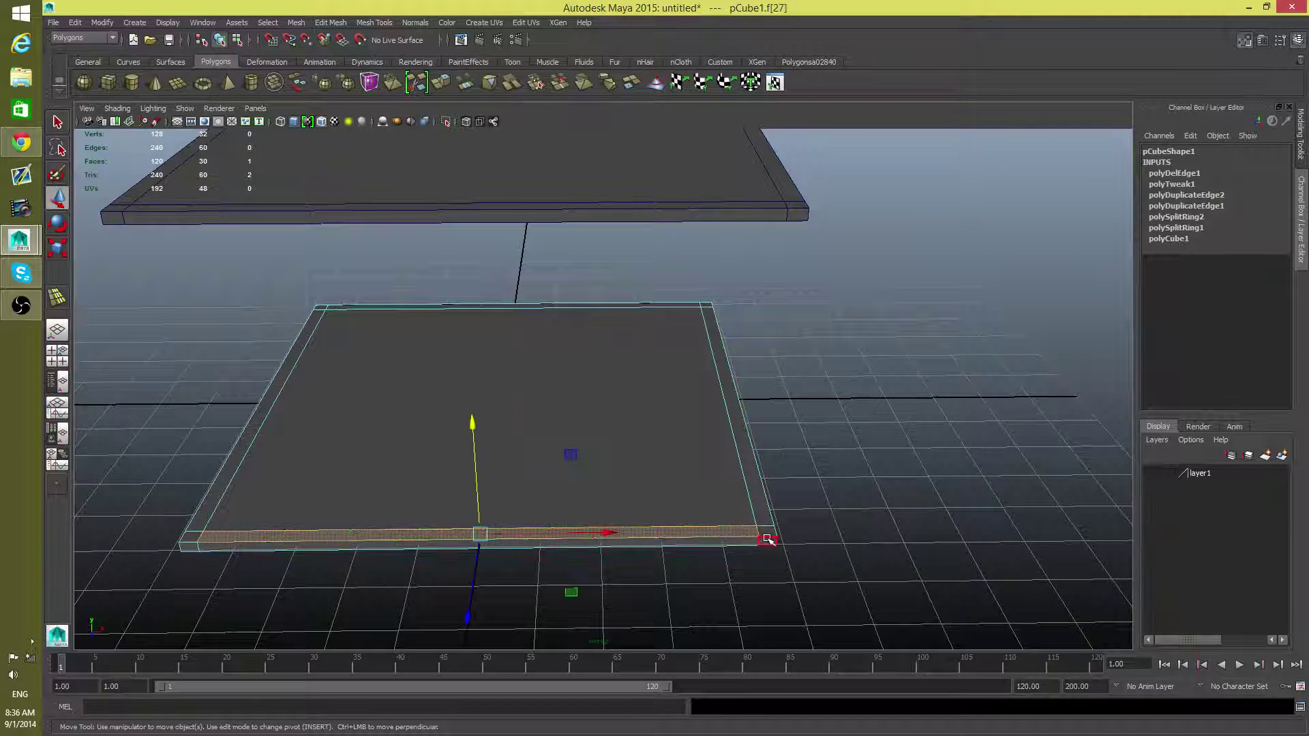
shift+click(765, 520)
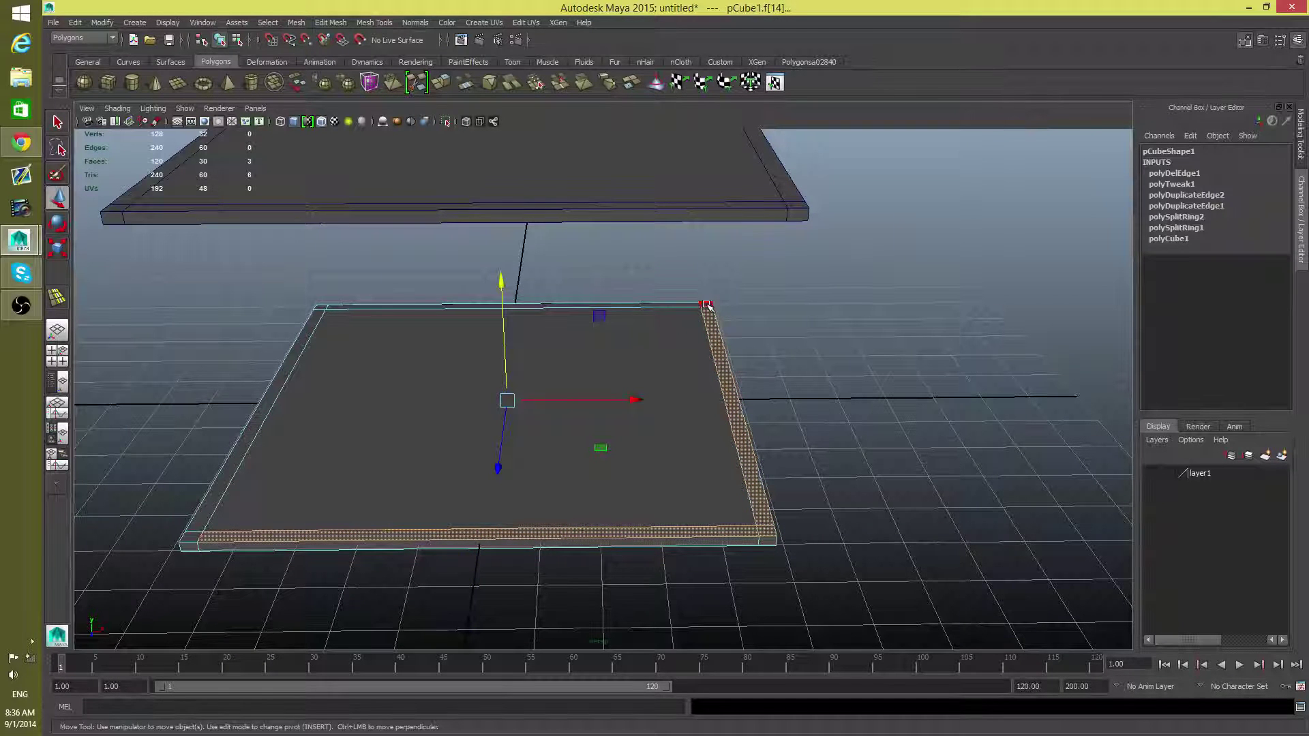
shift+click(682, 304)
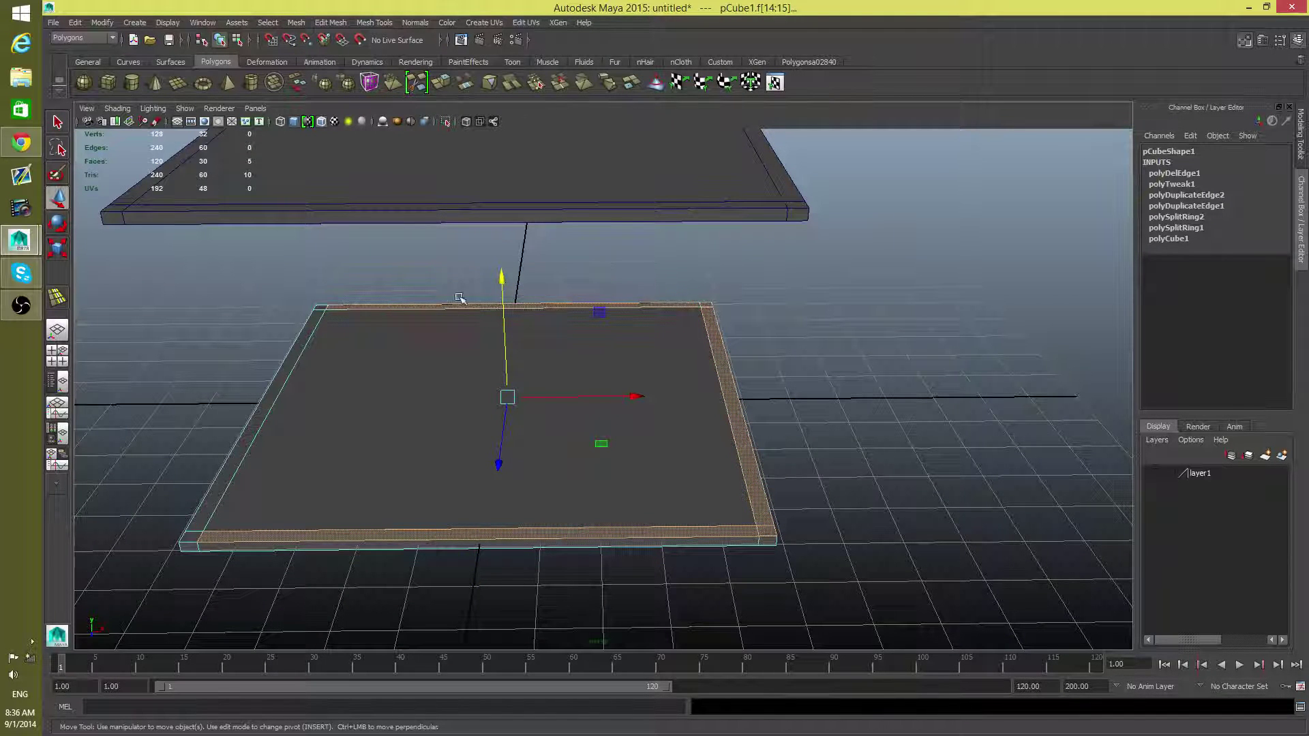
shift+click(308, 320)
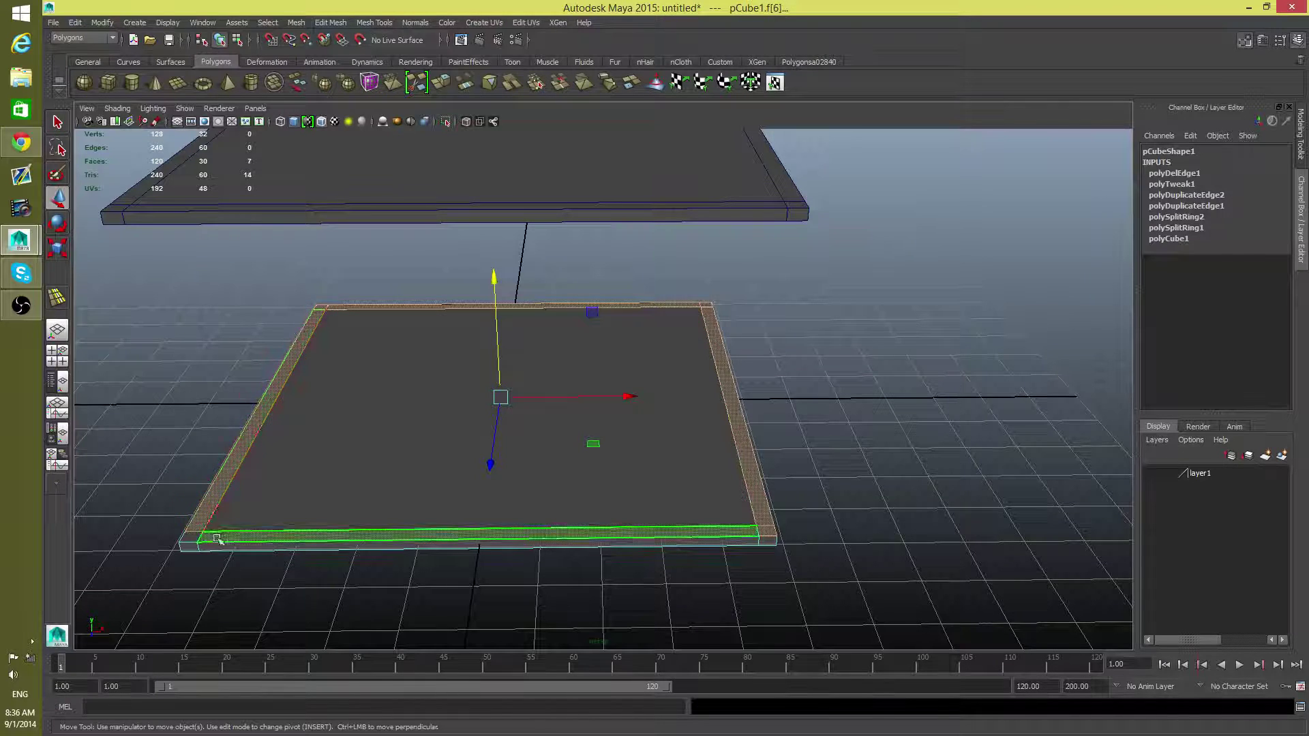
shift+click(193, 538)
alt+drag(293, 549, 318, 520)
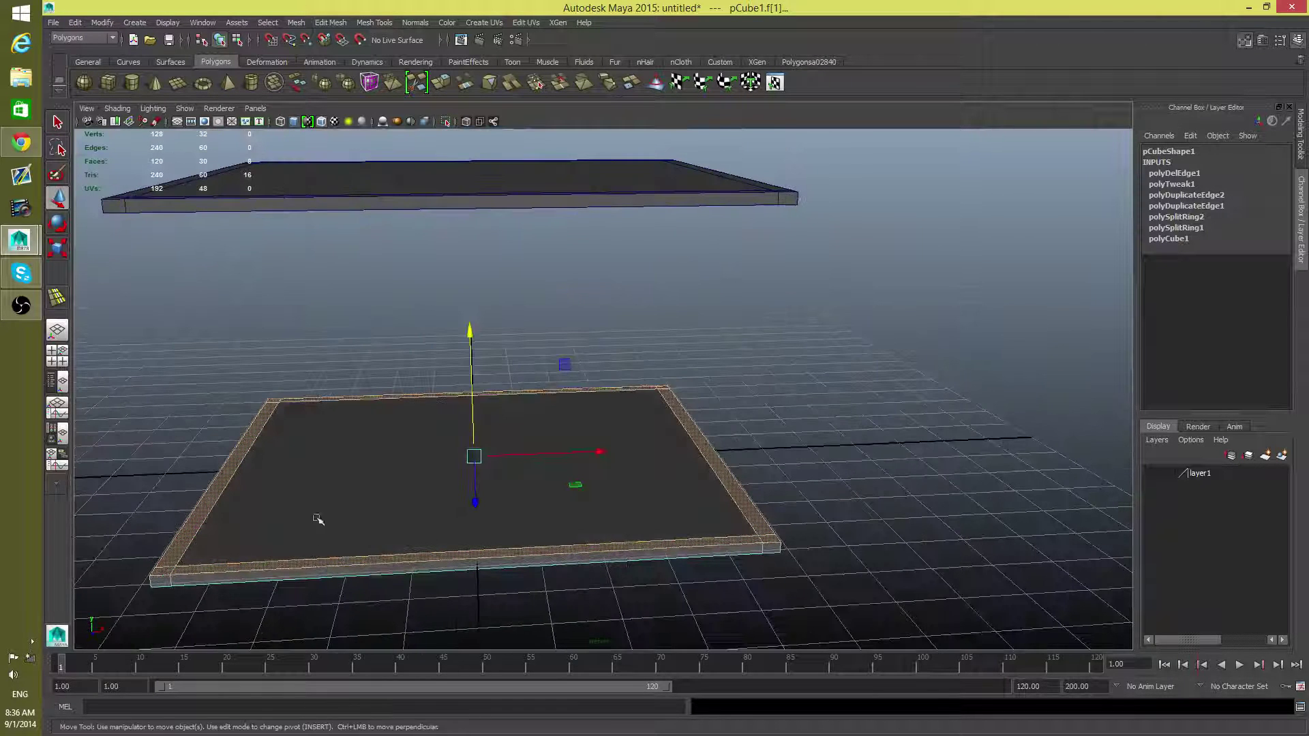
Extrude the selected border faces upward to form ground-floor walls reaching almost to the middle slab.
click(444, 81)
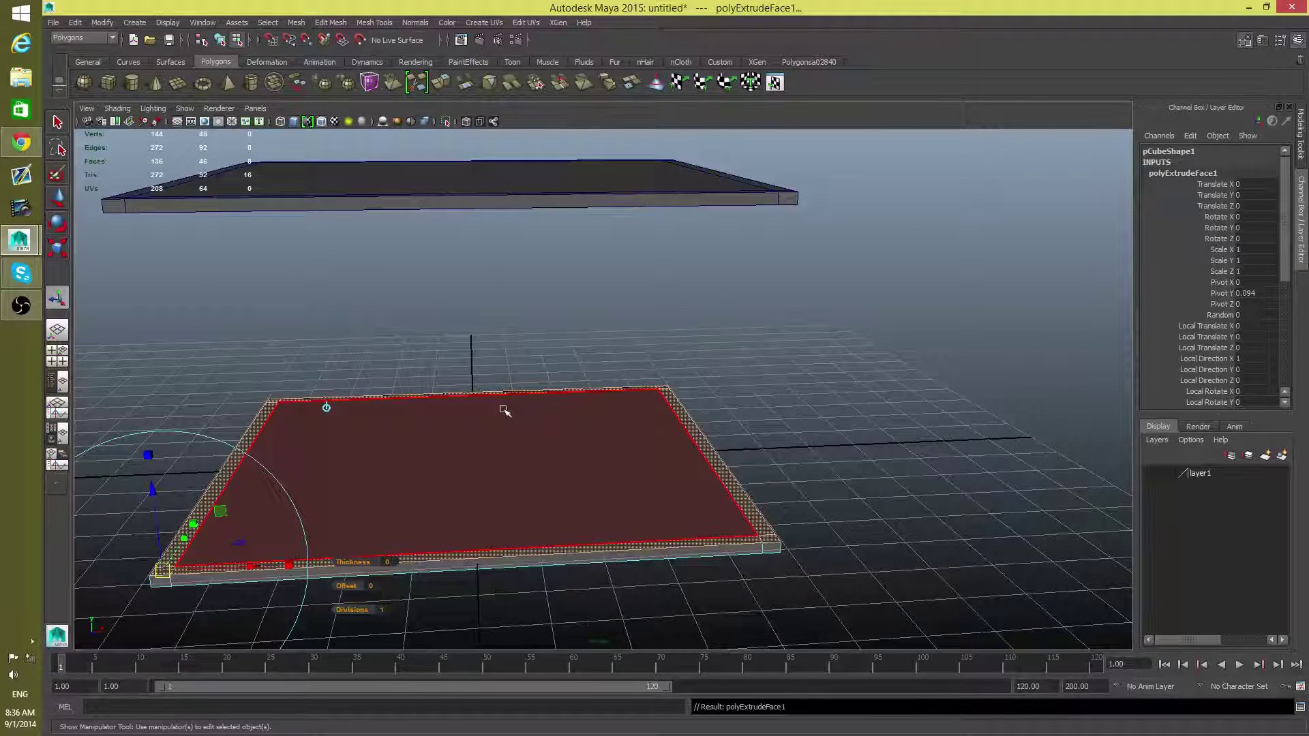
drag(470, 330, 437, 64)
key(w)
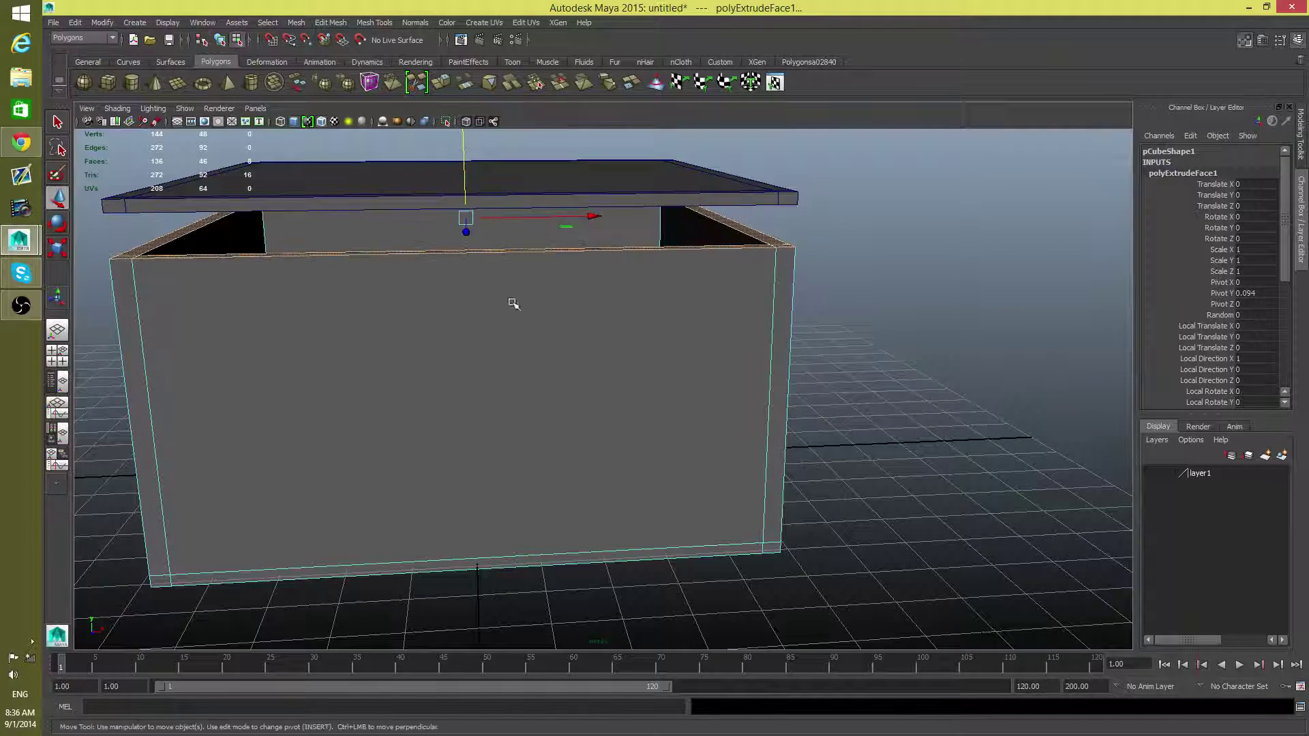
Raise the top faces of the walls and vertex-snap them to the underside of the middle slab.
alt+drag(514, 295, 555, 482)
scroll(555, 477, up, 5)
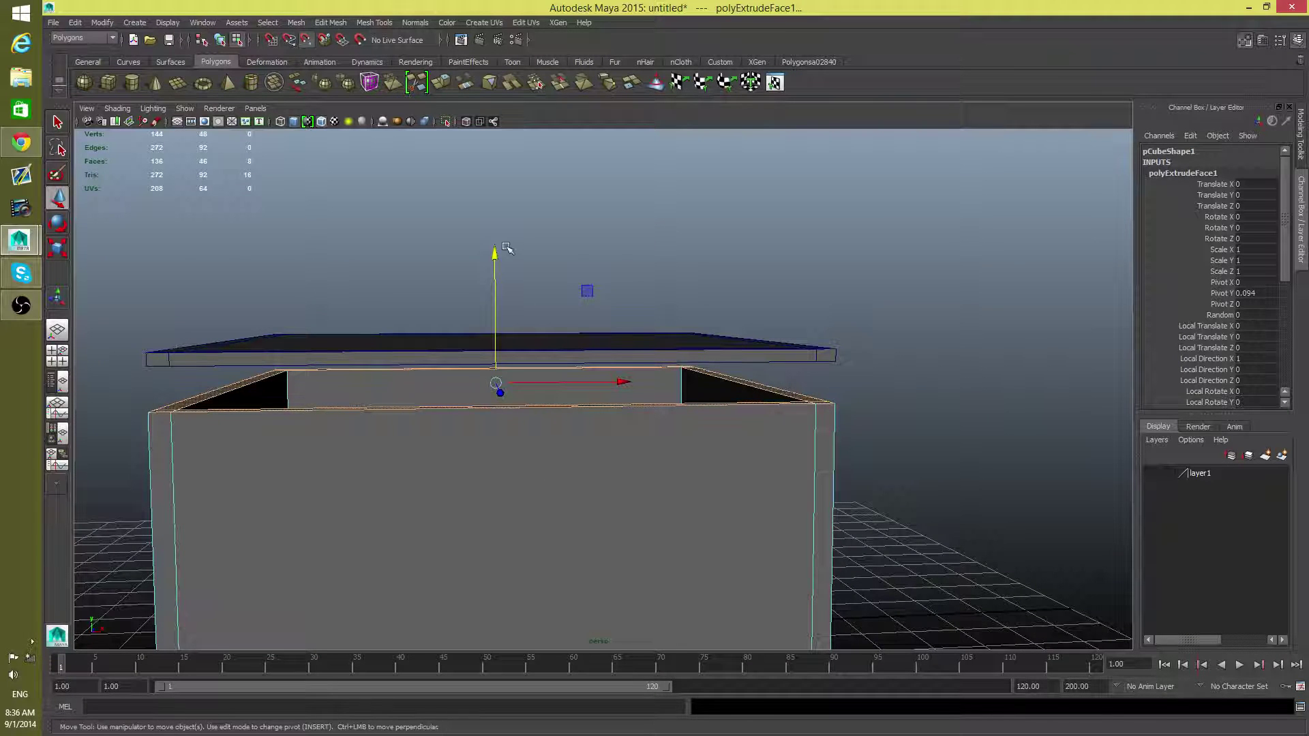
drag(499, 254, 499, 211)
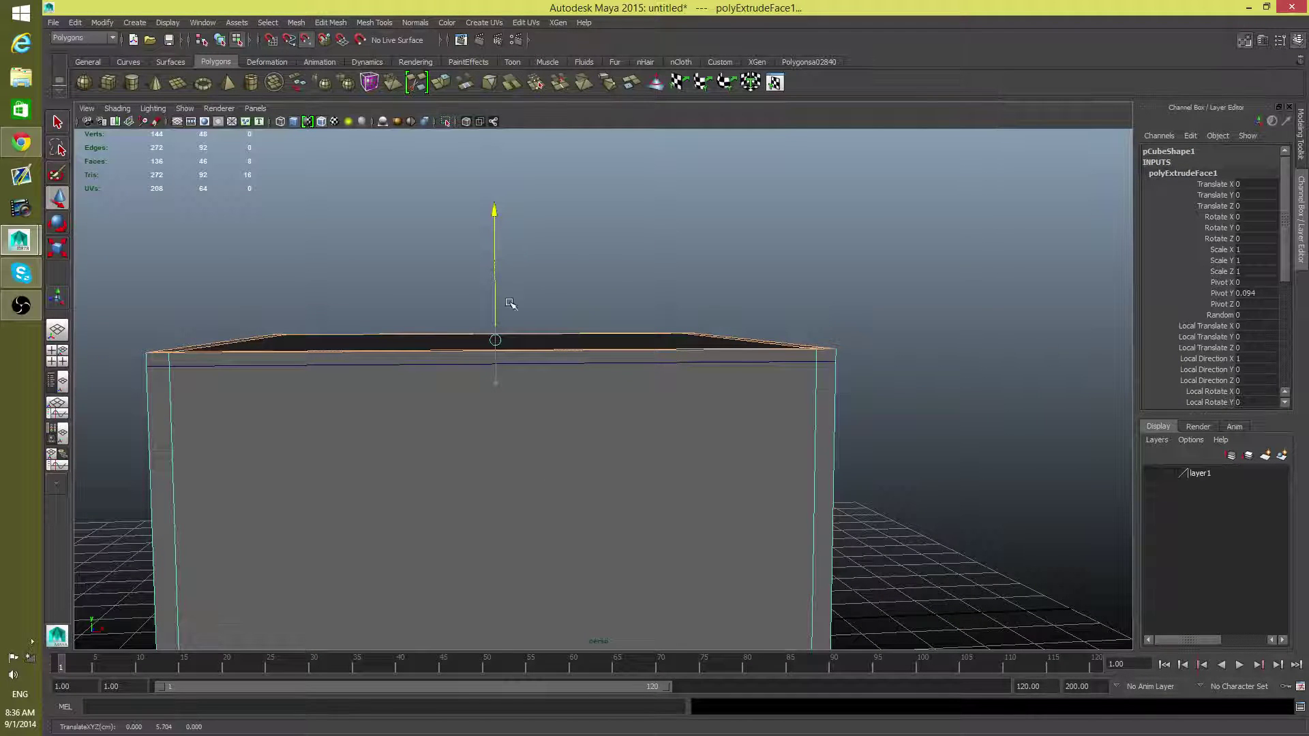
drag(510, 303, 508, 313)
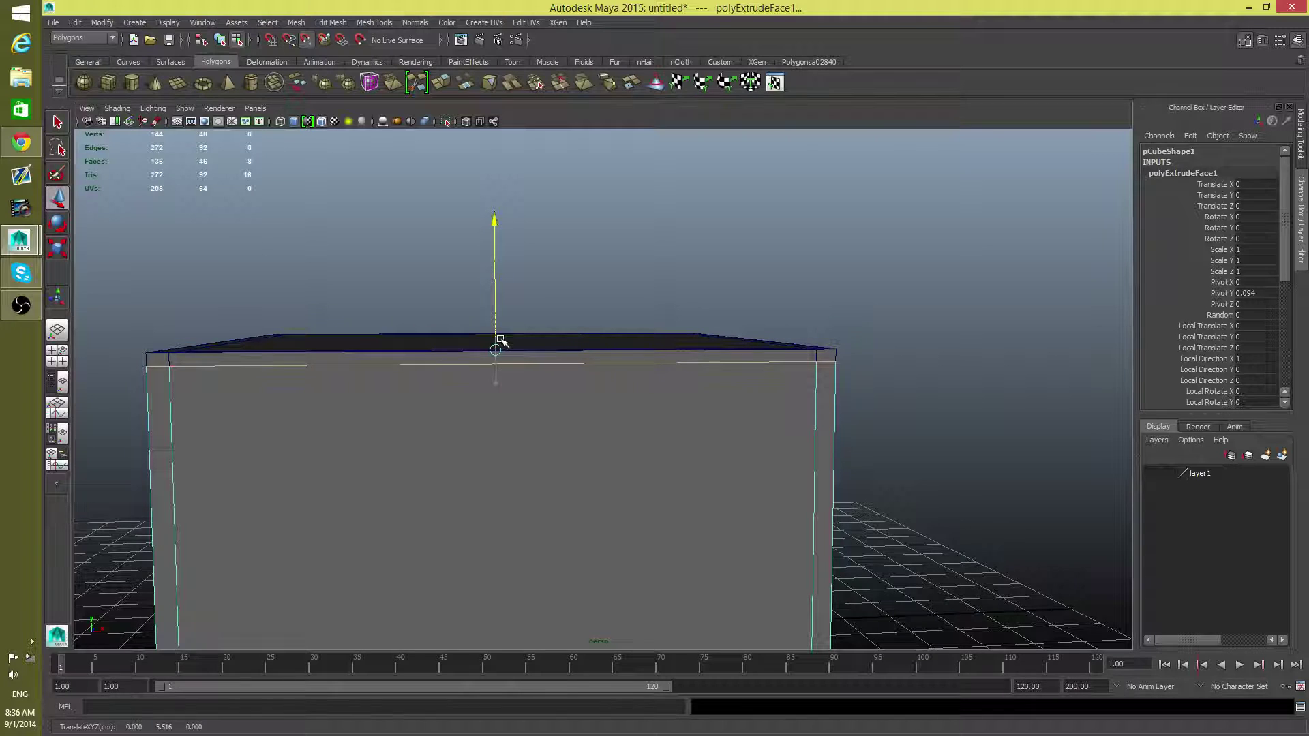
drag(500, 339, 506, 344)
alt+drag(733, 399, 661, 384)
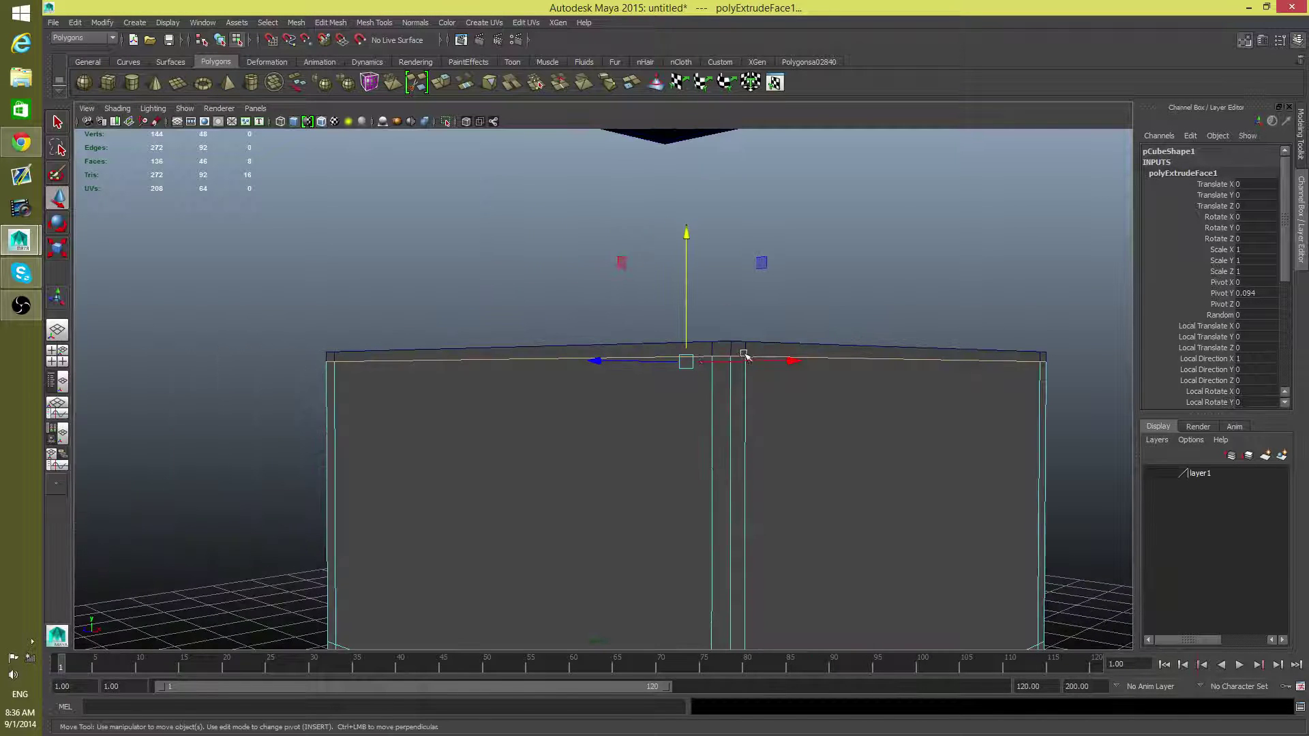
key(f)
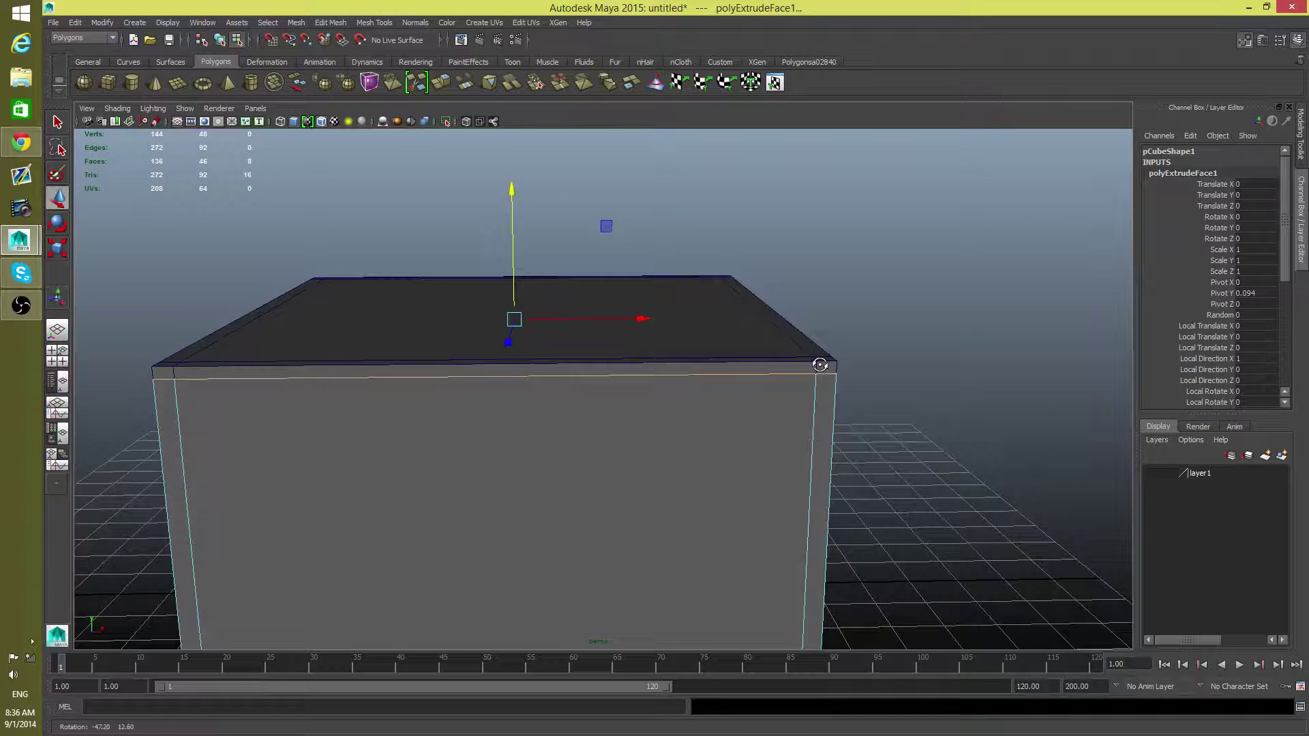
alt+drag(743, 351, 750, 380)
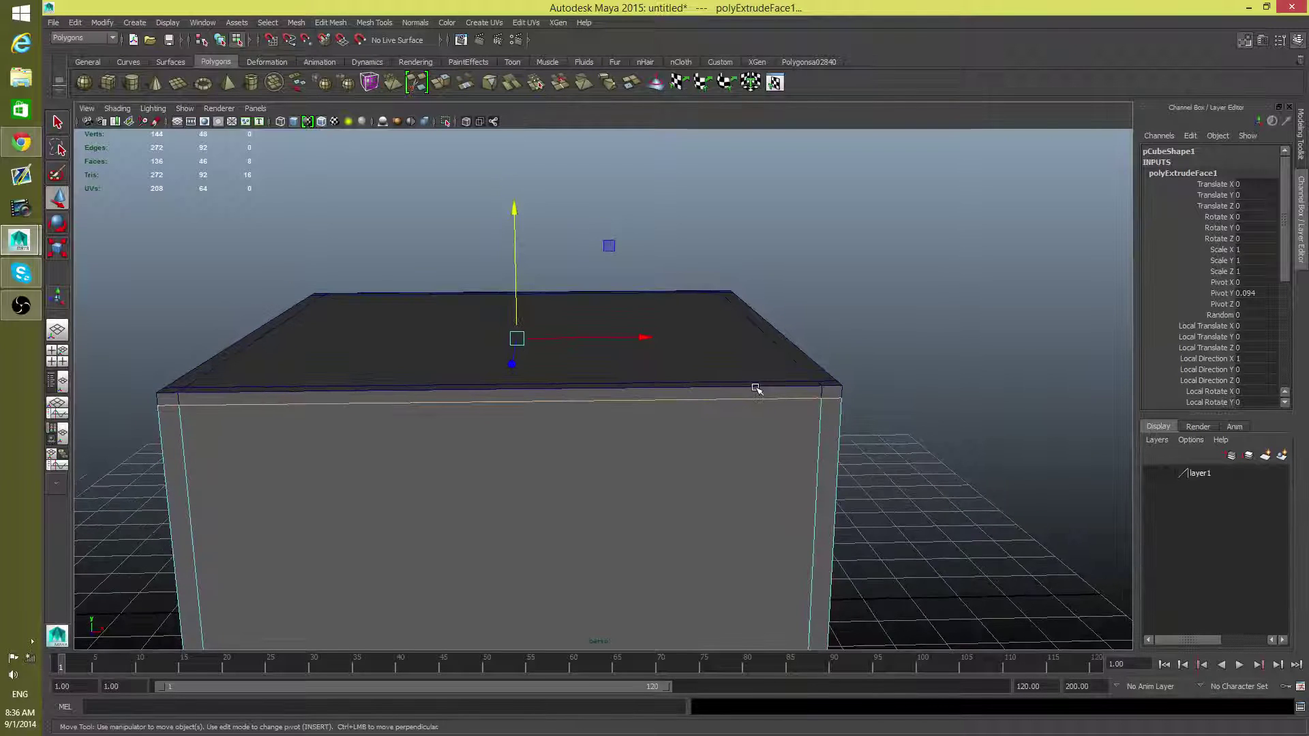
alt+right_drag(764, 432, 768, 477)
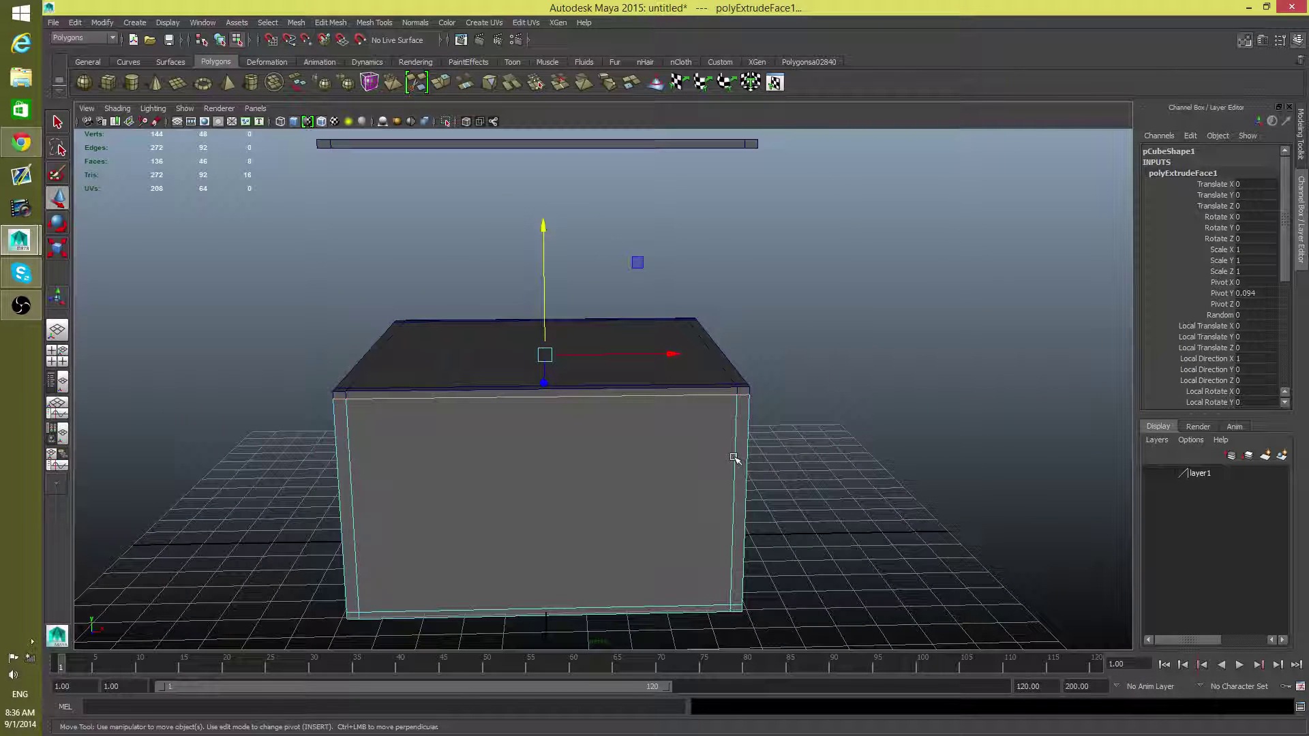
Return to object selection and move the middle slab sideways along X, clear of the walls.
key(F8)
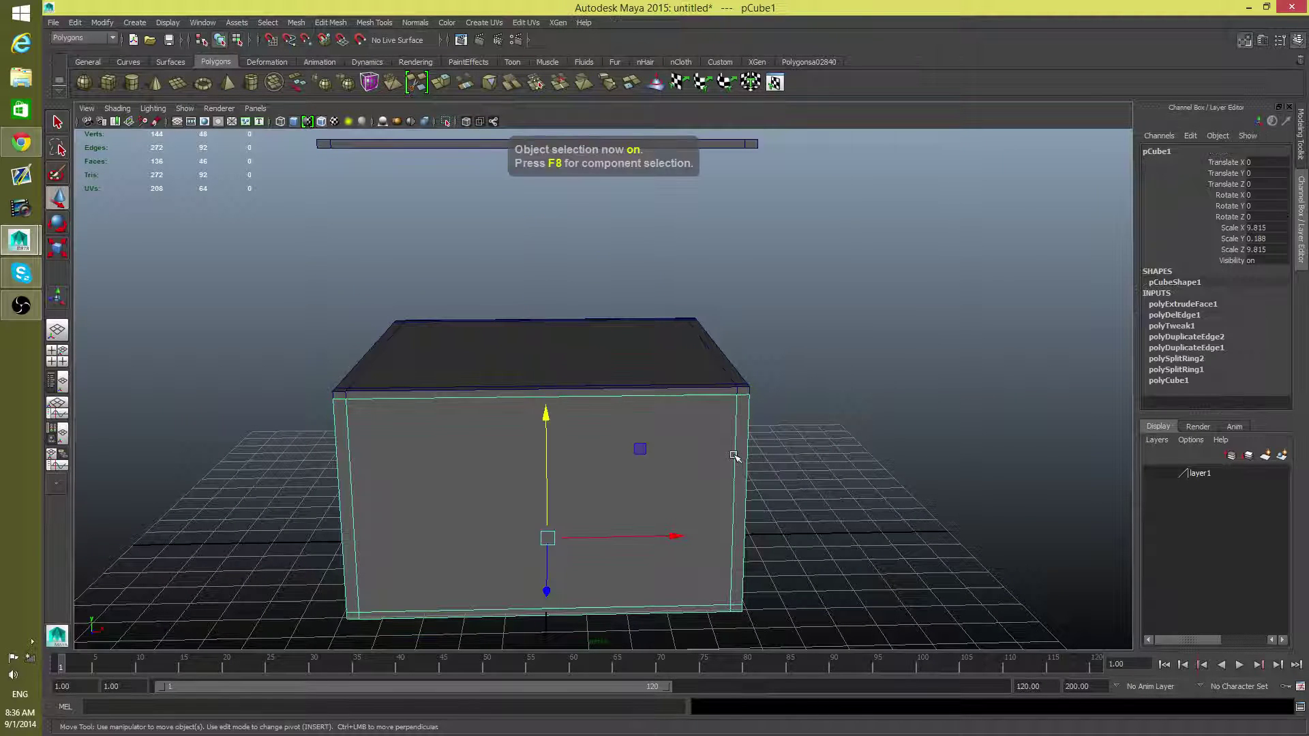
click(682, 364)
drag(671, 351, 306, 351)
Duplicate the ground-floor wall box and raise the copy to Translate Y 5.516 with vertex snapping.
click(482, 479)
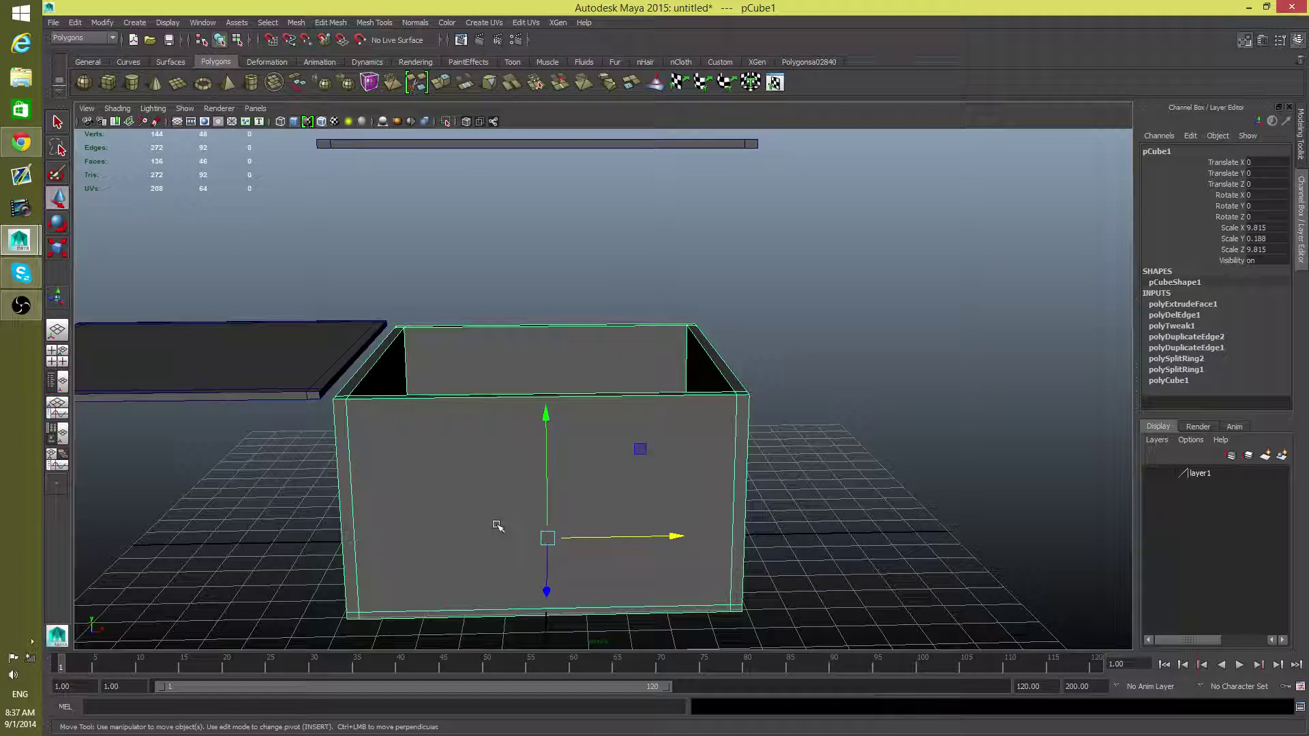
key(ctrl+d)
key(v)
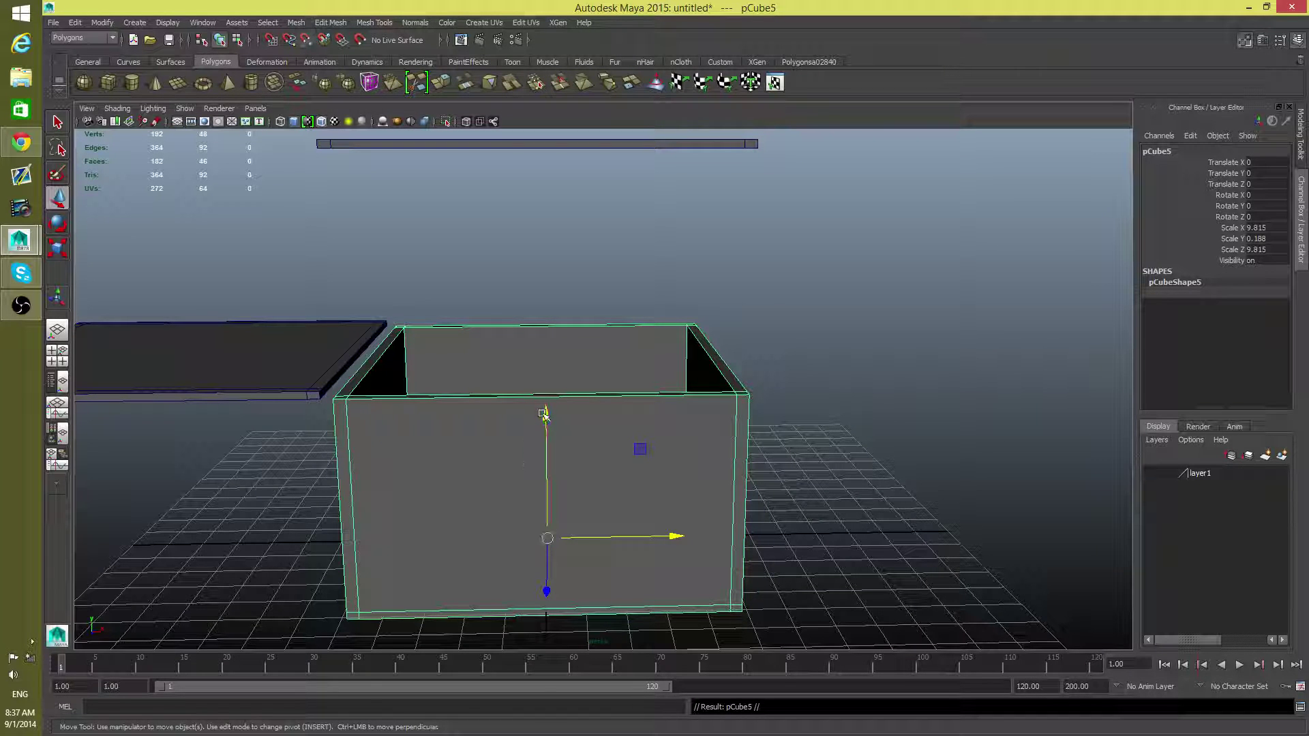
drag(543, 414, 554, 326)
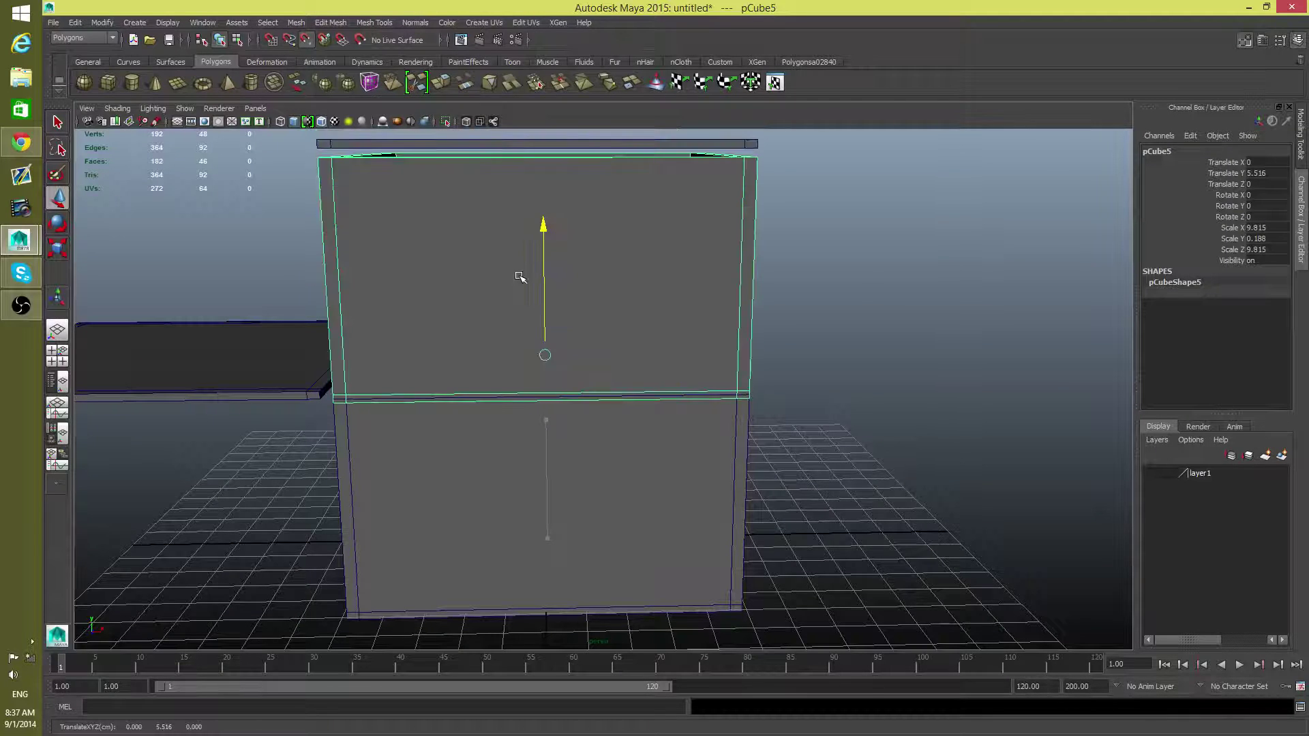
Try to vertex-snap the upper wall box vertically so its base meets the top of the lower walls.
alt+drag(519, 276, 593, 320)
alt+right_drag(593, 320, 608, 435)
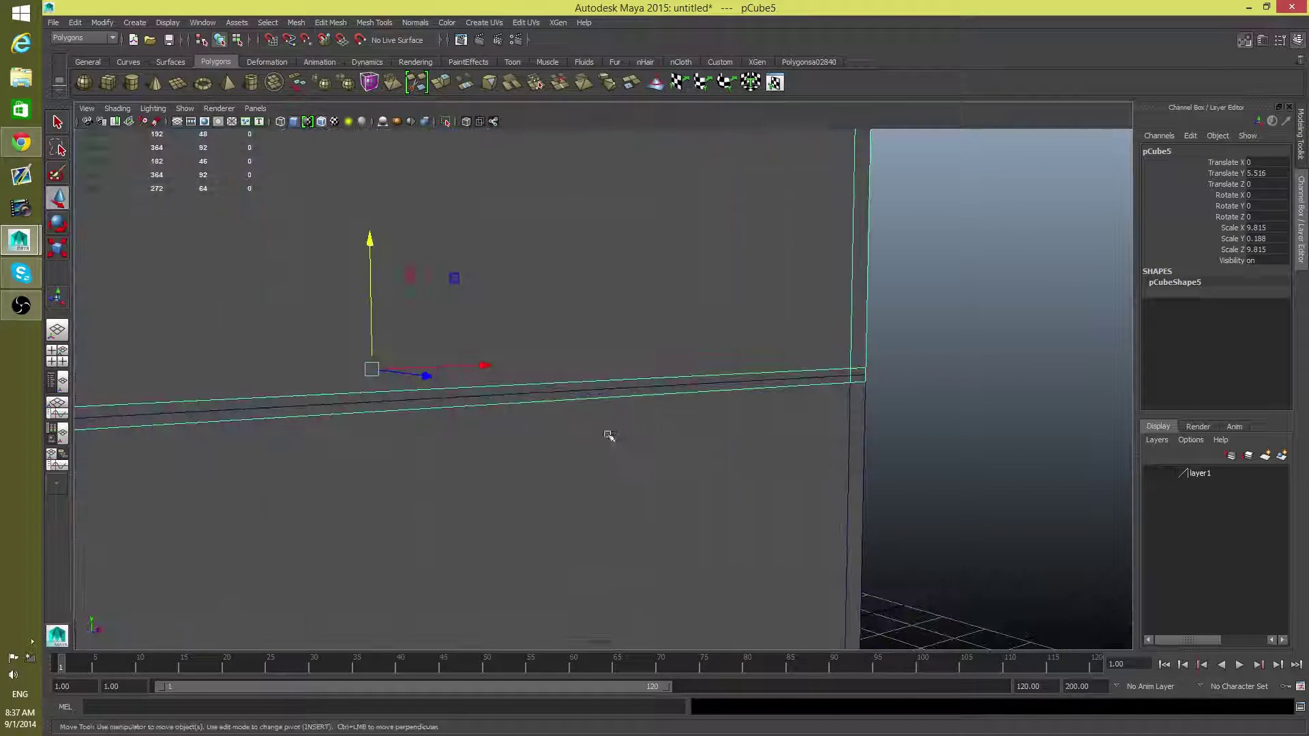
alt+drag(609, 435, 538, 438)
key(v)
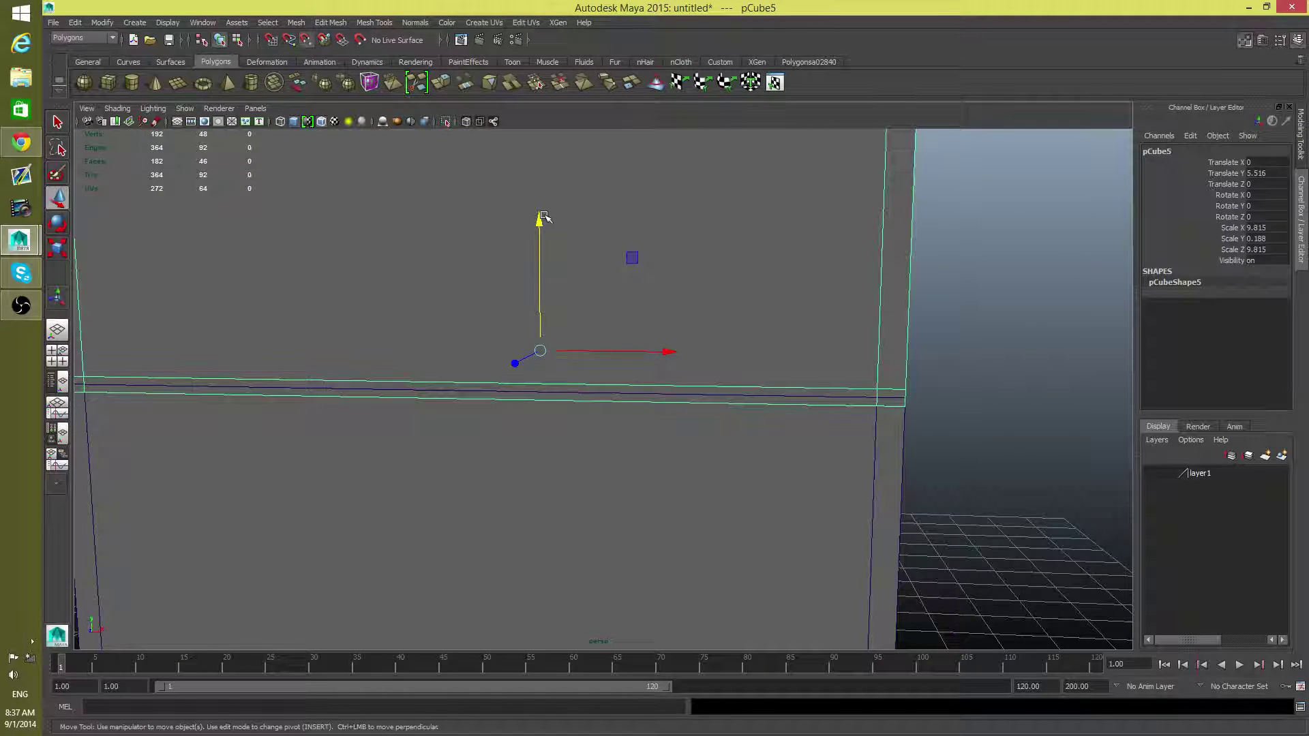
drag(538, 219, 538, 219)
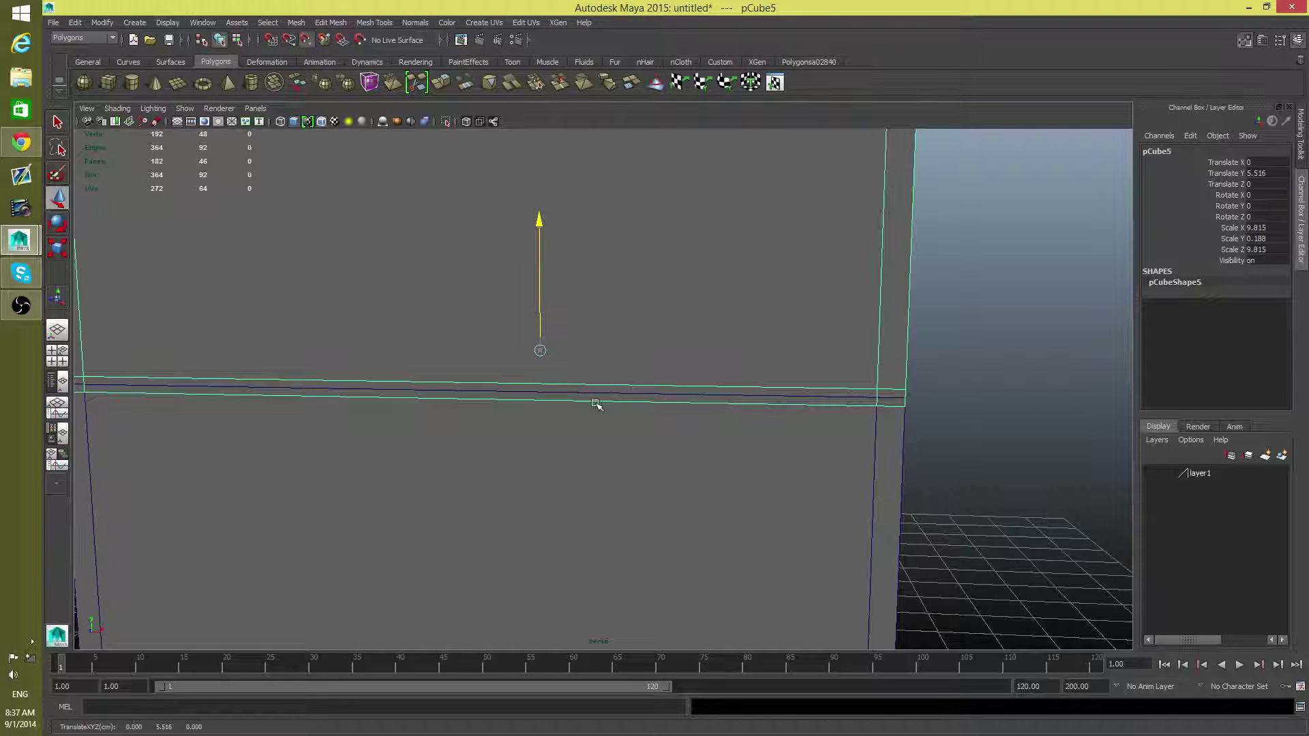
mouse_move(591, 389)
mouse_down()
mouse_move(874, 430)
mouse_move(740, 467)
mouse_move(720, 491)
mouse_move(750, 459)
mouse_move(648, 456)
mouse_move(582, 388)
mouse_up()
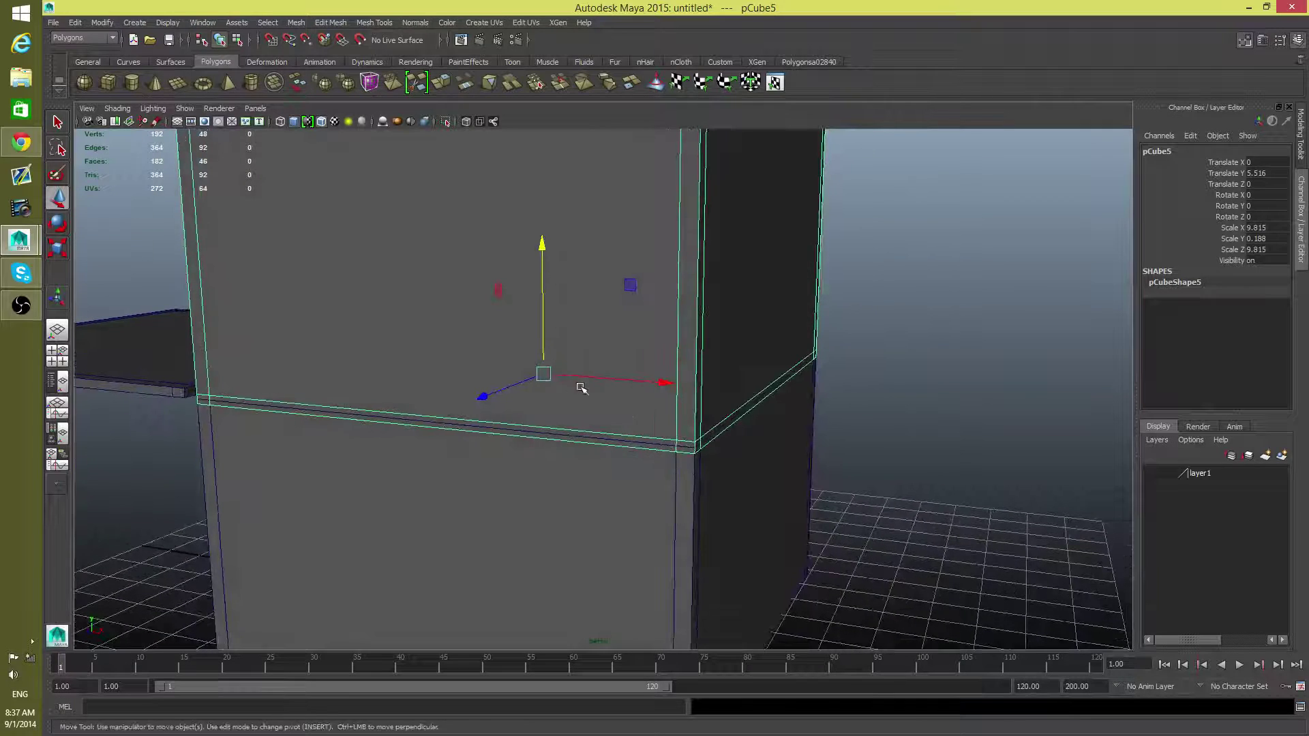
Move the upper wall box's pivot to its bottom outer corner with vertex snapping.
key(Insert)
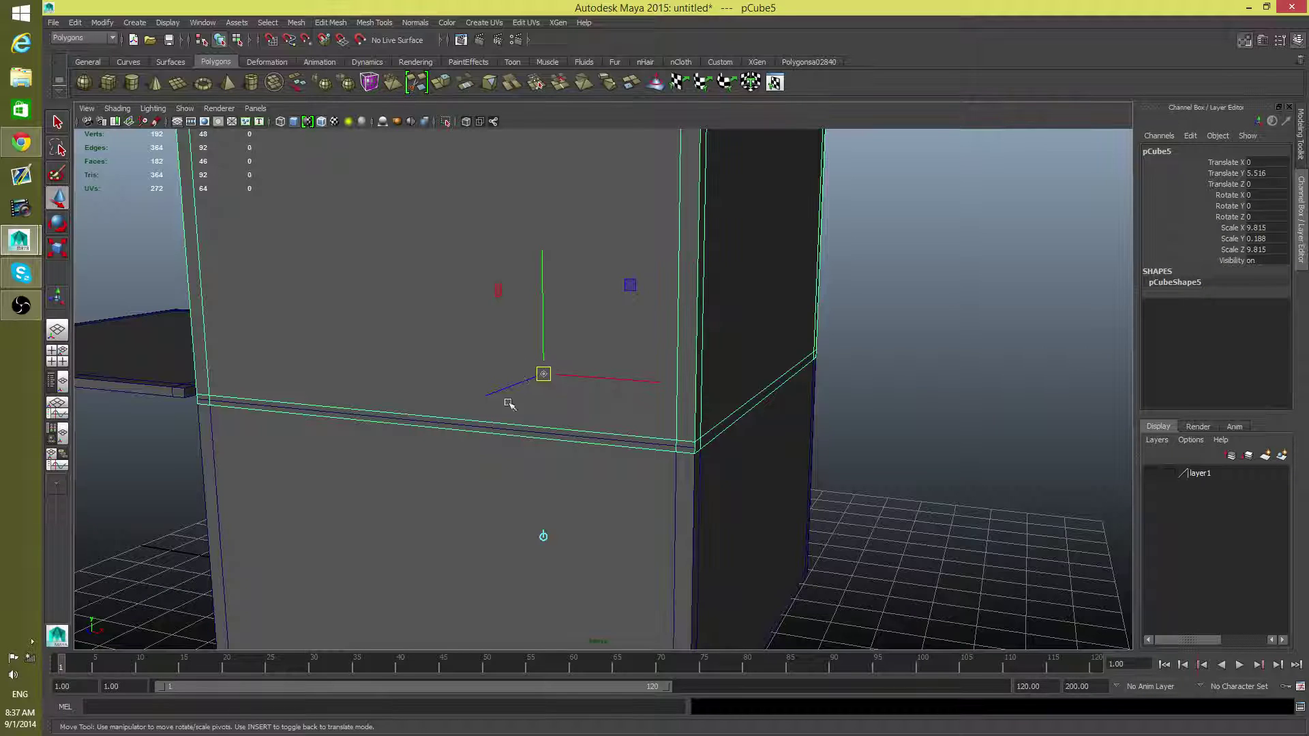
key(v)
drag(543, 374, 693, 455)
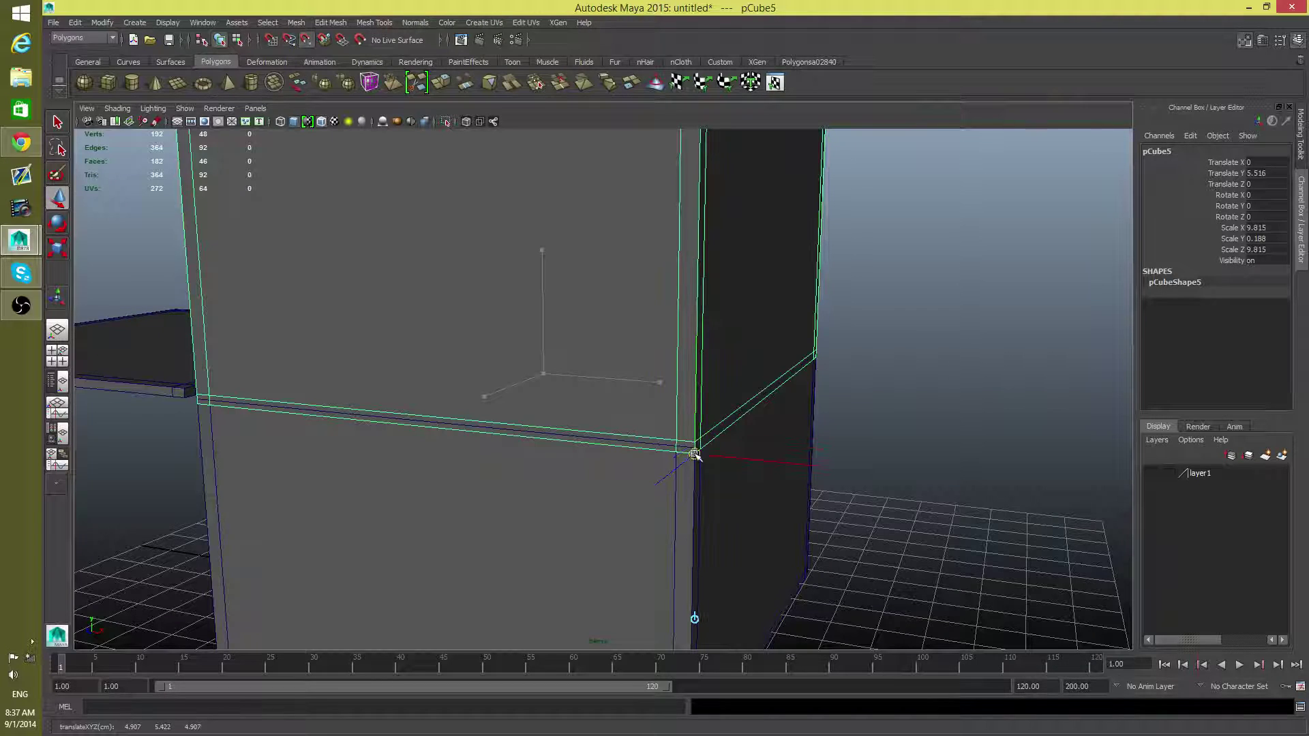
key(Insert)
Snap the upper wall box onto the top of the lower walls at Translate Y 5.61.
alt+drag(718, 510, 693, 494)
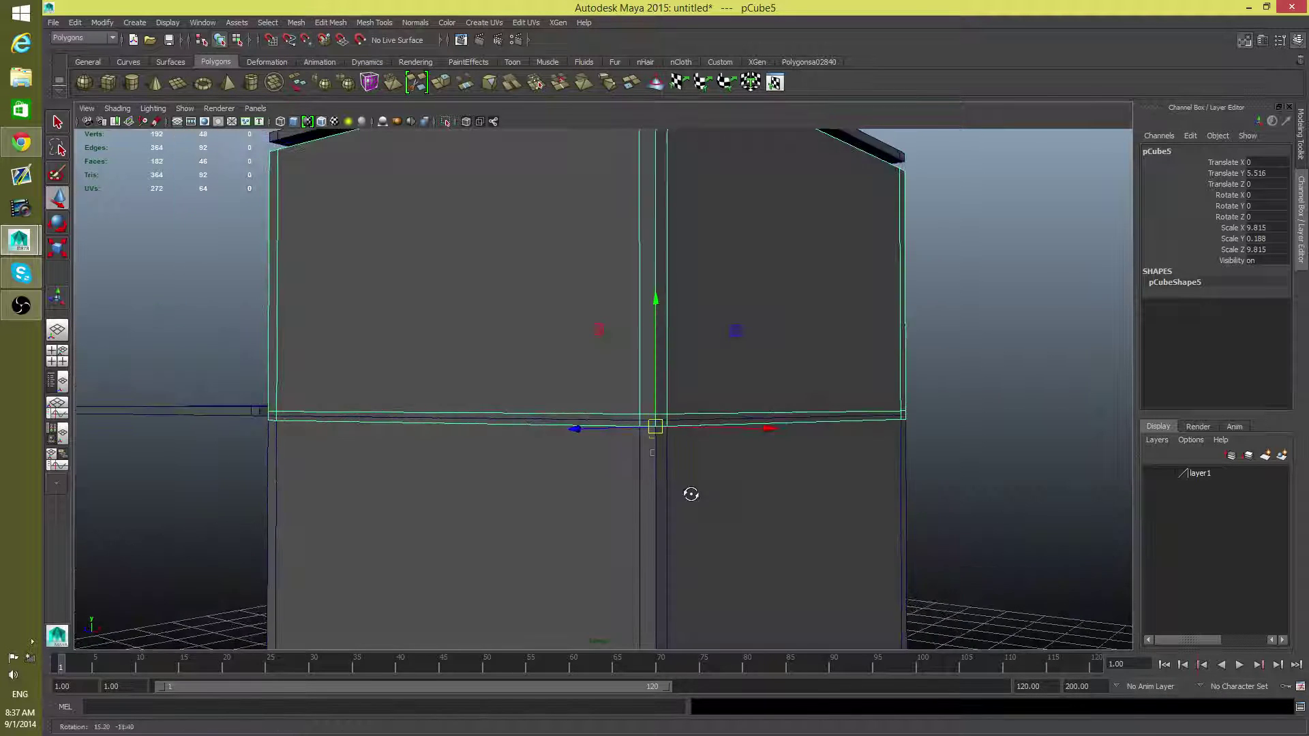
alt+right_drag(692, 493, 695, 453)
alt+drag(693, 454, 695, 520)
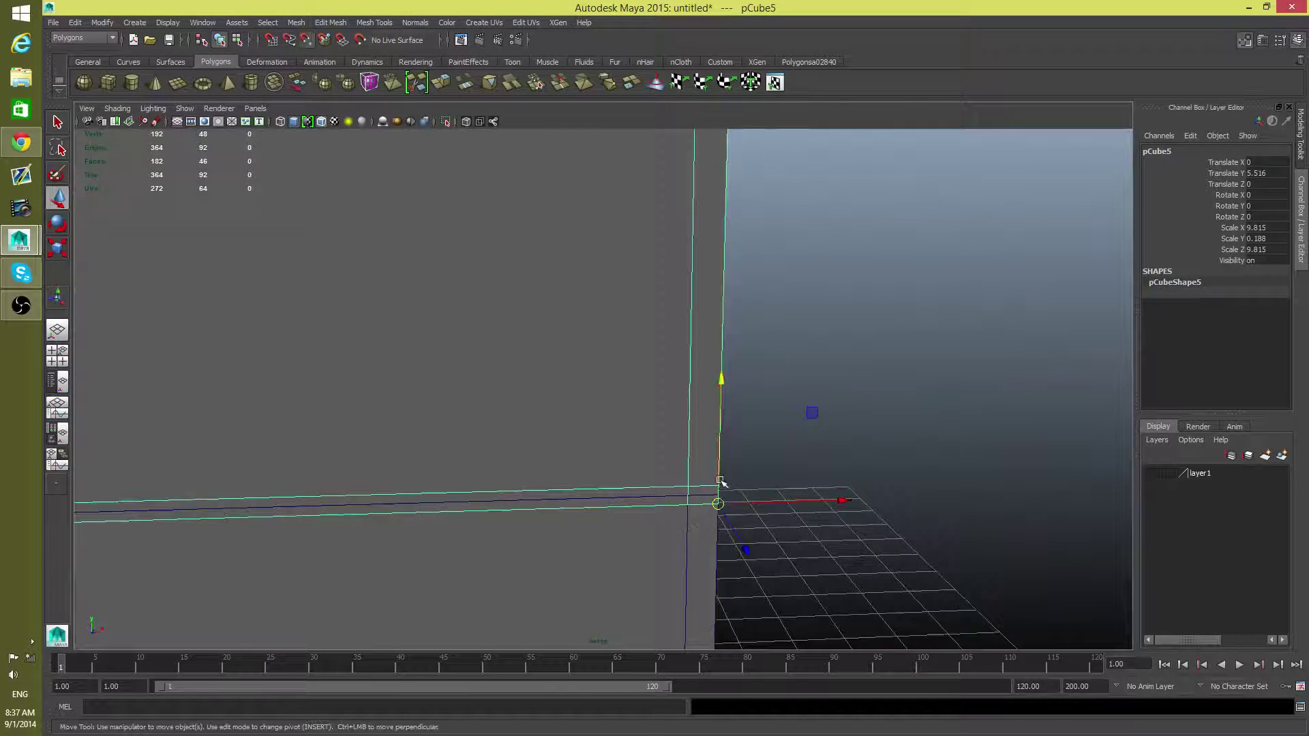
drag(720, 380, 721, 374)
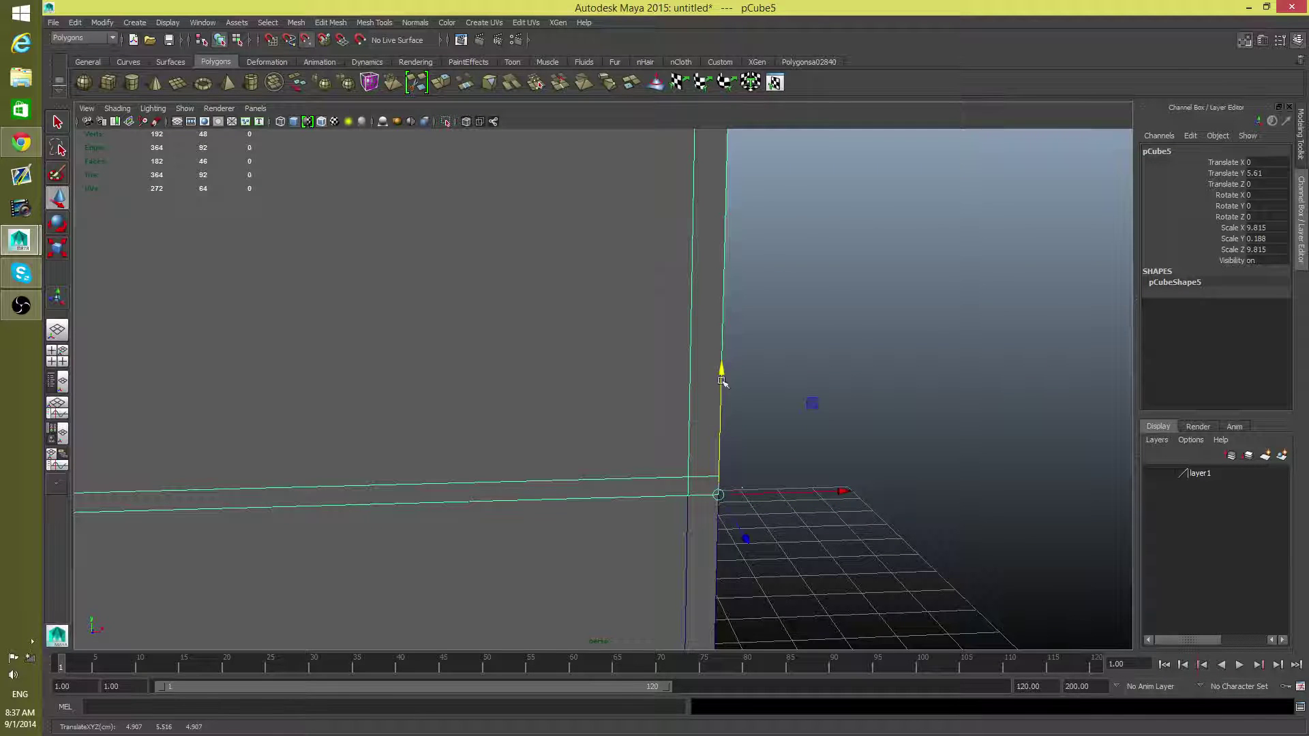
alt+drag(782, 502, 579, 481)
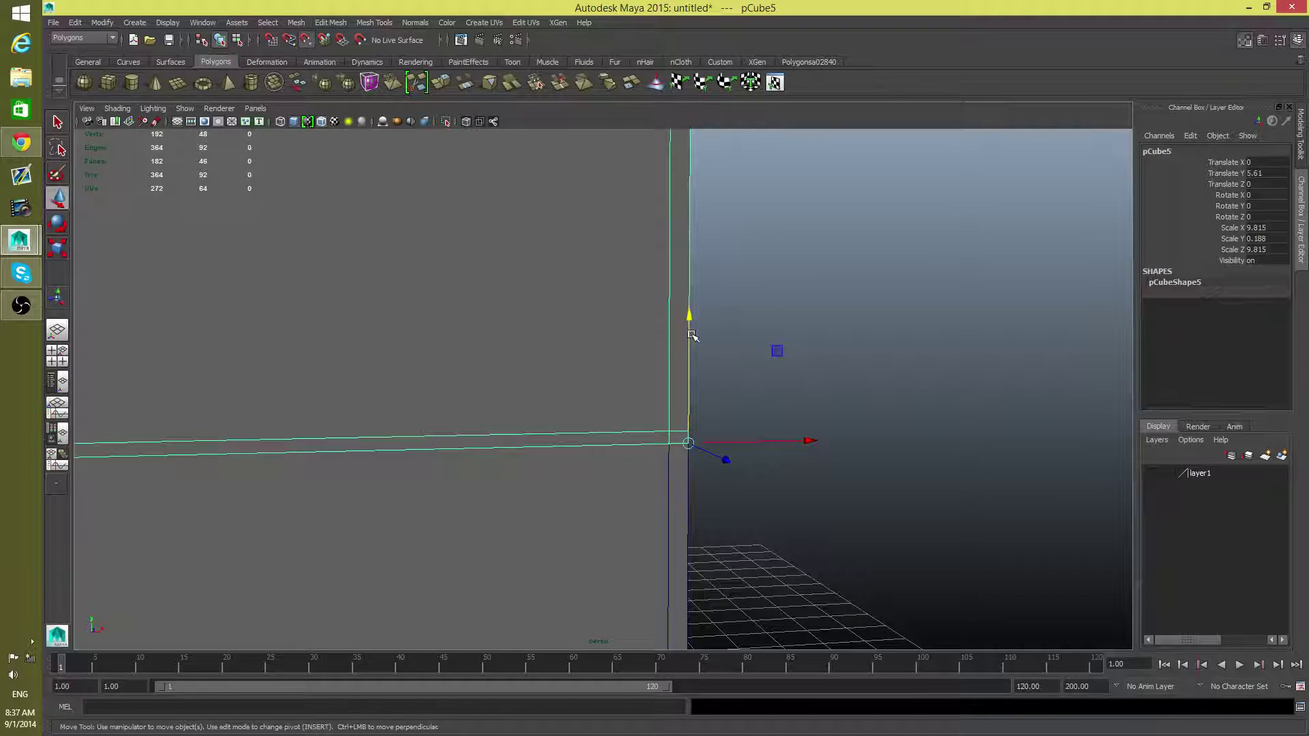
Move the spare slab beside the house farther away along X to Translate X -17.743.
alt+drag(687, 443, 278, 502)
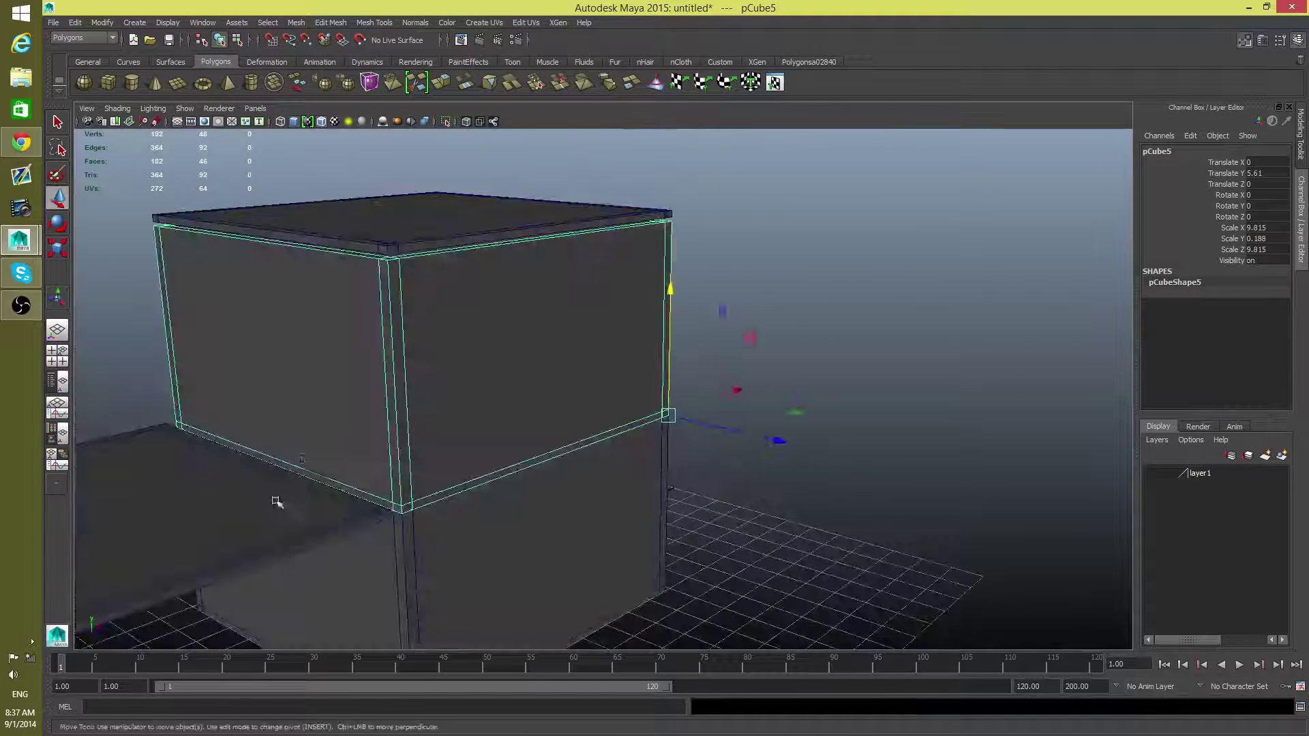
click(278, 502)
alt+drag(476, 526, 465, 516)
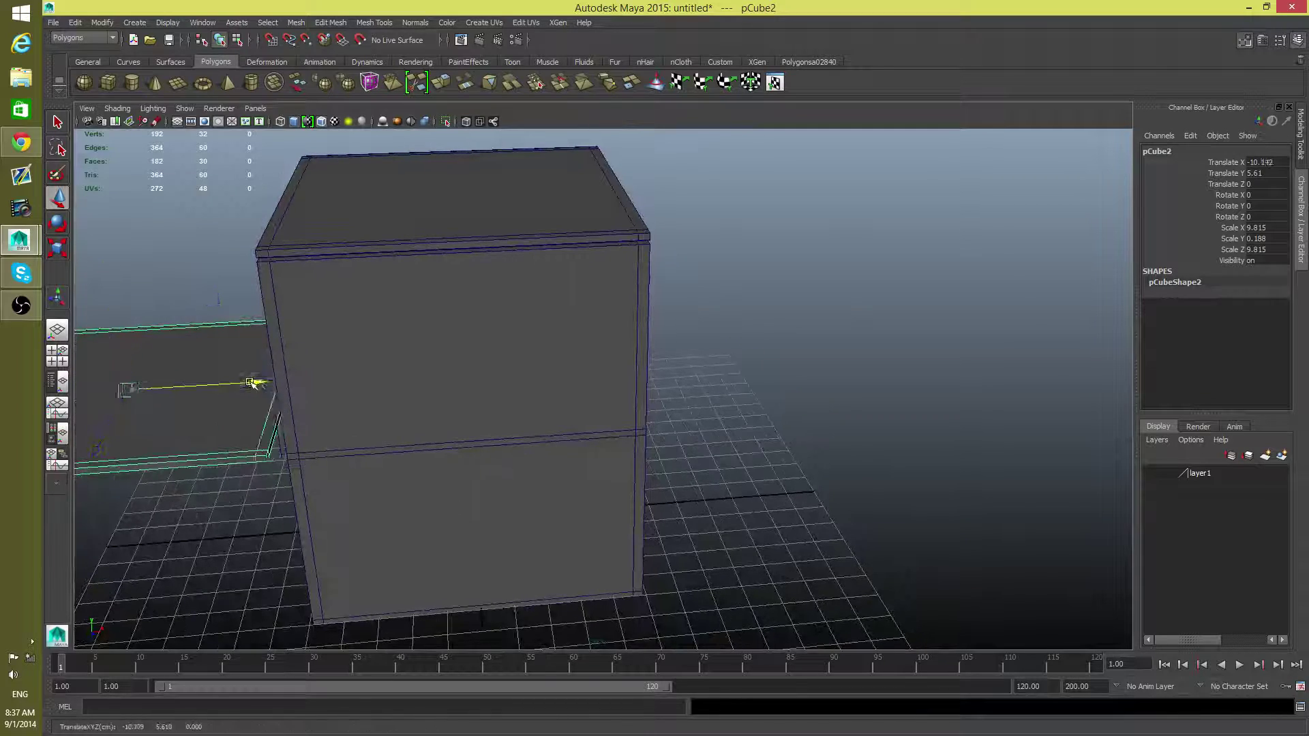
drag(261, 382, 102, 385)
alt+drag(330, 450, 497, 436)
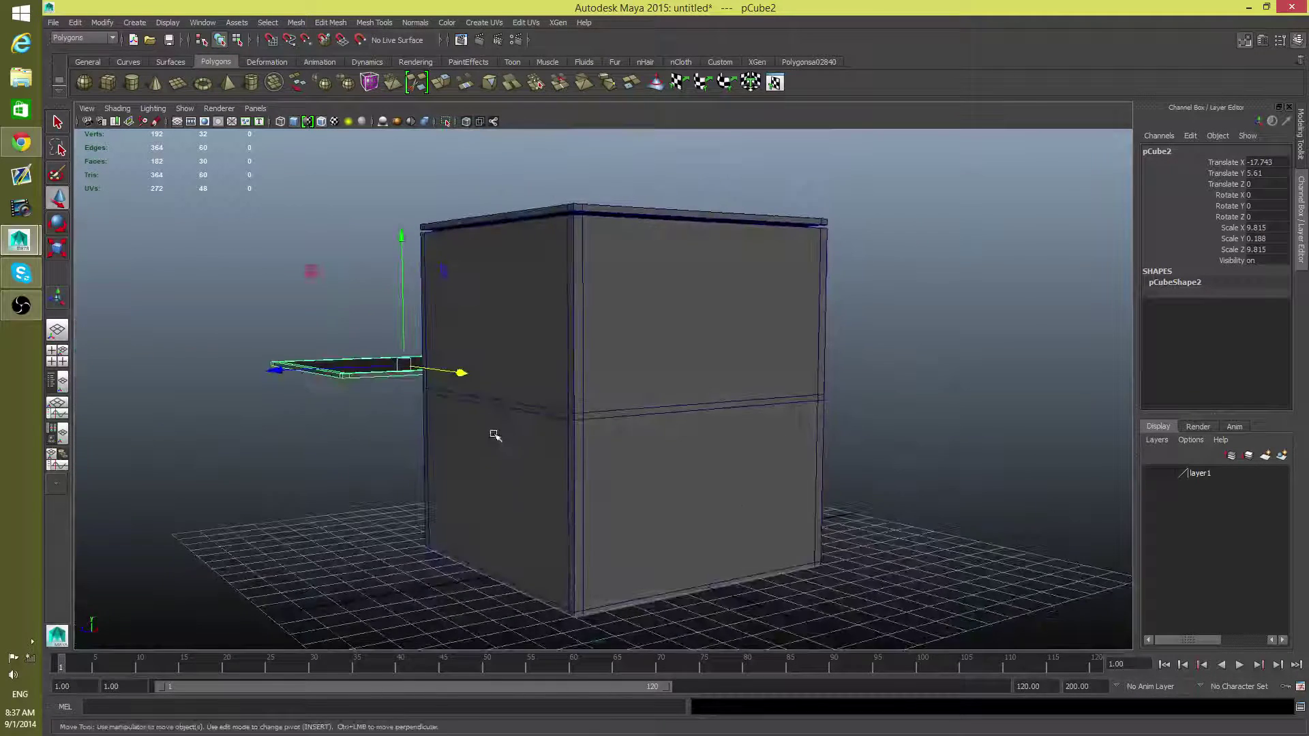
Examine the seam between the upper and lower wall boxes, selecting each box in turn.
alt+right_drag(497, 435, 730, 500)
alt+middle_drag(730, 499, 730, 529)
alt+right_drag(730, 529, 534, 517)
alt+middle_drag(535, 517, 517, 418)
alt+drag(517, 418, 559, 407)
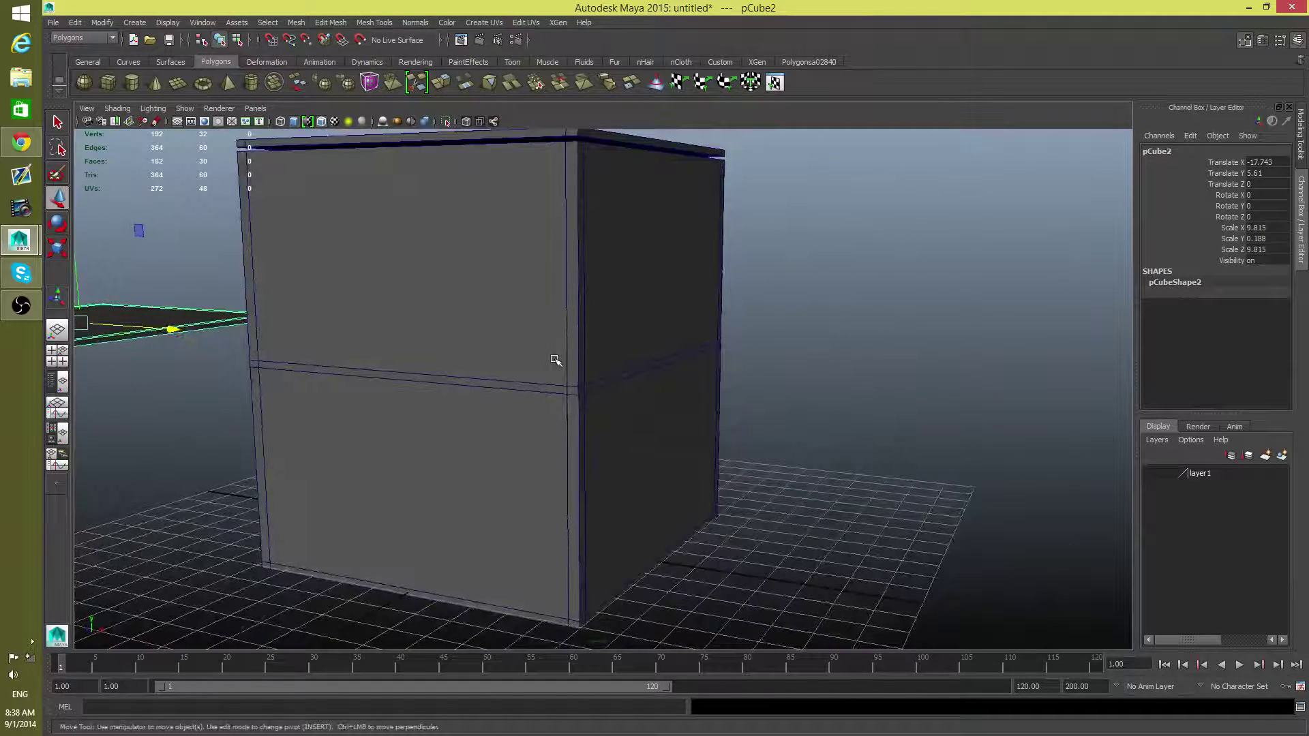
click(585, 397)
click(572, 442)
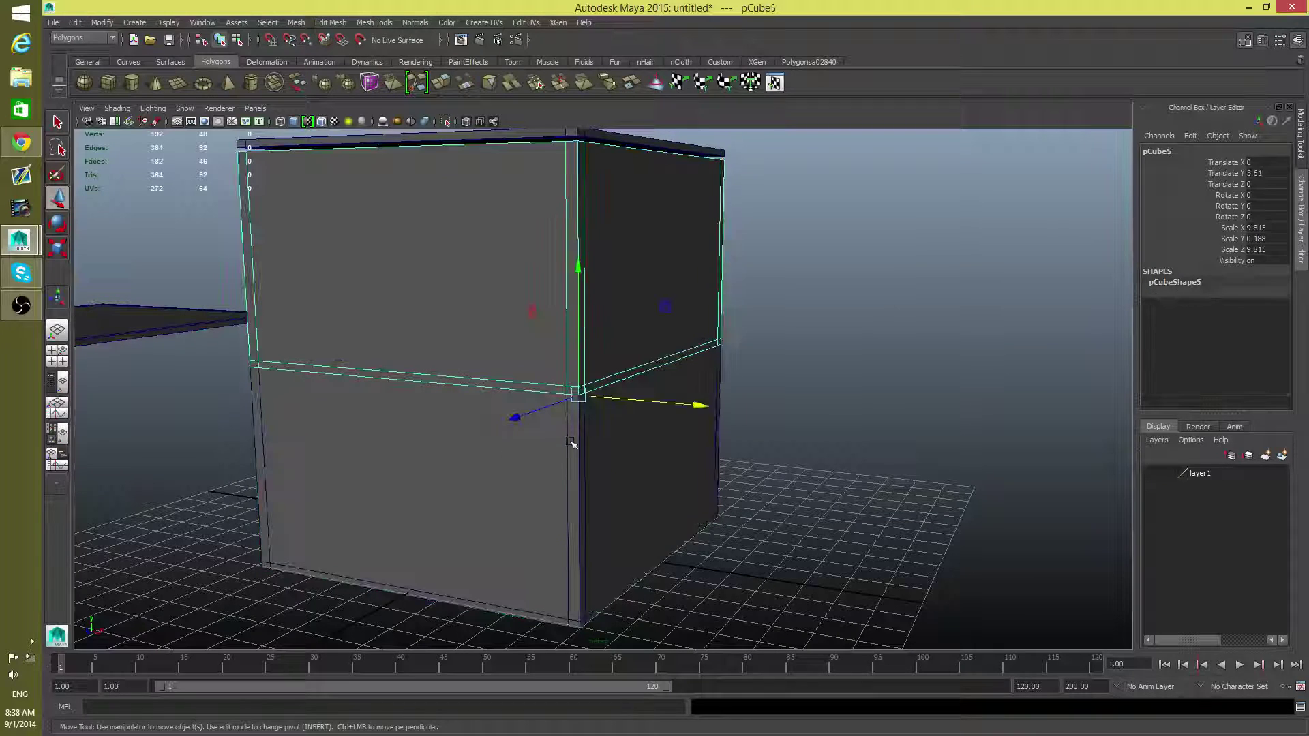
click(571, 442)
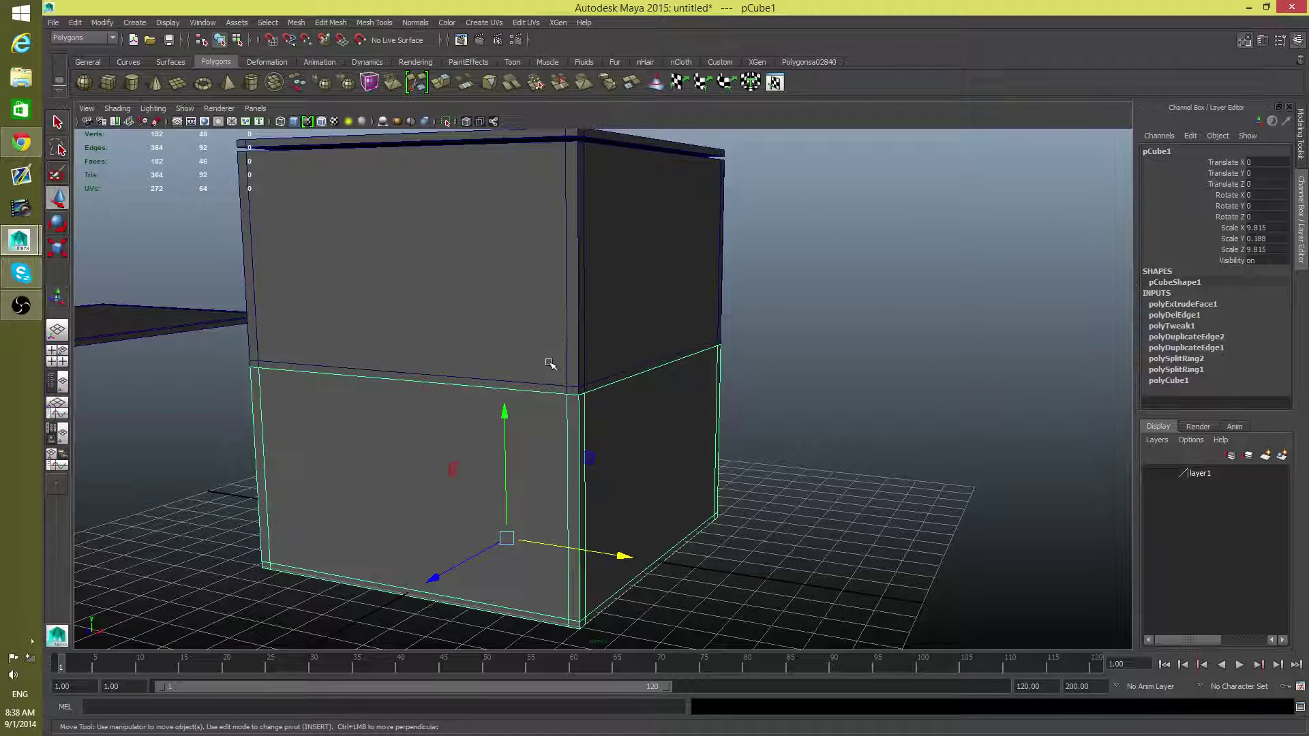
alt+drag(697, 431, 633, 428)
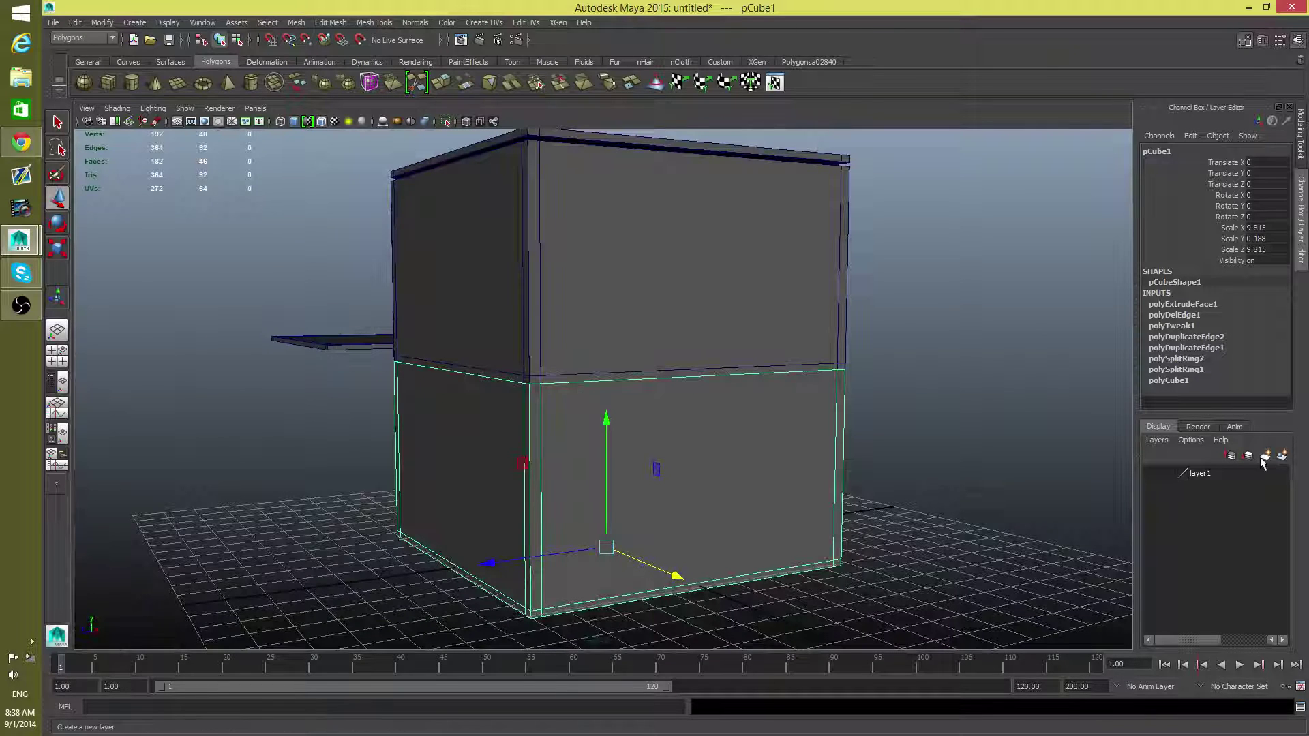
Assign the lower wall box to a new display layer named level1.
click(644, 346)
click(674, 437)
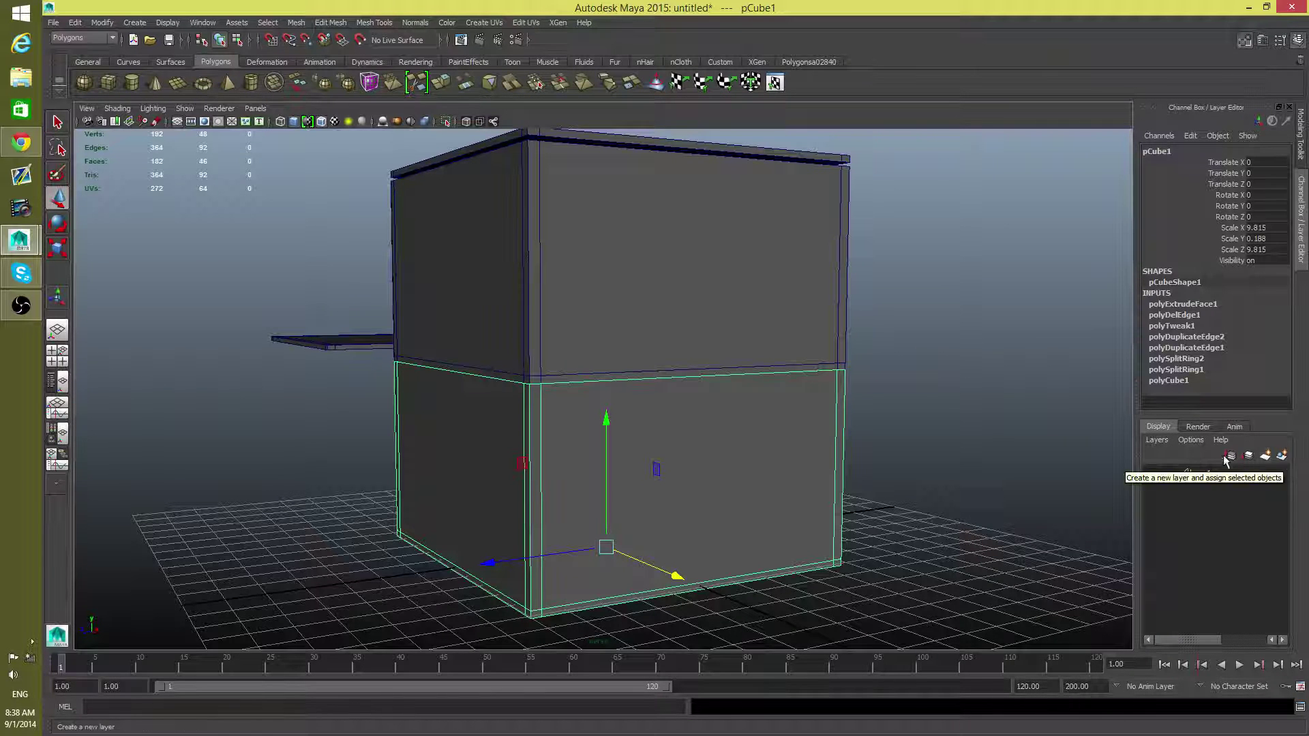
click(1282, 456)
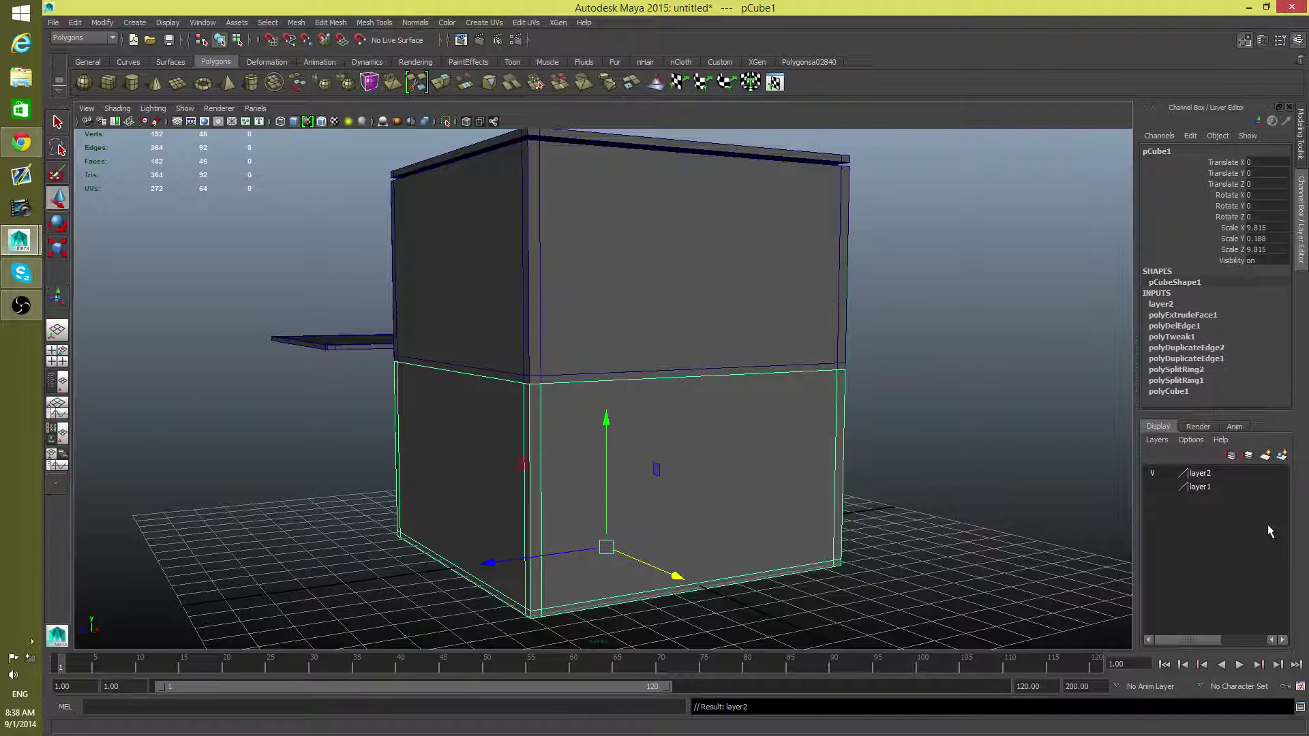
double_click(1198, 473)
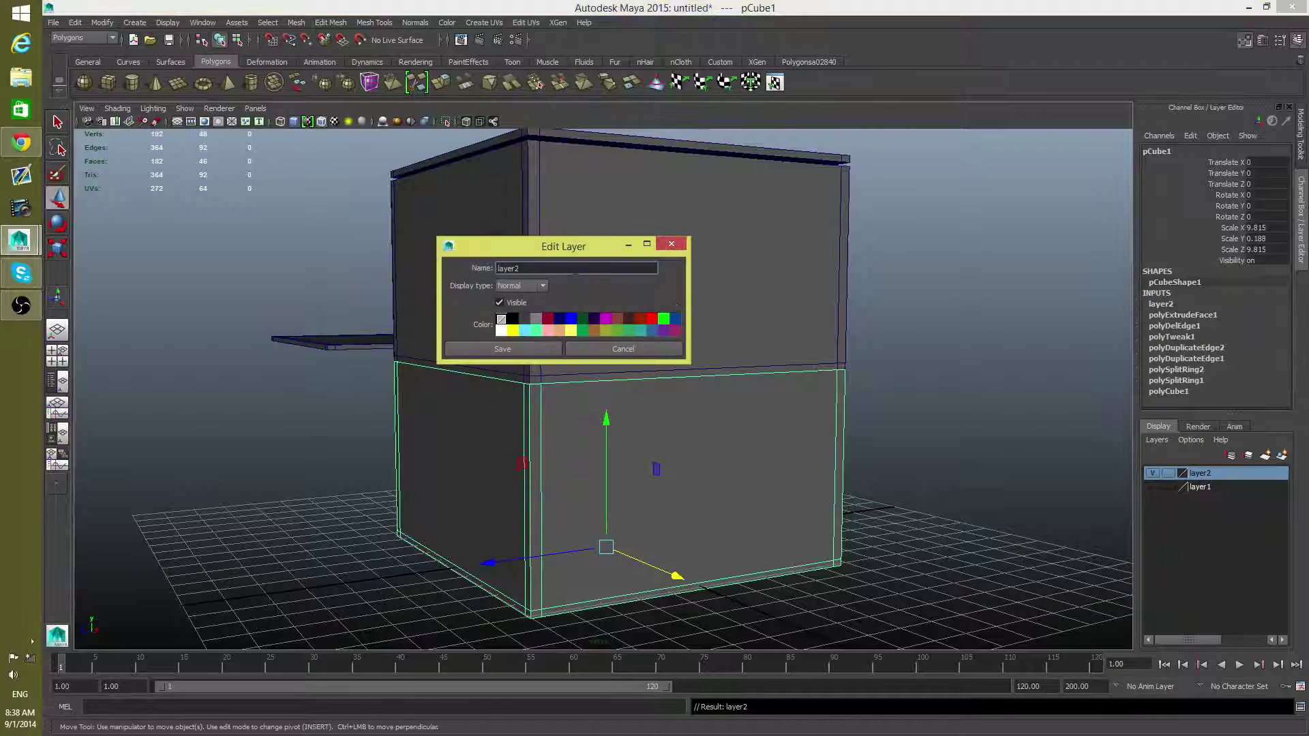
text(level1)
click(506, 348)
Assign the upper wall box to a new display layer named level2.
click(696, 272)
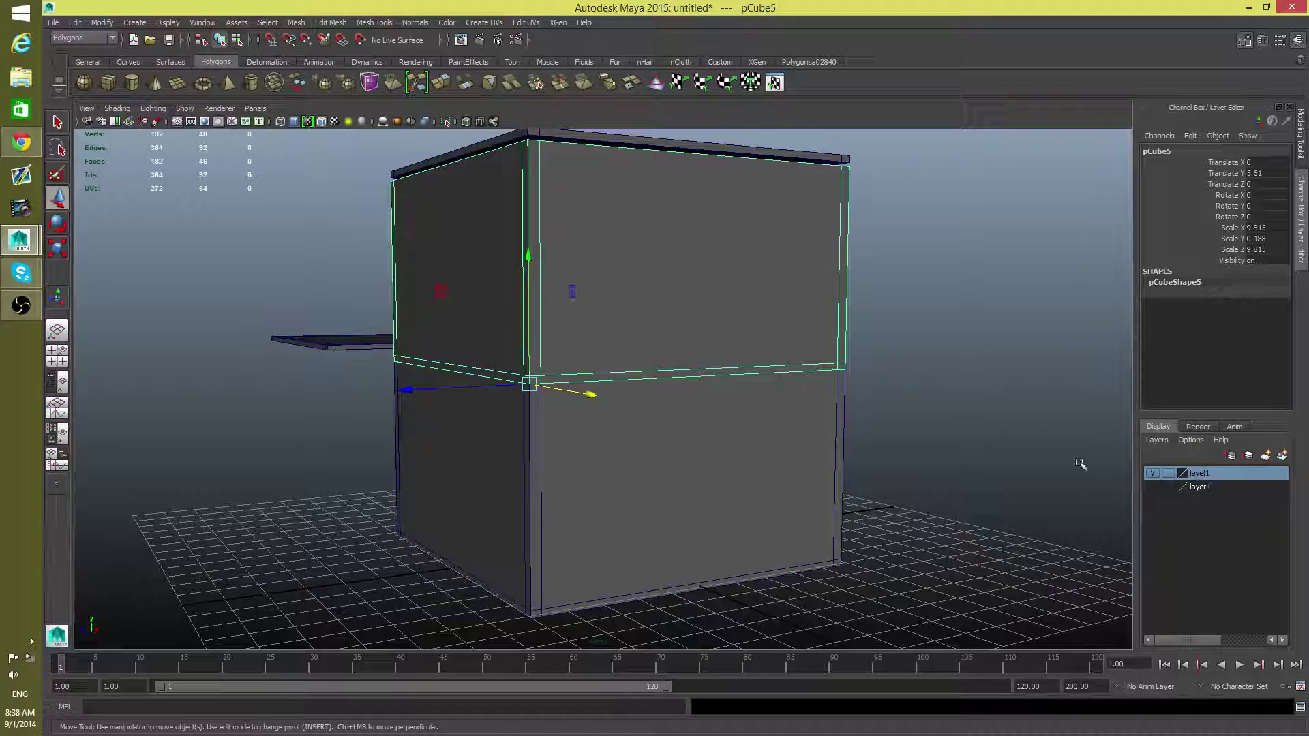
click(1281, 456)
double_click(1208, 474)
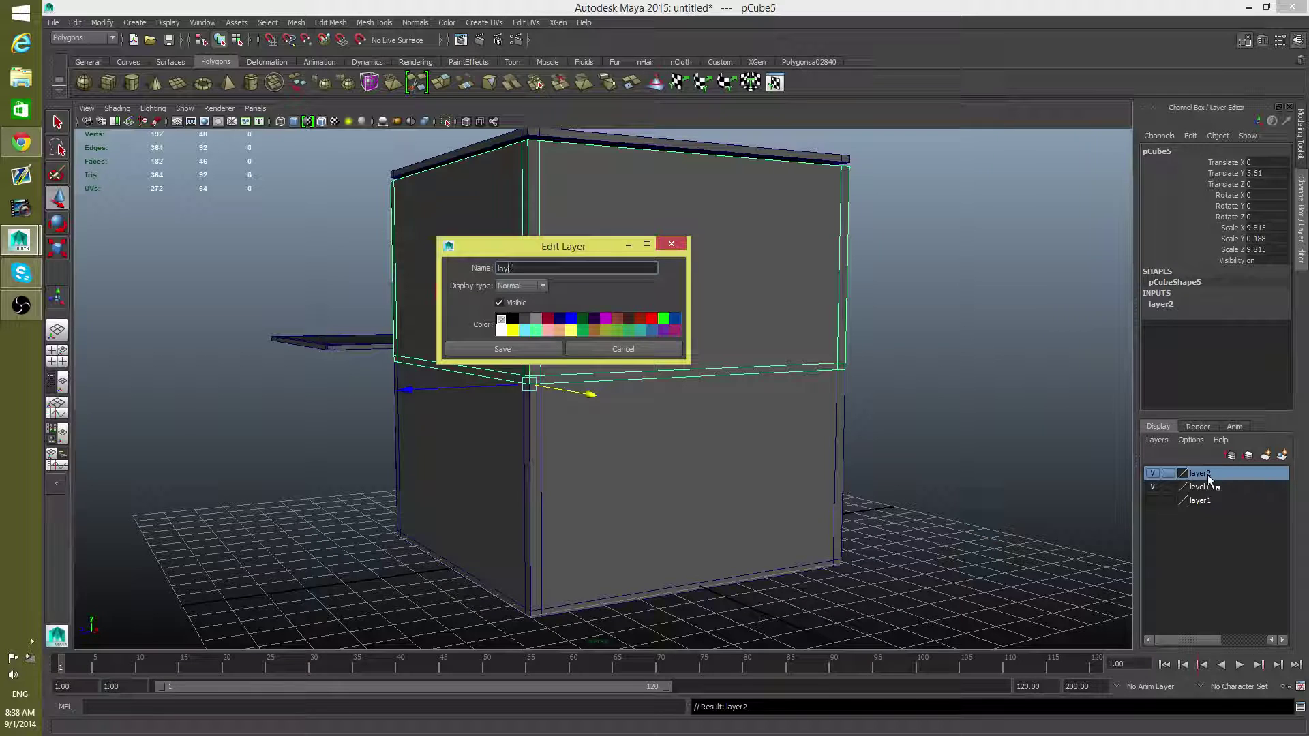
text(level2)
click(517, 348)
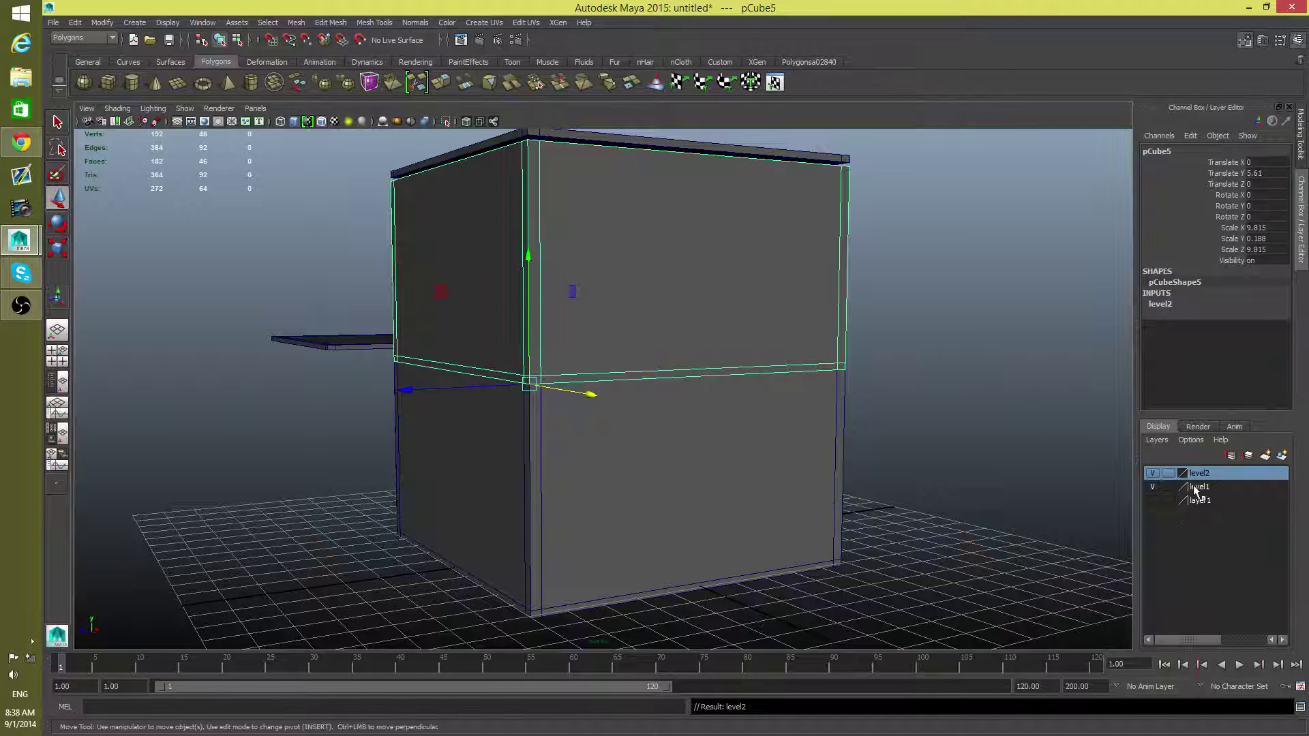
Hide the level1 layer and delete the border and corner faces on the underside of the upper wall box.
click(1153, 487)
alt+drag(736, 468, 1024, 447)
alt+right_drag(1024, 447, 502, 520)
alt+drag(503, 520, 637, 330)
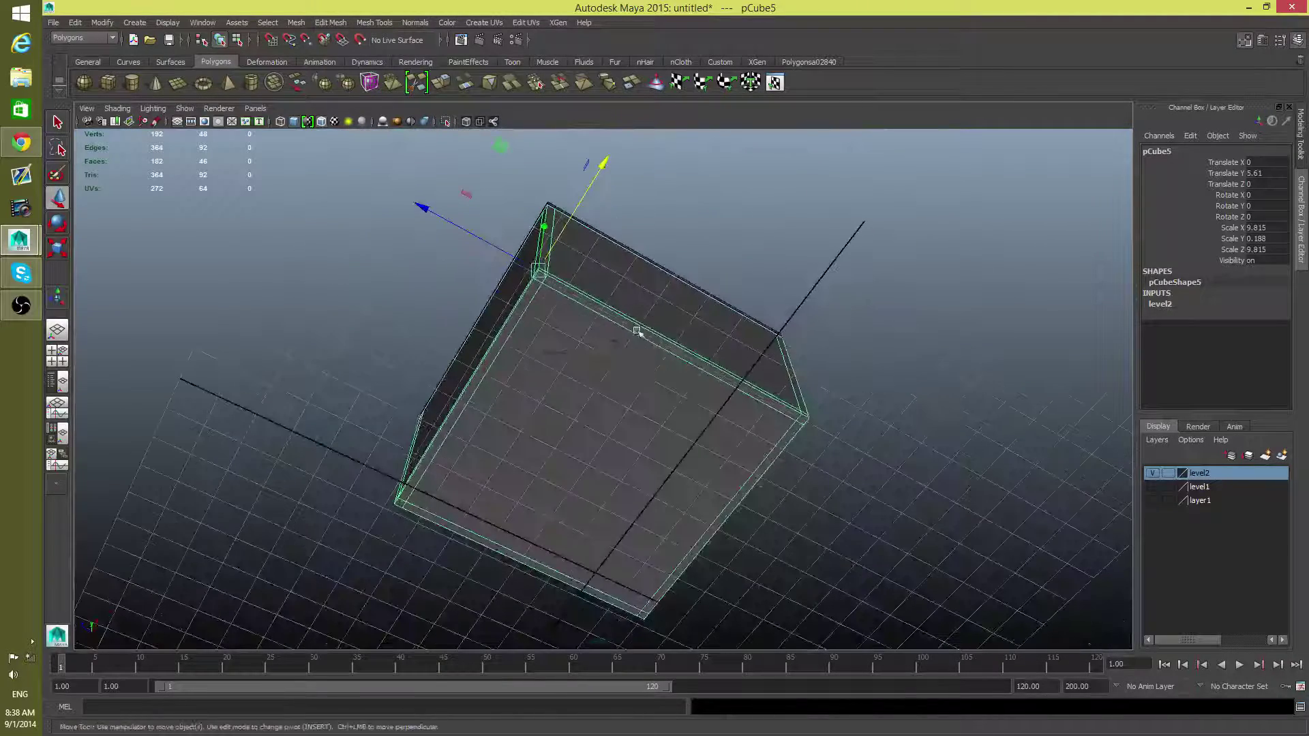
mouse_move(637, 330)
right_down()
mouse_move(640, 349)
mouse_move(648, 335)
right_up()
click(648, 335)
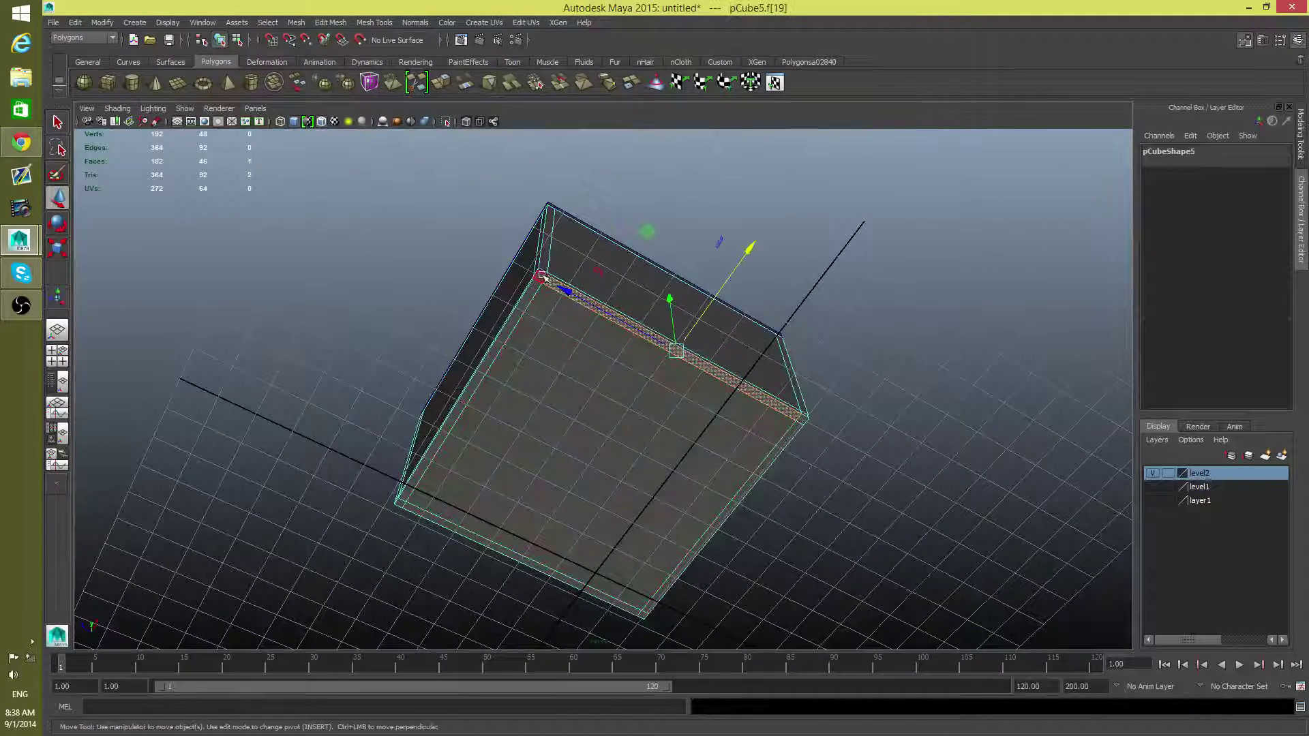
shift+click(485, 377)
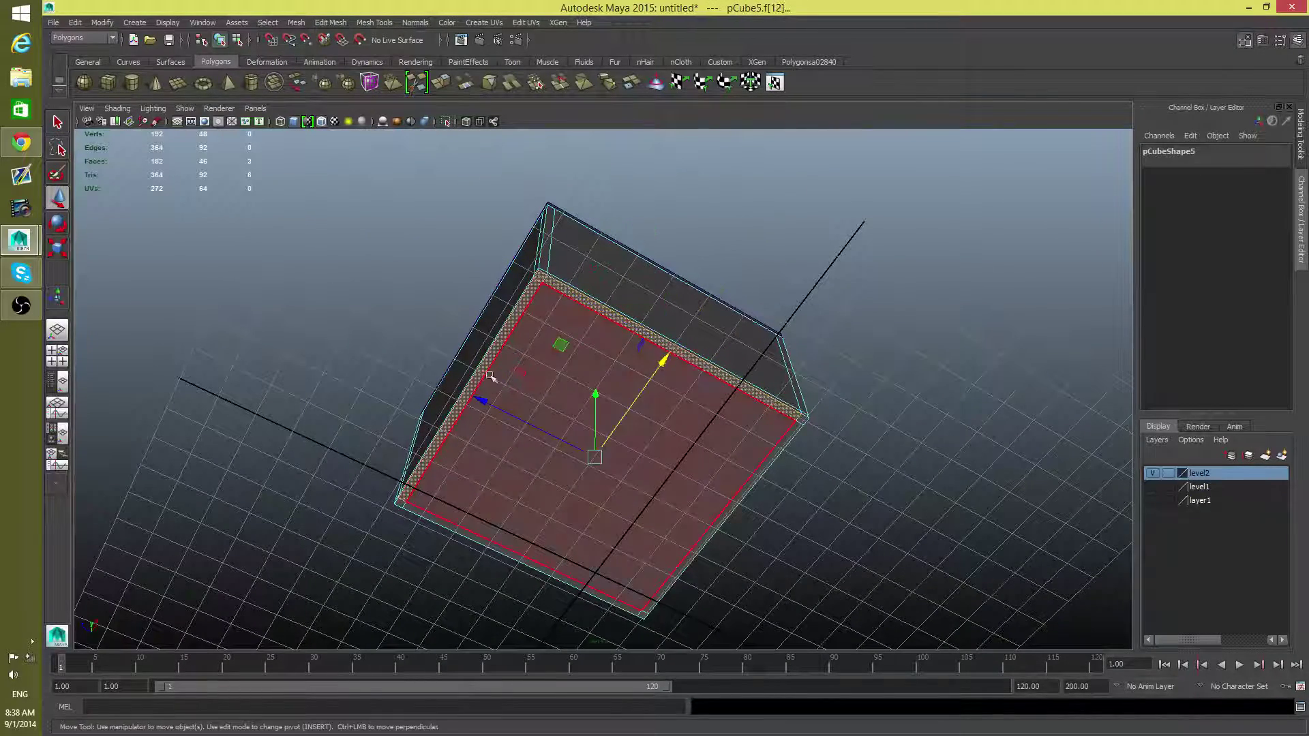
shift+click(402, 503)
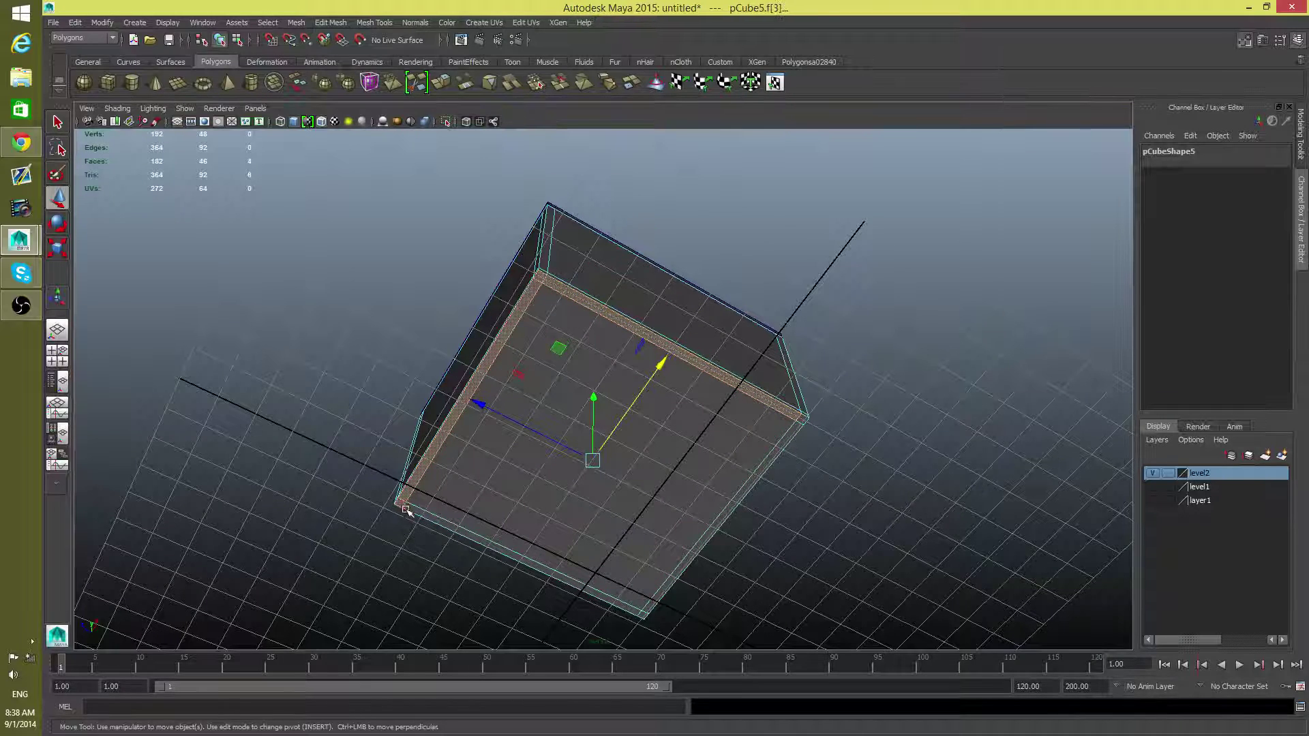
shift+click(647, 608)
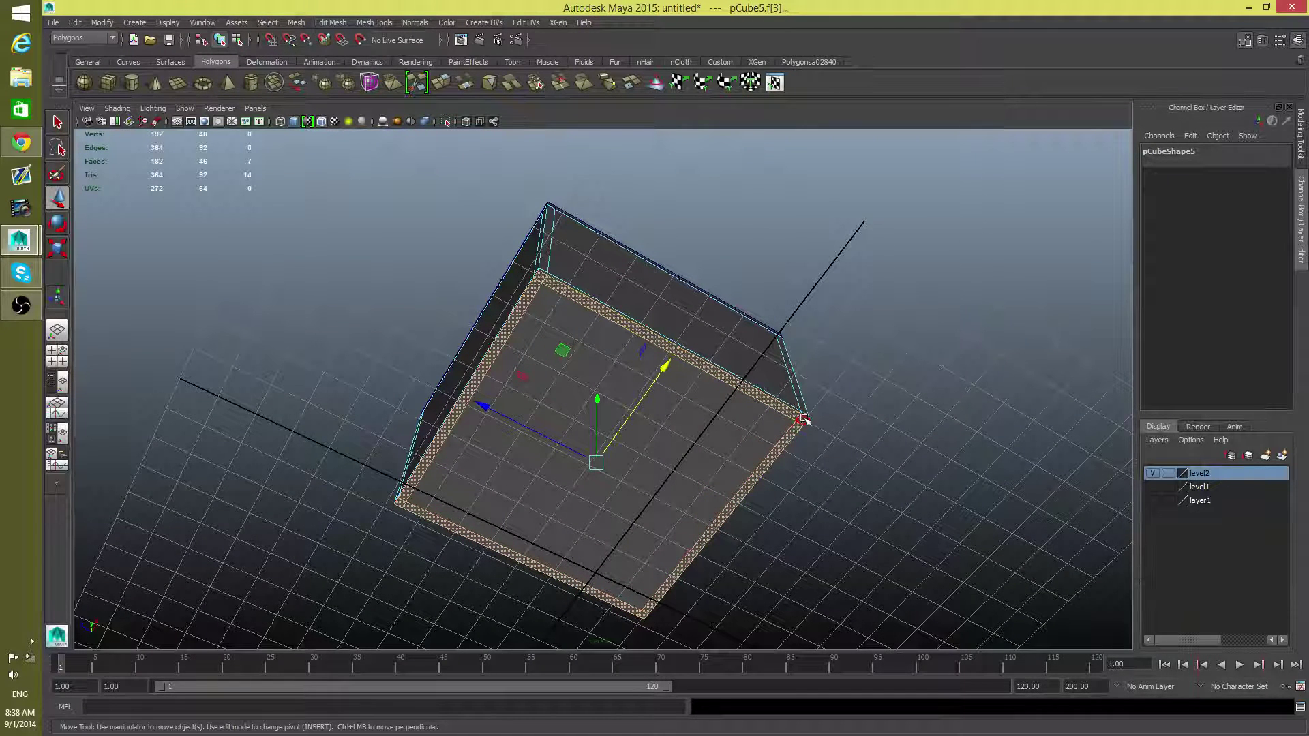
key(Delete)
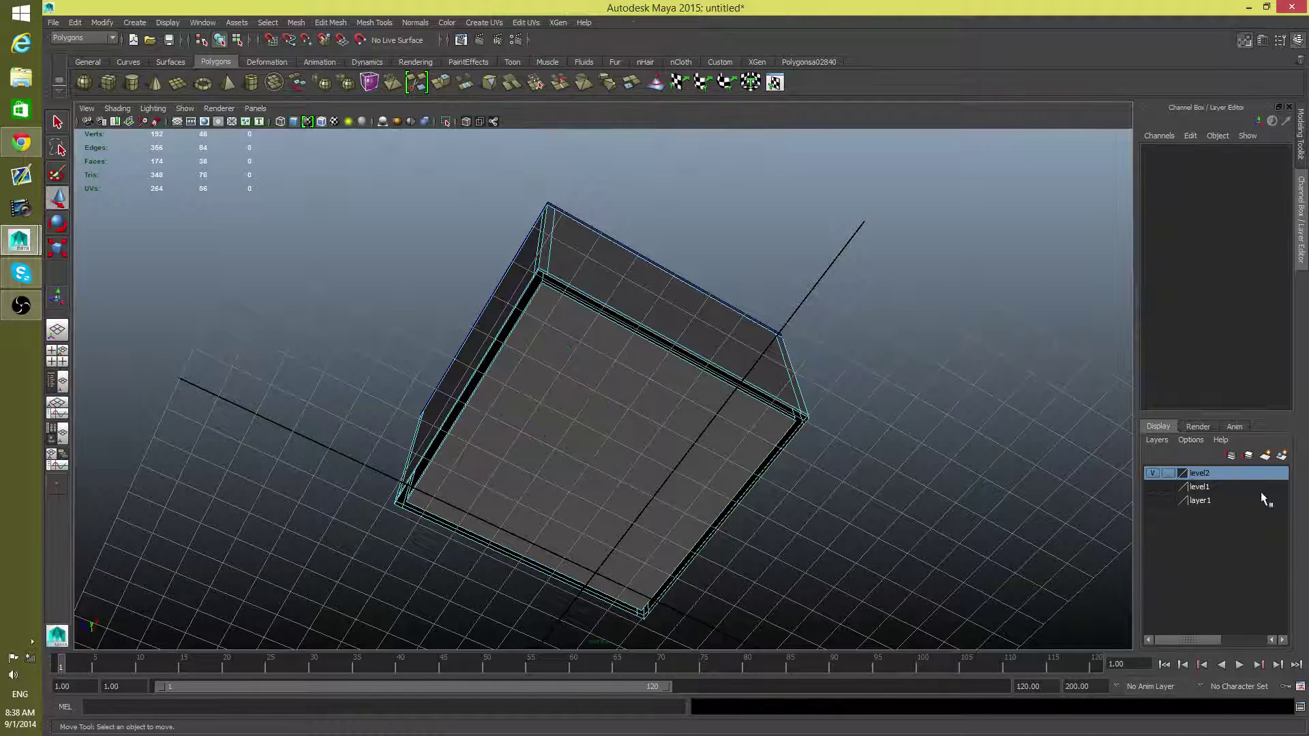
Show the level1 layer, hide level2, and switch the lower wall box to face selection.
click(1153, 487)
click(1152, 487)
click(1153, 487)
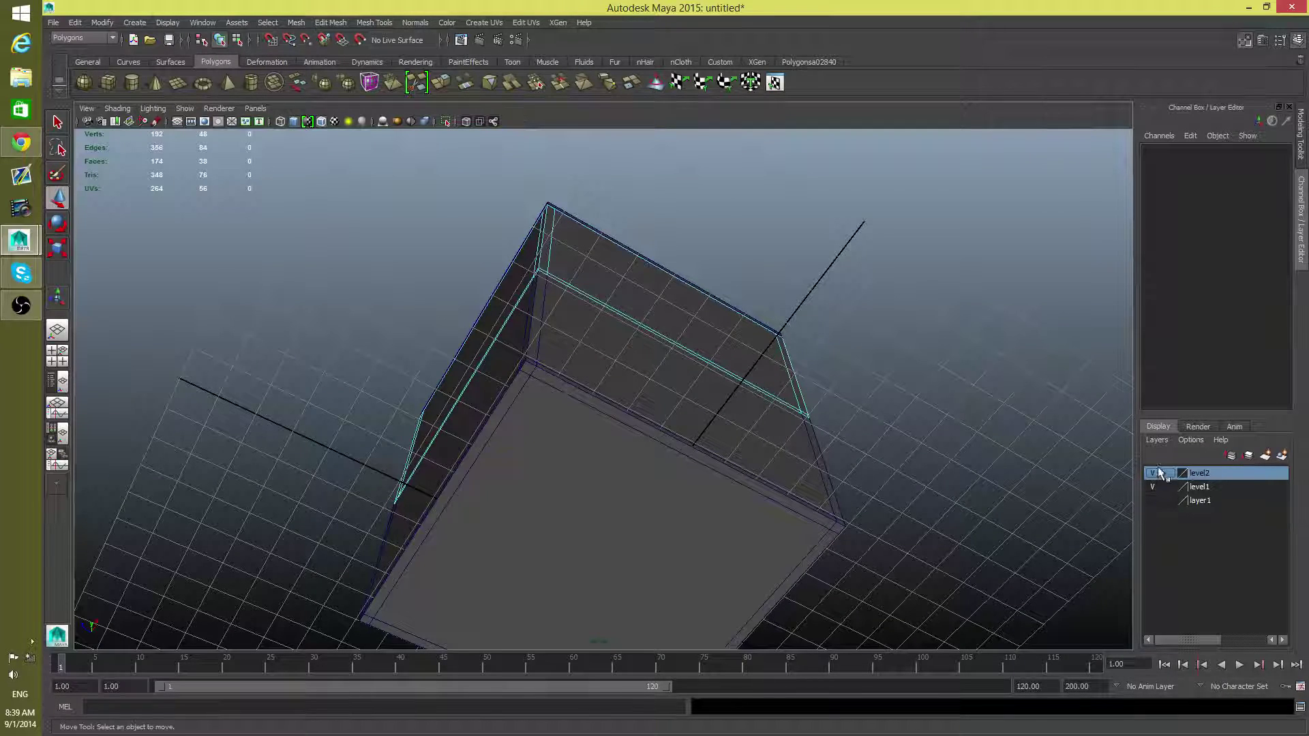
click(1153, 473)
alt+drag(782, 366, 724, 368)
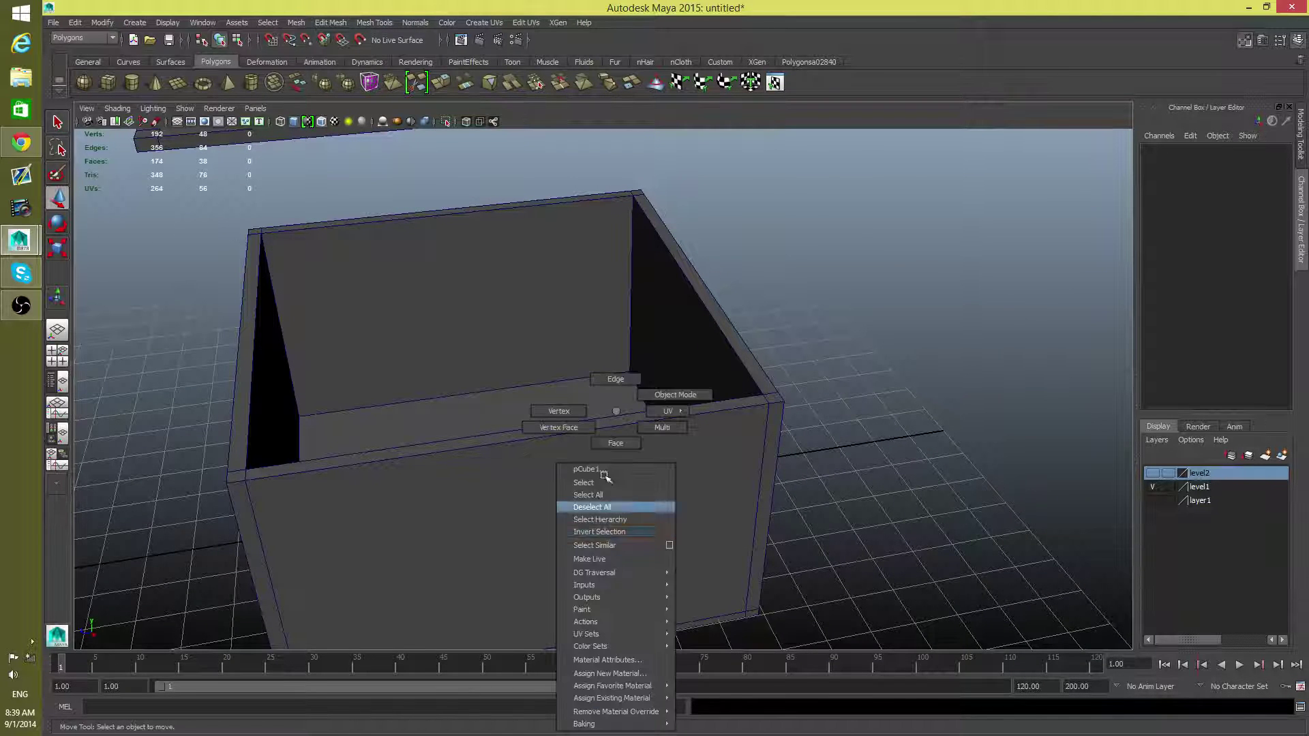
right_drag(616, 411, 610, 445)
Try to select the top rim faces of the lower wall box one by one.
click(755, 405)
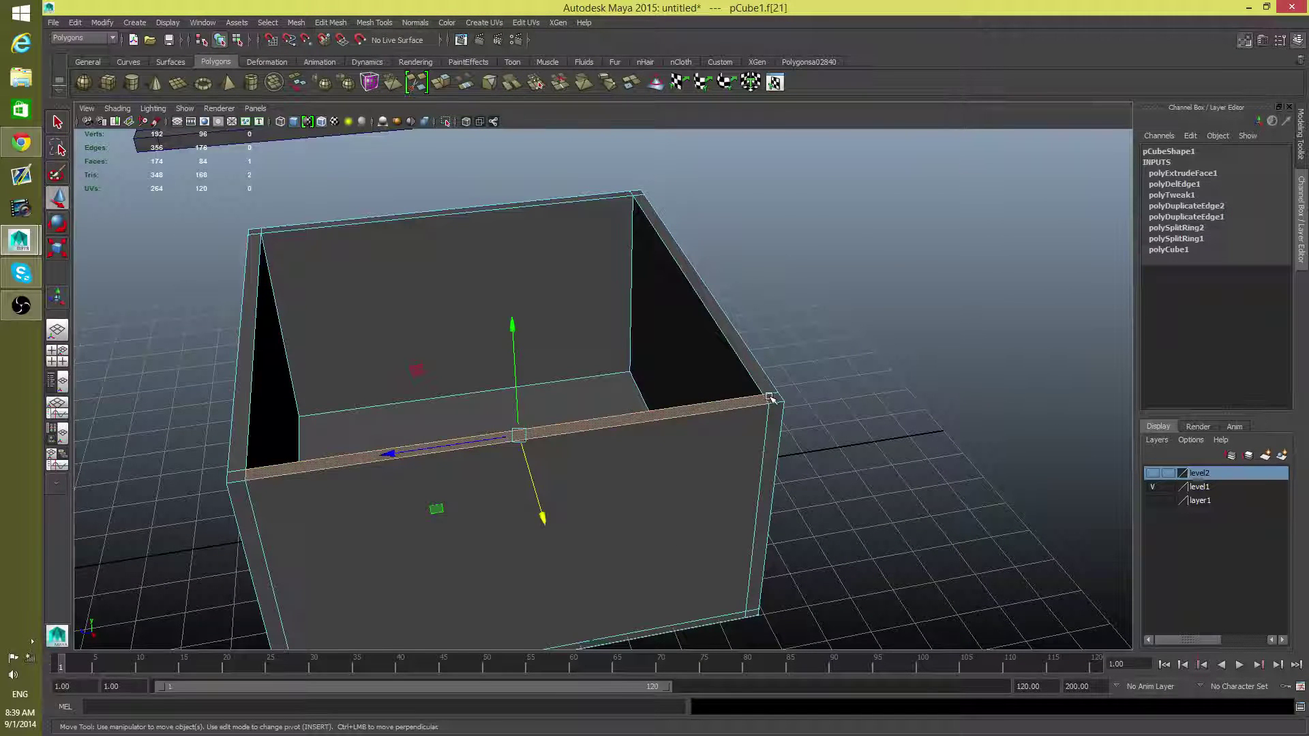
alt+drag(777, 406, 689, 438)
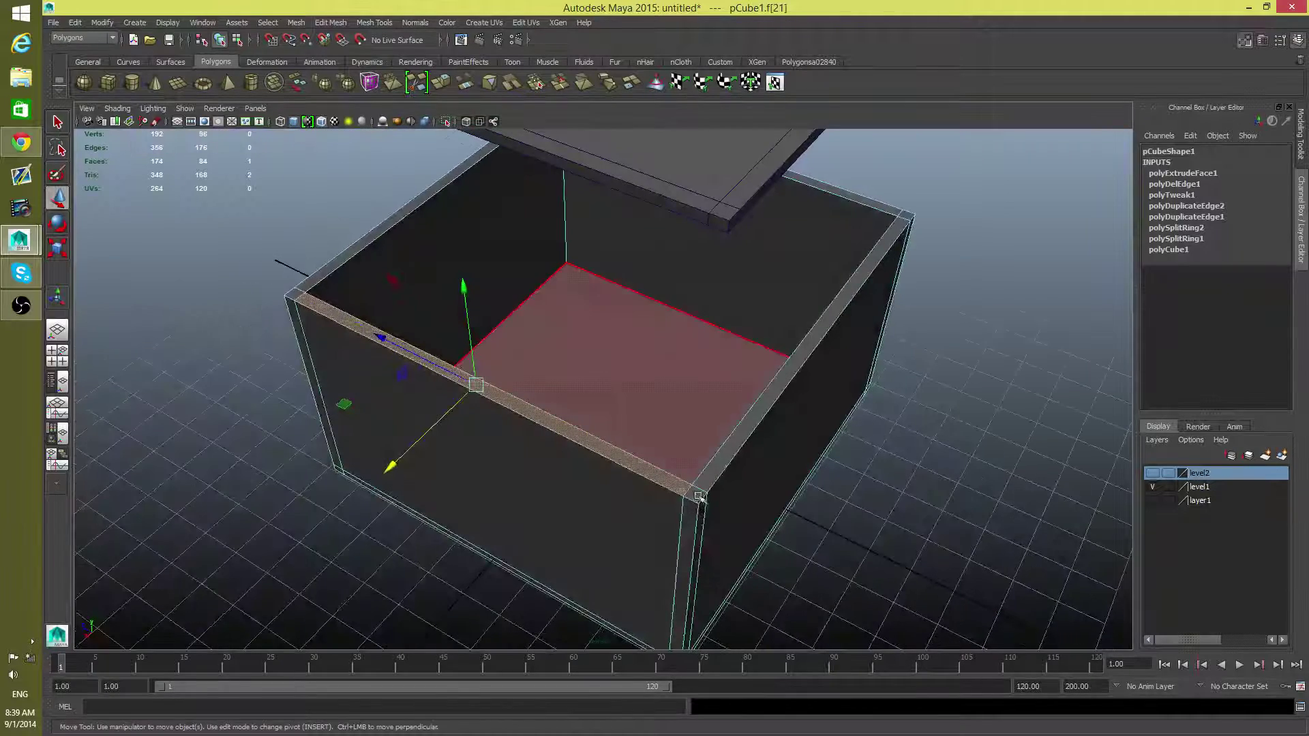
key(q)
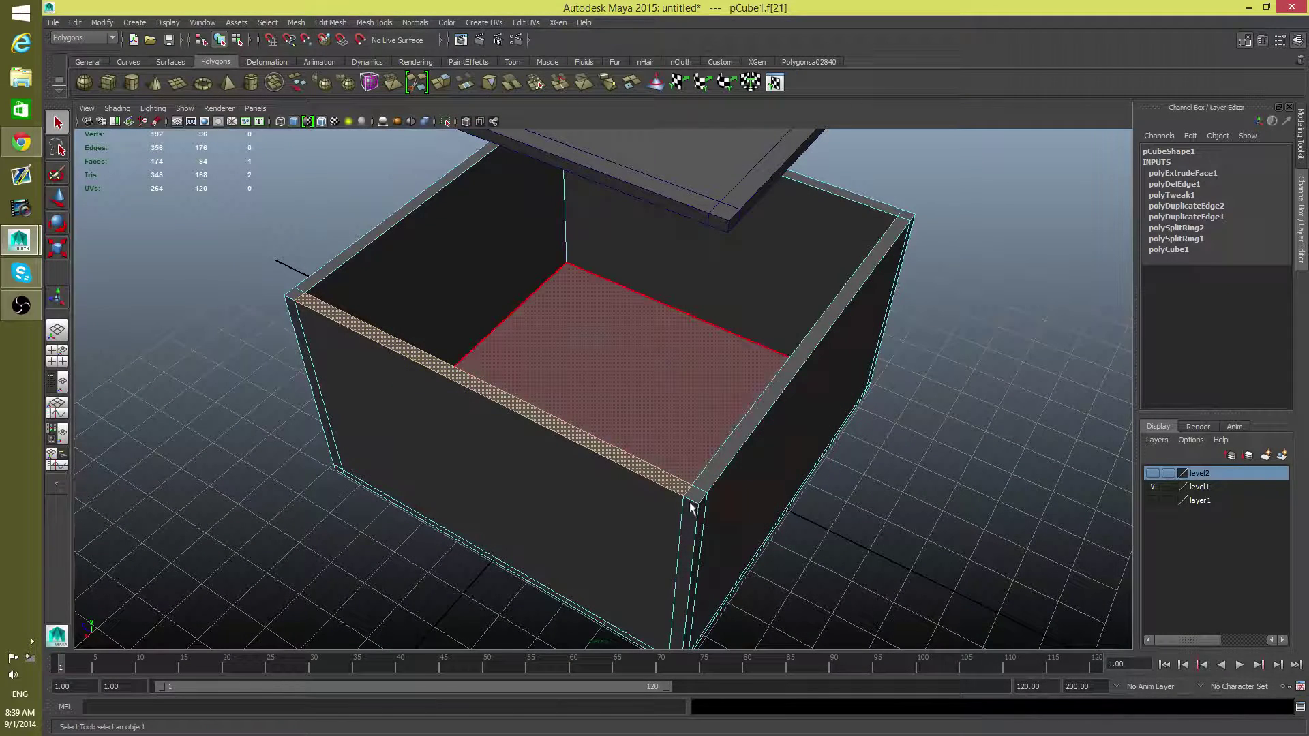
right_drag(693, 448, 693, 447)
scroll(714, 414, up, 4)
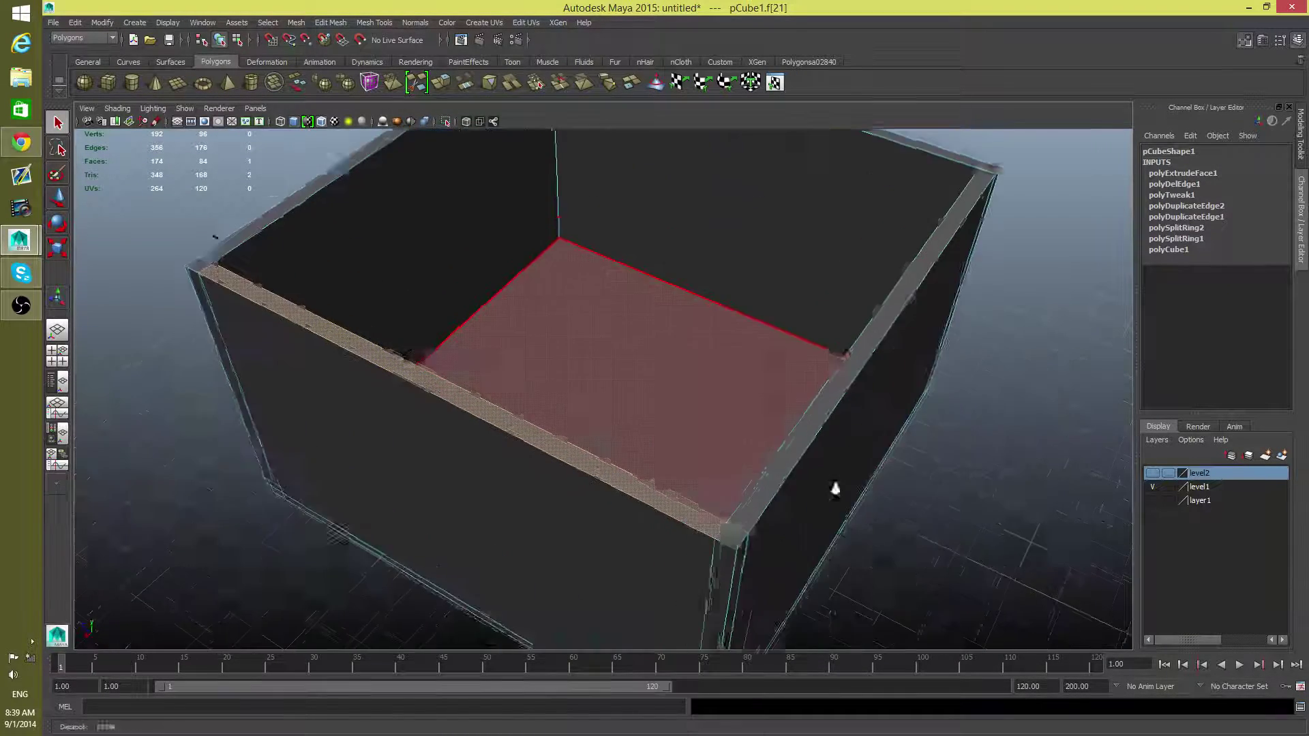
click(654, 466)
alt+drag(655, 466, 699, 446)
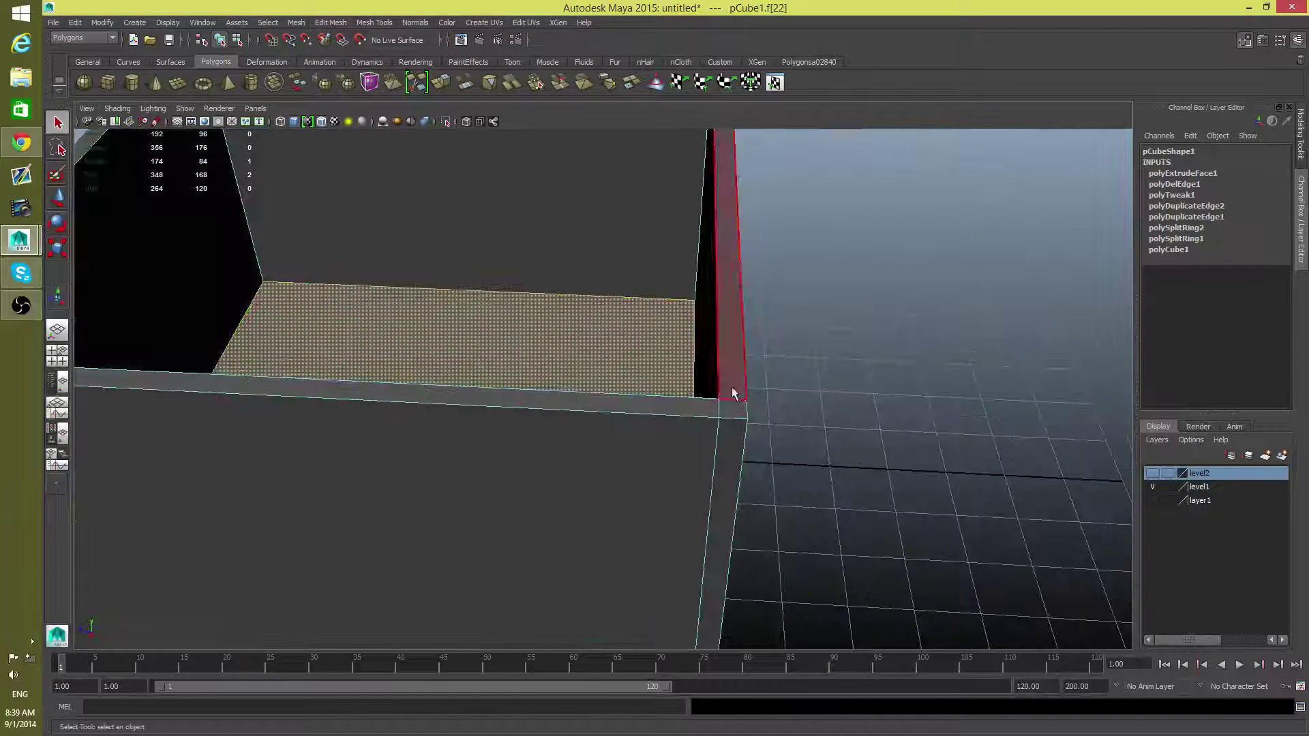
click(732, 393)
click(733, 413)
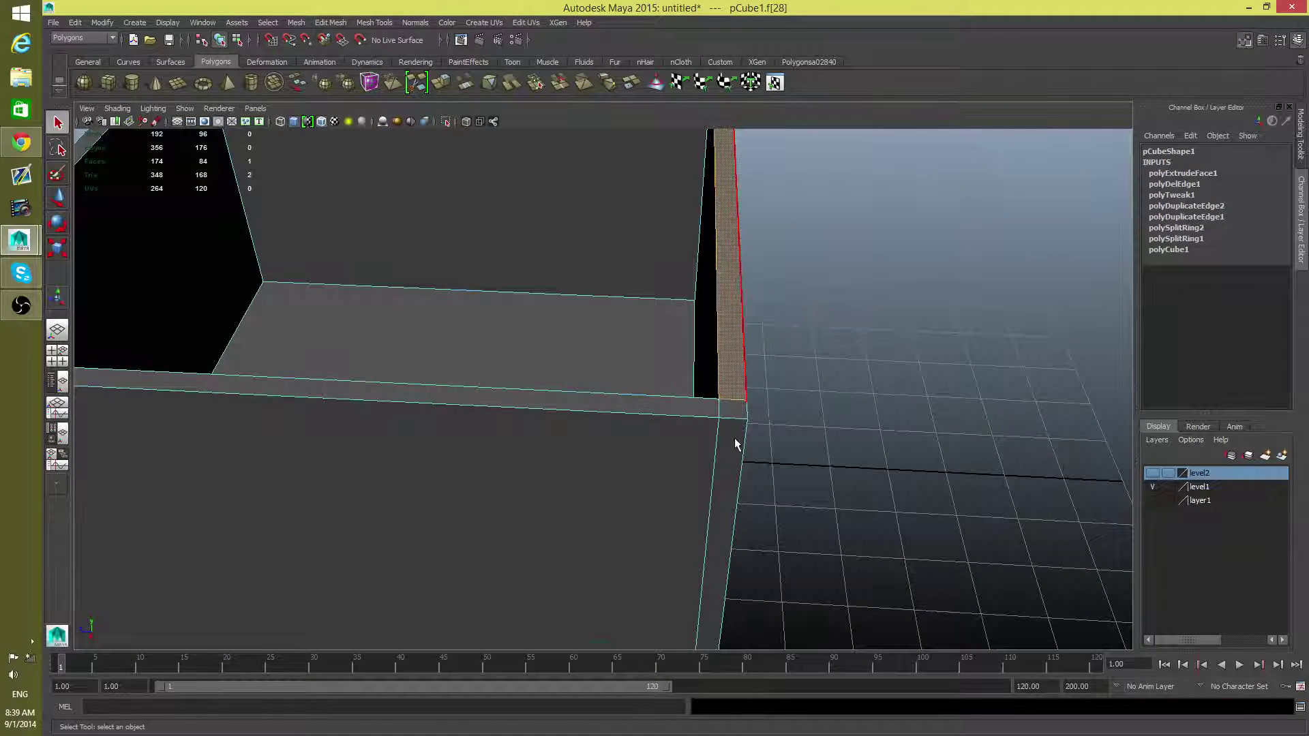
shift+click(728, 414)
alt+drag(731, 477, 621, 399)
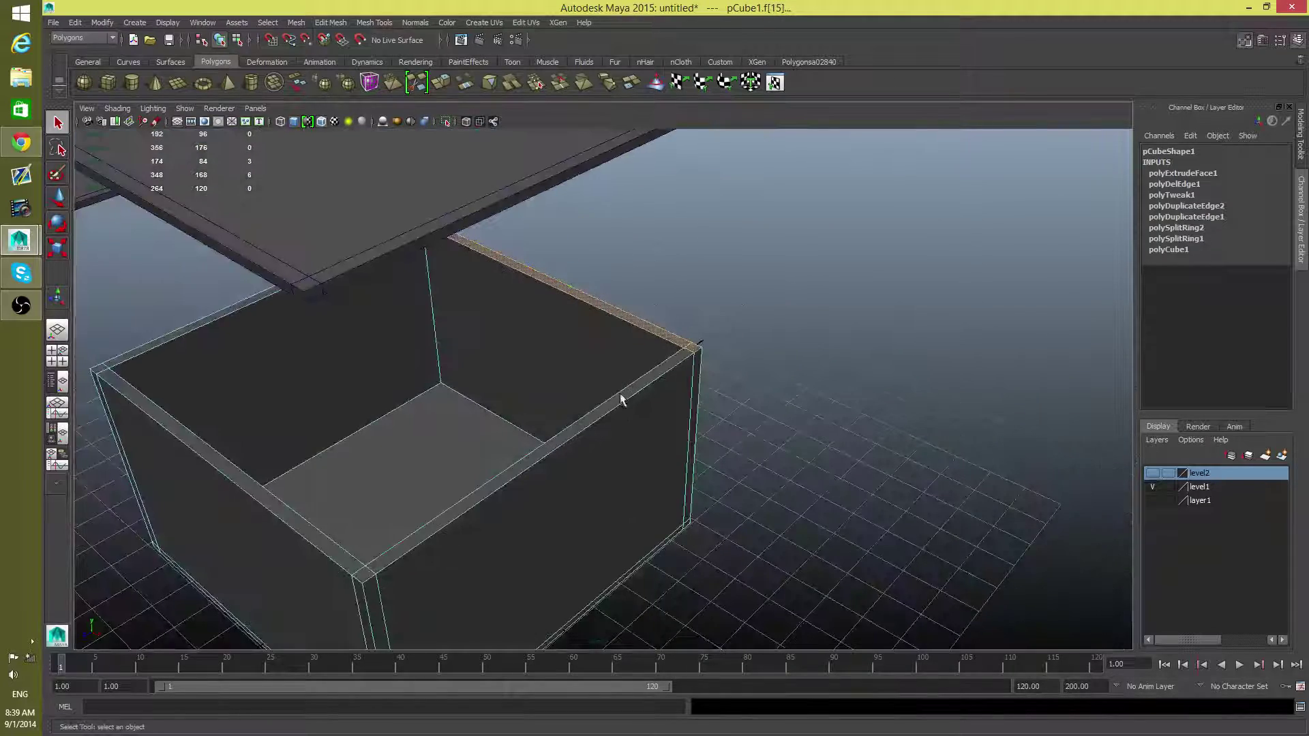
alt+drag(593, 459, 563, 428)
shift+click(528, 594)
shift+click(522, 593)
alt+drag(614, 497, 694, 451)
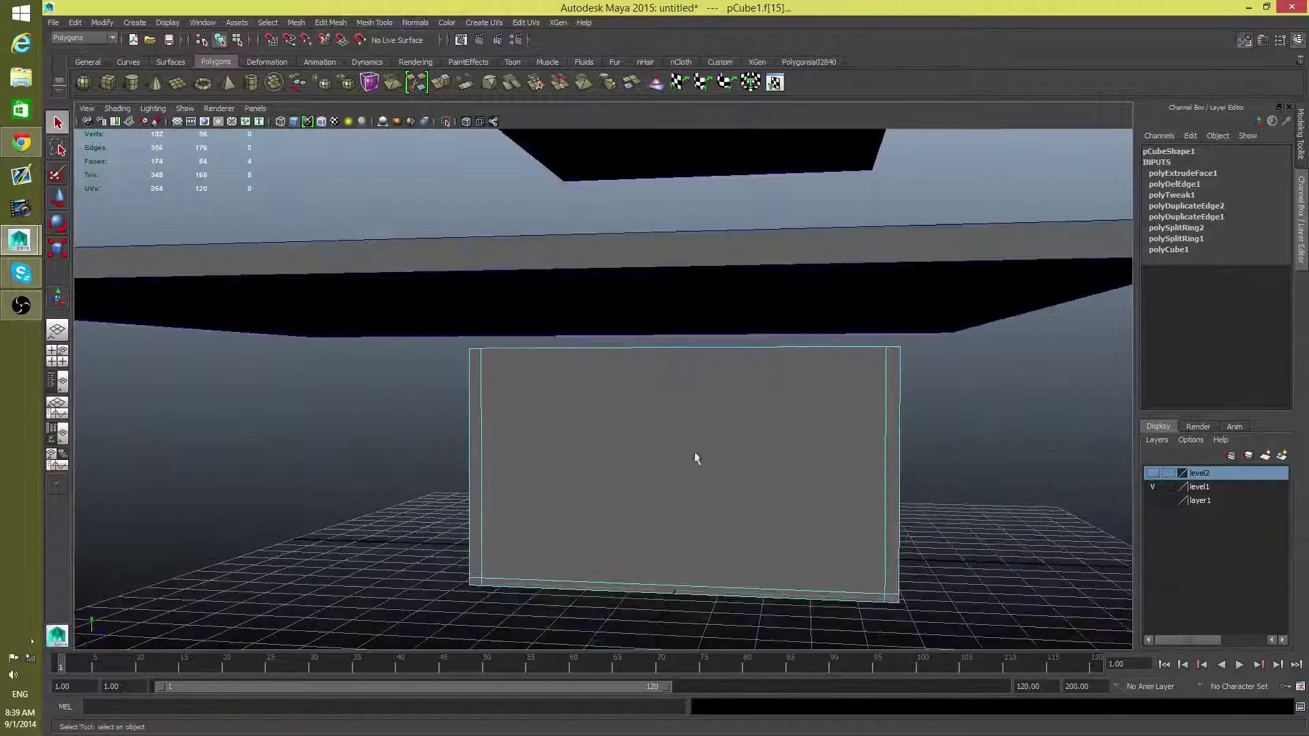
Marquee-select only the top rim faces of the lower wall box and delete them.
drag(440, 336, 1081, 479)
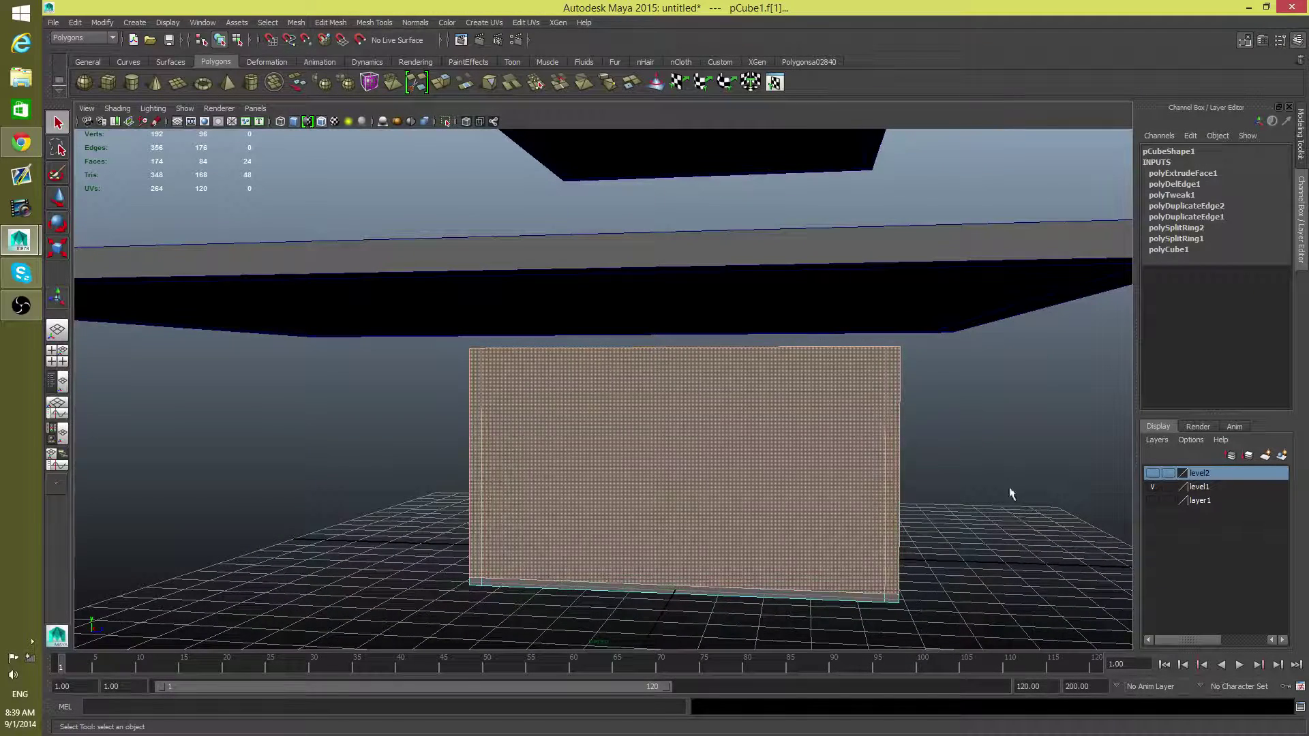
drag(977, 466, 182, 650)
alt+drag(811, 557, 621, 553)
key(Delete)
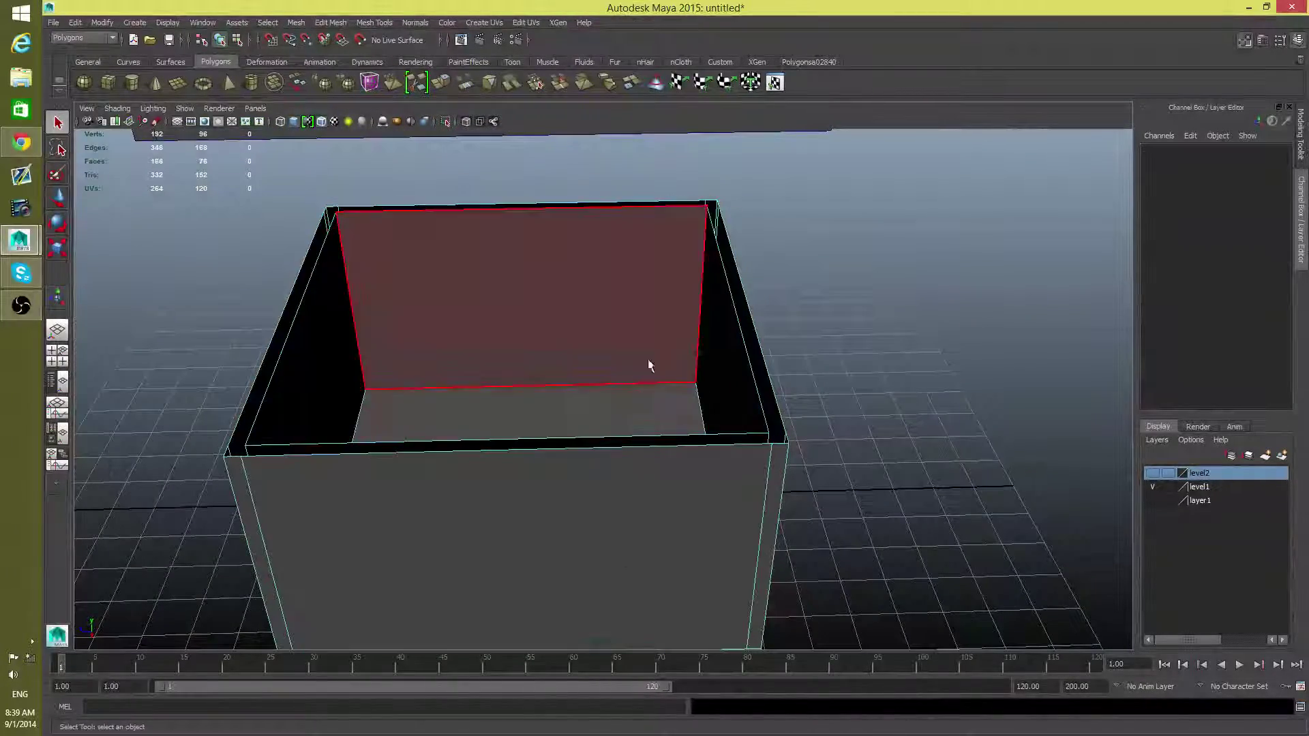
Inspect the lower wall box's top edge from several angles, toggling the level2 layer's visibility.
alt+drag(792, 483, 710, 468)
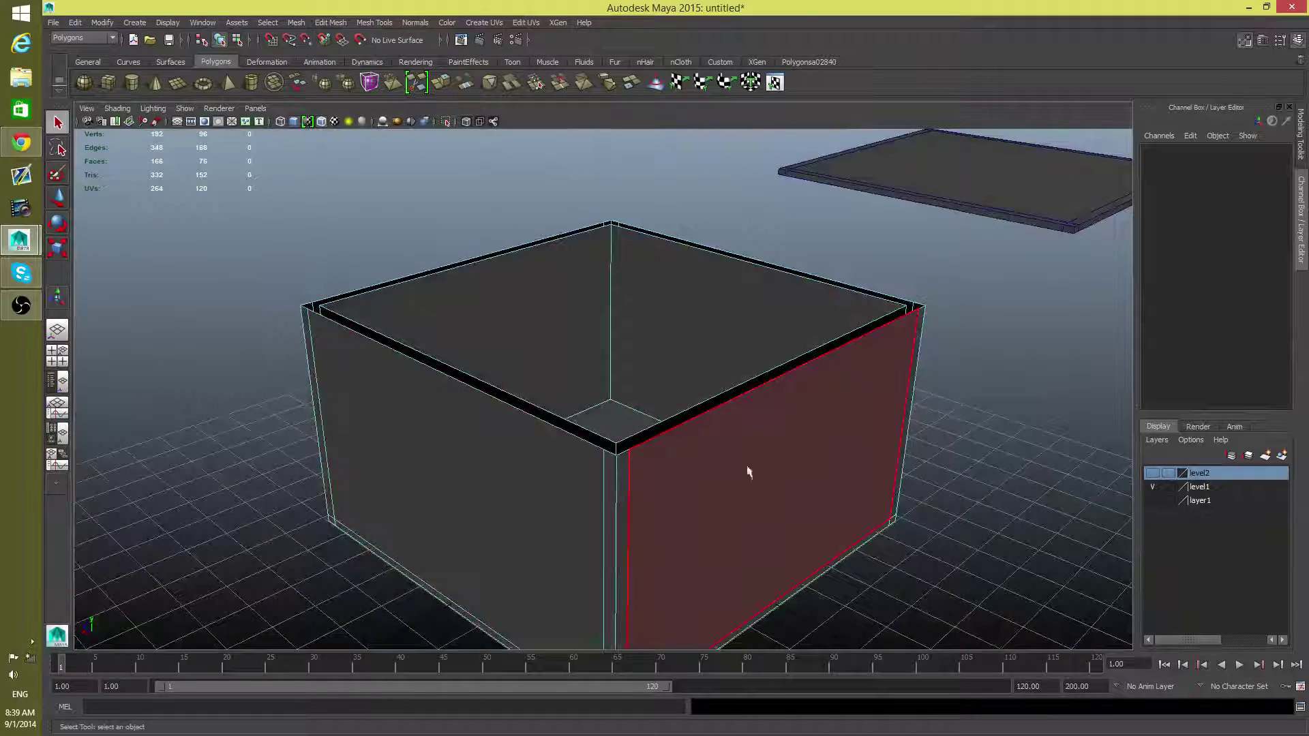
alt+drag(838, 534, 809, 512)
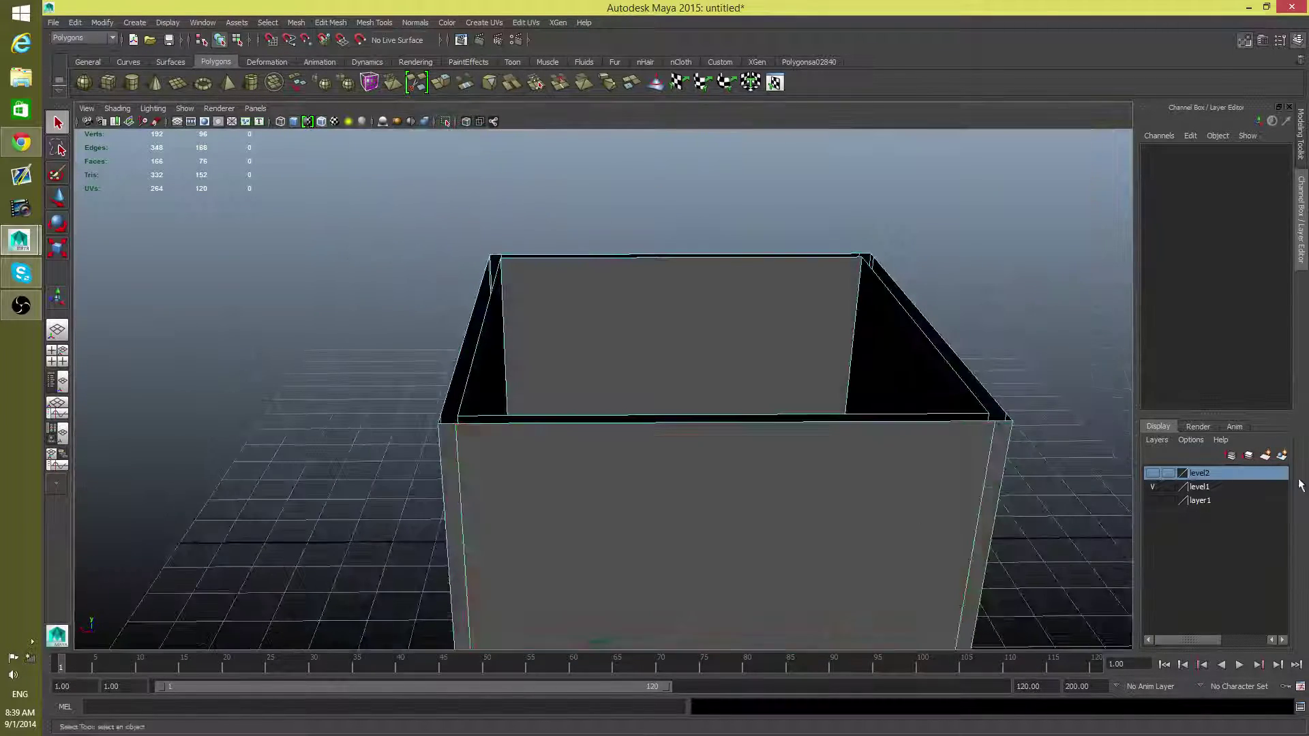
click(1152, 473)
click(1153, 474)
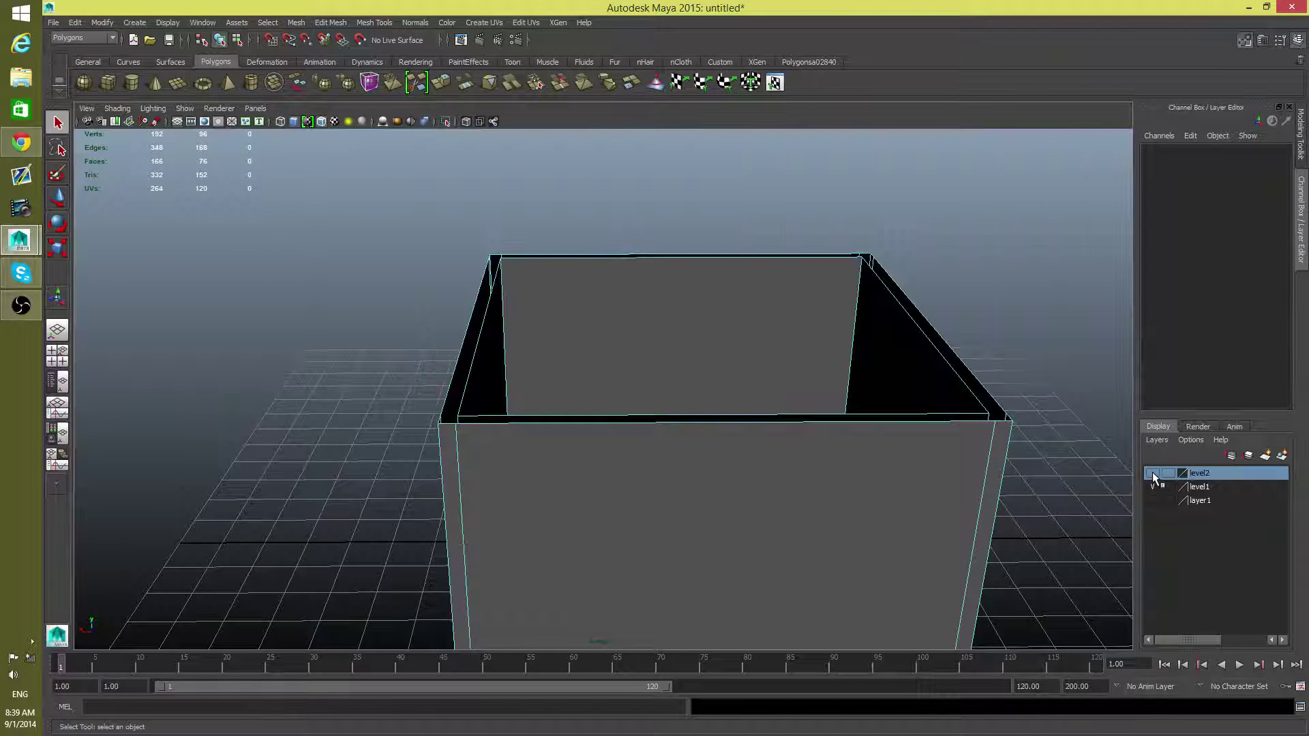
click(1153, 475)
click(1152, 475)
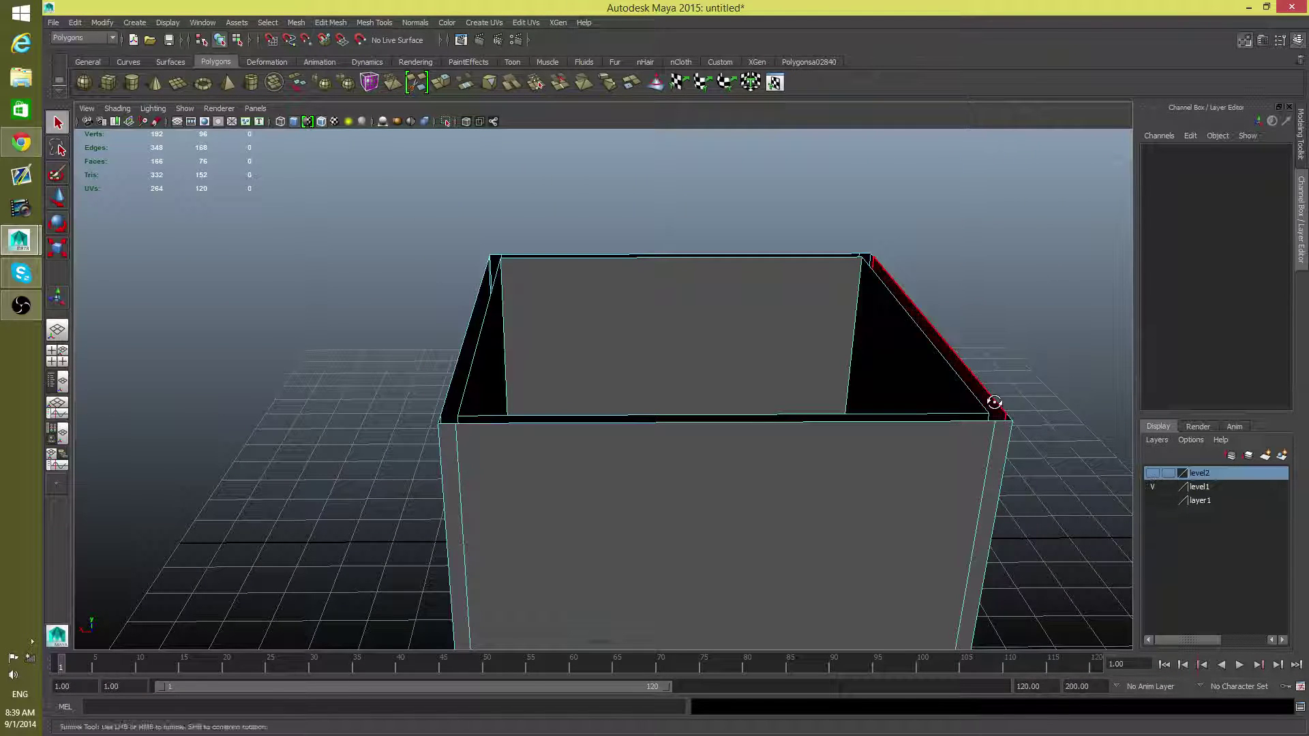
Show the level2 layer and marquee-select the wall boxes' vertices along the seam between the two storeys.
click(1152, 473)
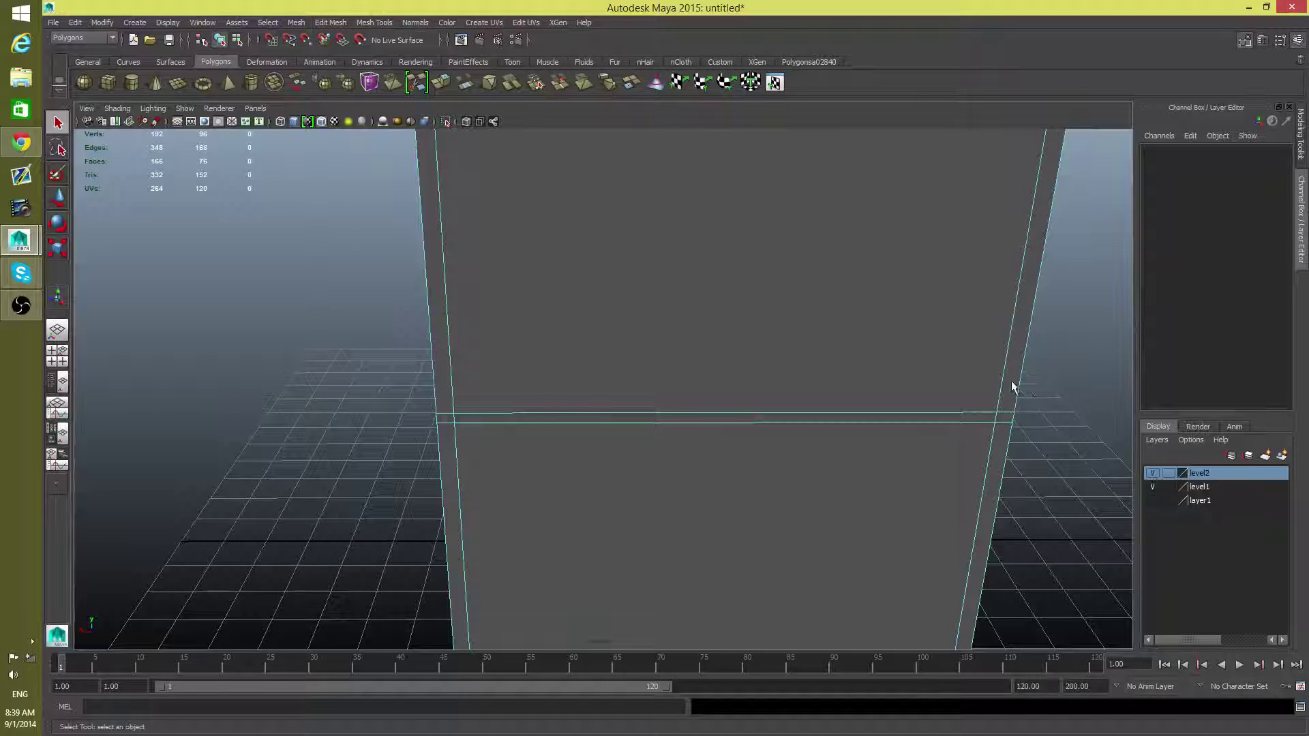
scroll(1012, 380, up, 3)
right_drag(867, 310, 825, 308)
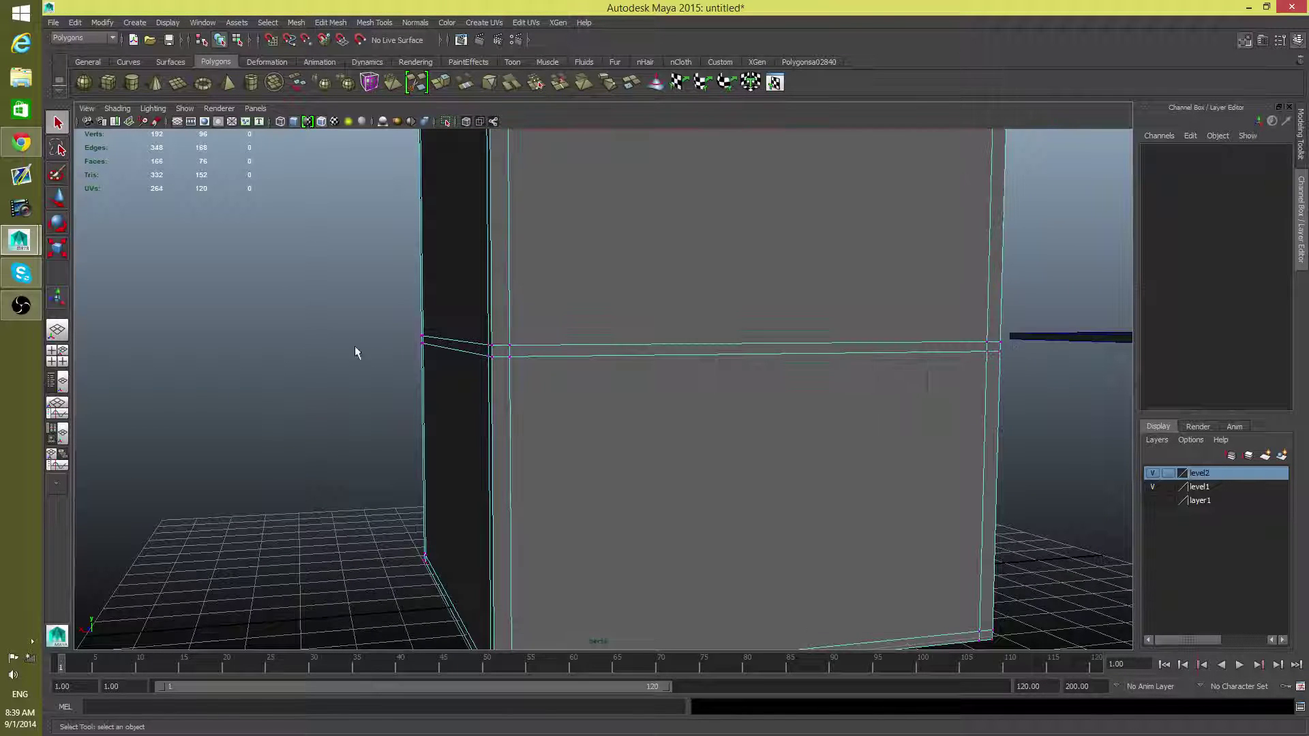
drag(330, 307, 986, 447)
alt+drag(1066, 485, 1029, 474)
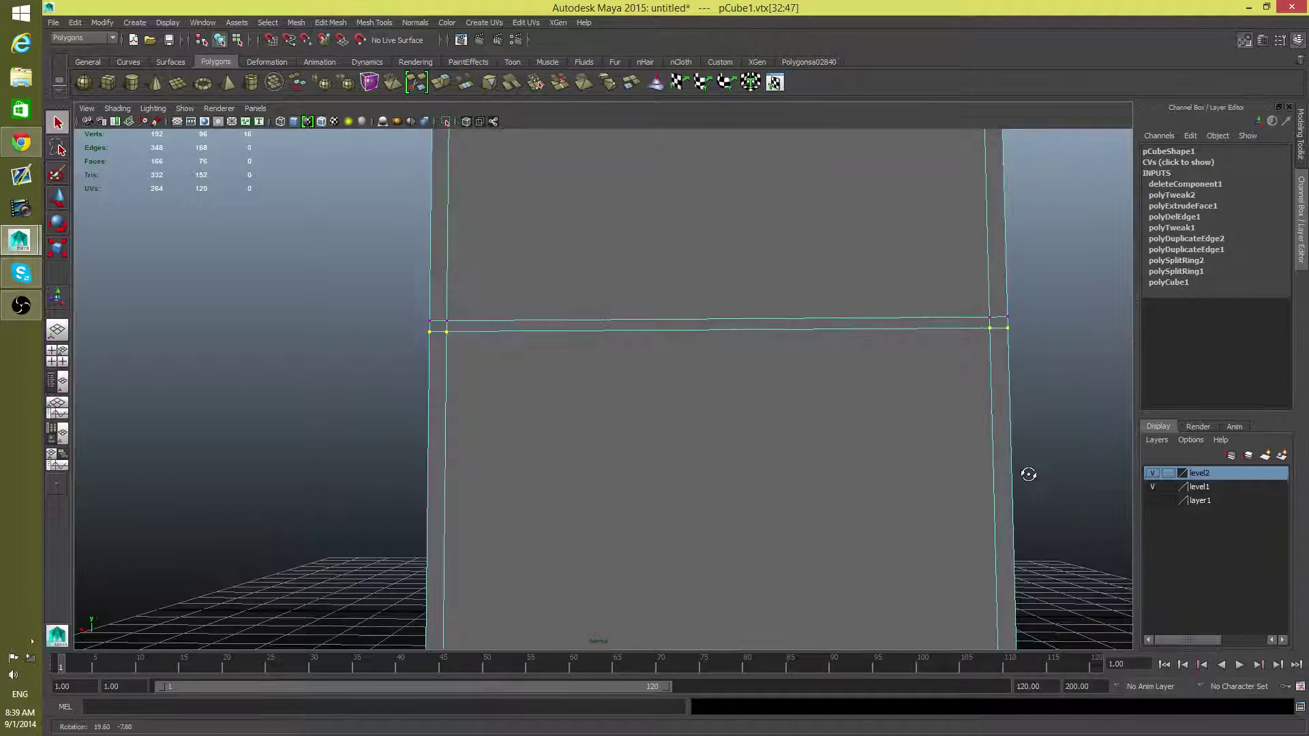
drag(330, 302, 1040, 481)
Return to object selection, select the lower and upper wall boxes together, and combine them into one mesh.
key(F8)
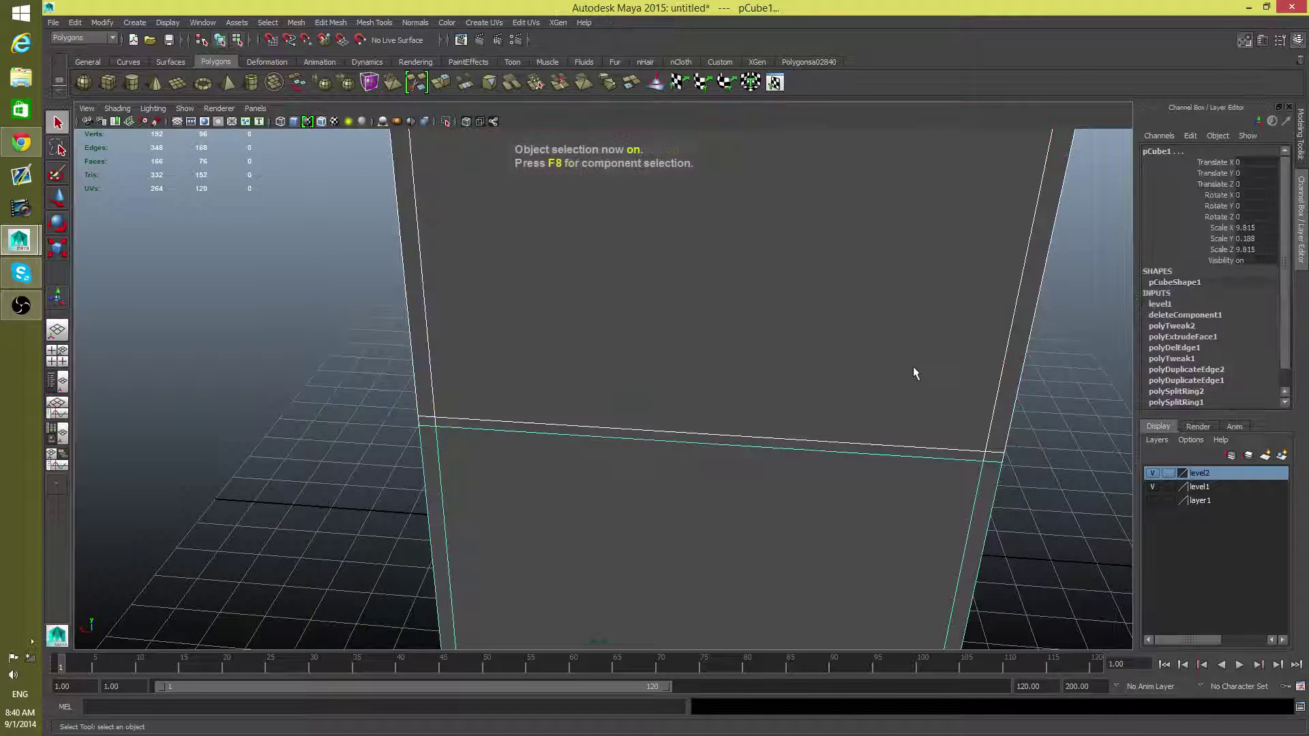
alt+drag(899, 488, 906, 477)
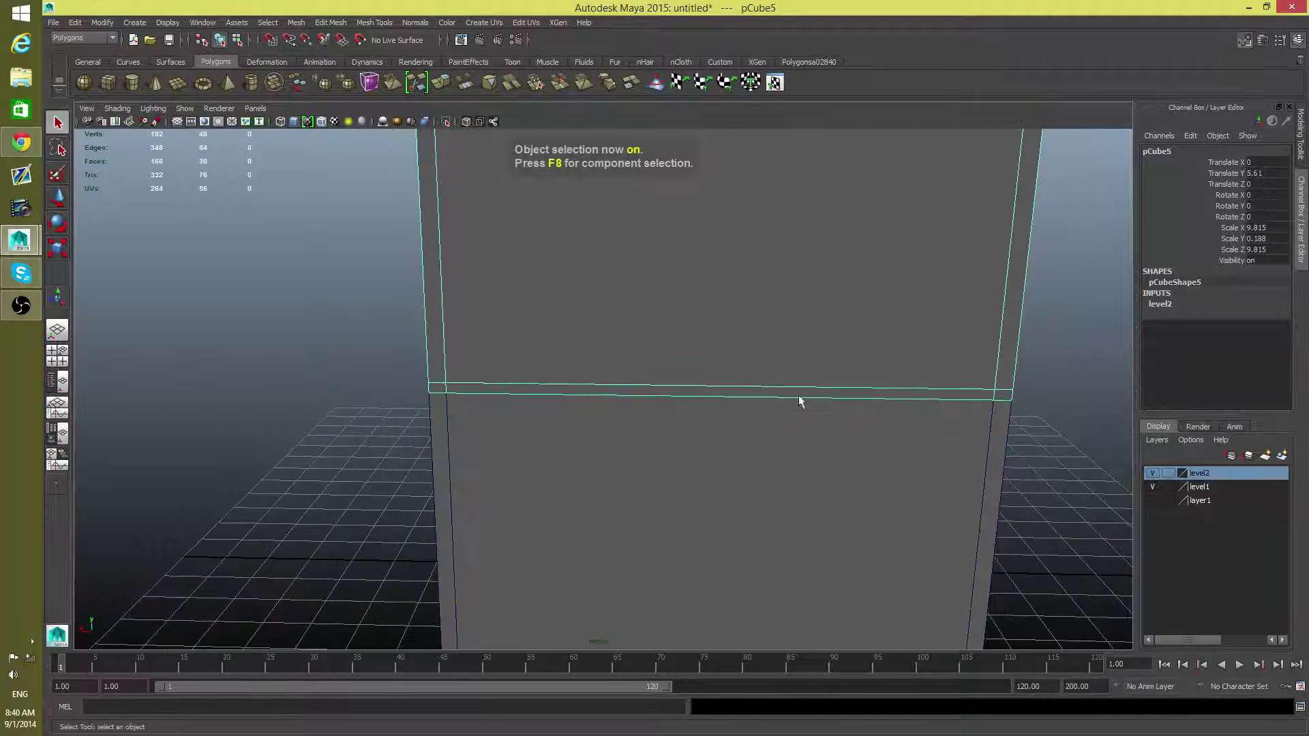
alt+drag(595, 362, 624, 360)
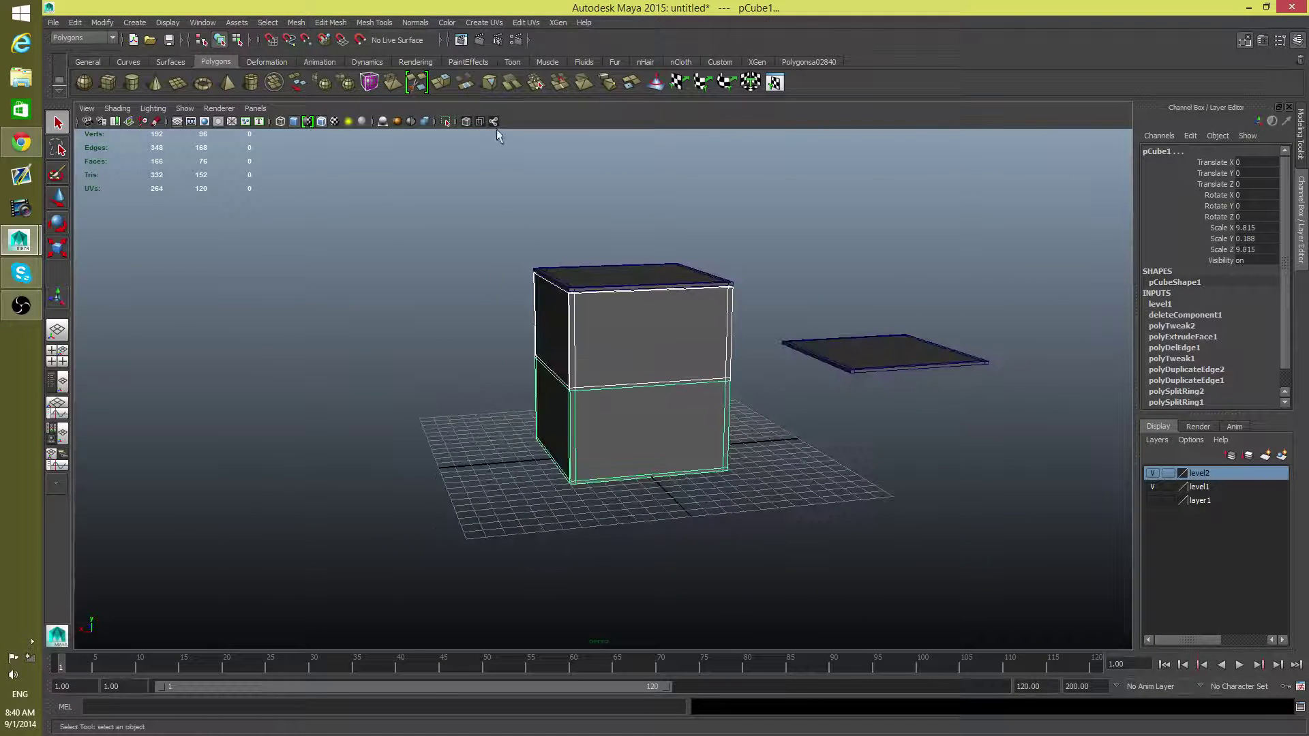
click(304, 26)
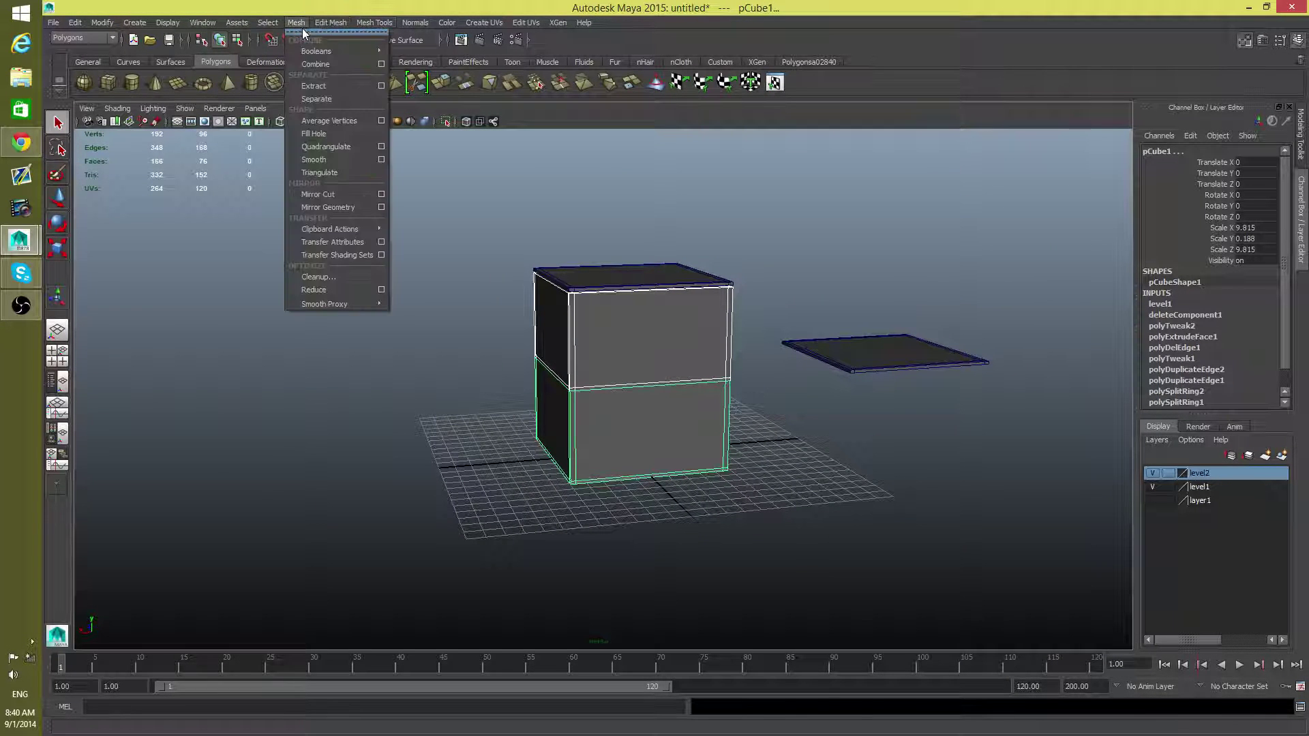
click(318, 62)
Select all vertices along the storey seam of the combined mesh and merge them with Merge Components.
alt+drag(811, 462, 868, 453)
right_drag(750, 335, 703, 330)
alt+drag(702, 330, 918, 462)
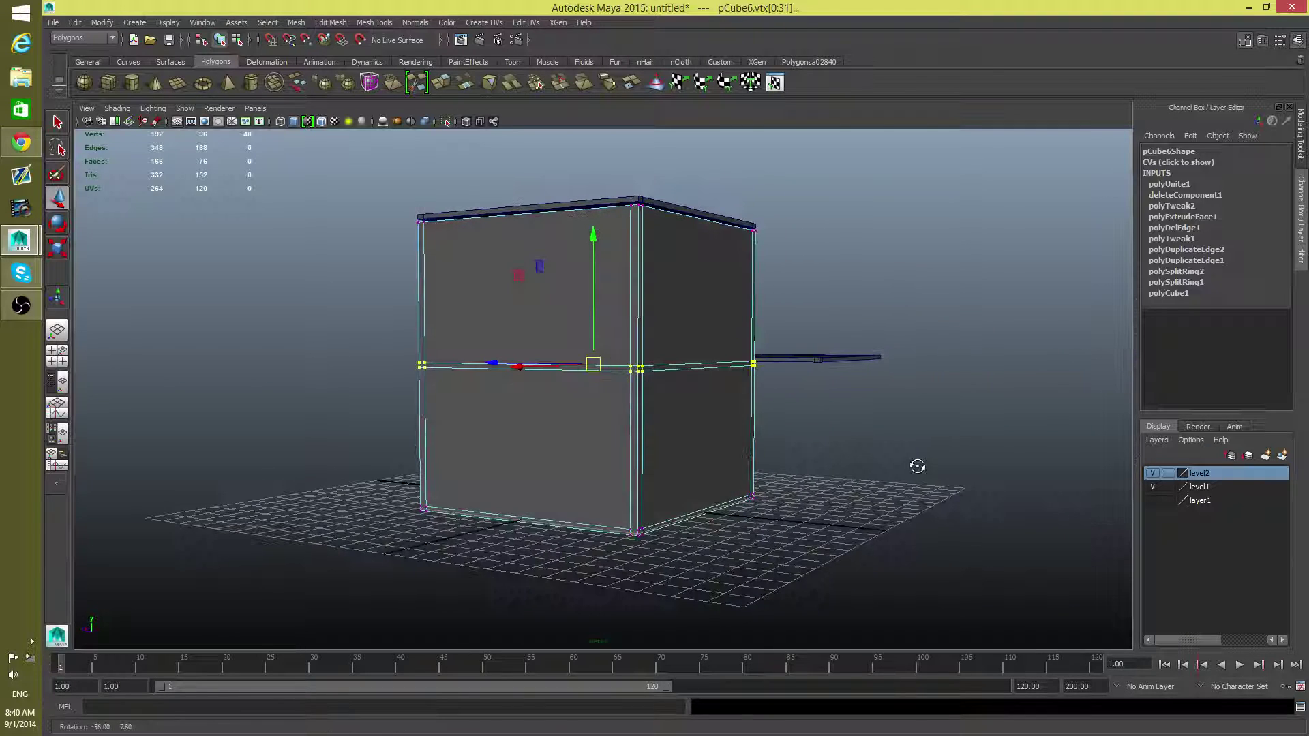
click(298, 22)
mouse_move(322, 26)
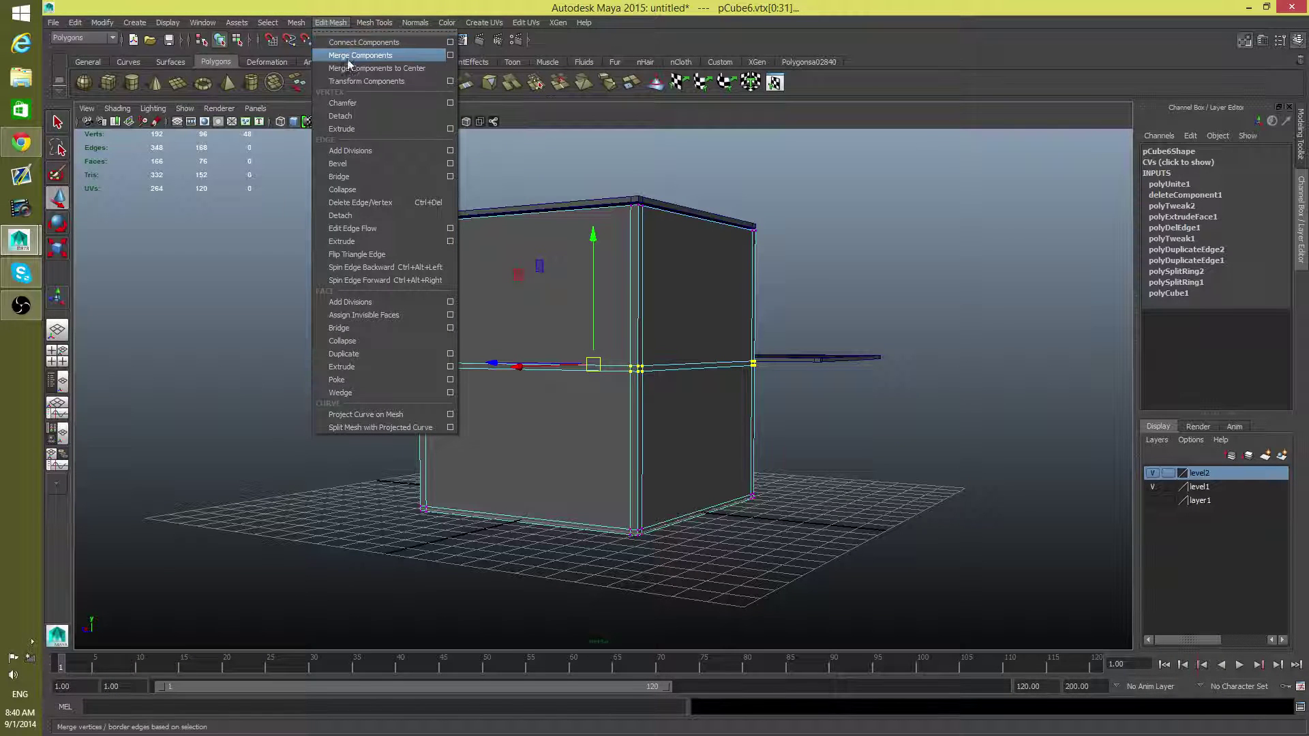
click(344, 55)
Open the Merge Vertices options and reset the settings to their defaults.
scroll(654, 357, up, 10)
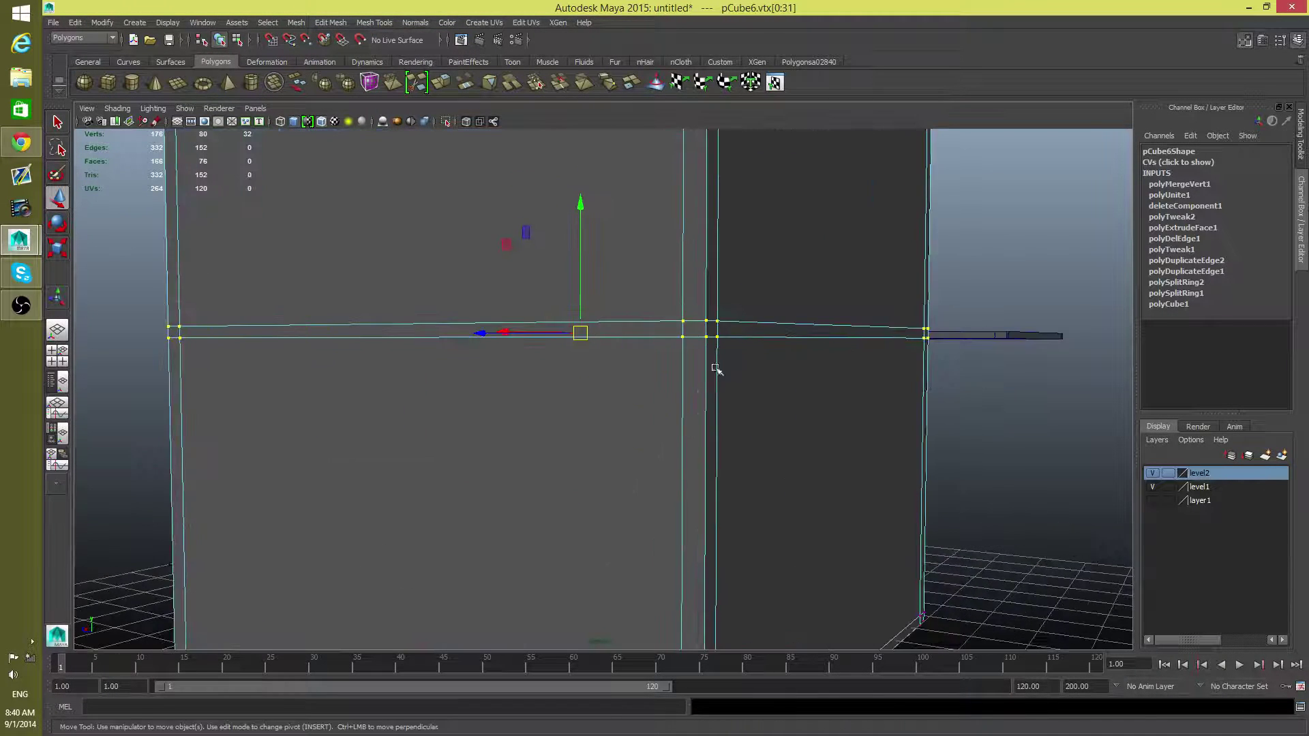
click(330, 23)
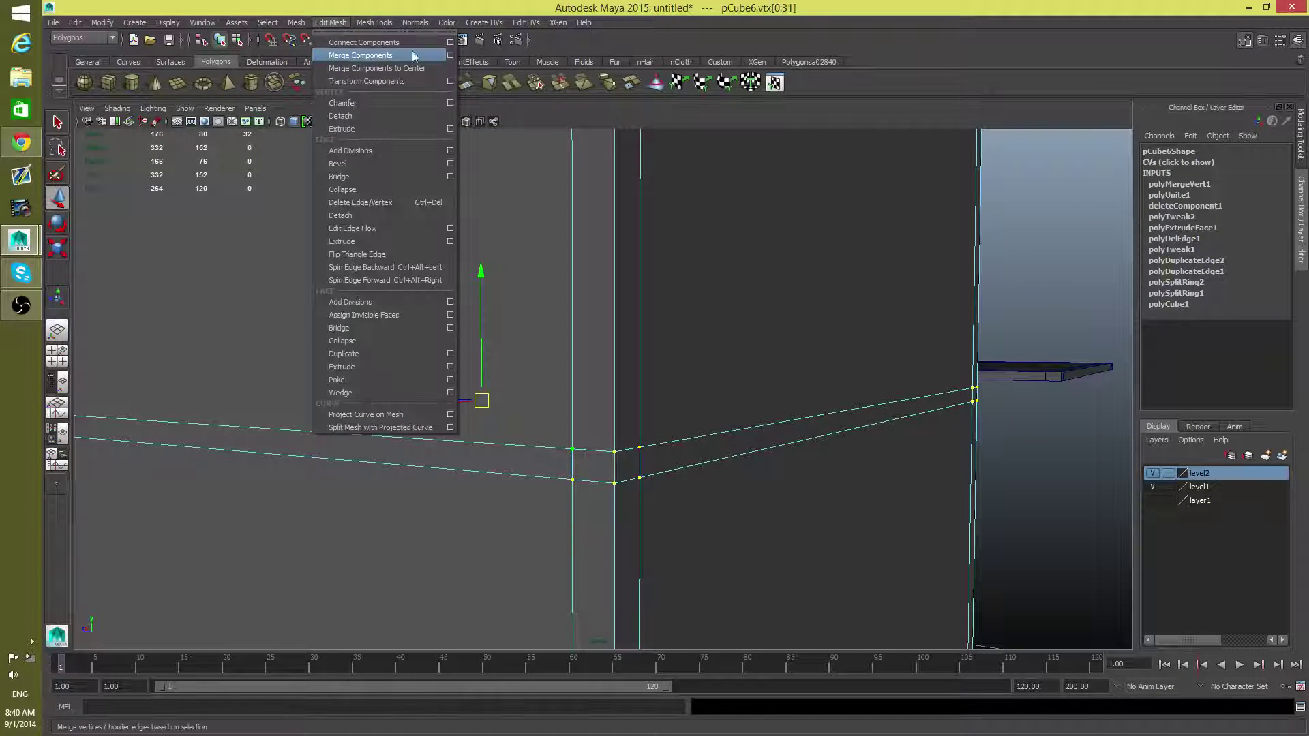
click(450, 56)
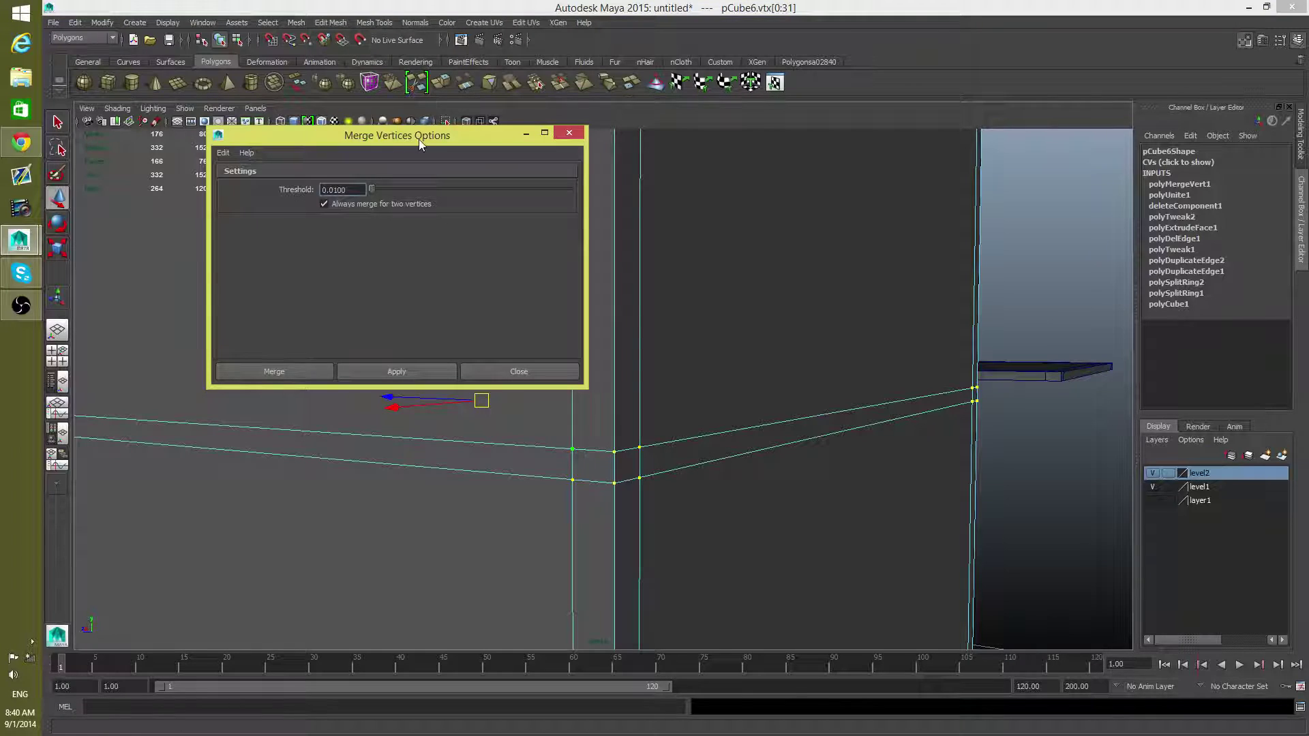
drag(418, 139, 948, 178)
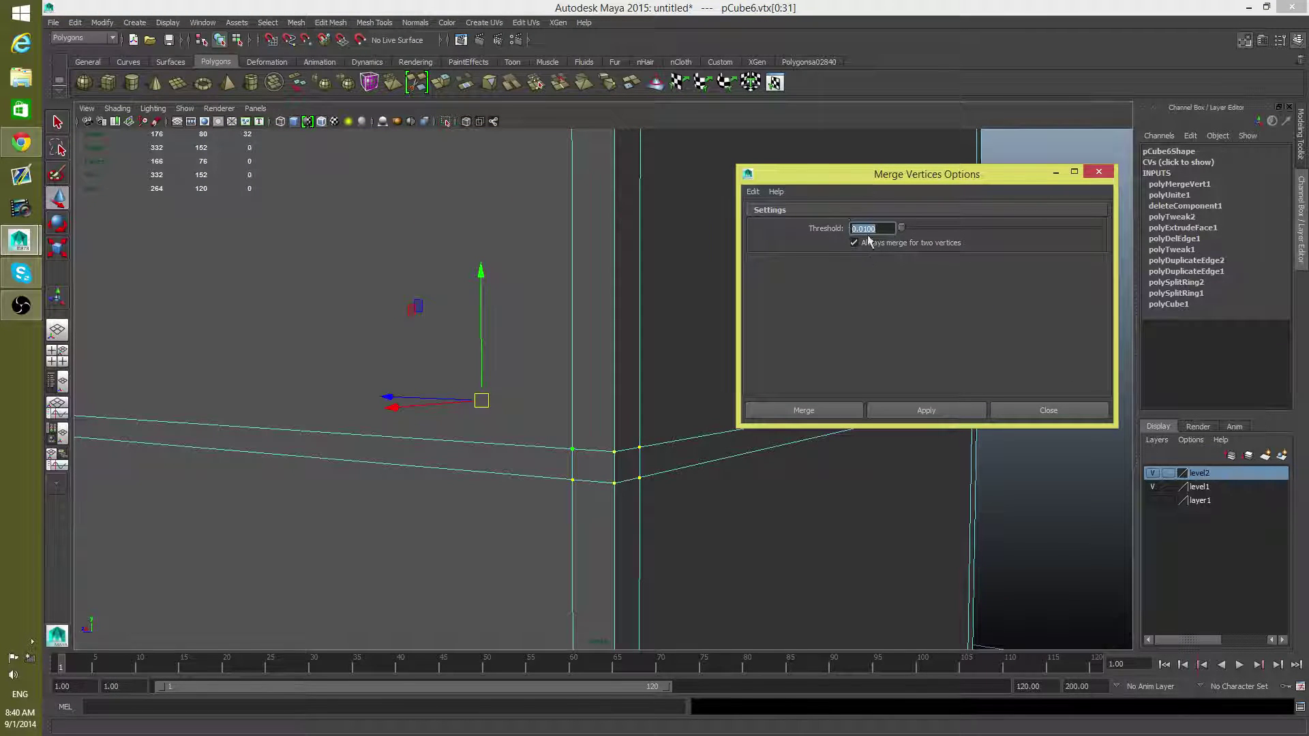
click(752, 192)
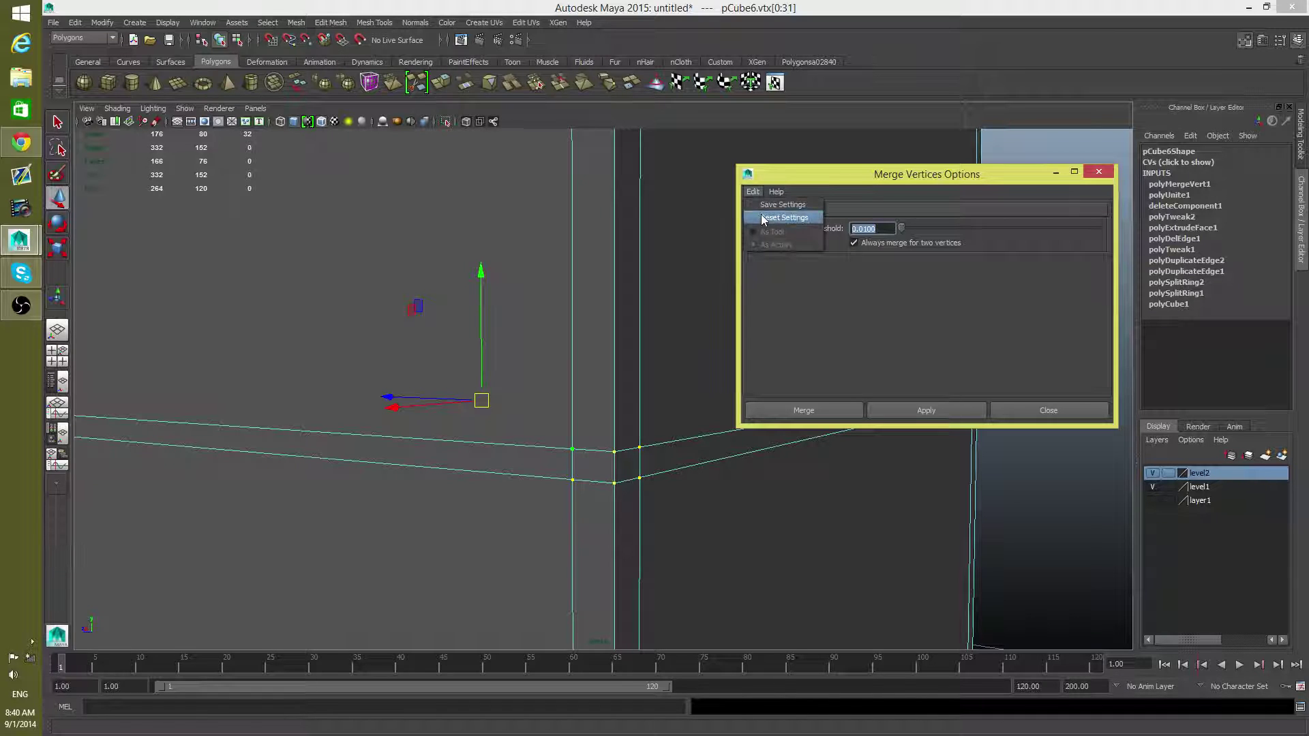
click(762, 217)
click(878, 229)
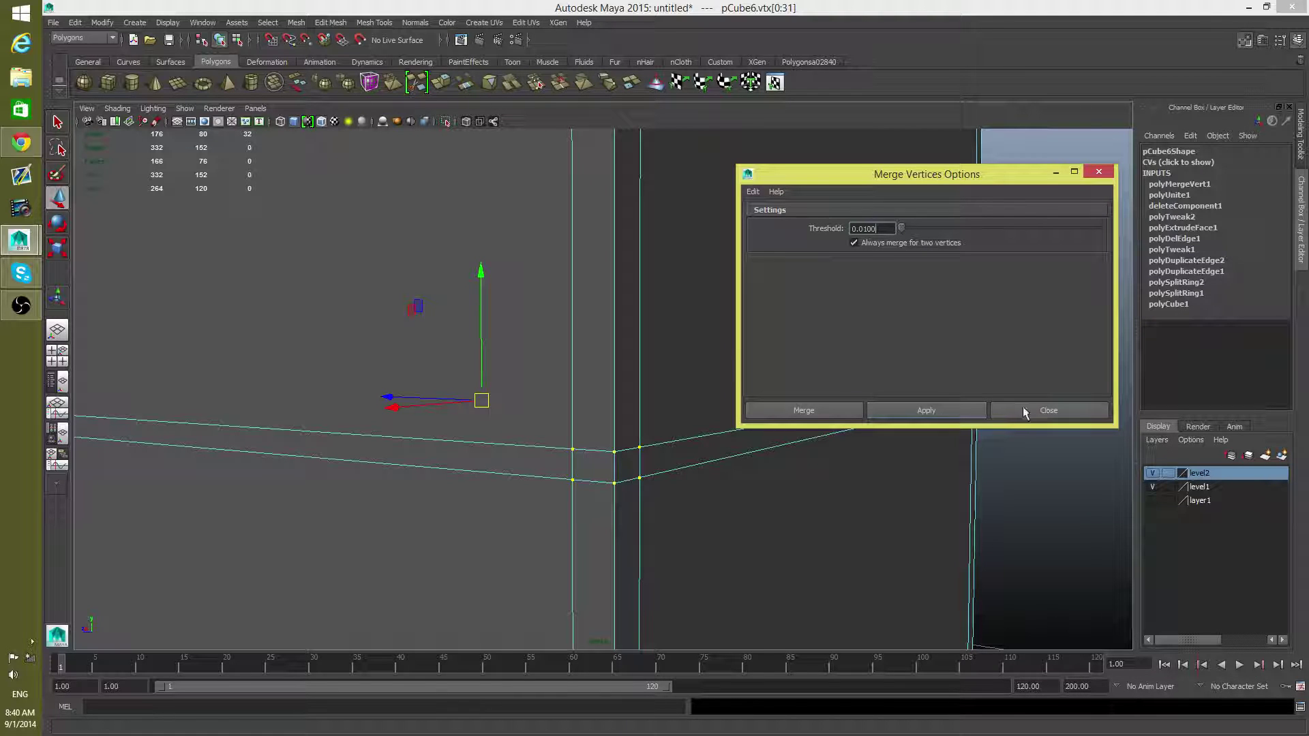
Check the merge by selecting and nudging individual seam vertices near the wall corners, and close the merge options.
click(612, 450)
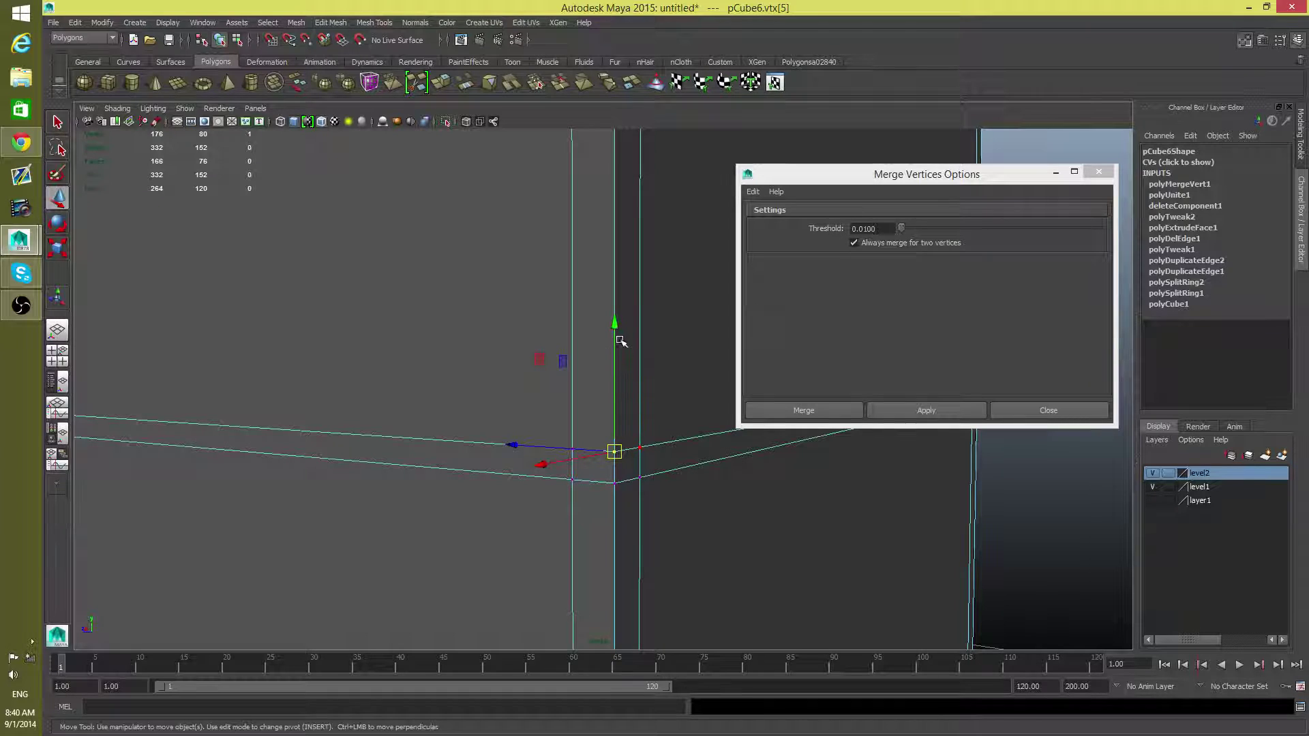
click(639, 448)
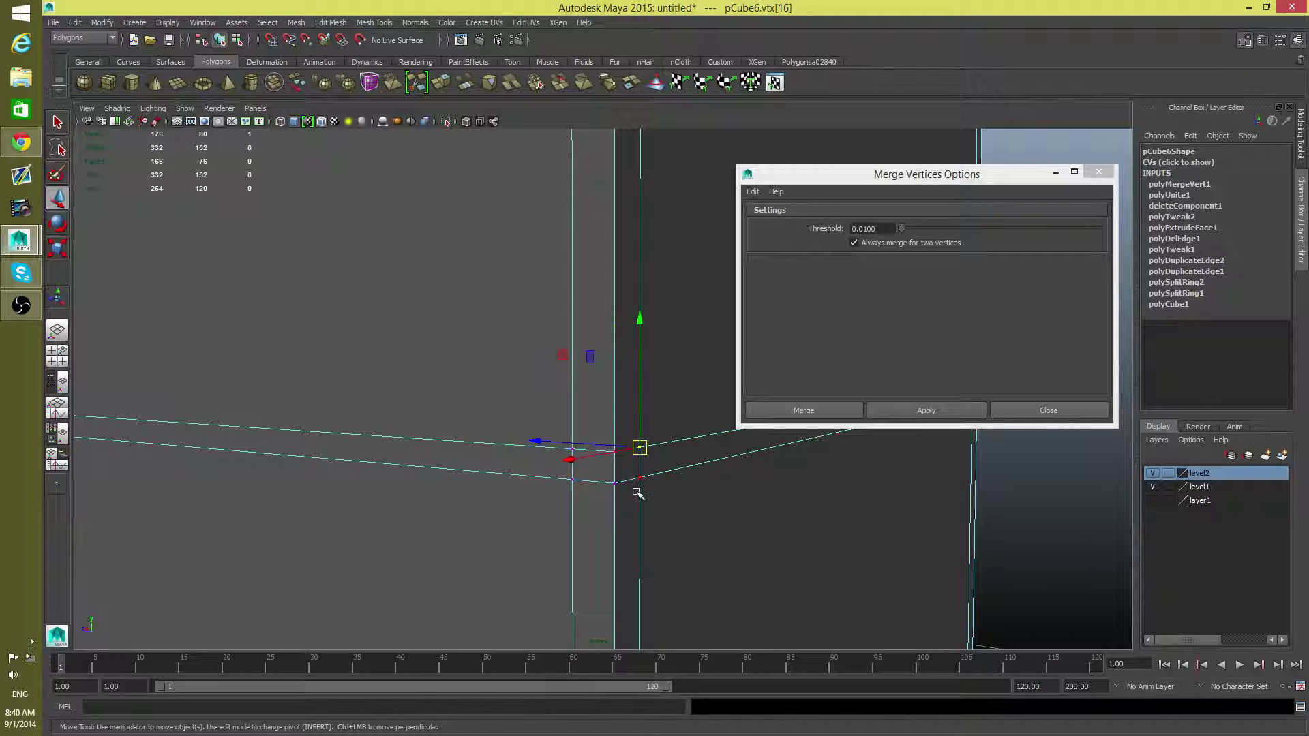
mouse_move(641, 321)
mouse_down()
mouse_move(641, 294)
mouse_move(640, 319)
mouse_up()
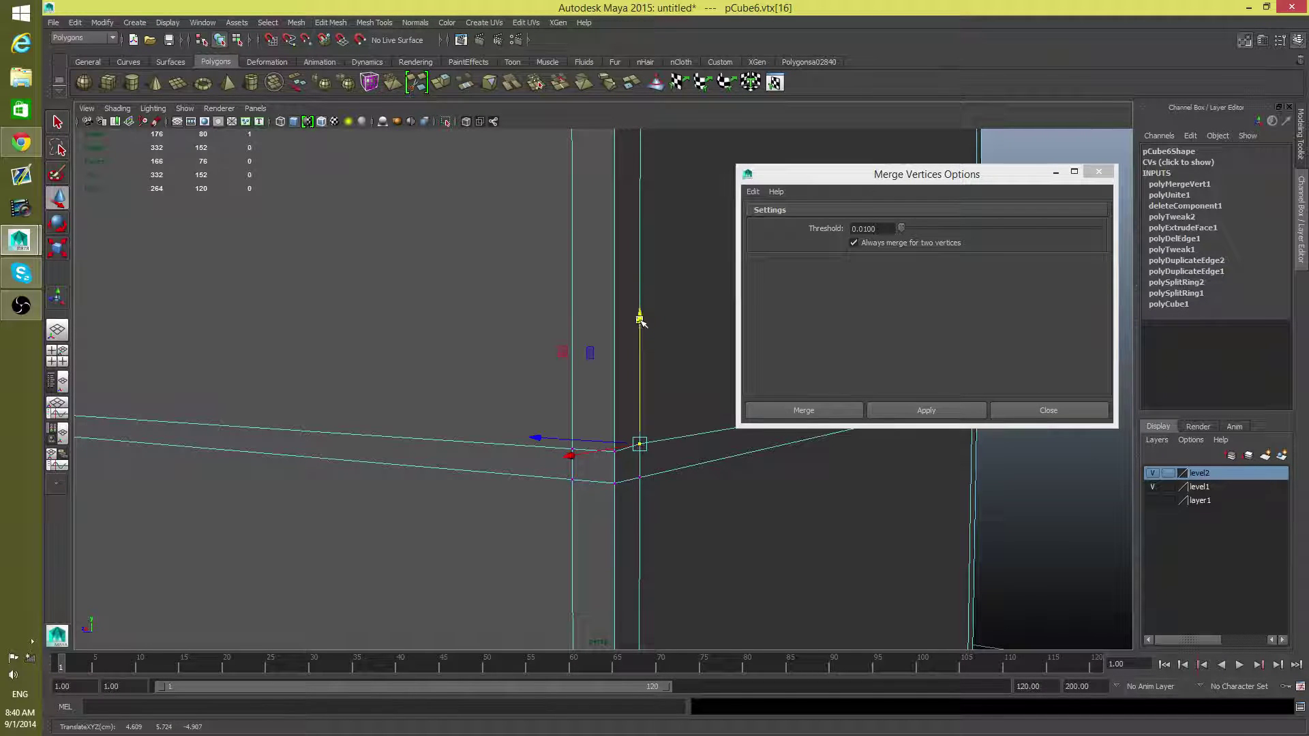
click(573, 480)
alt+drag(573, 353, 628, 432)
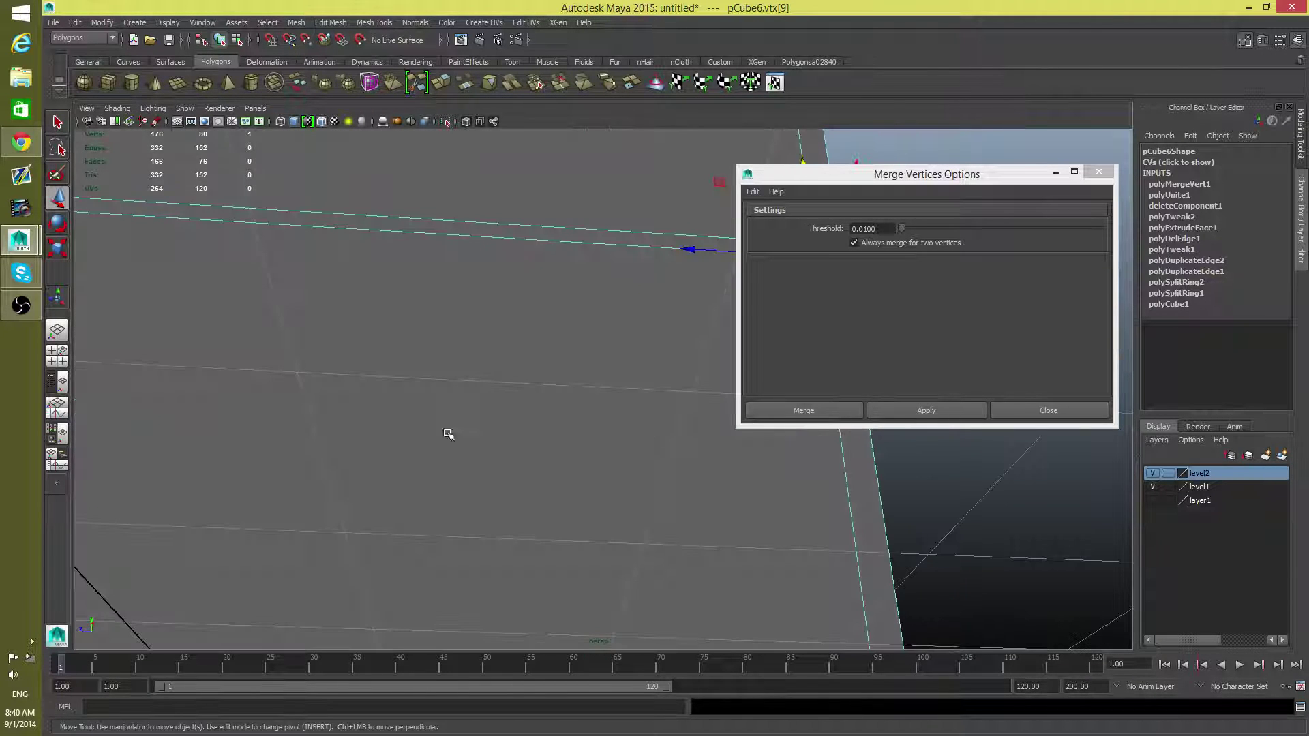
alt+drag(448, 434, 669, 526)
click(643, 484)
drag(608, 380, 361, 525)
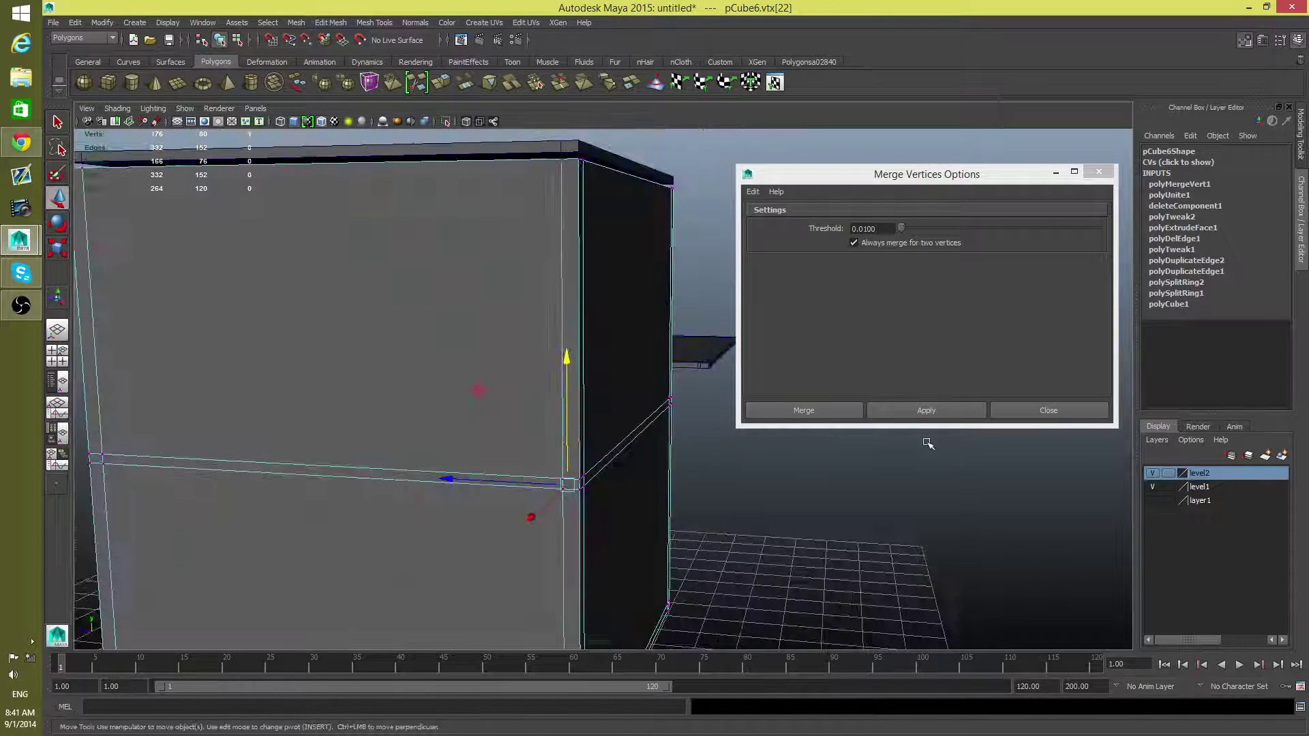
click(1068, 411)
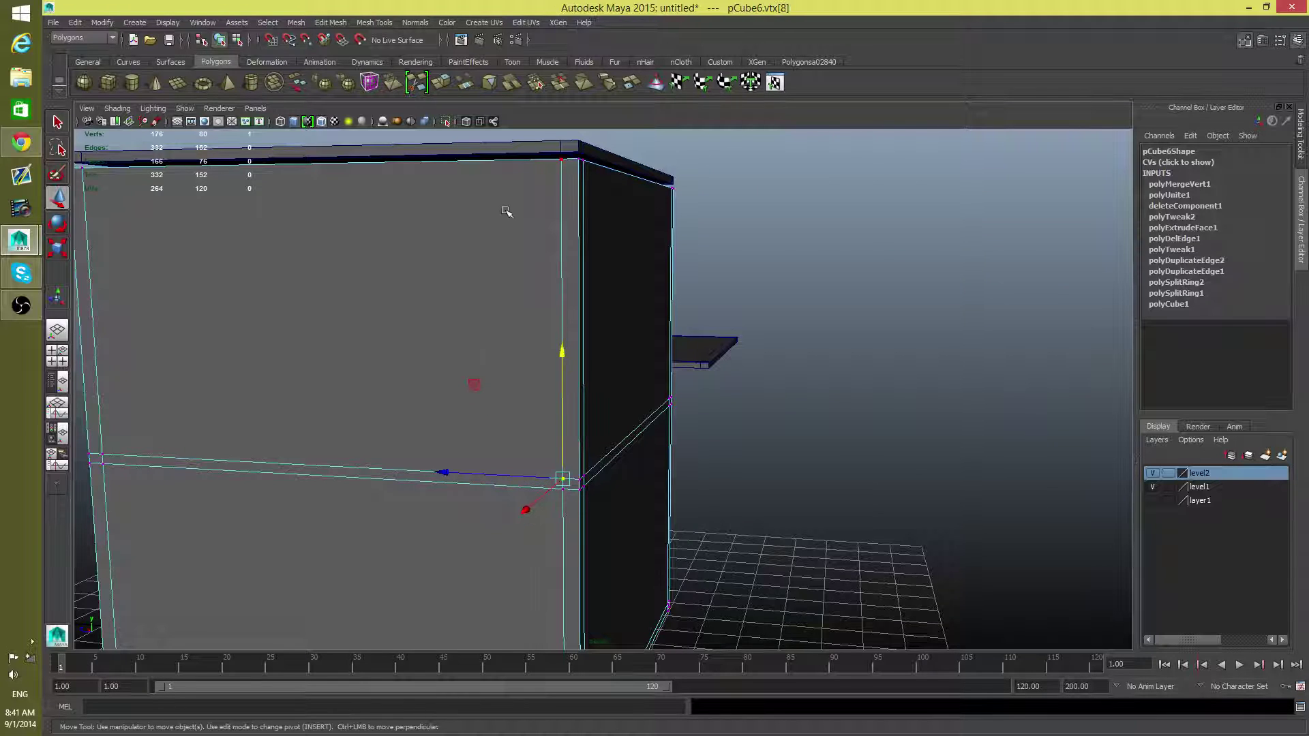
Return to object selection and move the roof slab straight down below the walls, to Translate Y -2.283.
key(F8)
click(537, 292)
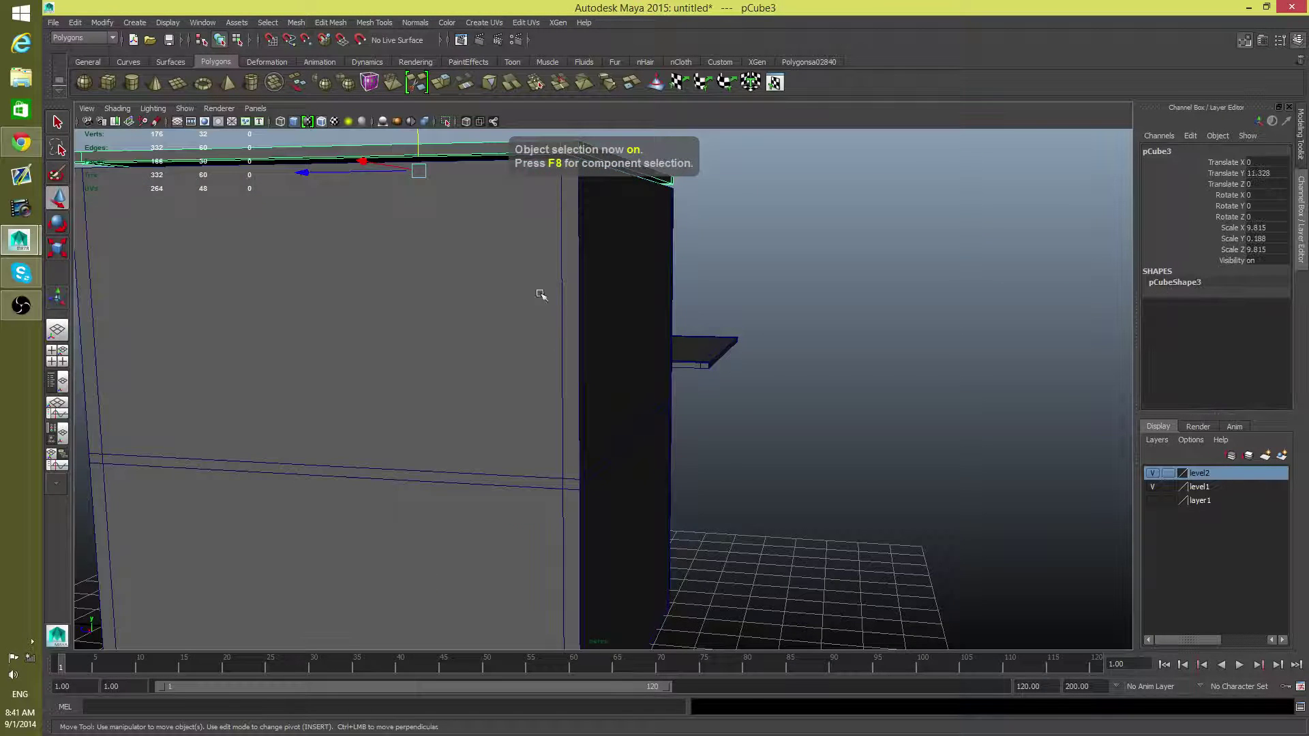
scroll(541, 295, down, 10)
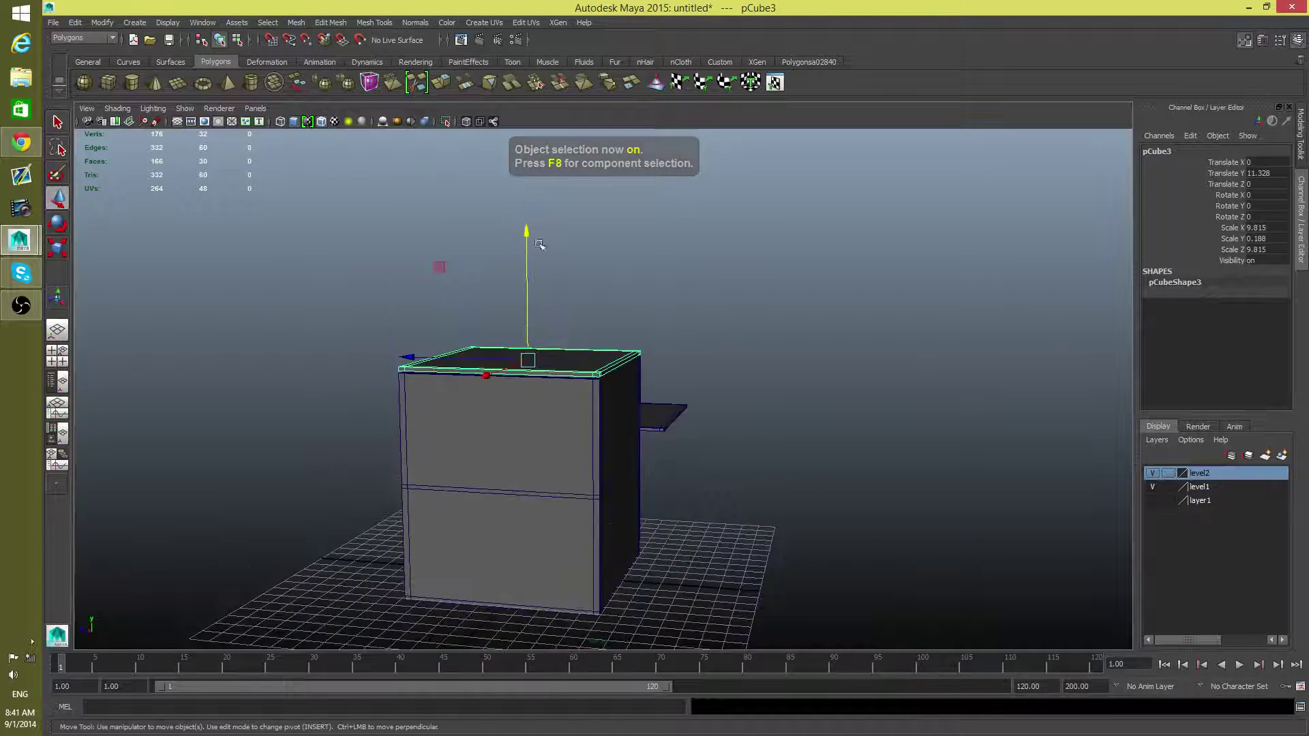
drag(526, 229, 545, 488)
Select the separate floor slab floating beside the house.
scroll(644, 512, up, 4)
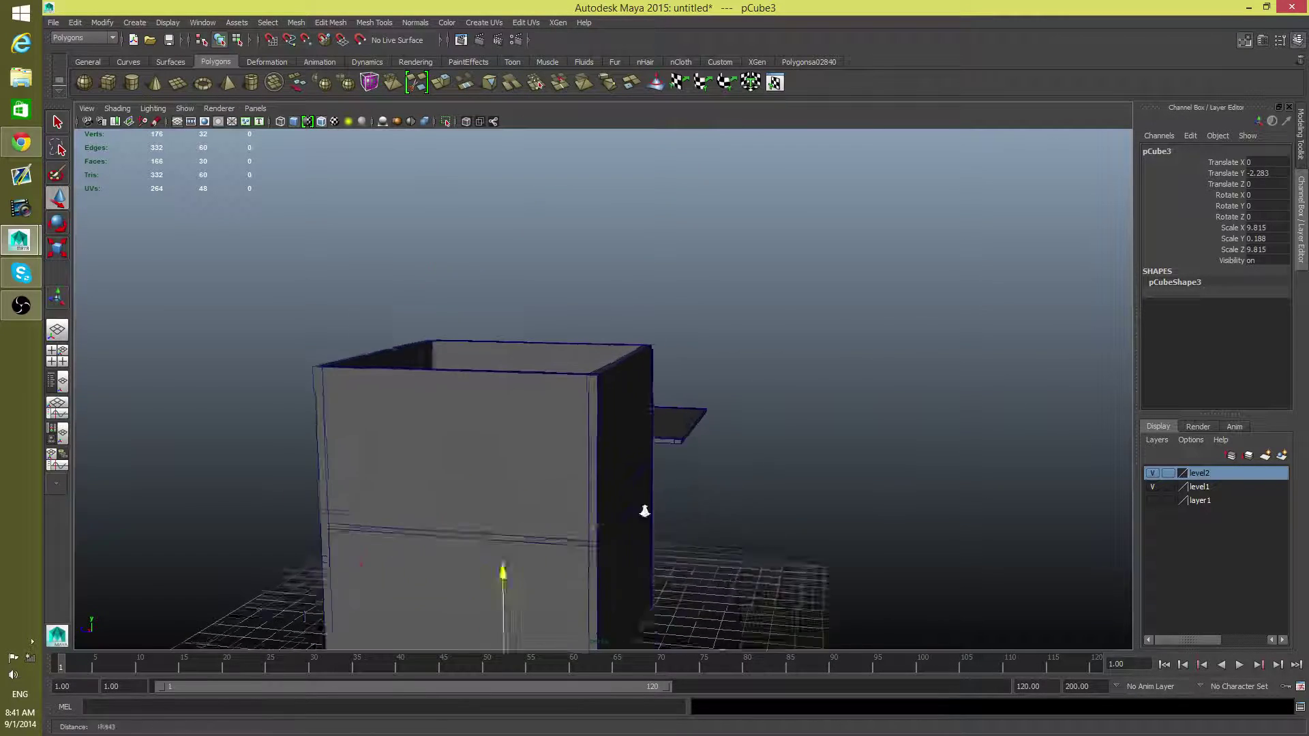
alt+drag(644, 511, 825, 379)
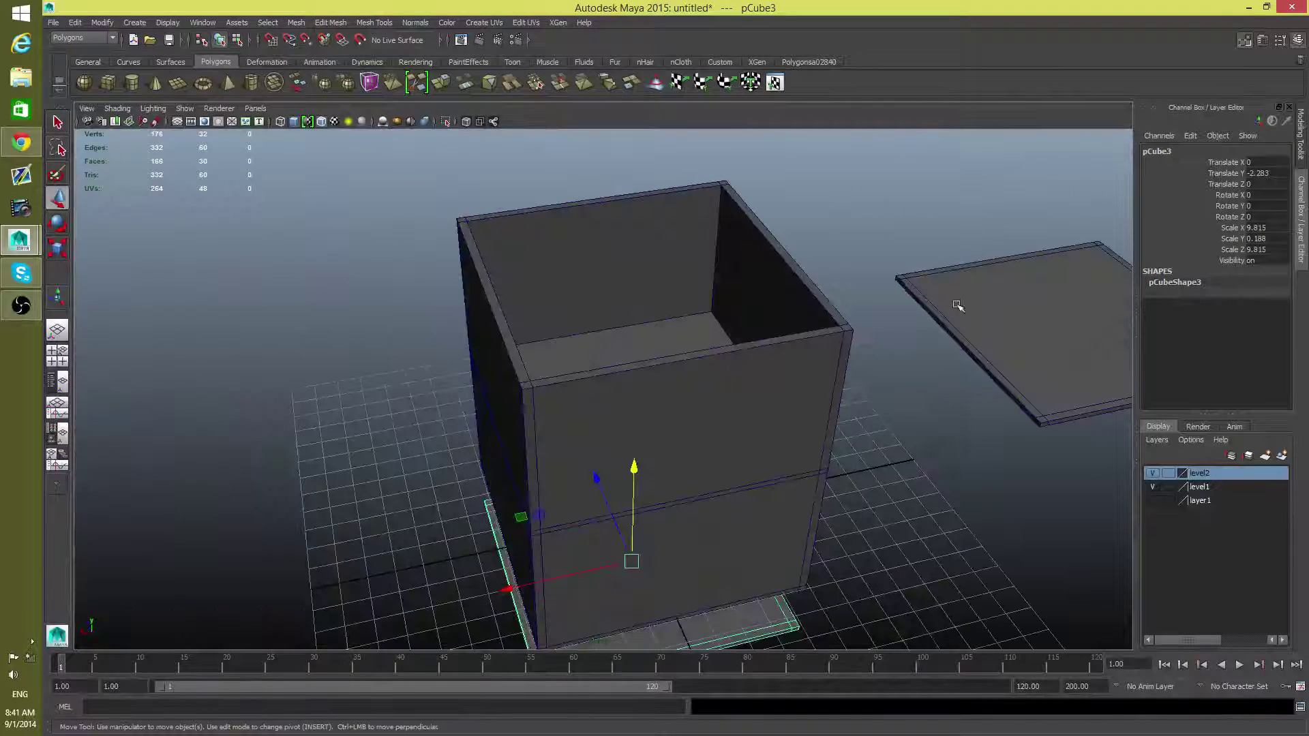
click(1001, 315)
alt+drag(870, 548, 668, 461)
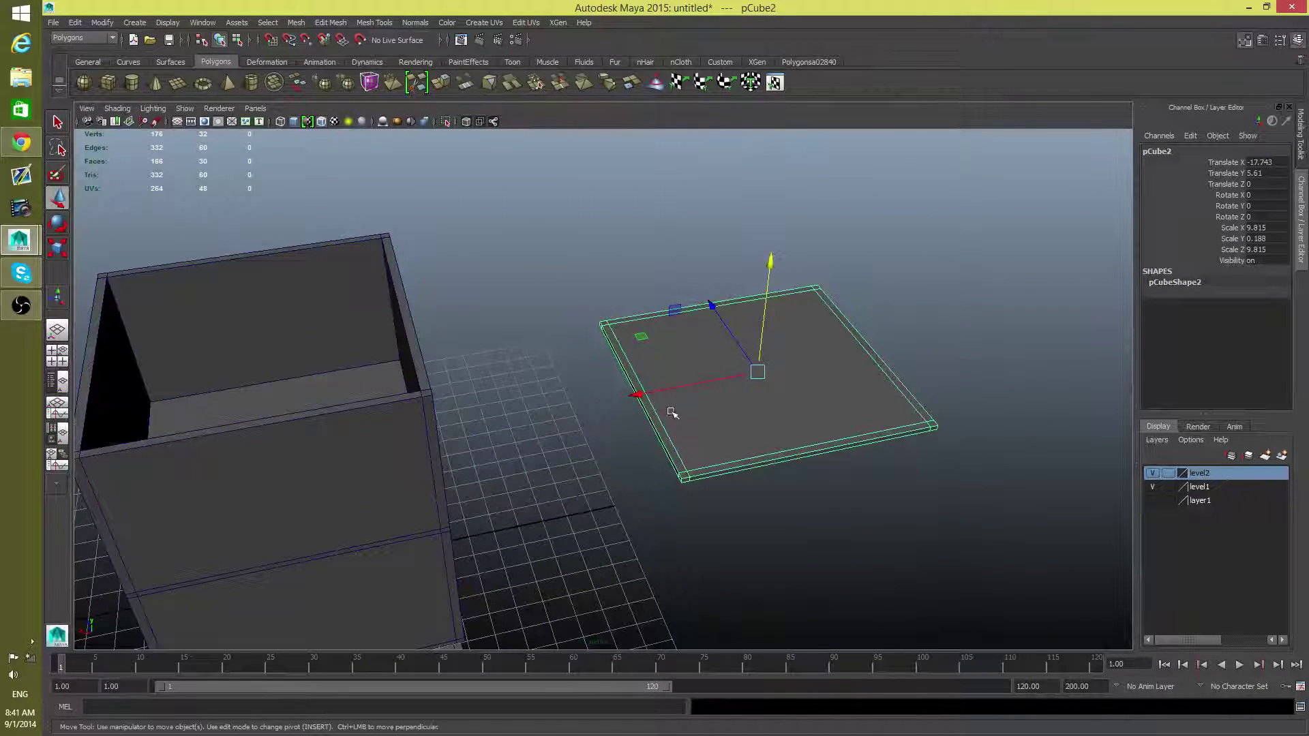
Move the flat square panel along the X axis, past the open box to its opposite side.
drag(637, 396, 89, 501)
scroll(192, 487, down, 3)
scroll(371, 500, up, 5)
alt+drag(374, 503, 572, 468)
click(571, 467)
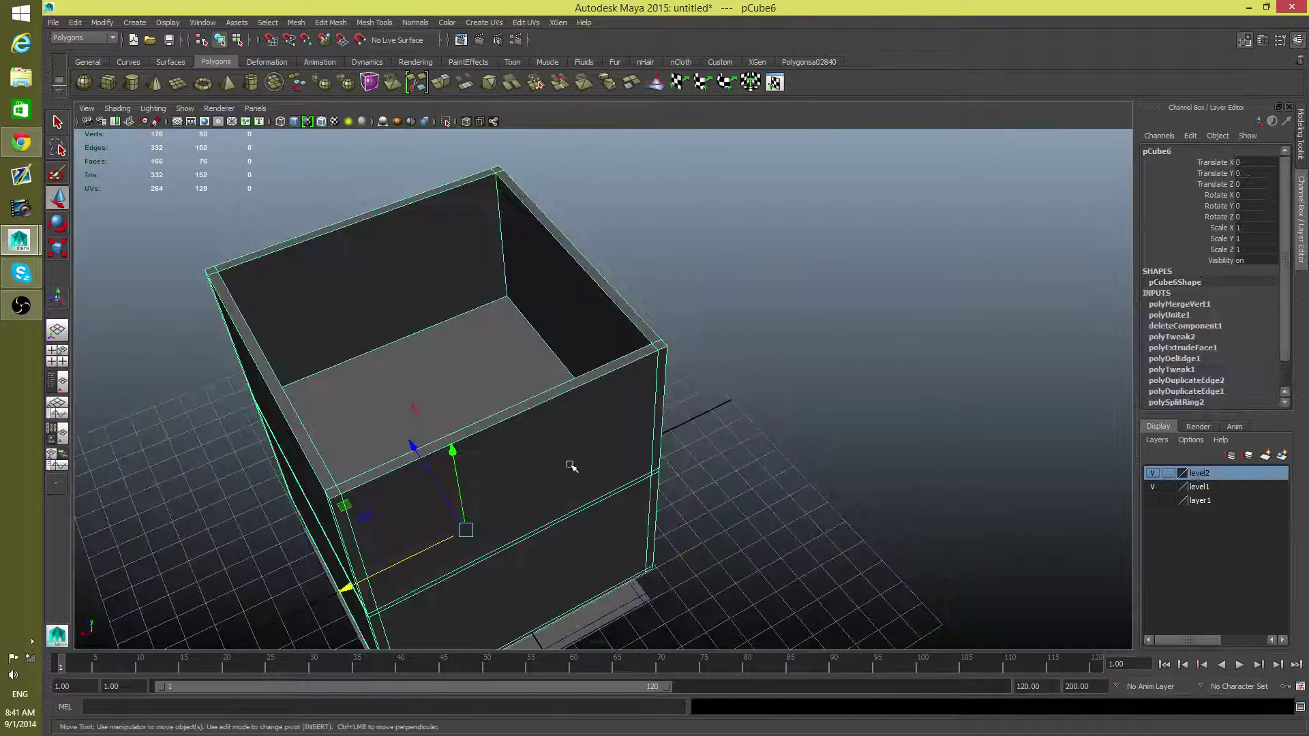
key(ctrl+d)
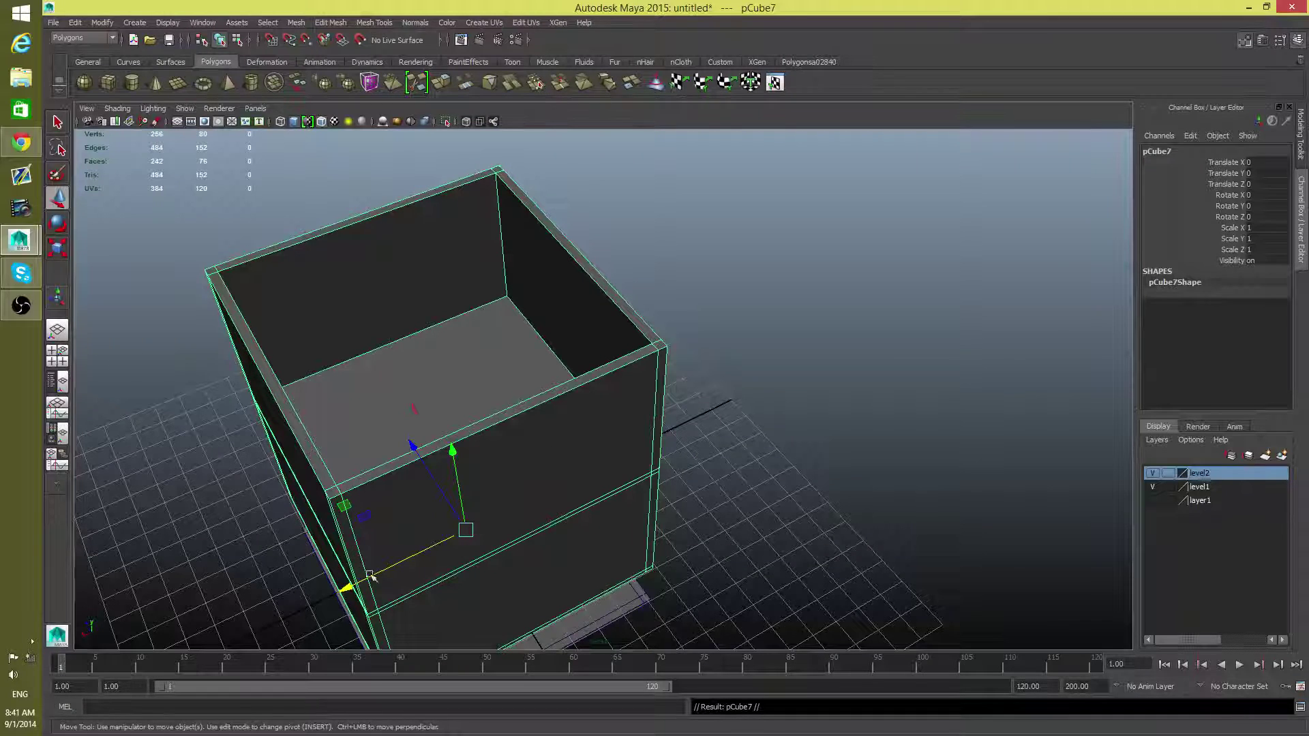
drag(345, 590, 345, 590)
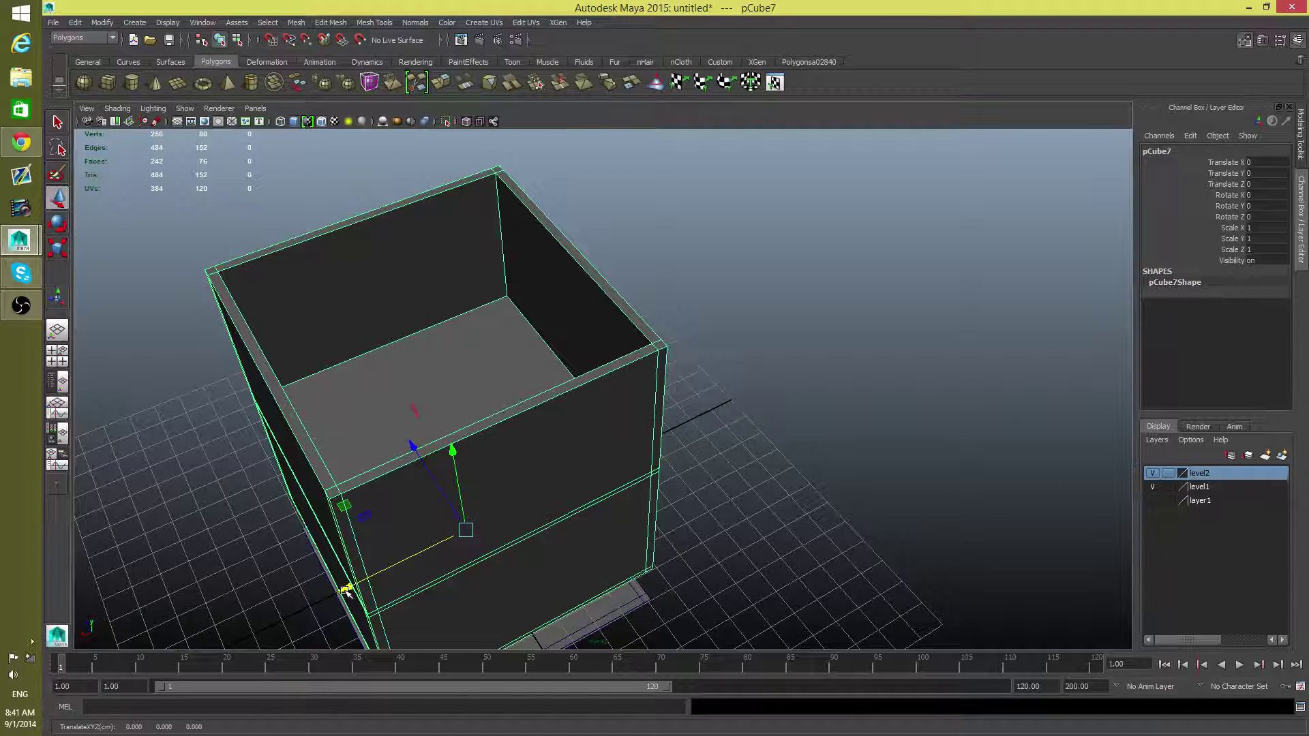
key(ctrl+z)
Insert a vertical edge loop around the middle of the open box, splitting it in half, and return to object selection.
alt+drag(565, 461, 476, 379)
right_drag(476, 379, 526, 403)
click(477, 373)
click(477, 373)
alt+drag(520, 429, 489, 349)
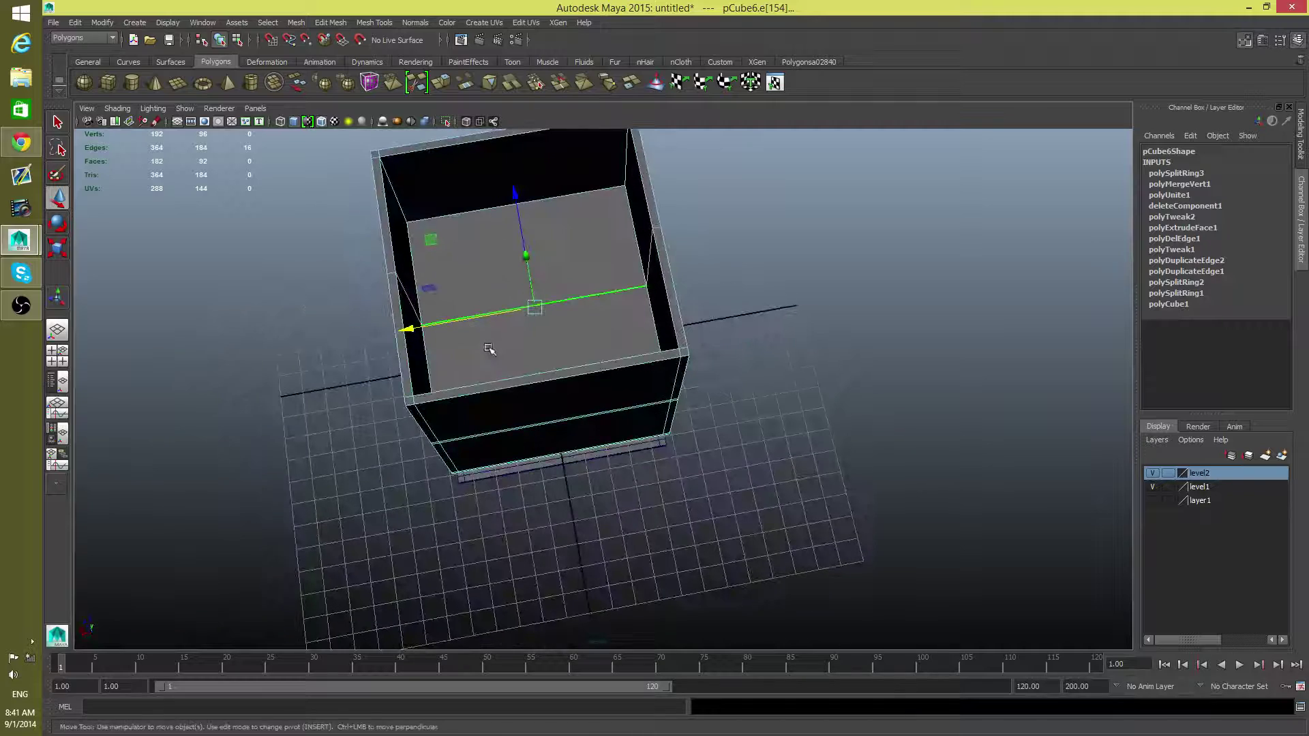
key(F8)
key(F8)
Duplicate the open box and move the copy along X to about -10.27, just clear of the original.
alt+drag(649, 290, 664, 349)
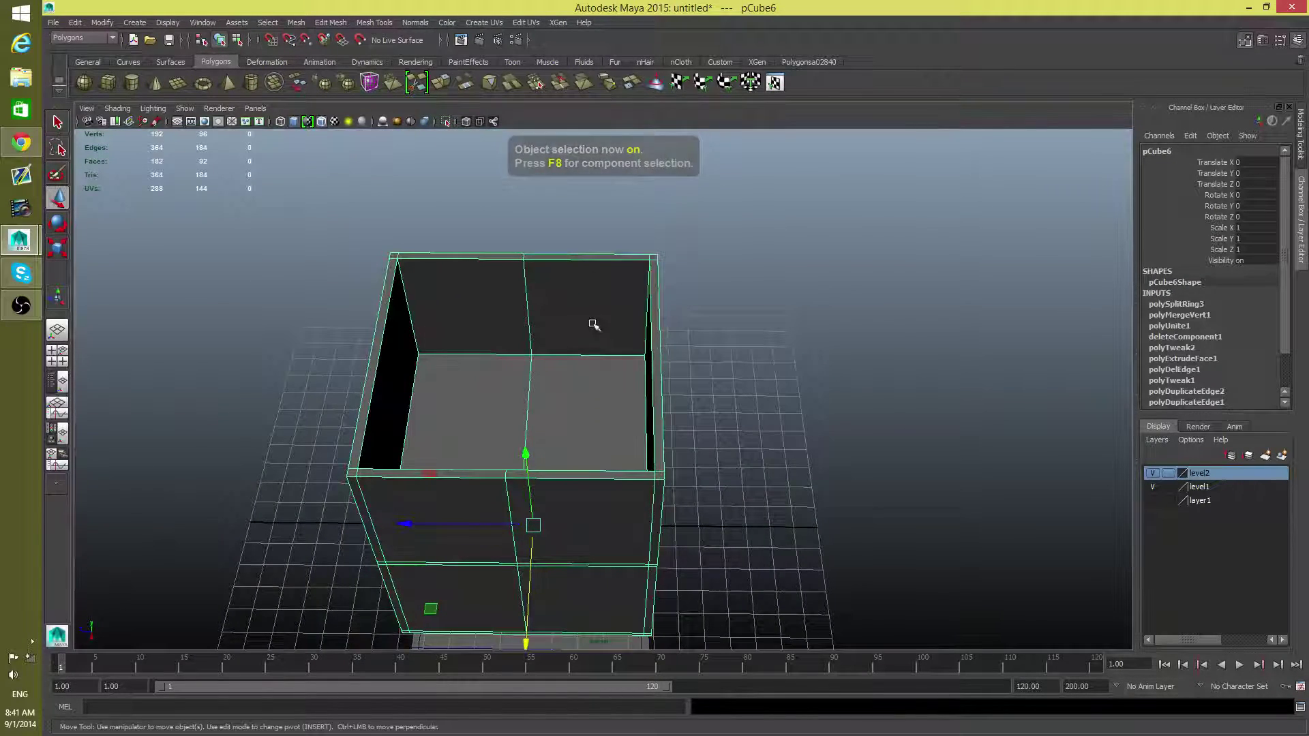
alt+drag(608, 415, 620, 329)
alt+drag(429, 221, 603, 519)
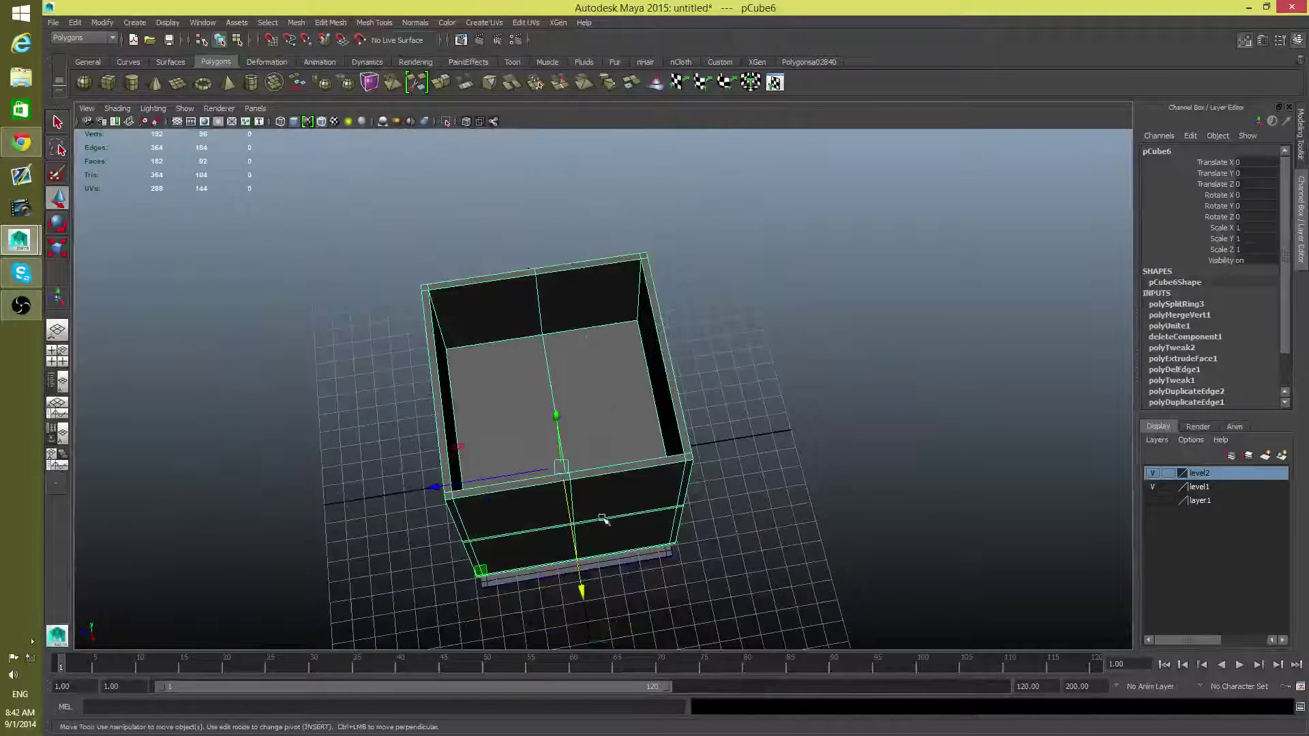
alt+drag(731, 370, 540, 417)
key(ctrl+d)
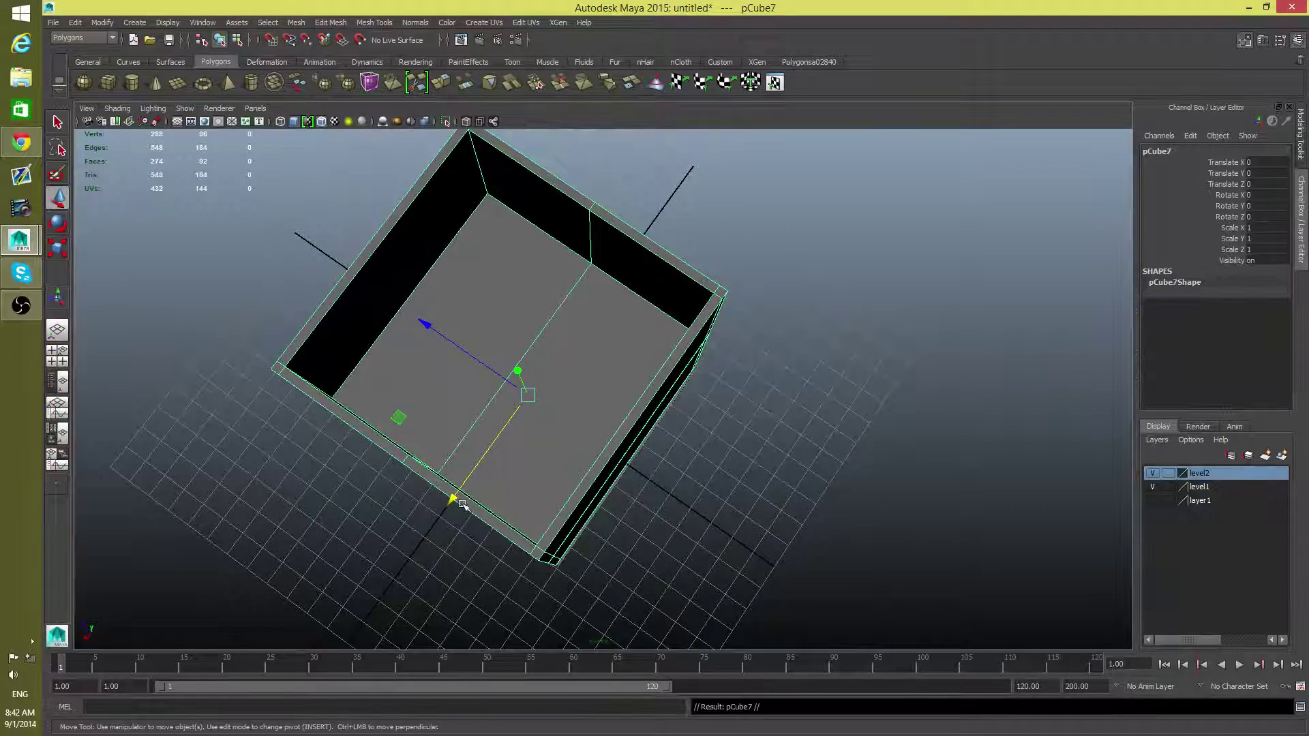
drag(452, 500, 780, 463)
Snap the duplicated box's pivot to its upper outer corner vertex nearest the original box.
alt+right_drag(781, 464, 847, 503)
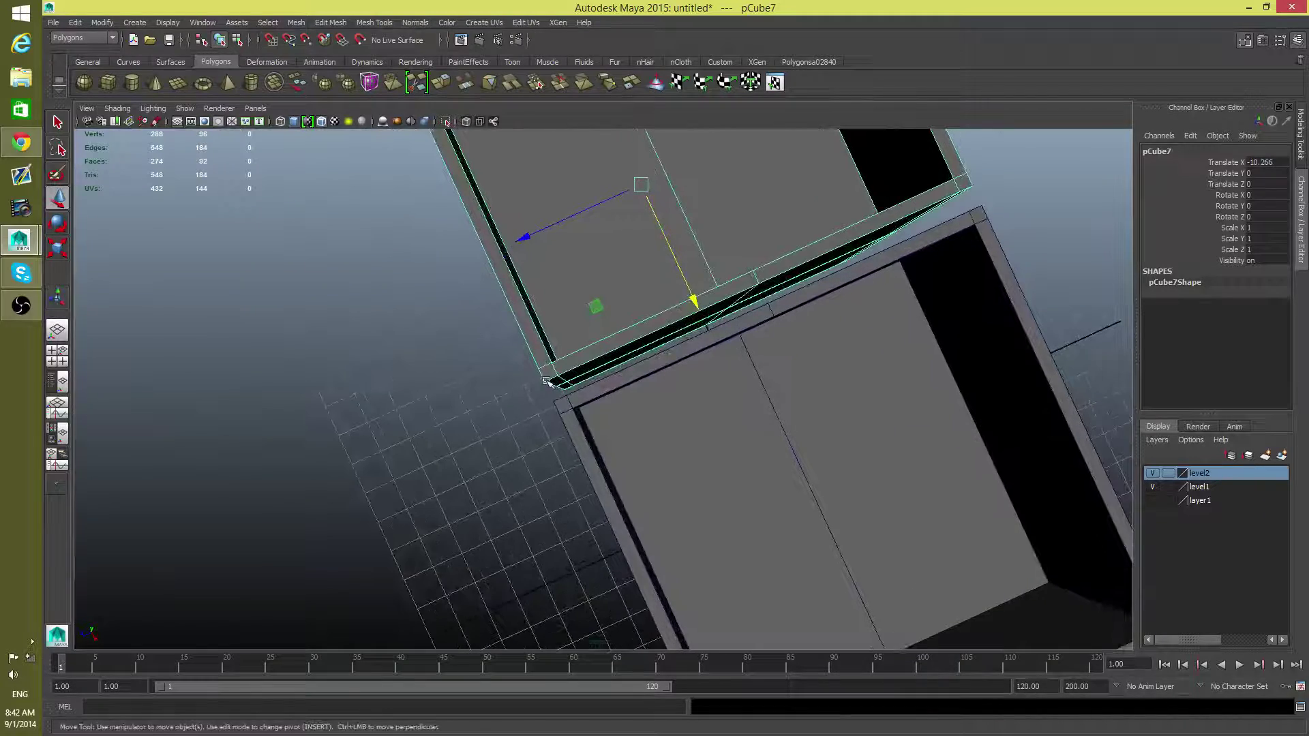
alt+drag(546, 381, 622, 535)
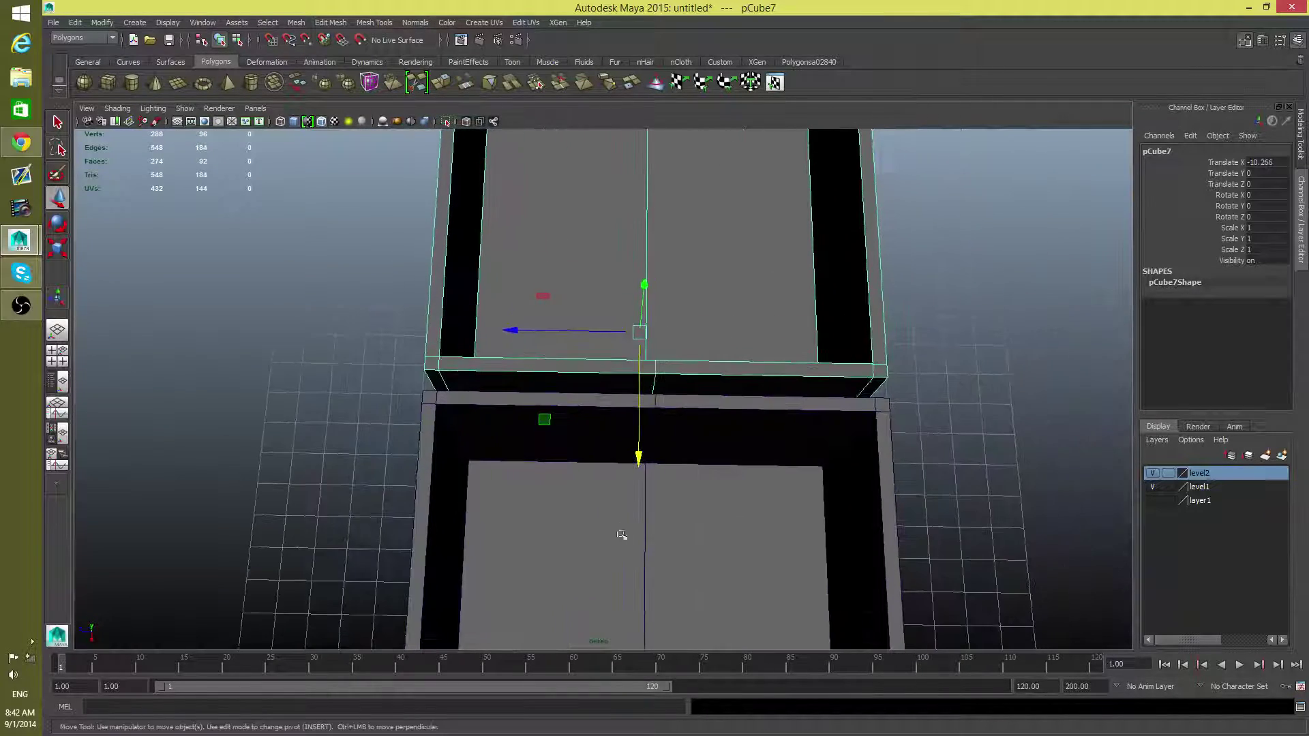
alt+drag(651, 404, 864, 496)
key(Insert)
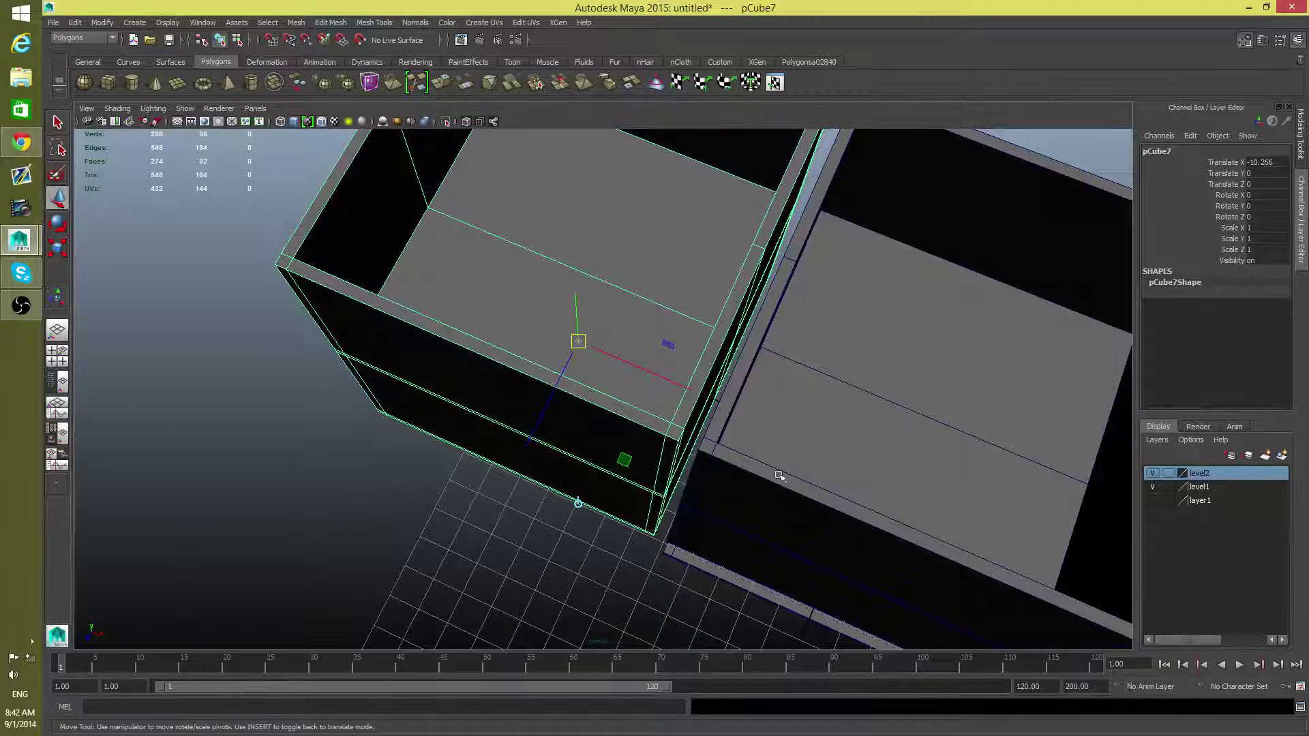
key(v)
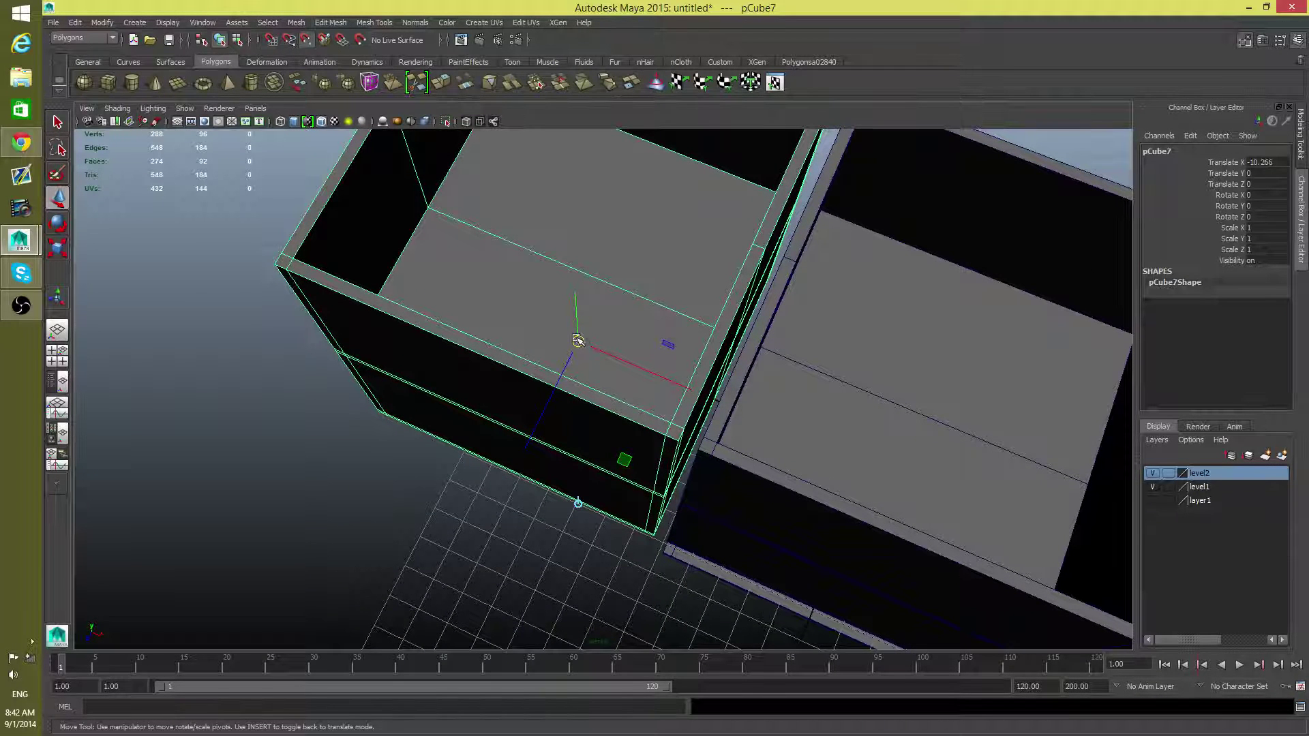
drag(578, 340, 578, 339)
drag(671, 424, 680, 450)
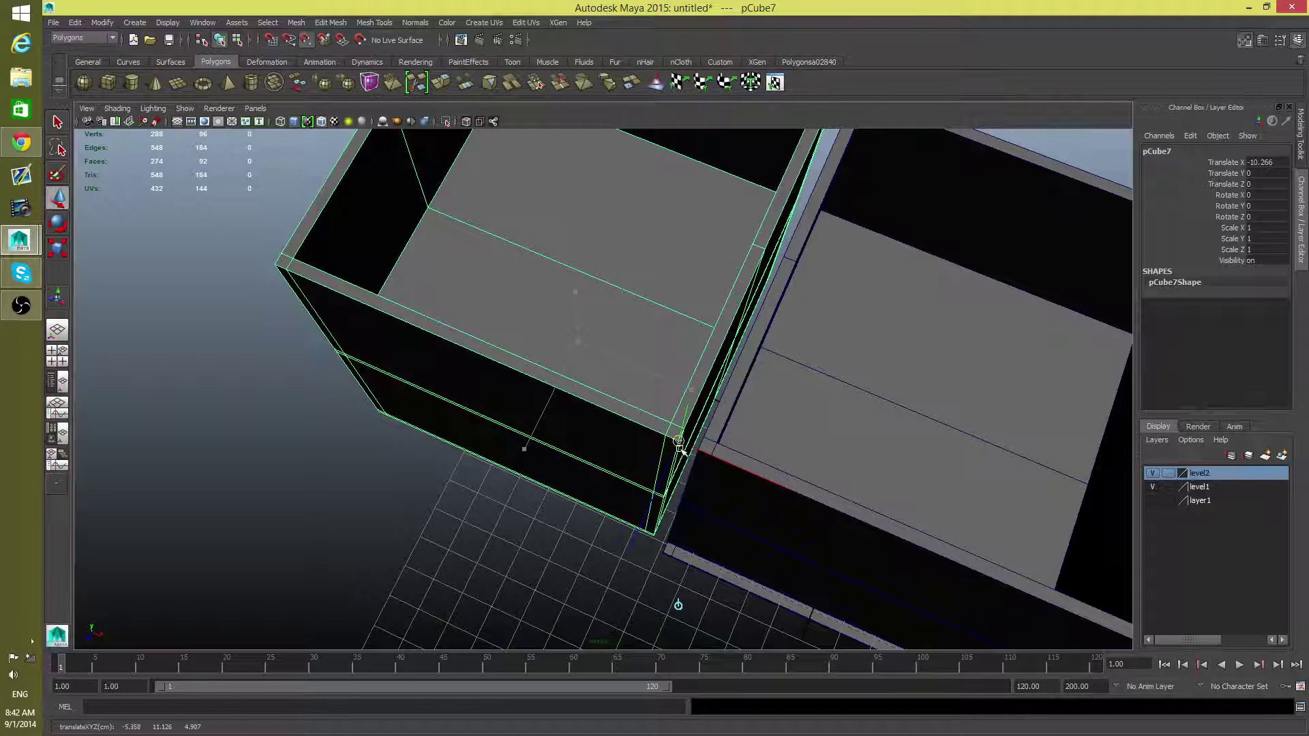
key(Insert)
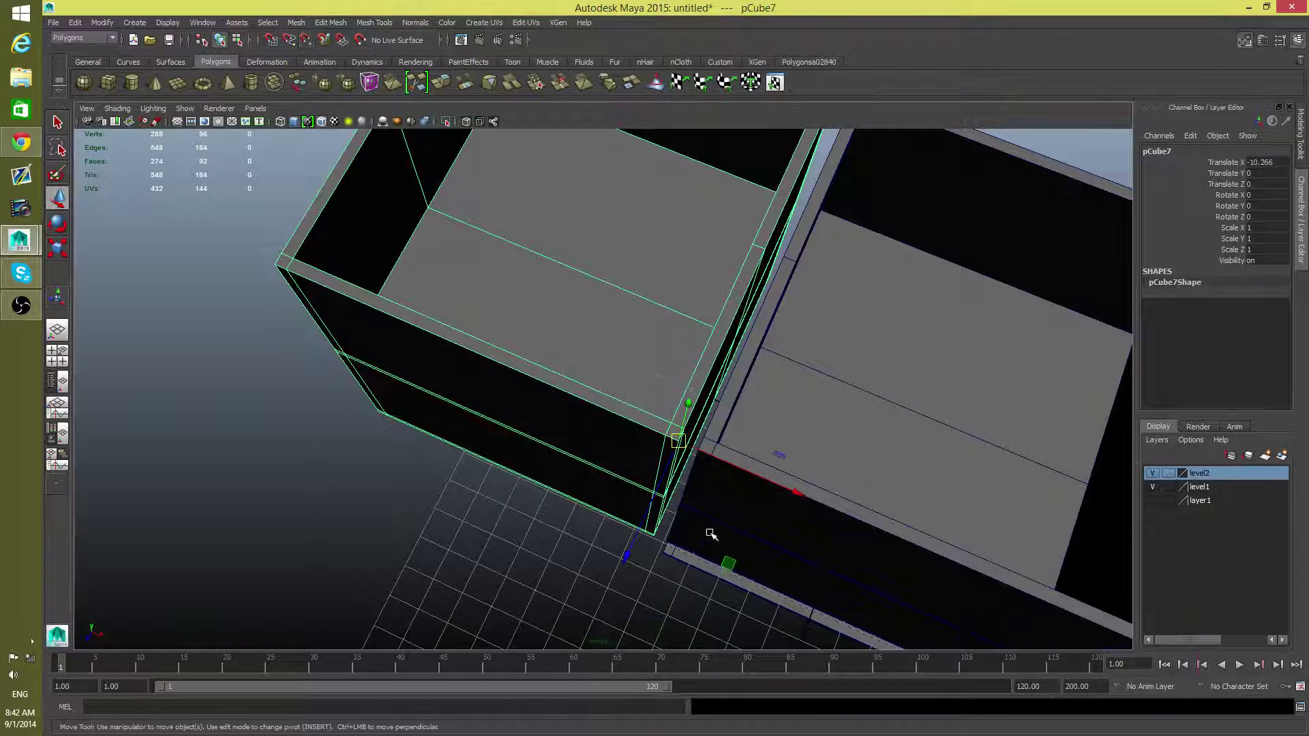
Vertex-snap the duplicated box's corner to the midpoint of the original box's top edge, at Translate X -9.815 and Z -4.907.
alt+drag(711, 533, 604, 525)
alt+drag(719, 501, 636, 494)
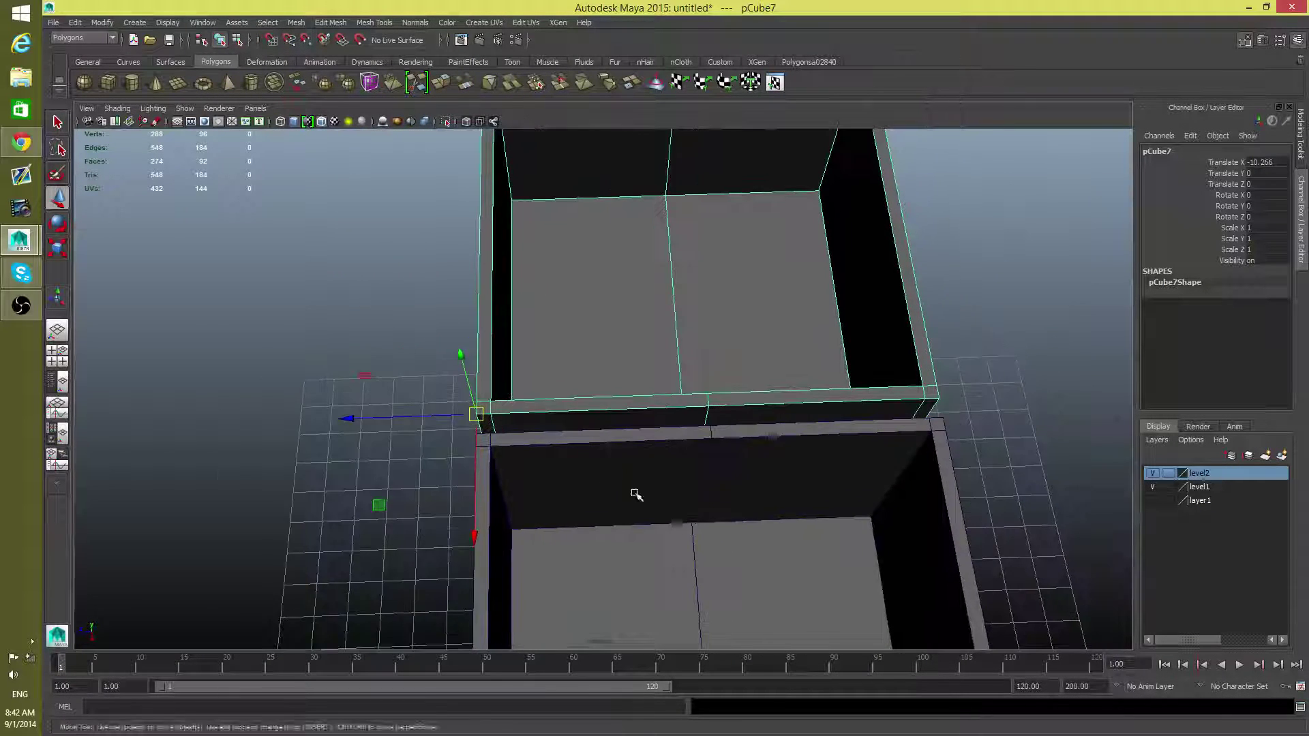
alt+right_drag(635, 494, 757, 538)
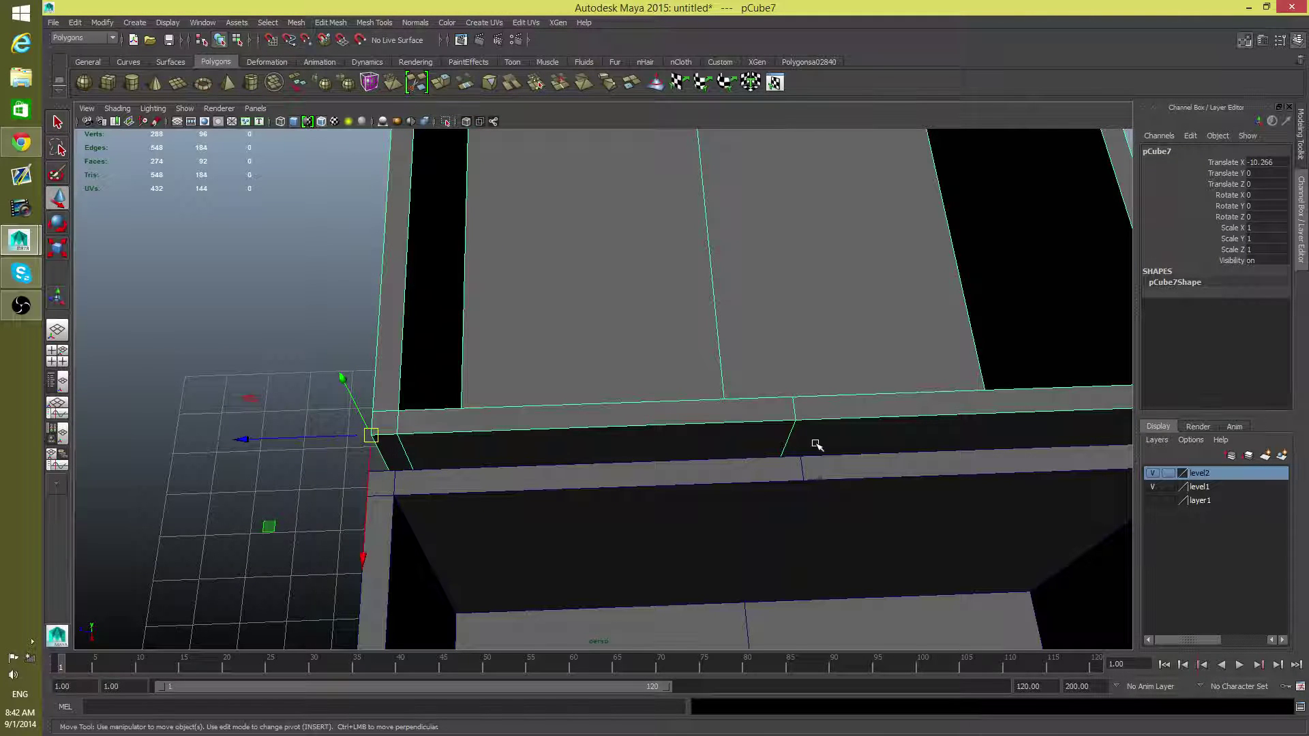
alt+drag(848, 475, 563, 466)
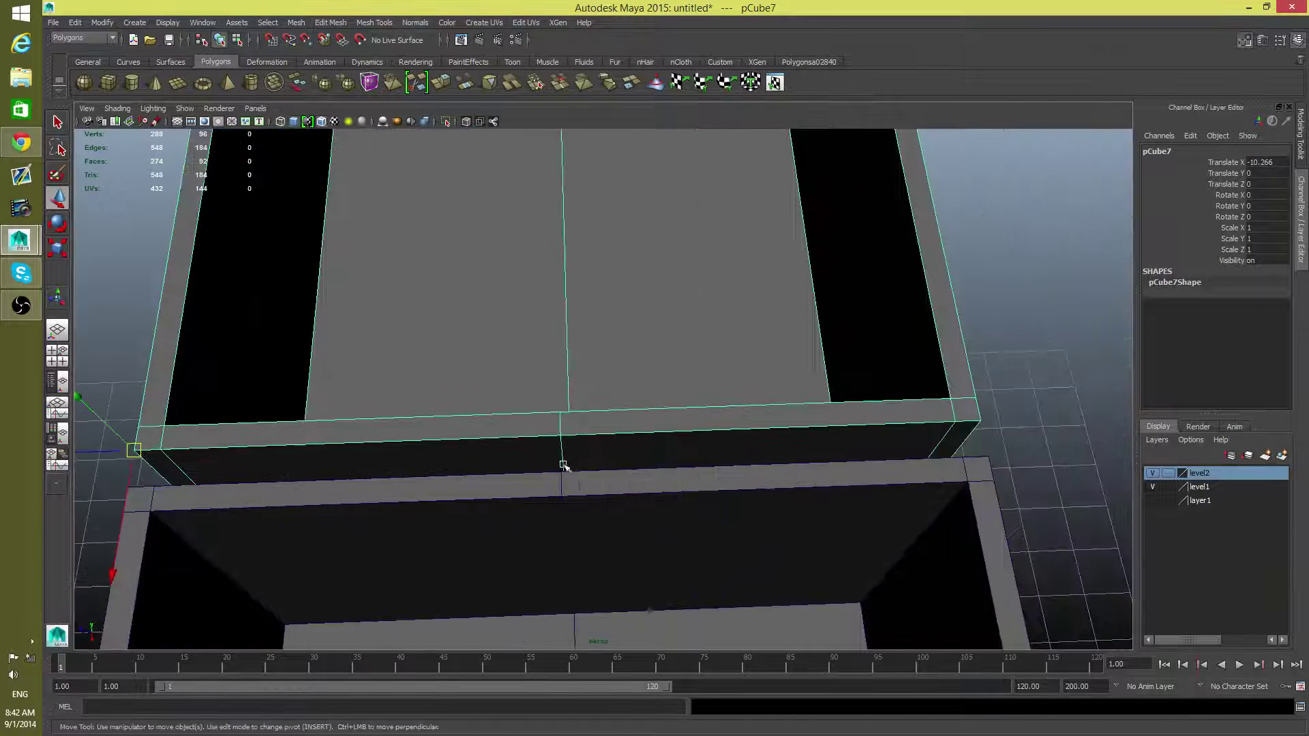
click(560, 473)
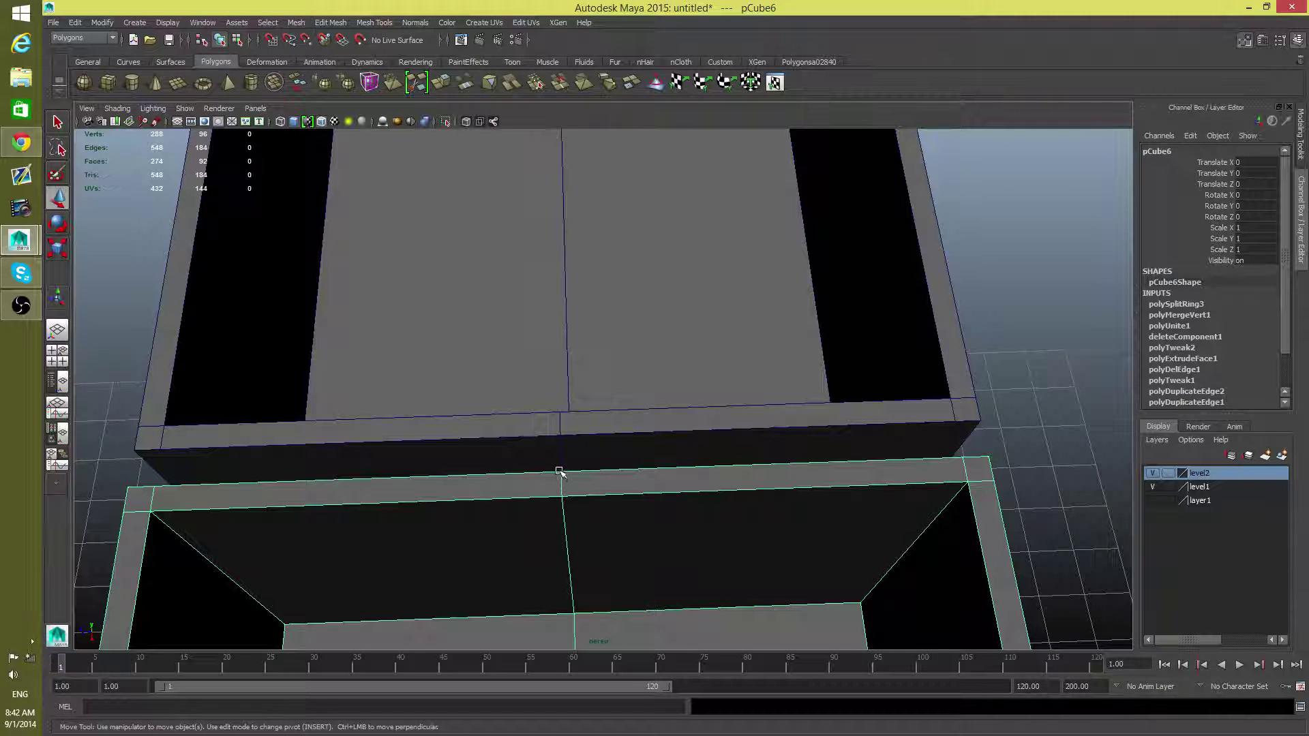
alt+drag(486, 478, 564, 432)
click(415, 431)
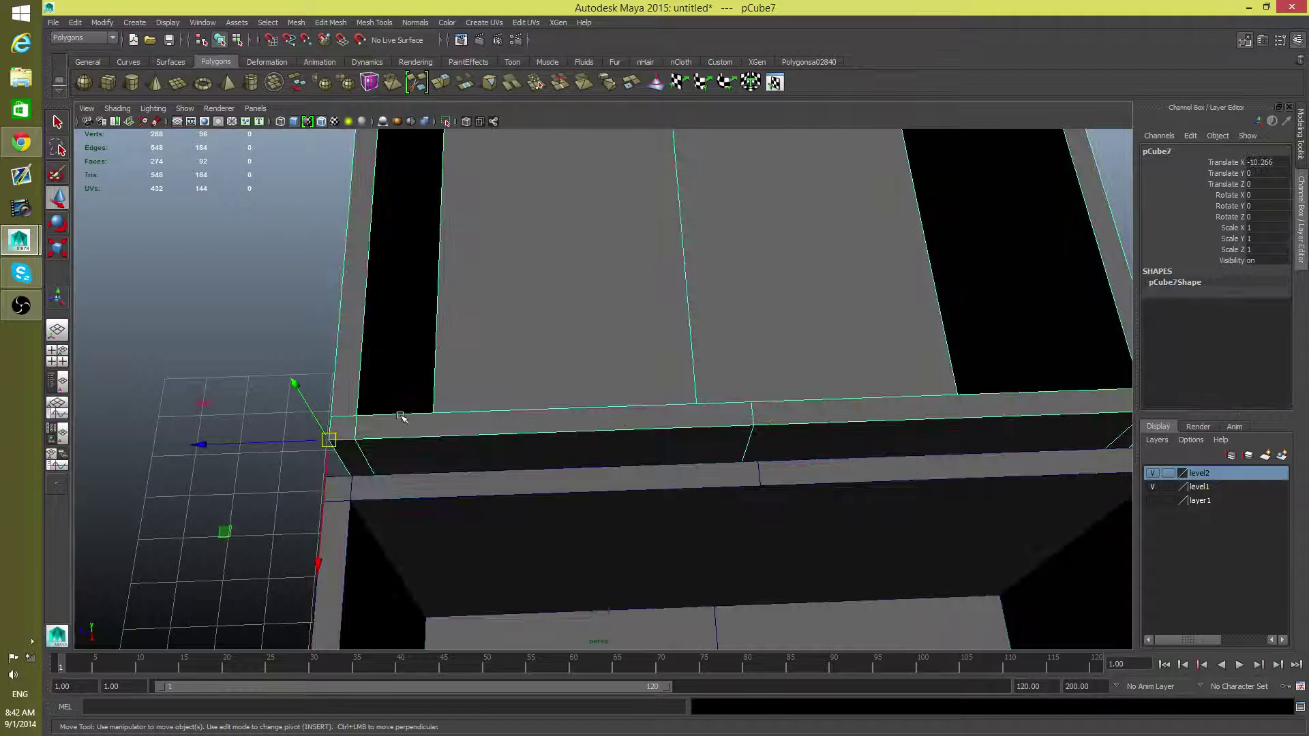
key(v)
drag(328, 440, 758, 463)
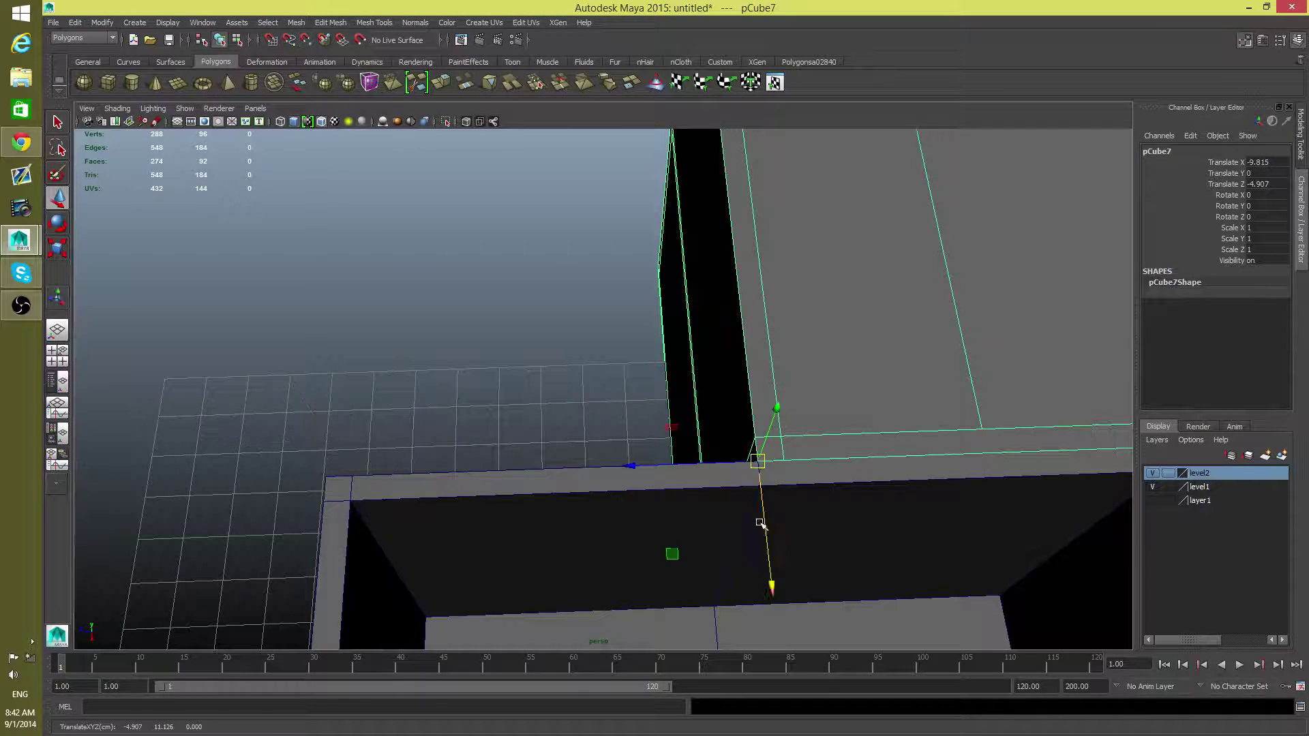
Add the duplicated box to the level1 display layer.
alt+drag(763, 518, 599, 391)
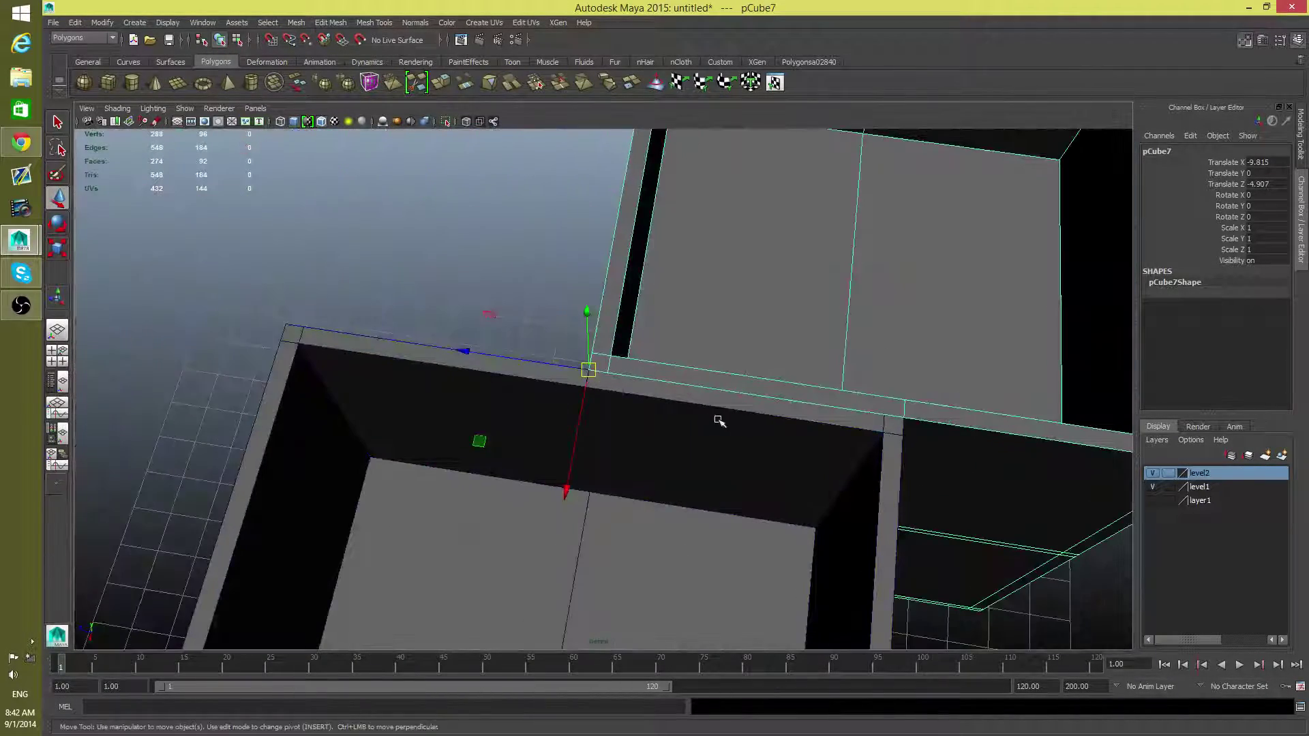
alt+drag(719, 421, 765, 375)
scroll(798, 439, down, 5)
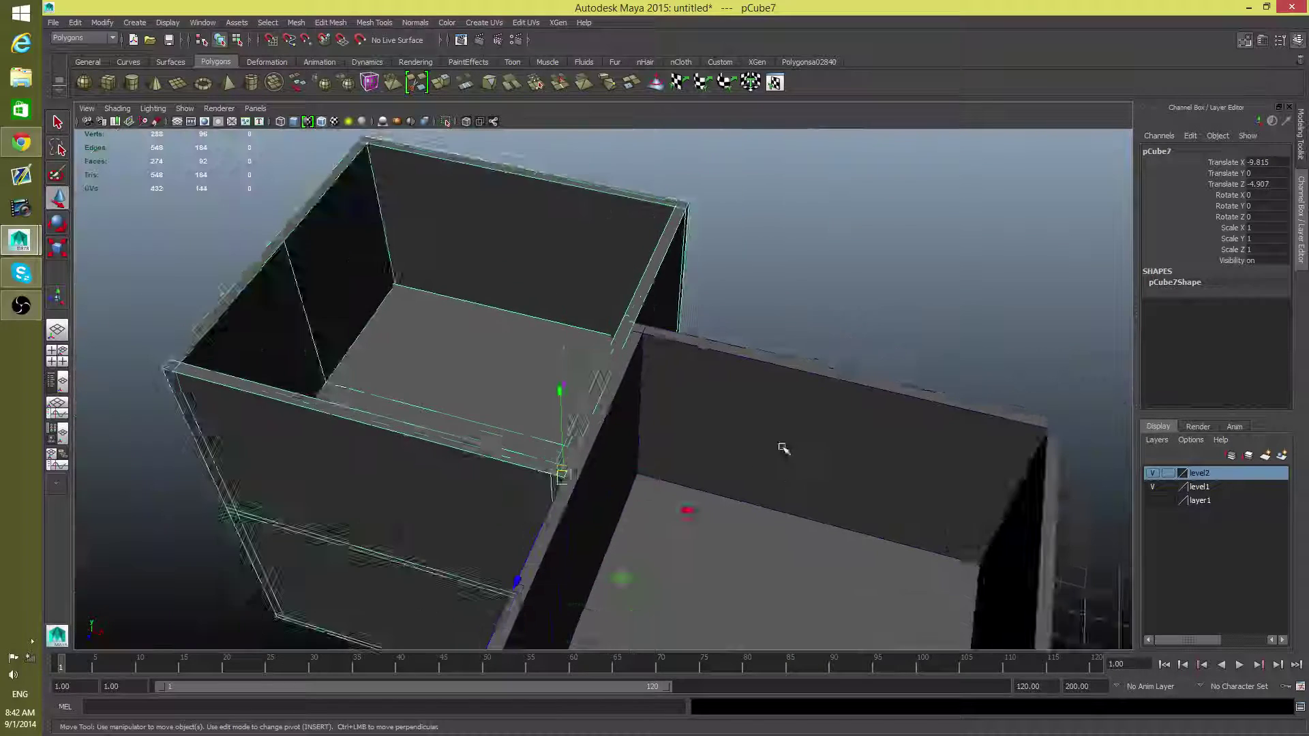
scroll(783, 450, down, 3)
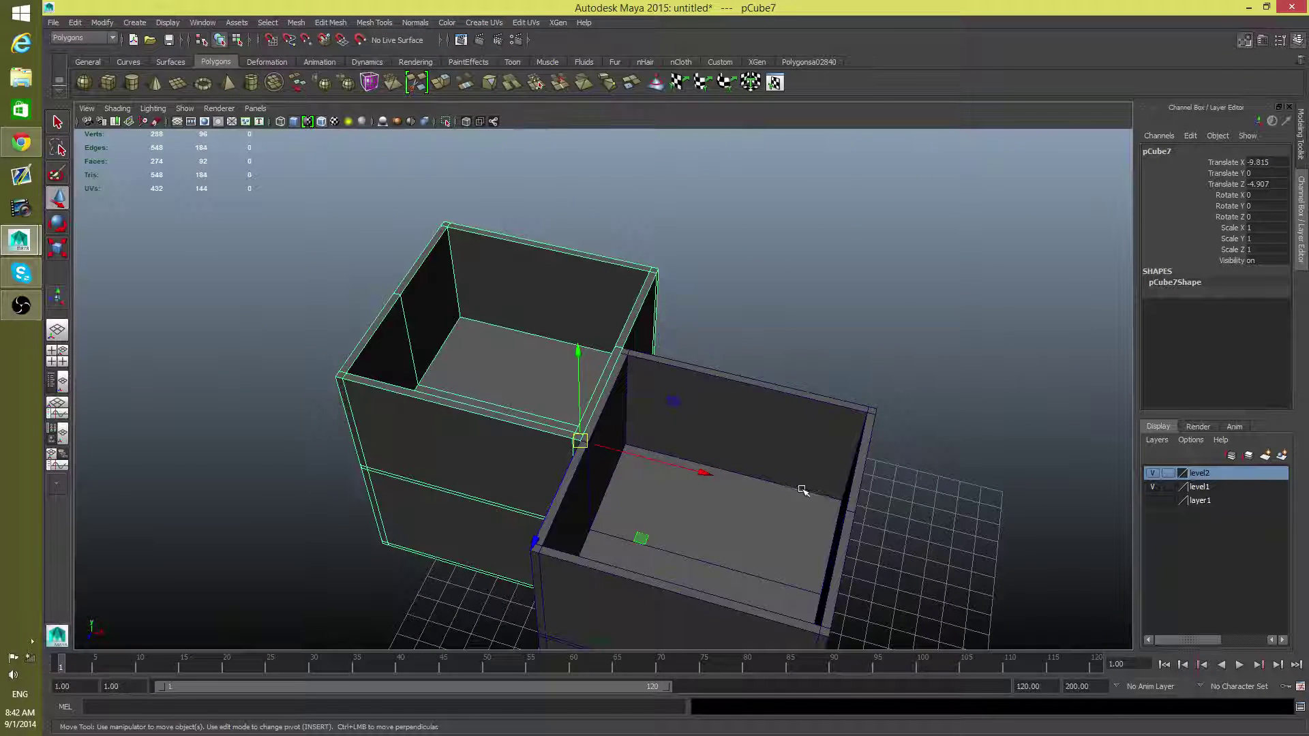
alt+drag(717, 531, 733, 507)
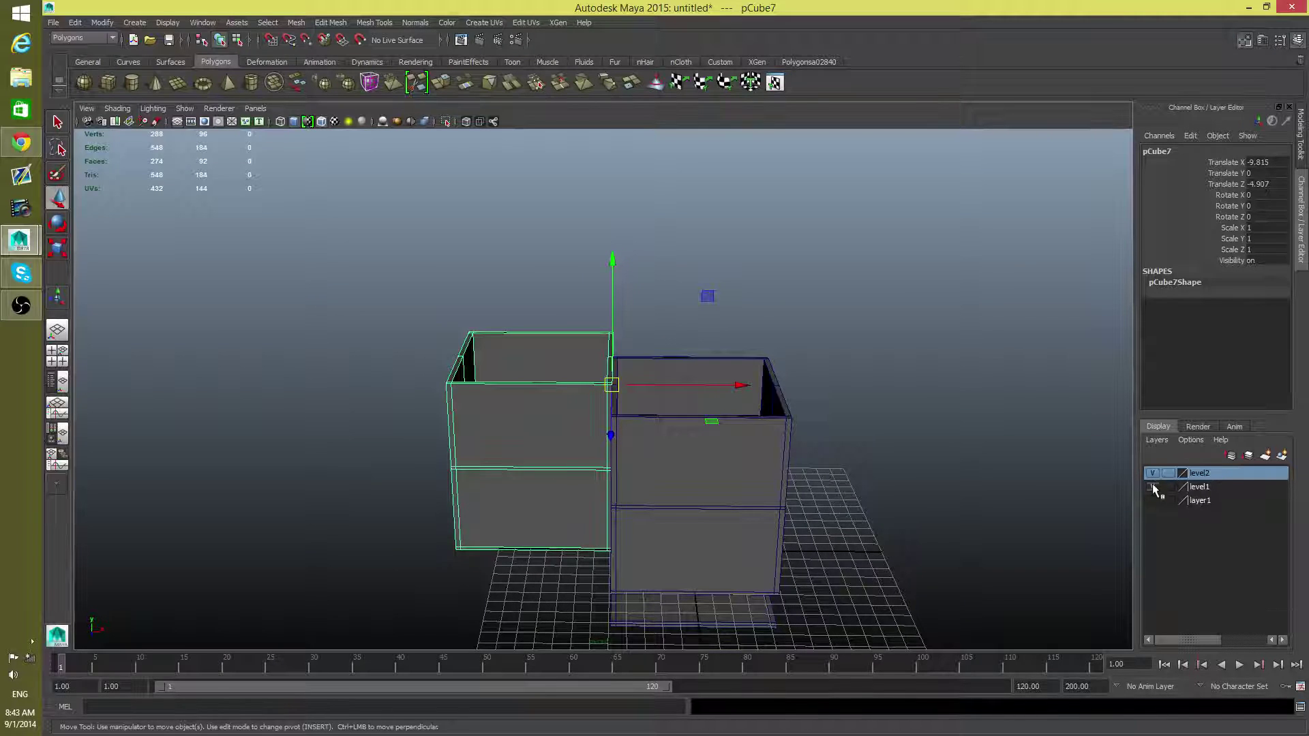
click(1200, 488)
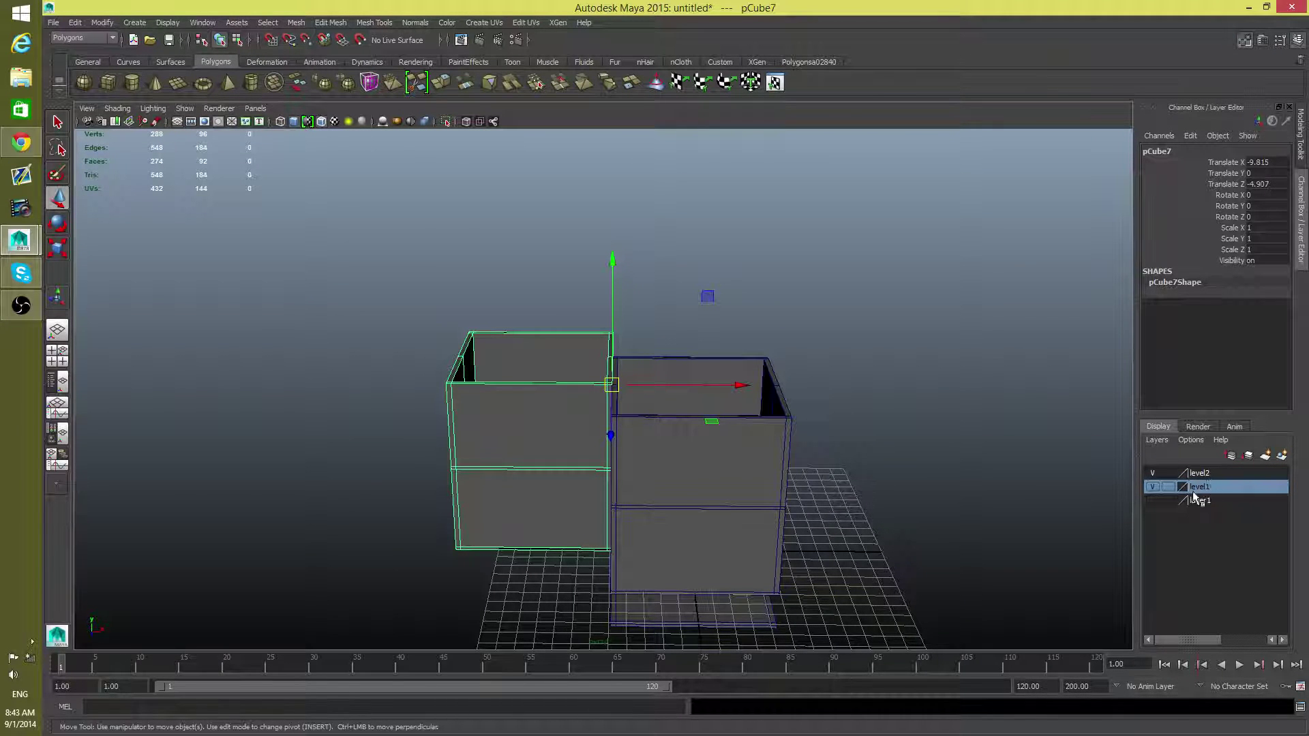
alt+middle_drag(997, 552, 860, 546)
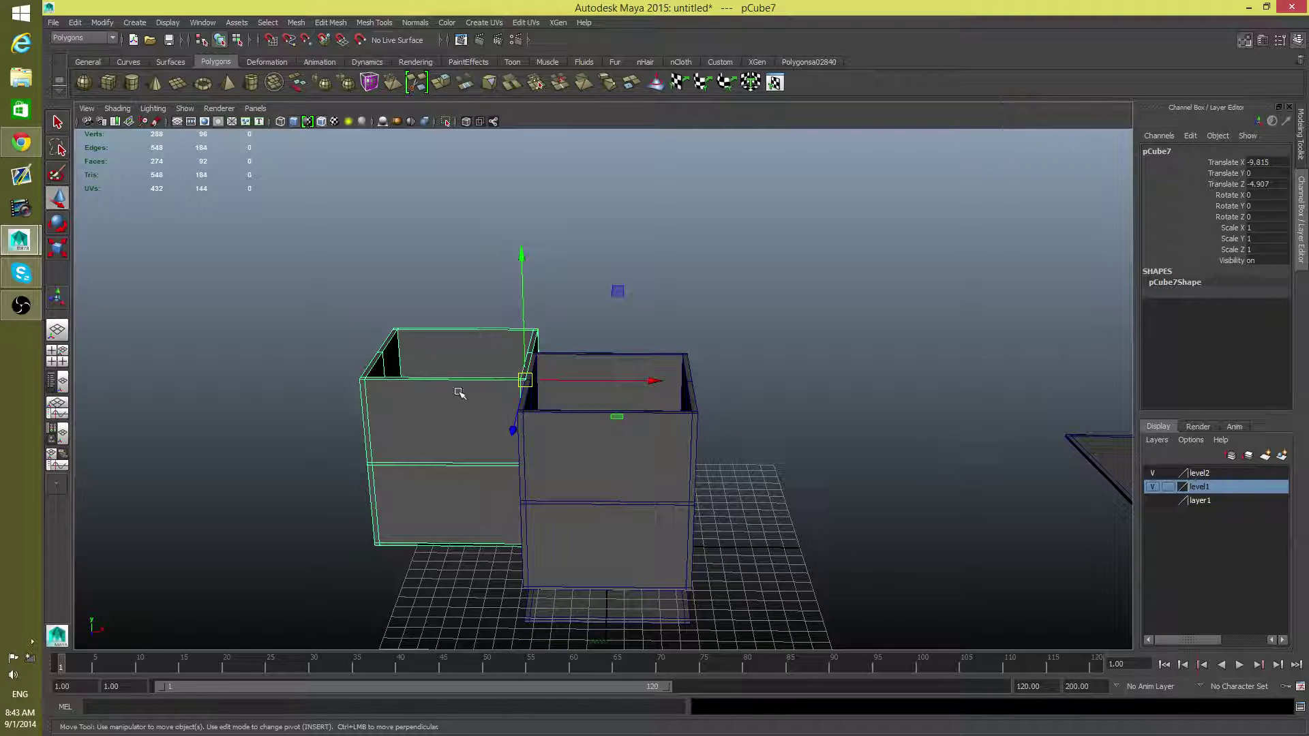
right_click(1205, 488)
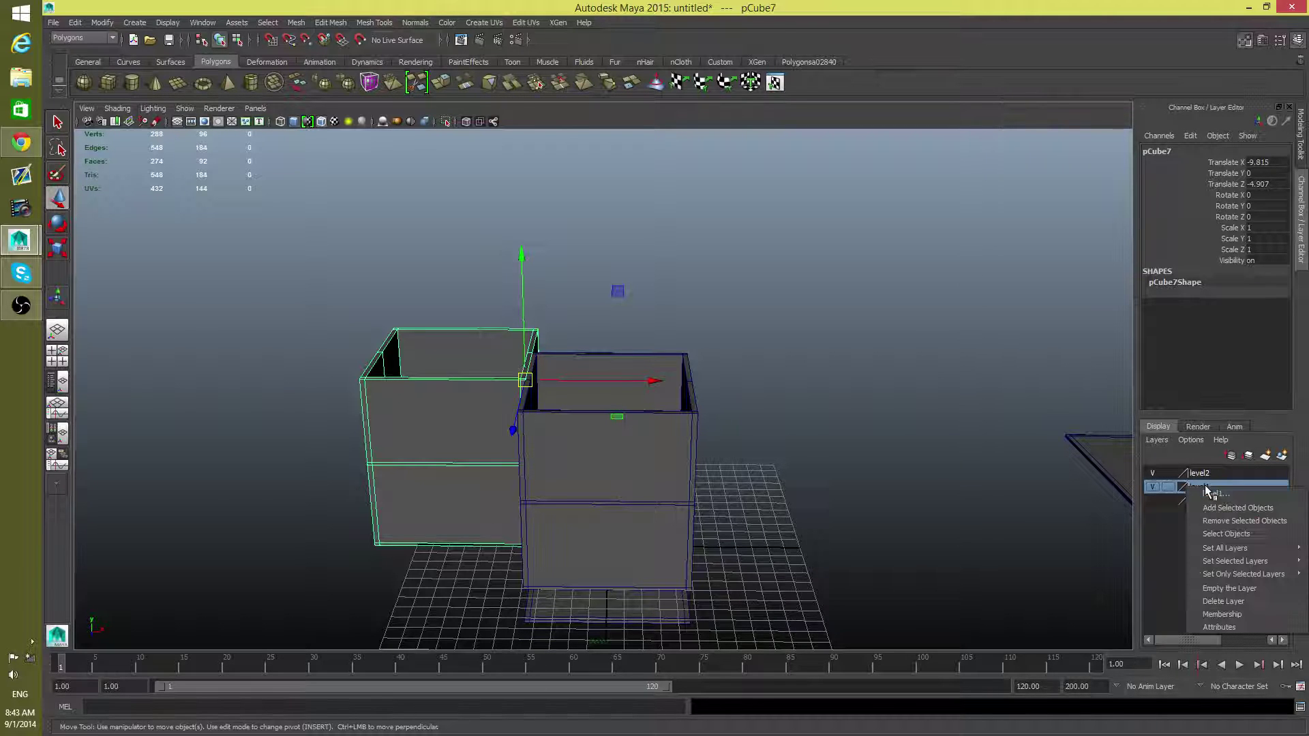
click(1227, 509)
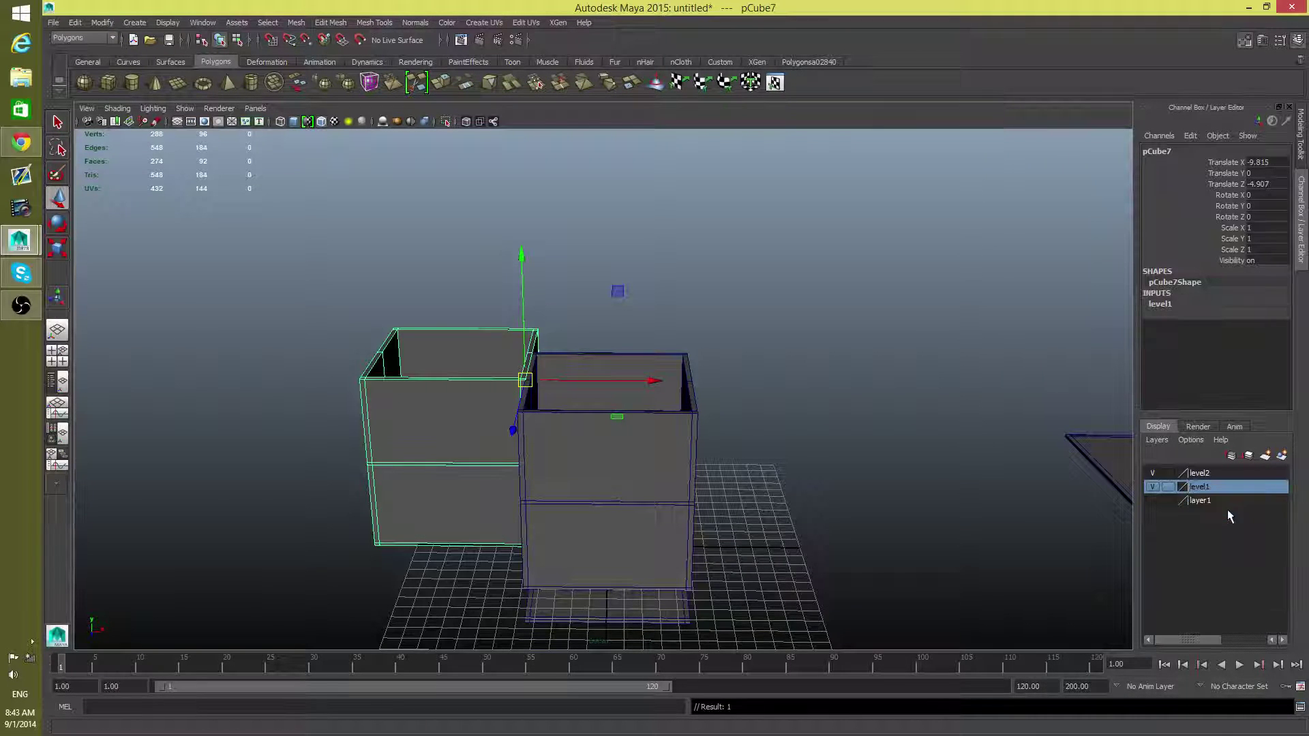
click(1152, 486)
Select the original box and add it to the level2 display layer.
click(702, 444)
click(672, 444)
right_click(1200, 476)
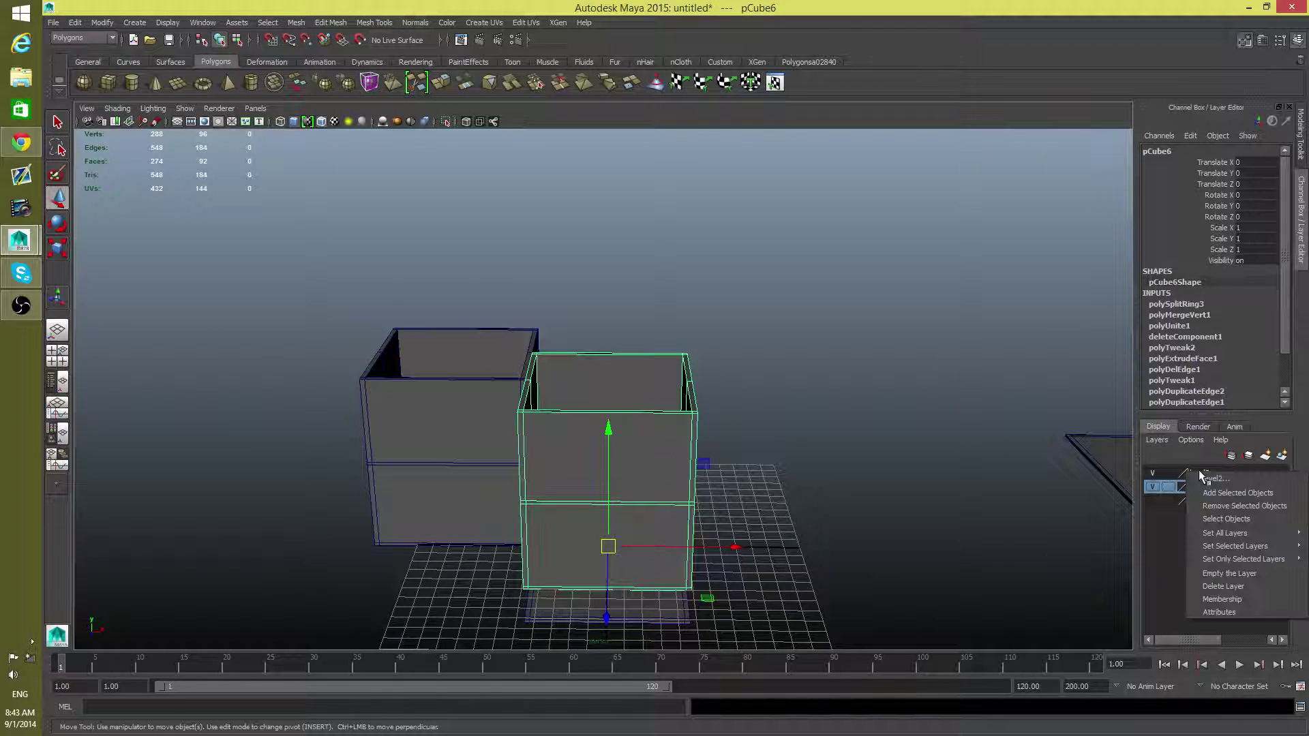
click(1235, 493)
Toggle the visibility of both display layers, leaving level1 shown and level2 hidden.
click(1152, 473)
click(1151, 487)
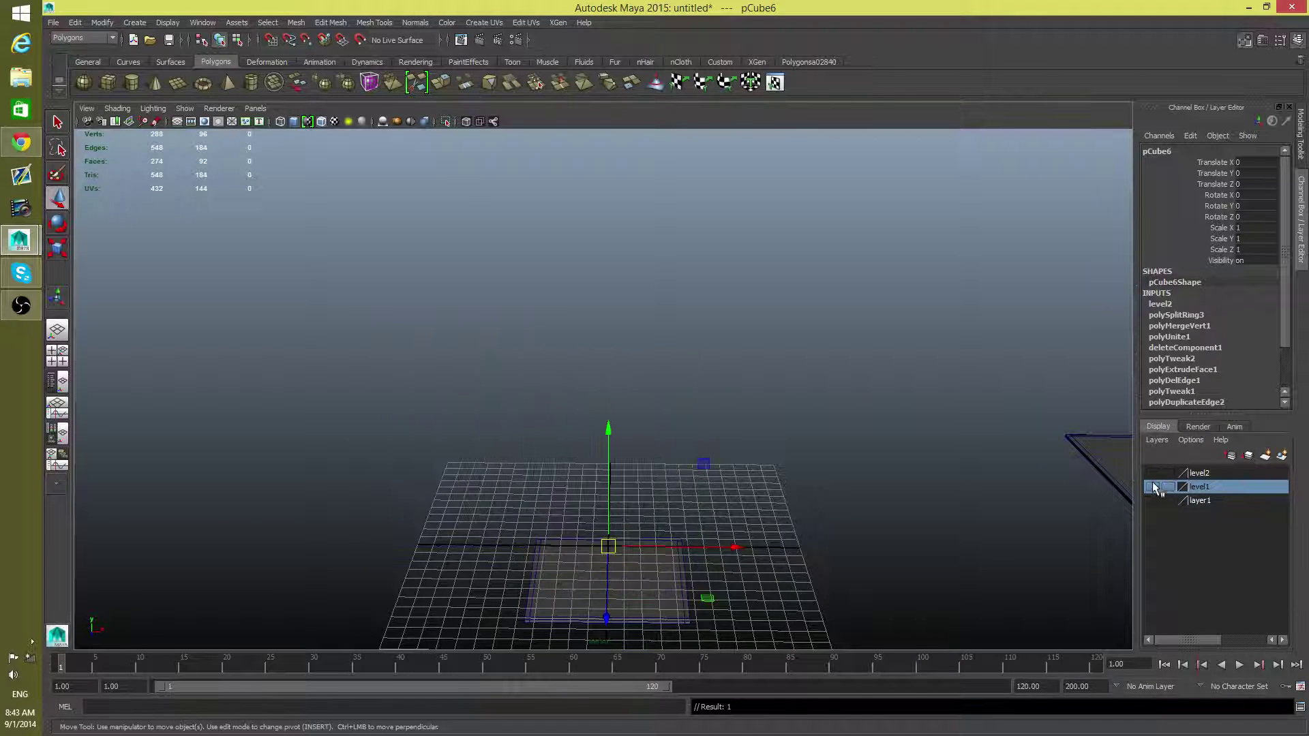
click(1152, 473)
click(1152, 487)
click(1151, 473)
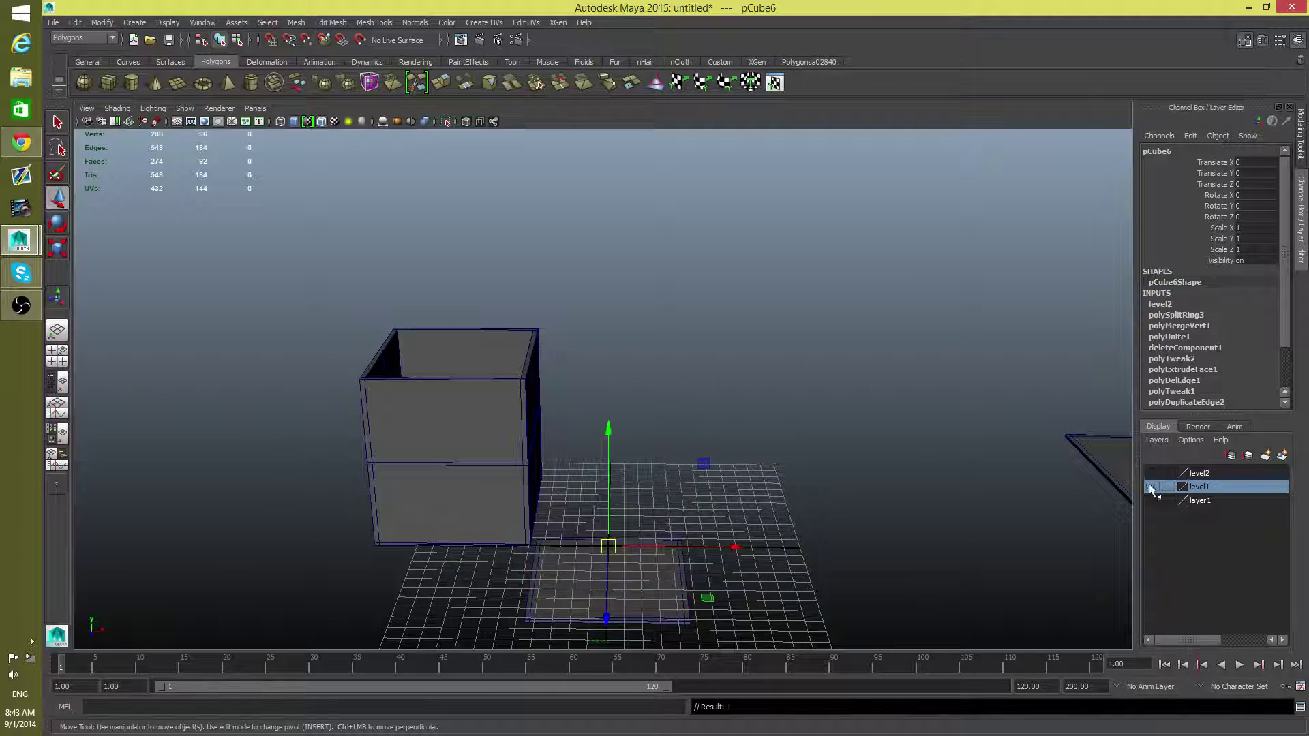
Delete the upper outer panel of the level1 box's wall together with its adjoining side strip, lower strip and corner square.
alt+drag(859, 537, 708, 532)
alt+right_drag(496, 406, 718, 453)
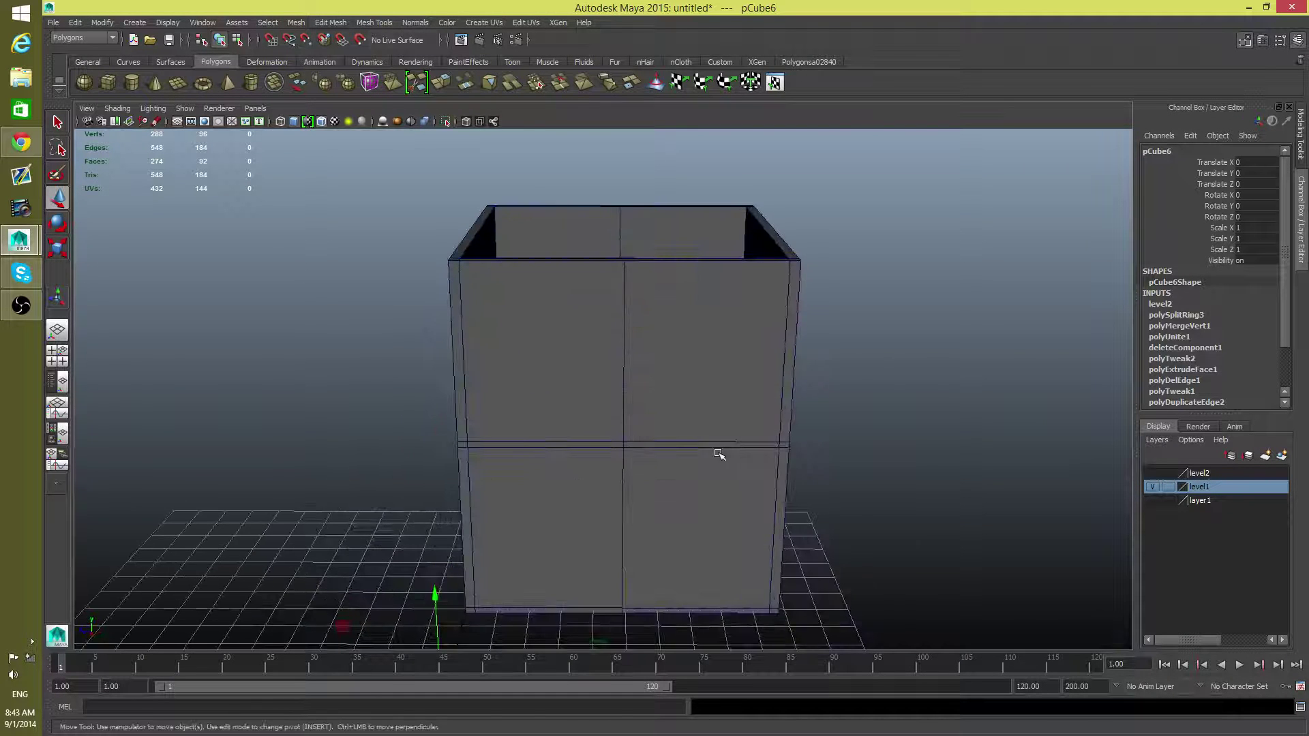
alt+middle_drag(720, 455, 741, 505)
right_click(589, 387)
click(587, 419)
click(590, 443)
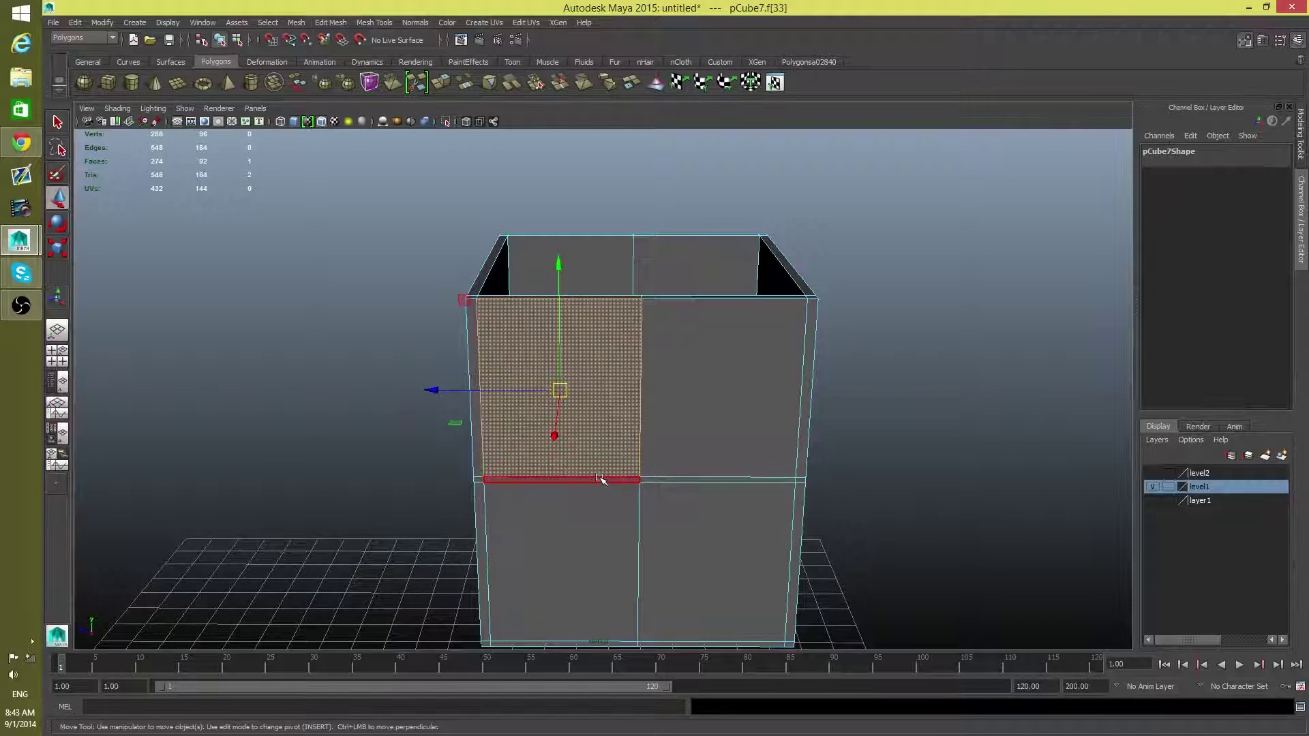
shift+click(622, 511)
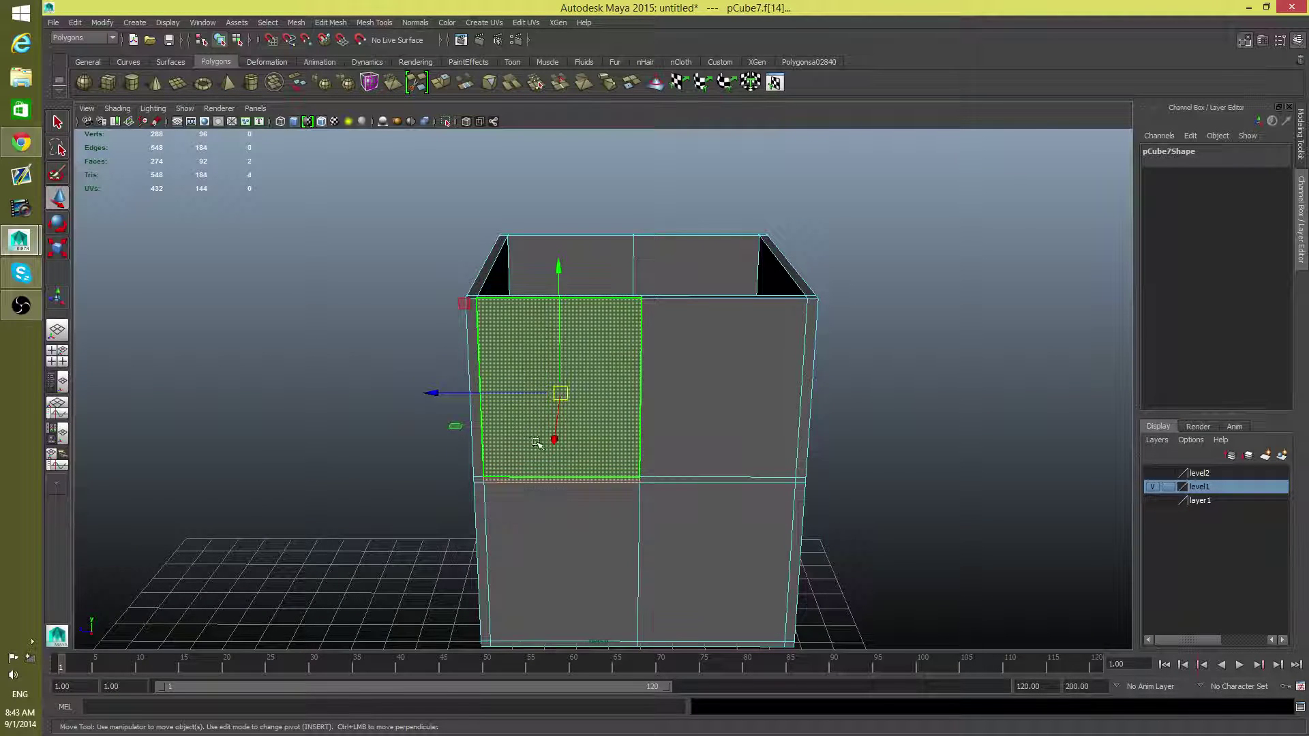
alt+middle_drag(477, 379, 558, 376)
shift+click(558, 375)
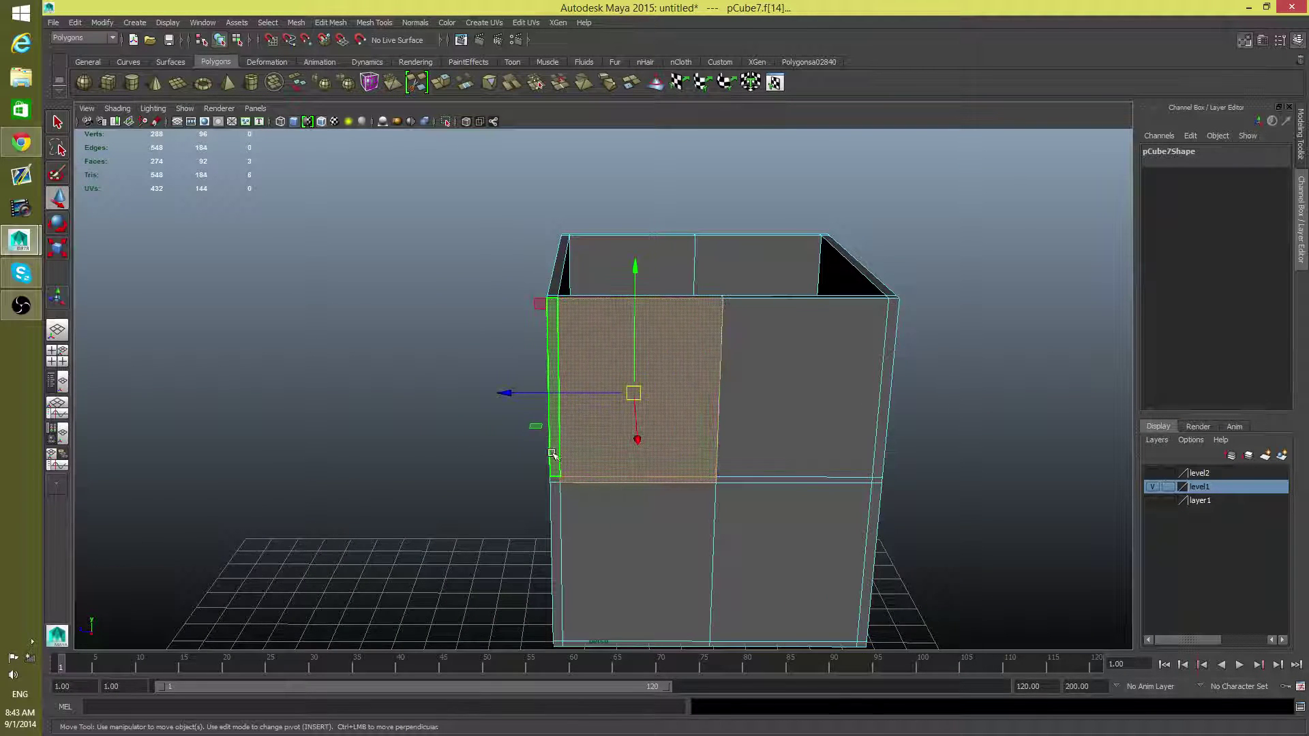
shift+click(558, 479)
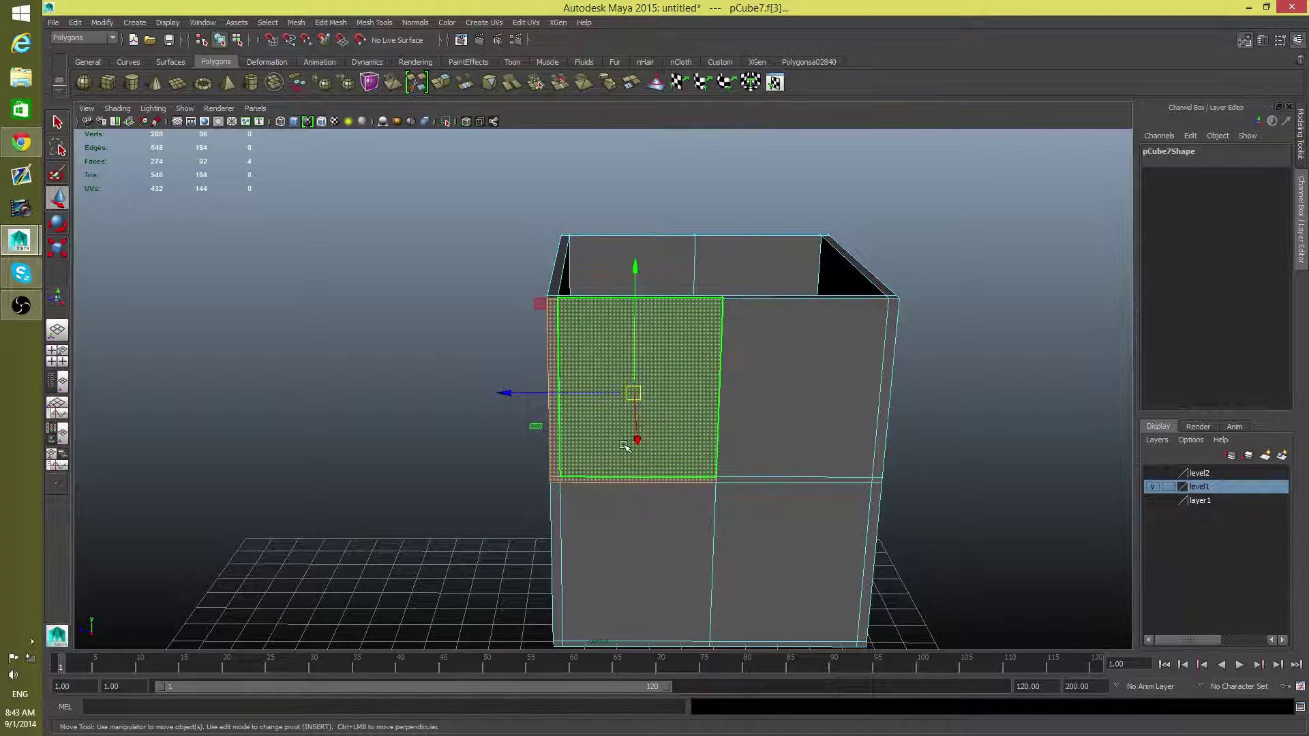
key(Delete)
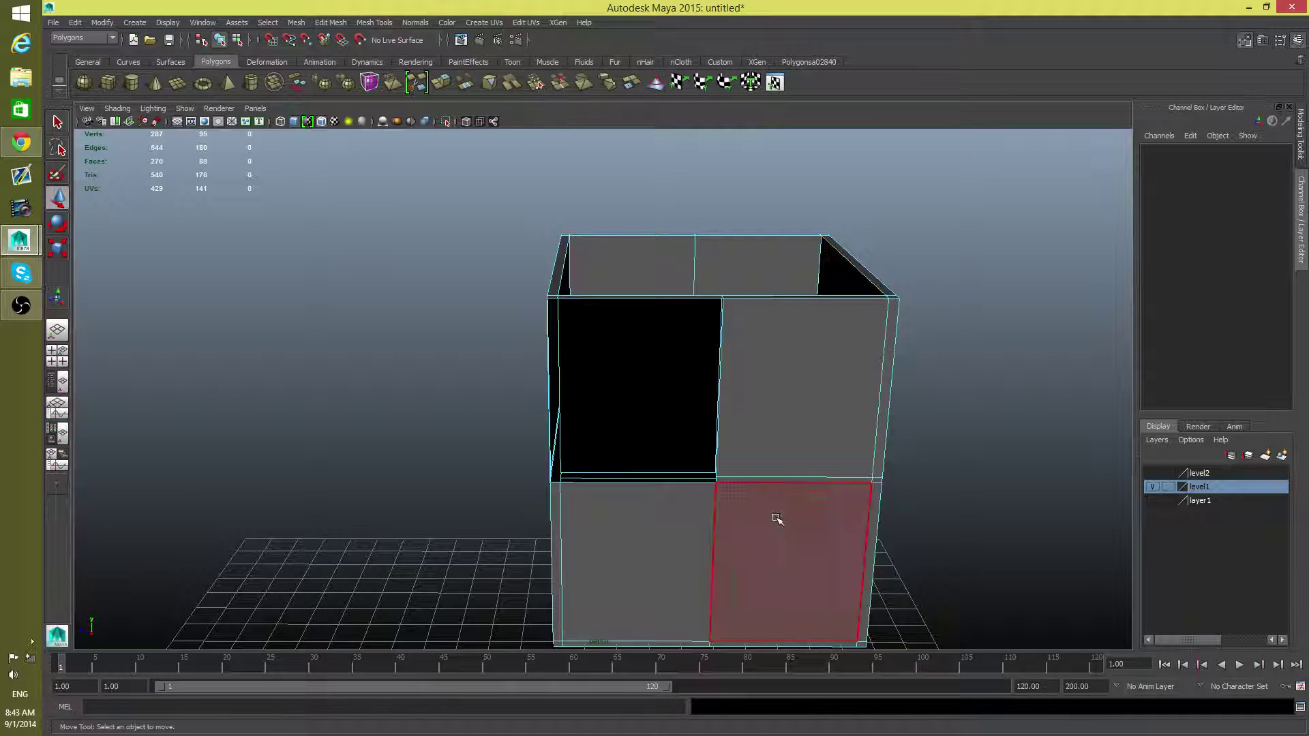
Hide level1, show level2, and delete the upper outer wall panel of the level2 box with its adjoining side, lower and corner strips.
click(1153, 486)
click(1152, 473)
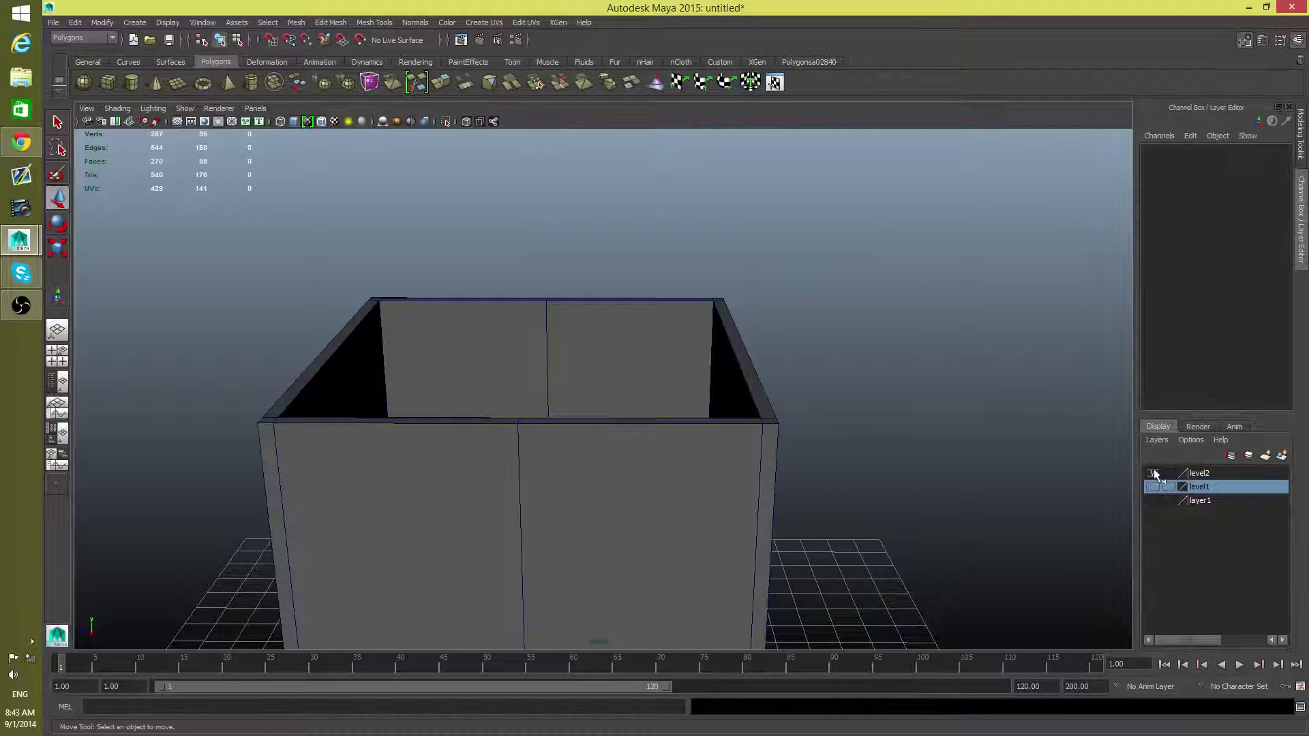
alt+drag(926, 473, 606, 453)
alt+middle_drag(568, 549, 628, 400)
right_drag(627, 402, 685, 412)
click(477, 390)
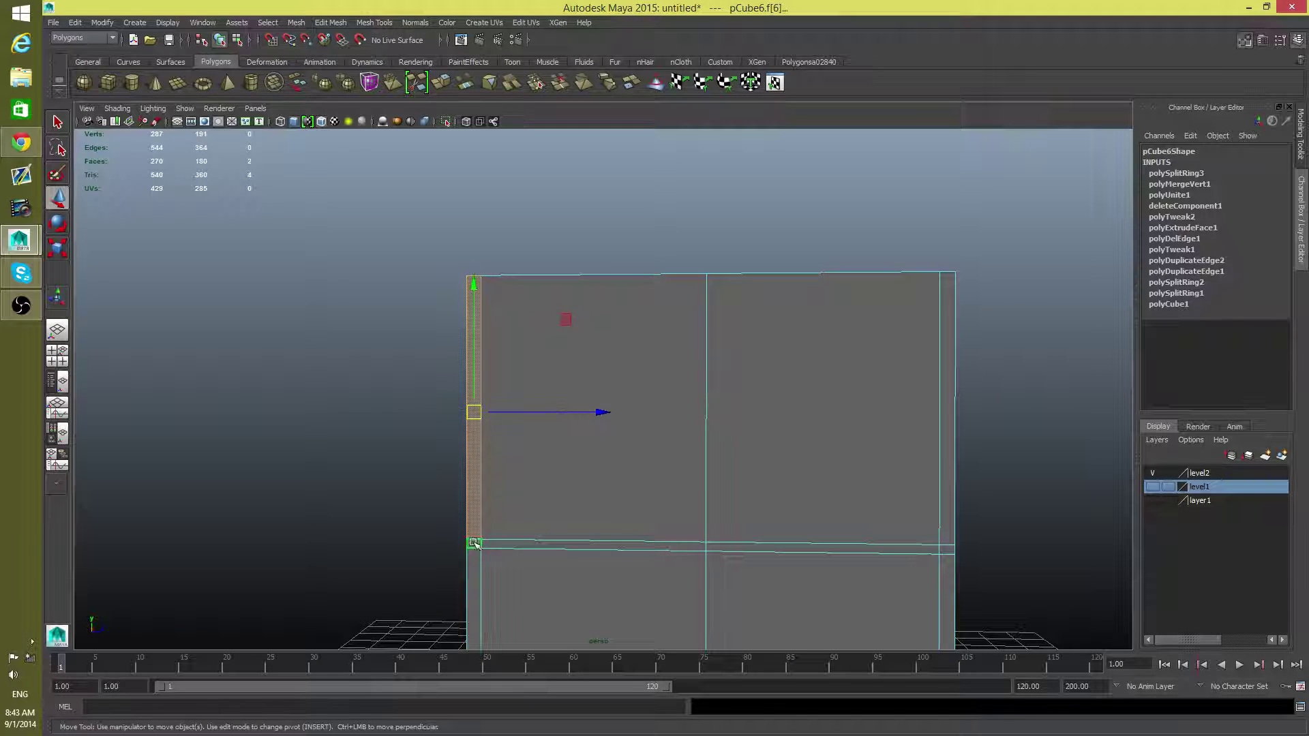
shift+click(505, 529)
alt+drag(899, 514, 818, 494)
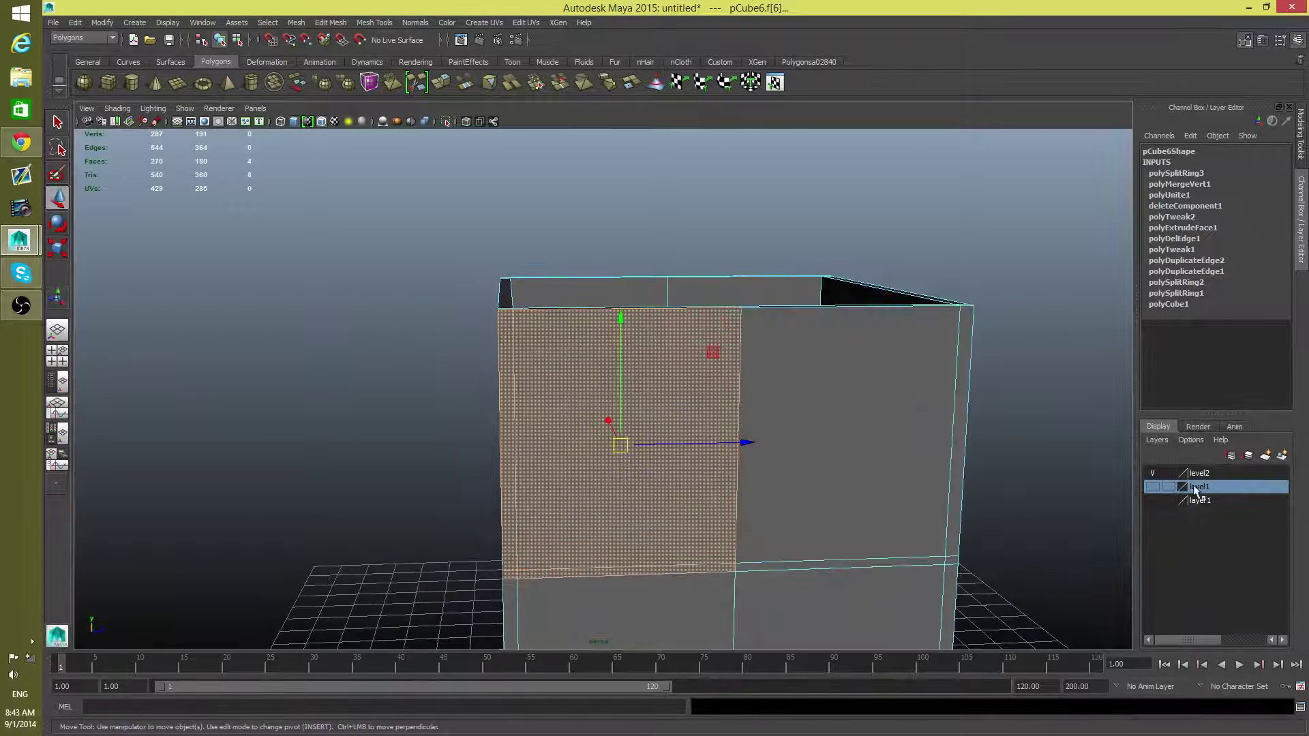
key(Delete)
Show level1 again and delete the level2 box's inner wall panel and top rim strip where the two boxes overlap.
alt+drag(655, 462, 700, 516)
click(1152, 486)
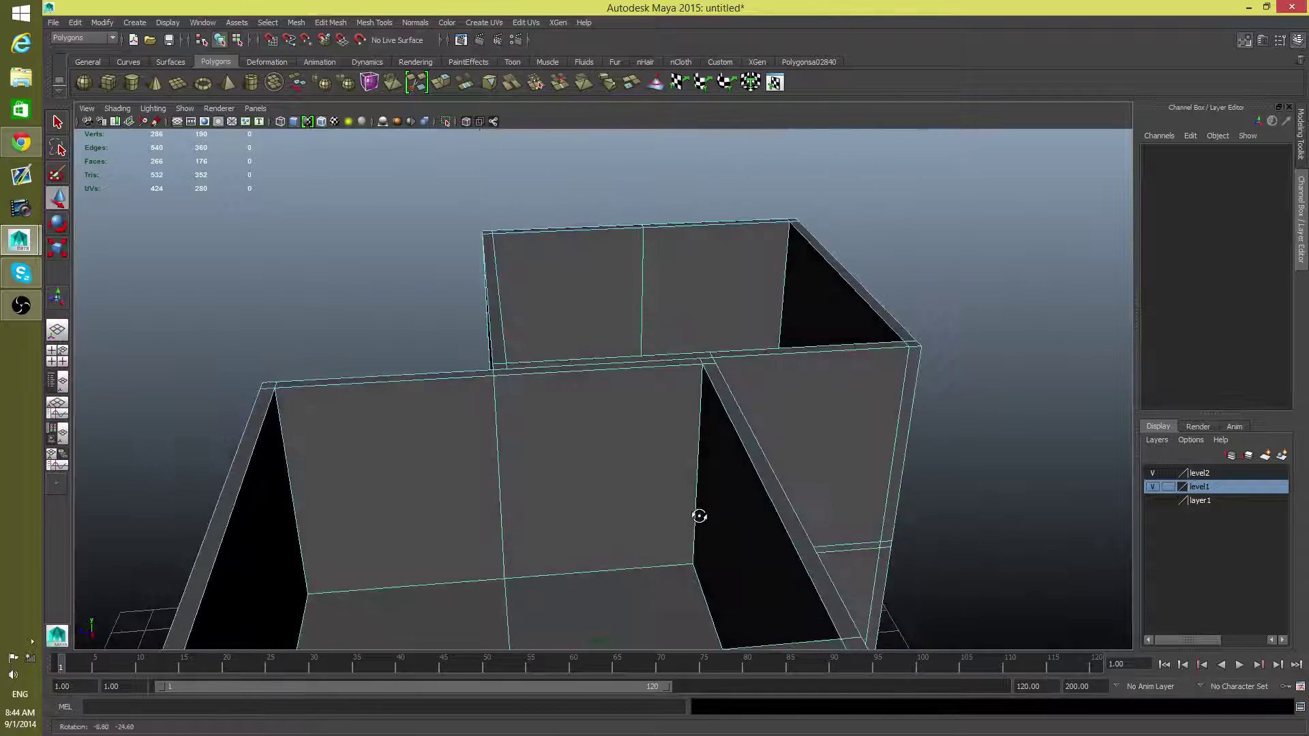
click(600, 424)
right_click(600, 424)
click(599, 444)
alt+drag(634, 388, 669, 509)
click(645, 423)
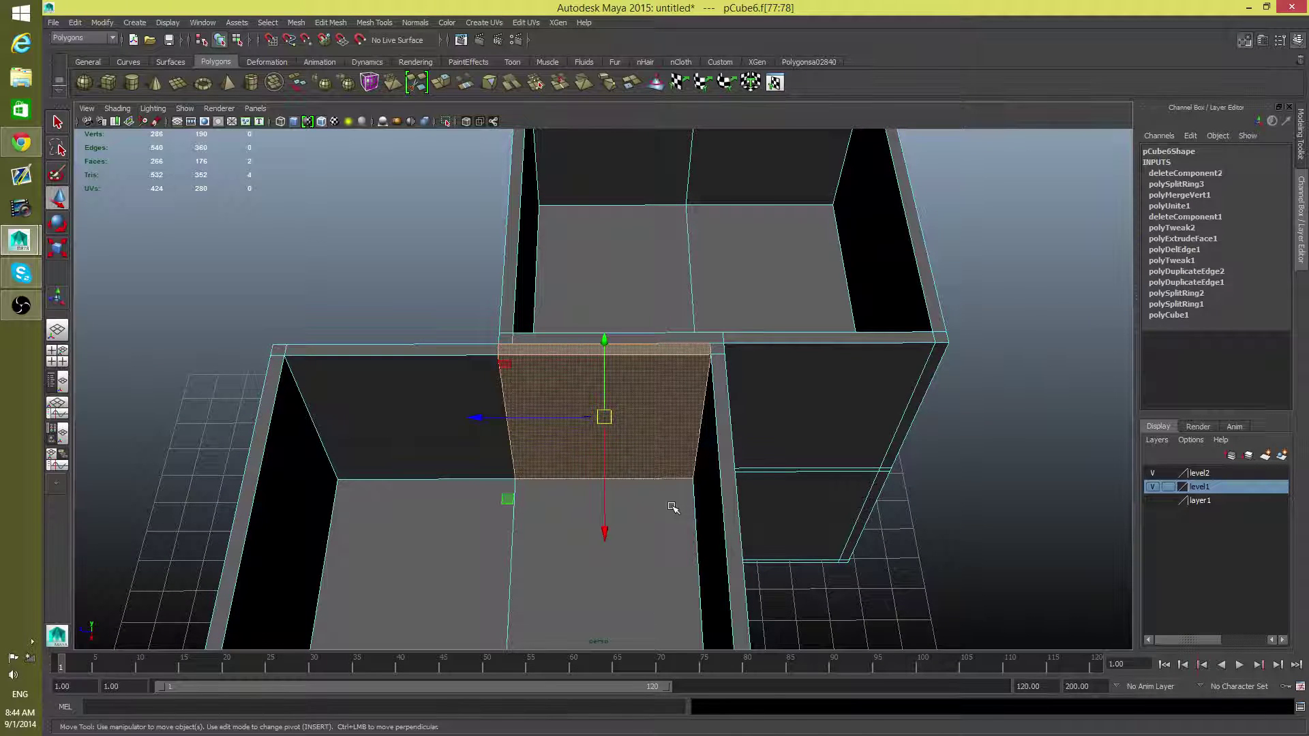
key(Delete)
Delete the level1 box's inner wall panel and rim faces that still block the opening, leaving its floor faces out of the selection.
alt+drag(619, 406, 614, 353)
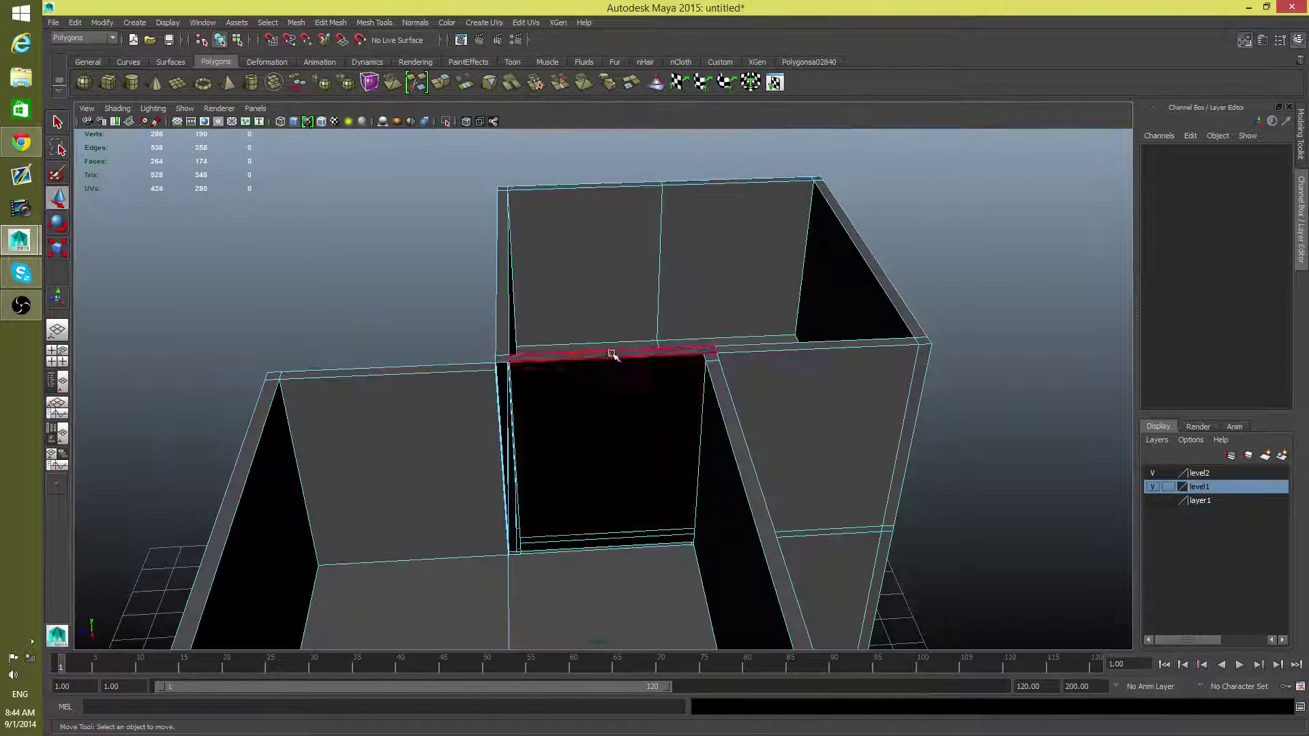
click(606, 392)
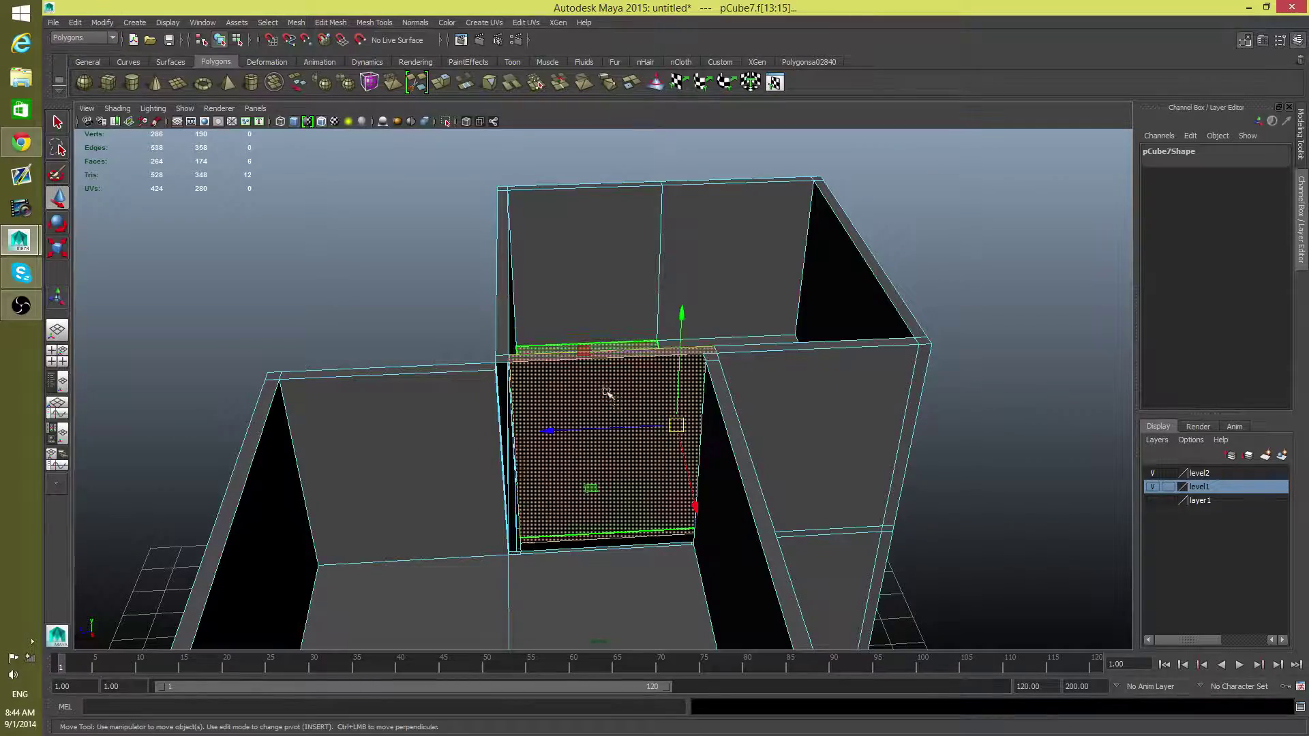
alt+drag(611, 427, 467, 369)
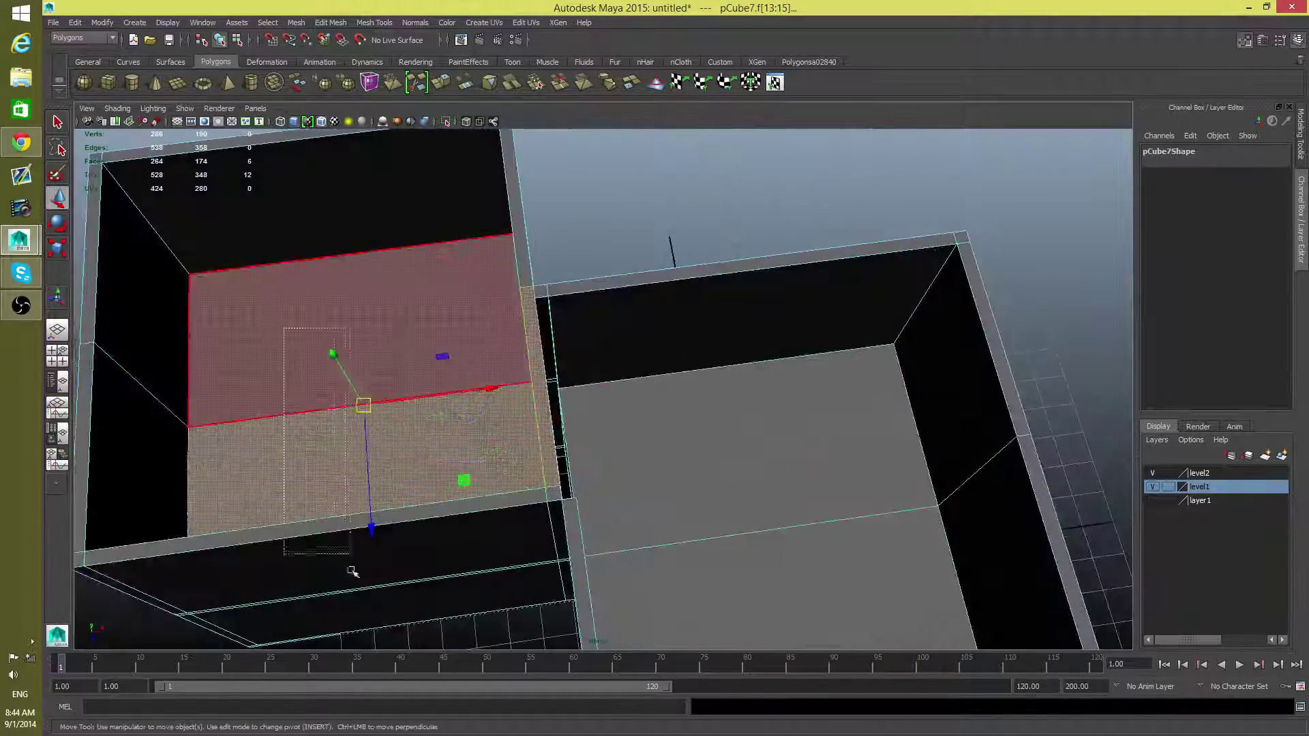
ctrl+drag(352, 571, 354, 572)
alt+drag(476, 529, 400, 464)
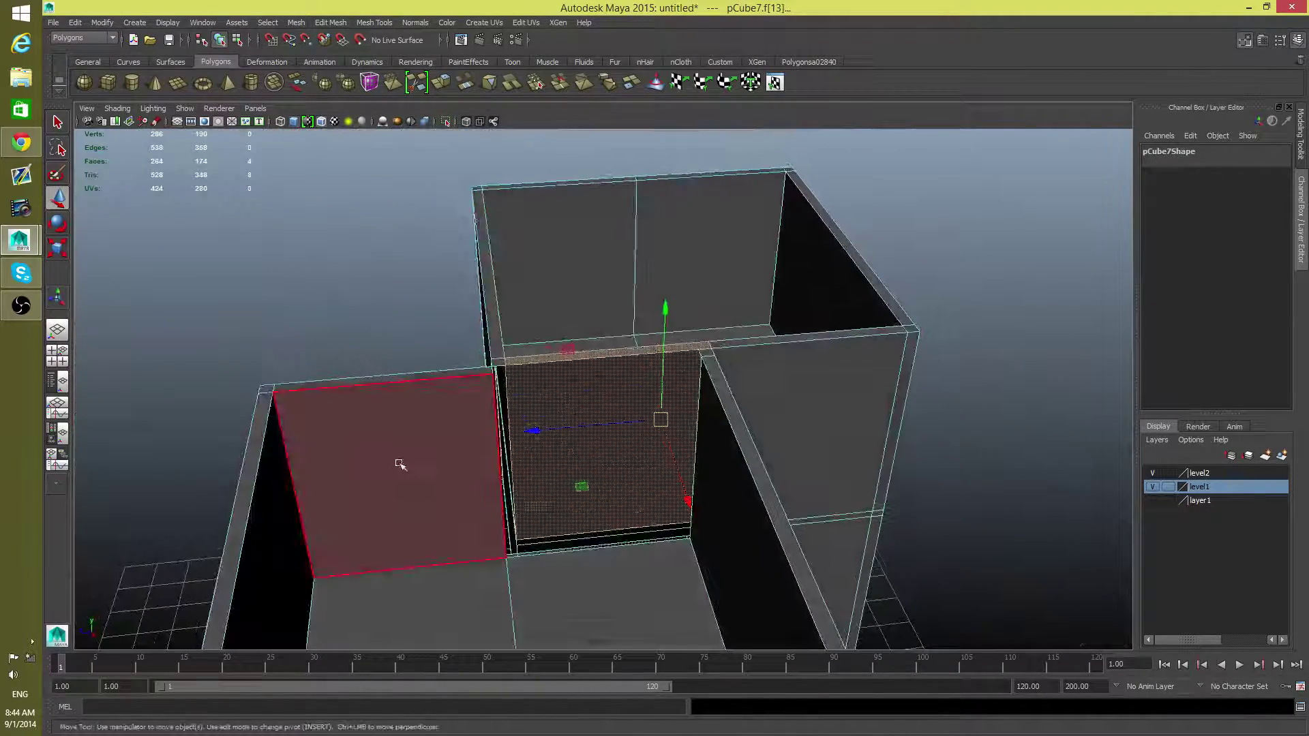
key(Delete)
Return to object selection and combine the two boxes into a single mesh.
alt+drag(570, 452, 701, 441)
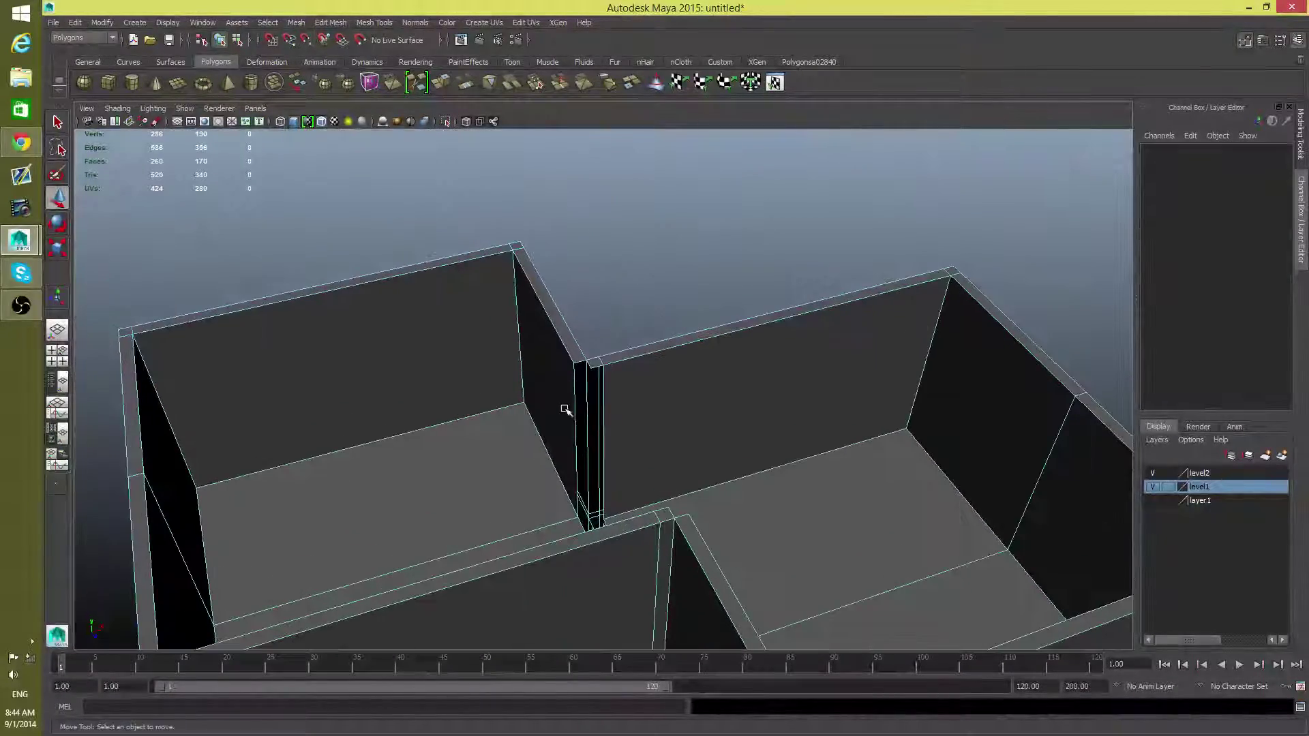
alt+drag(565, 409, 845, 368)
key(F8)
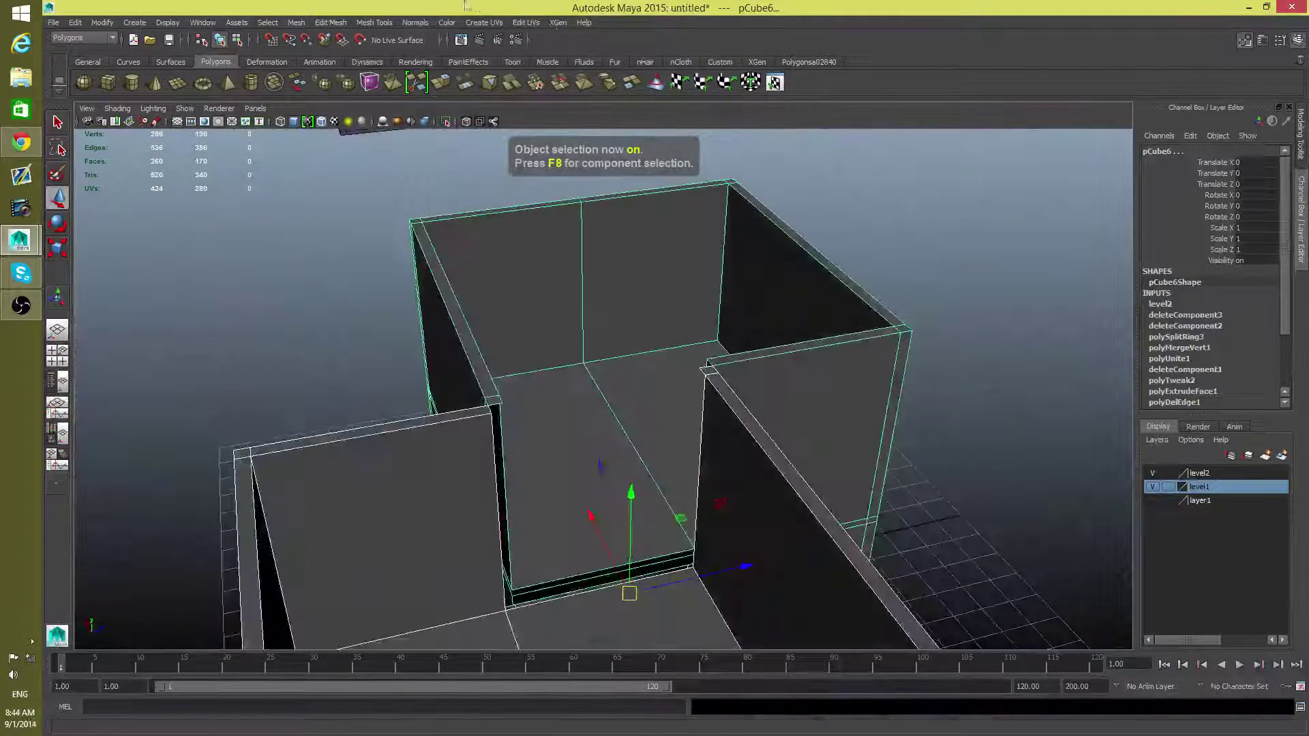
click(295, 22)
click(310, 60)
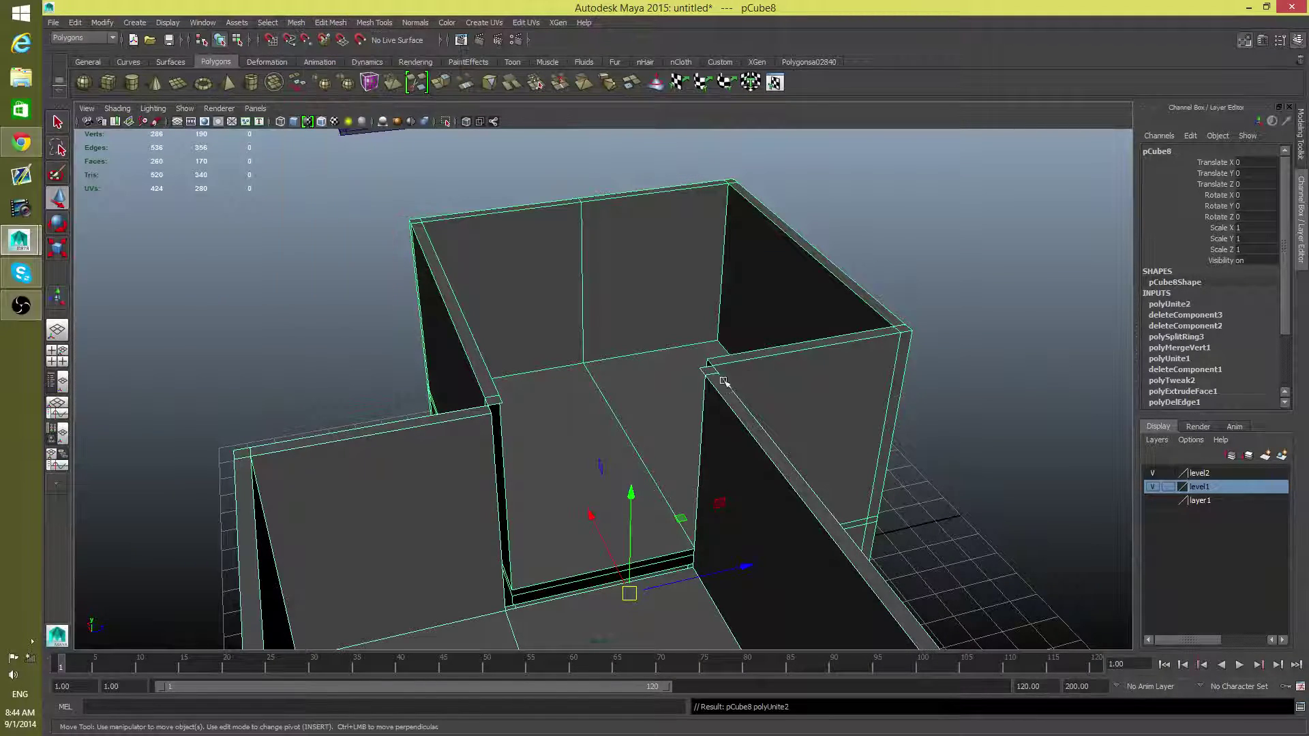
Extrude the short top rim edge at the corner where the two boxes' walls meet beside the opening.
alt+drag(705, 426, 938, 502)
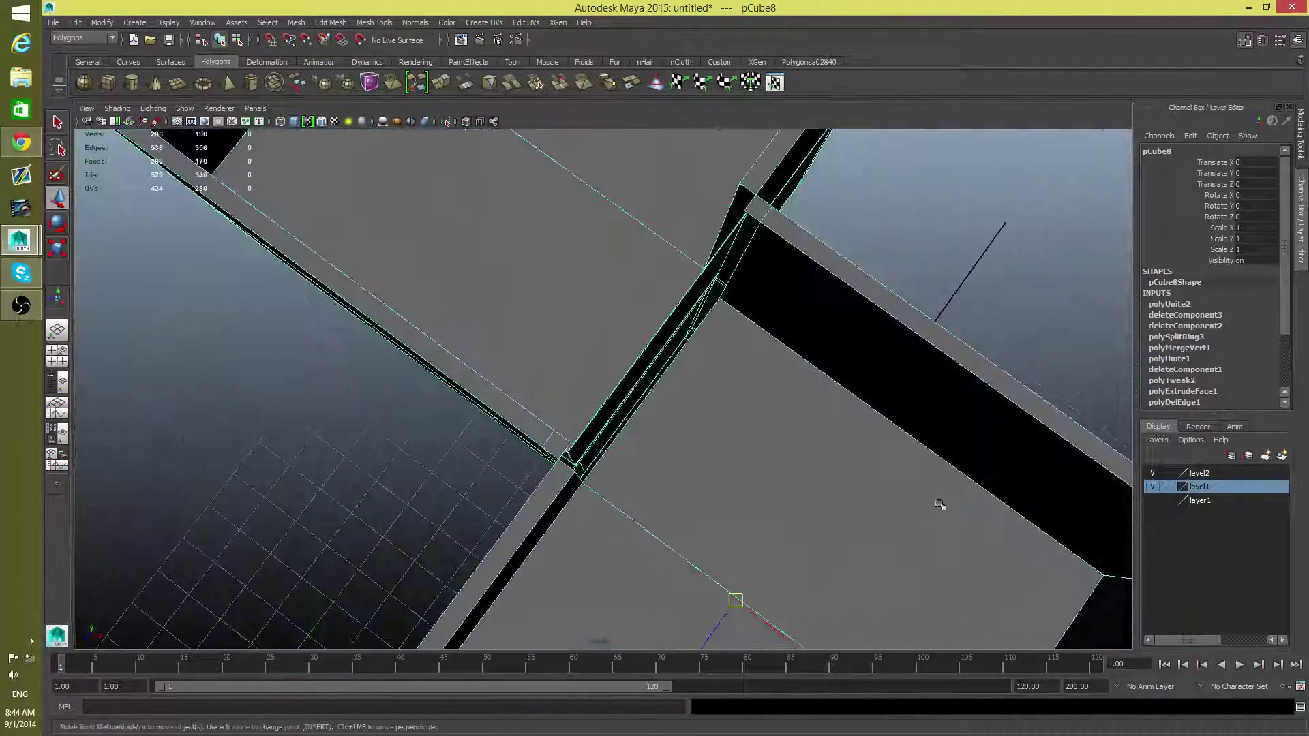
alt+right_drag(938, 502, 743, 483)
alt+drag(743, 484, 745, 427)
right_drag(744, 427, 707, 349)
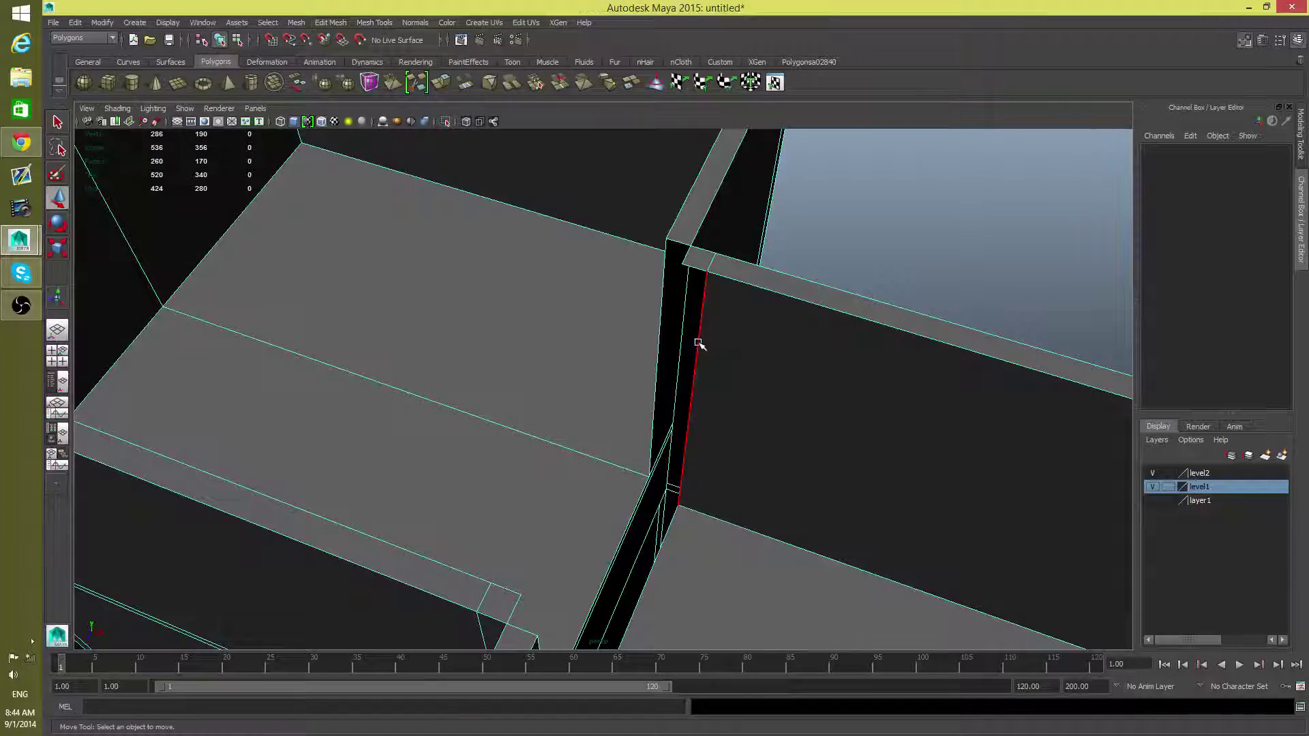
click(698, 343)
alt+drag(683, 571, 386, 351)
shift+click(638, 543)
click(388, 347)
alt+right_drag(386, 350, 612, 455)
alt+drag(612, 454, 629, 511)
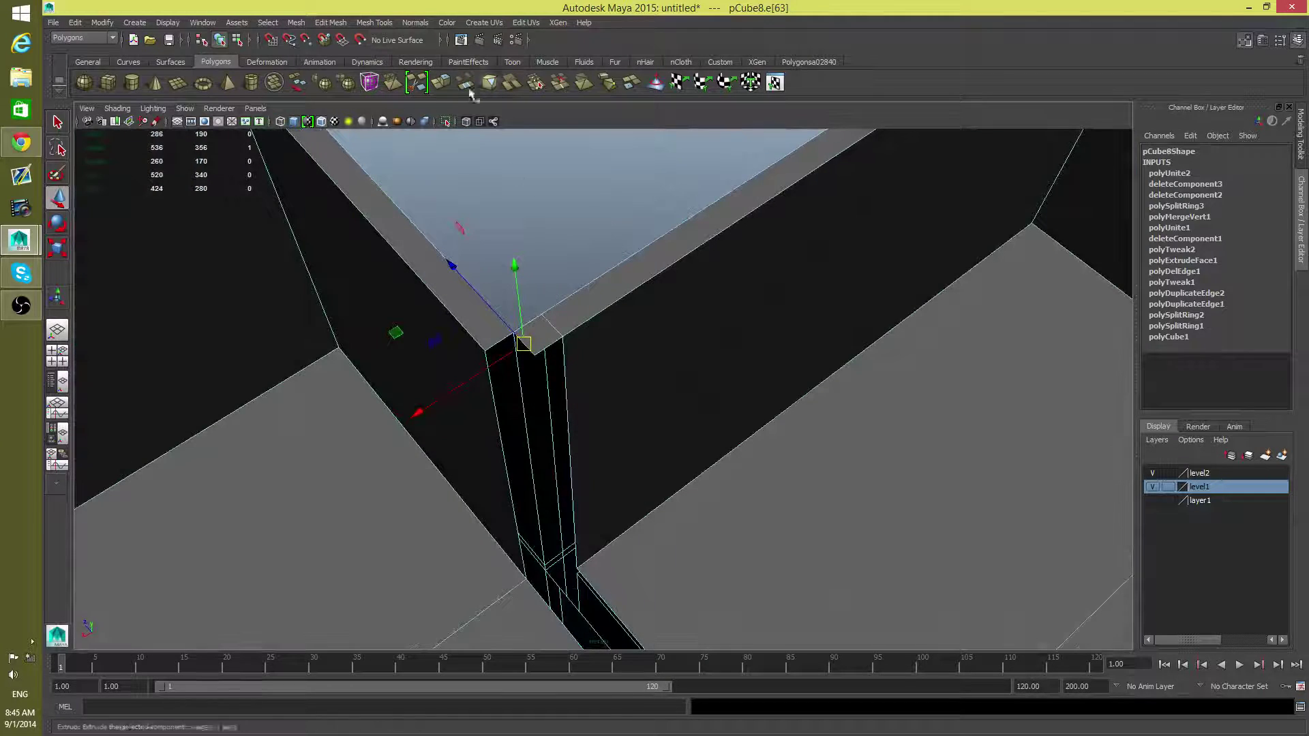
click(441, 83)
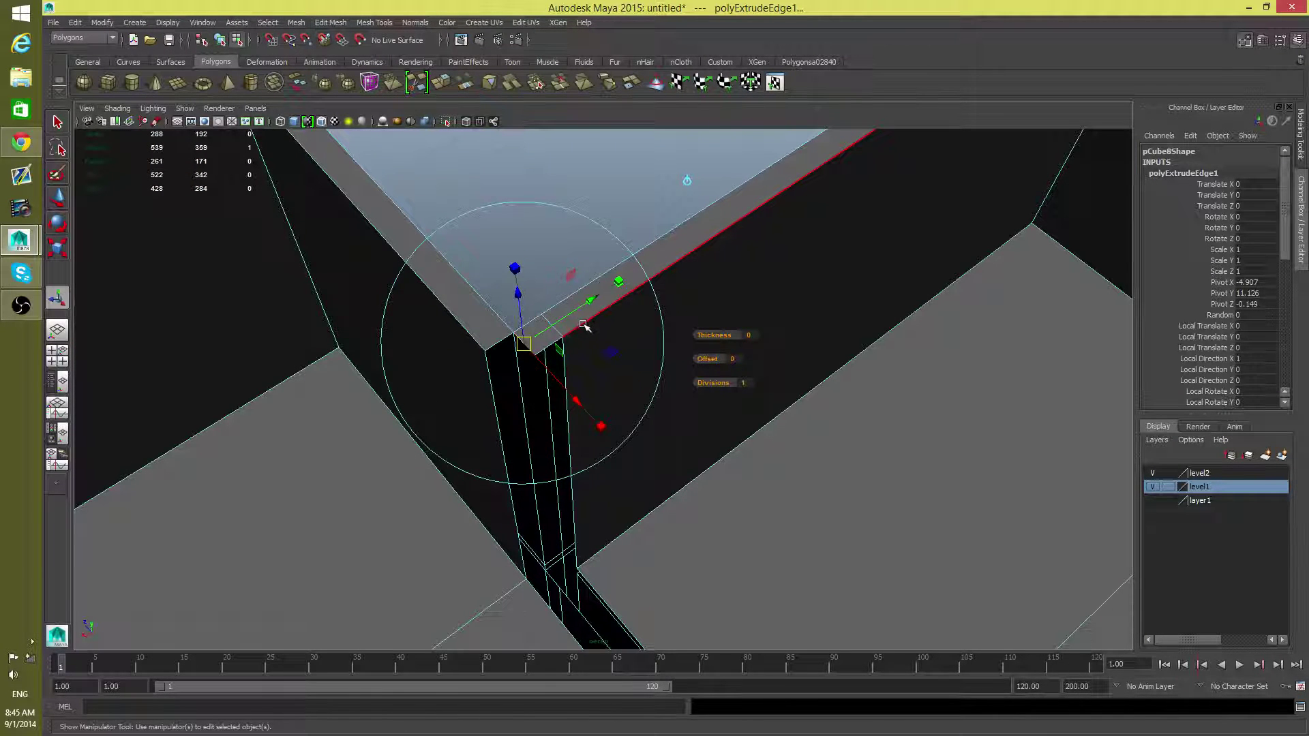
key(w)
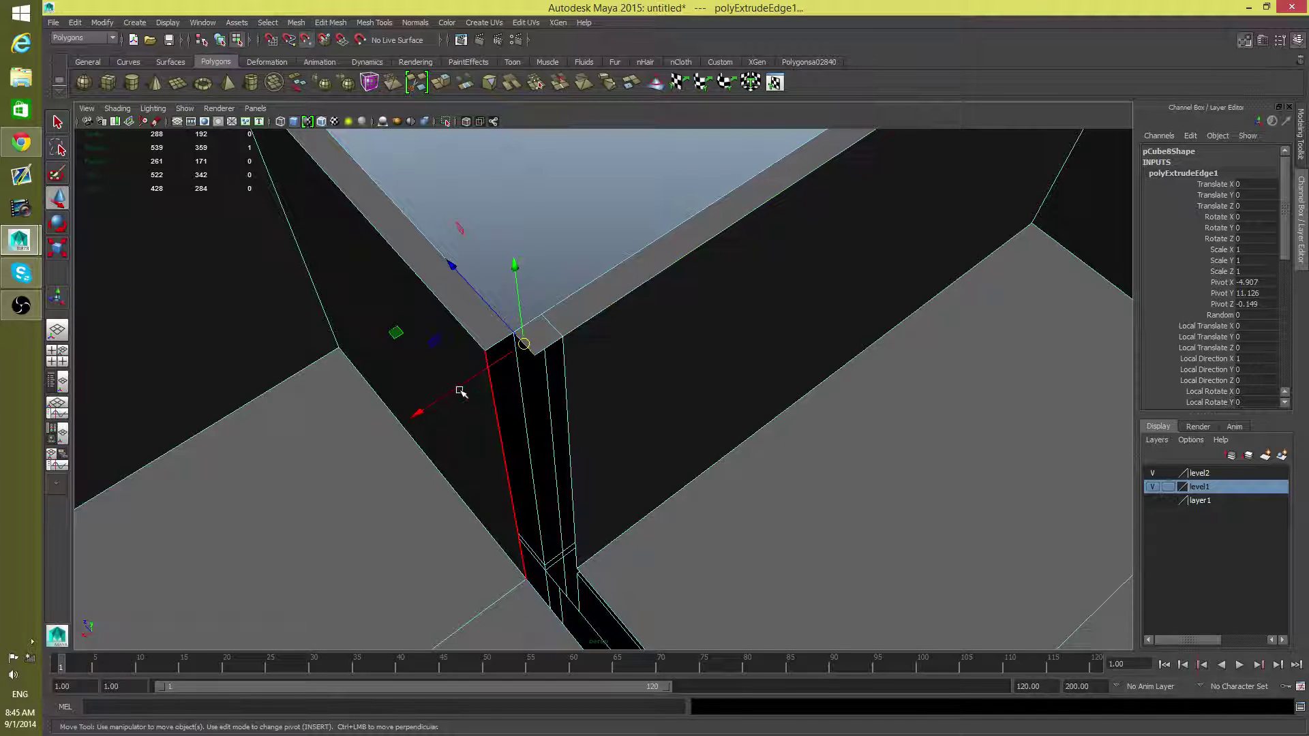
Snap the extruded rim edge along X to the neighbouring wall's corner, at X -4.609.
drag(460, 388, 457, 388)
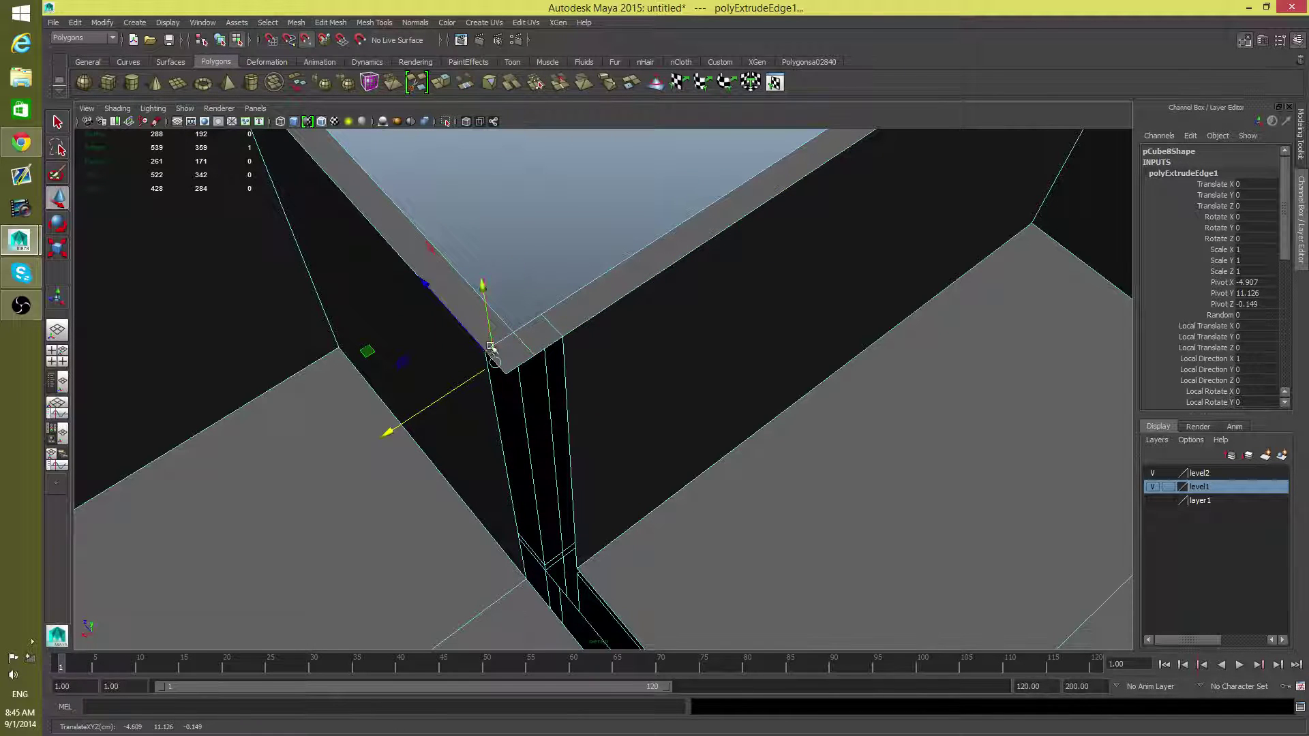
alt+middle_drag(512, 378, 766, 439)
key(ctrl+z)
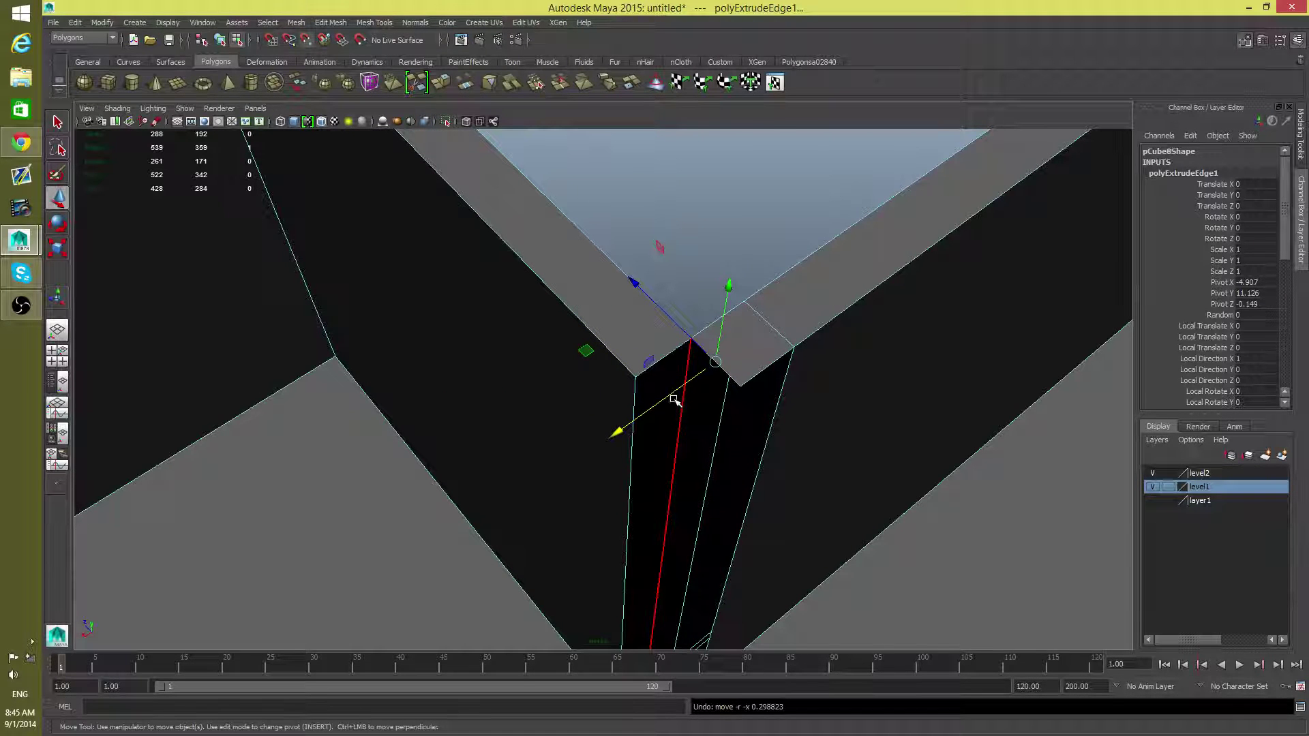
drag(671, 398, 663, 399)
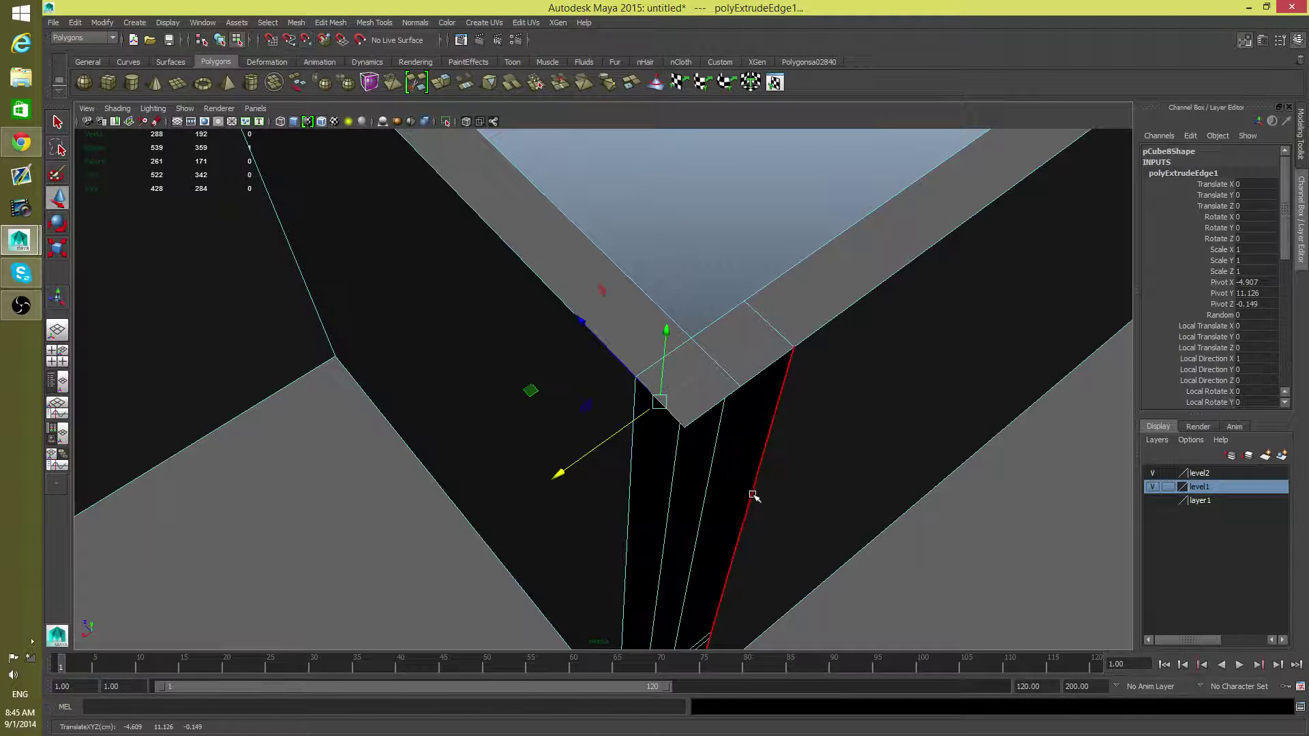
alt+drag(754, 497, 648, 457)
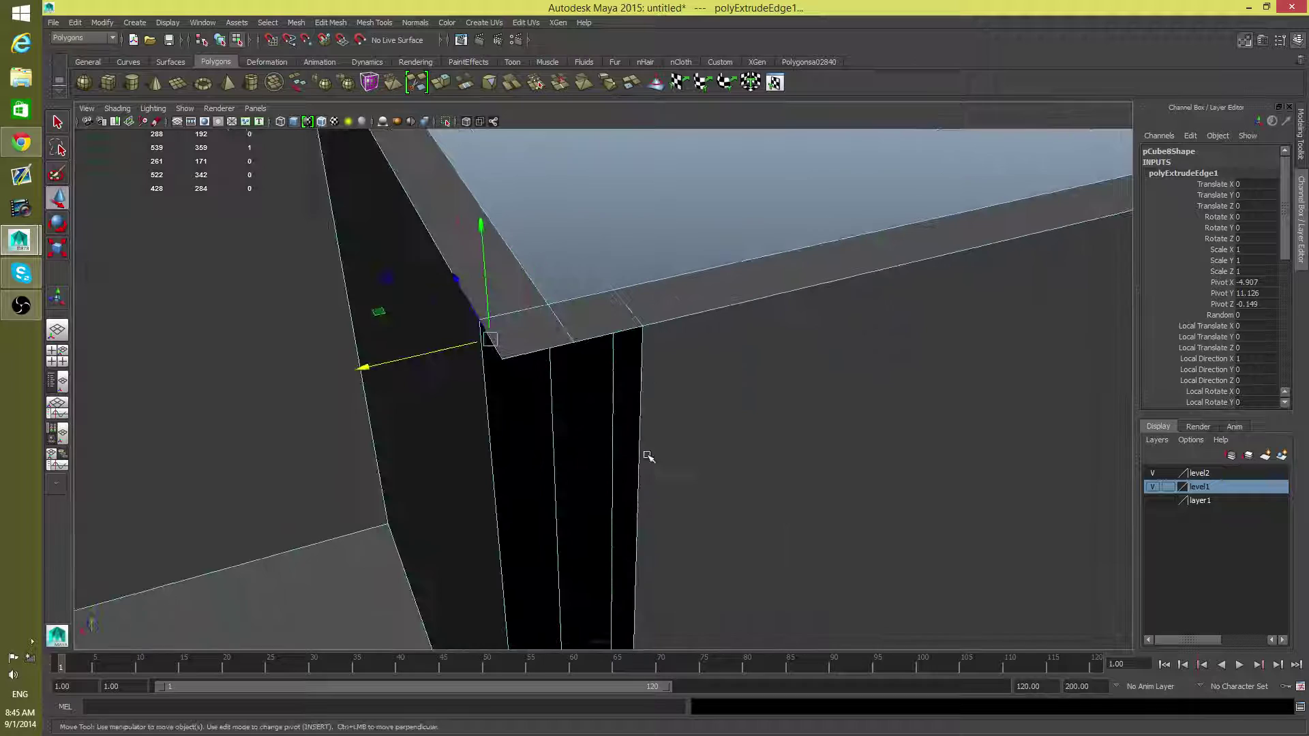
Extrude the vertical wall edge beside the opening and snap it along X to -4.907, below the rim's first dividing edge.
click(644, 410)
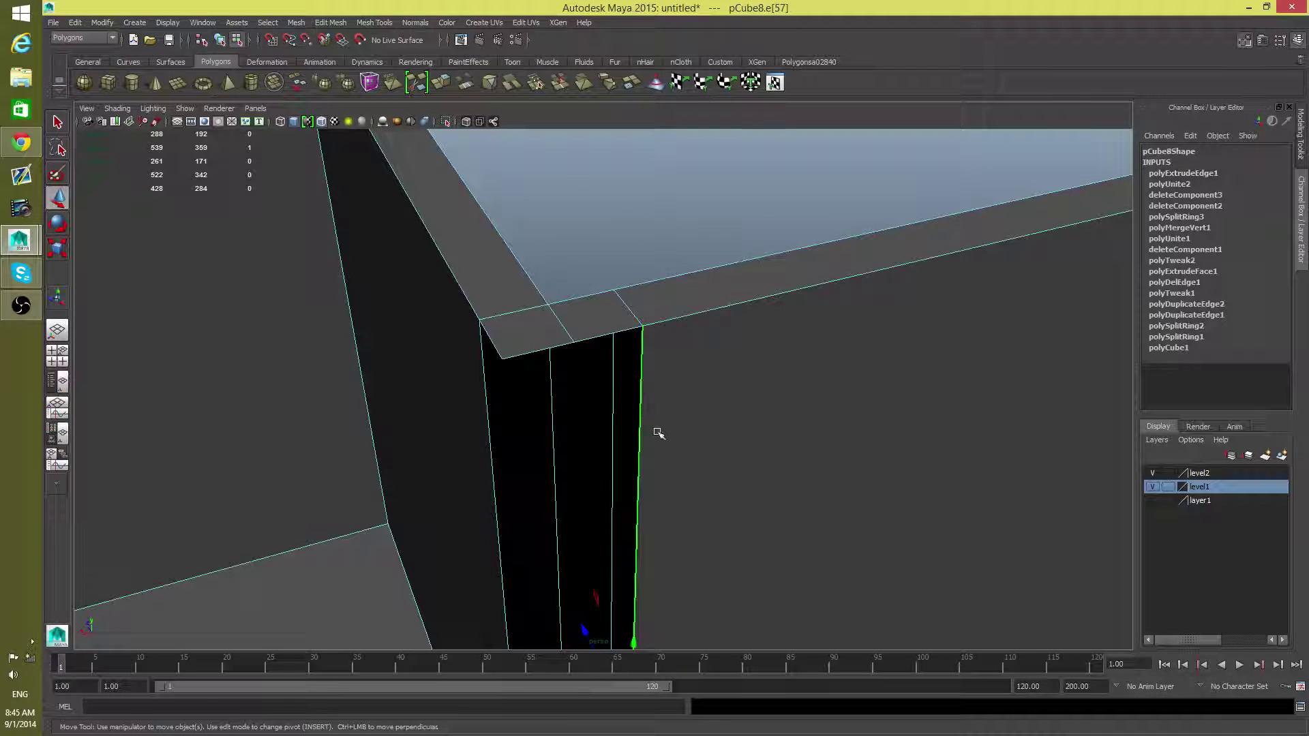
click(441, 83)
alt+middle_drag(593, 462, 584, 257)
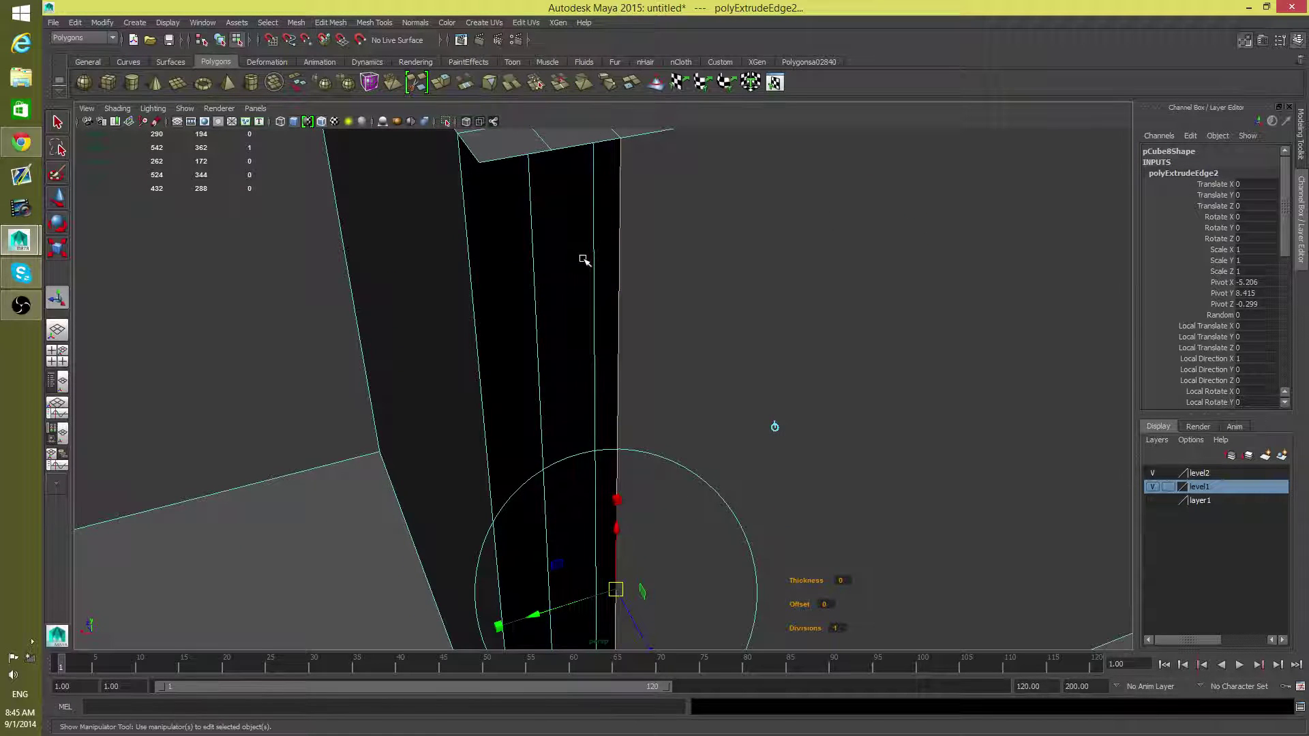
key(w)
drag(593, 594, 525, 622)
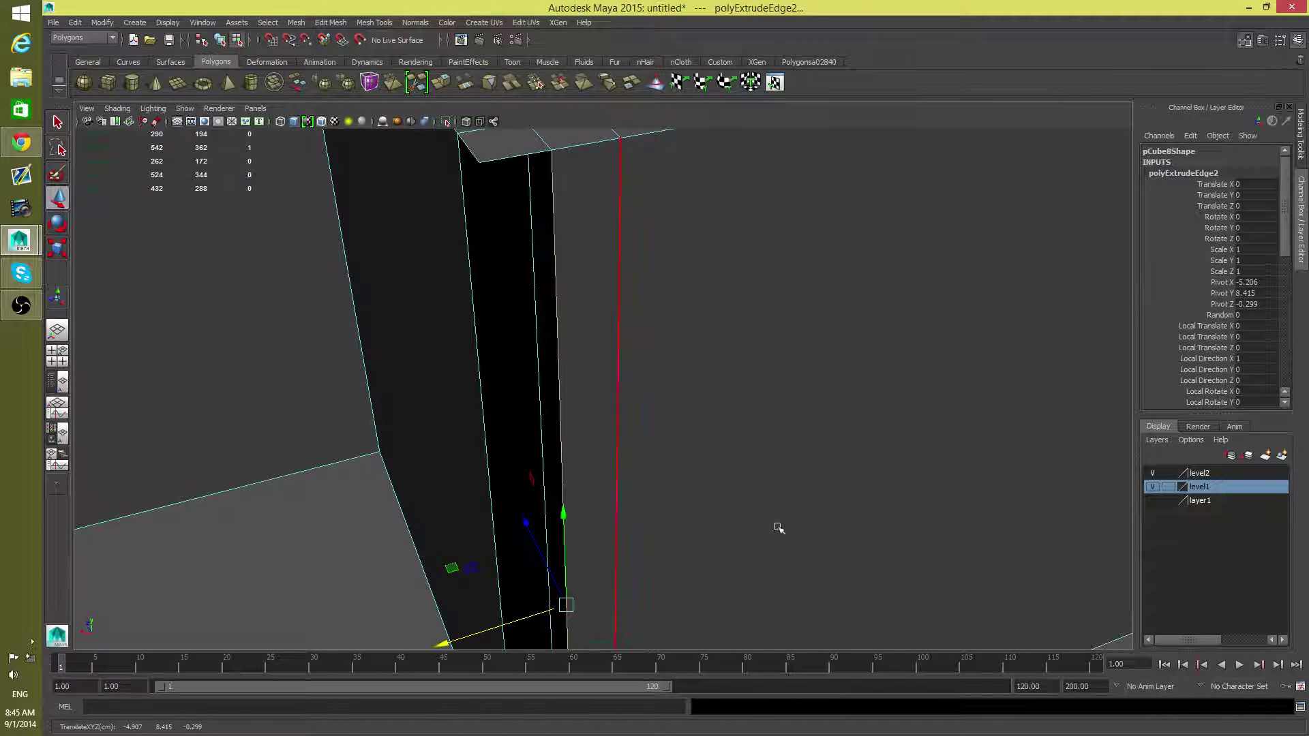
Extrude the same vertical edge once more by 0.299 in local Y, up to the outer corner of the rim.
alt+right_drag(778, 529, 688, 525)
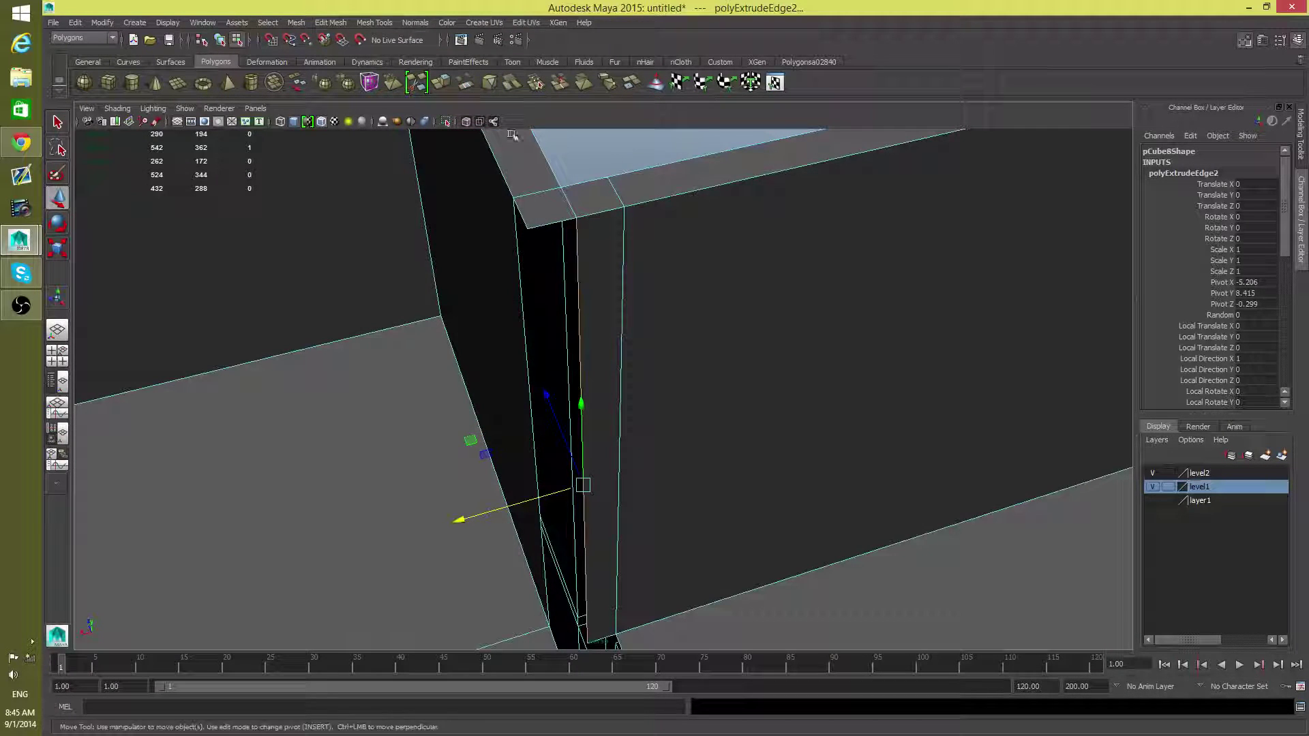
click(442, 83)
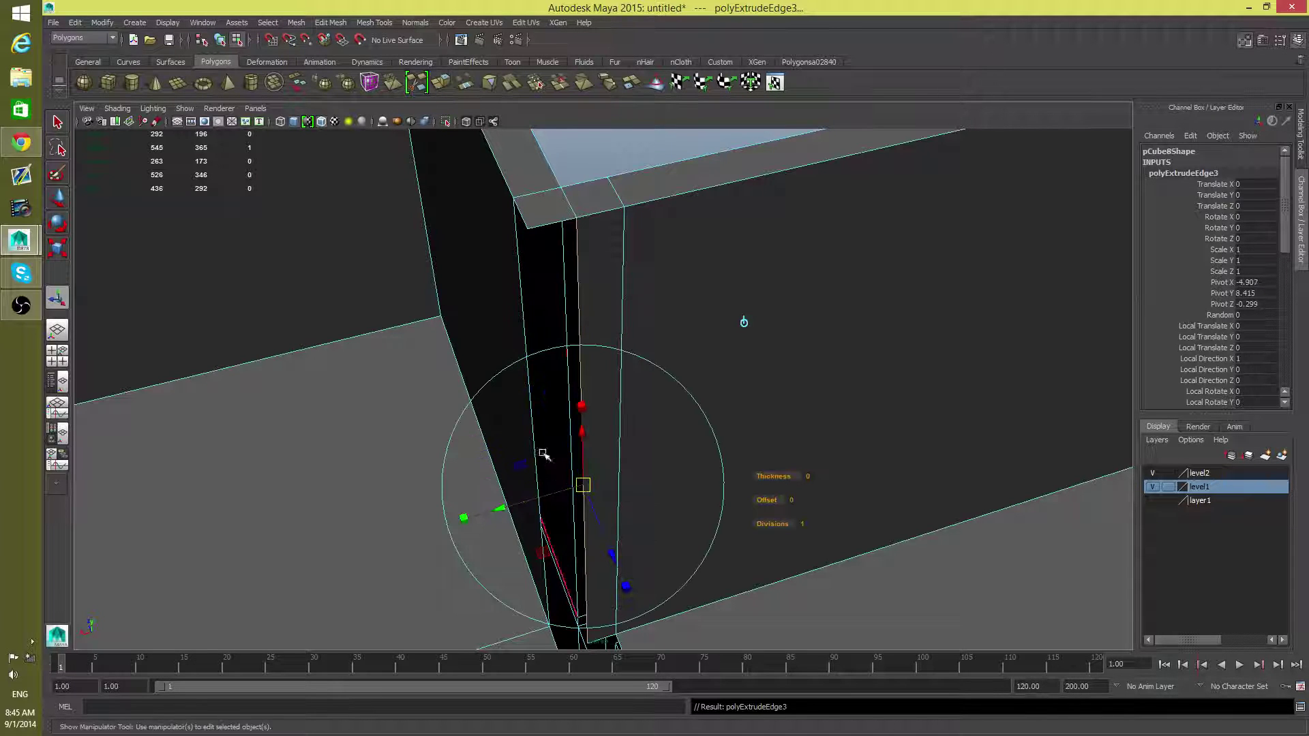
drag(563, 488, 573, 267)
click(552, 494)
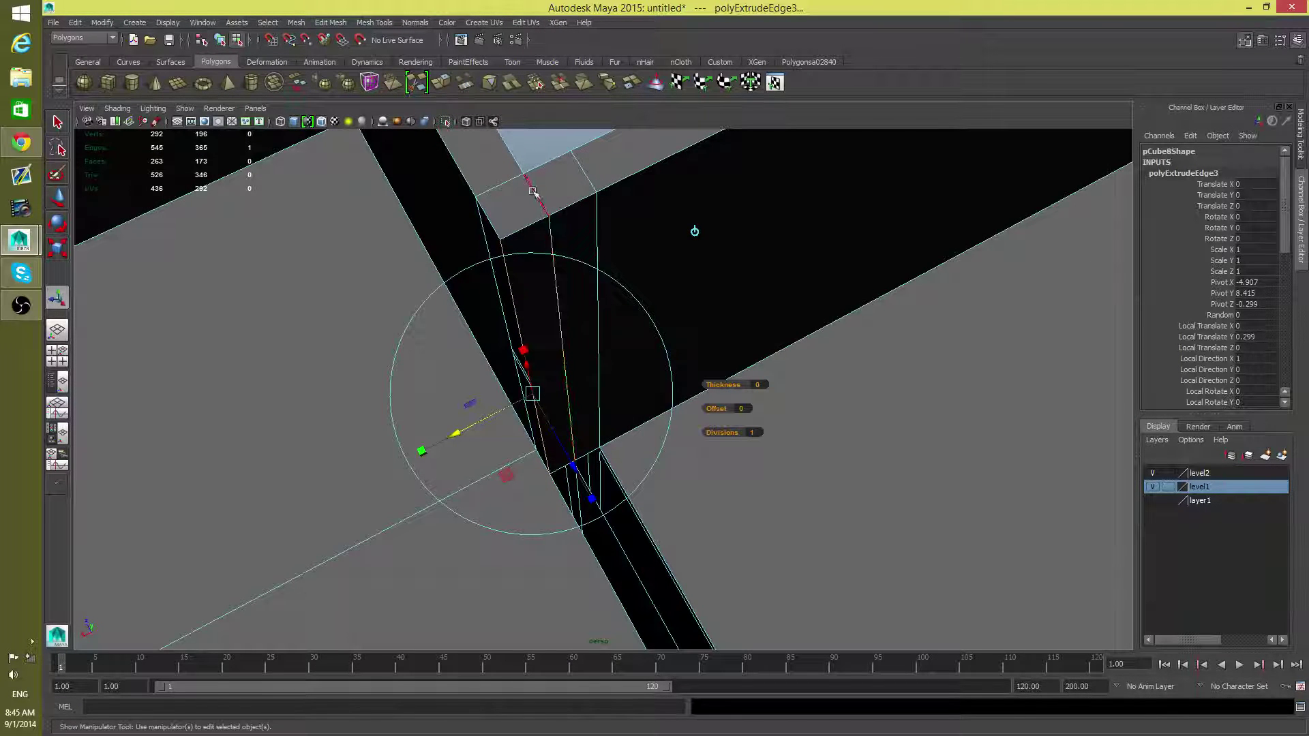
alt+drag(559, 314, 651, 307)
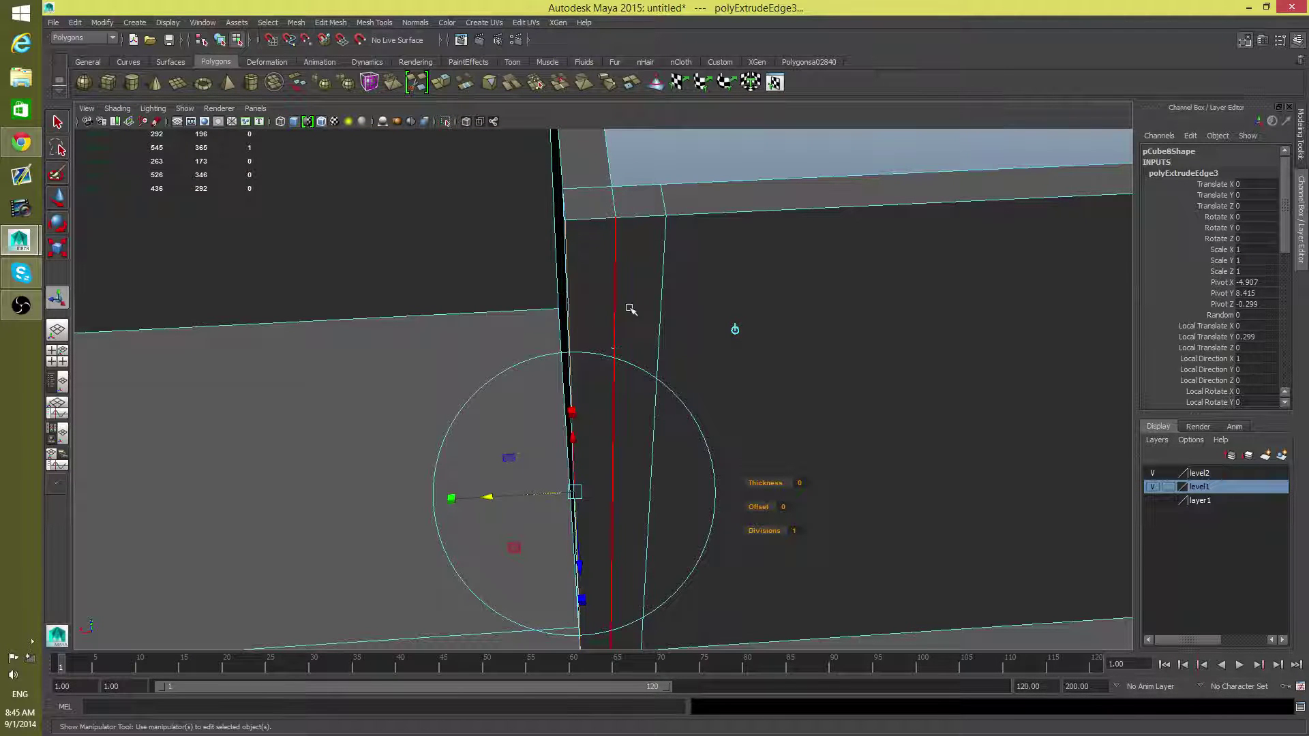
alt+drag(628, 307, 585, 254)
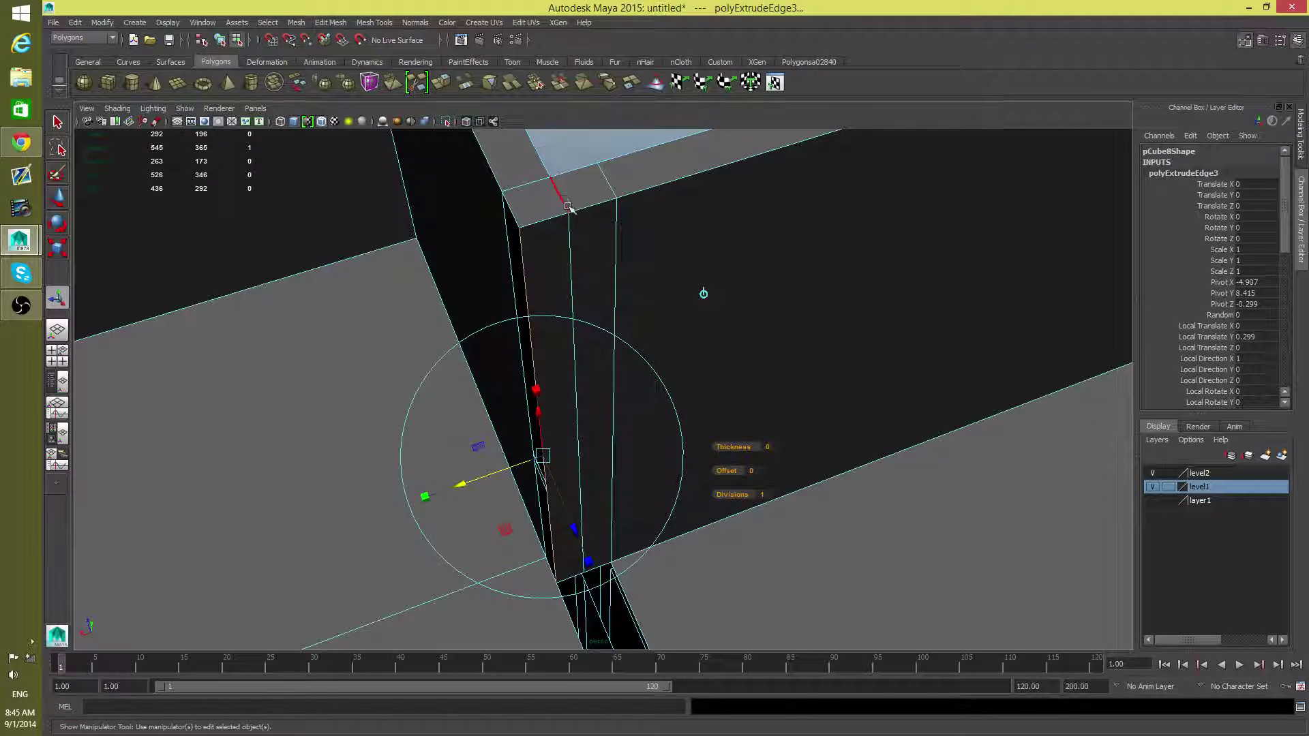
Extrude the vertical wall edge on the other side of the corner gap and move it along Z towards the rim corner.
alt+drag(601, 496, 512, 209)
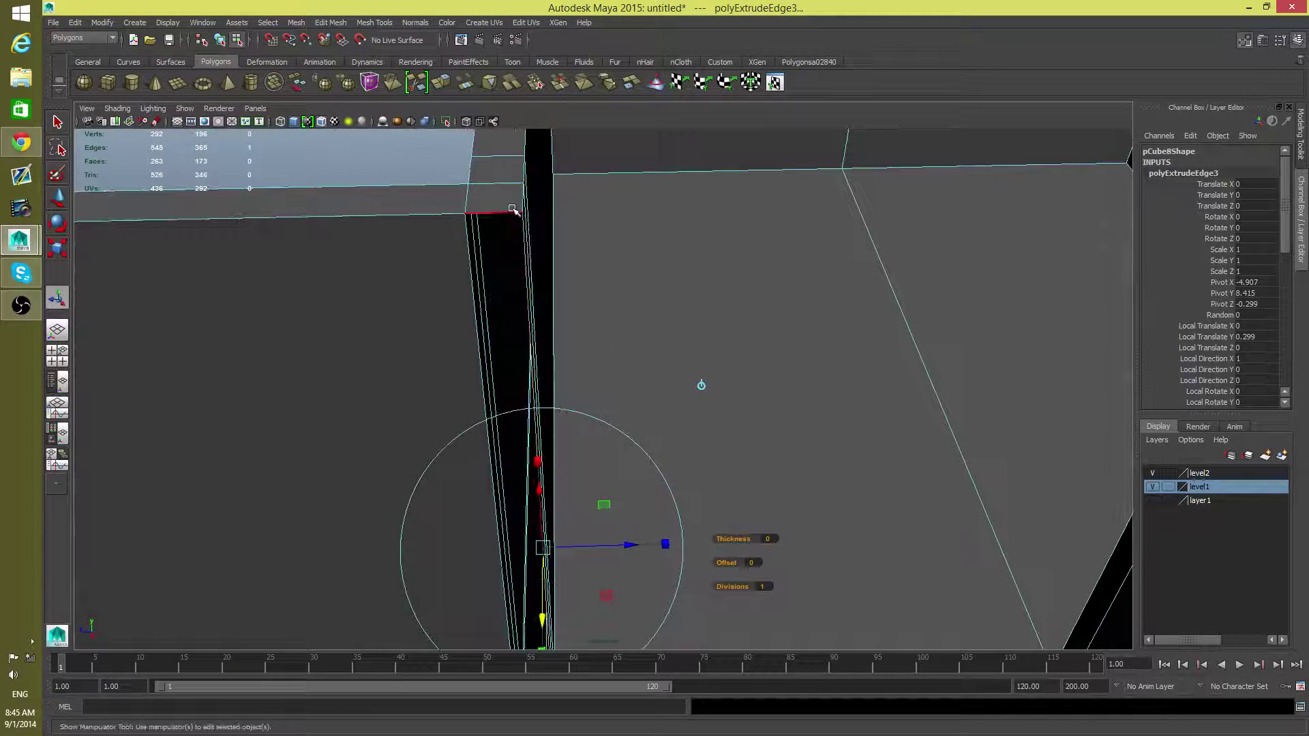
click(470, 274)
alt+drag(470, 274, 539, 249)
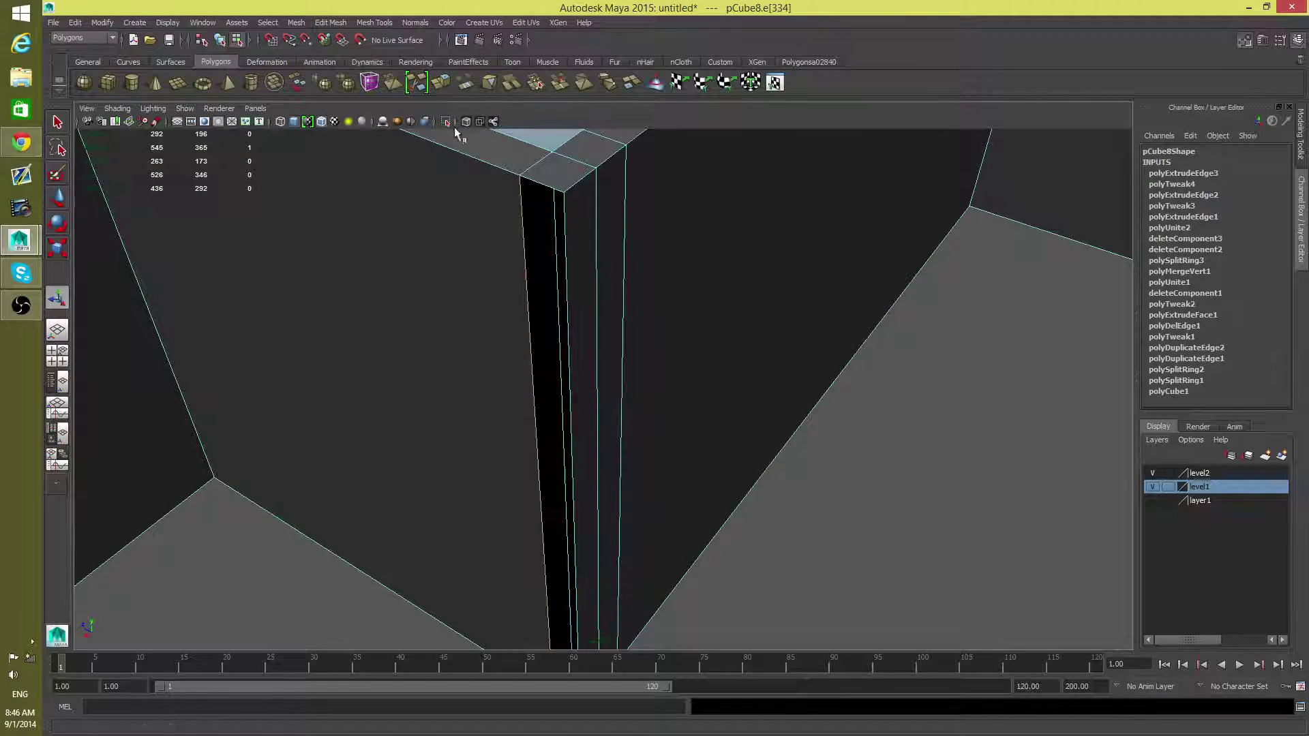
key(ctrl+e)
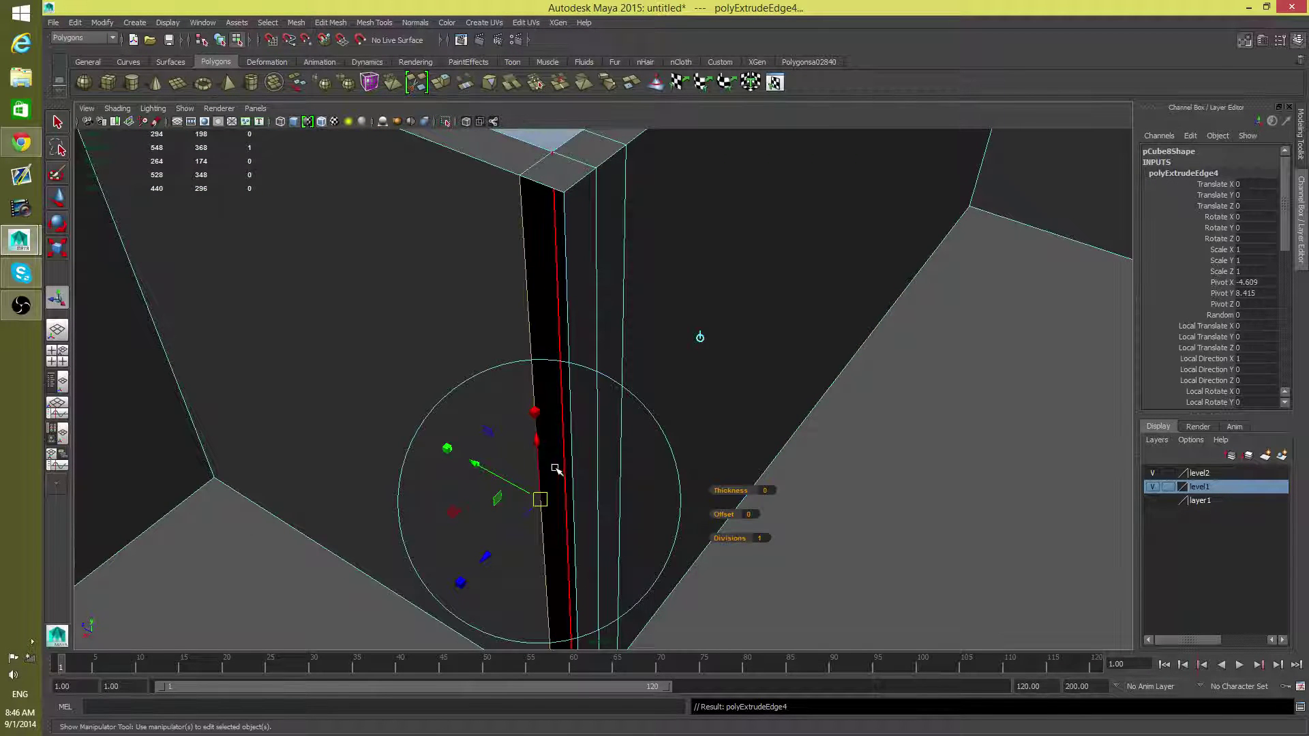
key(w)
drag(501, 481, 516, 489)
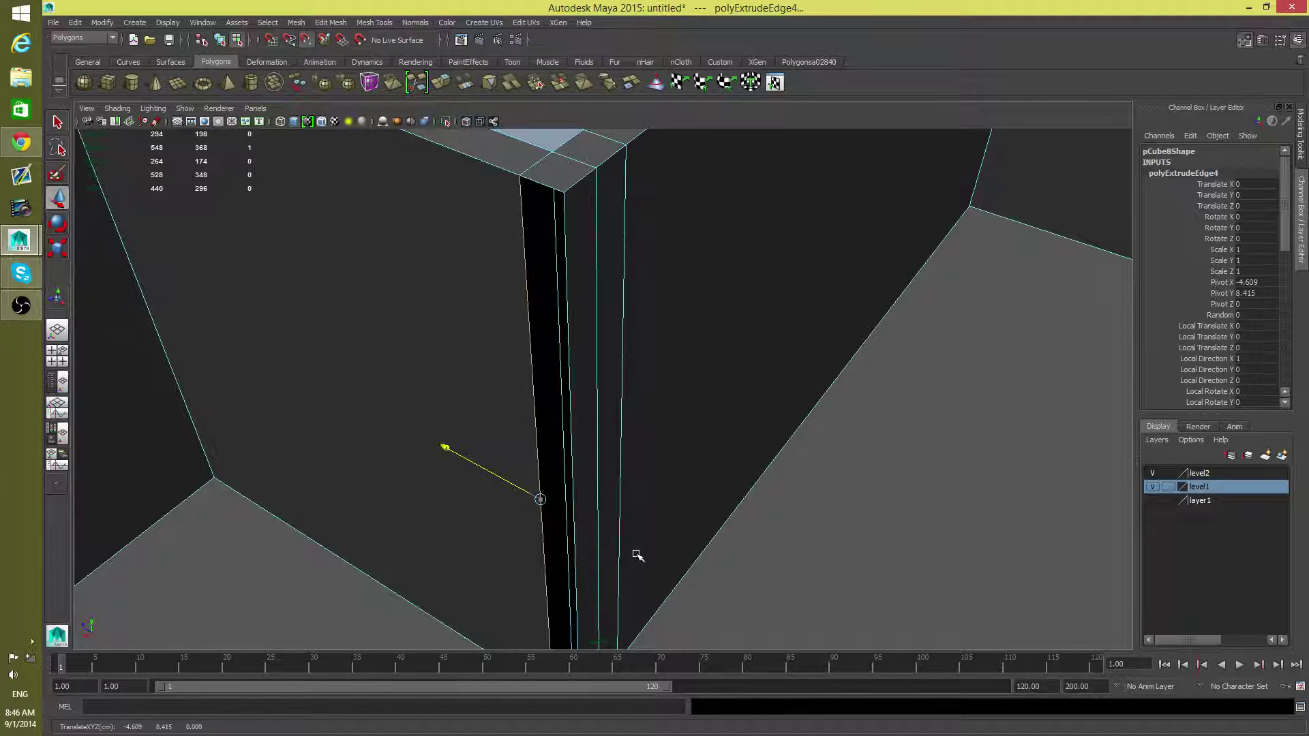
drag(637, 556, 501, 475)
Try to snap the original vertical wall edge along Z to -0.299, at the outer rim corner, and undo the move.
click(445, 447)
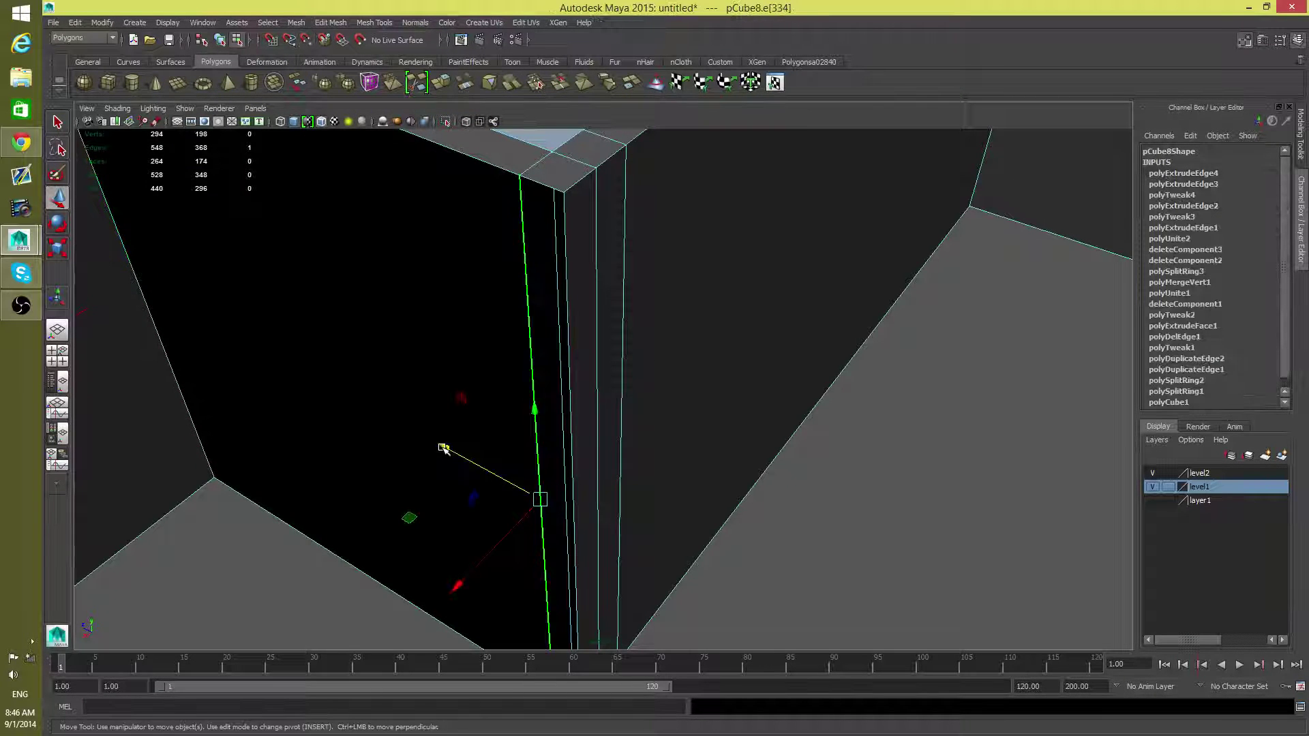
drag(445, 447, 555, 475)
drag(748, 567, 822, 599)
alt+drag(631, 509, 590, 439)
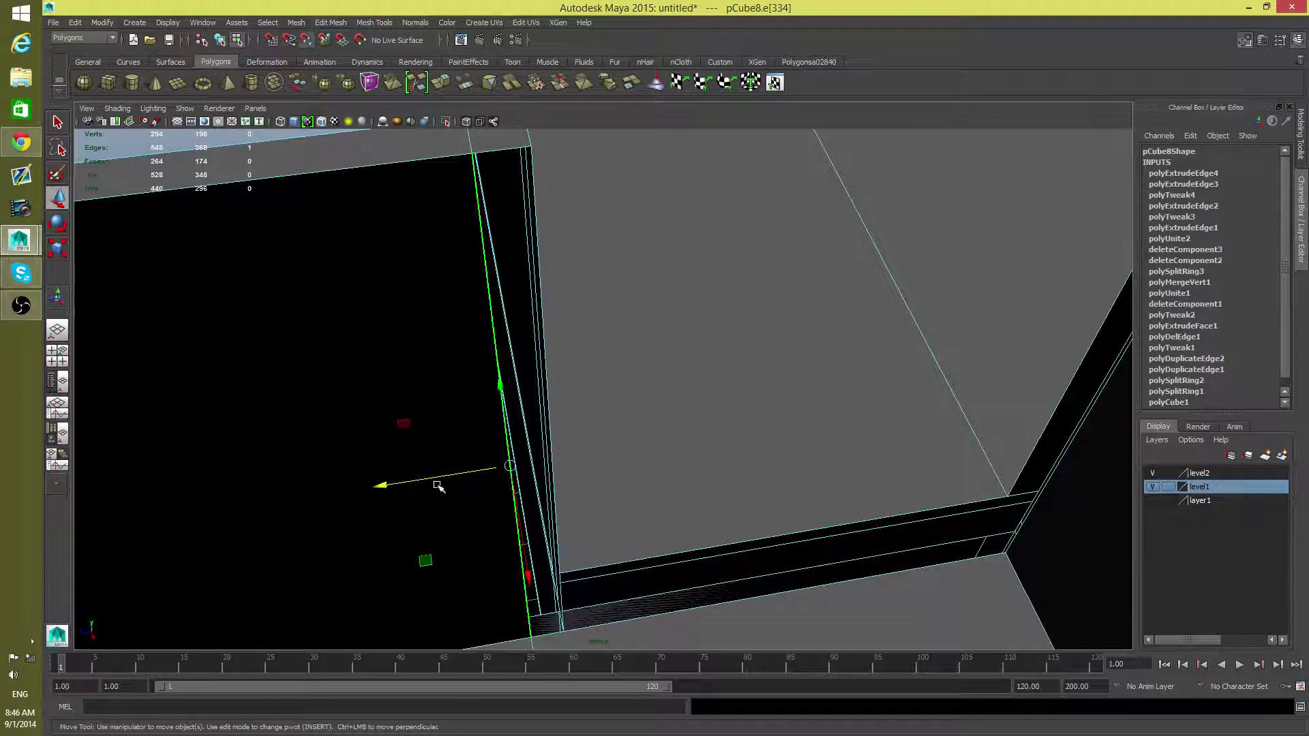
drag(437, 485, 571, 457)
alt+drag(663, 505, 537, 300)
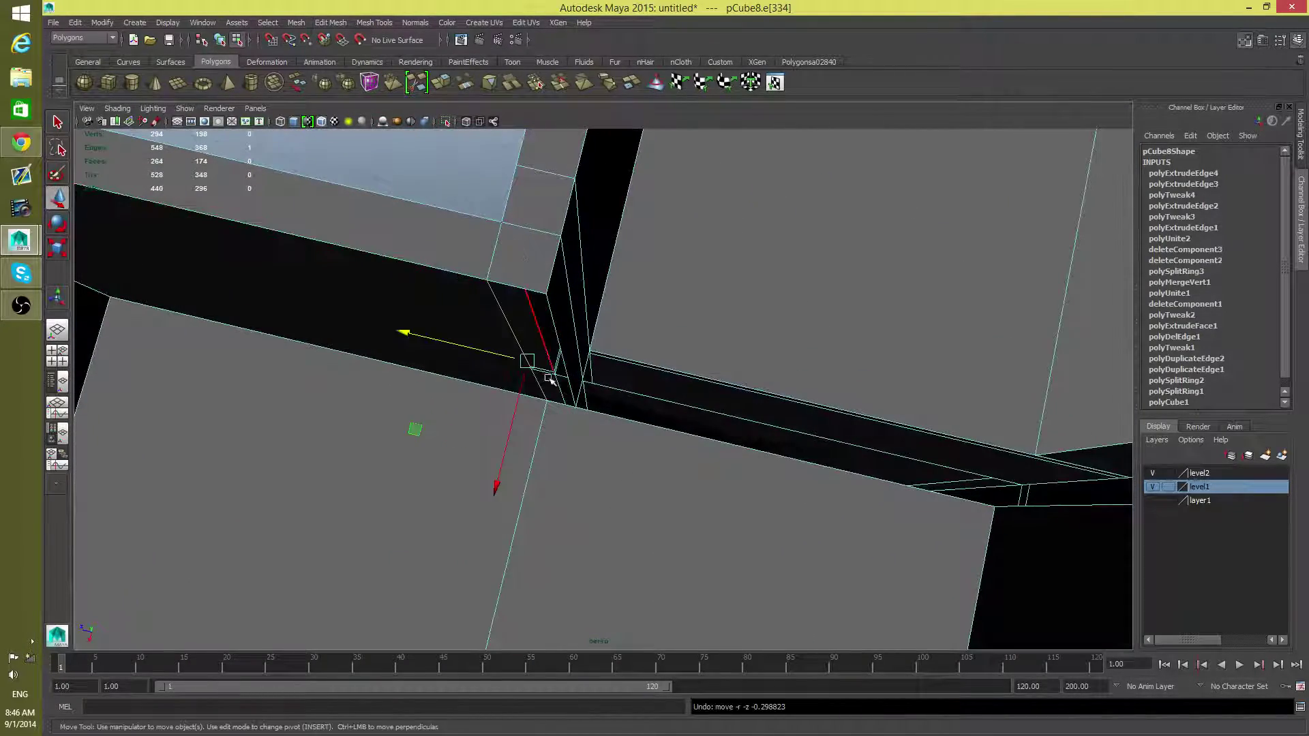
alt+drag(550, 379, 537, 475)
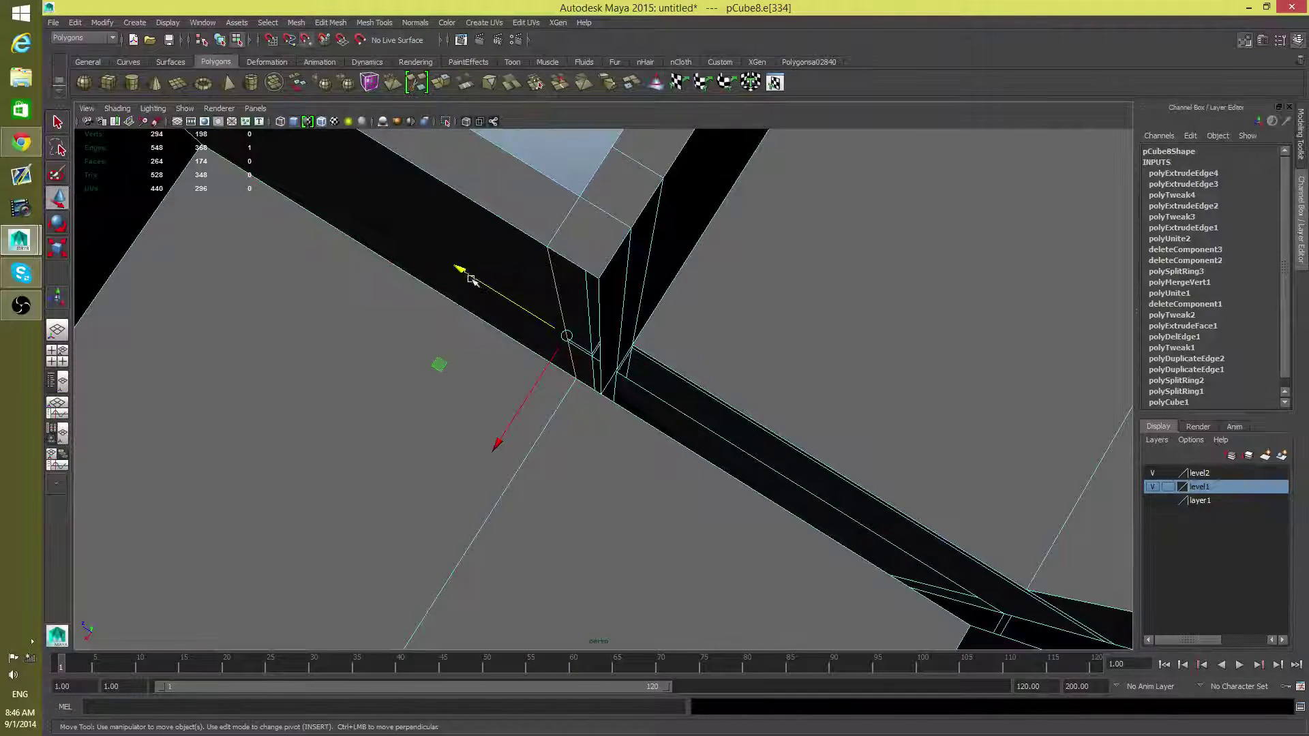
drag(458, 271, 633, 365)
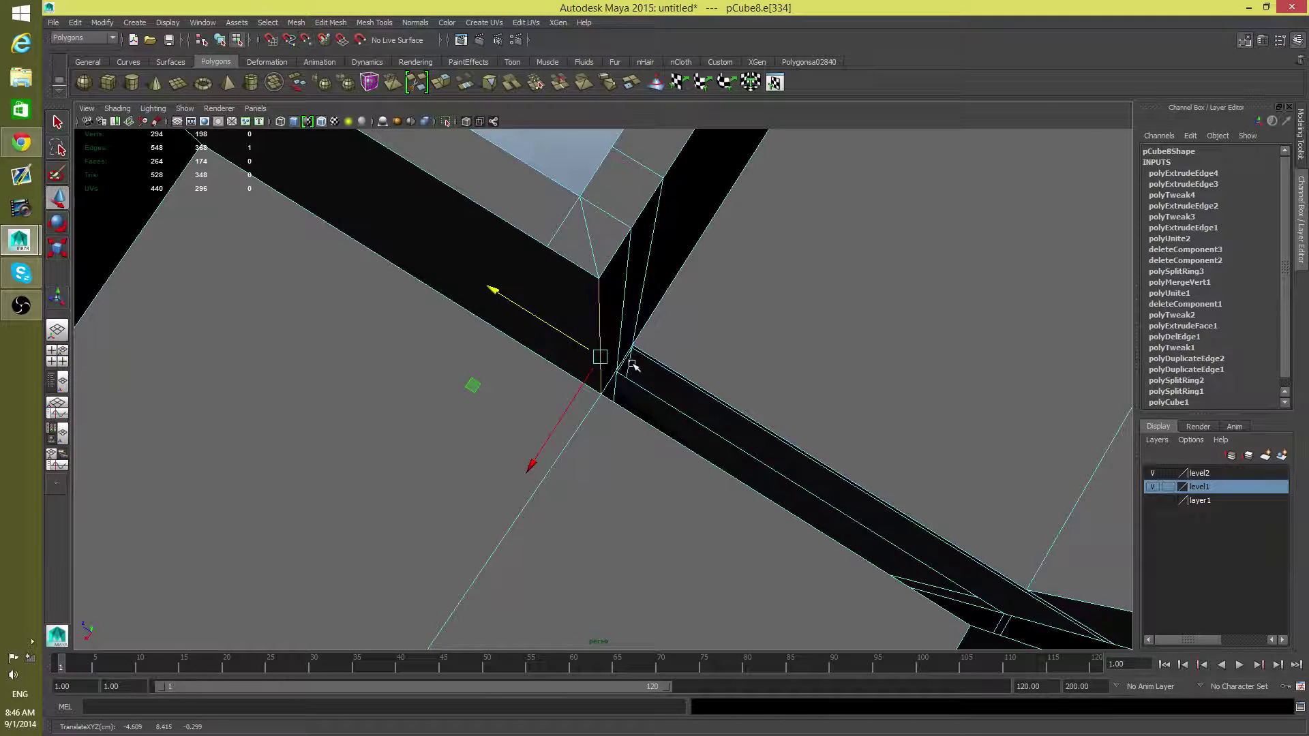
key(ctrl+z)
Examine how the vertical edges meet the floor strip at the foot of the corner gap.
alt+drag(633, 370, 599, 522)
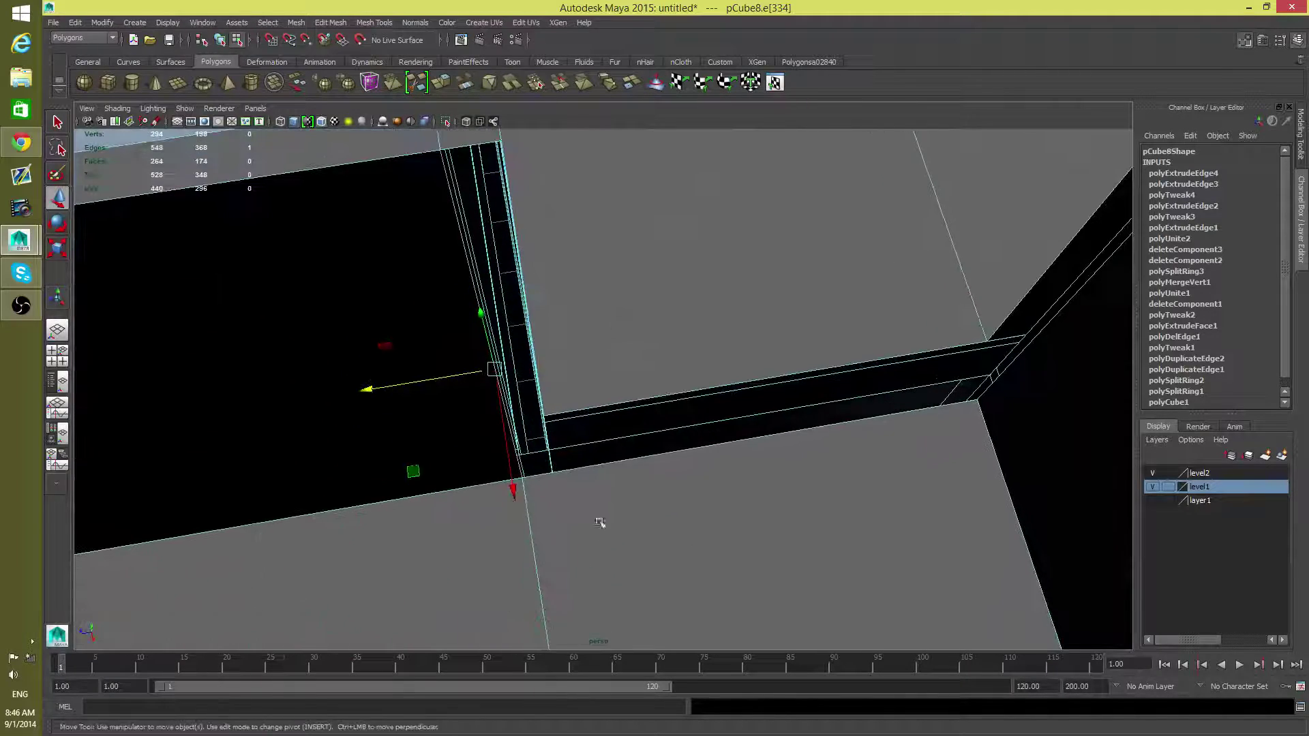
scroll(593, 560, down, 1)
scroll(591, 557, up, 3)
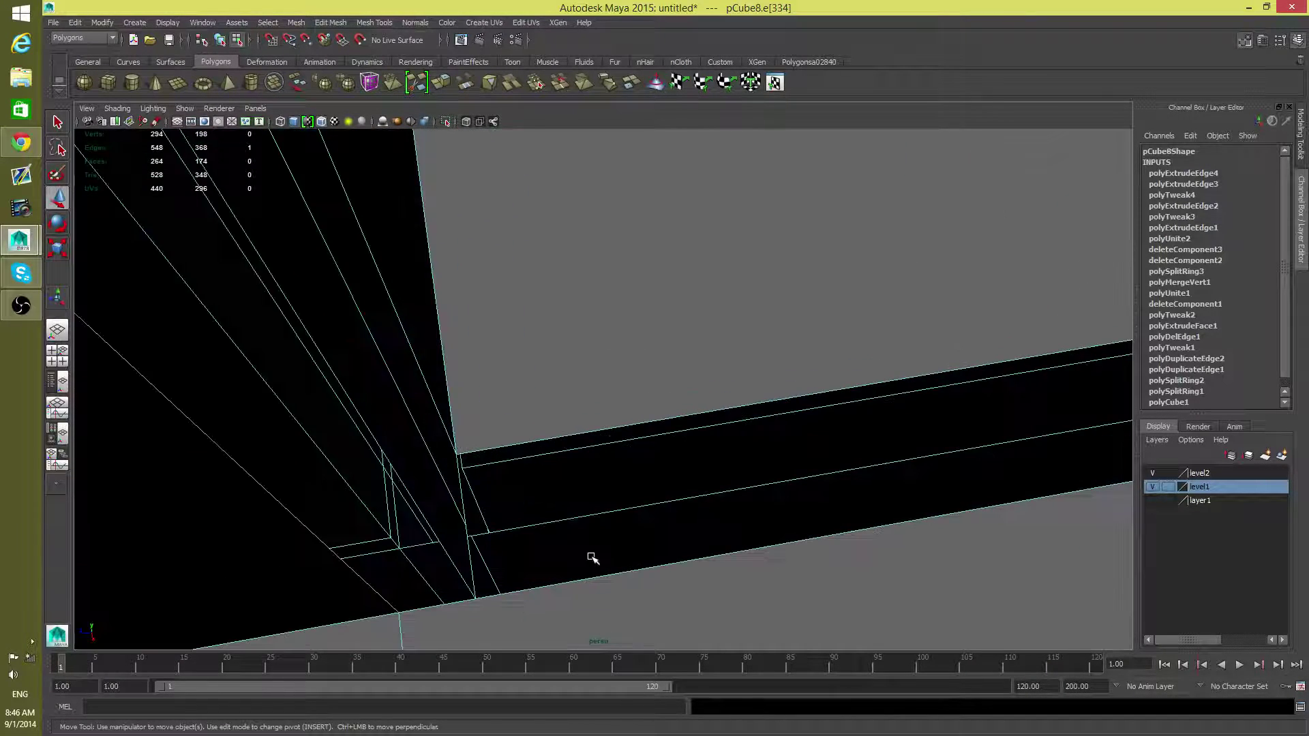
scroll(591, 558, down, 2)
click(435, 511)
alt+middle_drag(488, 468, 538, 607)
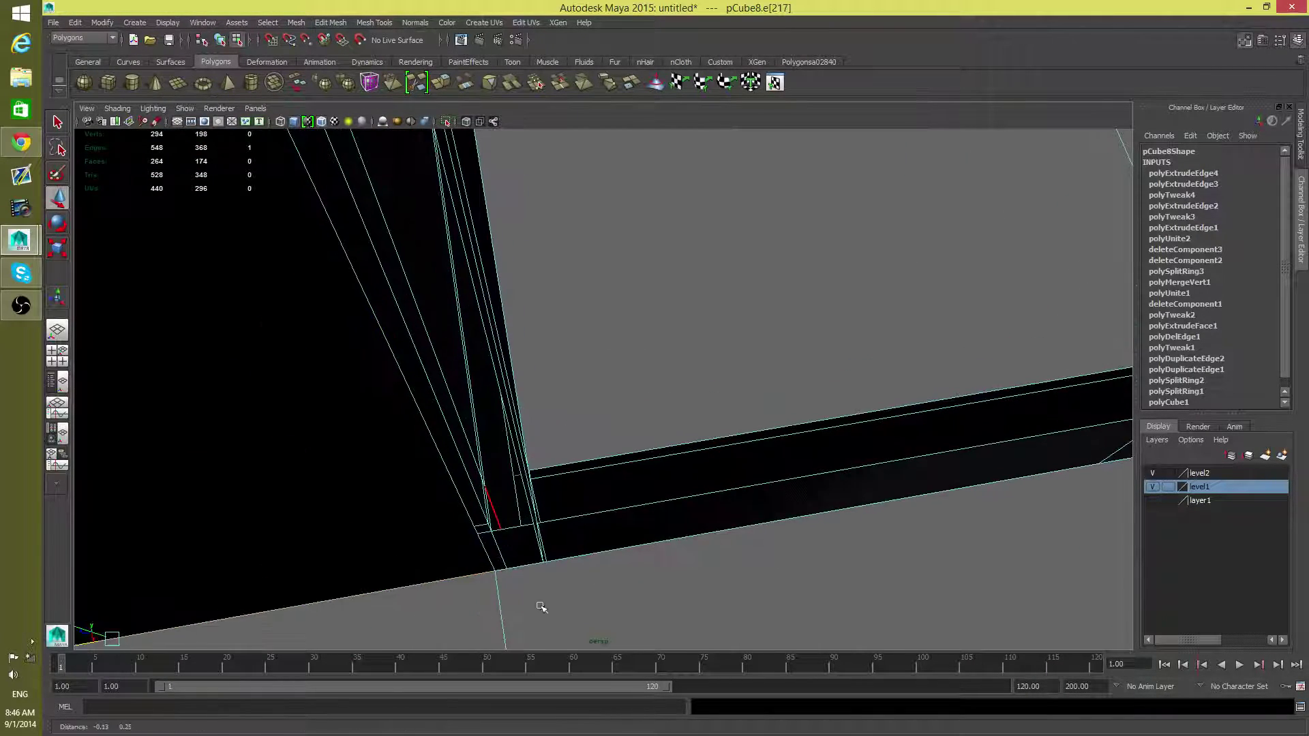
scroll(429, 538, down, 4)
right_drag(503, 182, 500, 188)
key(ctrl+z)
key(ctrl+z)
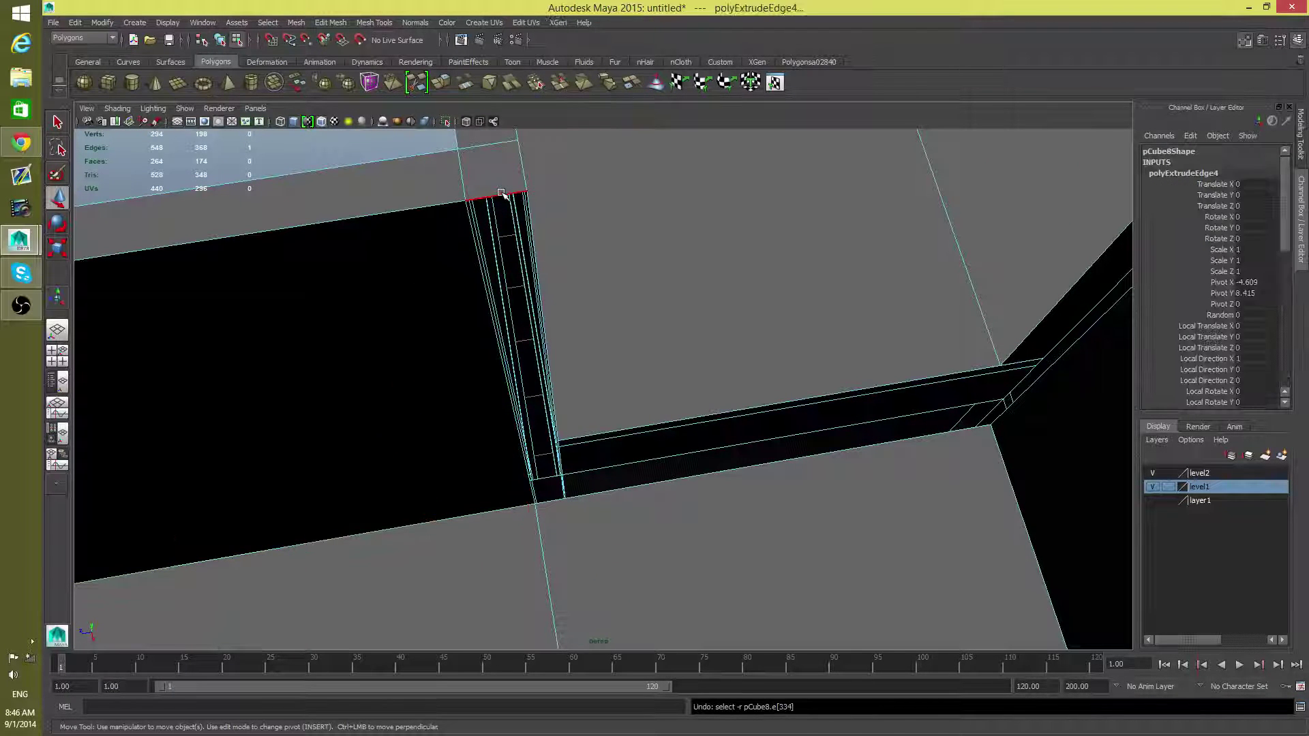
Extrude the short top rim edge above the corner gap and snap it straight down along Y to the passage floor.
click(501, 194)
alt+drag(541, 268, 586, 443)
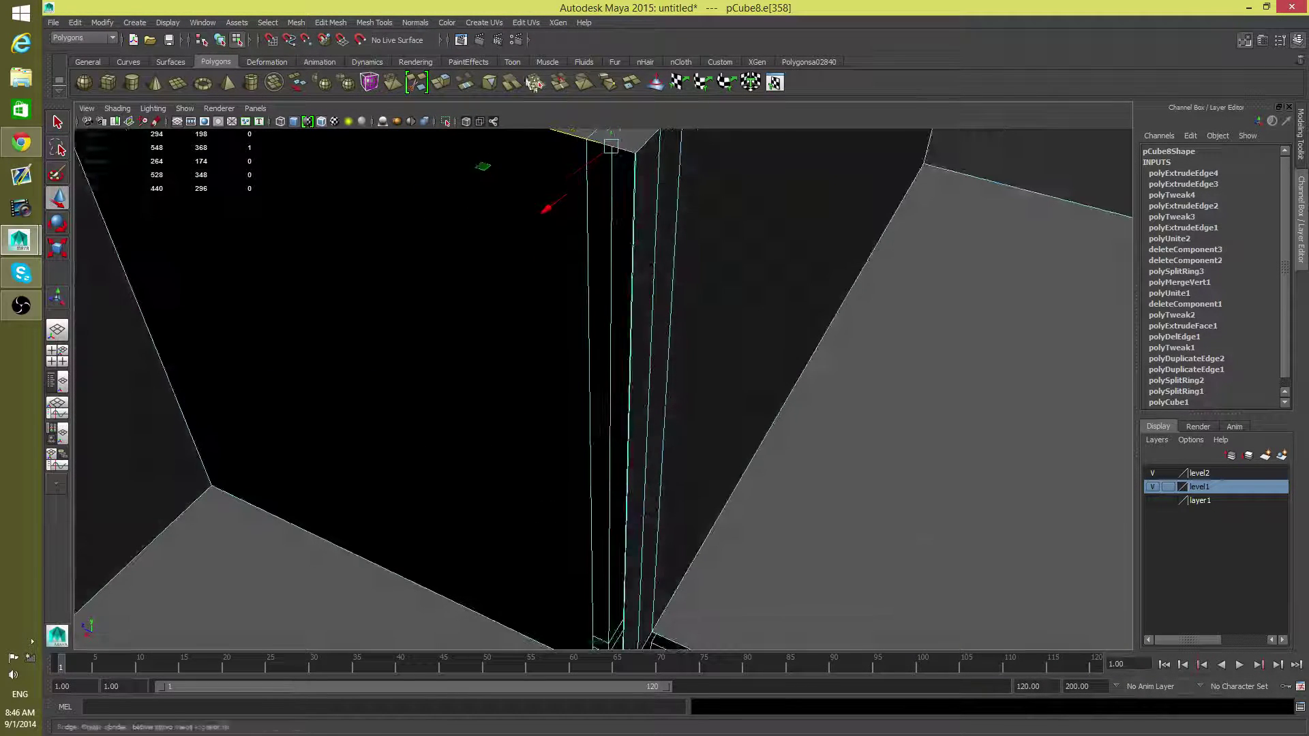
click(448, 81)
alt+drag(695, 380, 692, 402)
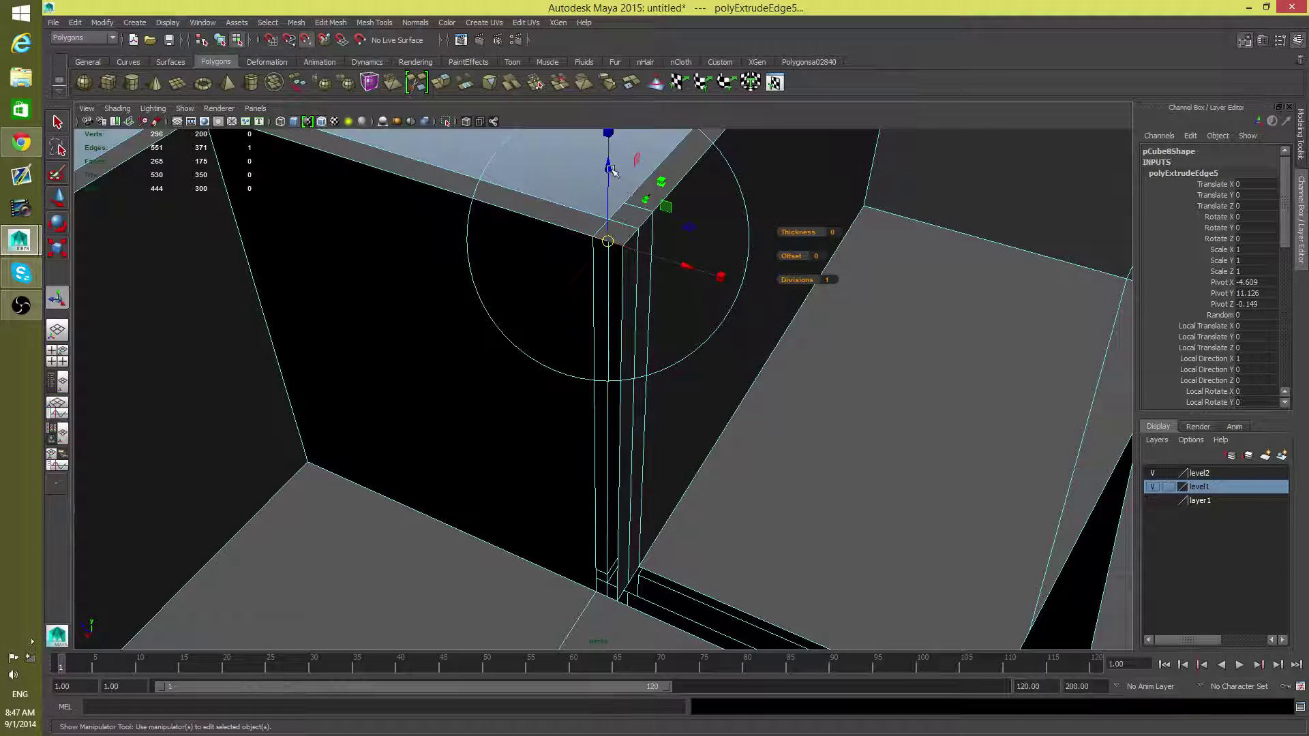
key(w)
drag(607, 153, 497, 284)
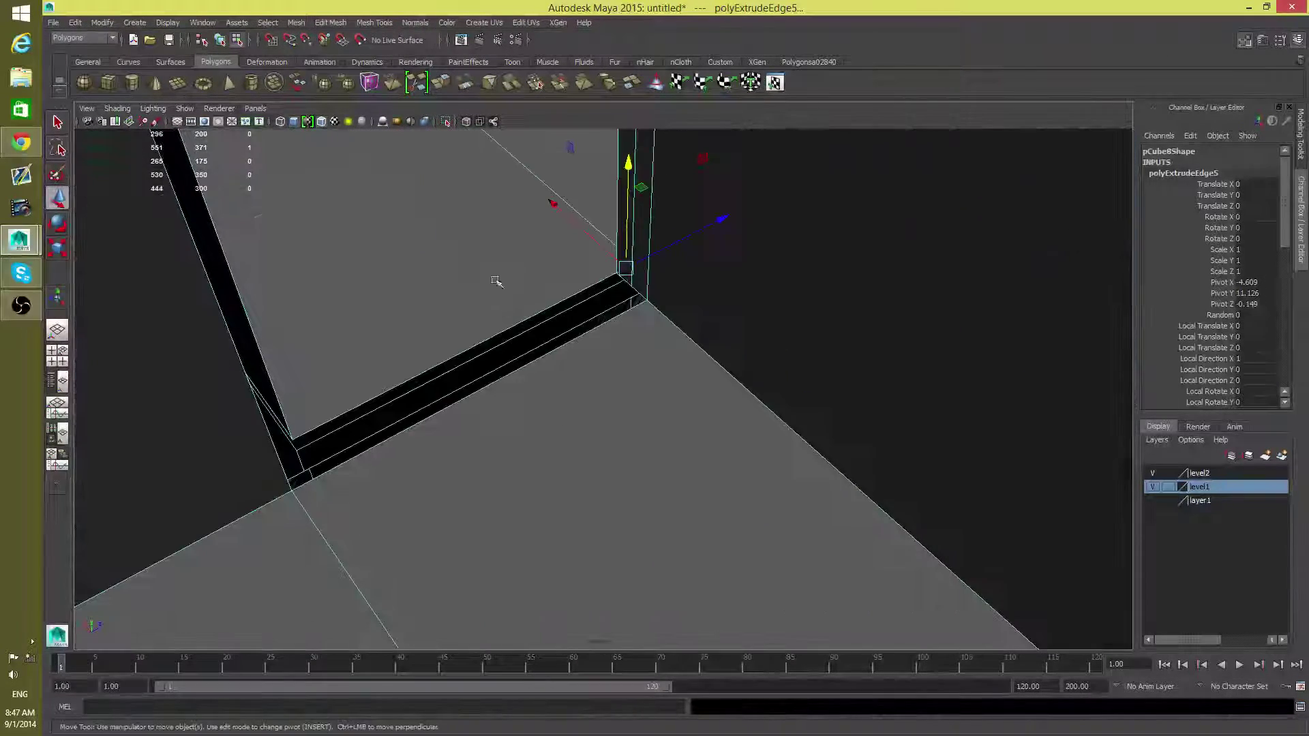
Extrude the long floor edge beside the passage gap and snap it along X to -4.907, in line with the wall's dividing edge.
right_drag(545, 403, 550, 360)
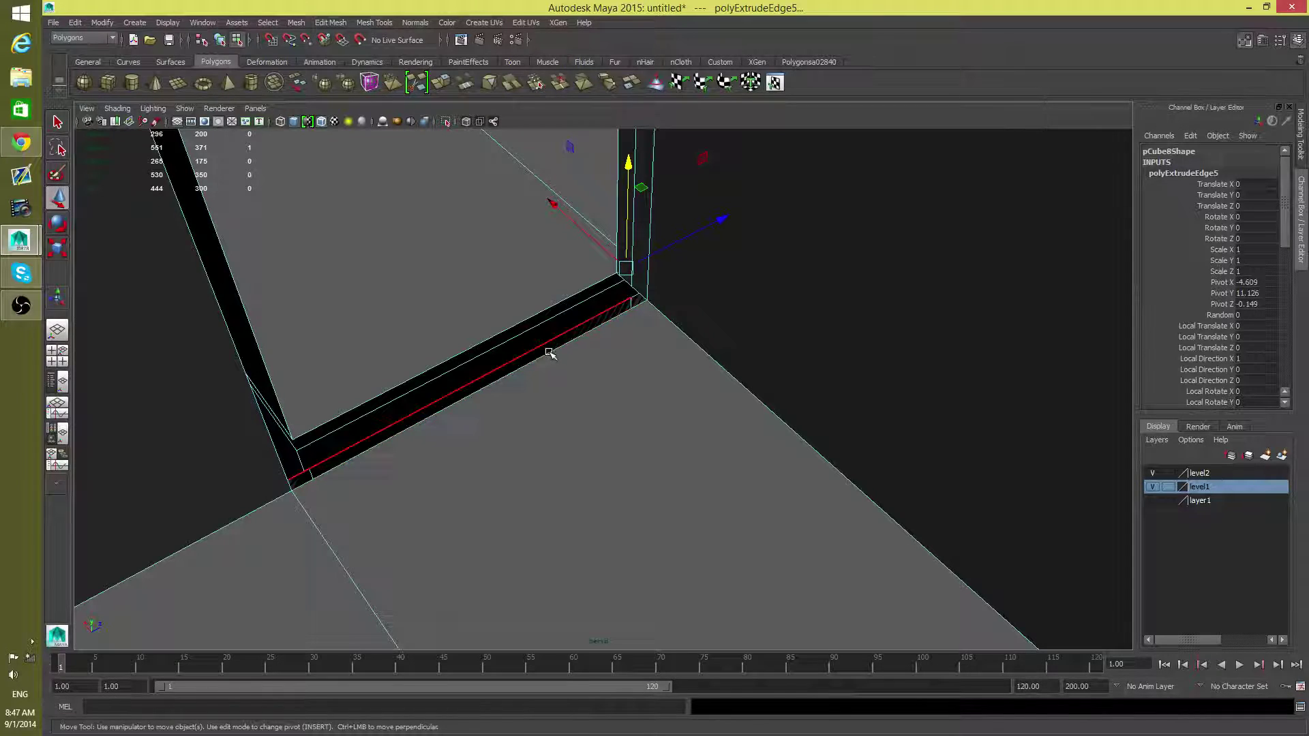
click(551, 356)
alt+drag(551, 356, 646, 347)
click(440, 82)
key(w)
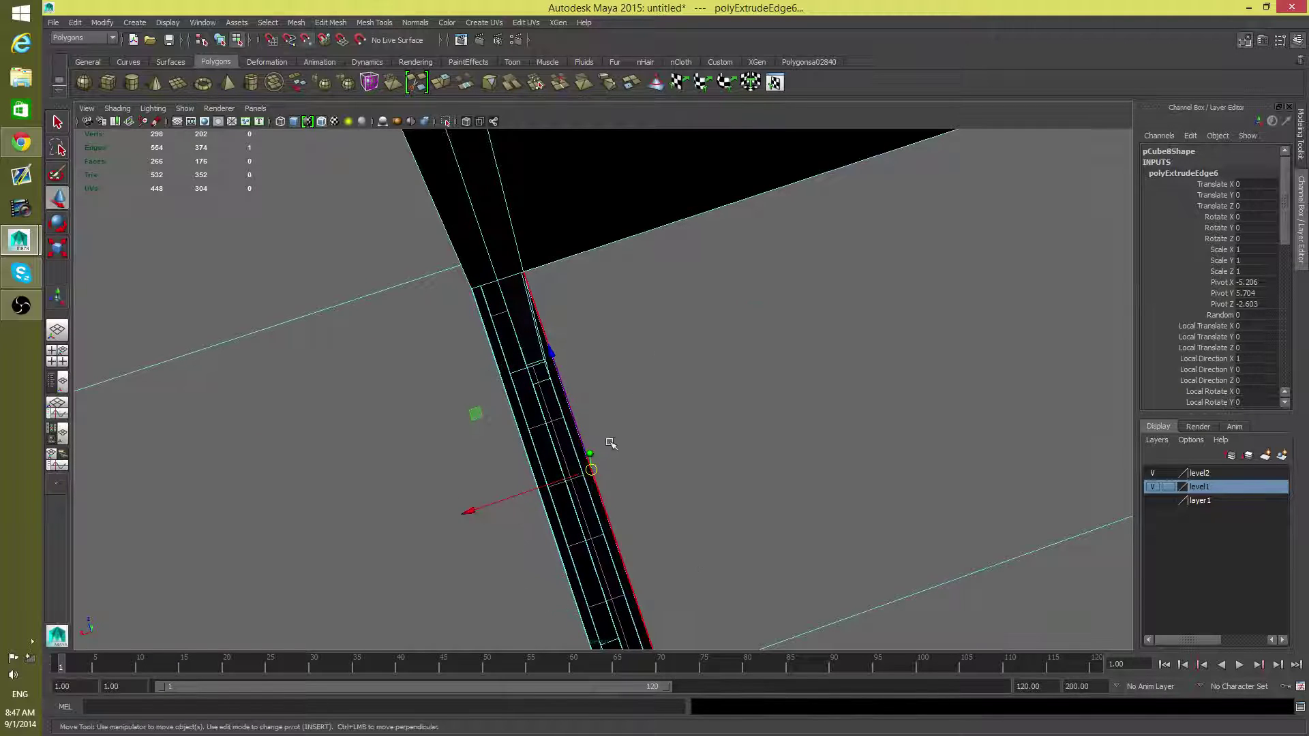
drag(561, 481, 555, 484)
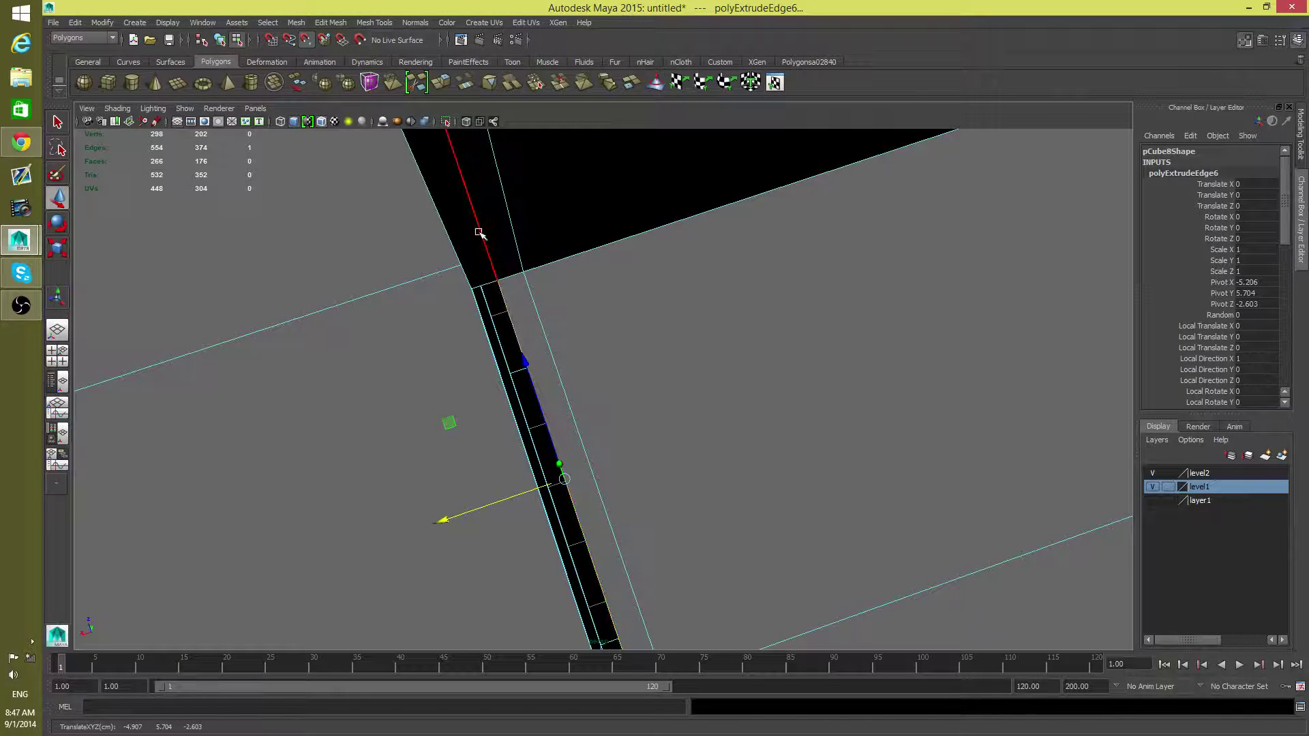
Extrude the same floor edge once more and snap it along X to the opposite side of the passage gap.
click(441, 83)
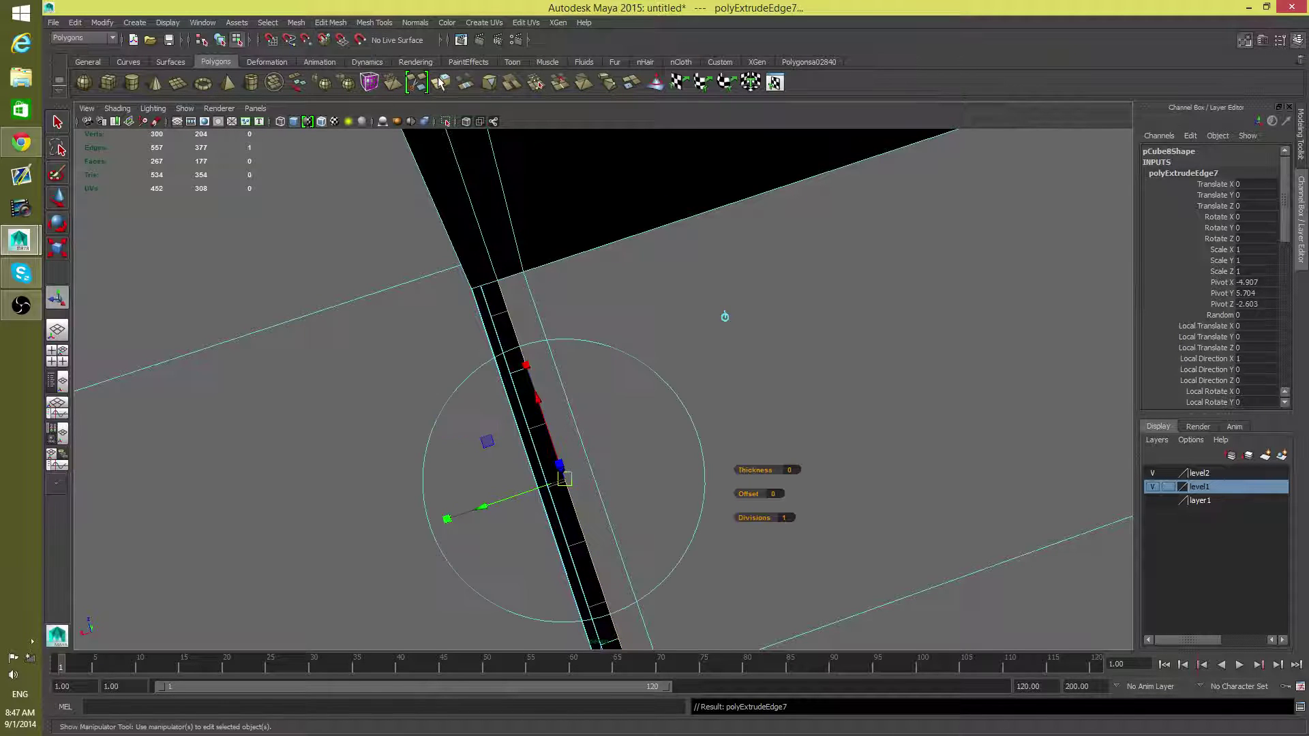
key(w)
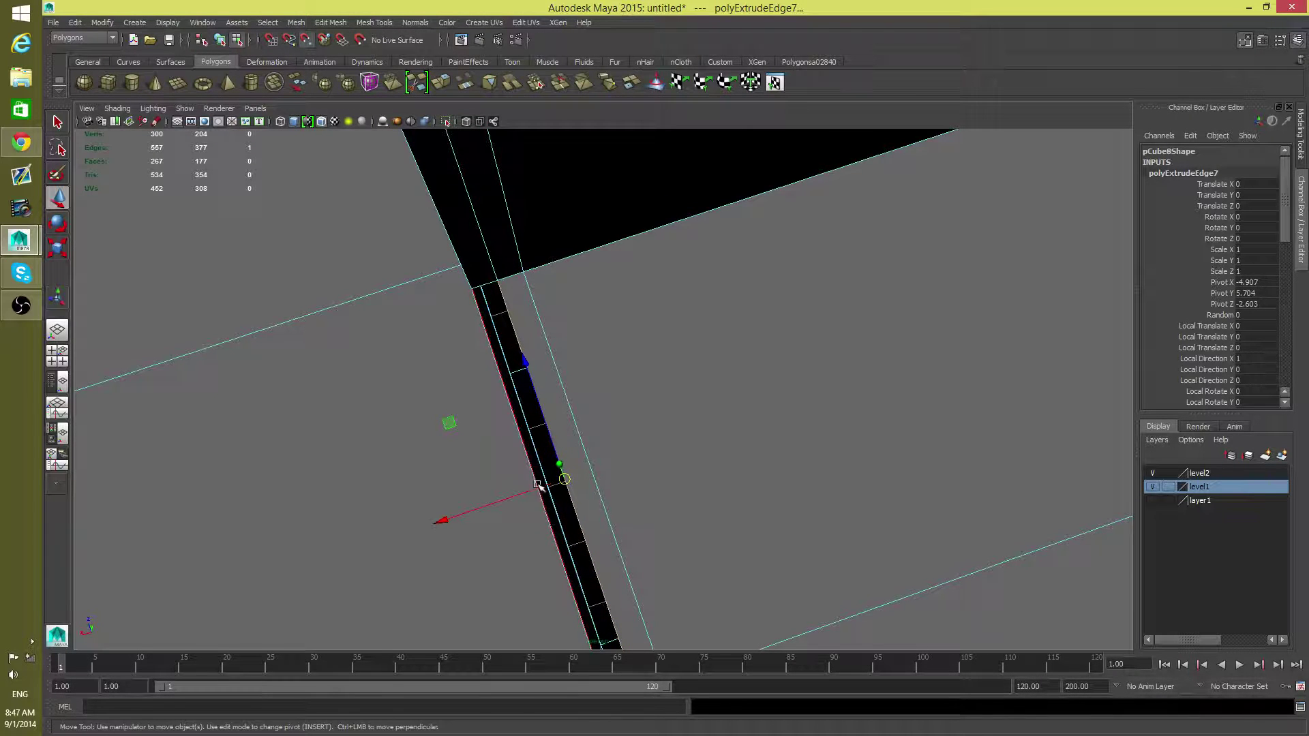
drag(534, 490, 531, 491)
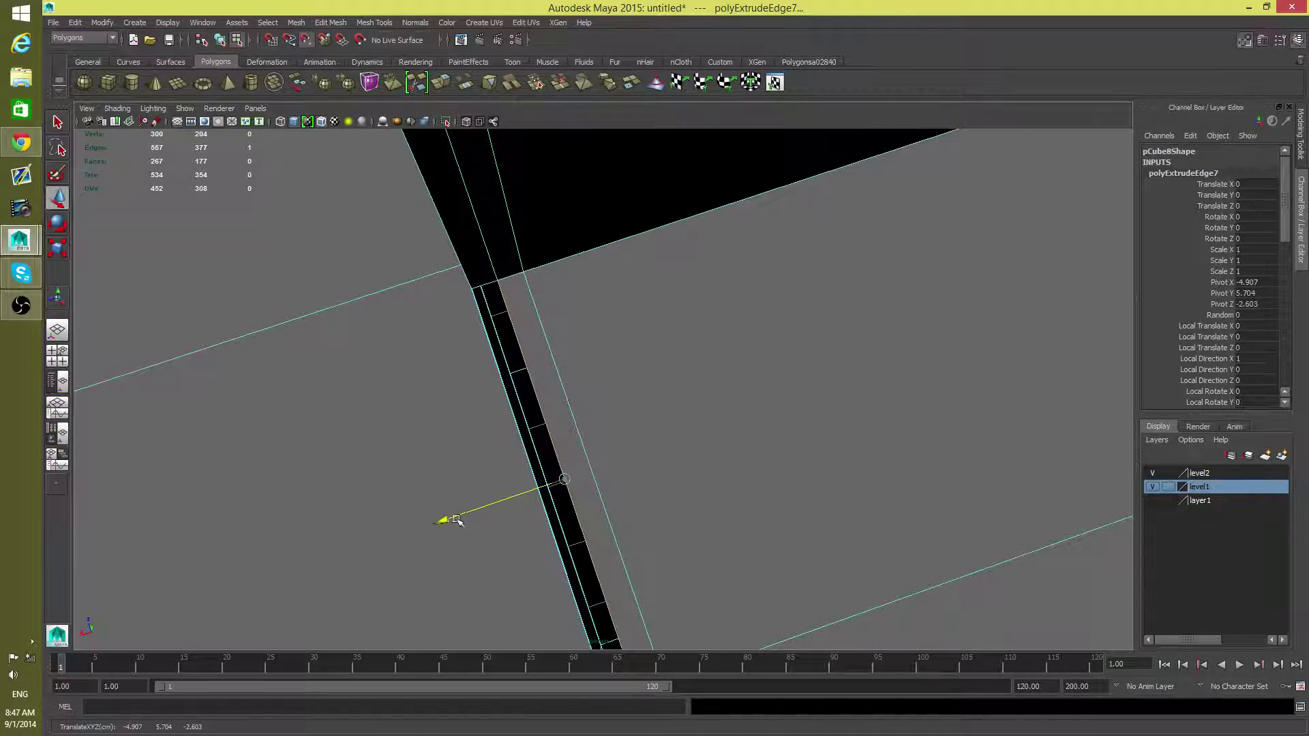
drag(456, 520, 418, 529)
Insert an edge loop across the passage's floor strips, just beside the corner post.
alt+drag(496, 371, 599, 381)
alt+right_drag(600, 381, 609, 348)
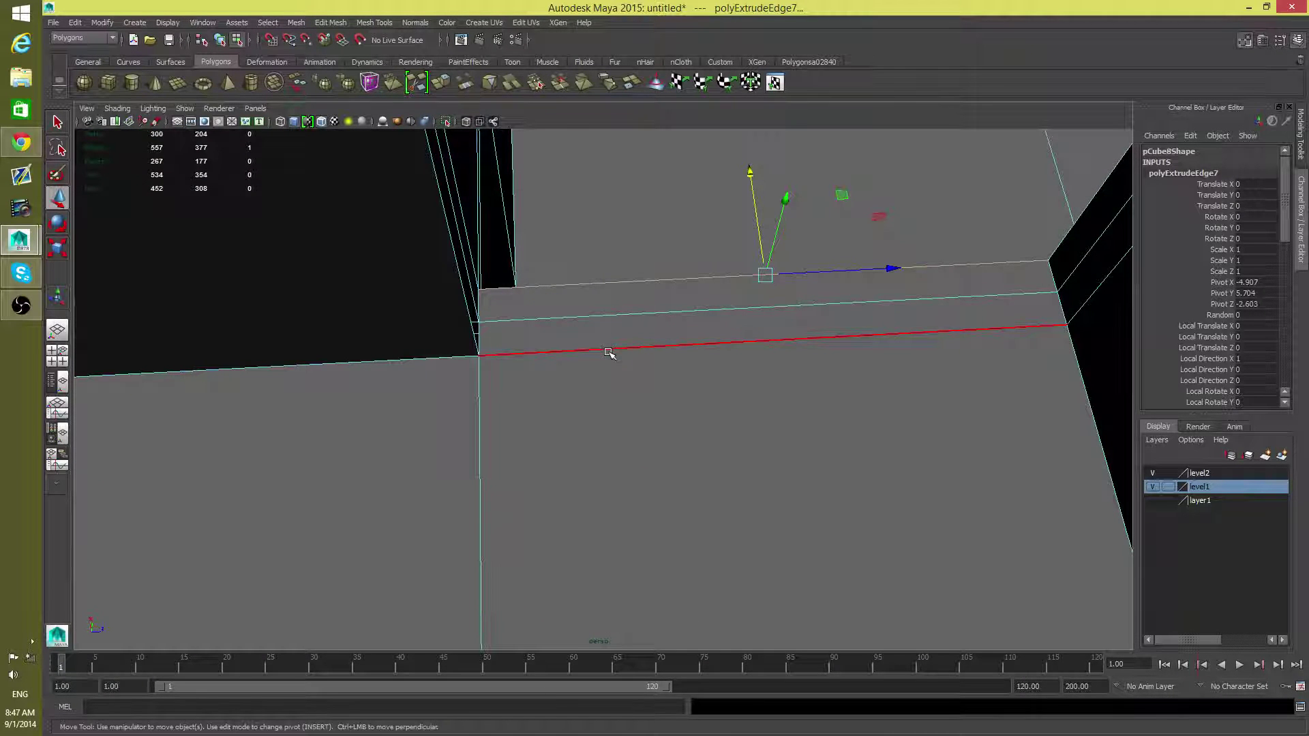
alt+middle_drag(609, 352, 647, 479)
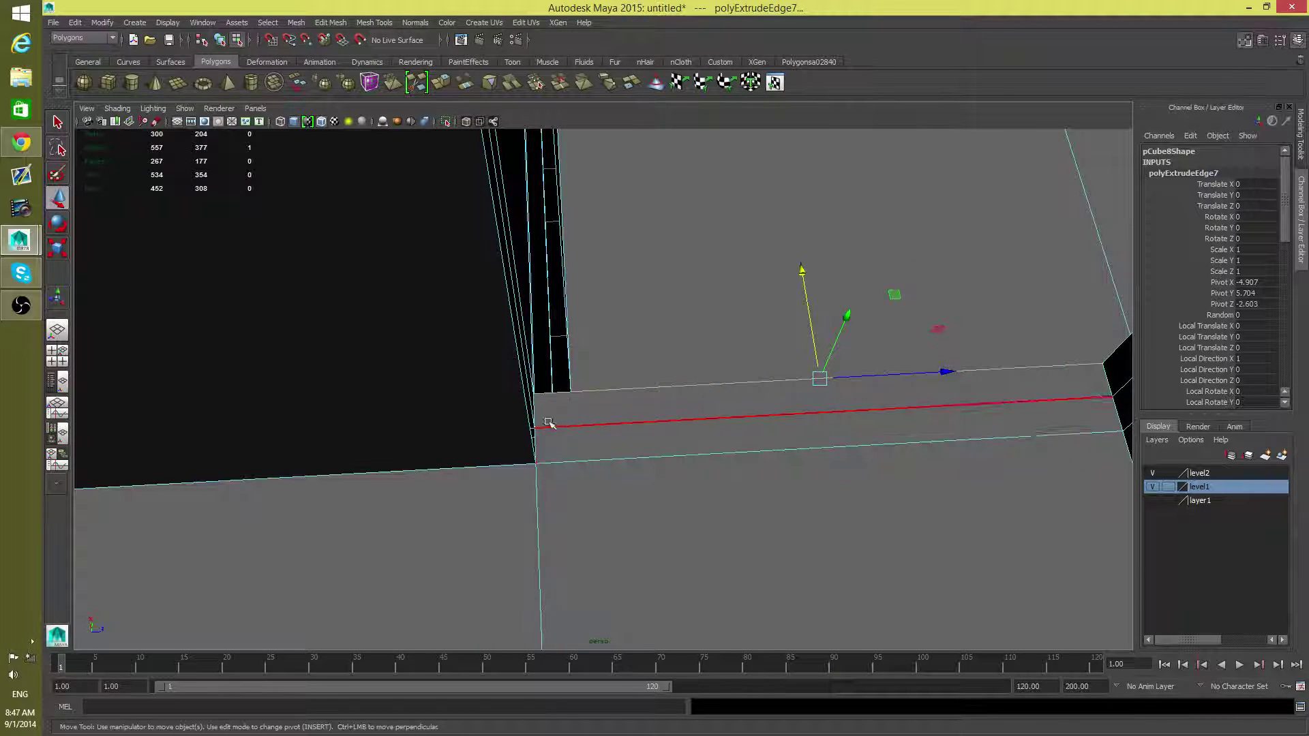
alt+drag(555, 397, 599, 444)
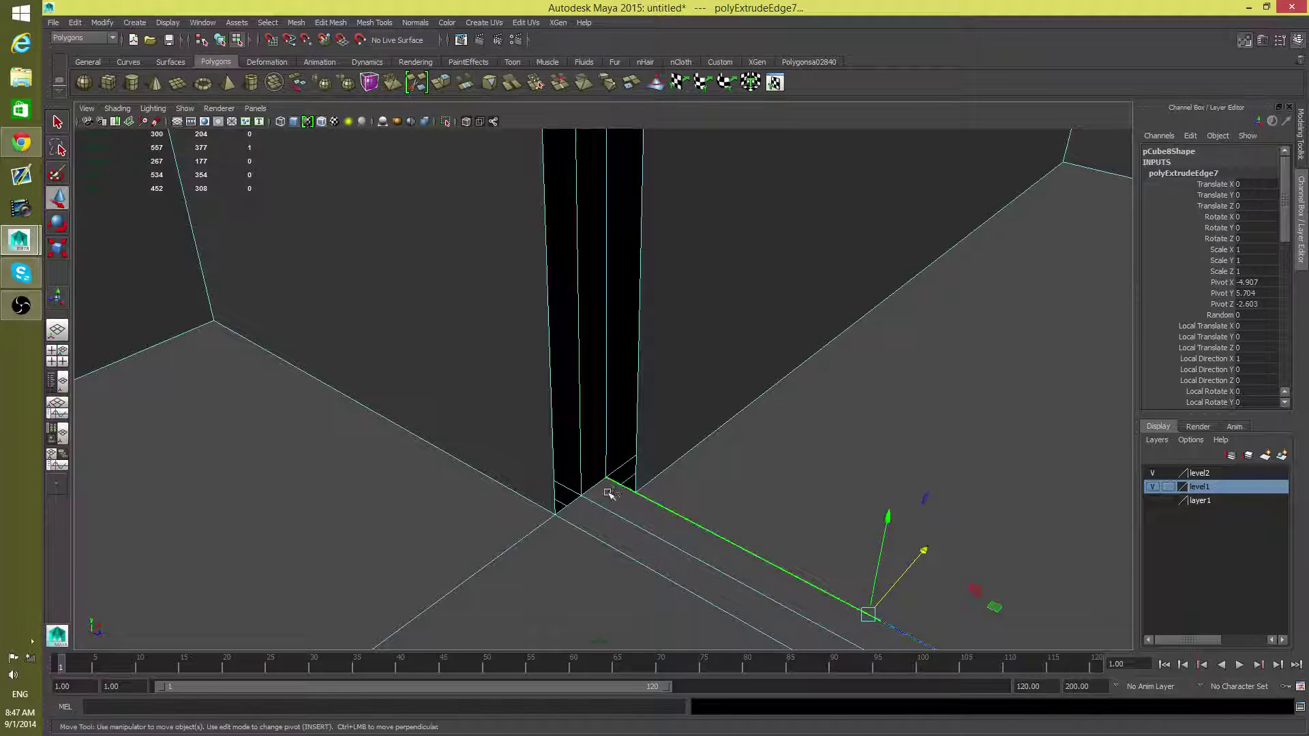
alt+drag(593, 511, 572, 475)
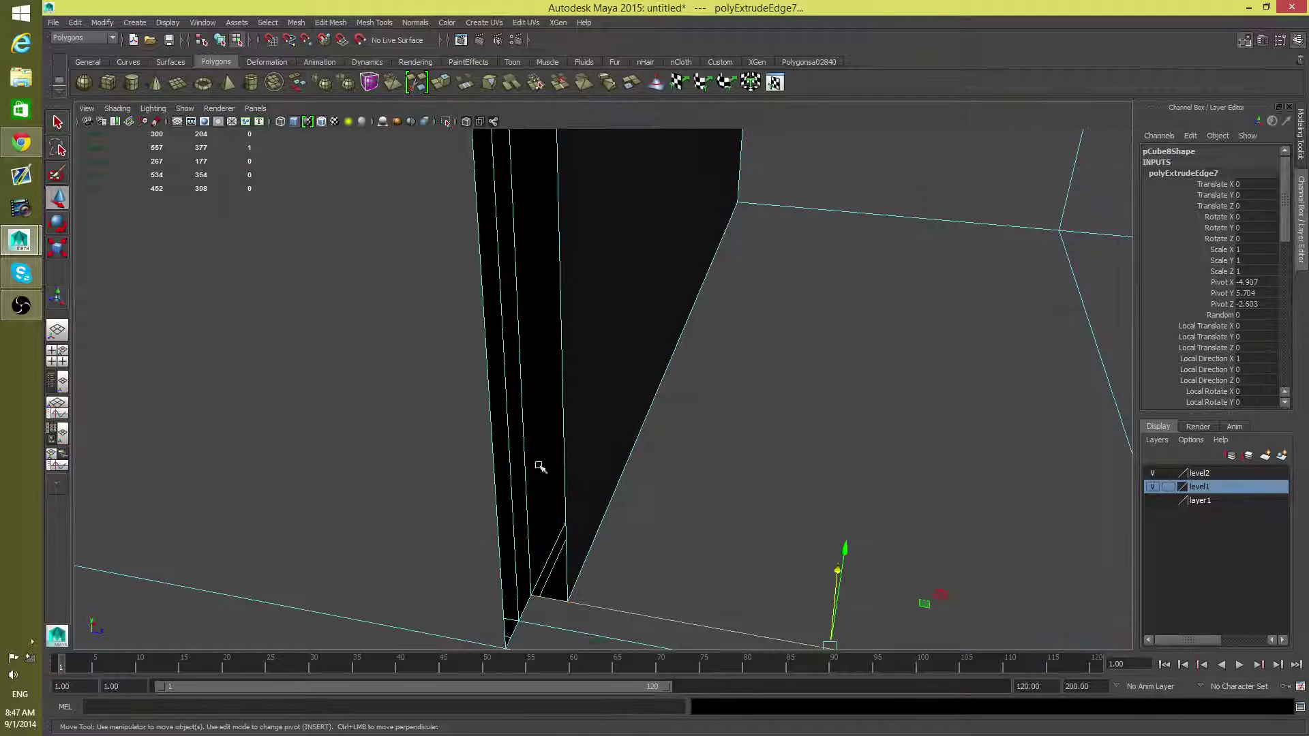
alt+drag(461, 560, 534, 490)
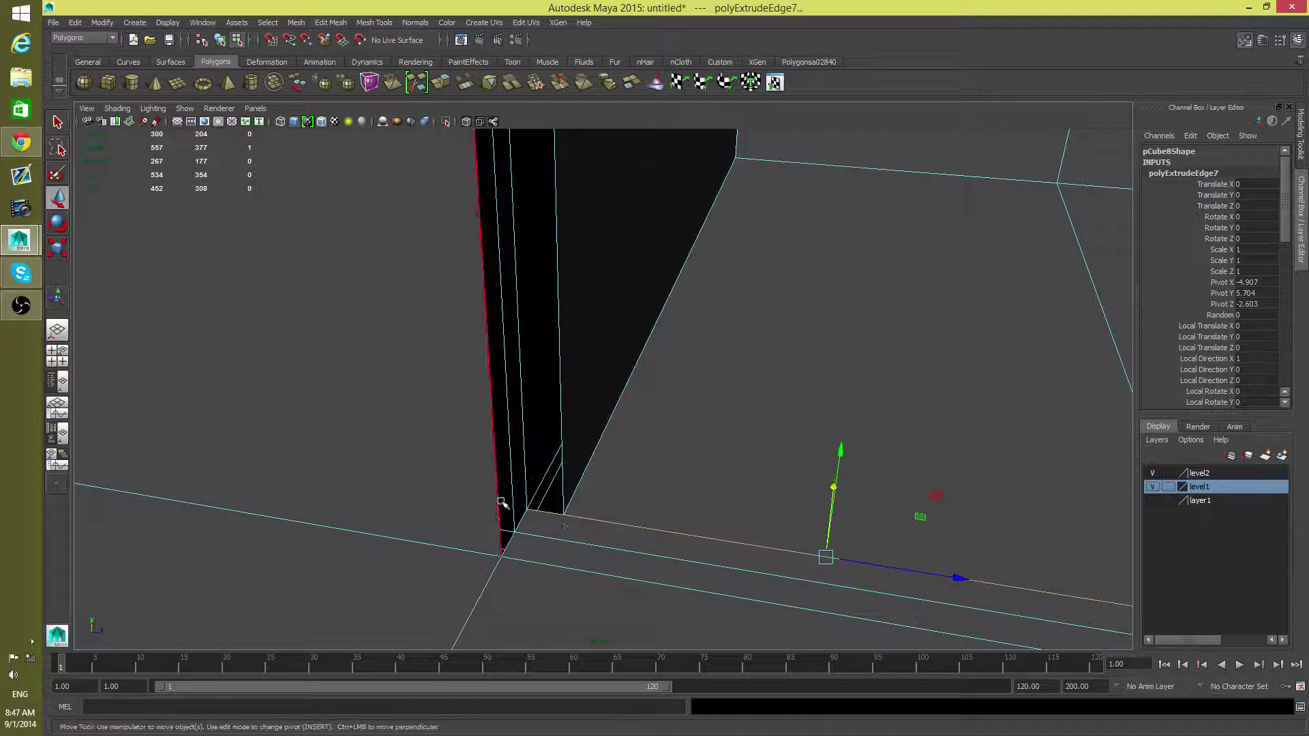
alt+drag(534, 541, 587, 571)
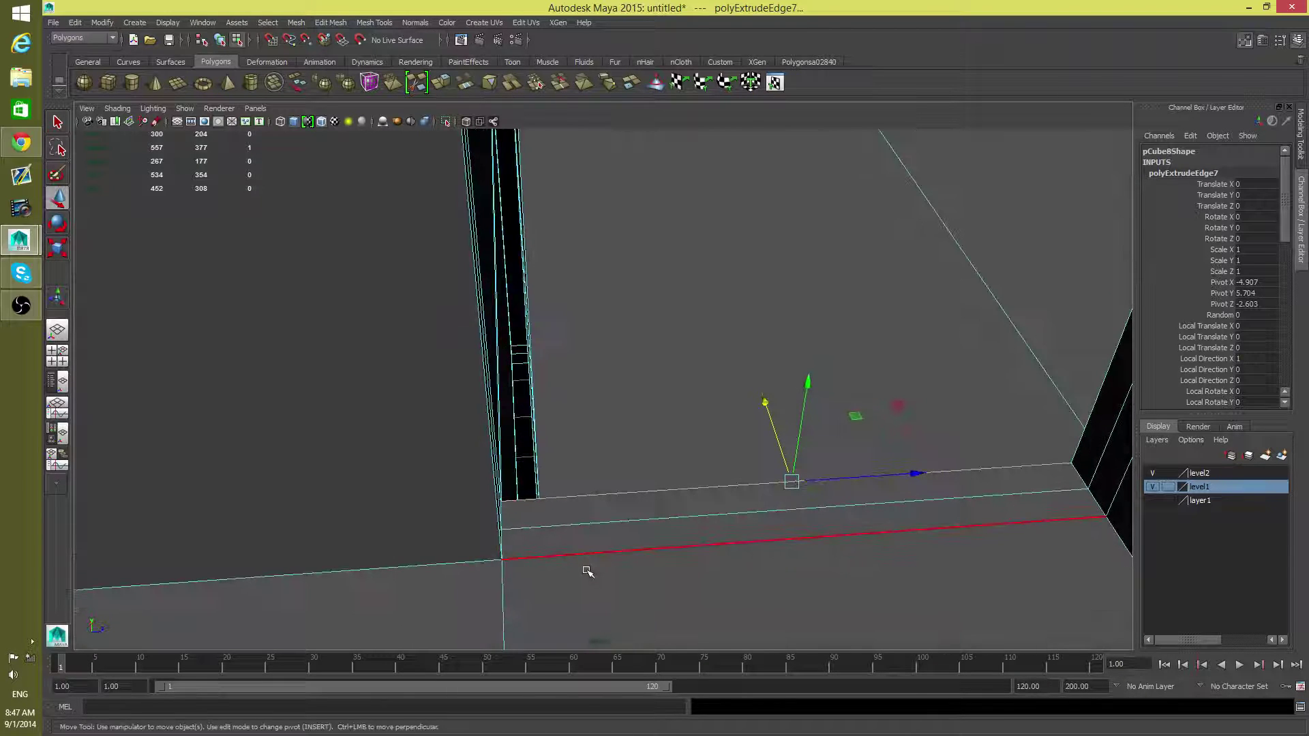
key(F8)
shift+right_drag(590, 400, 534, 424)
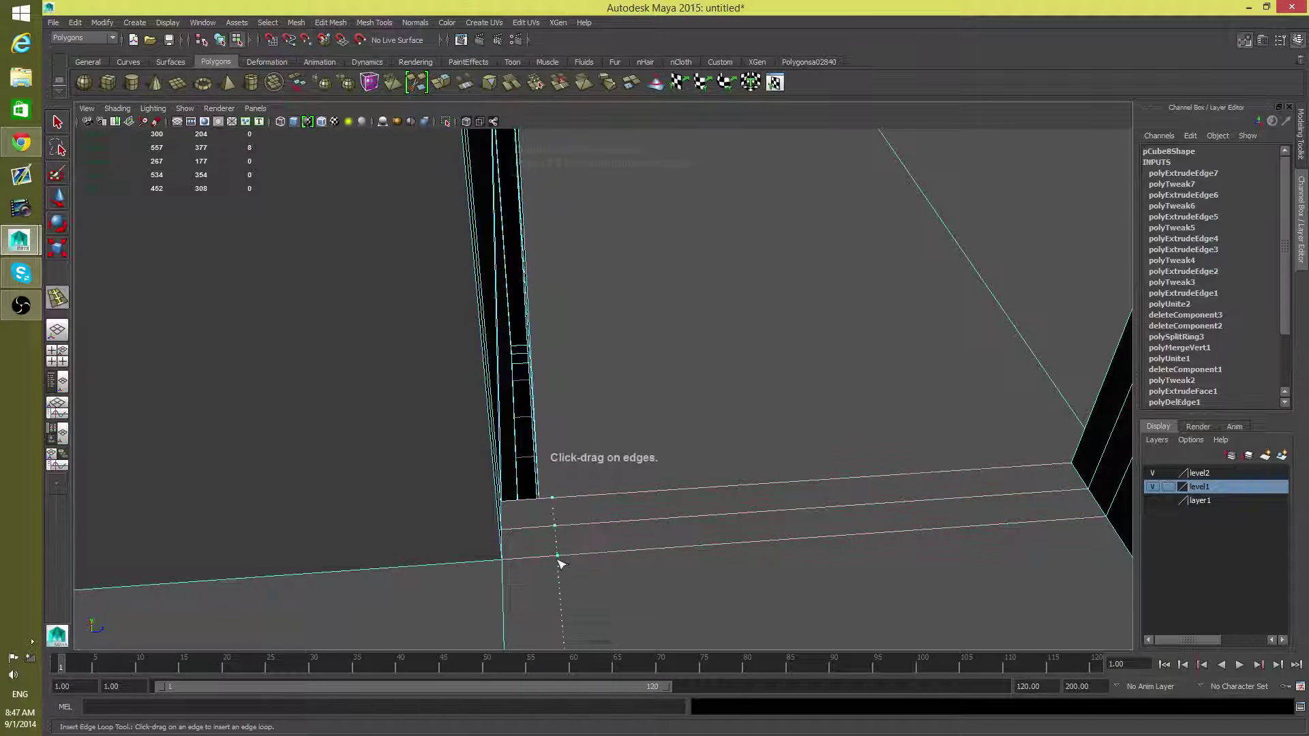
drag(566, 567, 567, 570)
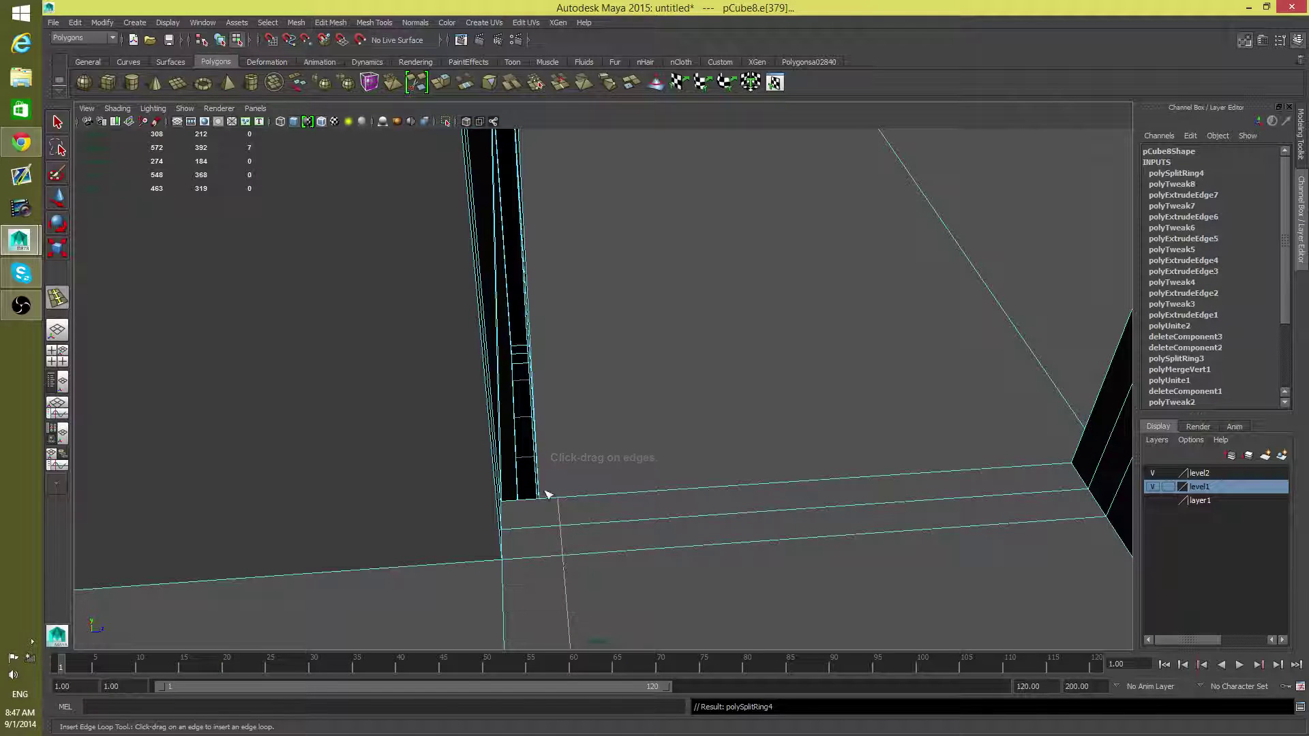
Snap the new edge loop along Z to -4.609, in line with the corner post's inner edge.
scroll(563, 559, down, 2)
key(w)
scroll(560, 558, down, 3)
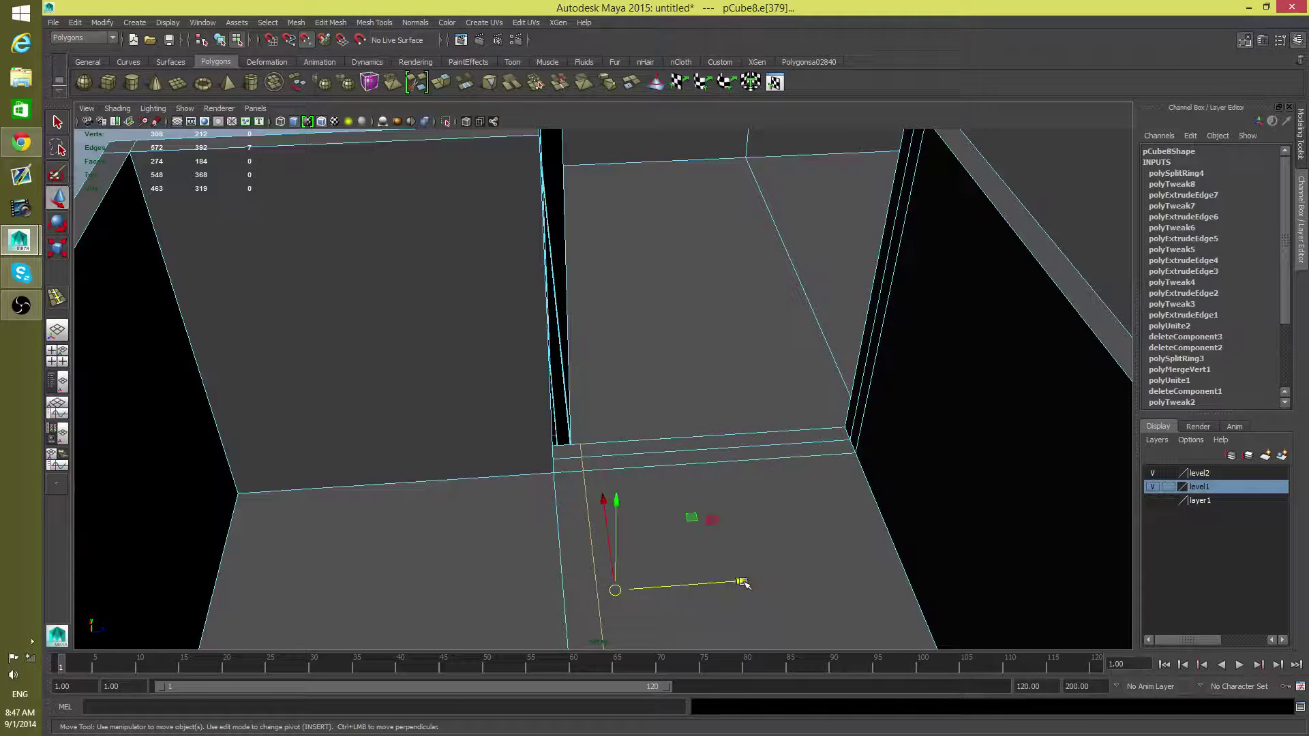
drag(743, 583, 675, 510)
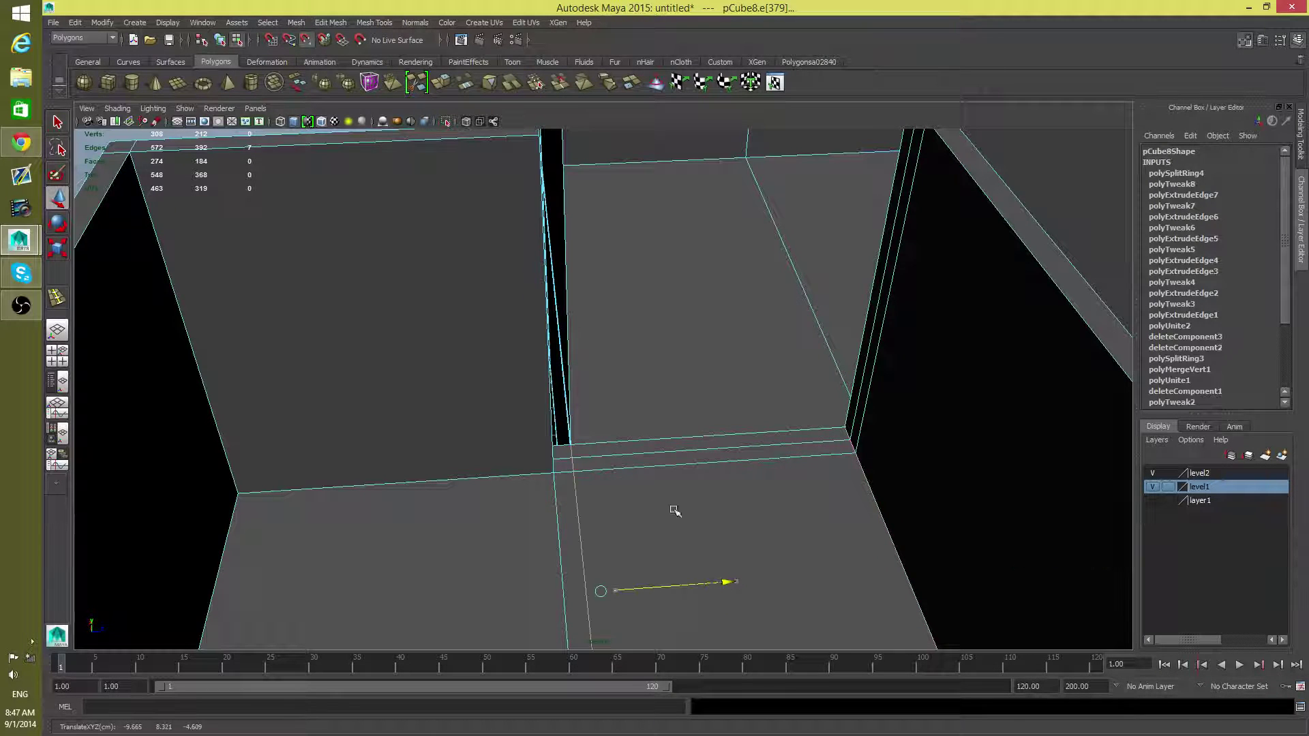
click(568, 399)
click(581, 459)
Delete the two small square floor faces at the foot of the corner post beside the passage strips.
scroll(914, 563, up, 3)
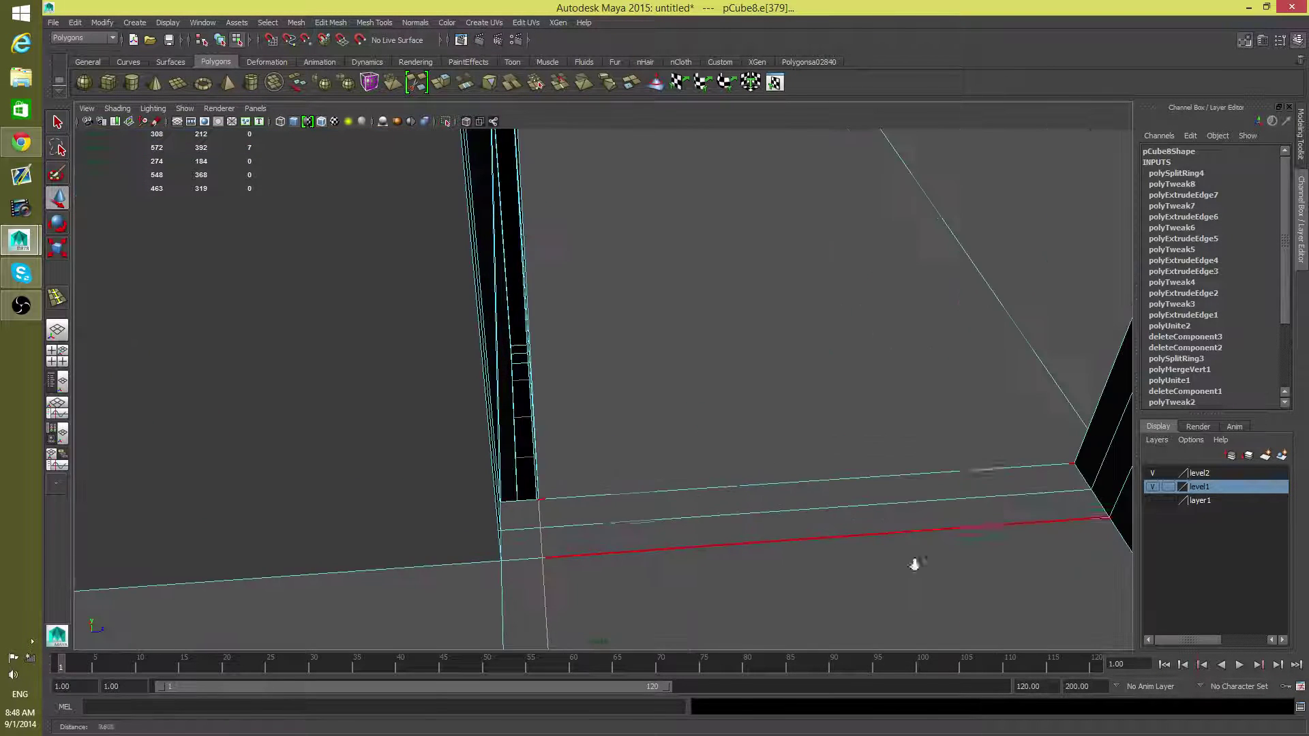
right_drag(680, 411, 680, 443)
click(531, 525)
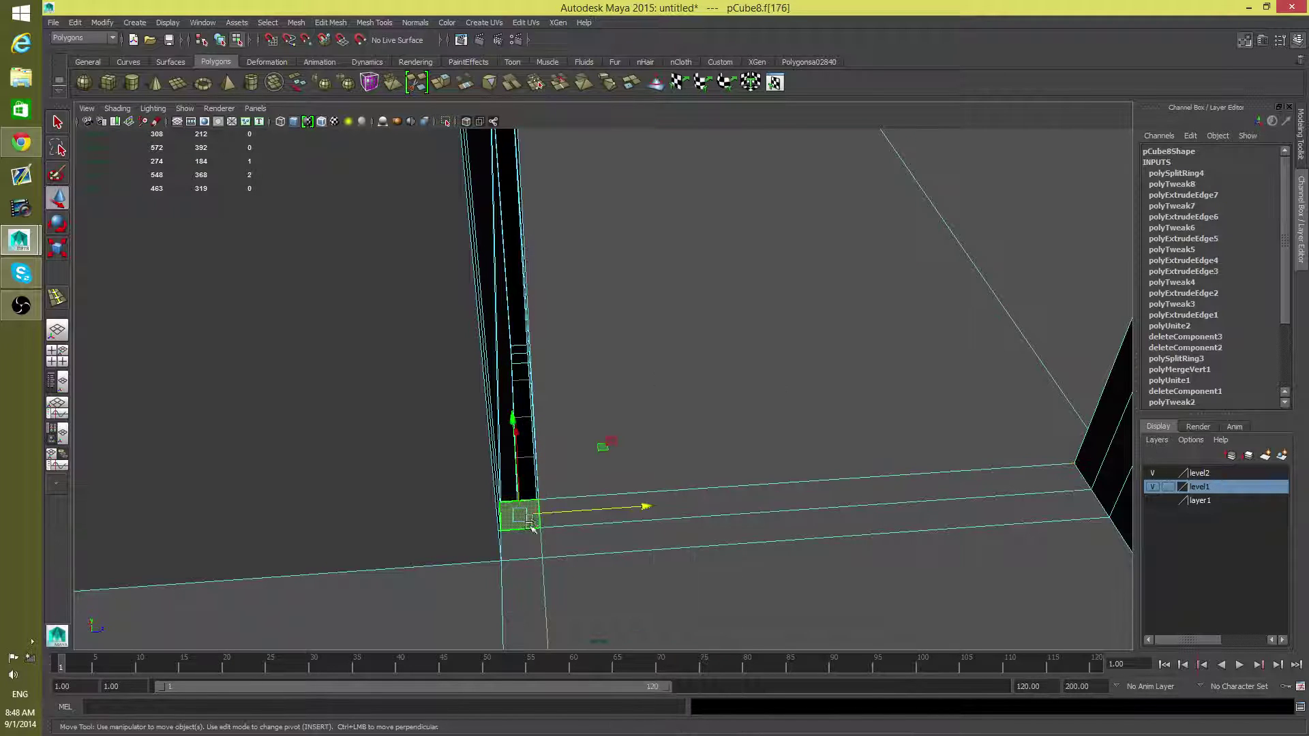
shift+click(529, 545)
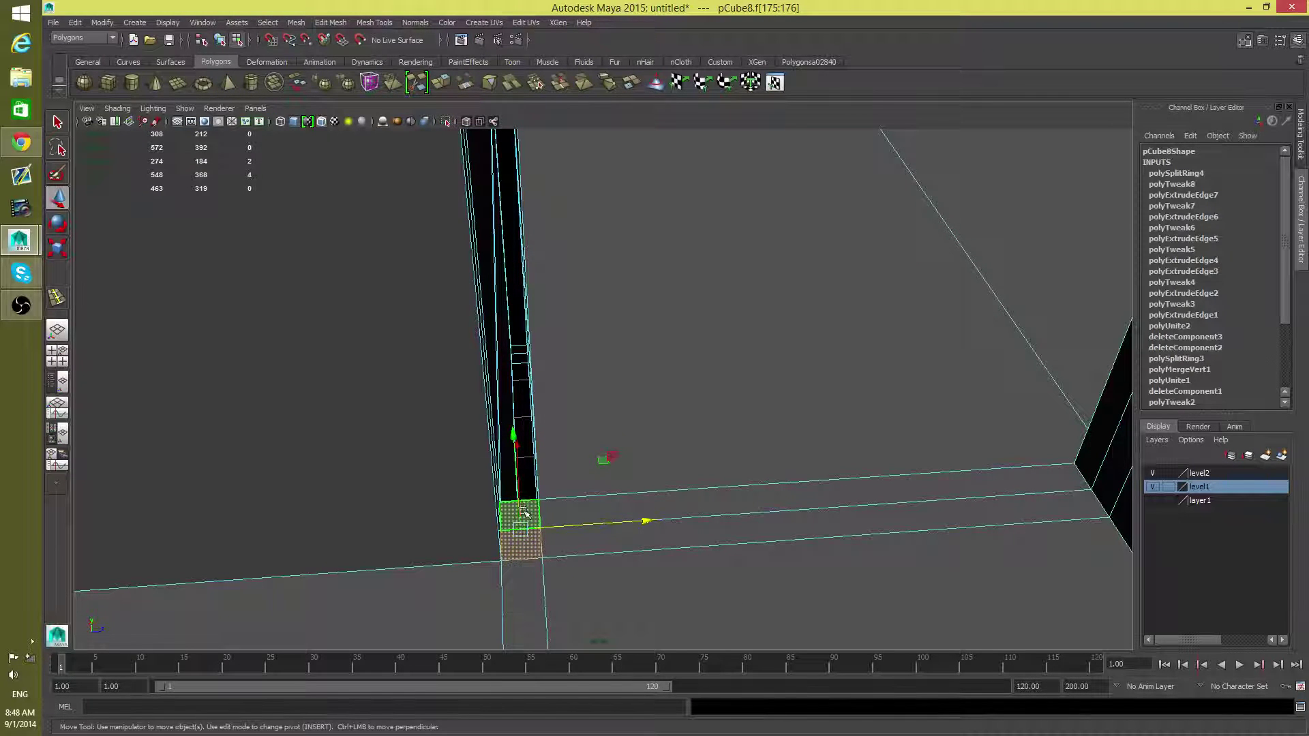
click(524, 512)
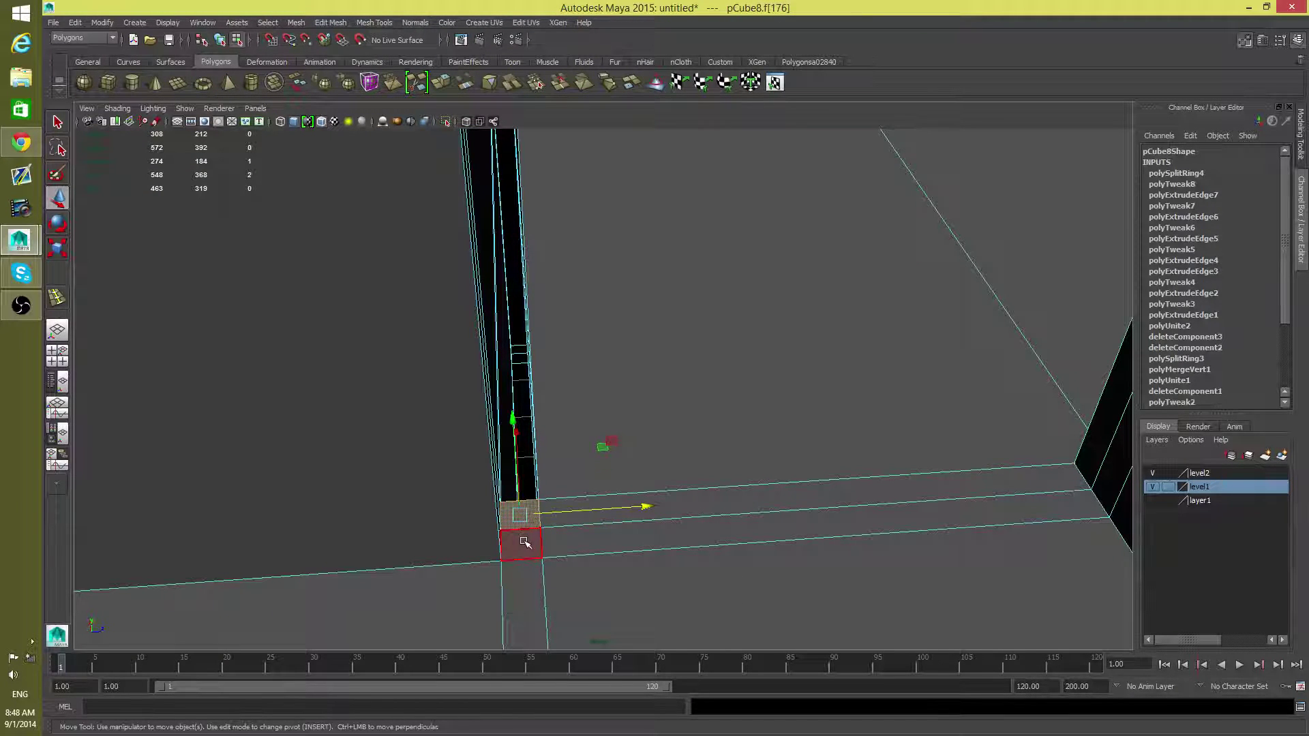
shift+click(525, 543)
key(Delete)
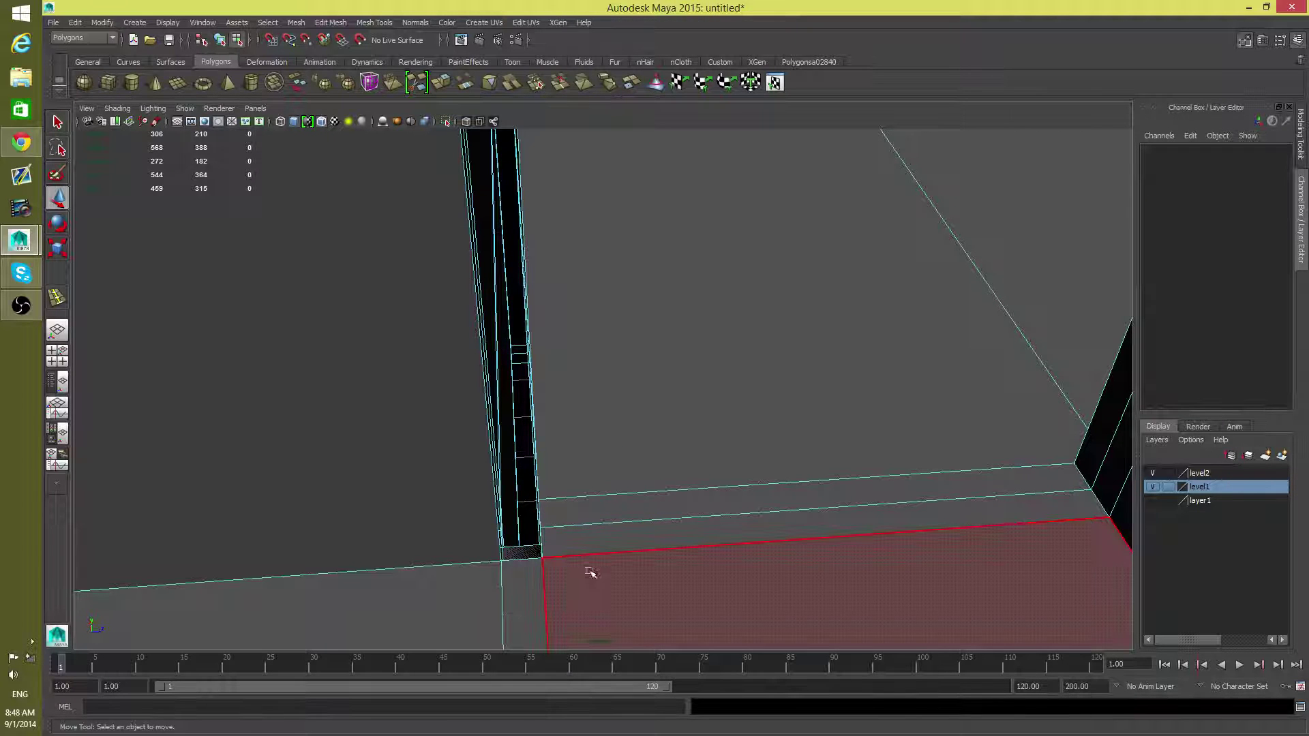
Extrude the short top edge at the corner gap and snap it along X to -5.206, across to the opposite wall's corner.
key(alt+space)
key(Escape)
alt+drag(585, 571, 595, 371)
right_drag(582, 229, 574, 208)
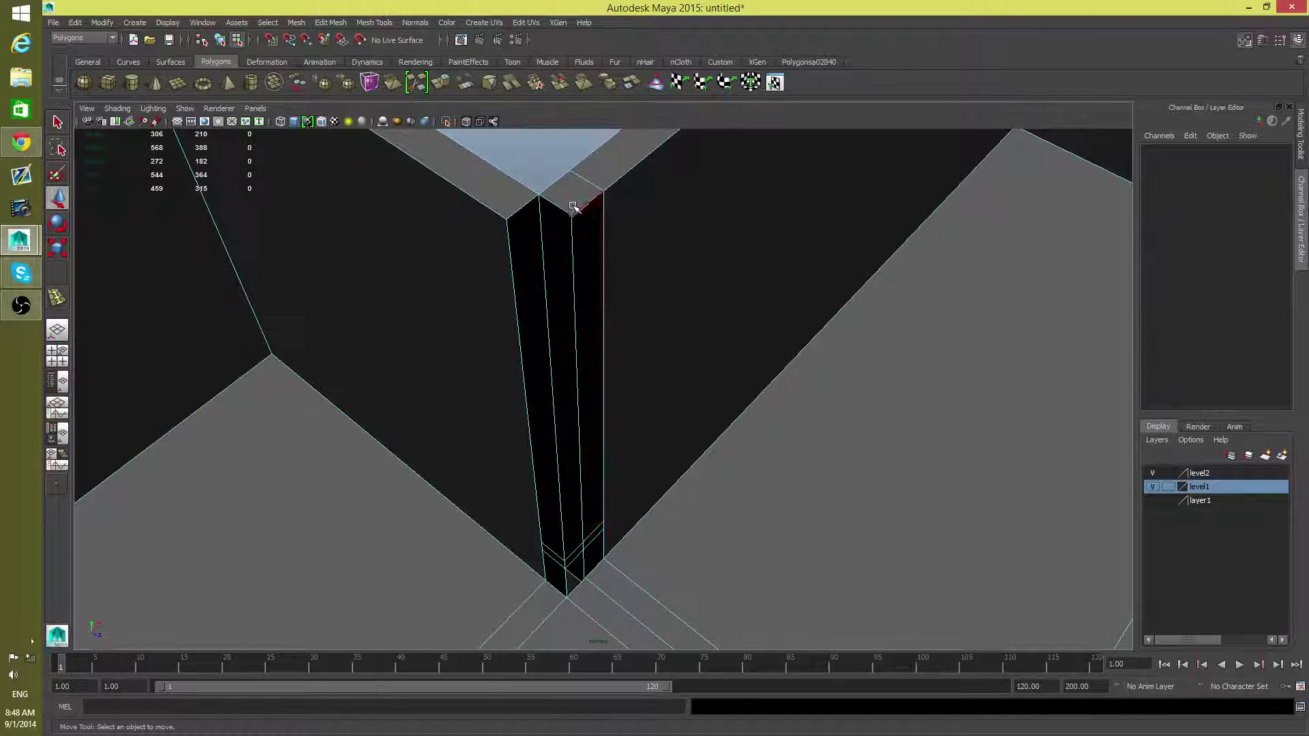
click(560, 205)
alt+drag(559, 206, 602, 348)
key(ctrl+e)
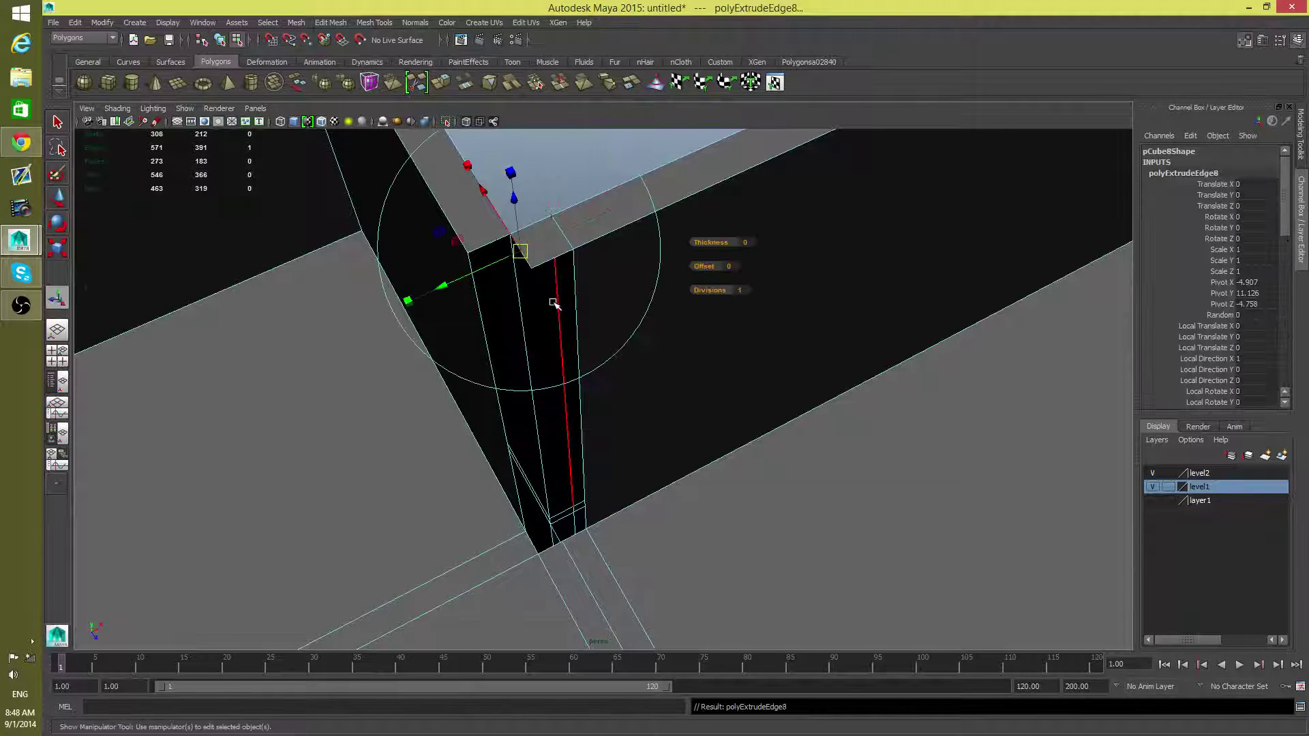
key(w)
key(d)
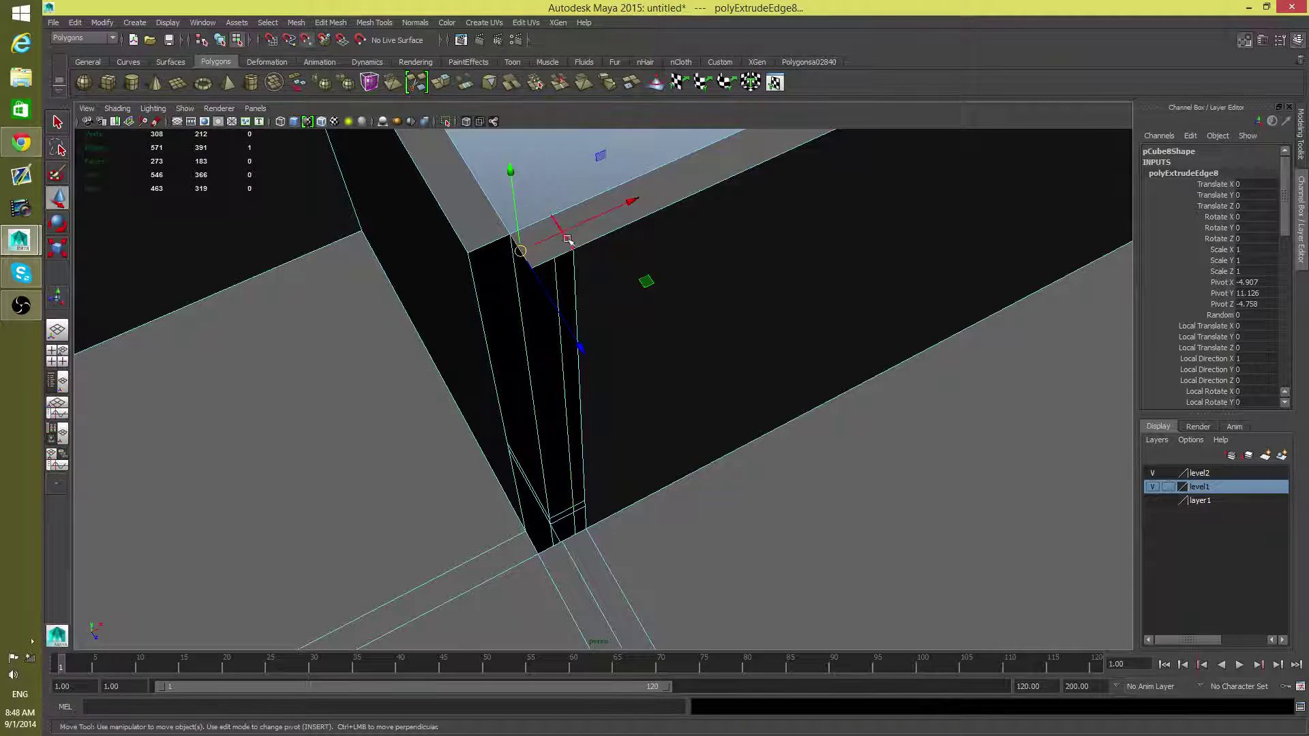
alt+drag(628, 201, 541, 370)
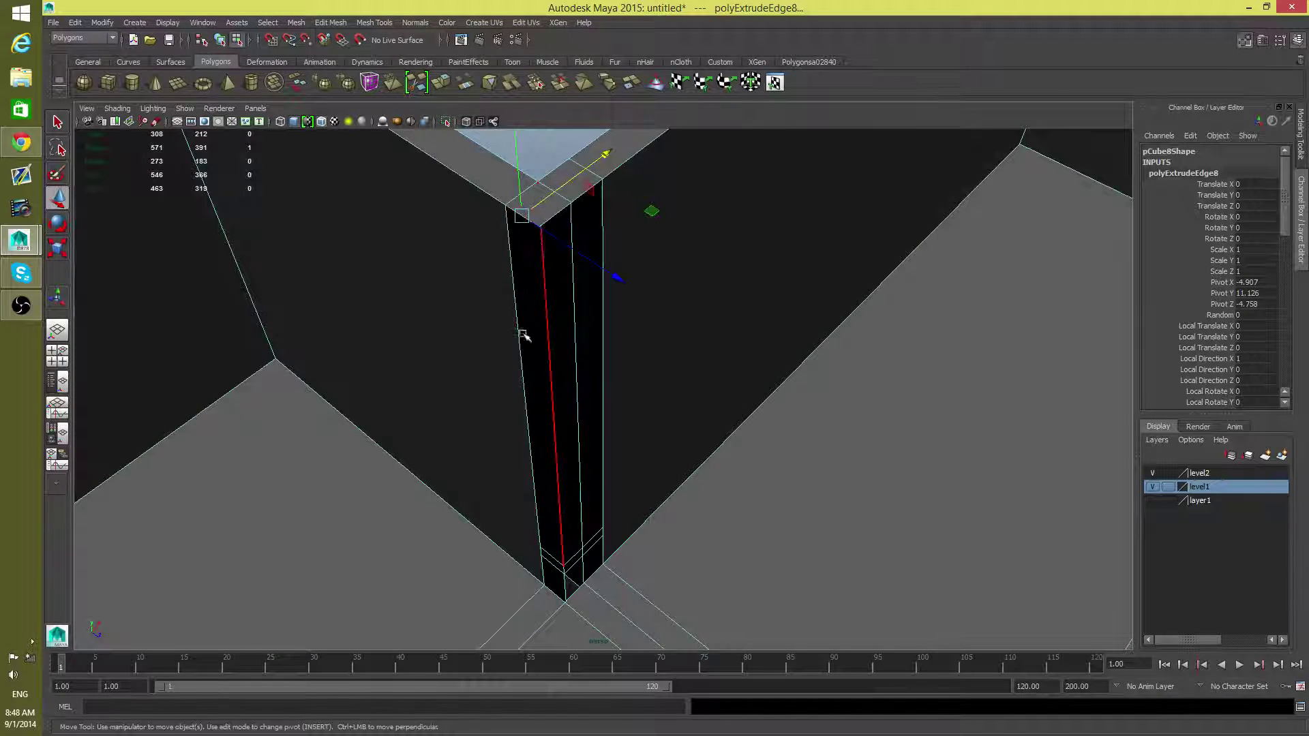
Extrude the short top edge again and snap it down along Y to floor level to close that side of the post.
click(440, 83)
alt+drag(525, 257, 605, 315)
key(w)
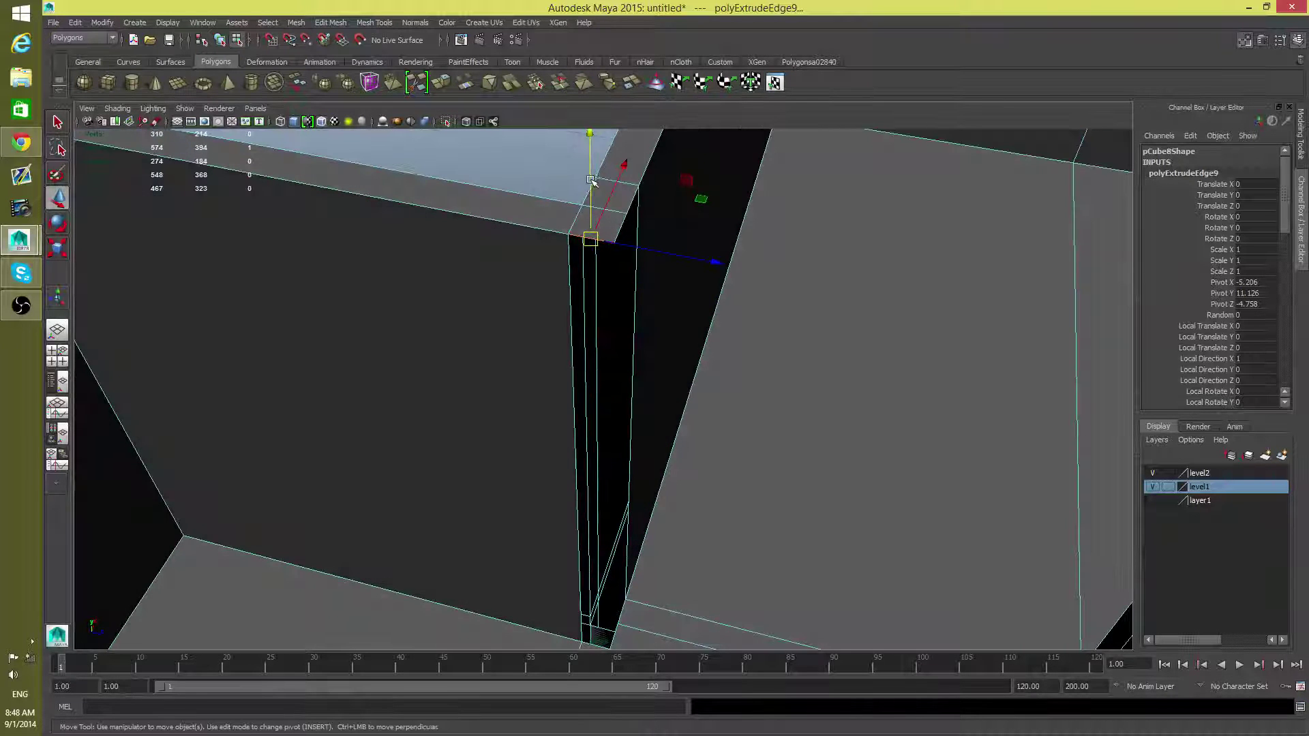
drag(589, 155, 583, 422)
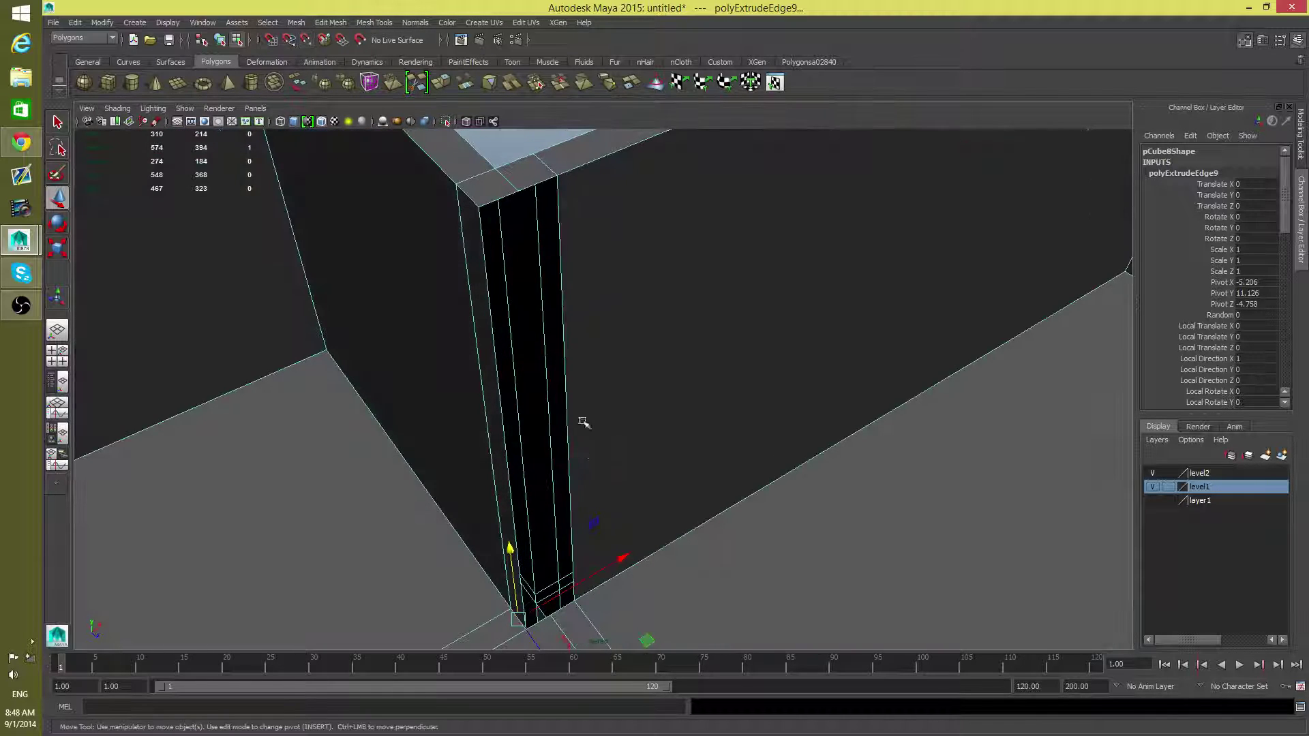
Extrude the vertical wall edge beside the open corner post and snap it along X to -4.907, in line with the top dividing edge.
click(531, 181)
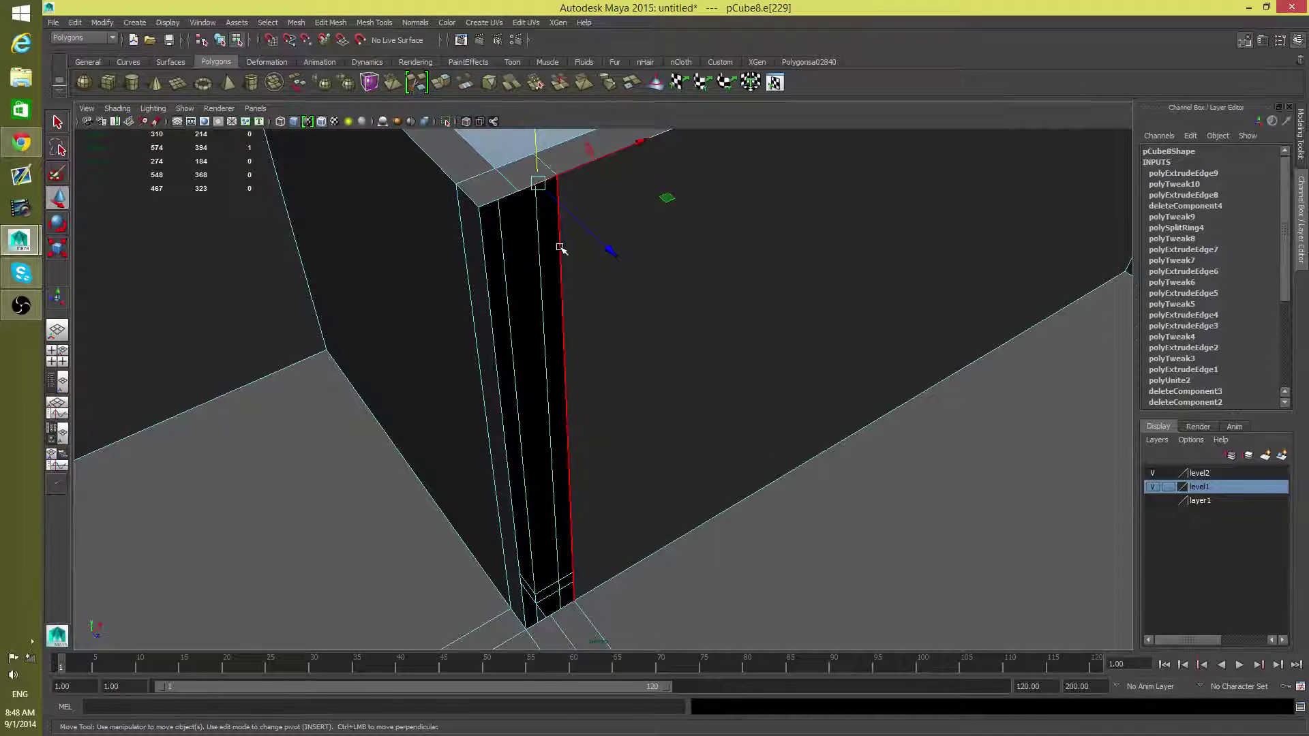
click(556, 335)
key(ctrl+e)
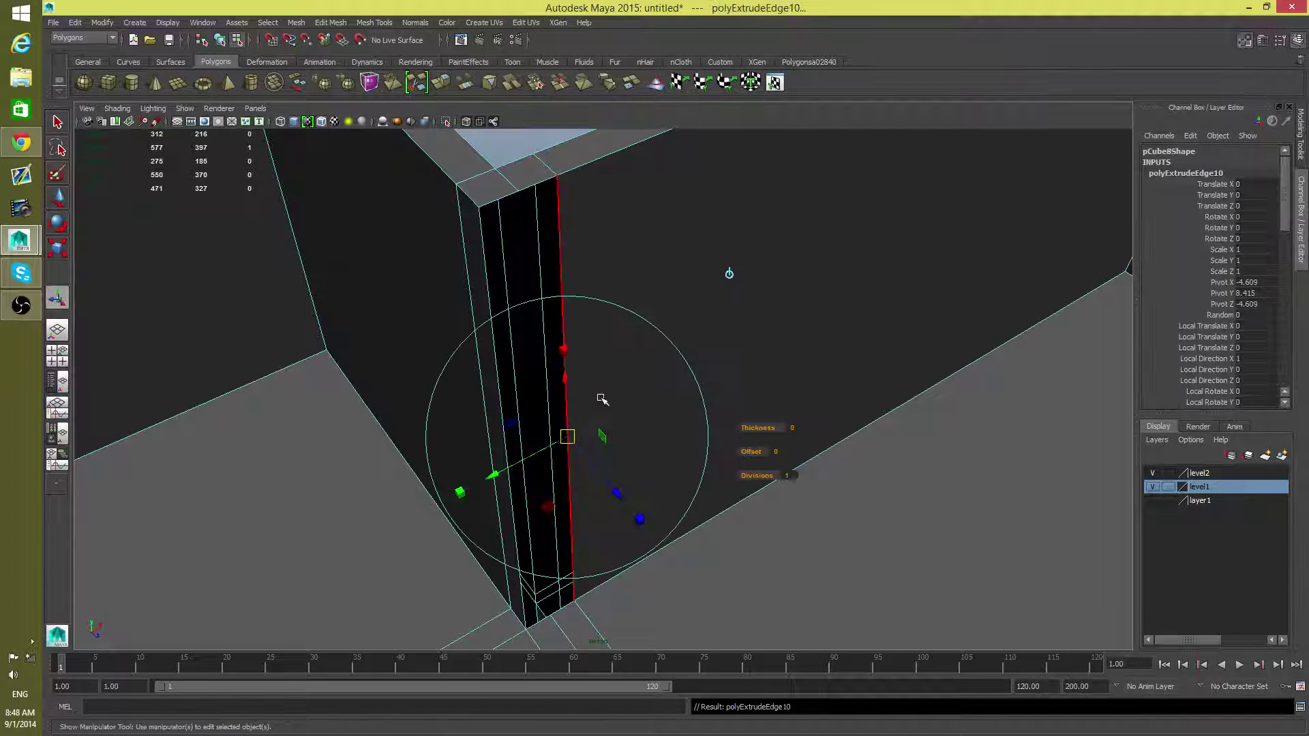
key(w)
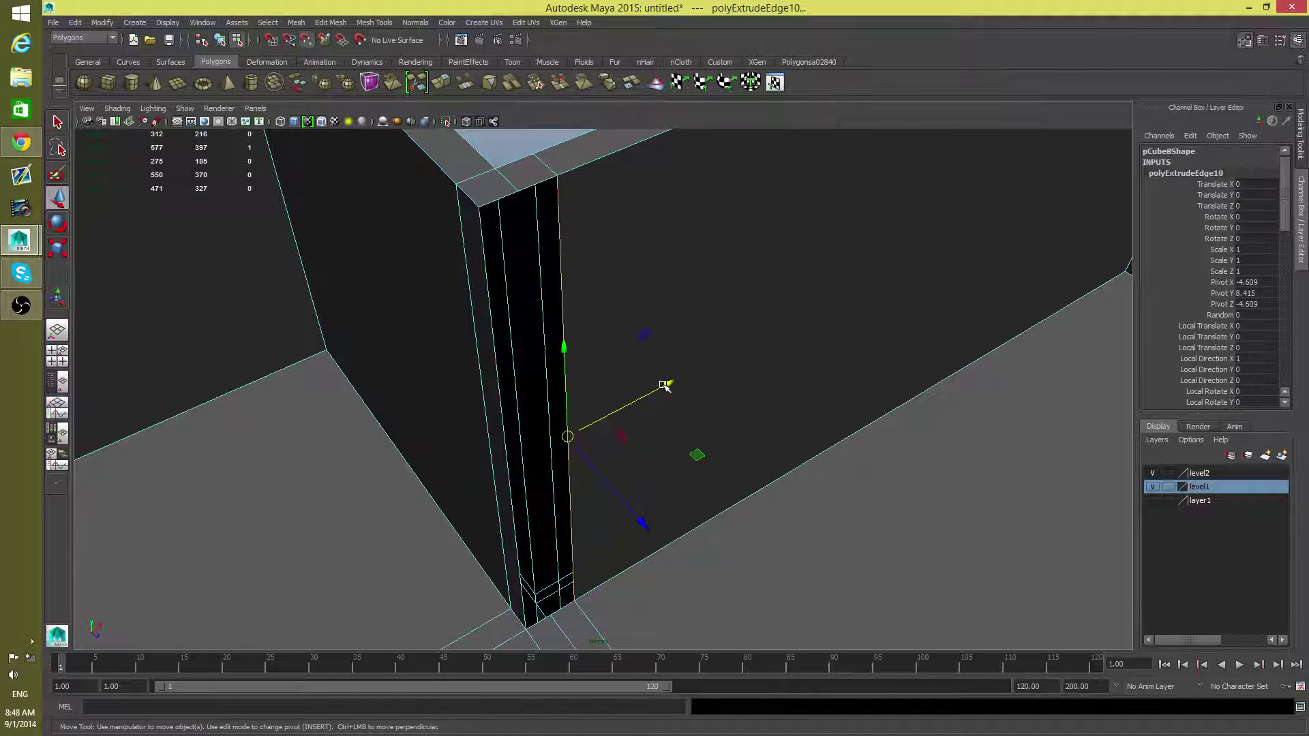
drag(665, 386, 581, 407)
drag(513, 432, 480, 461)
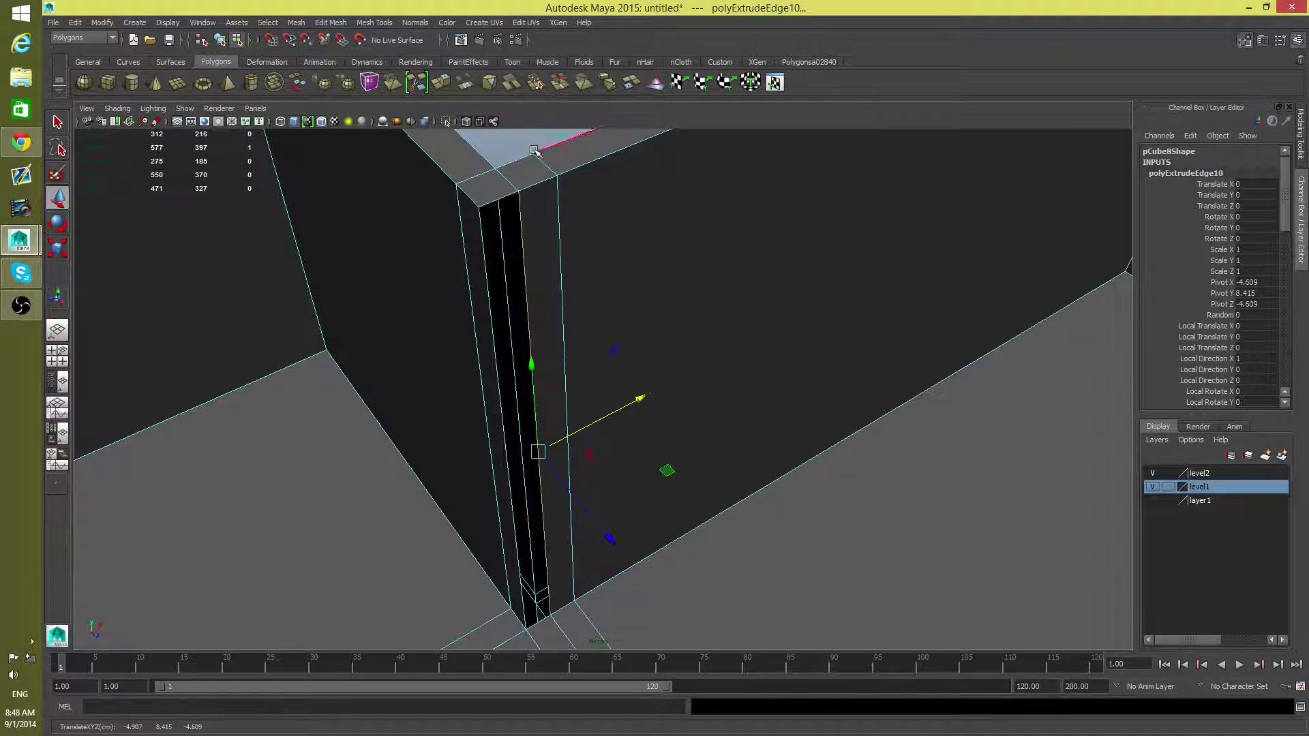
Extrude the same vertical edge once more and snap it along X to -5.206 to close the remaining post gap.
click(443, 88)
key(w)
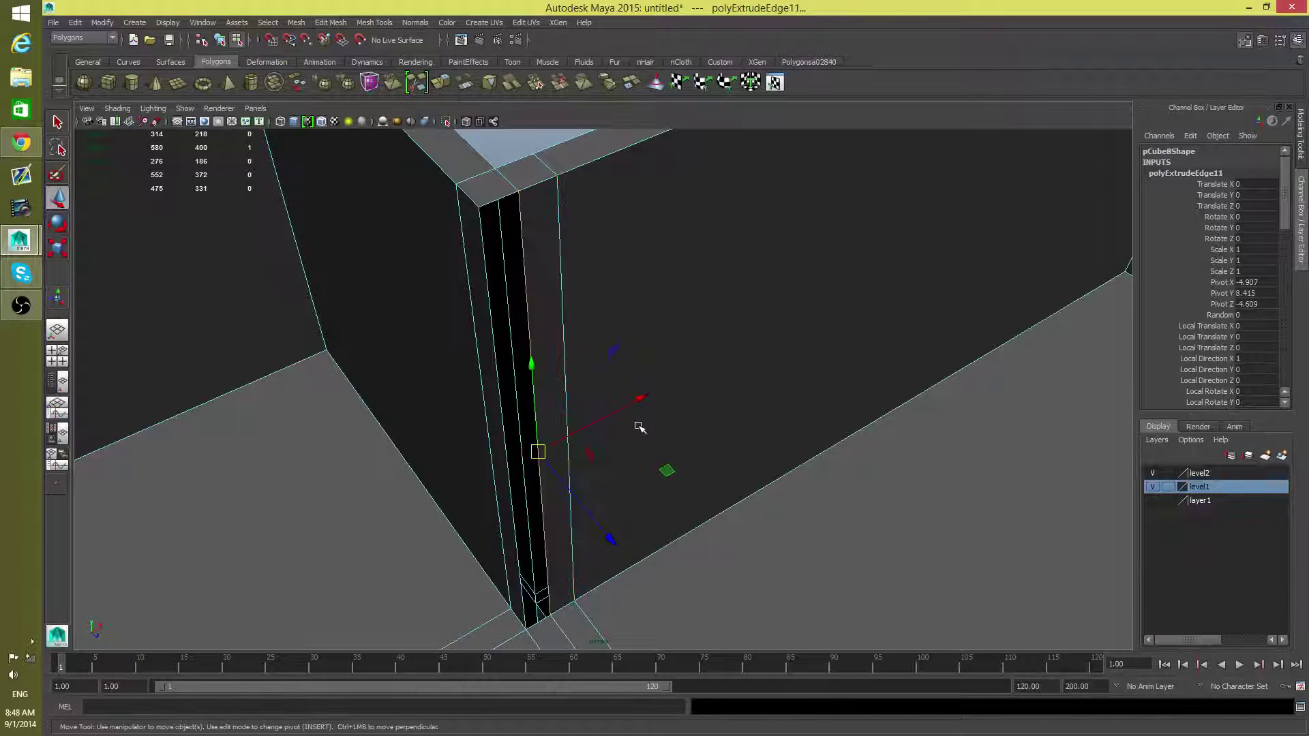
drag(641, 400, 477, 498)
drag(403, 528, 313, 605)
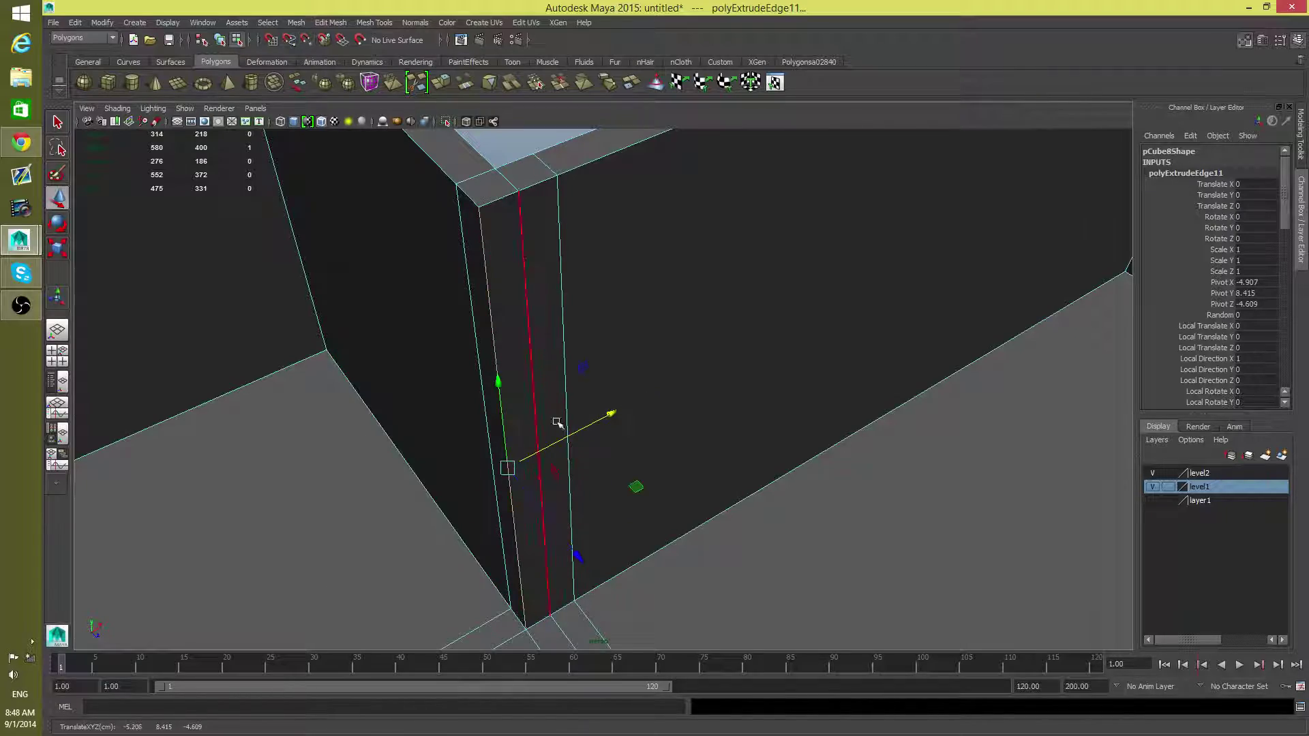
Insert an edge loop across the room floor on the other side of the passage, just beside the opposite corner post.
alt+drag(555, 423, 894, 517)
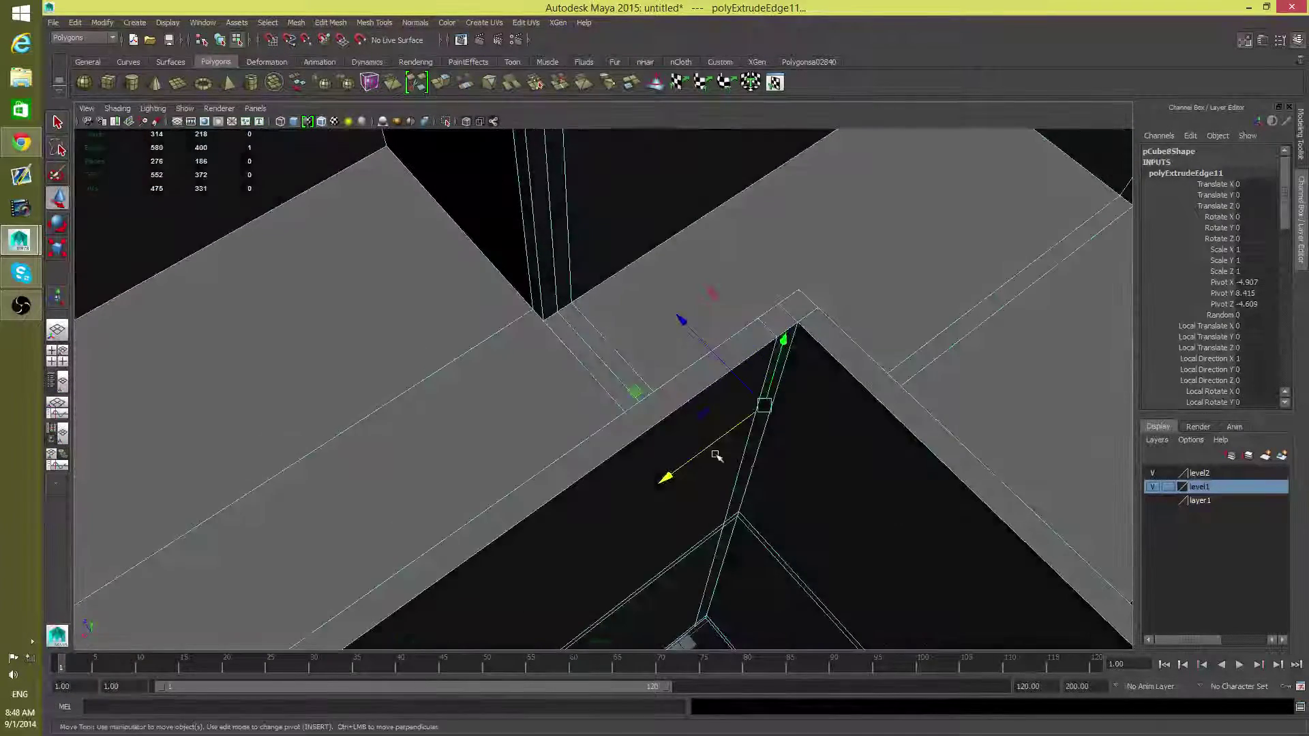
alt+drag(716, 461, 450, 523)
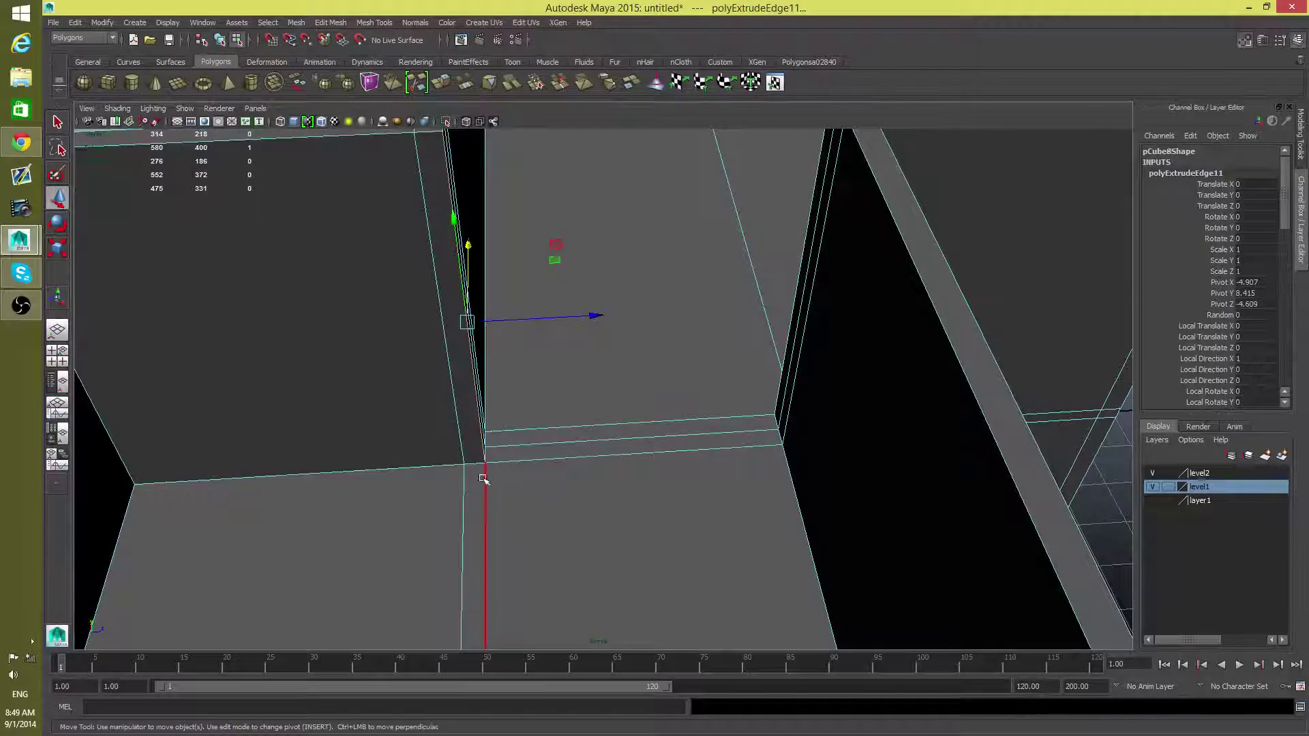
alt+drag(479, 442, 516, 396)
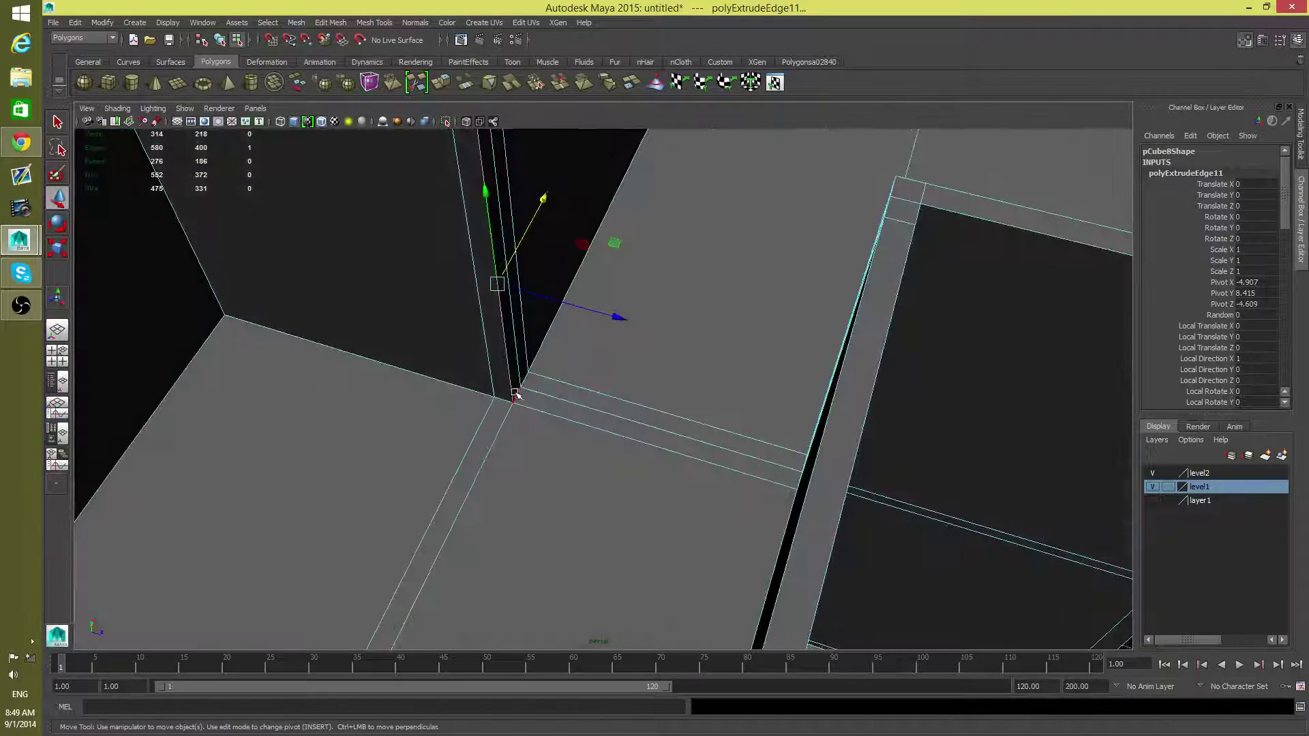
alt+drag(709, 435, 518, 233)
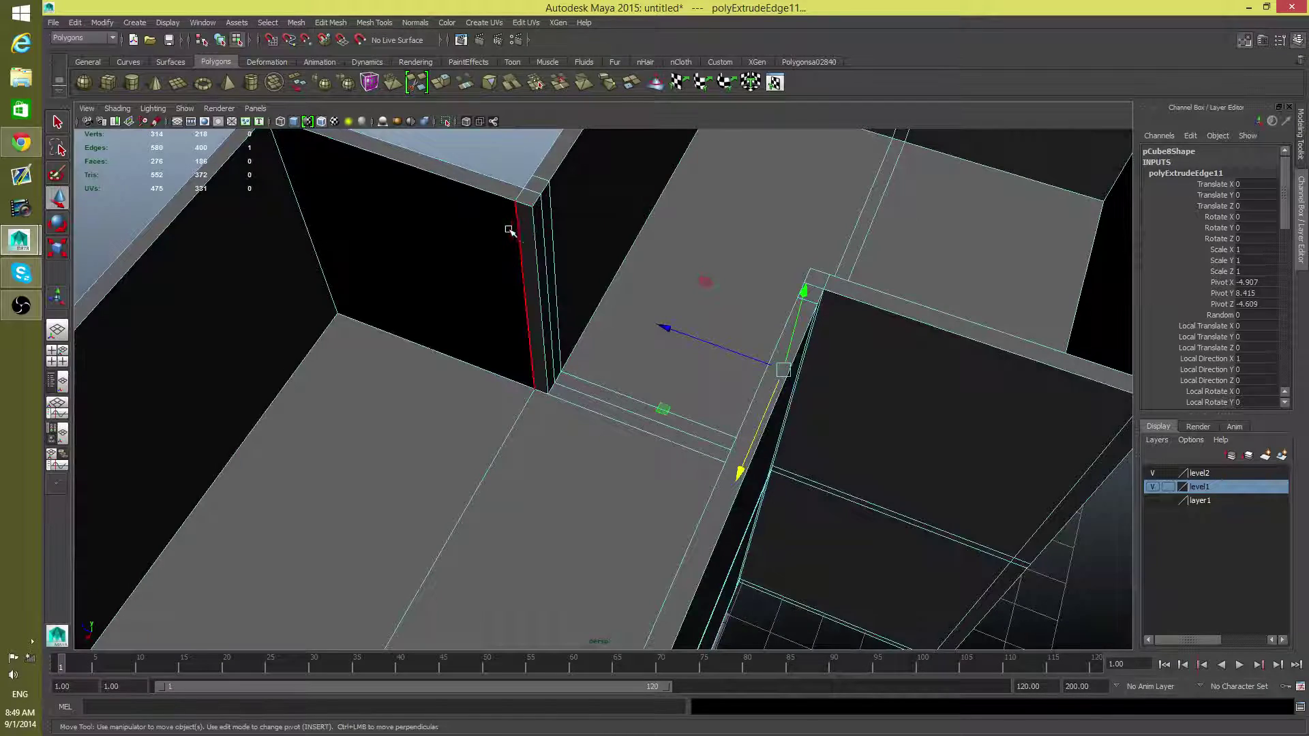
alt+drag(525, 311, 557, 447)
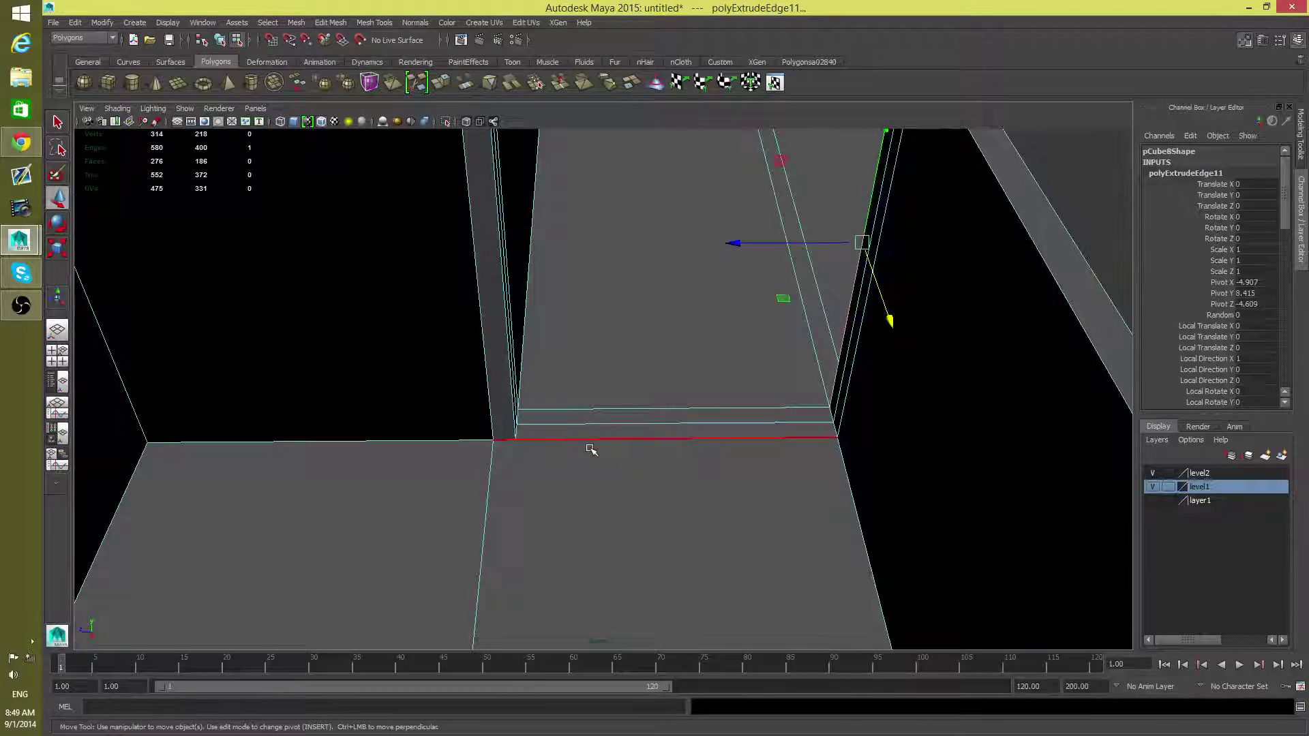
alt+drag(598, 503, 595, 511)
key(F8)
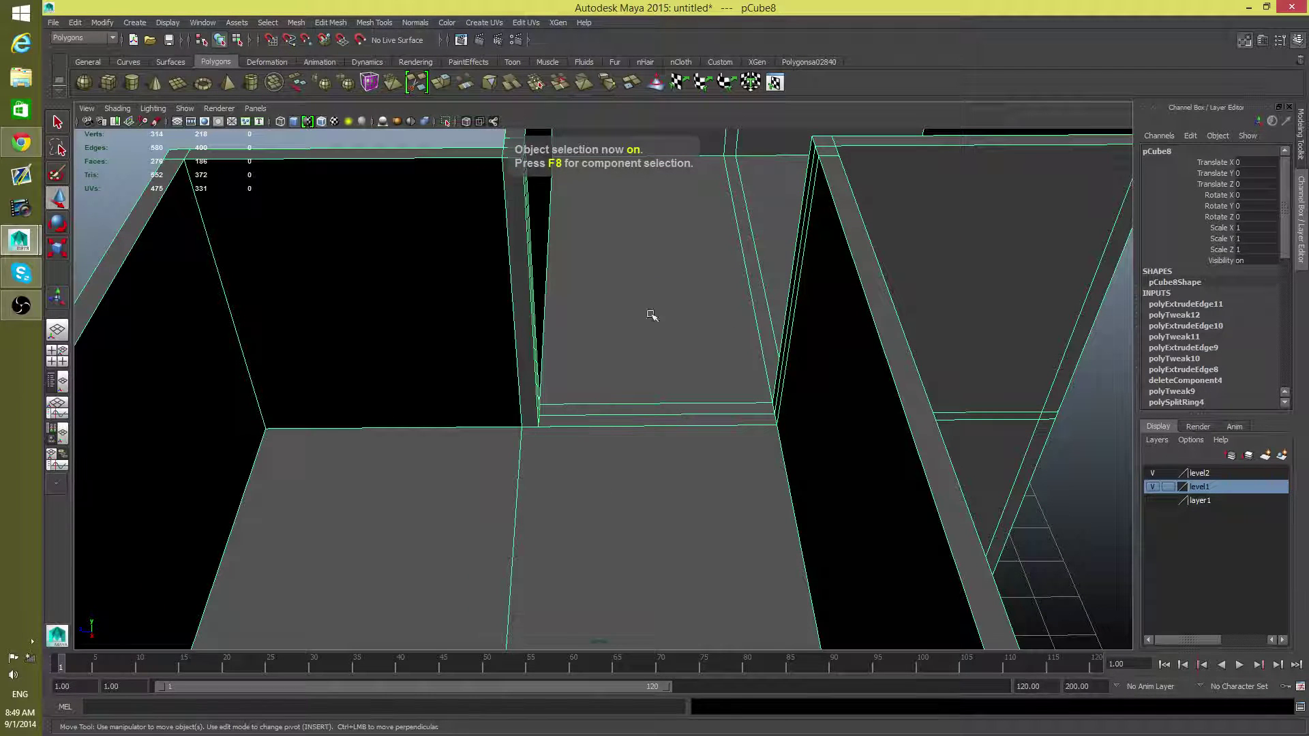
shift+right_drag(602, 417, 549, 428)
drag(559, 427, 547, 447)
alt+middle_drag(564, 497, 599, 470)
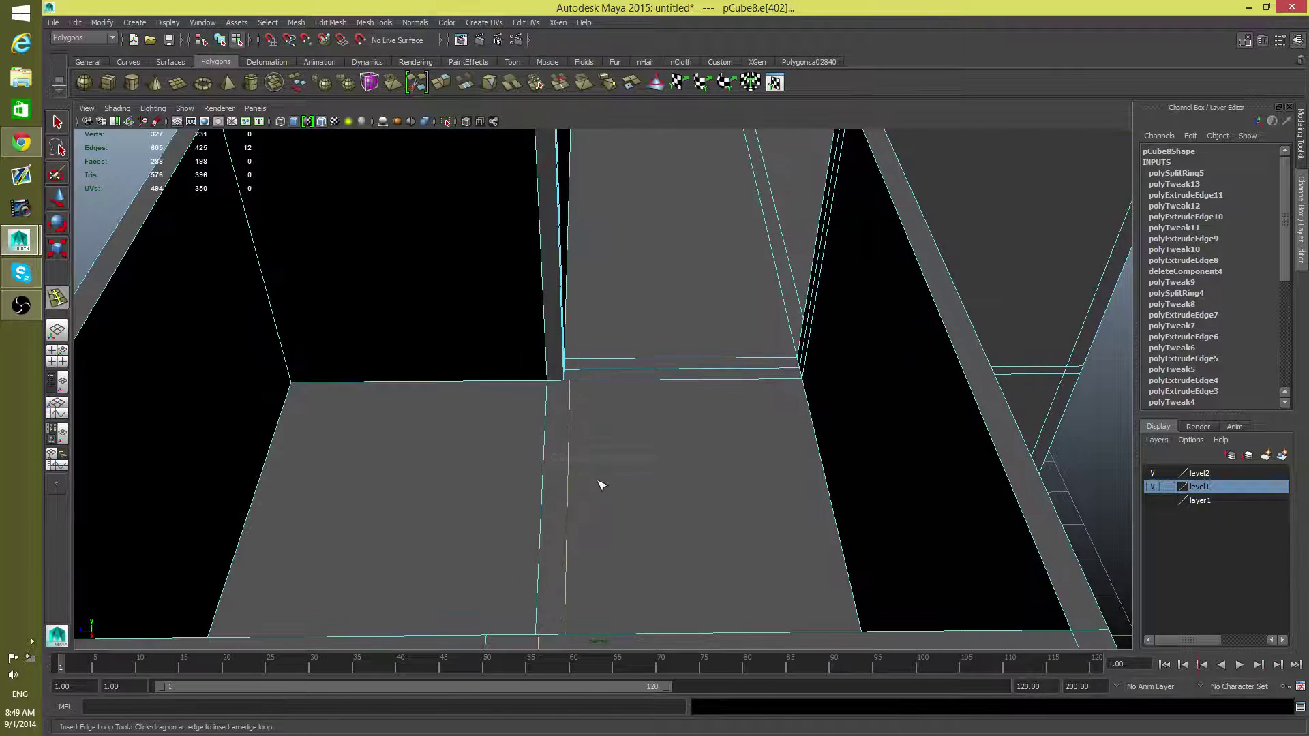
Snap the inserted floor edge loop along Z to -0.299, in line with the corner post's edge.
key(w)
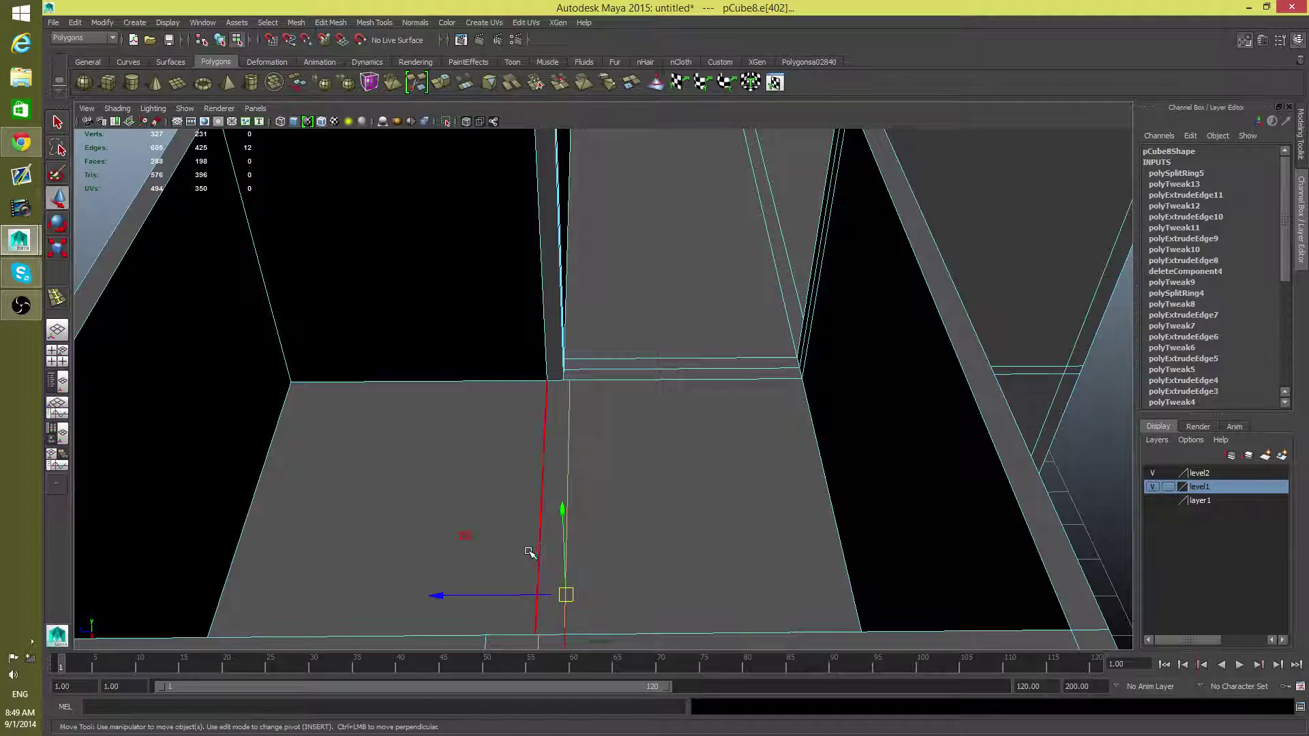
drag(512, 599, 509, 596)
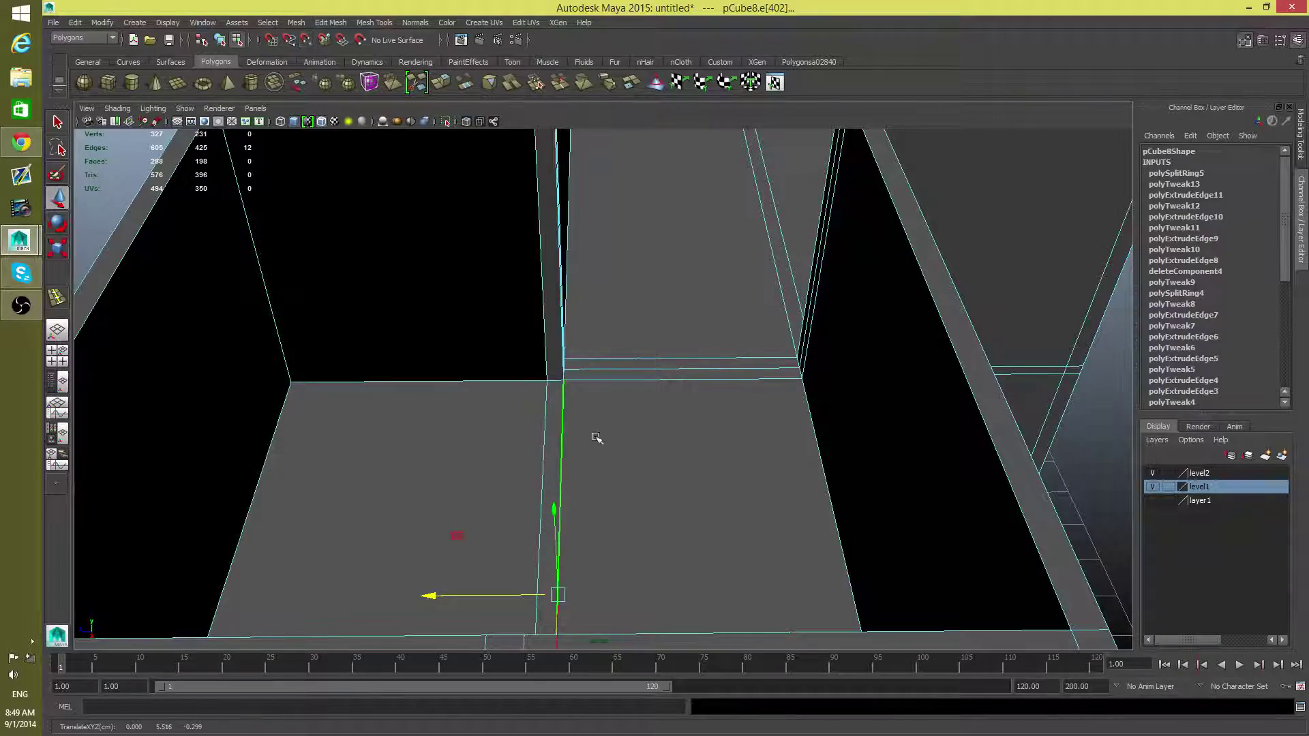
alt+drag(597, 437, 648, 432)
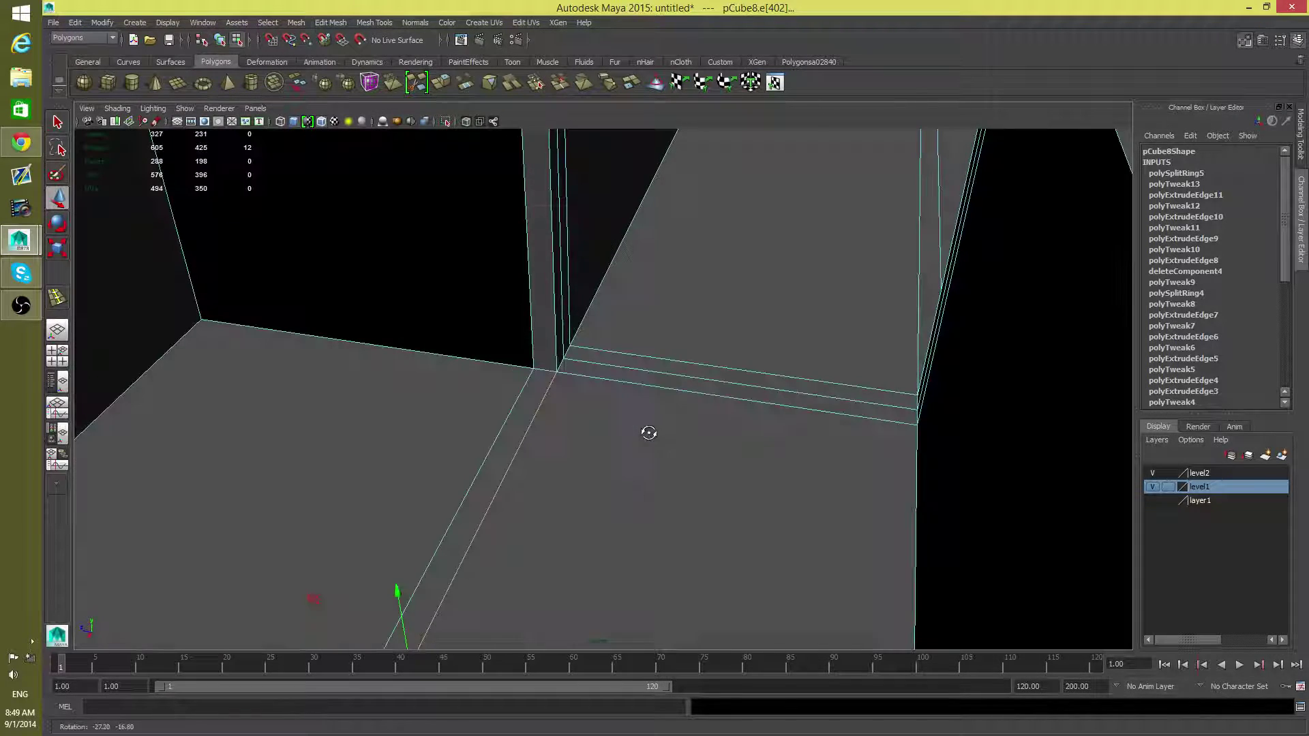
Turn on X-ray shading and examine the walls and floors around the passage, picking a large face there for inspection.
click(117, 108)
click(131, 247)
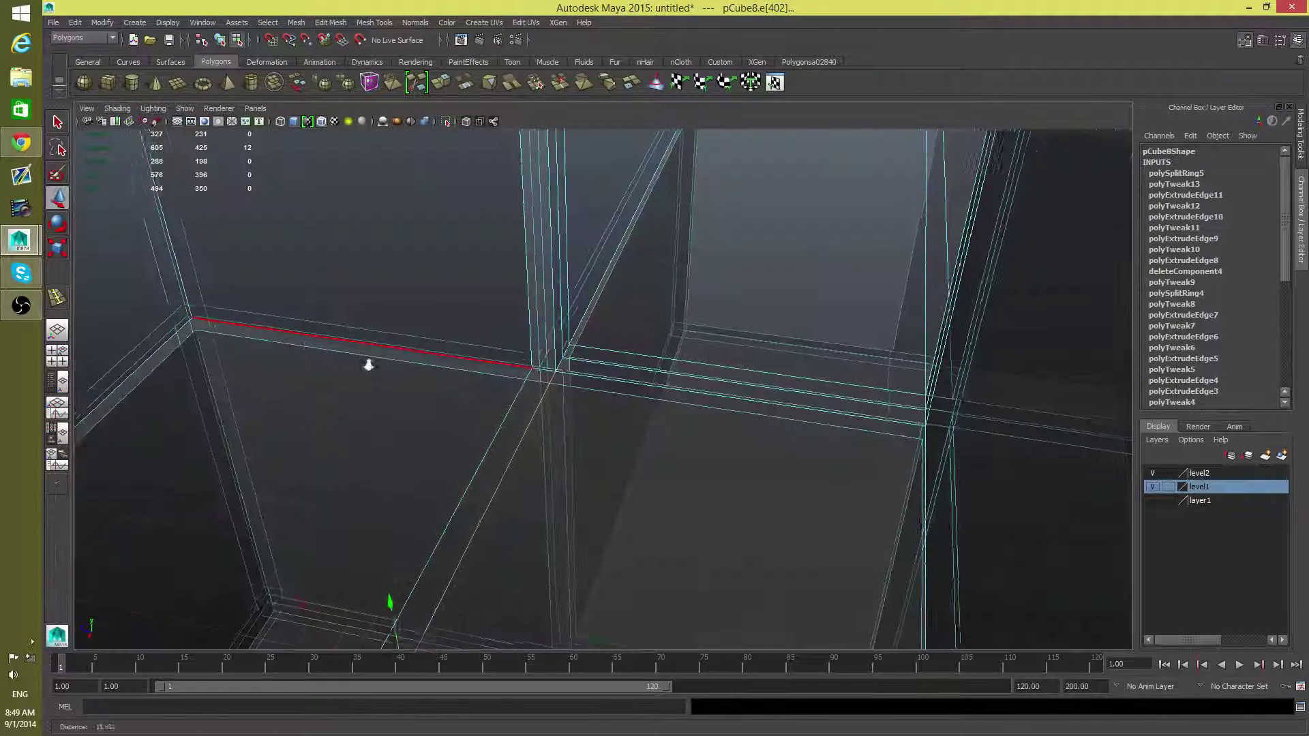
alt+drag(368, 365, 472, 507)
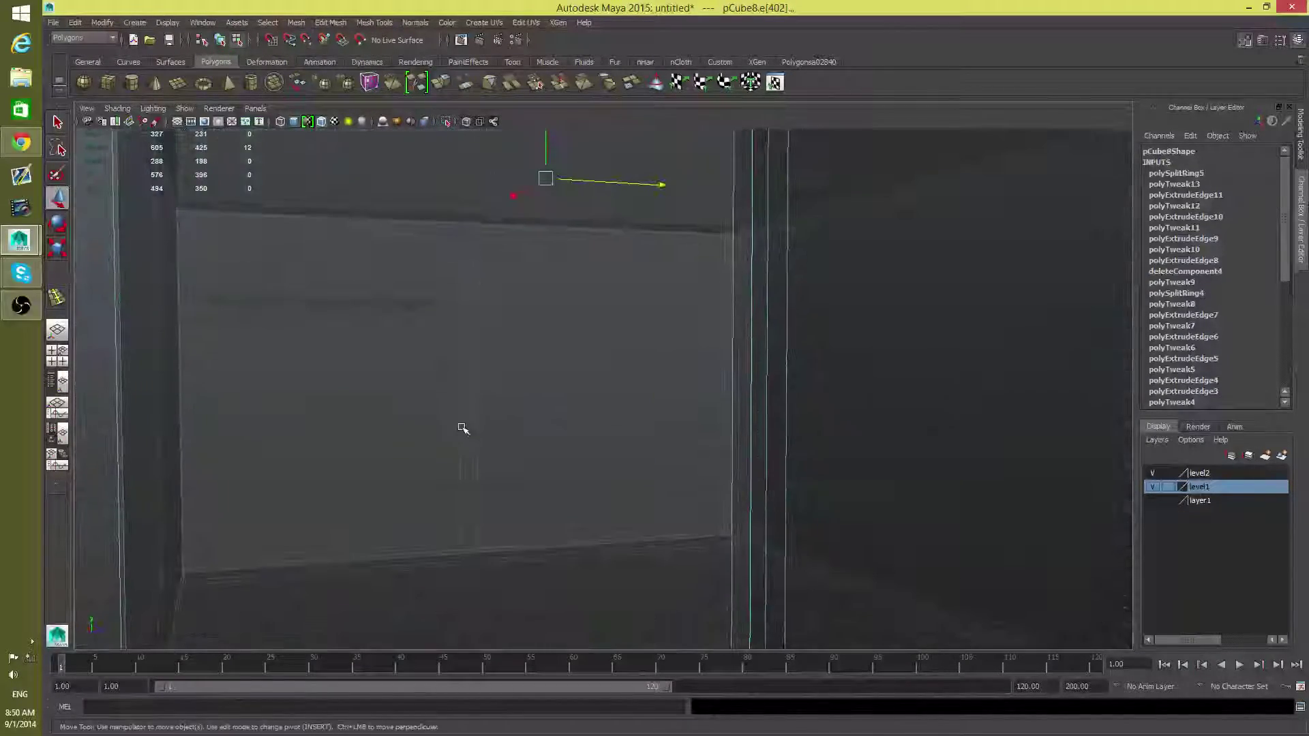
click(459, 430)
right_drag(443, 391, 453, 426)
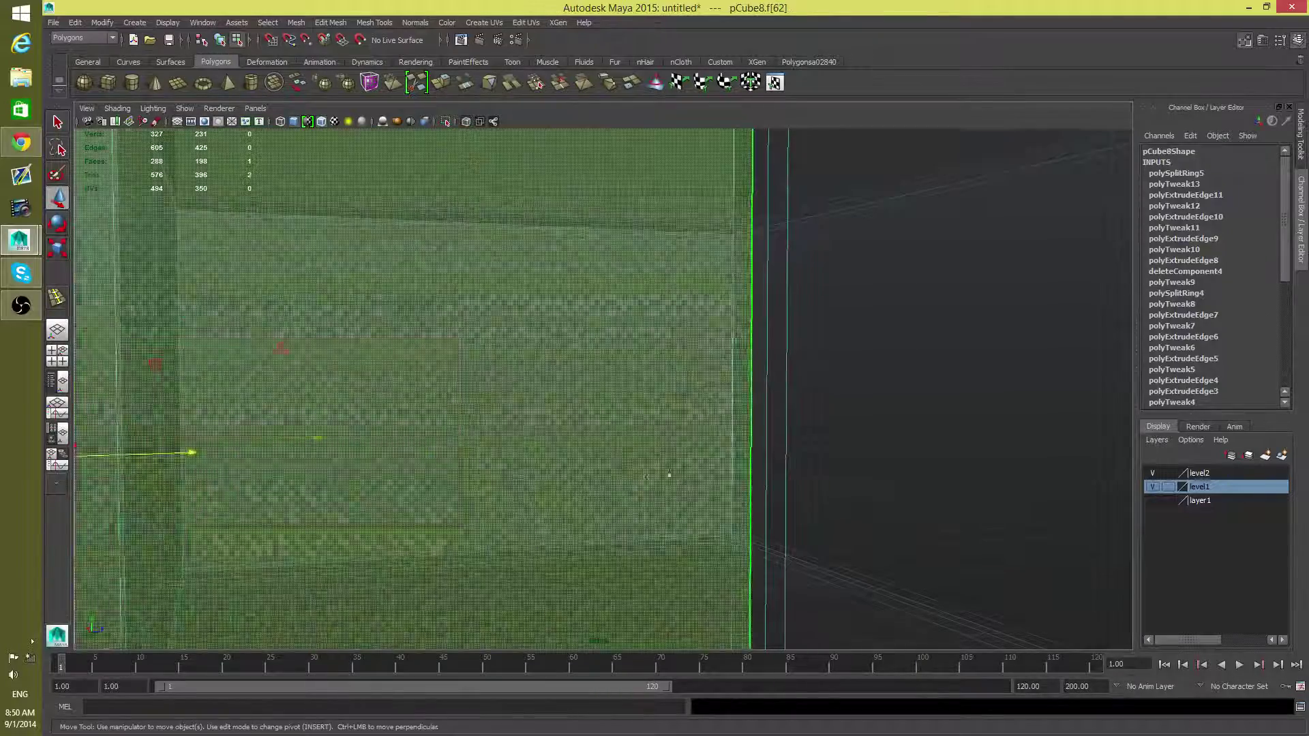
alt+drag(669, 475, 372, 456)
alt+drag(378, 265, 480, 425)
alt+drag(455, 348, 425, 341)
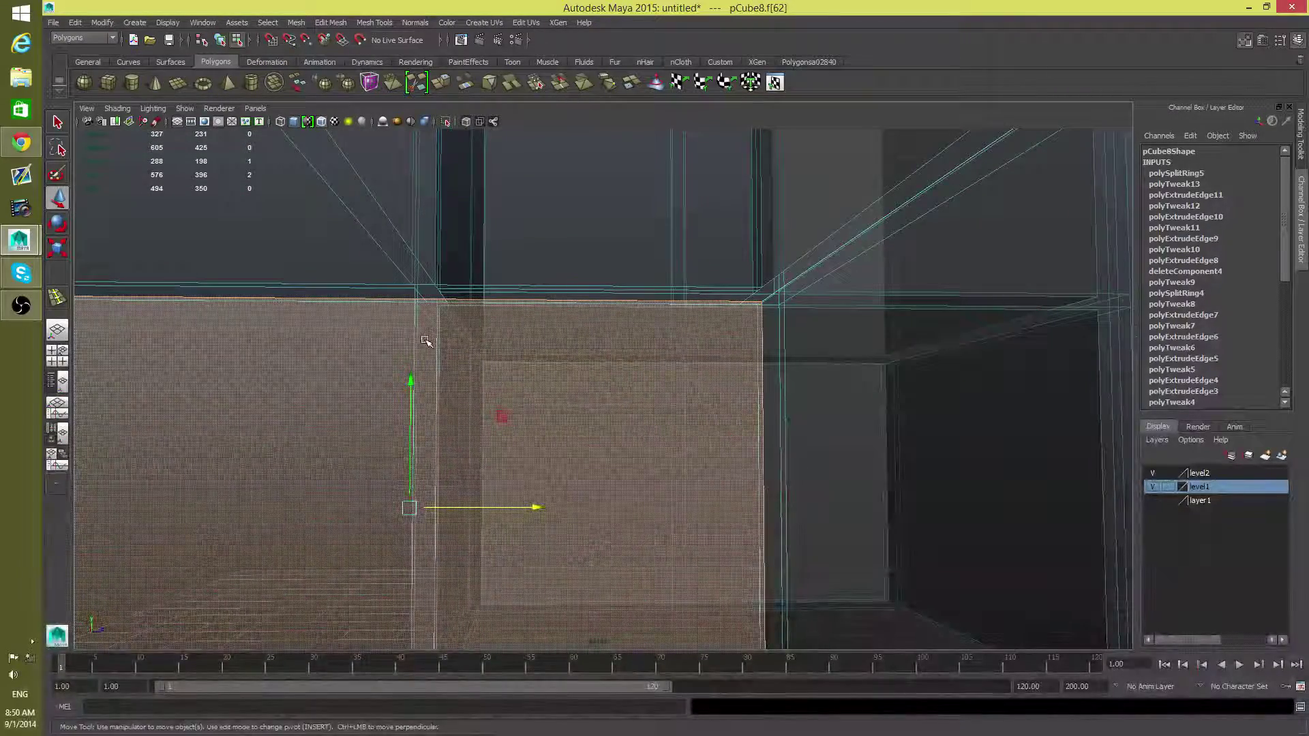
alt+drag(426, 341, 383, 354)
alt+drag(633, 332, 613, 327)
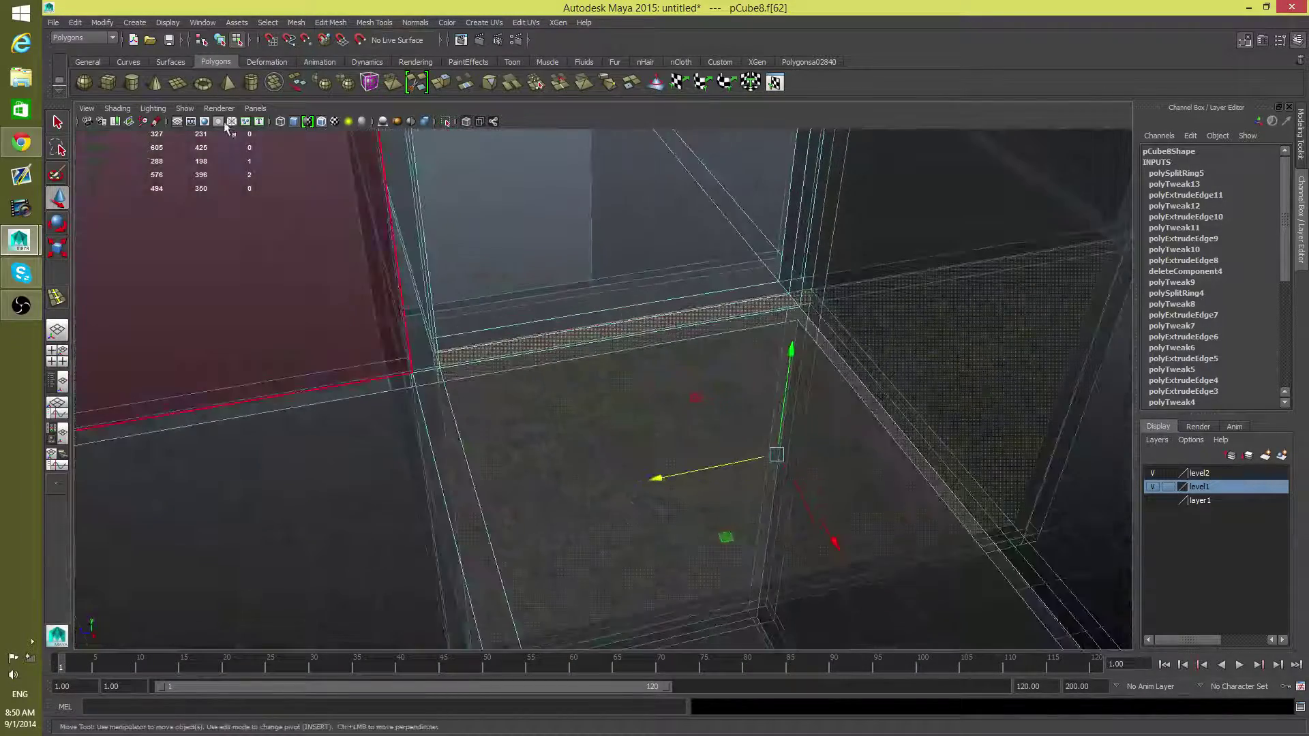
Turn off X-ray shading and examine the connected boxes from inside and outside.
click(116, 108)
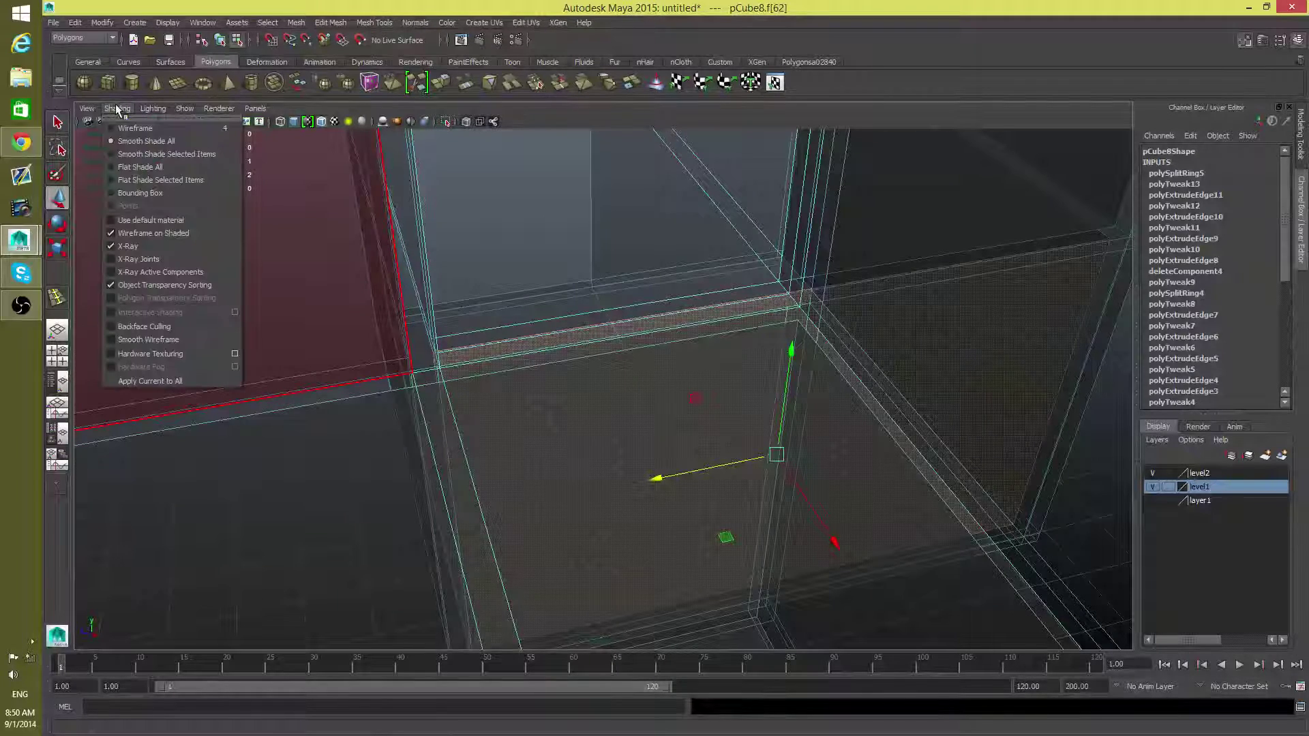
click(145, 246)
mouse_move(852, 382)
alt+mouse_down()
mouse_move(929, 379)
mouse_move(943, 341)
mouse_move(927, 322)
mouse_move(1054, 422)
alt+mouse_up()
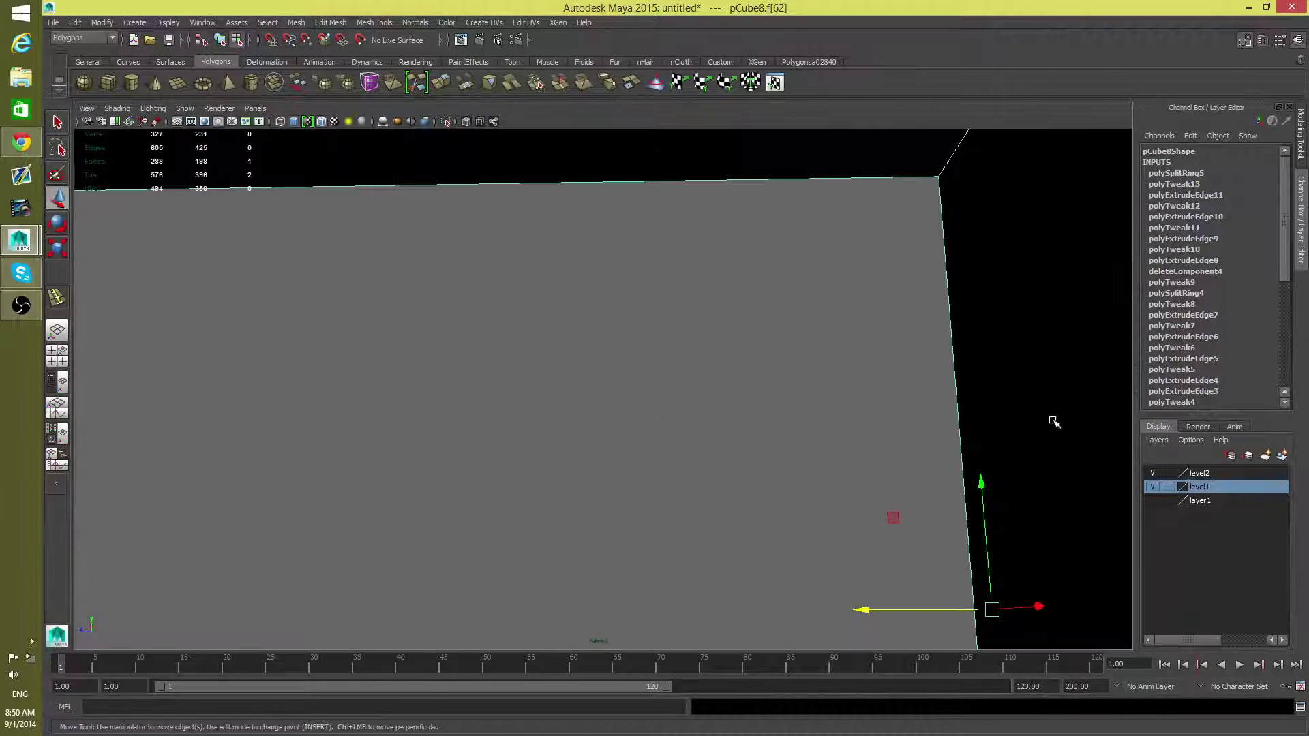
alt+drag(910, 413, 278, 253)
alt+right_drag(279, 253, 629, 339)
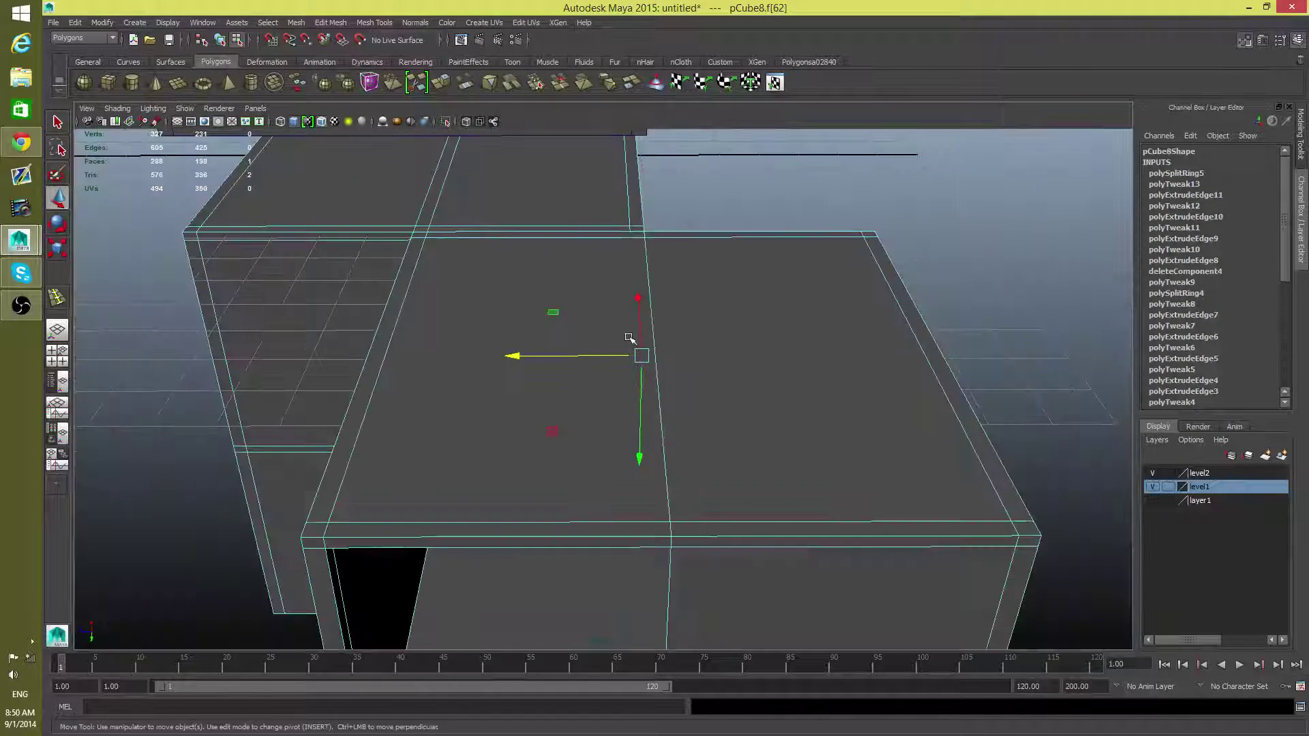
Insert an edge loop across the large floor face beside its middle edge, in line with the adjoining box's corner post.
key(F8)
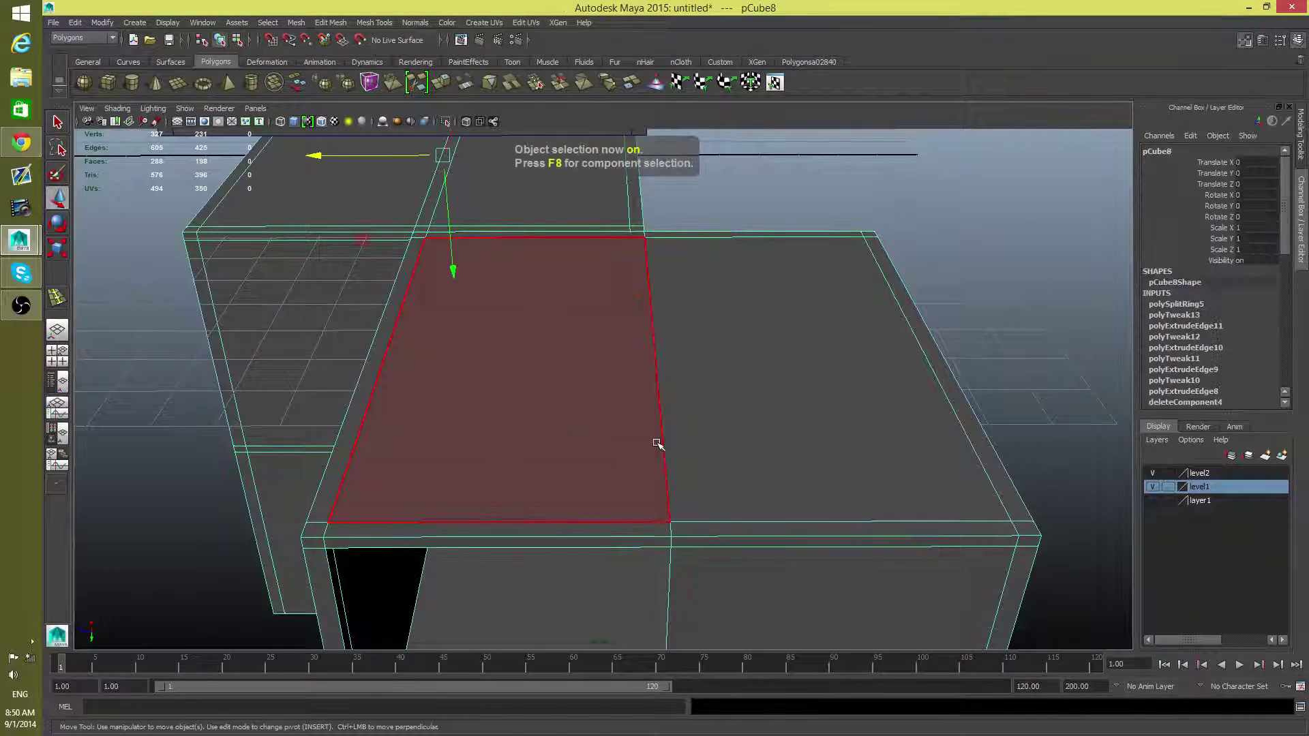
shift+right_drag(617, 437, 602, 461)
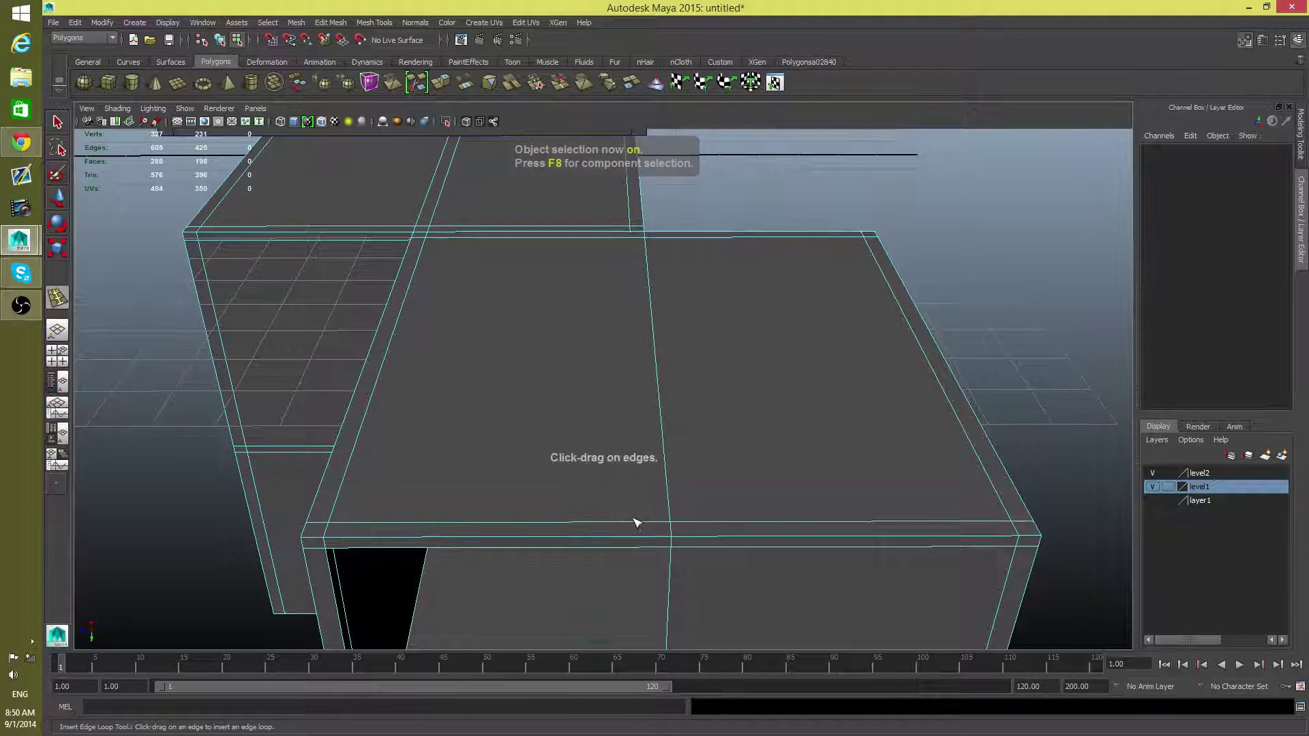
drag(634, 523, 645, 527)
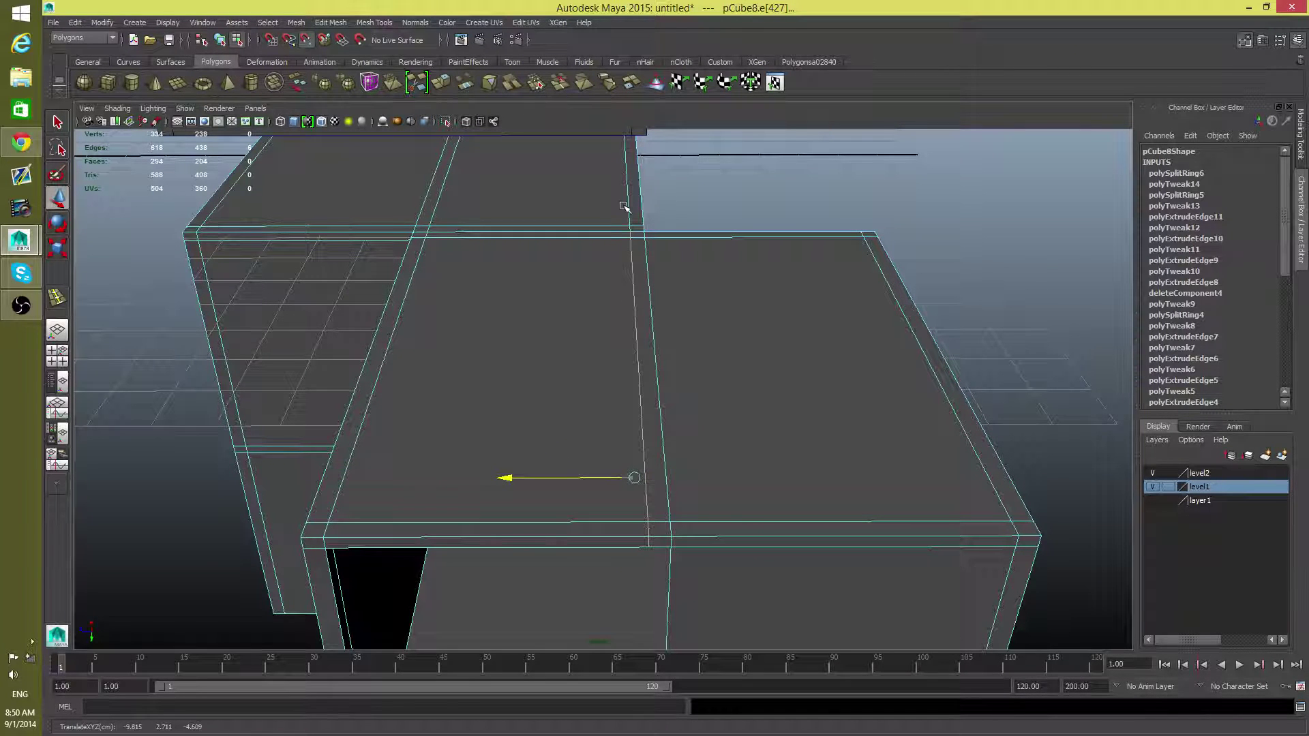
Select the border edges of the open inner wall inside the box and close it with Fill Hole.
alt+drag(718, 328, 771, 374)
alt+right_drag(771, 375, 679, 405)
alt+drag(679, 405, 517, 443)
alt+right_drag(517, 444, 558, 444)
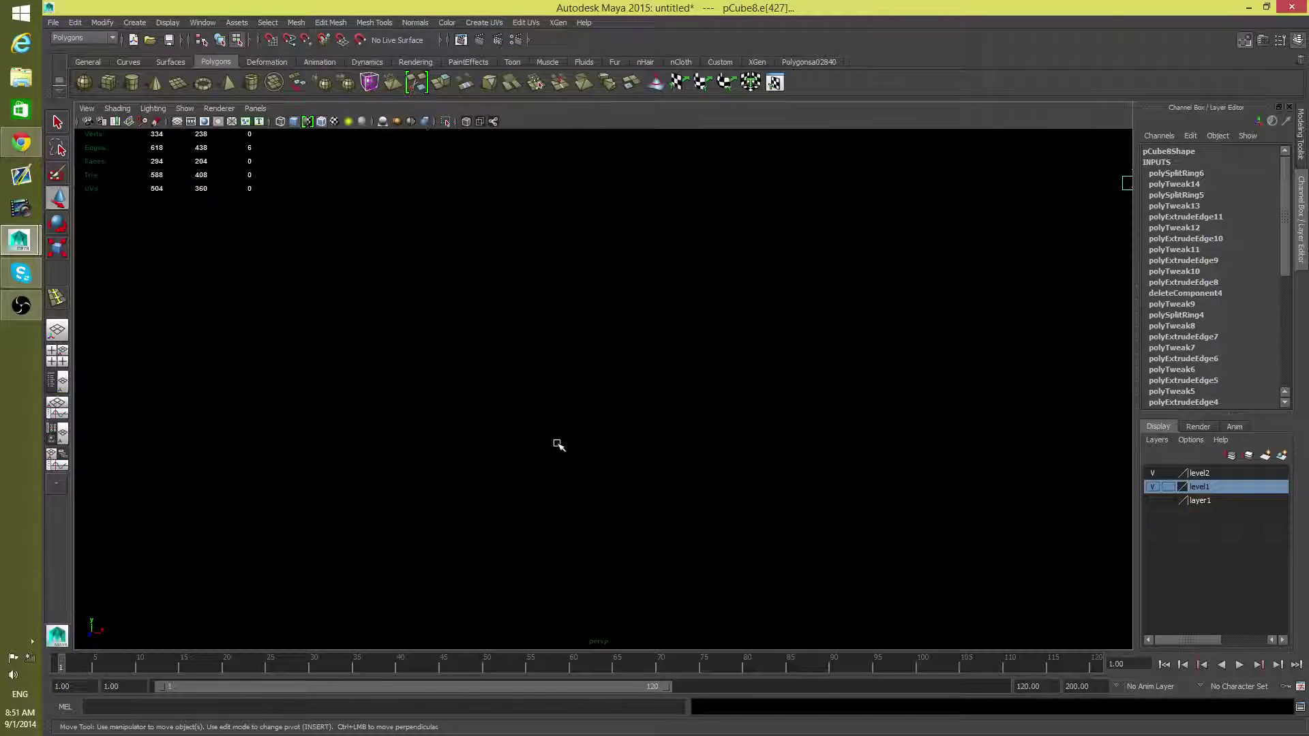
alt+drag(558, 443, 452, 421)
key(w)
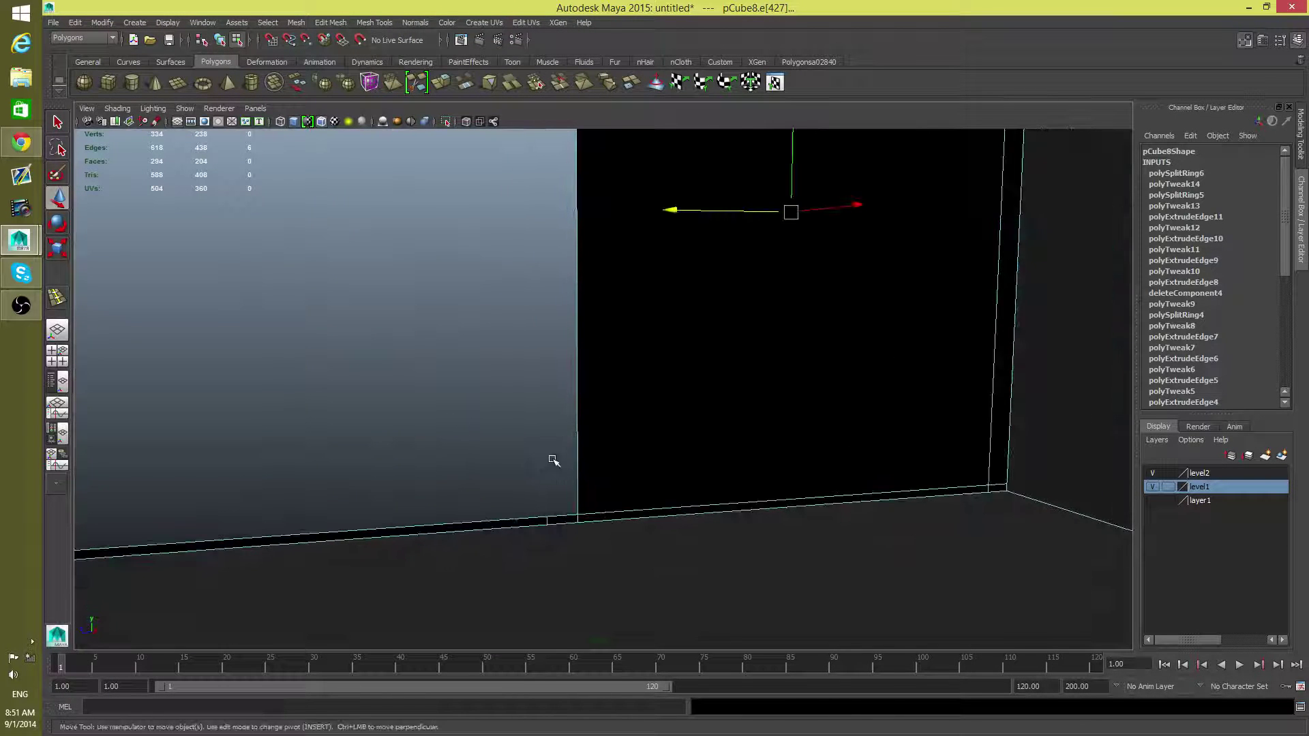
right_drag(1064, 412, 1062, 377)
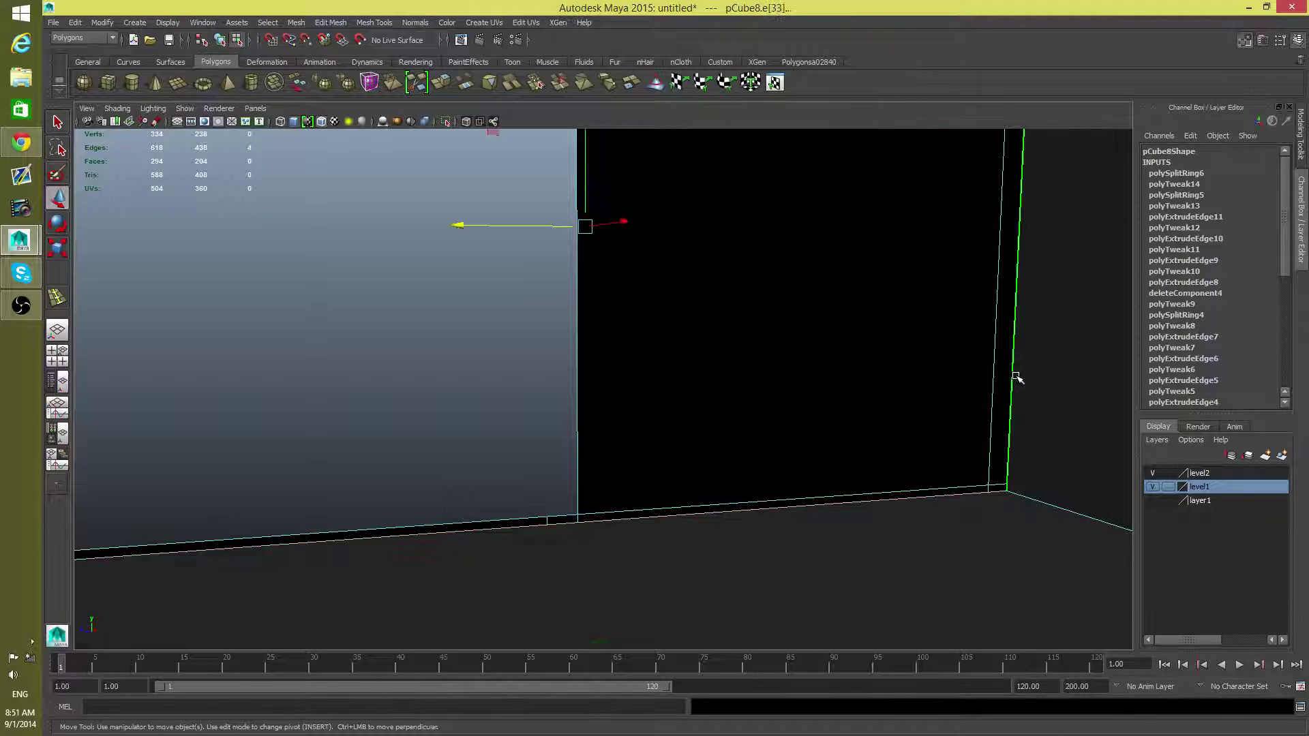
alt+drag(1016, 397, 805, 450)
click(297, 22)
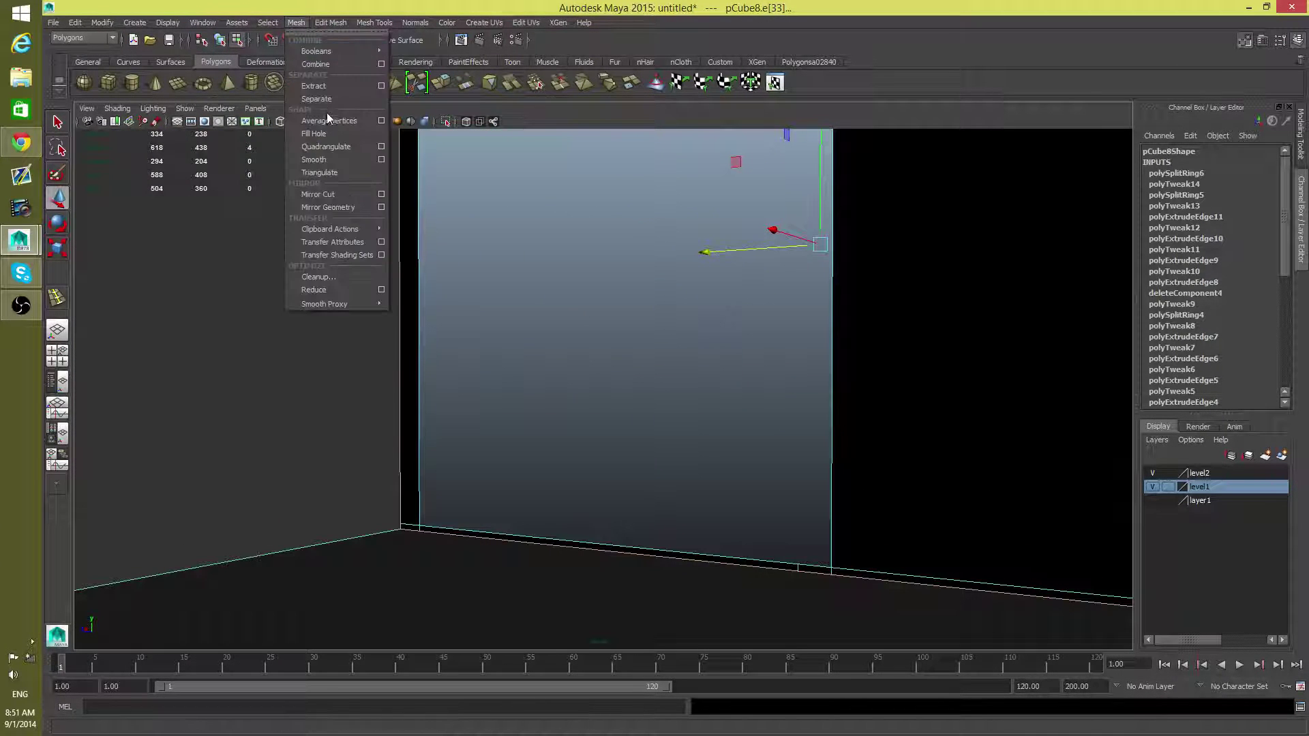
click(317, 138)
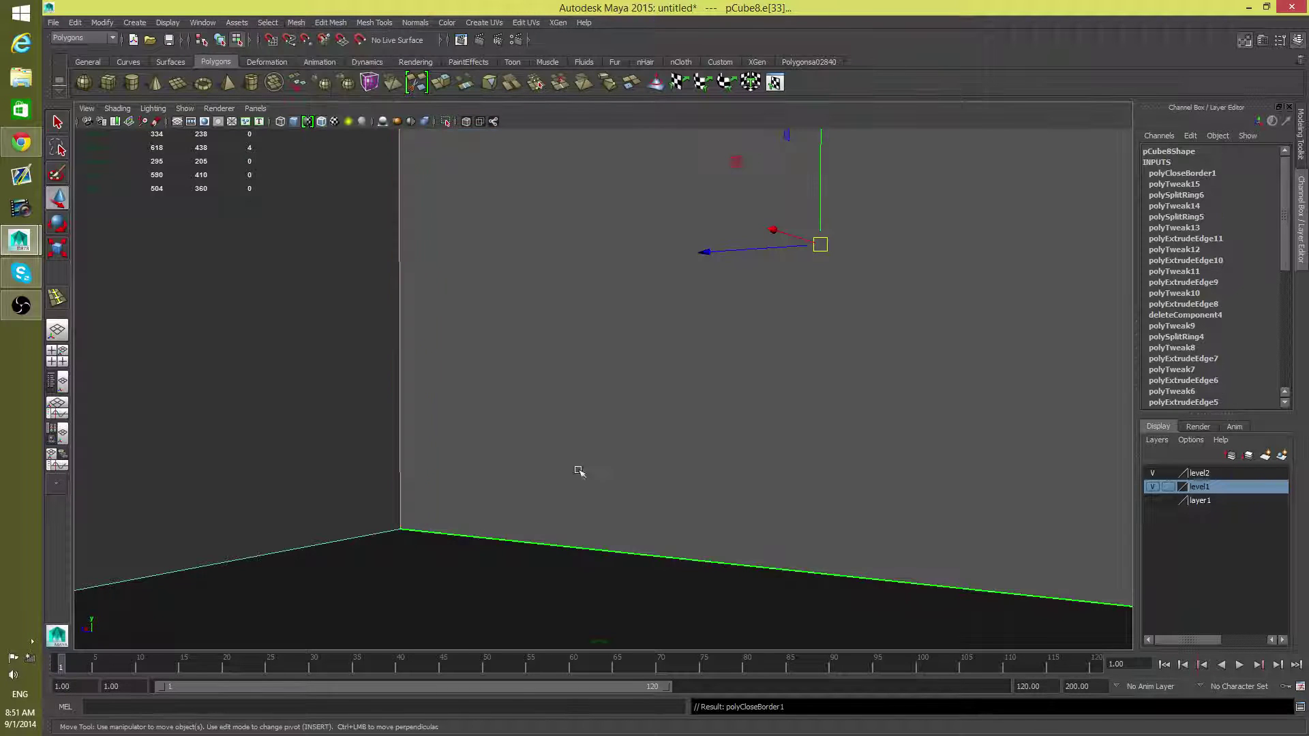
Select the border of the open panel in the outer wall and close it with Fill Hole.
alt+drag(576, 470, 536, 482)
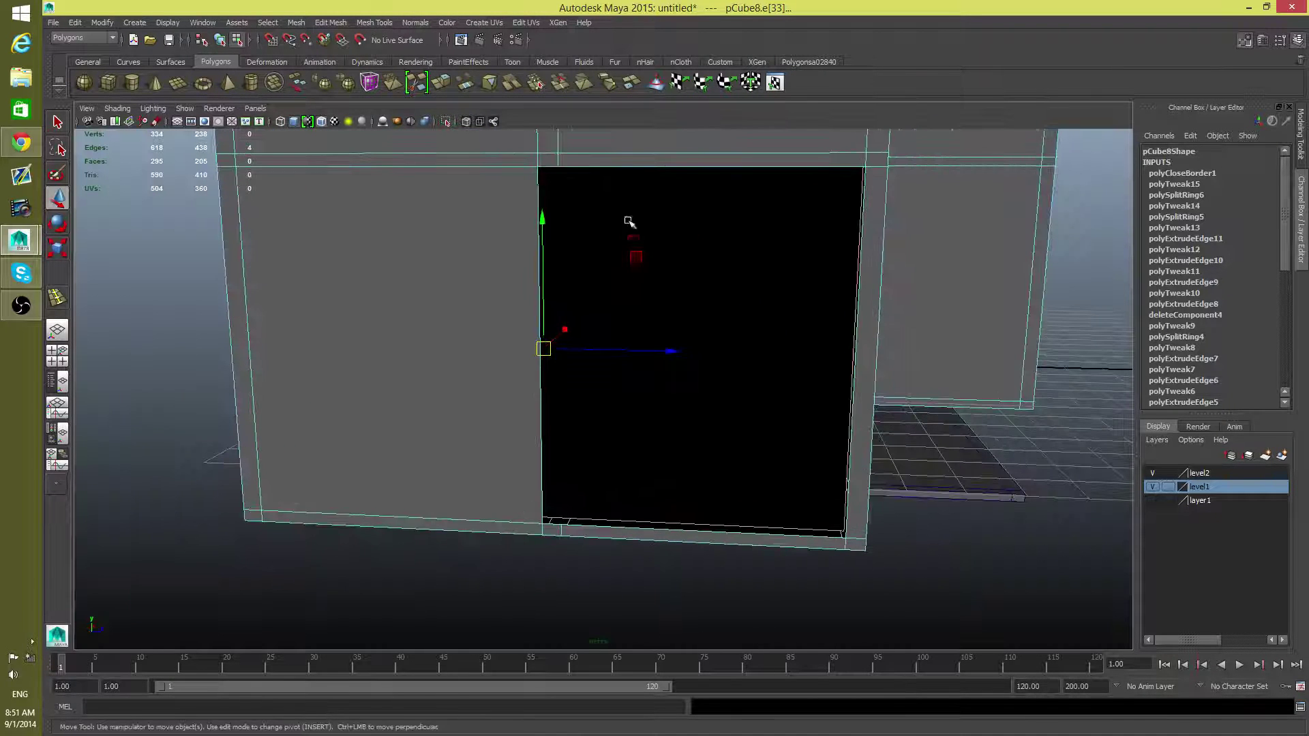
right_click(623, 140)
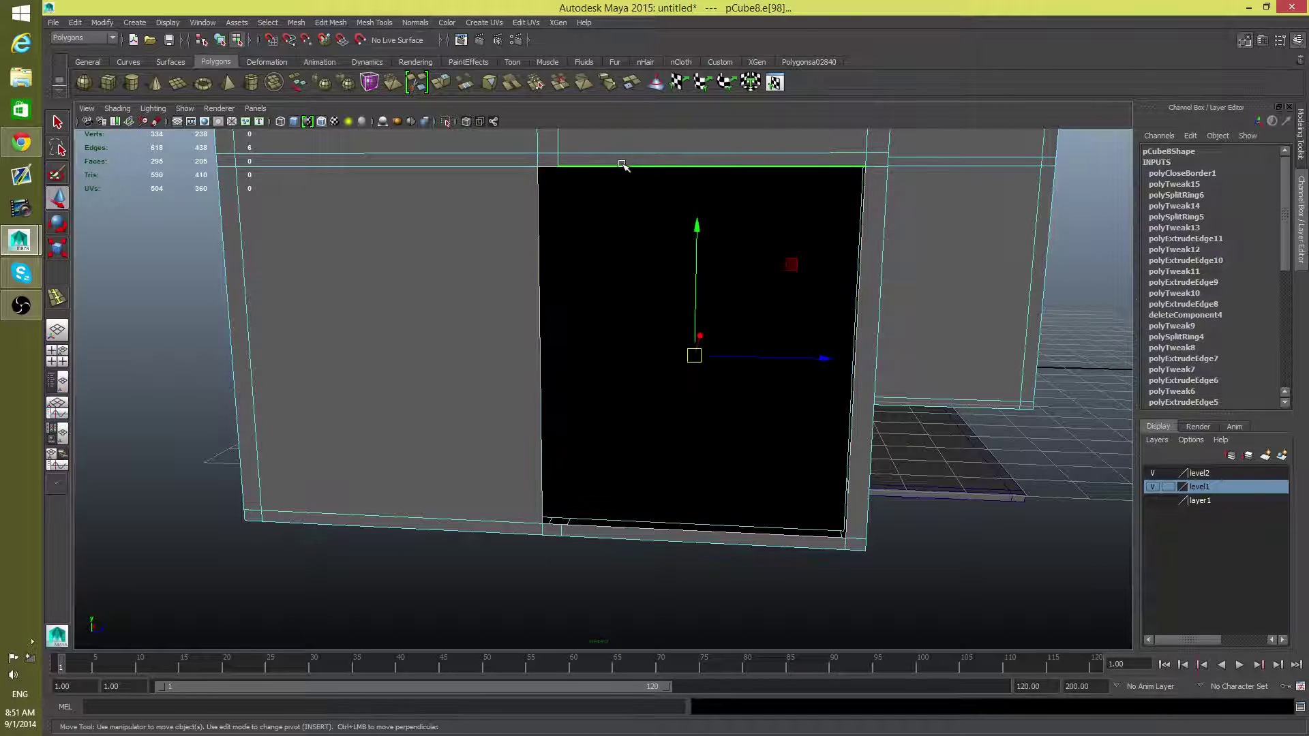
click(297, 23)
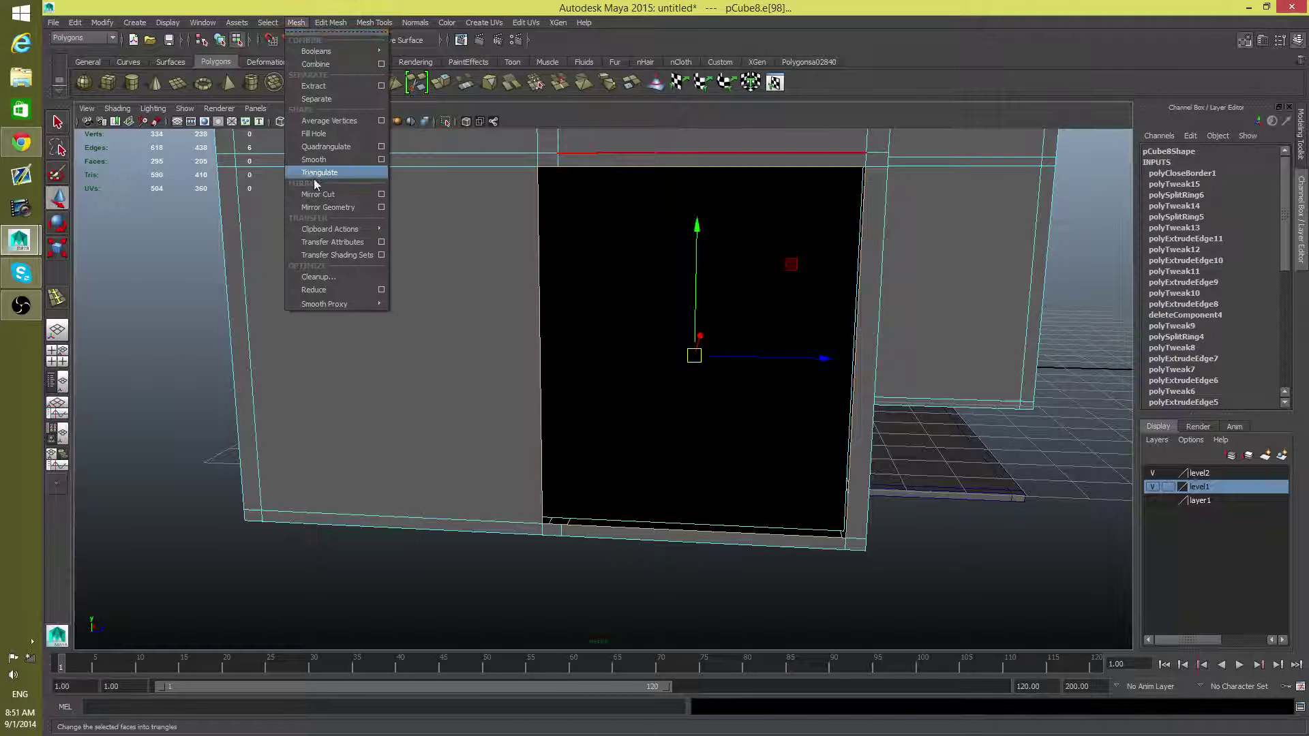
click(312, 136)
mouse_move(608, 356)
alt+mouse_down()
mouse_move(603, 274)
mouse_move(619, 374)
alt+mouse_up()
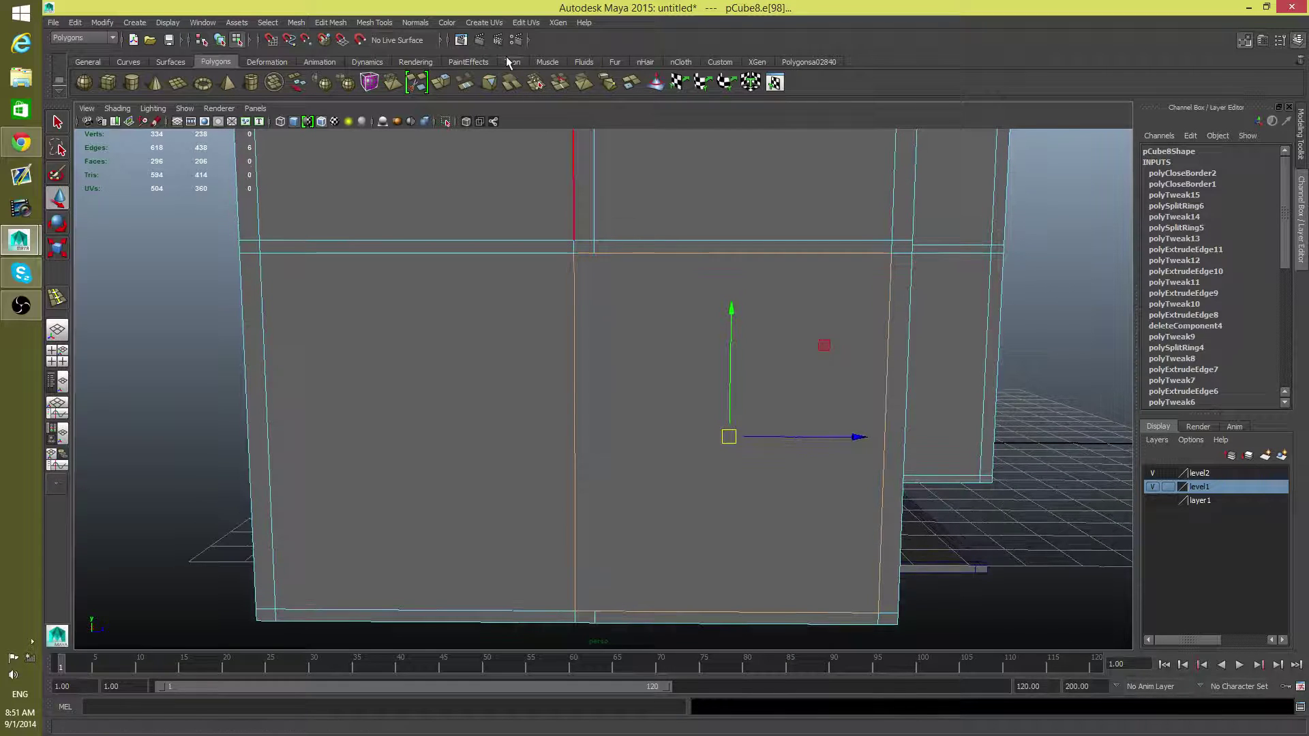
Cut a vertical edge through the filled outer wall face with Multi-Cut, connecting the two vertices beside the middle edge.
key(F8)
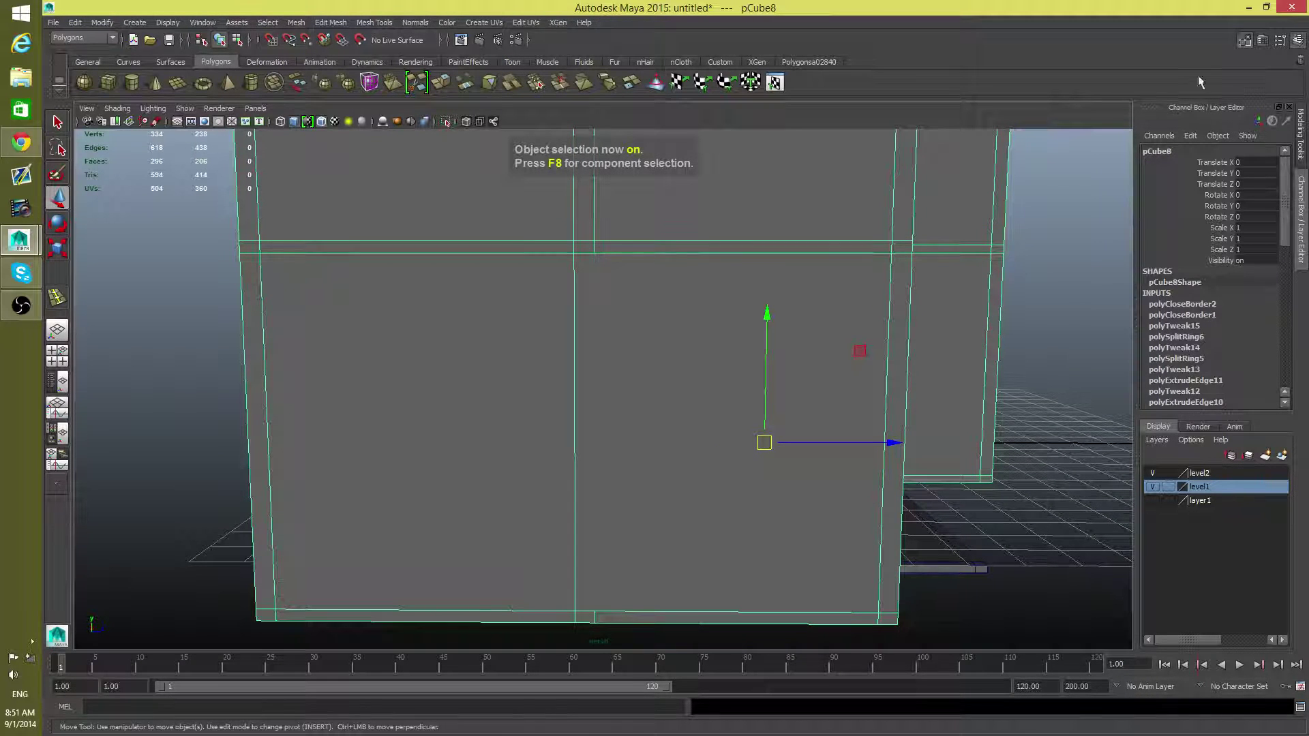
click(1242, 44)
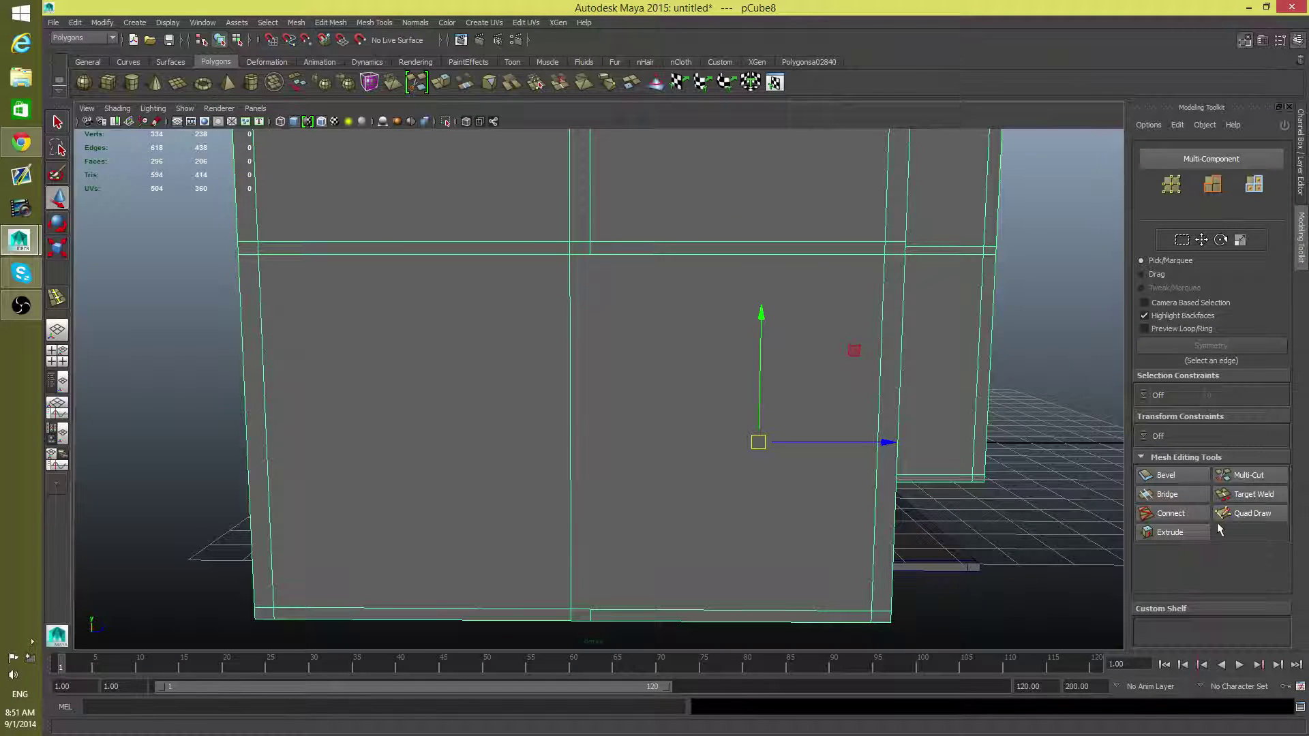
click(1172, 188)
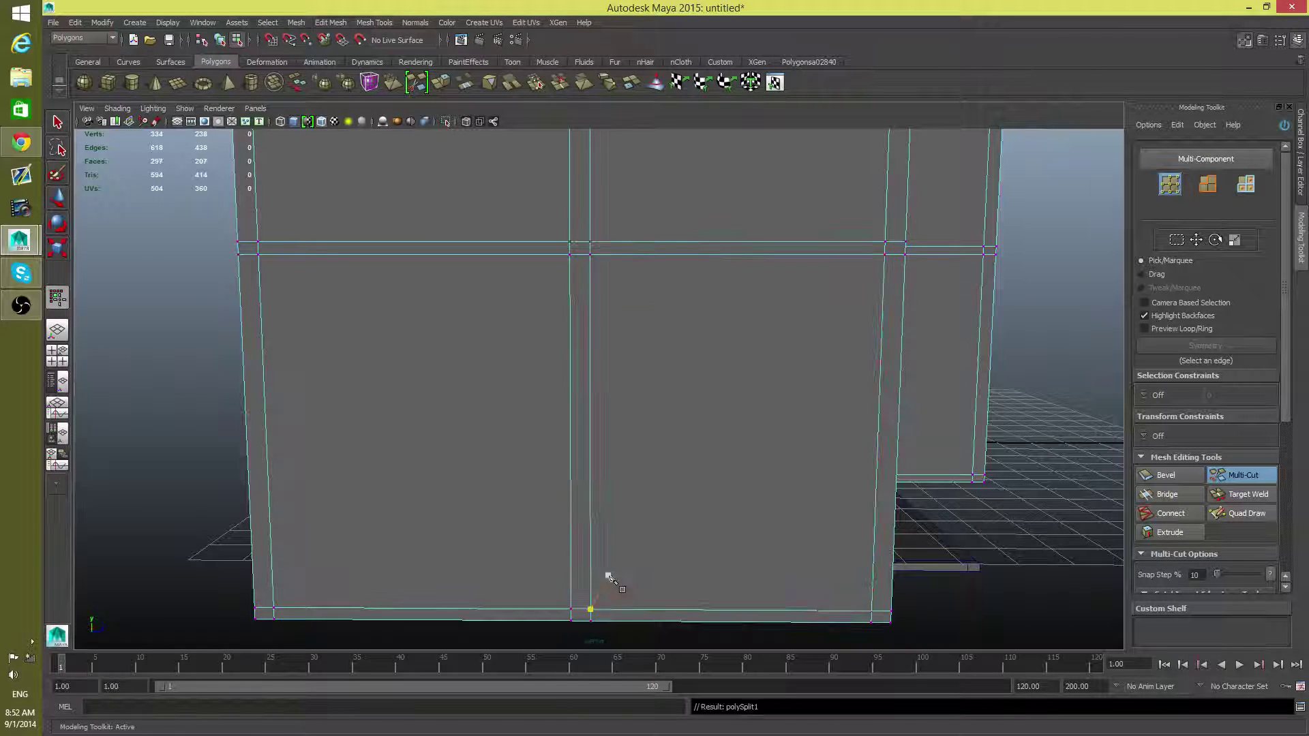
Examine the connected boxes from outside, inside and below to check the wall edges and corners.
alt+drag(845, 505, 1104, 542)
alt+right_drag(1189, 553, 321, 459)
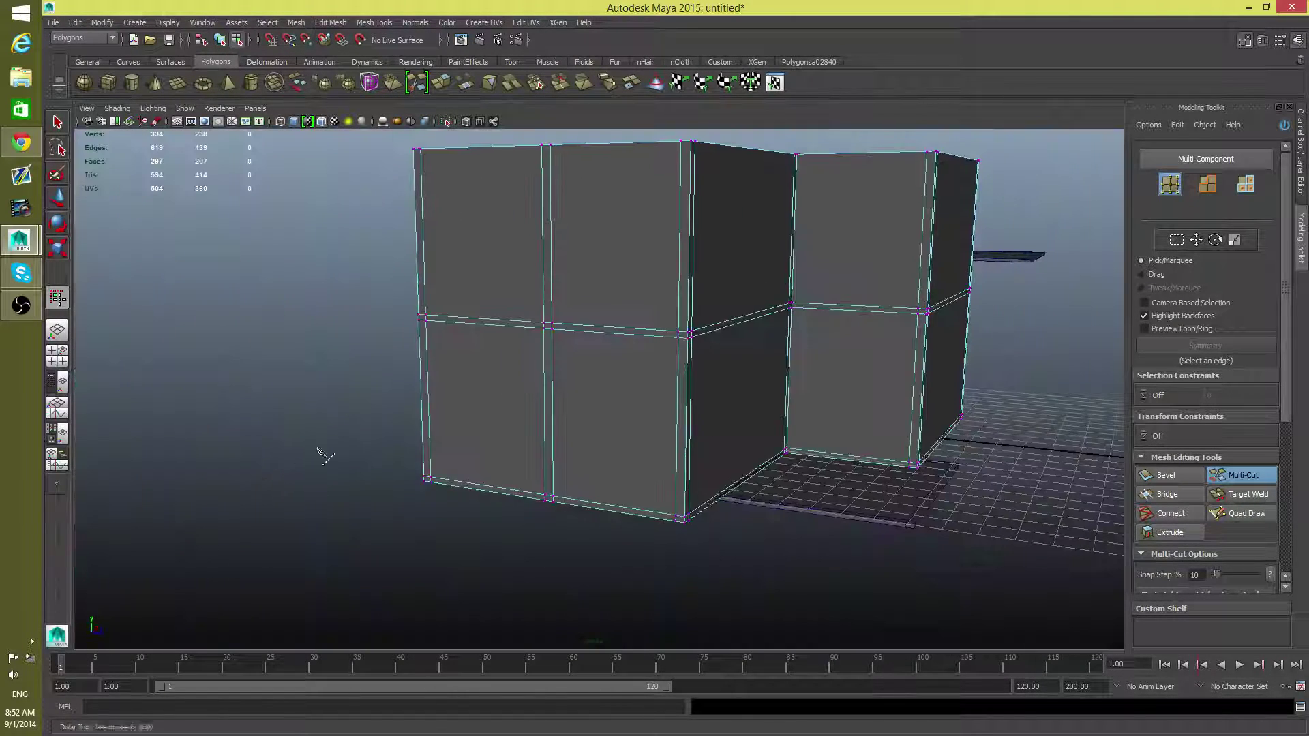
alt+drag(321, 459, 539, 439)
alt+right_drag(539, 439, 1015, 529)
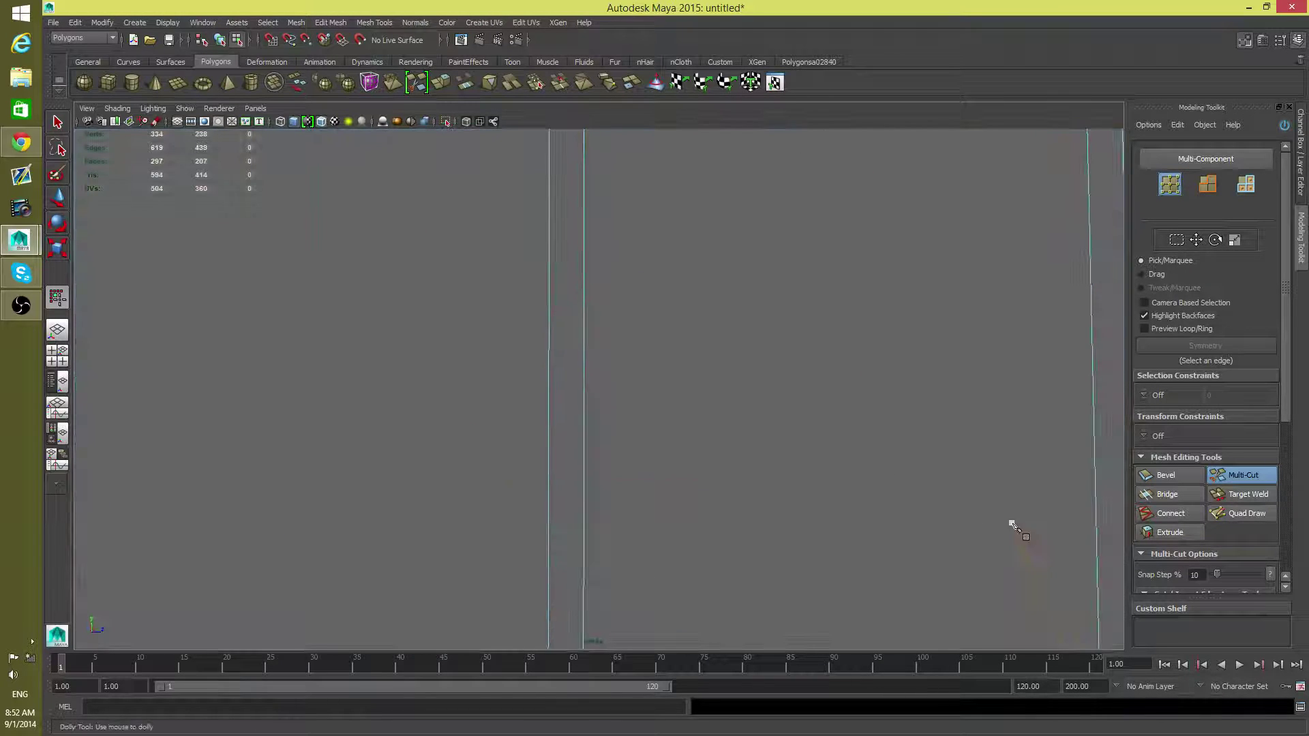
alt+drag(903, 532, 986, 593)
alt+right_drag(985, 592, 3, 450)
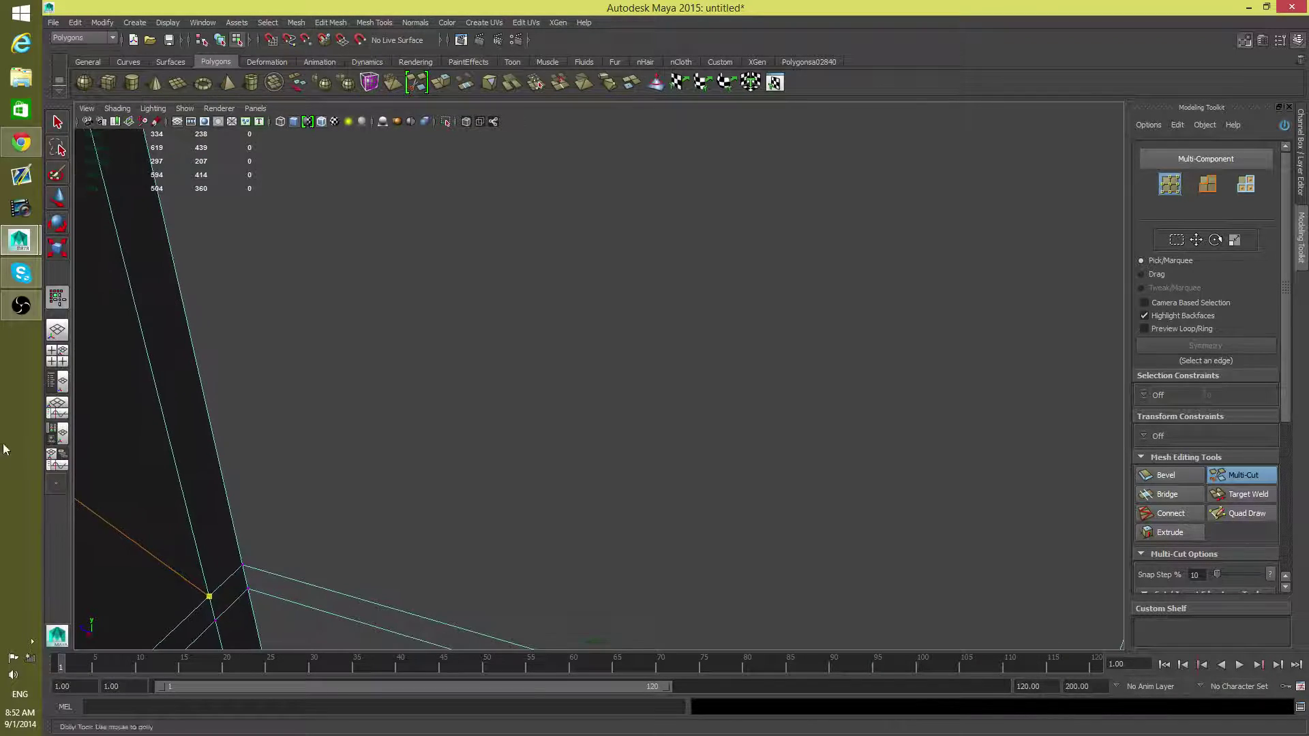
alt+drag(3, 450, 559, 402)
alt+right_drag(559, 402, 641, 409)
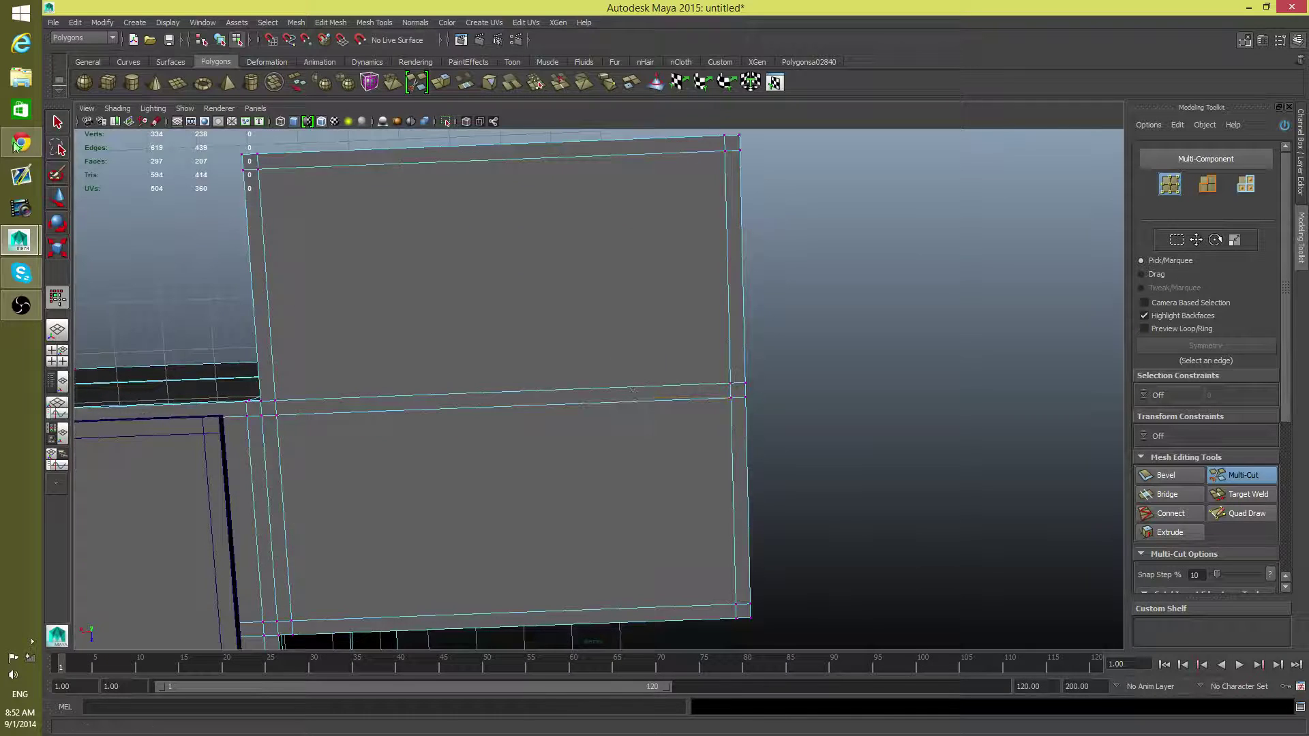
Select the six underside faces spanning the two connected boxes and delete them, keeping the surrounding border faces.
click(59, 122)
right_drag(491, 283, 524, 320)
click(539, 340)
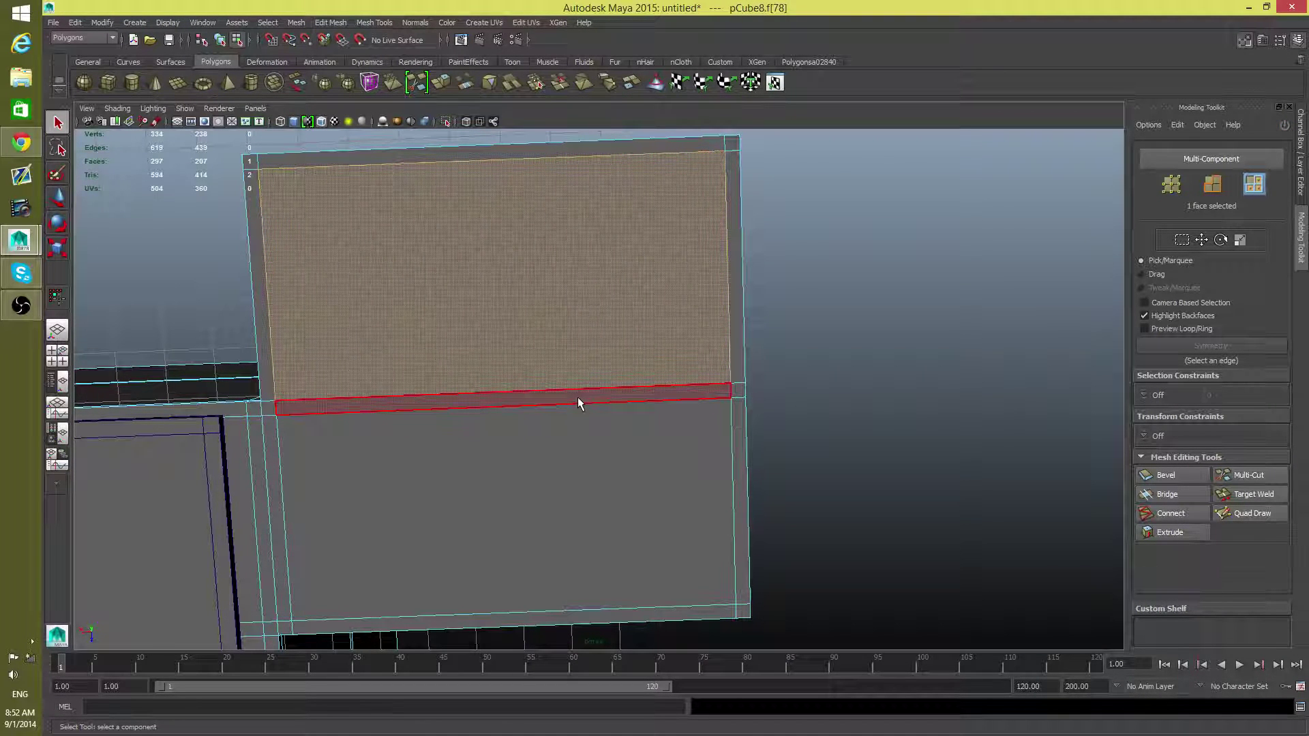
shift+click(578, 397)
shift+click(583, 456)
alt+drag(733, 520, 550, 518)
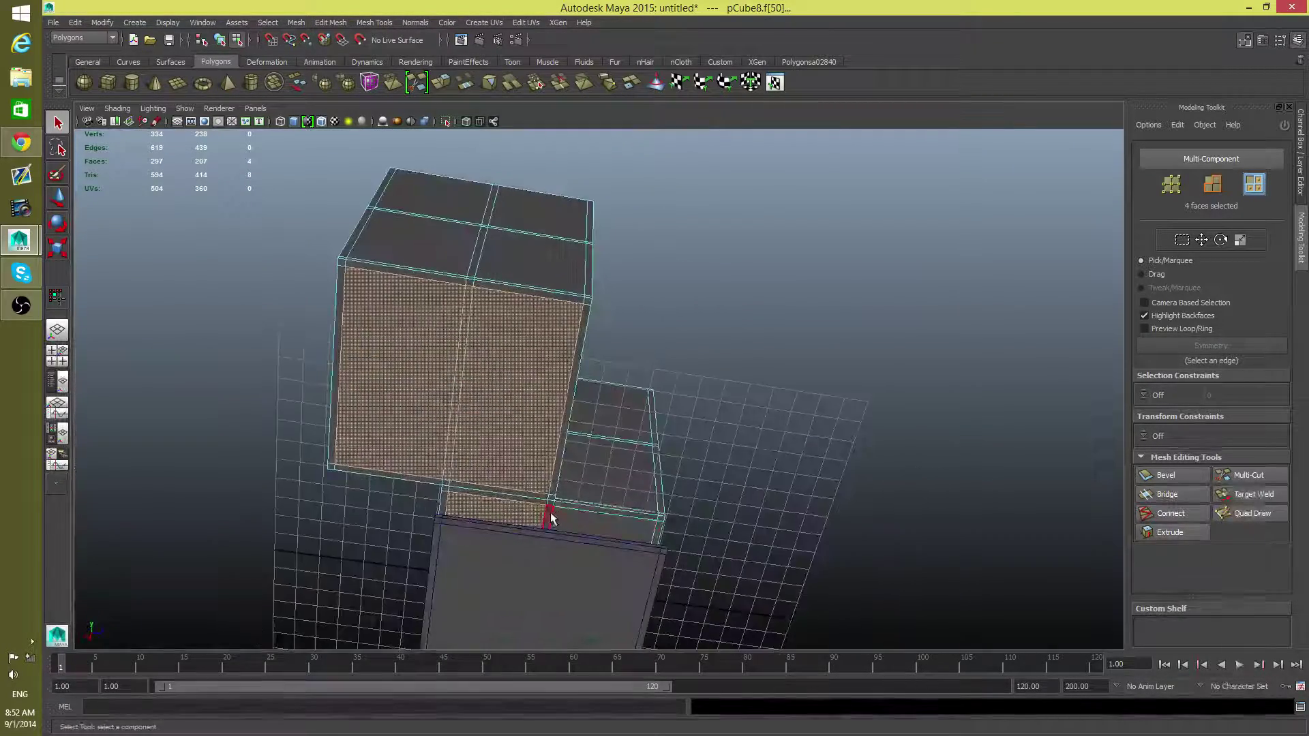
alt+drag(653, 554, 612, 558)
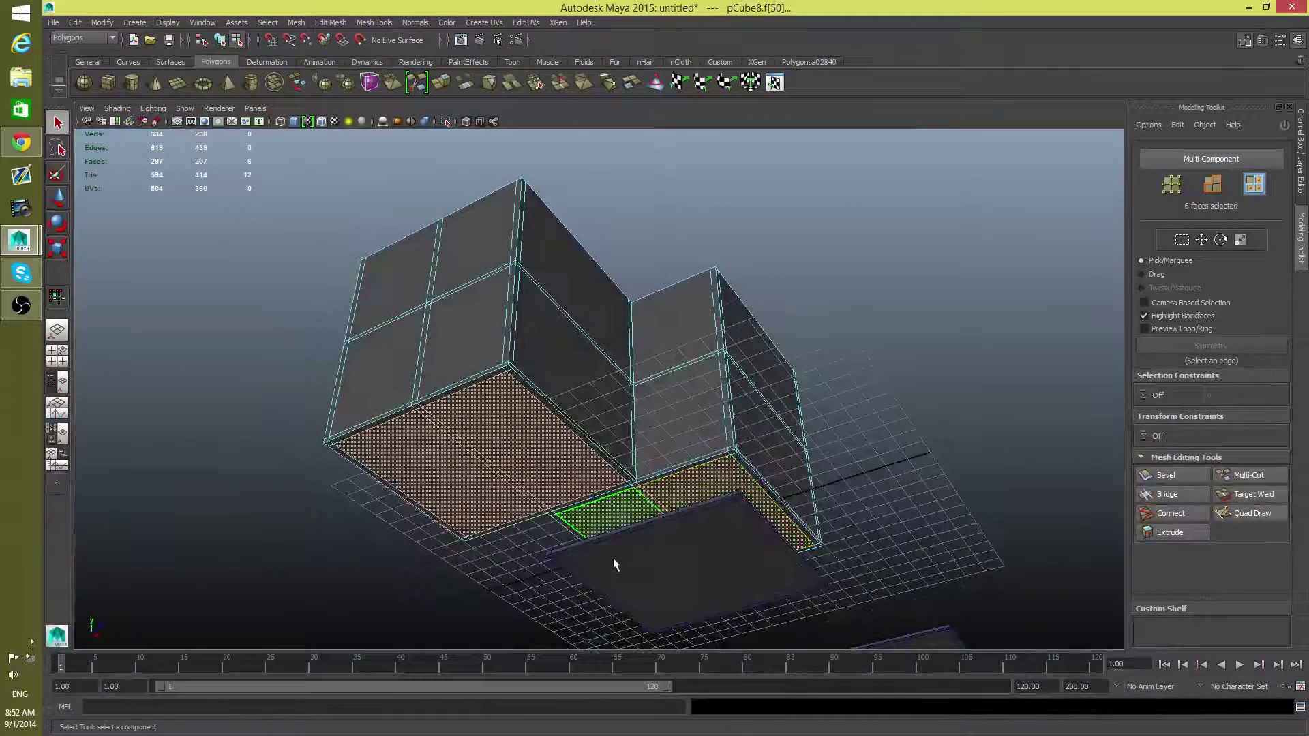
key(Delete)
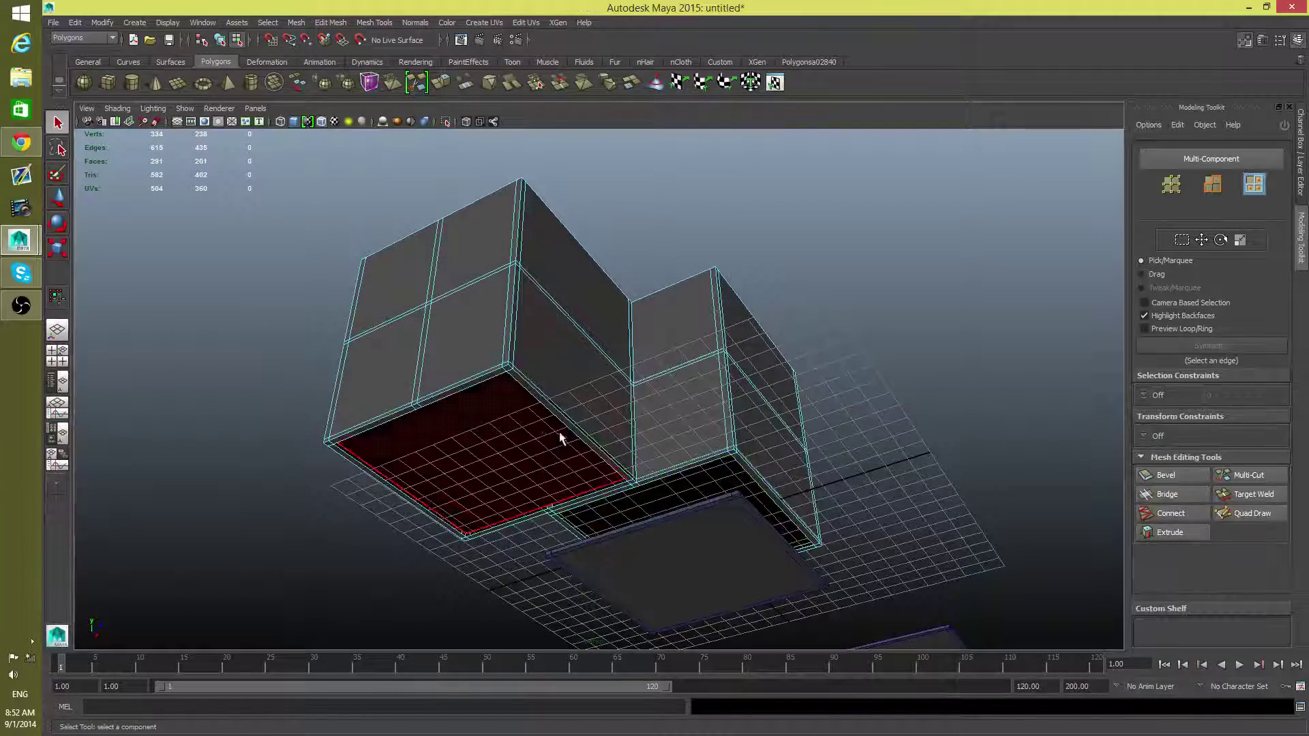
Delete the two narrow border faces separating the underside openings of the two connected boxes.
alt+drag(561, 438, 514, 380)
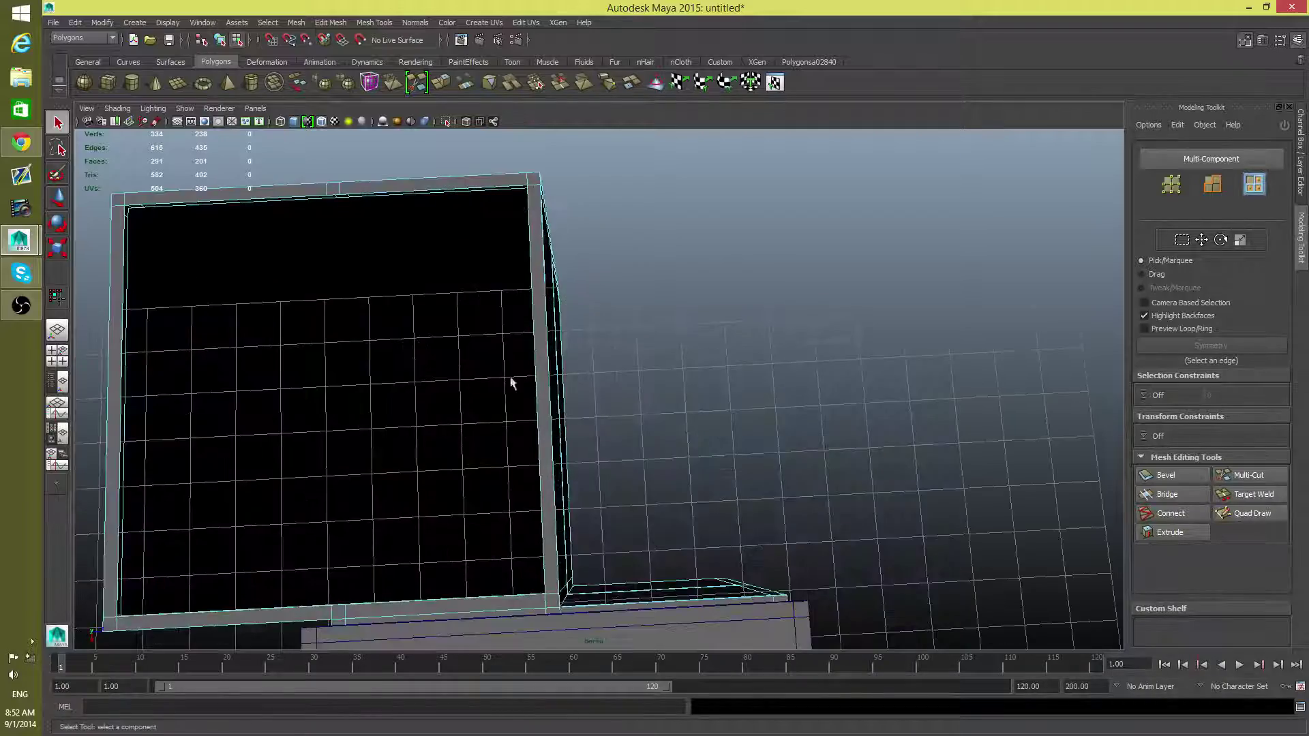
alt+right_drag(514, 380, 613, 375)
alt+drag(600, 392, 787, 374)
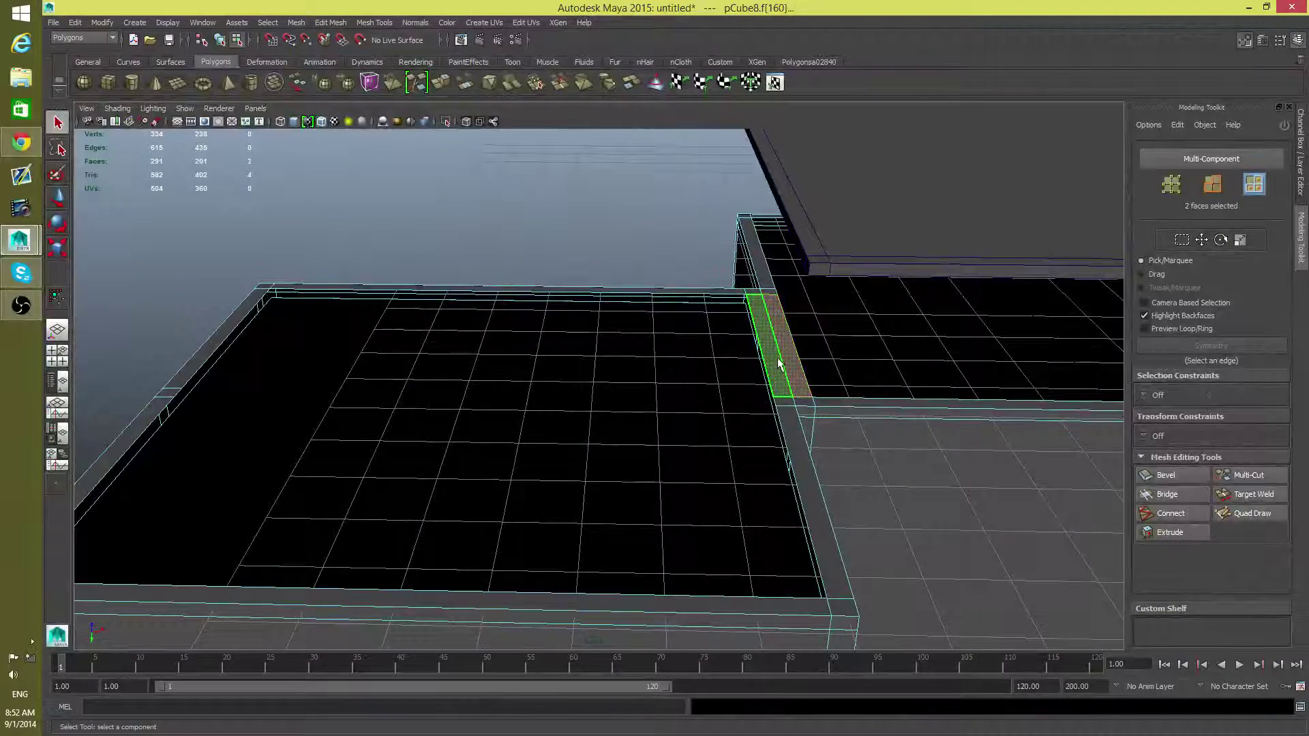
scroll(779, 366, down, 2)
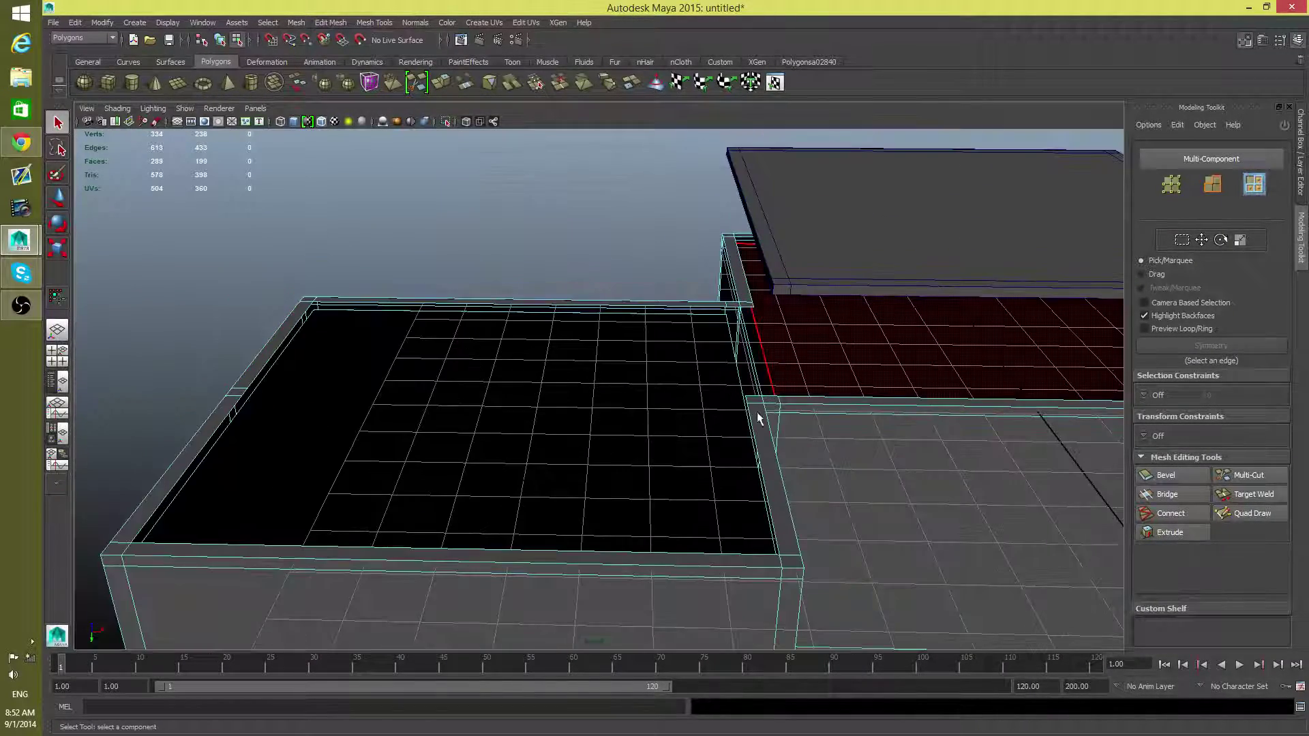
Examine the inner walls around the passage between the boxes and turn on X-ray shading.
alt+drag(763, 436, 437, 337)
alt+right_drag(437, 337, 831, 412)
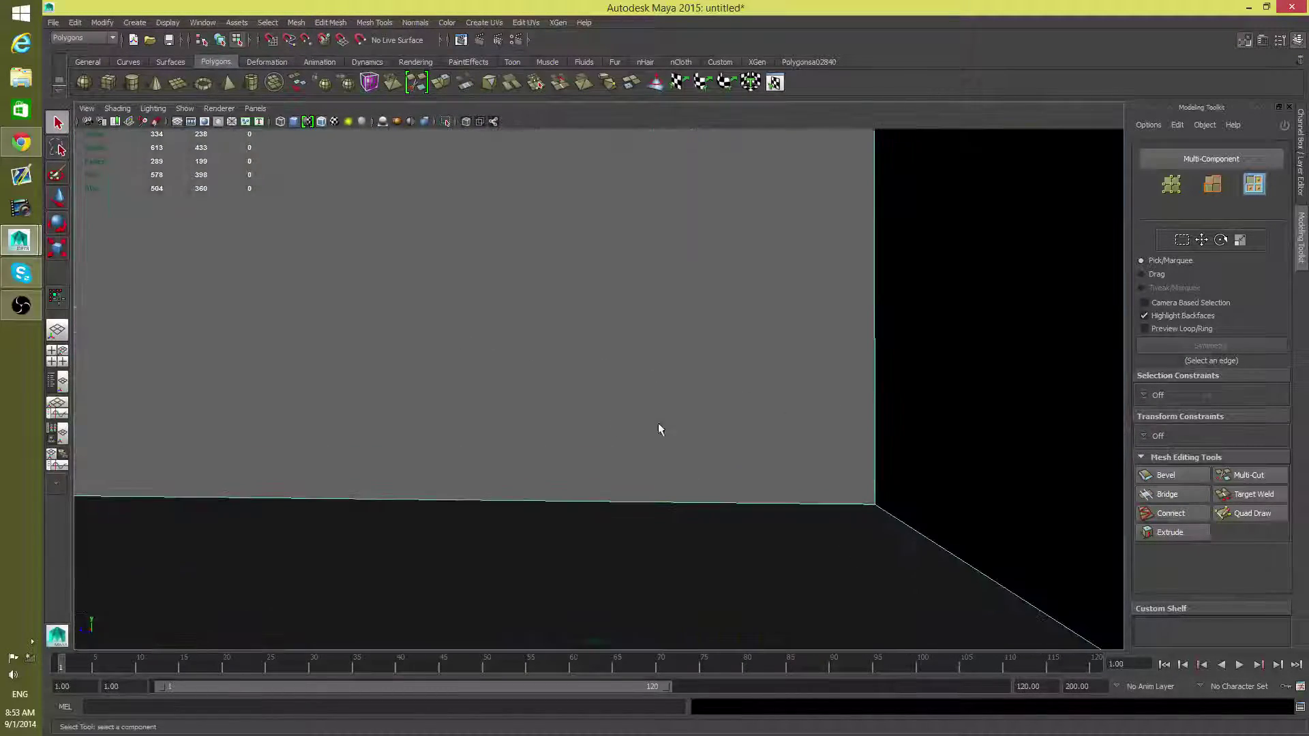
alt+right_drag(660, 430, 341, 485)
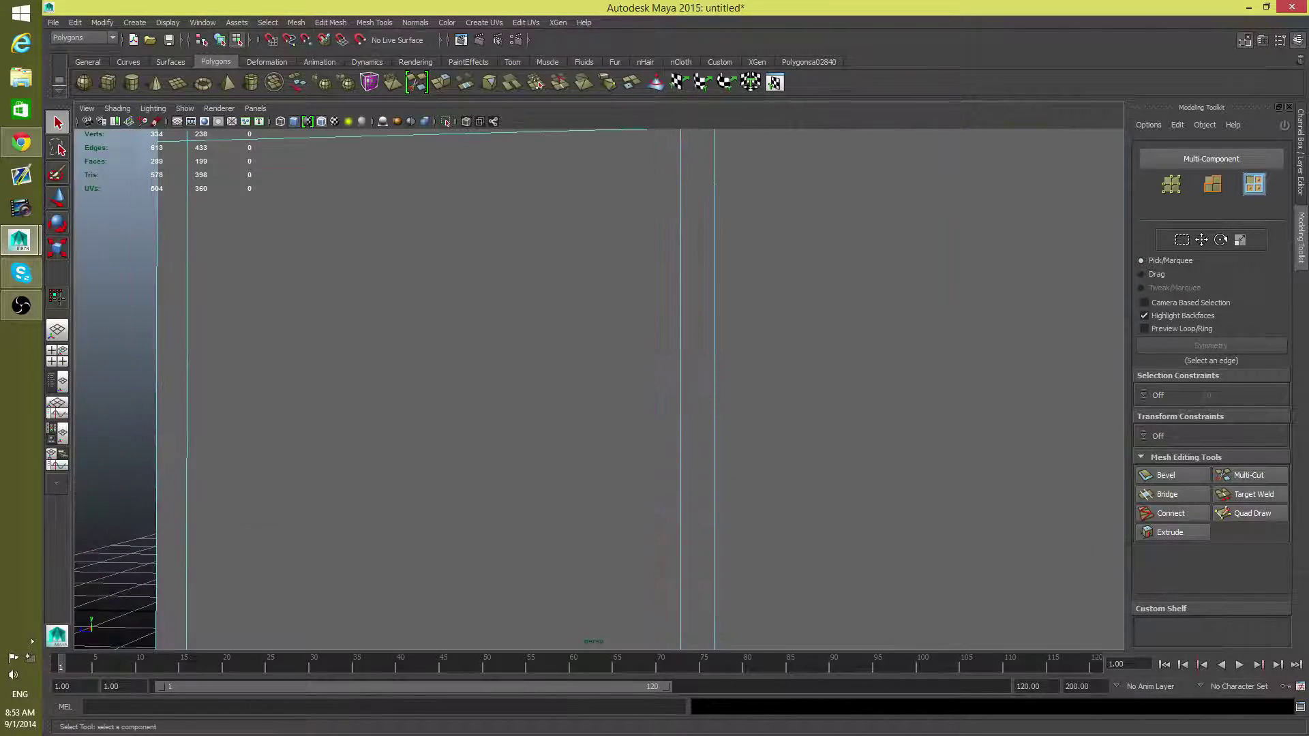
alt+middle_drag(639, 465, 581, 505)
alt+drag(581, 505, 598, 546)
click(118, 109)
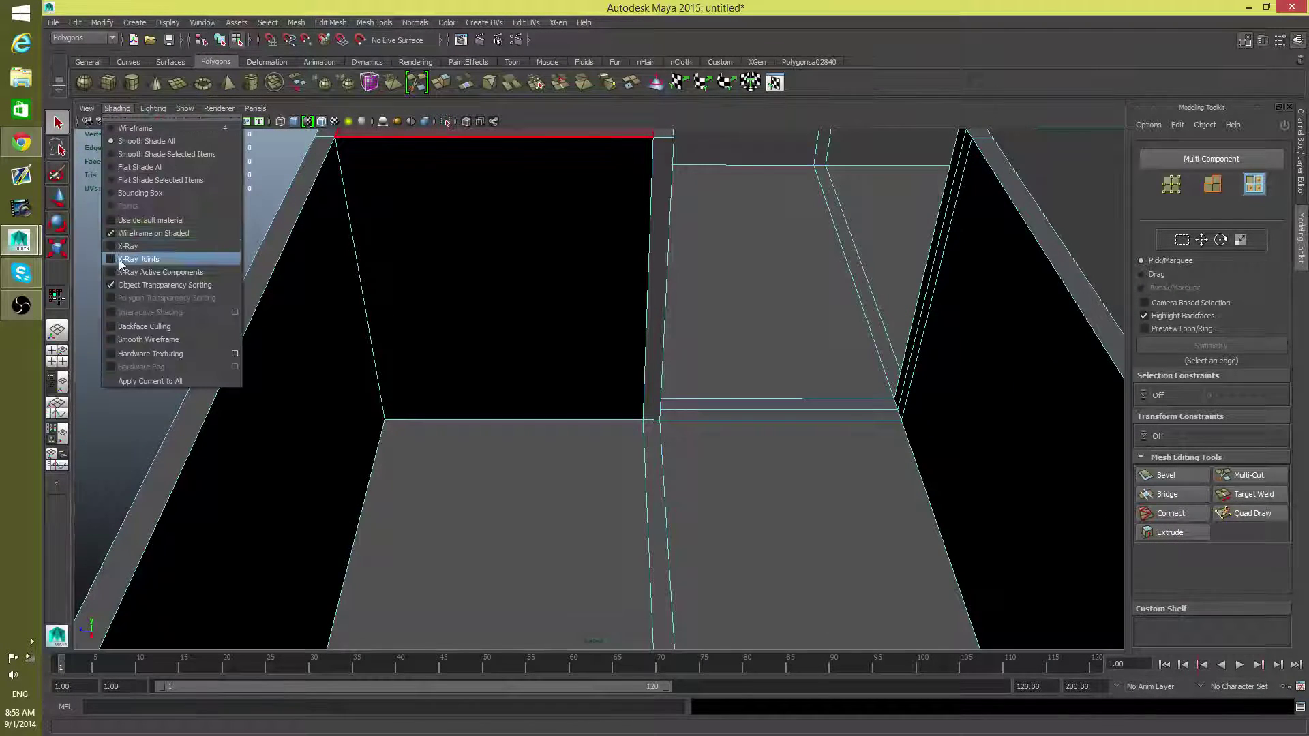
click(128, 246)
Select the large inner wall face beside the passage and examine how its lower edge meets the corner post.
mouse_move(689, 473)
alt+right_down()
mouse_move(727, 473)
mouse_move(736, 456)
mouse_move(760, 299)
mouse_move(693, 502)
mouse_move(704, 377)
mouse_move(587, 502)
mouse_move(881, 570)
alt+right_up()
alt+drag(882, 570, 795, 525)
alt+right_drag(794, 526, 794, 582)
alt+drag(788, 482, 637, 511)
right_drag(407, 411, 409, 544)
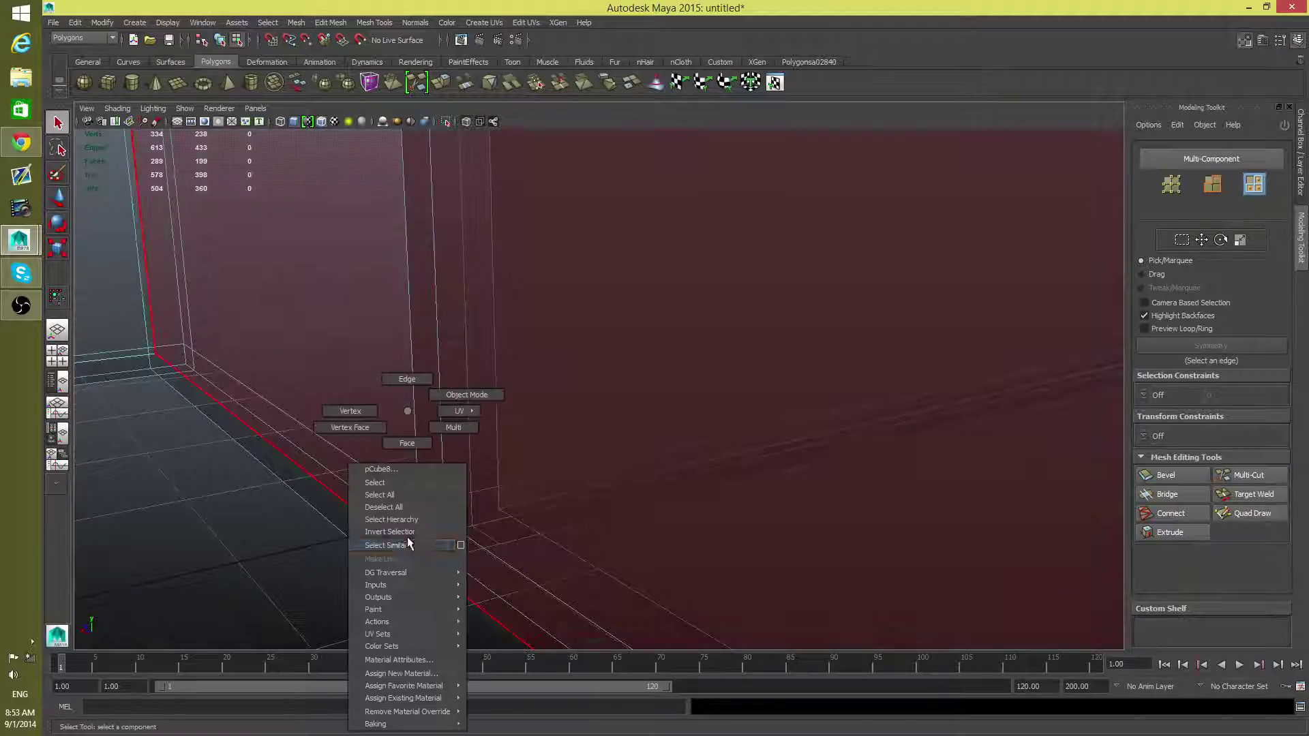
right_drag(416, 444, 416, 444)
click(400, 520)
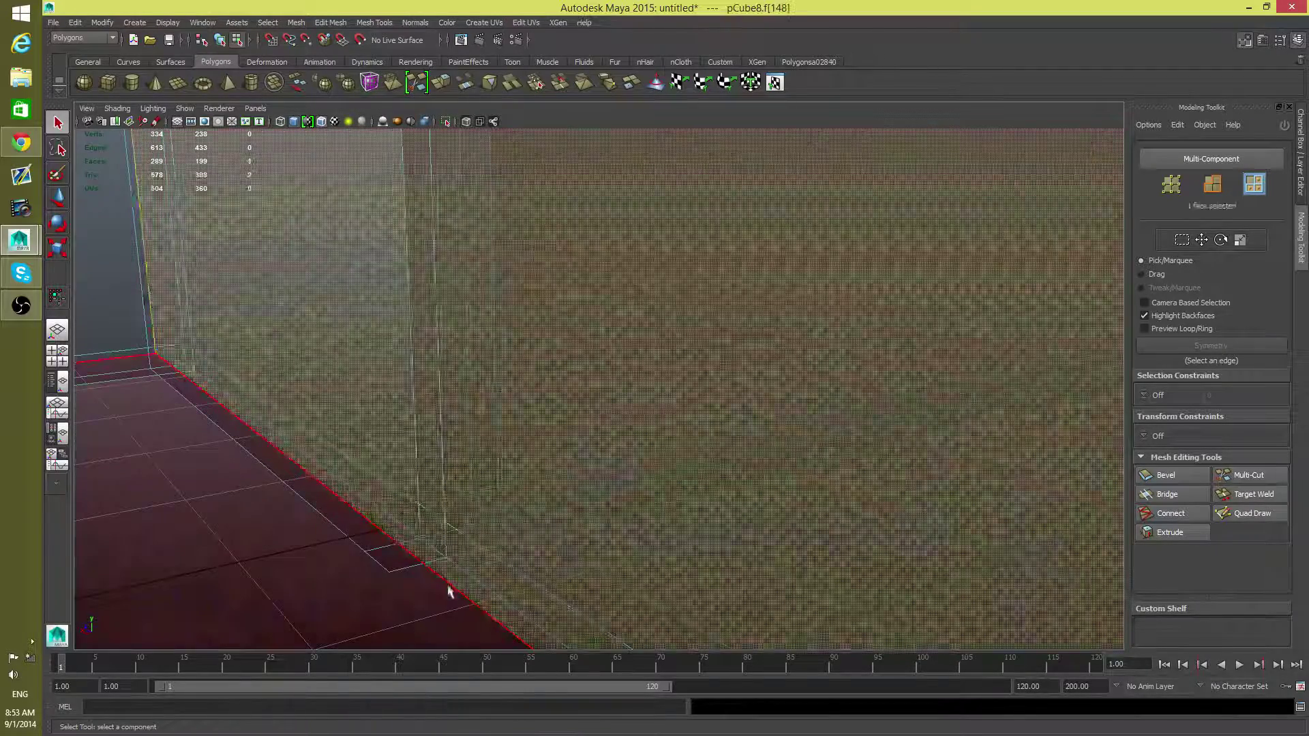
alt+drag(447, 594, 569, 605)
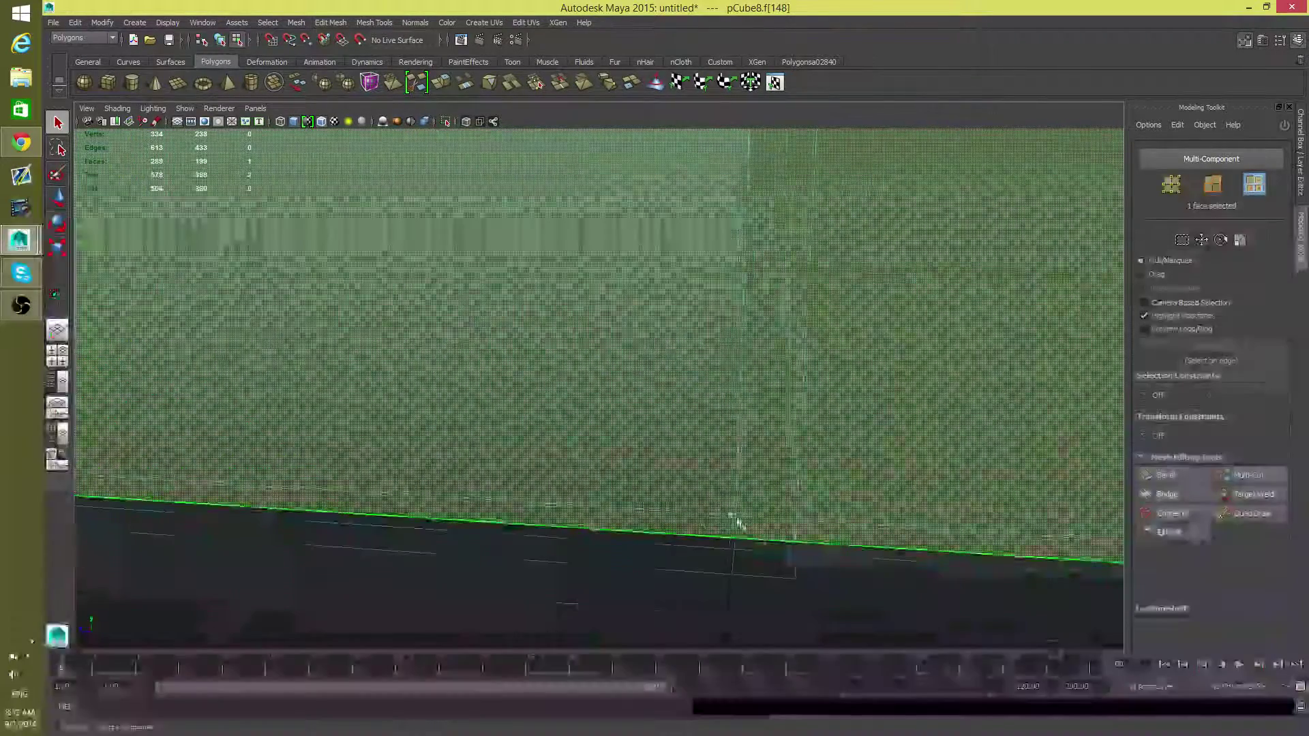
alt+drag(834, 514, 553, 428)
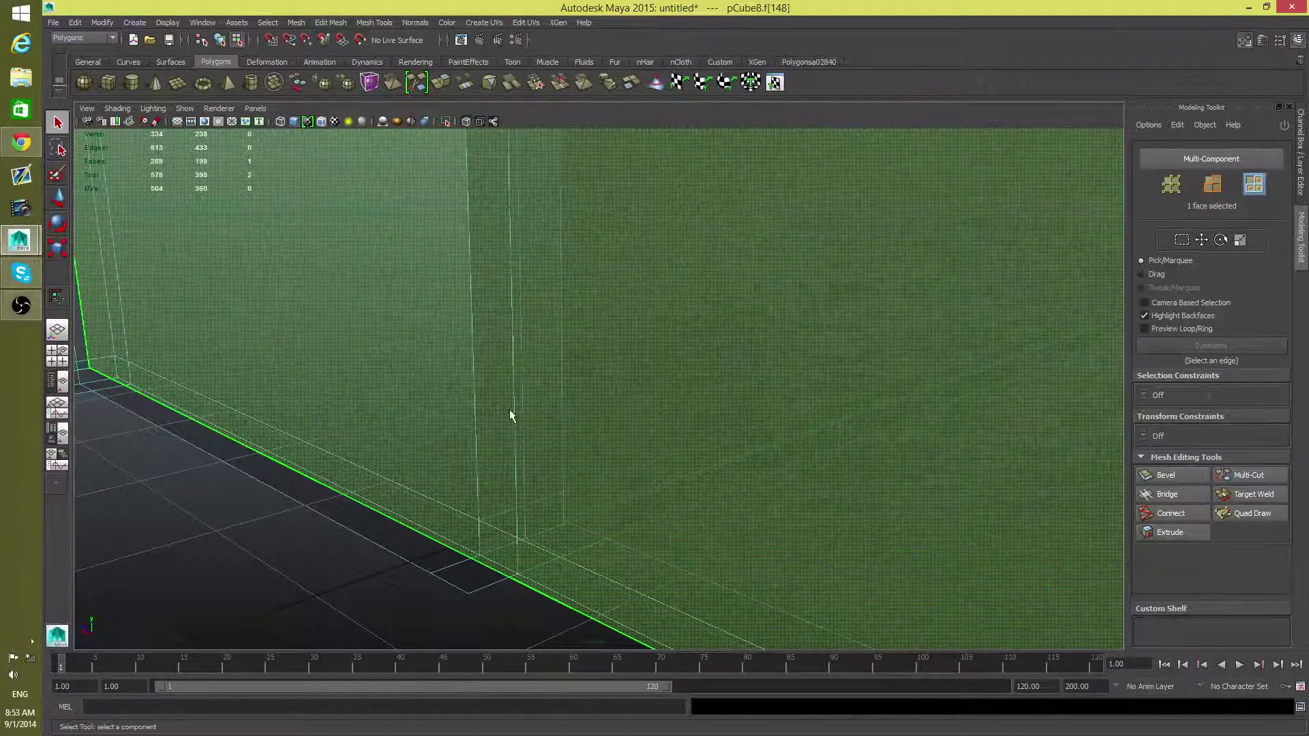
alt+drag(517, 436, 723, 497)
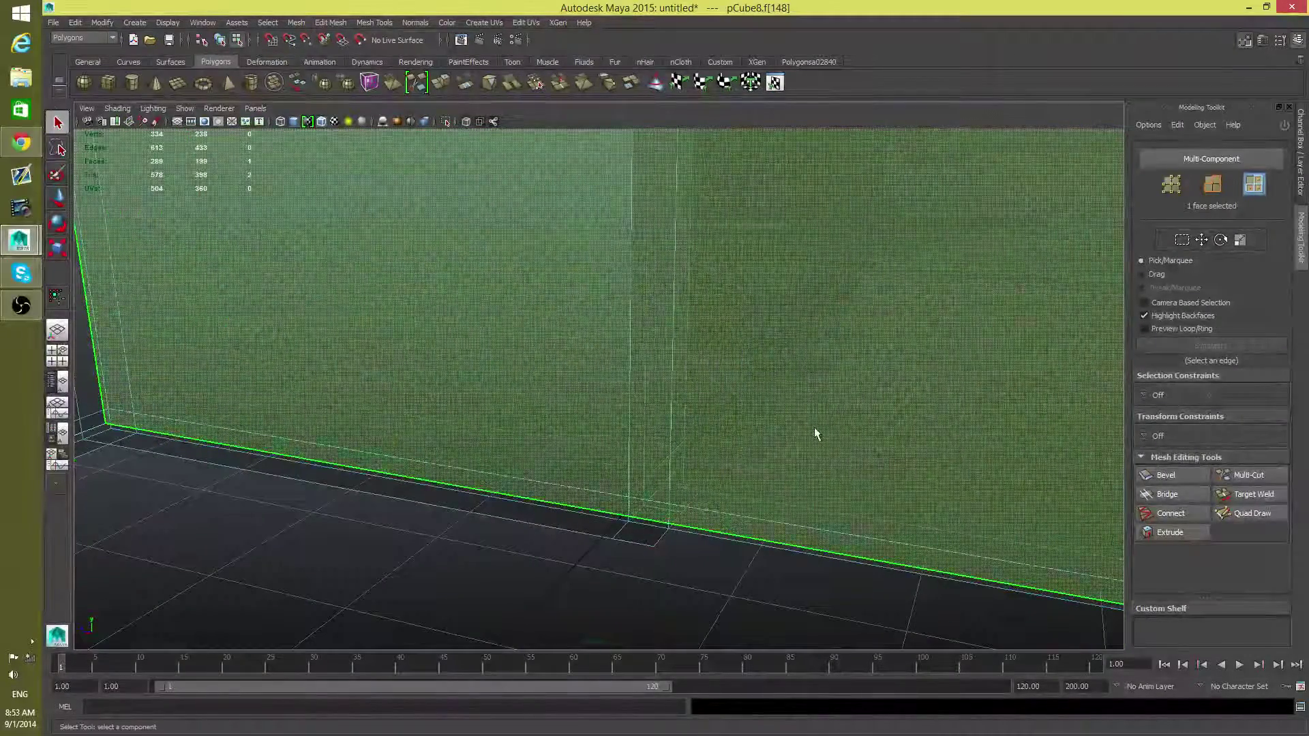
alt+drag(816, 435, 714, 557)
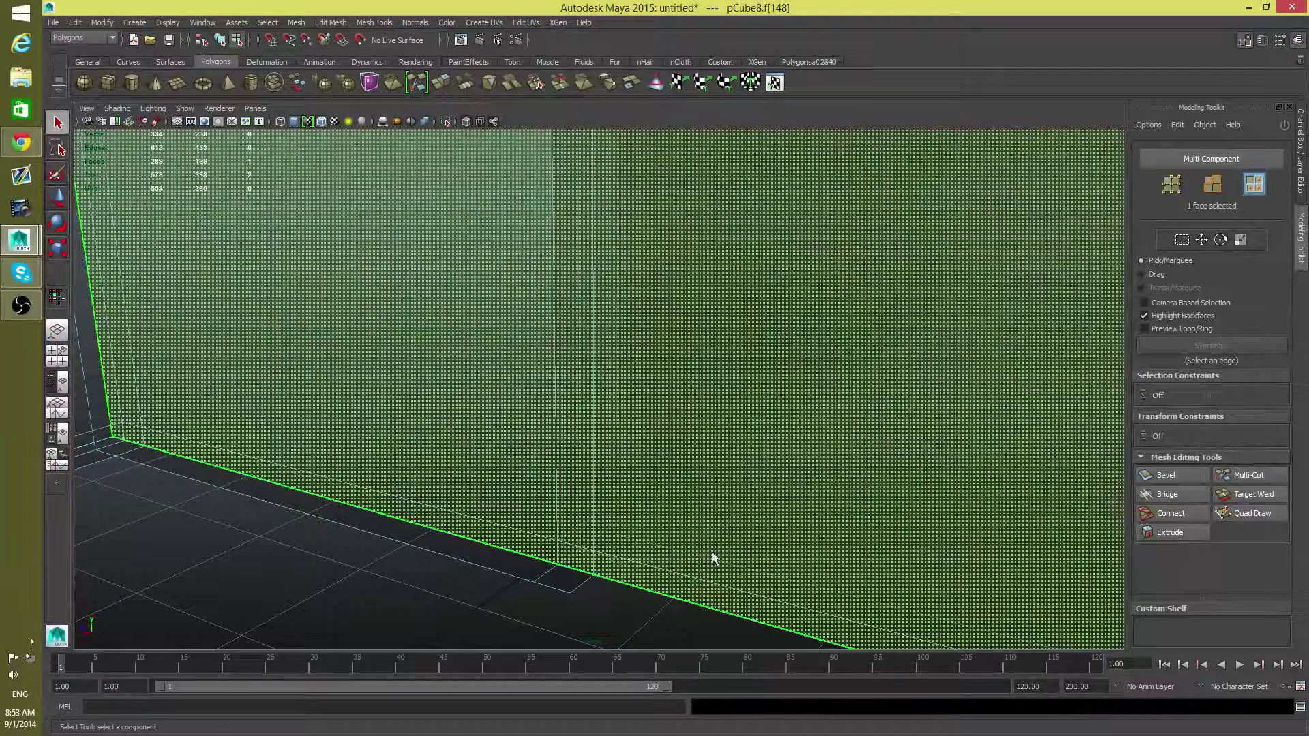
Insert an edge loop through the first box's inner wall and floor near the passage post and snap it to the post's edge.
key(F8)
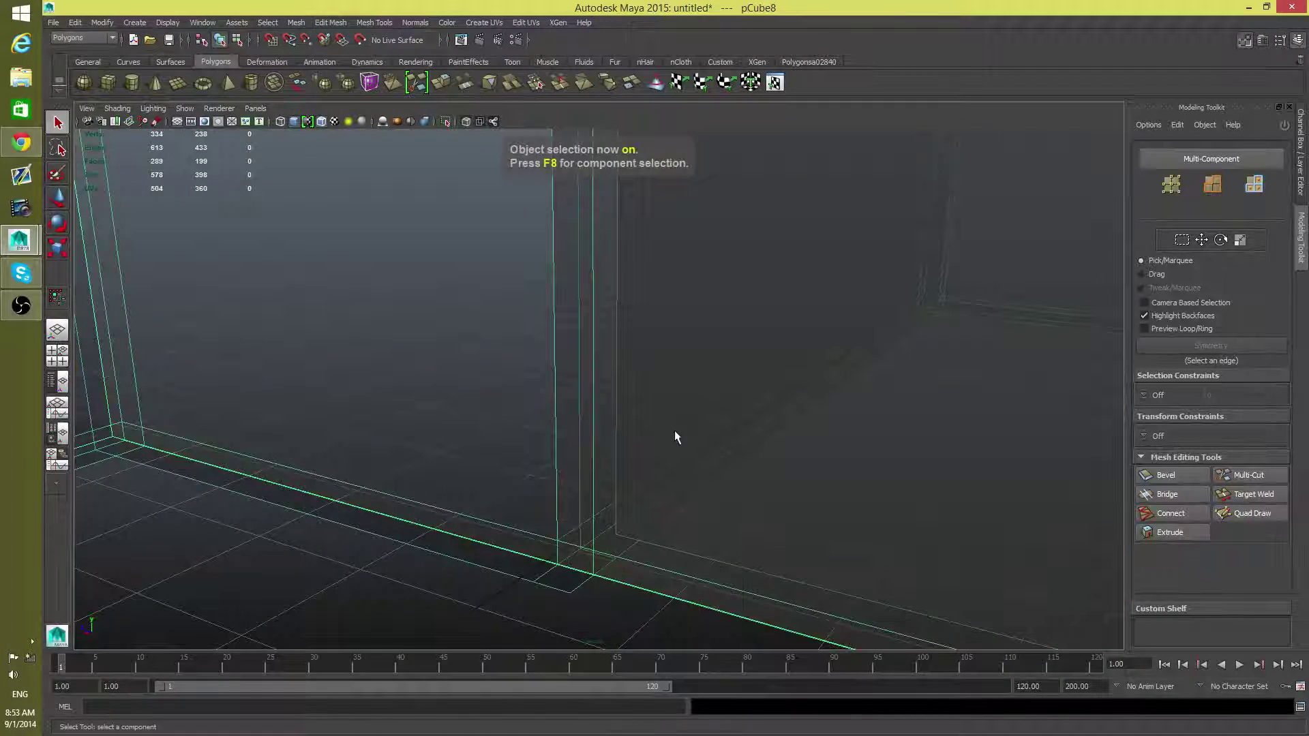
shift+right_drag(673, 431, 585, 417)
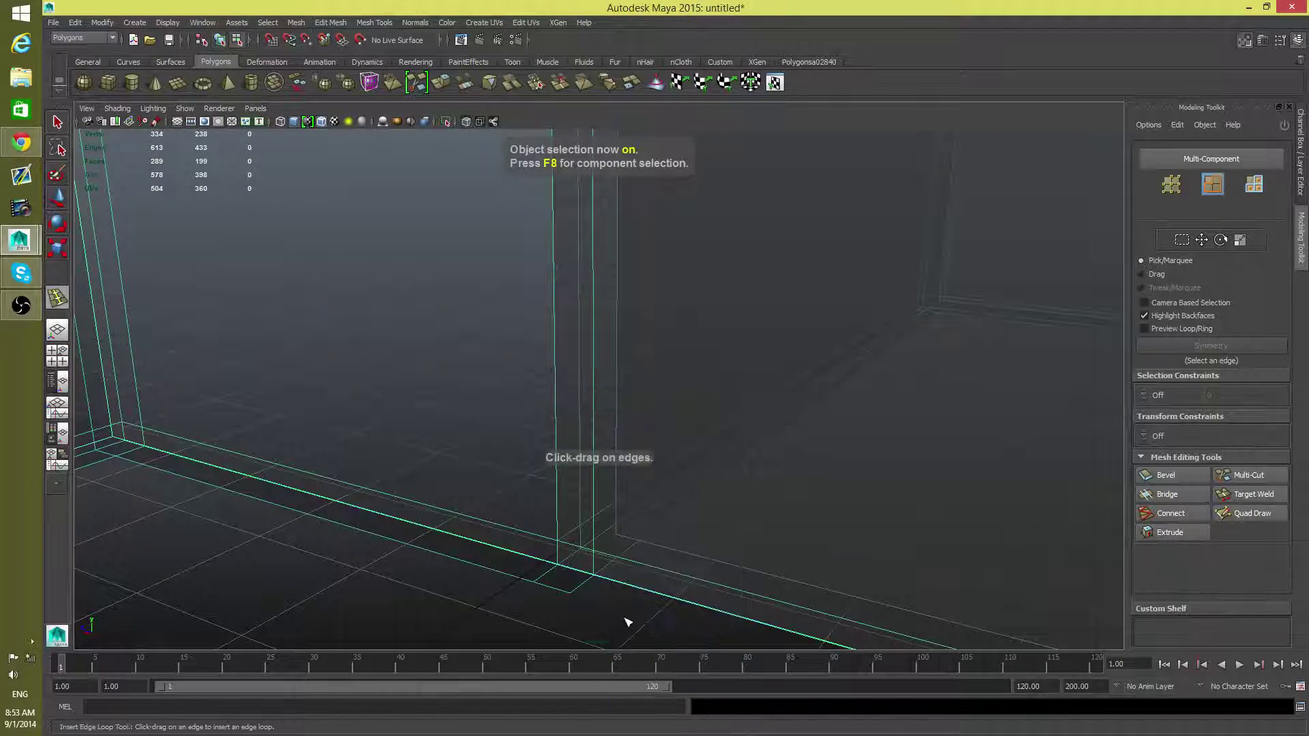
click(610, 582)
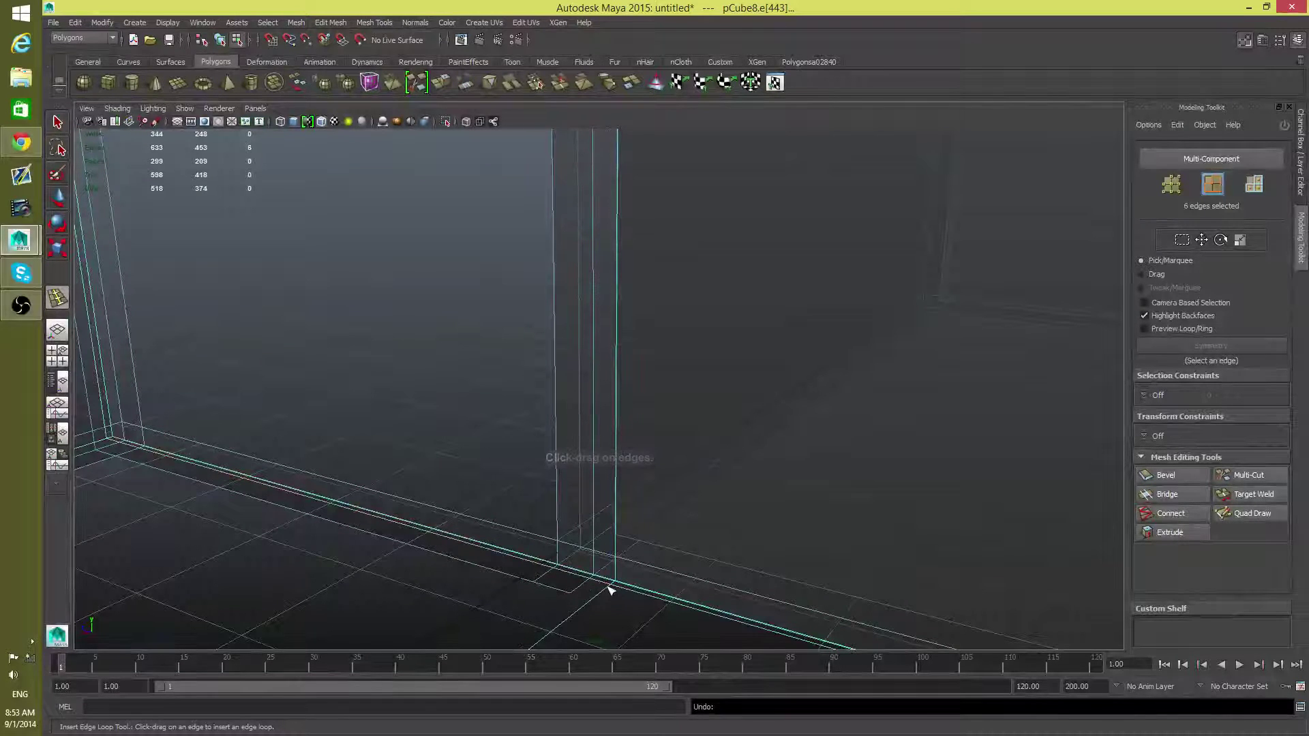
key(ctrl+z)
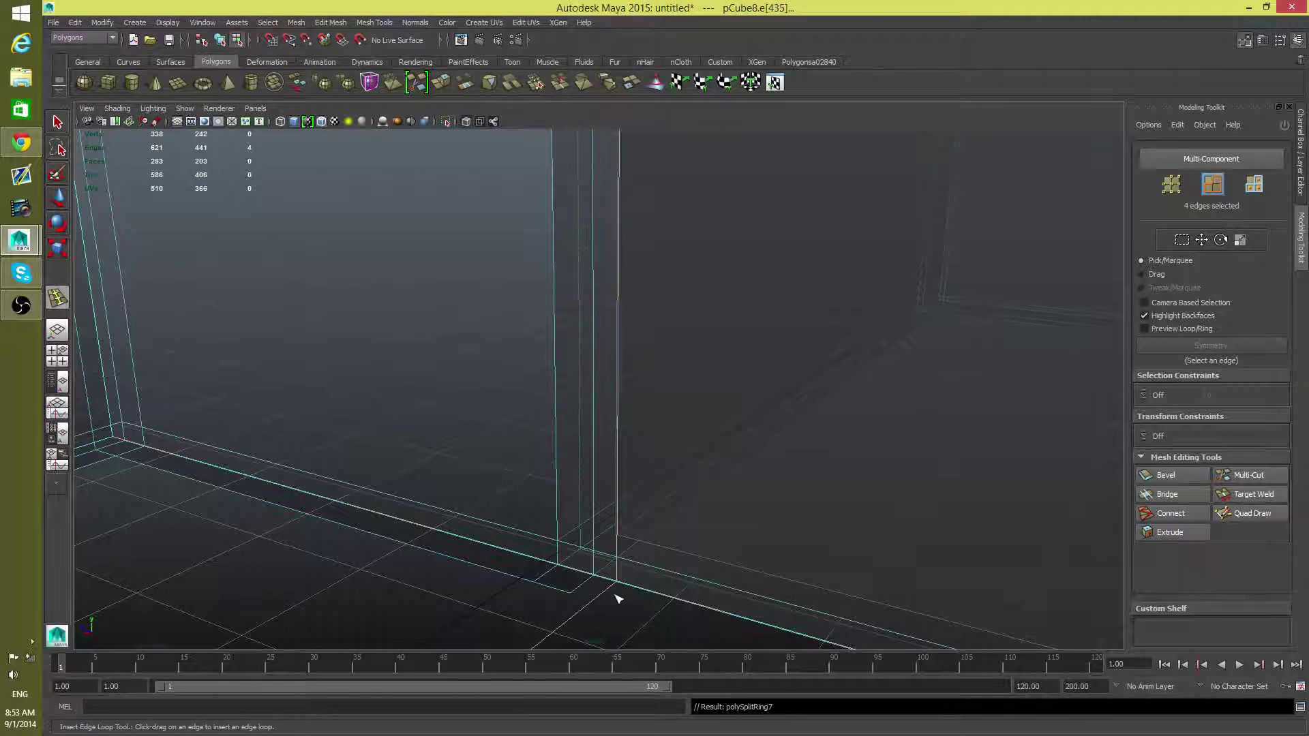
alt+drag(618, 599, 612, 603)
alt+middle_drag(607, 599, 757, 462)
alt+right_drag(757, 462, 572, 510)
alt+drag(572, 511, 634, 549)
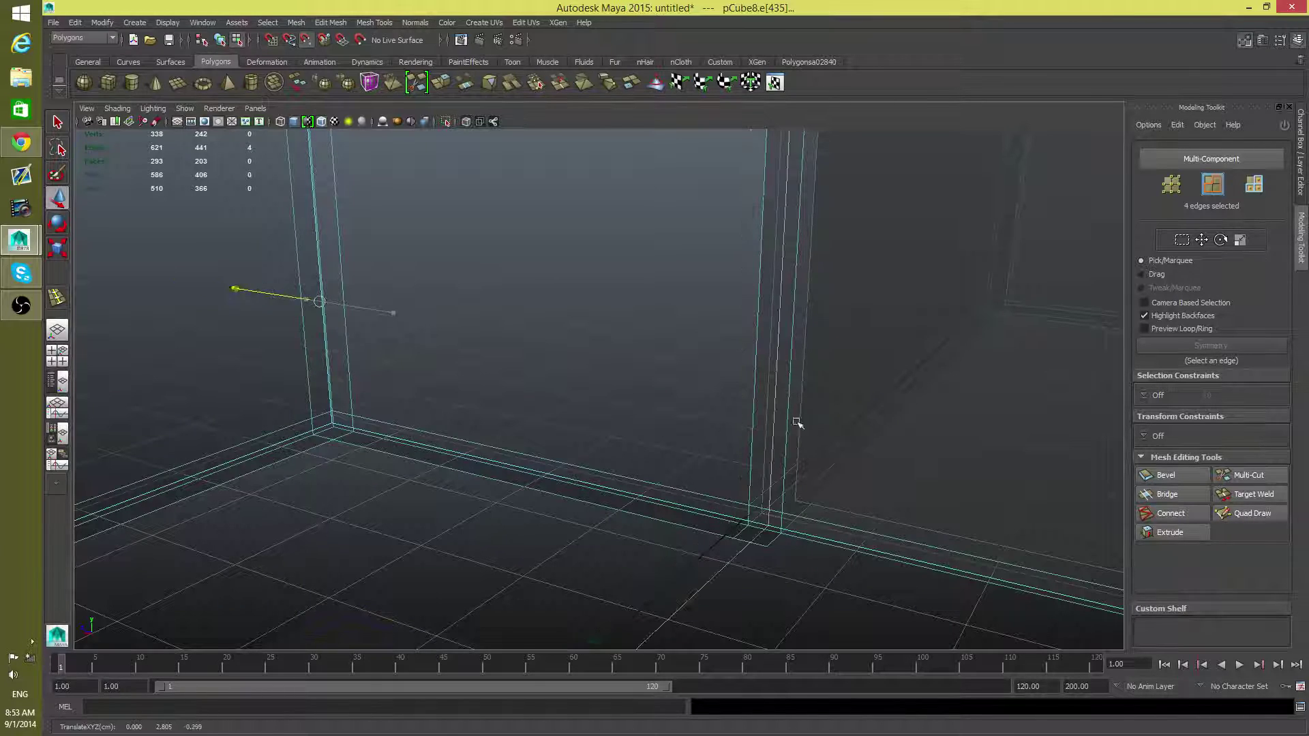
alt+drag(840, 463, 870, 473)
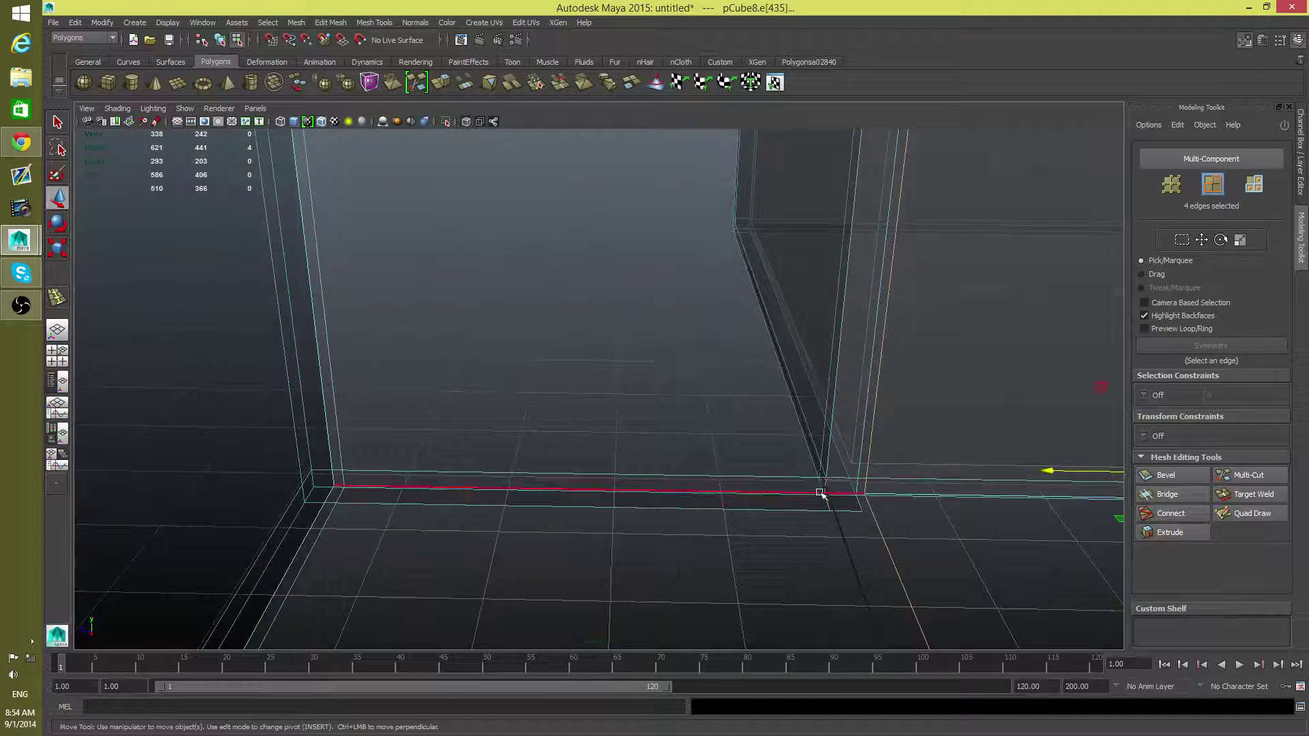
Insert another edge loop across the first box's wall and floor and snap it to the opposite edge of the post.
key(F8)
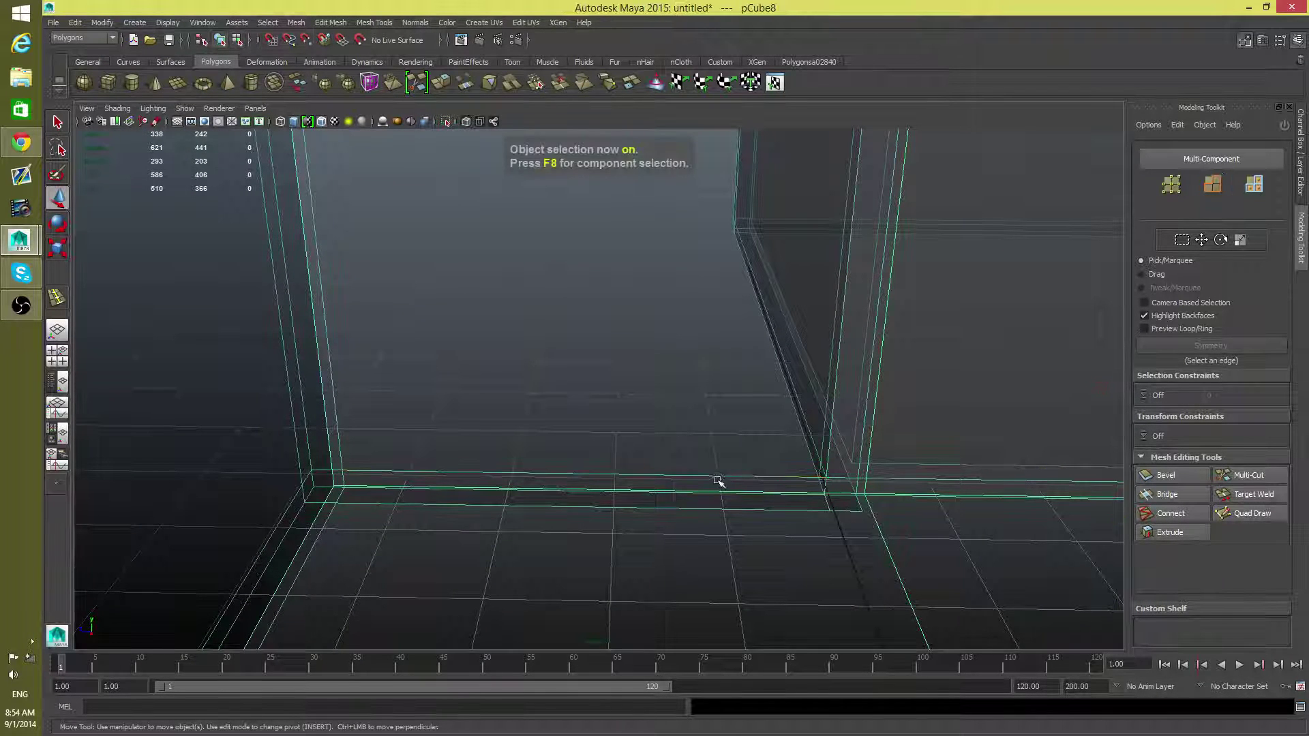
shift+right_click(719, 482)
click(659, 429)
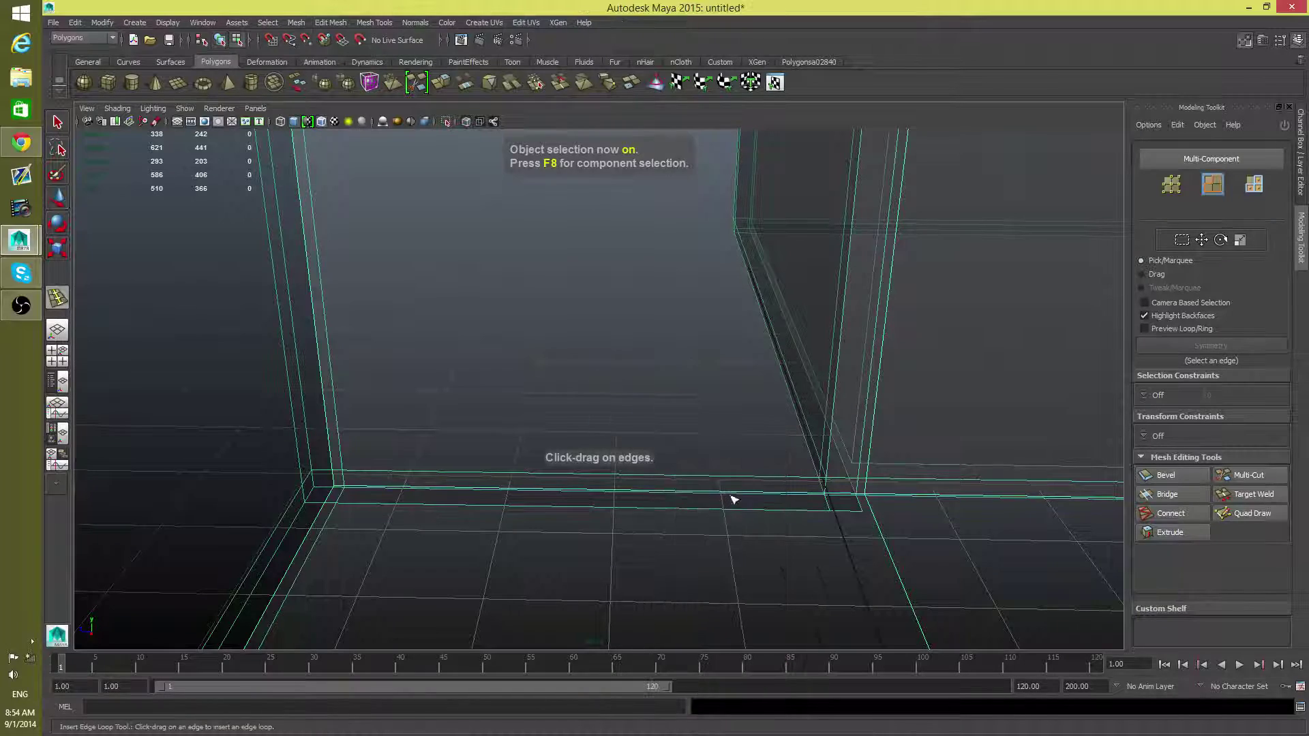
alt+drag(787, 489, 916, 479)
mouse_move(458, 300)
alt+mouse_down()
mouse_move(675, 436)
mouse_move(471, 291)
mouse_move(501, 266)
alt+mouse_up()
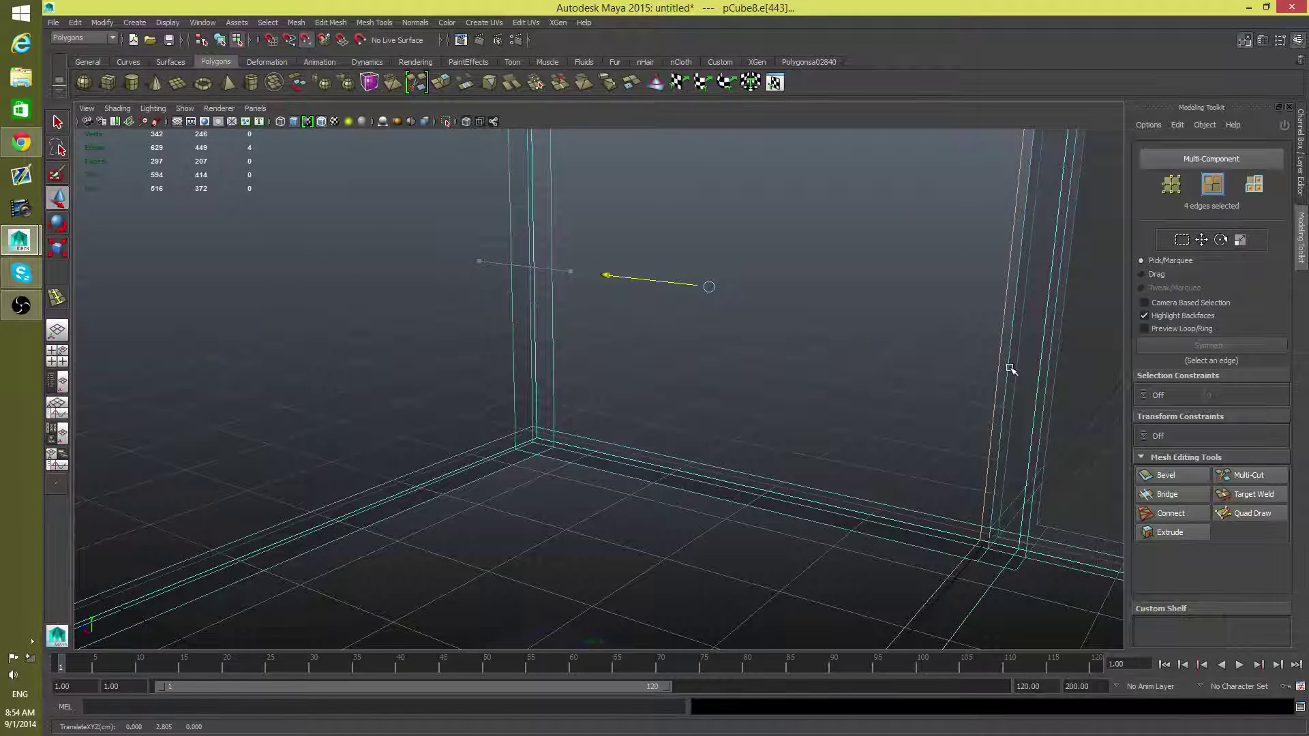
Insert an edge loop around the adjoining box beside the passage post and snap it to the post's edge.
alt+drag(982, 455, 875, 498)
alt+middle_drag(896, 424, 617, 549)
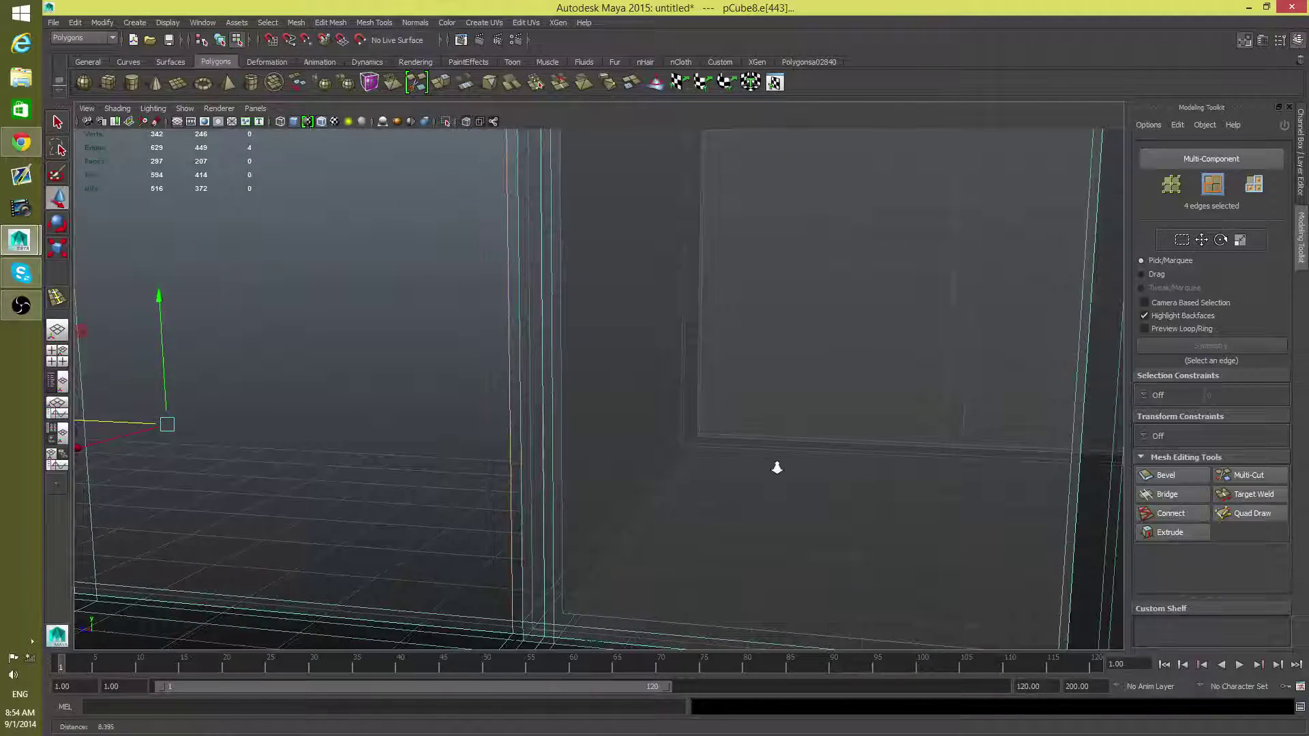
alt+drag(787, 358, 836, 518)
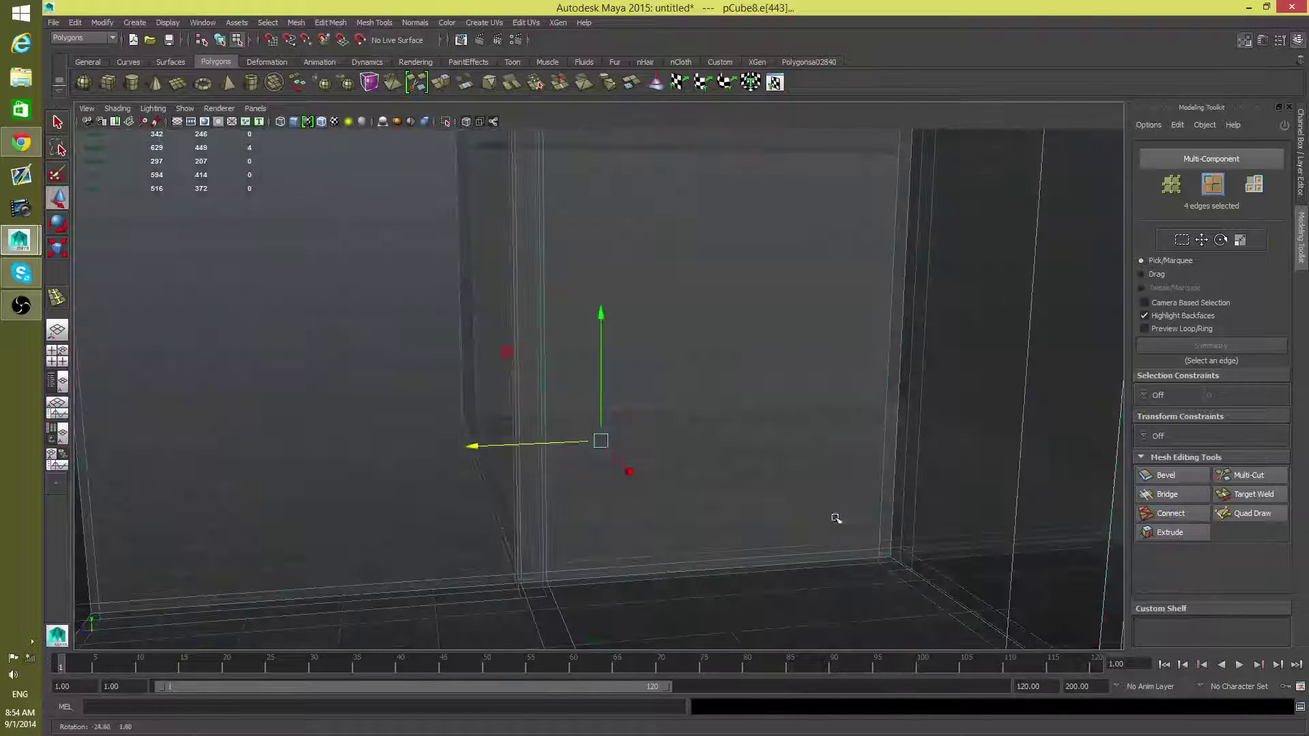
alt+middle_drag(260, 419, 470, 447)
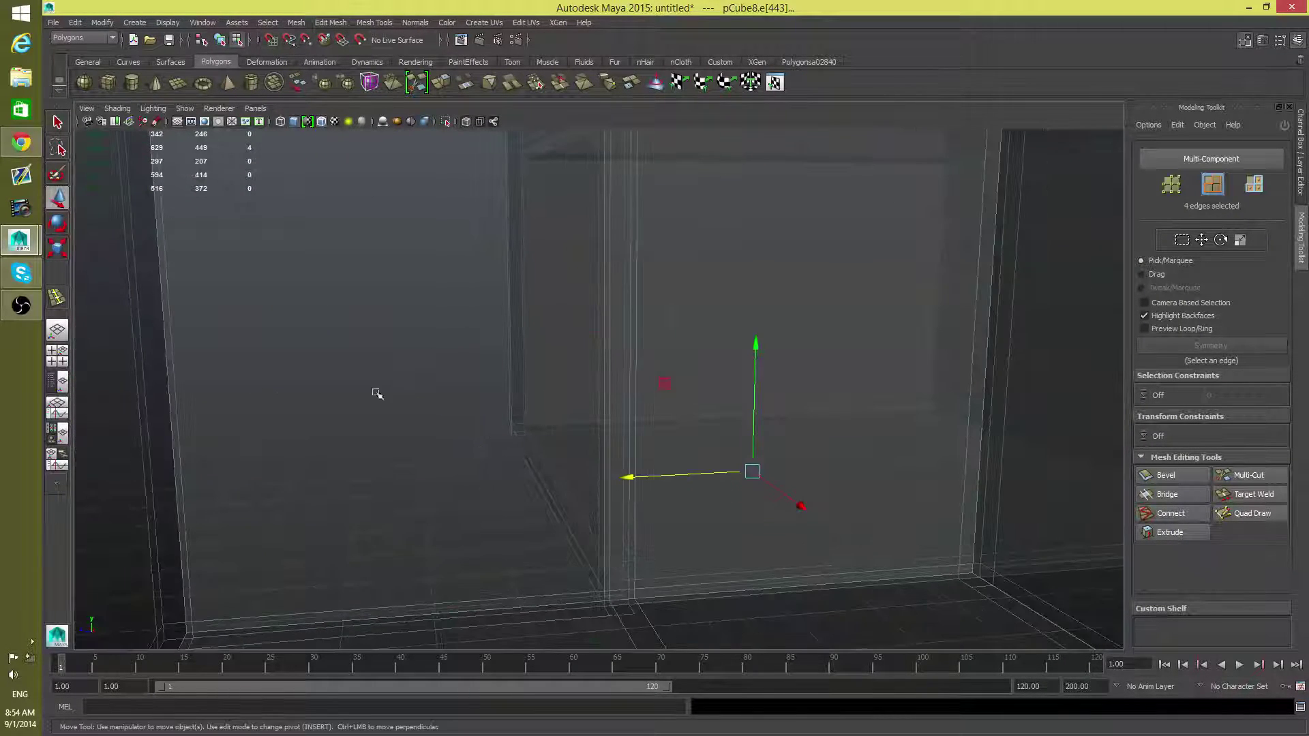
alt+drag(716, 463, 479, 523)
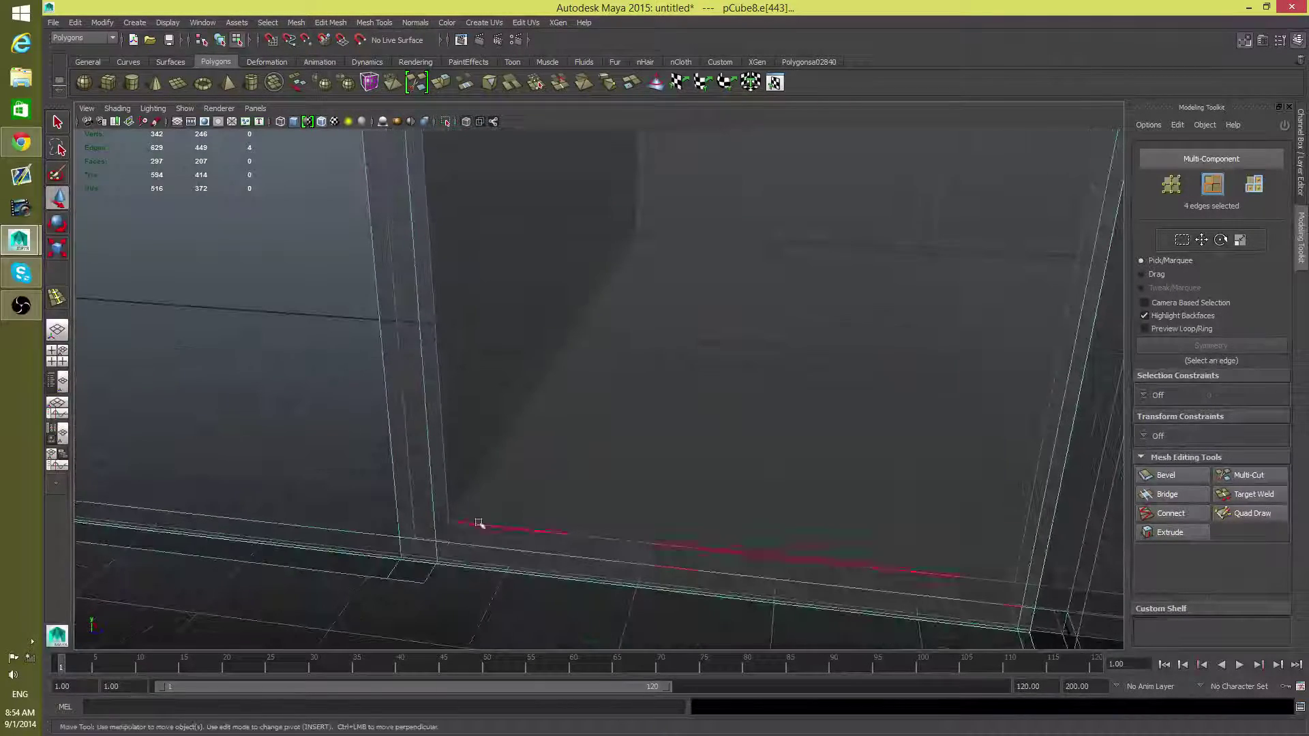
key(F8)
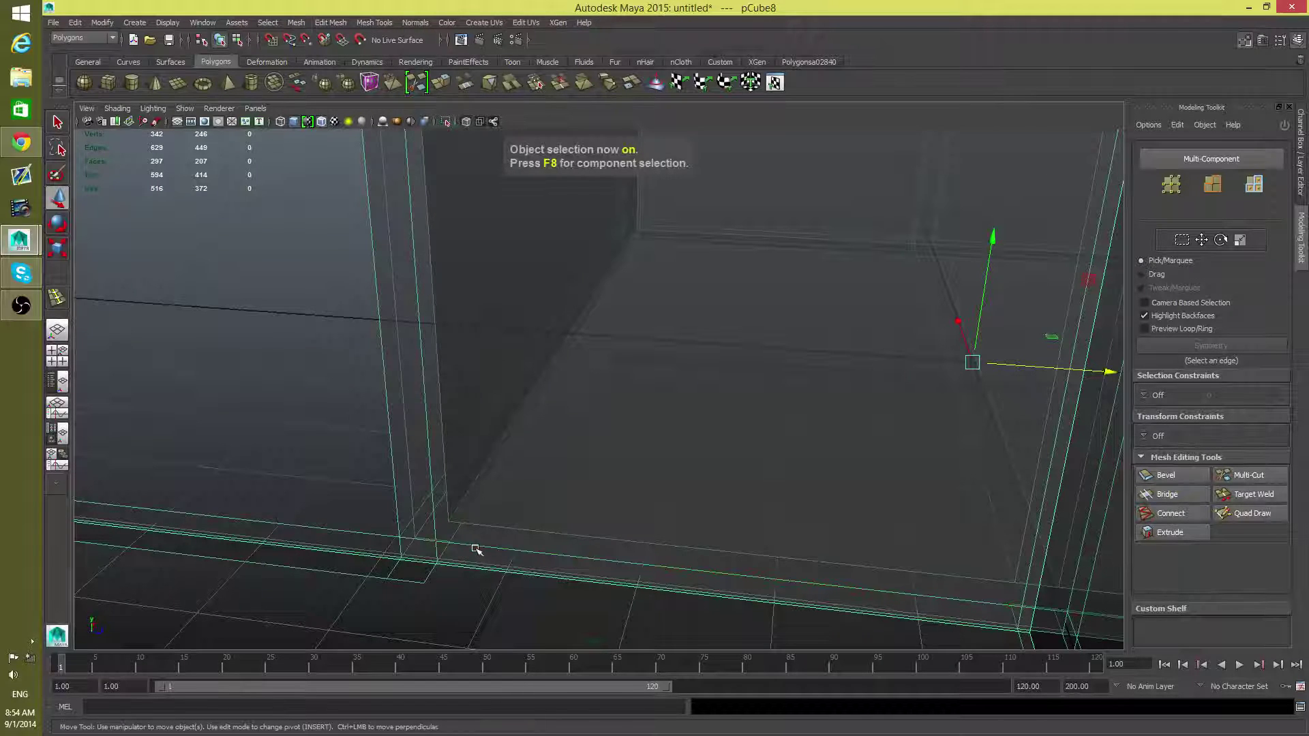
shift+right_drag(475, 549, 458, 506)
shift+right_drag(431, 421, 432, 421)
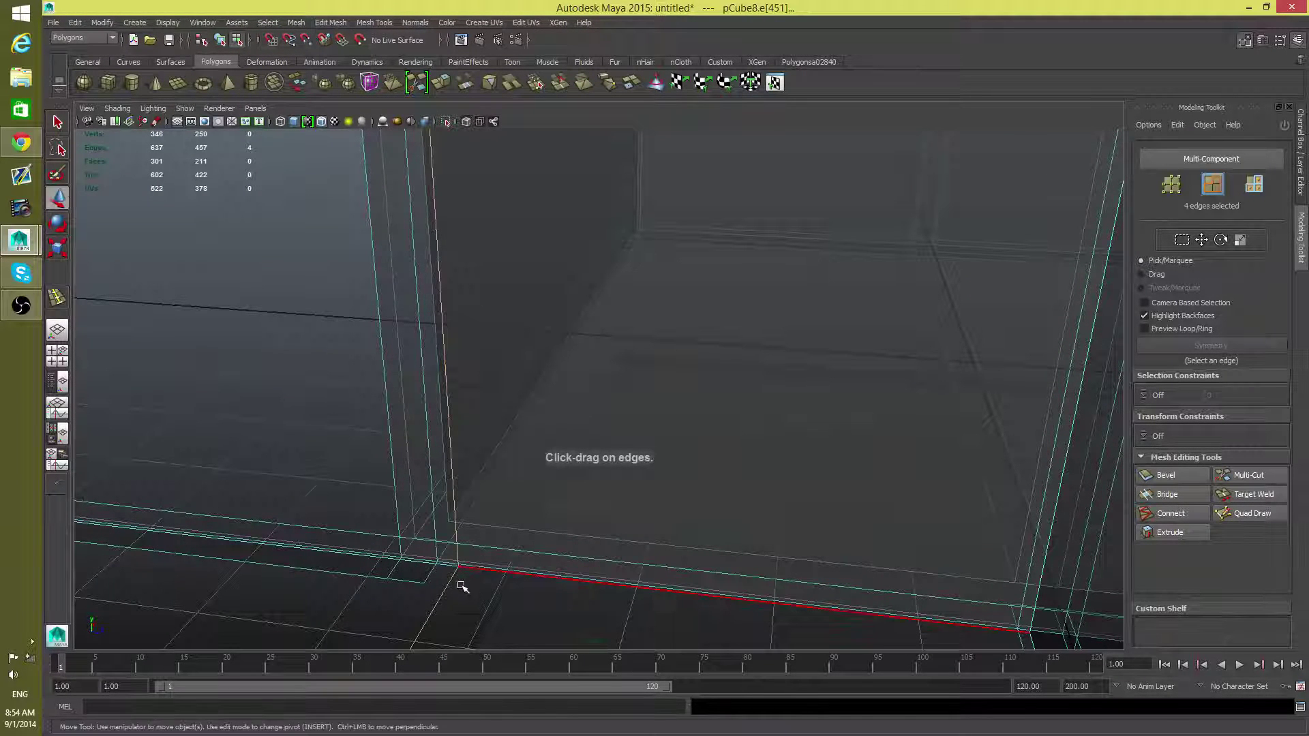
key(w)
alt+drag(459, 585, 545, 511)
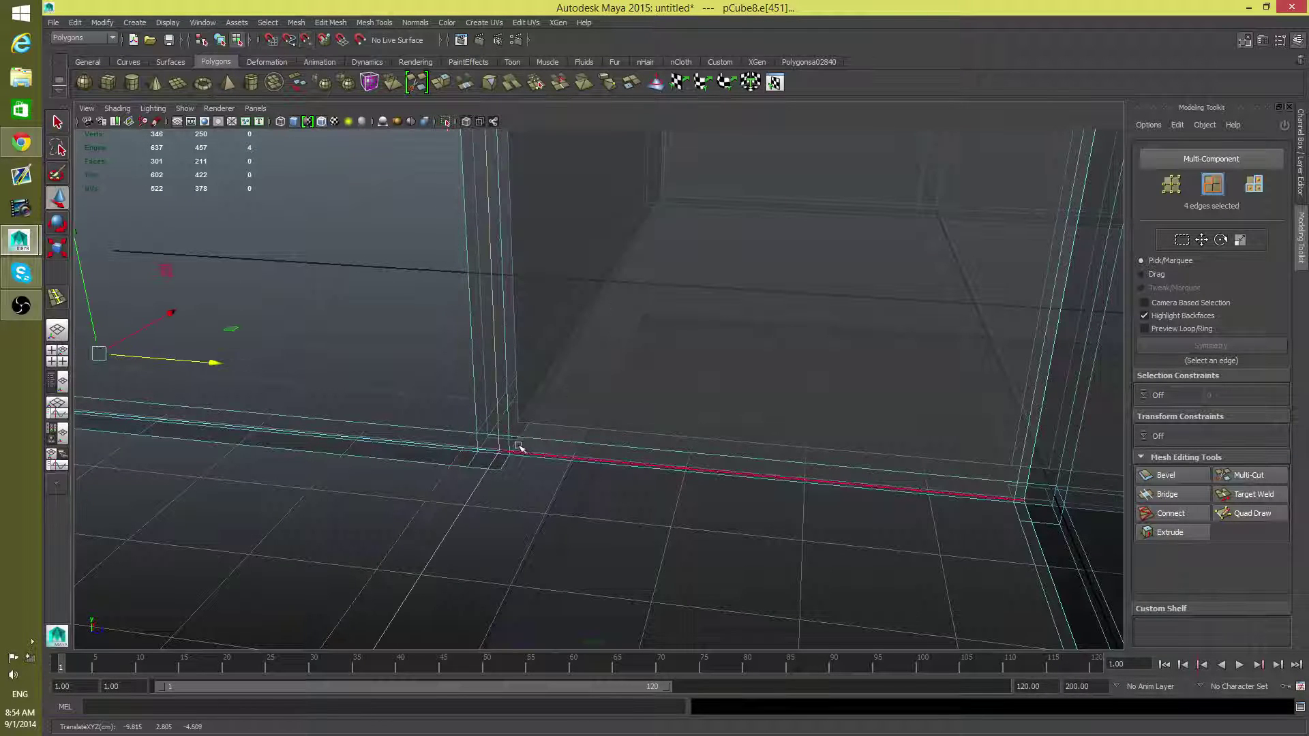
alt+drag(503, 330, 502, 374)
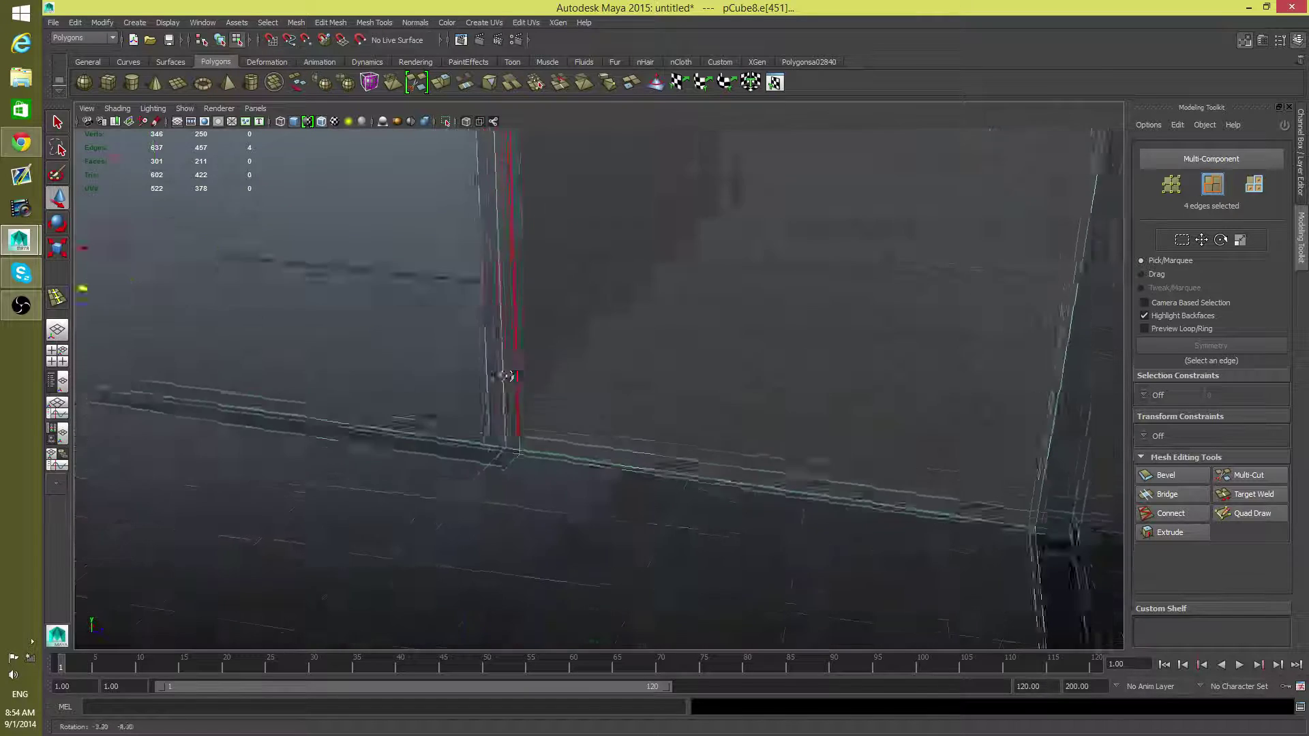
key(w)
Insert a second edge loop around the adjoining box and move it along the wall to the post's other edge.
key(F8)
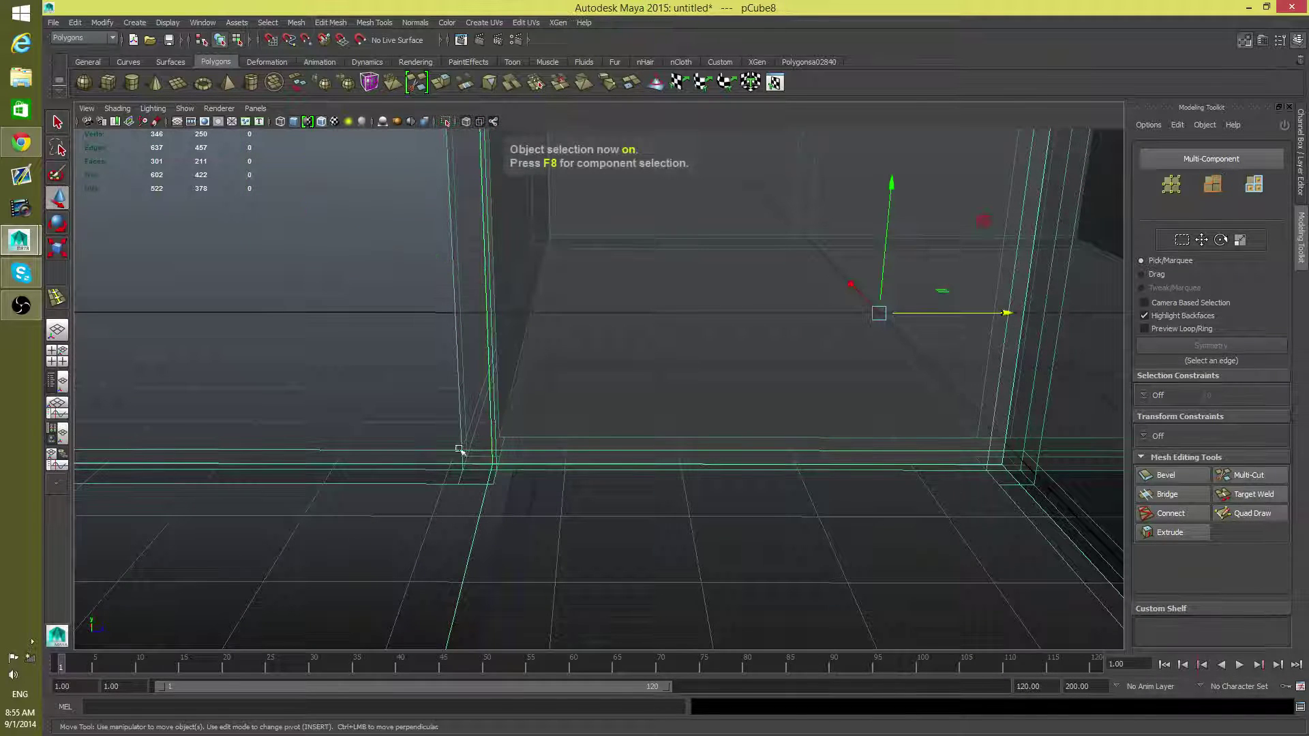
shift+right_click(393, 453)
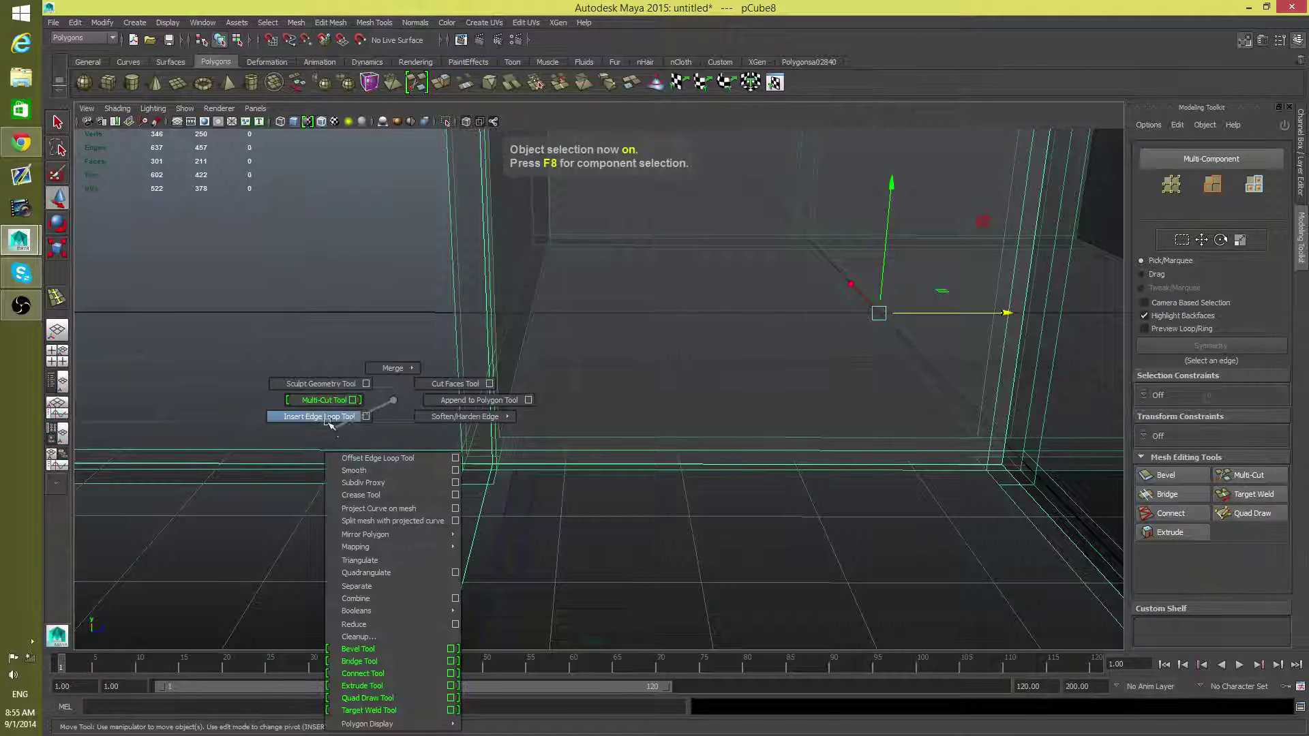
click(326, 418)
click(413, 469)
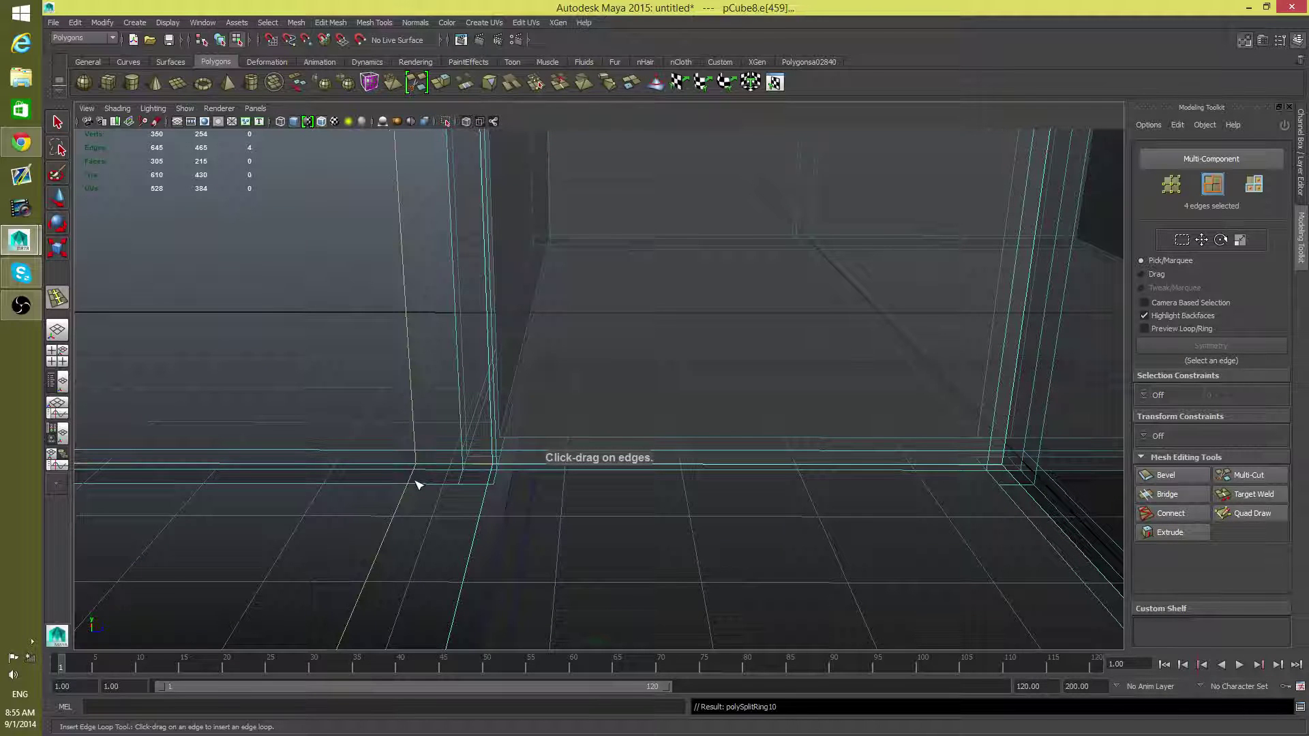
key(w)
alt+drag(411, 482, 393, 383)
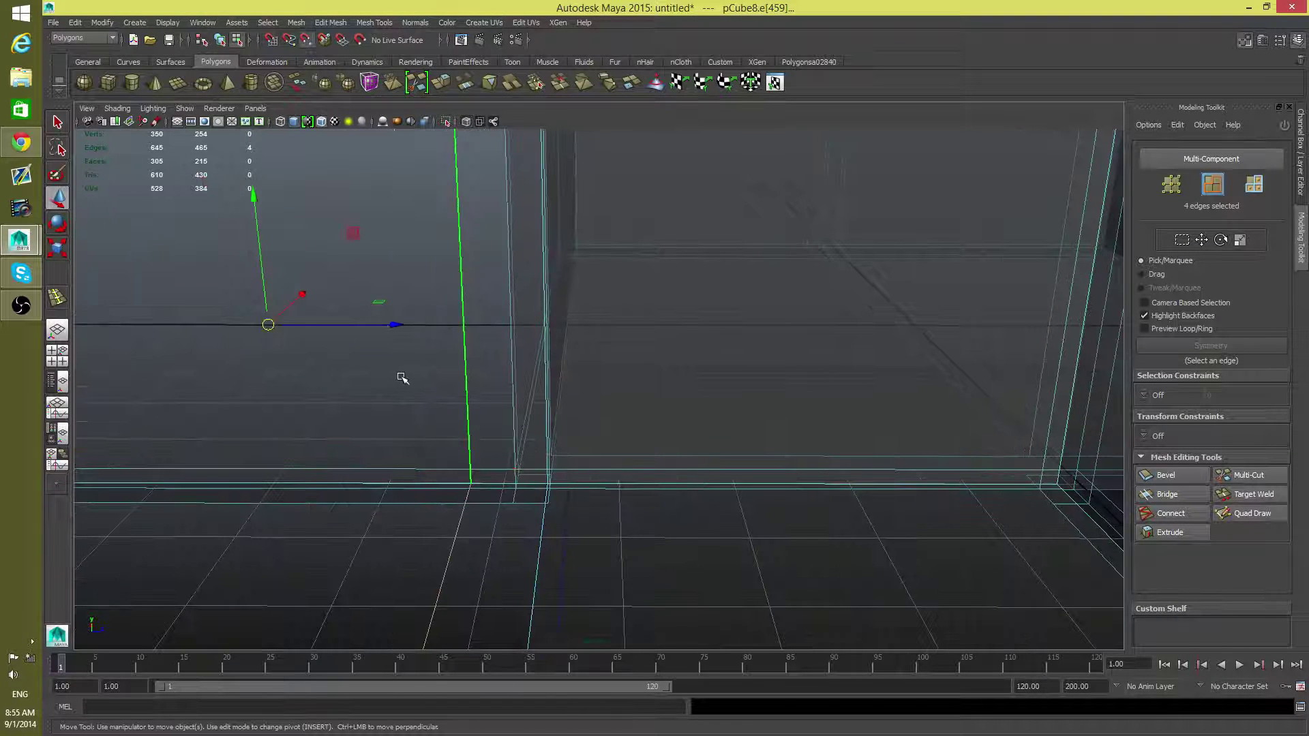
drag(388, 321, 458, 349)
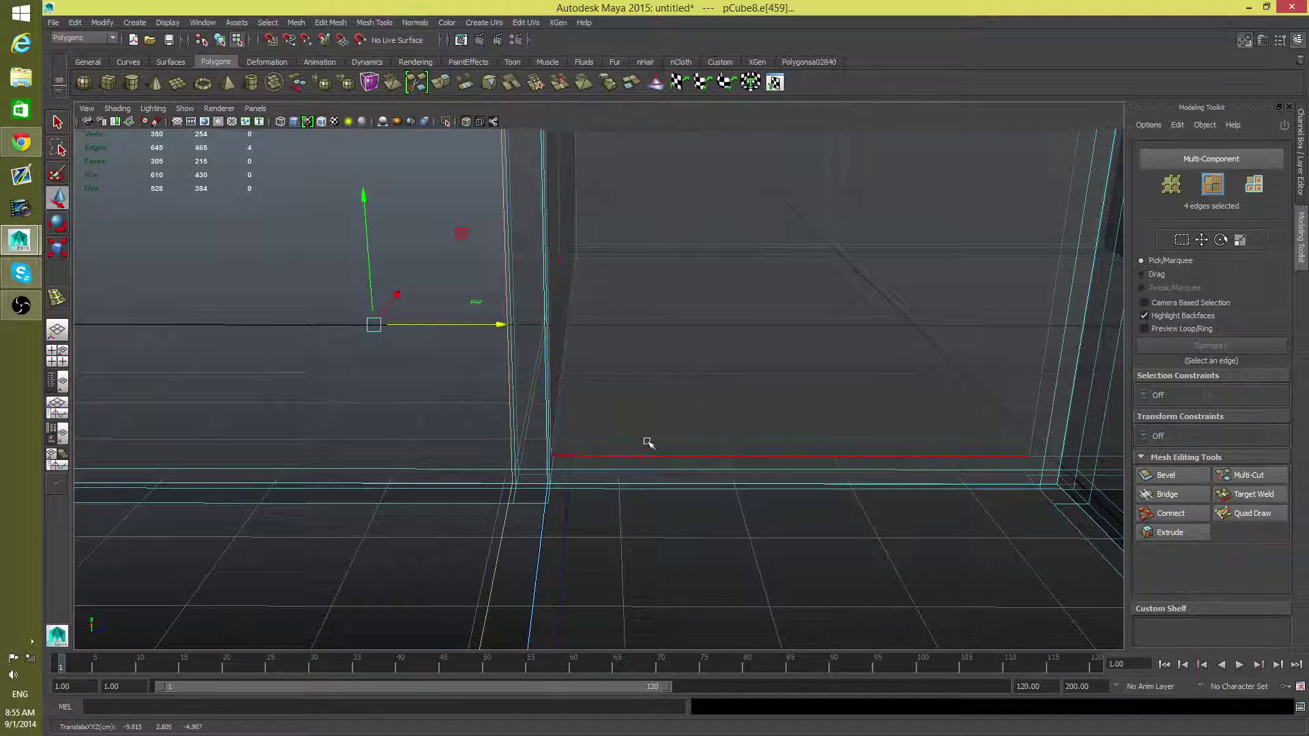
alt+drag(648, 443, 615, 442)
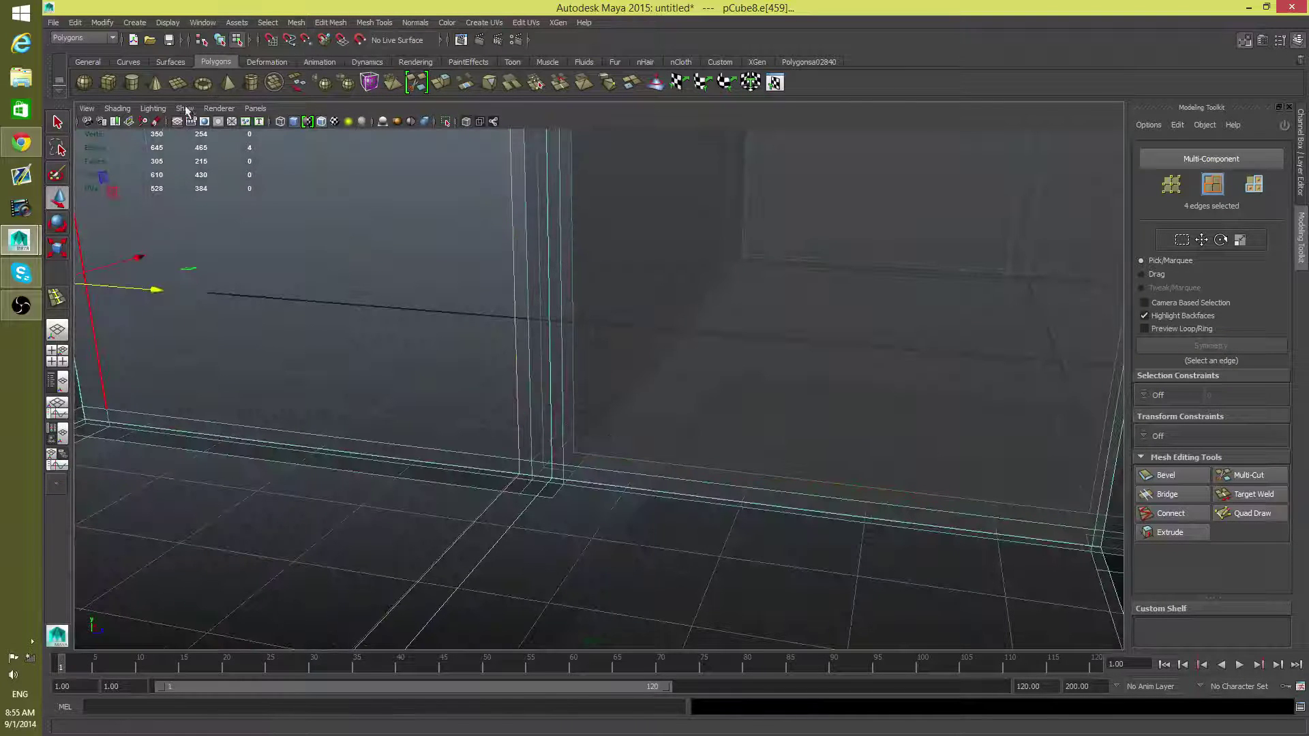
Turn off X-ray shading and delete the large inner wall face between the new edge loop and the corner.
click(116, 109)
click(145, 256)
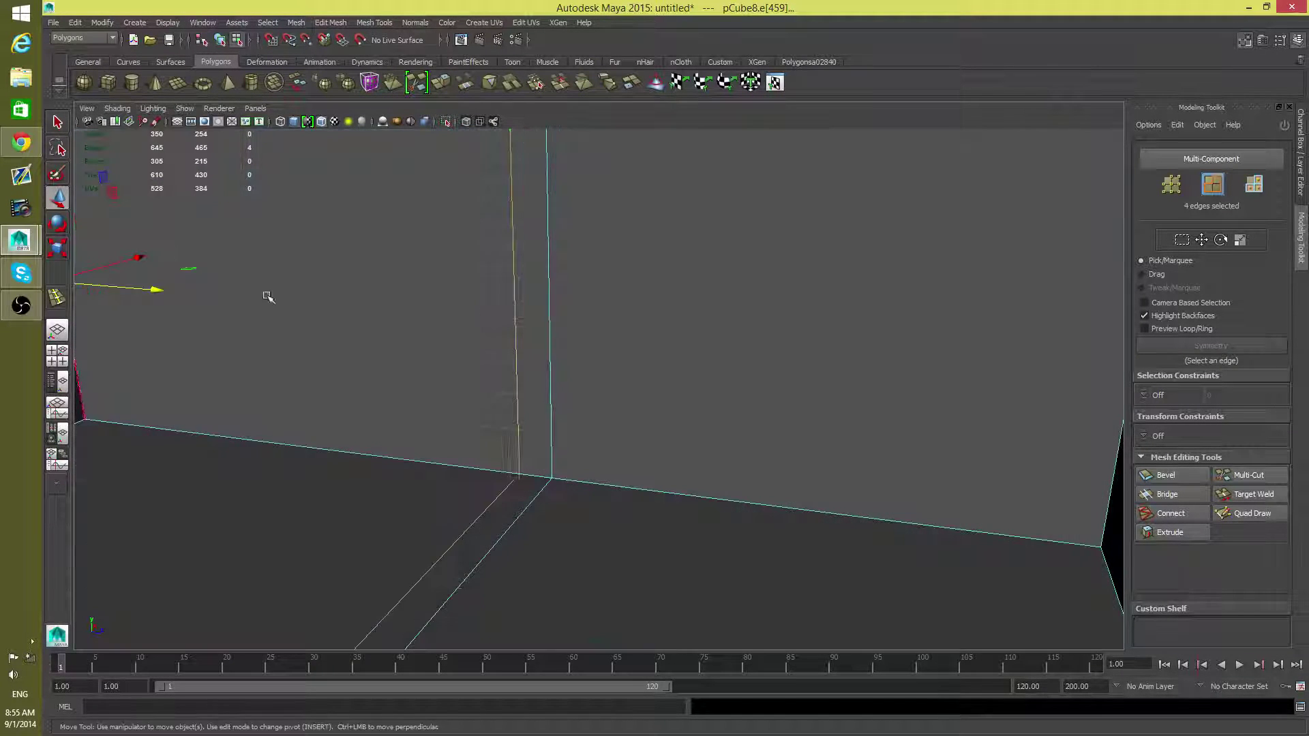
alt+drag(523, 389, 450, 365)
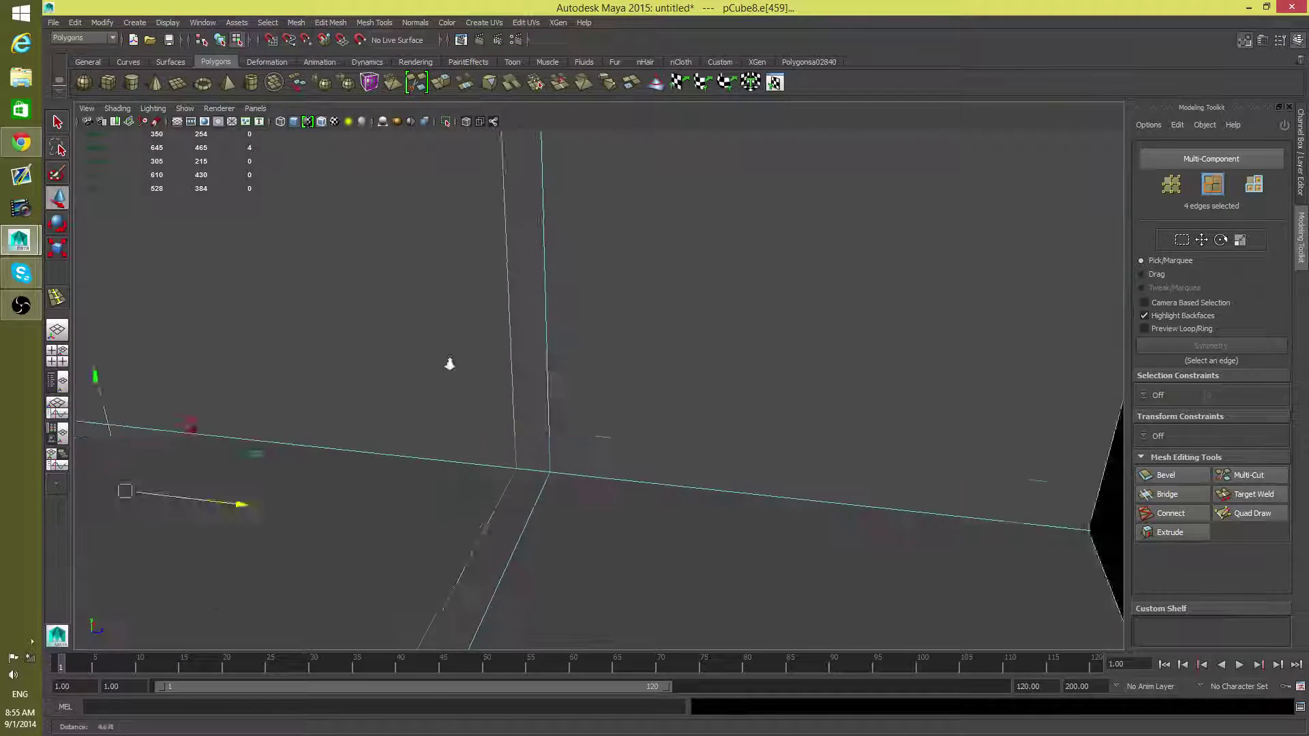
scroll(410, 356, up, 3)
scroll(530, 283, down, 2)
alt+drag(851, 373, 709, 351)
right_drag(709, 350, 708, 378)
click(730, 395)
key(Delete)
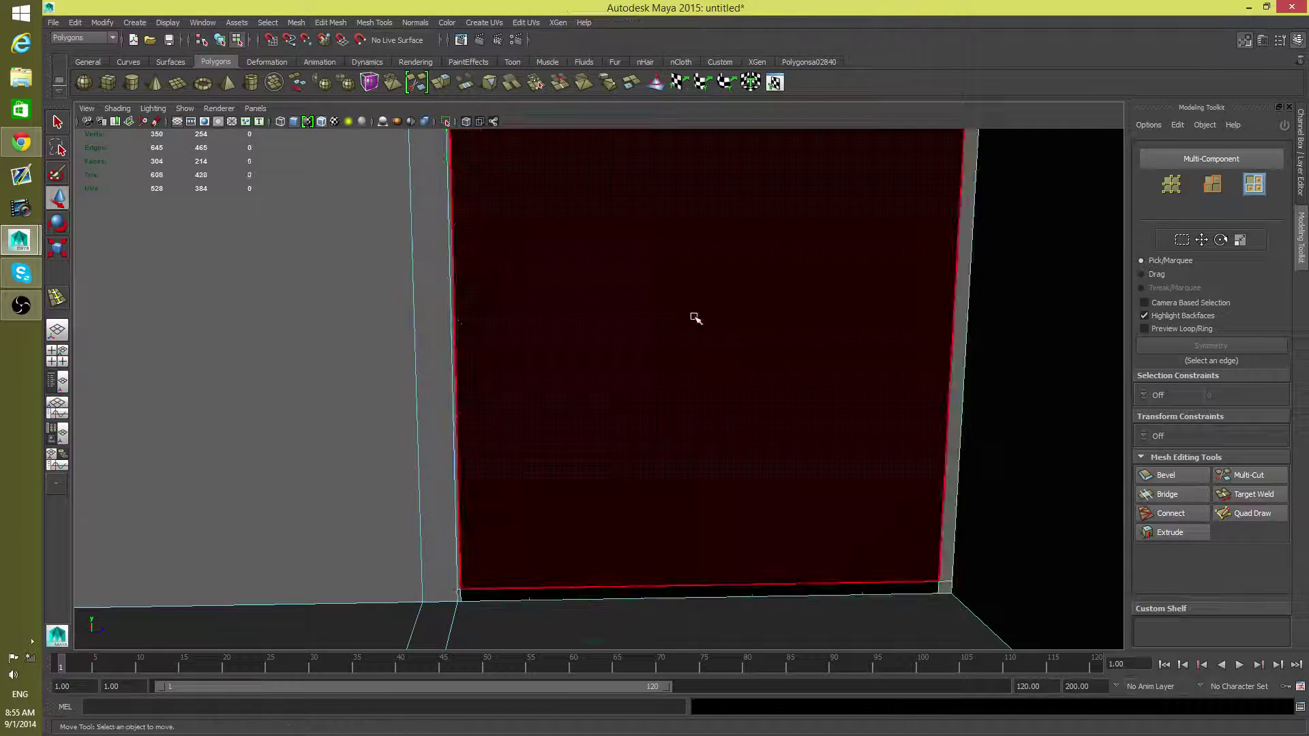
Delete the remaining large wall faces behind it to open the passage between the two boxes.
key(ctrl+z)
key(Delete)
key(ctrl+z)
key(Delete)
alt+drag(702, 466, 596, 491)
click(662, 423)
key(Delete)
Delete the narrow threshold faces running along the bottom of the passage opening.
alt+right_drag(596, 491, 660, 506)
alt+drag(660, 505, 543, 491)
click(545, 493)
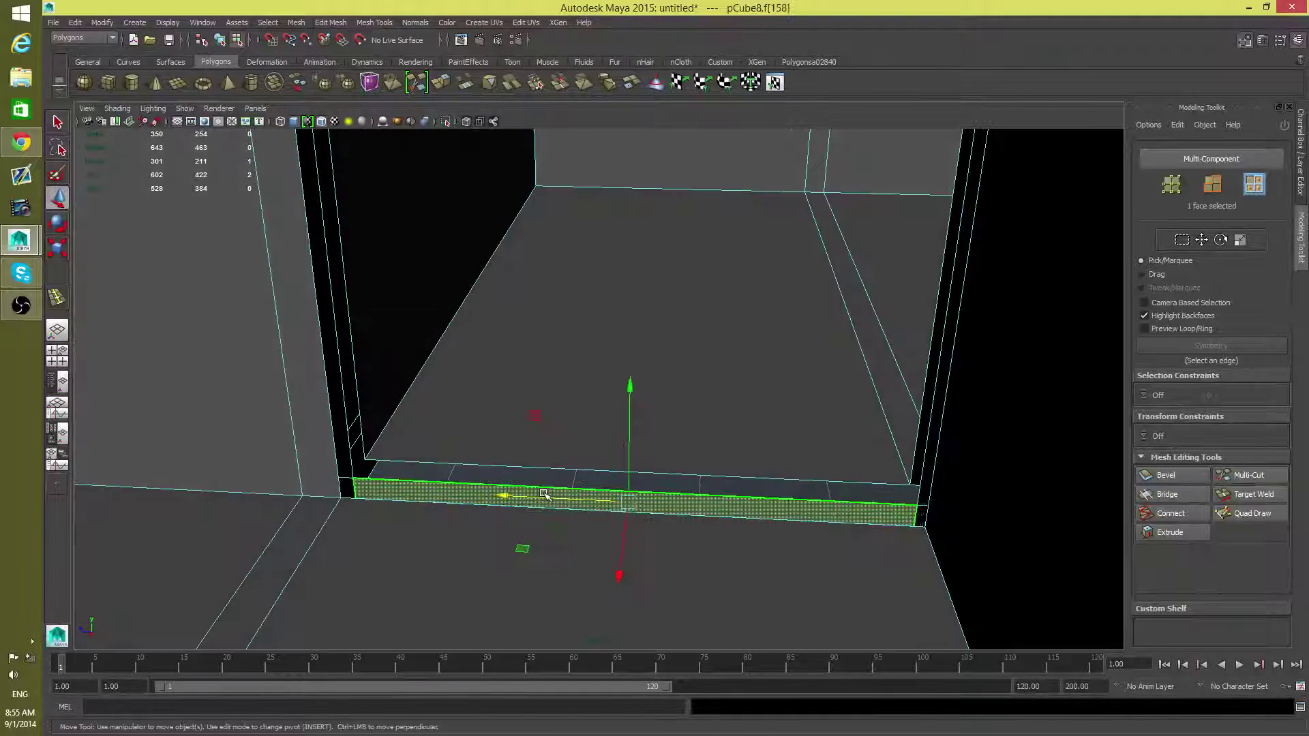
key(Delete)
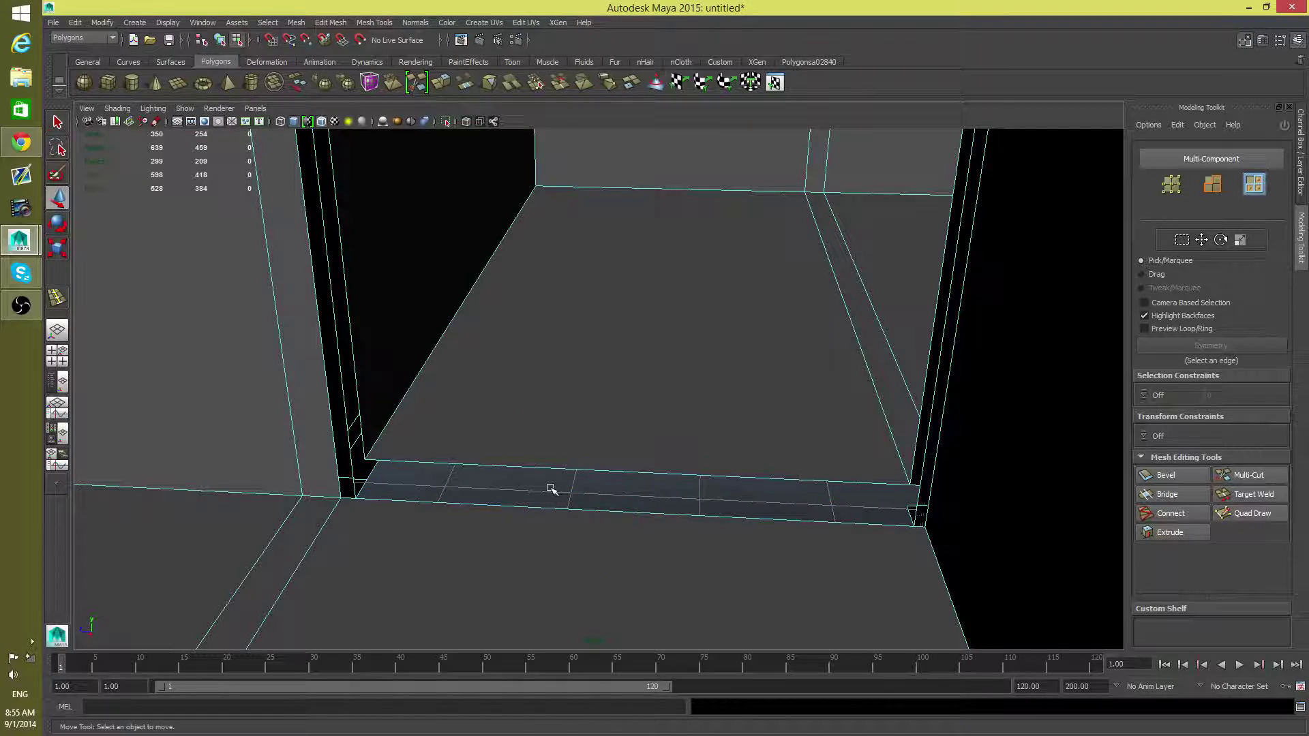
Delete the narrow vertical strip faces and the small corner faces below them at one side of the passage opening.
mouse_move(551, 488)
alt+mouse_down()
mouse_move(517, 490)
mouse_move(534, 490)
alt+mouse_up()
mouse_move(562, 411)
right_down()
mouse_move(561, 424)
mouse_move(559, 388)
right_up()
click(588, 456)
alt+drag(587, 456, 709, 478)
alt+drag(748, 411, 788, 434)
right_drag(762, 441, 770, 428)
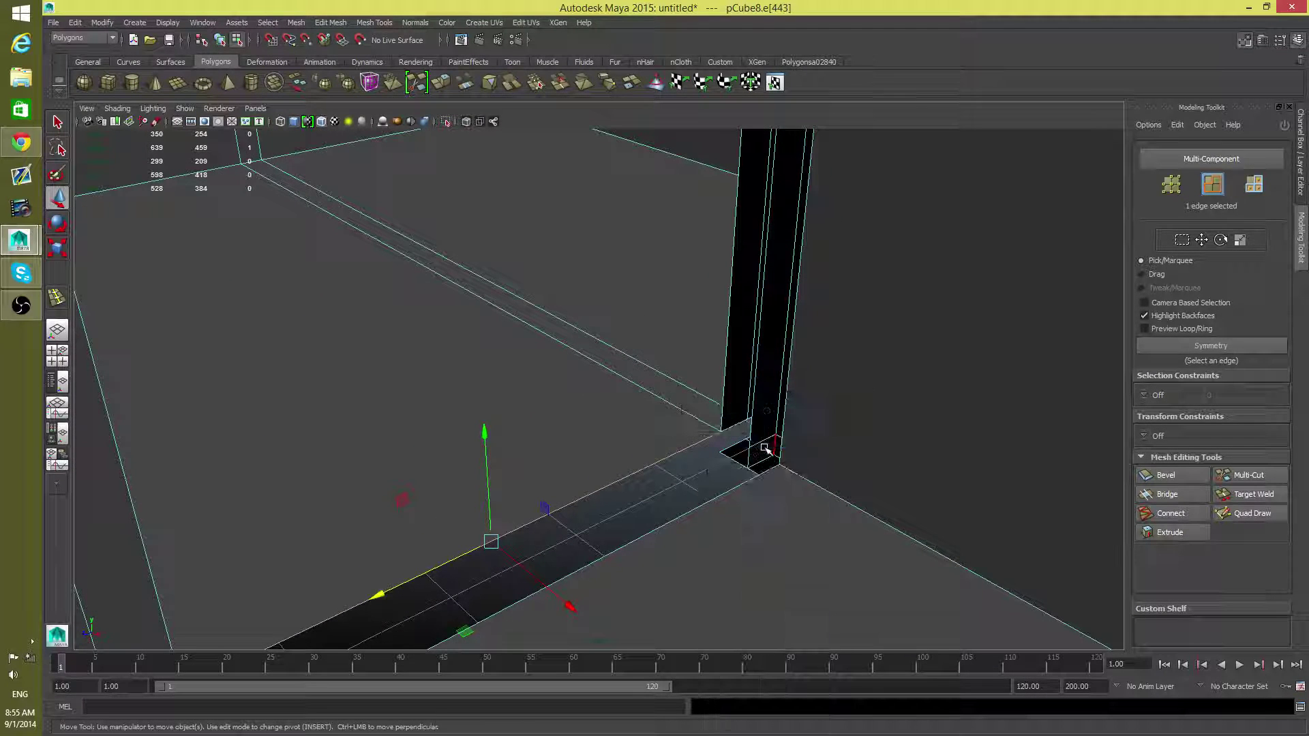
click(771, 422)
shift+click(771, 417)
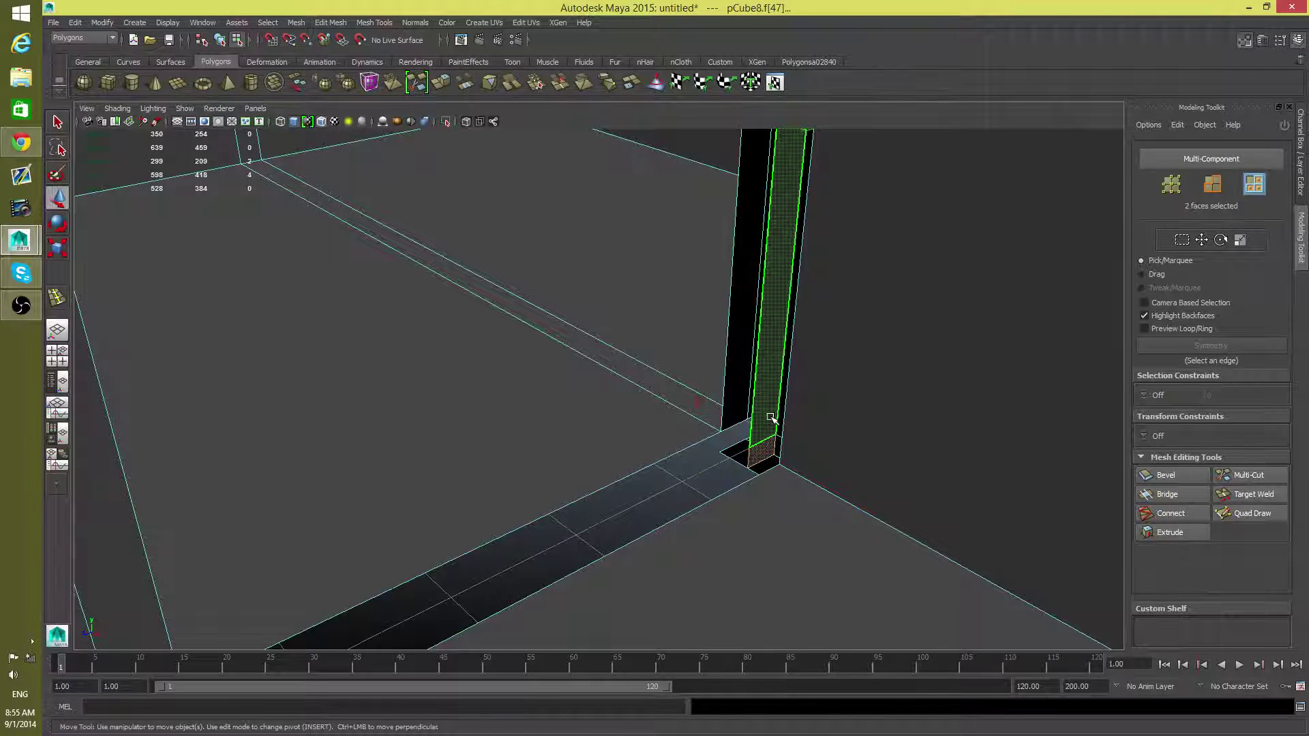
click(765, 433)
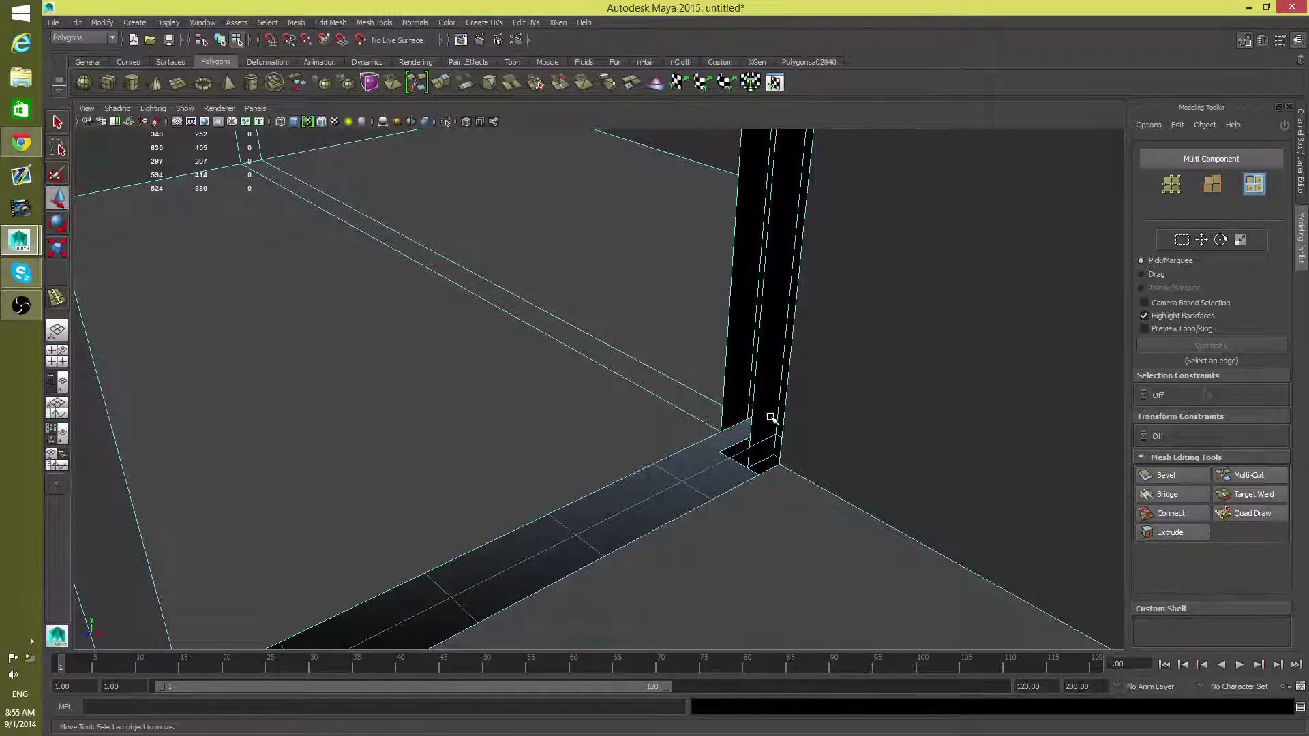
click(762, 451)
shift+click(764, 451)
Delete the matching vertical strips and small base faces inside the post at the opposite side of the passage.
alt+drag(755, 464, 685, 483)
alt+middle_drag(685, 483, 871, 386)
alt+drag(709, 463, 627, 499)
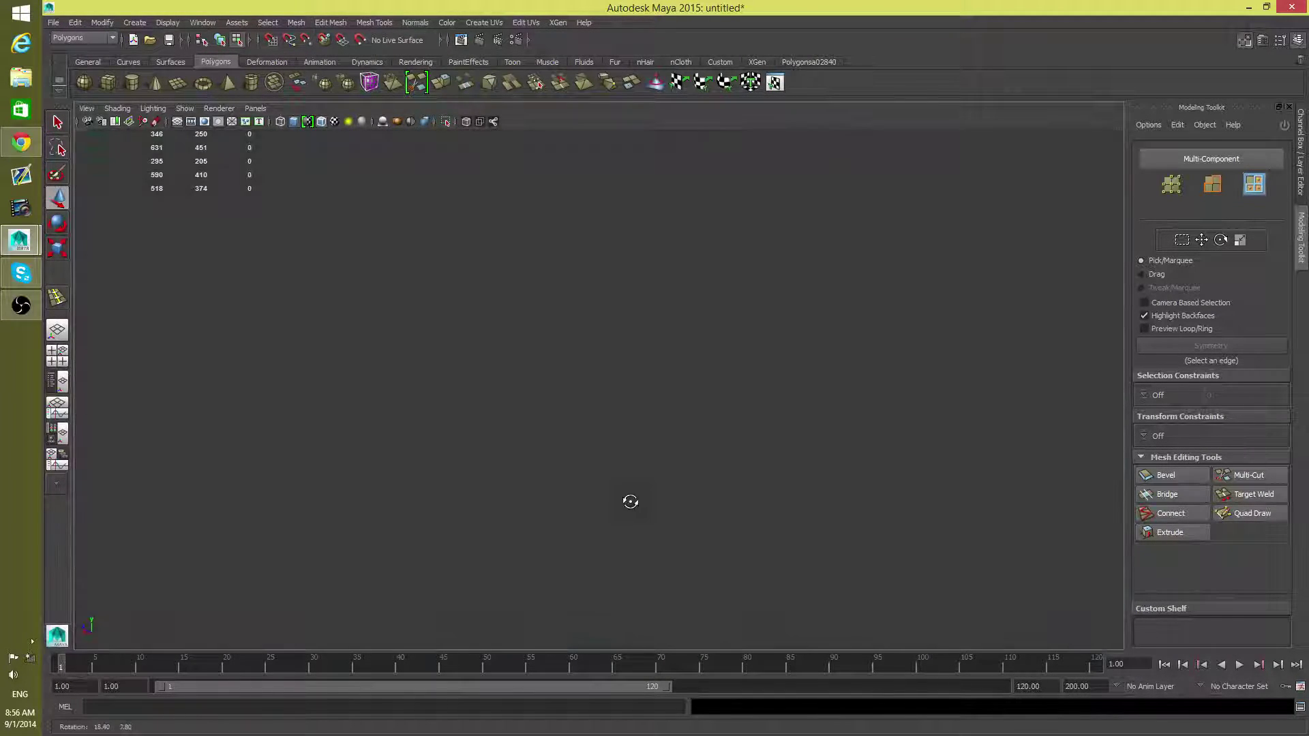
alt+right_drag(597, 506, 800, 538)
alt+drag(800, 538, 763, 574)
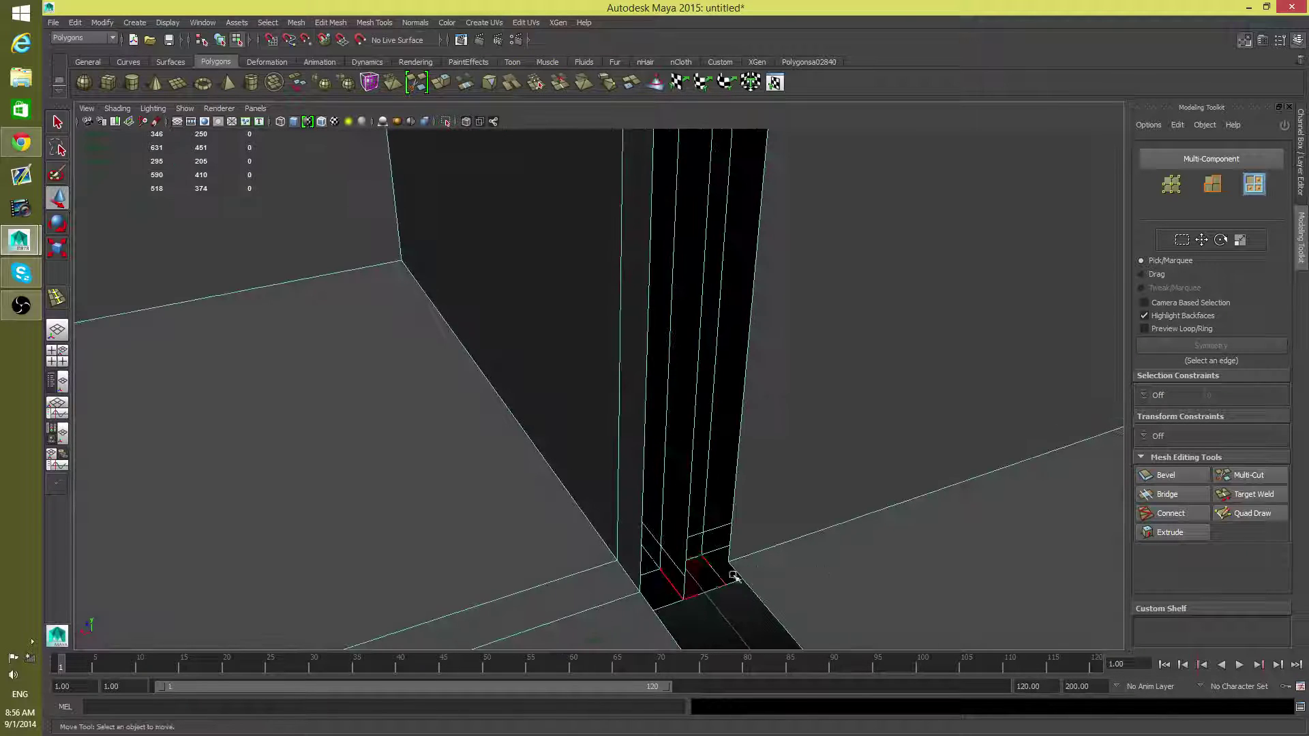
click(673, 580)
key(Delete)
click(678, 514)
key(Delete)
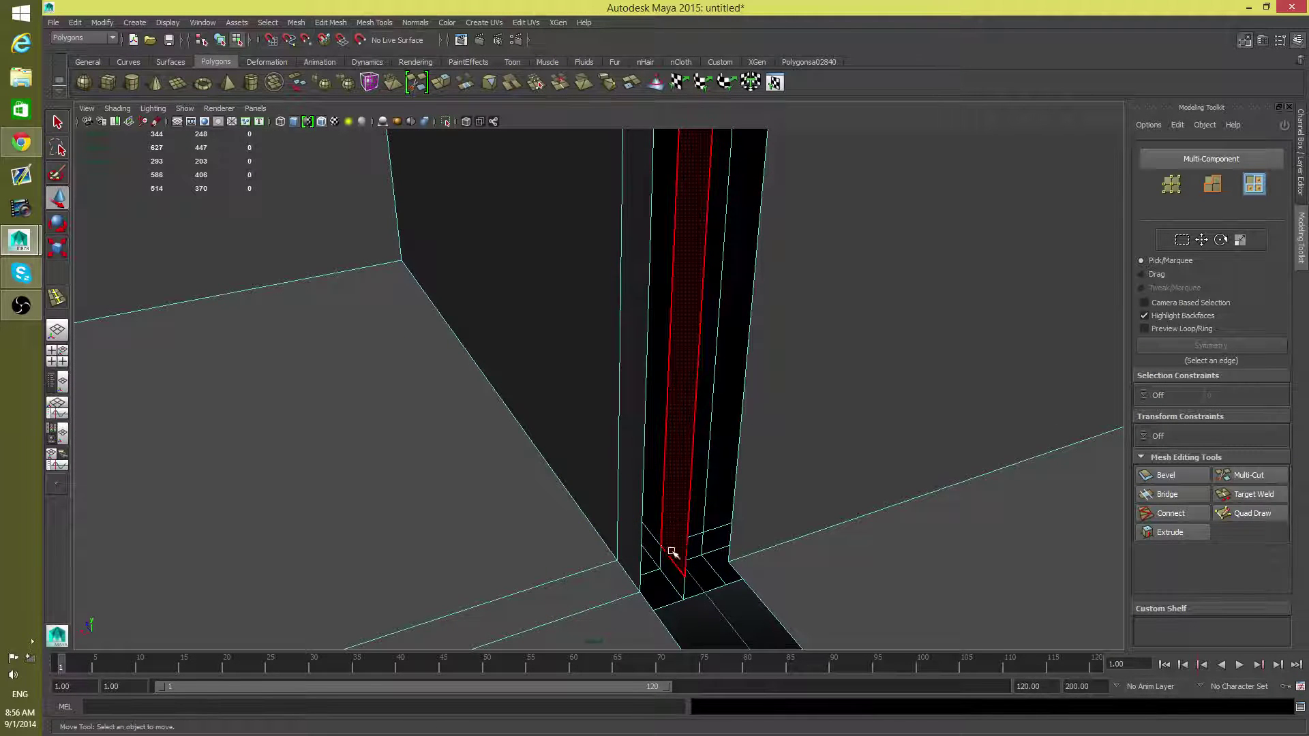
click(670, 563)
key(Delete)
click(679, 515)
key(Delete)
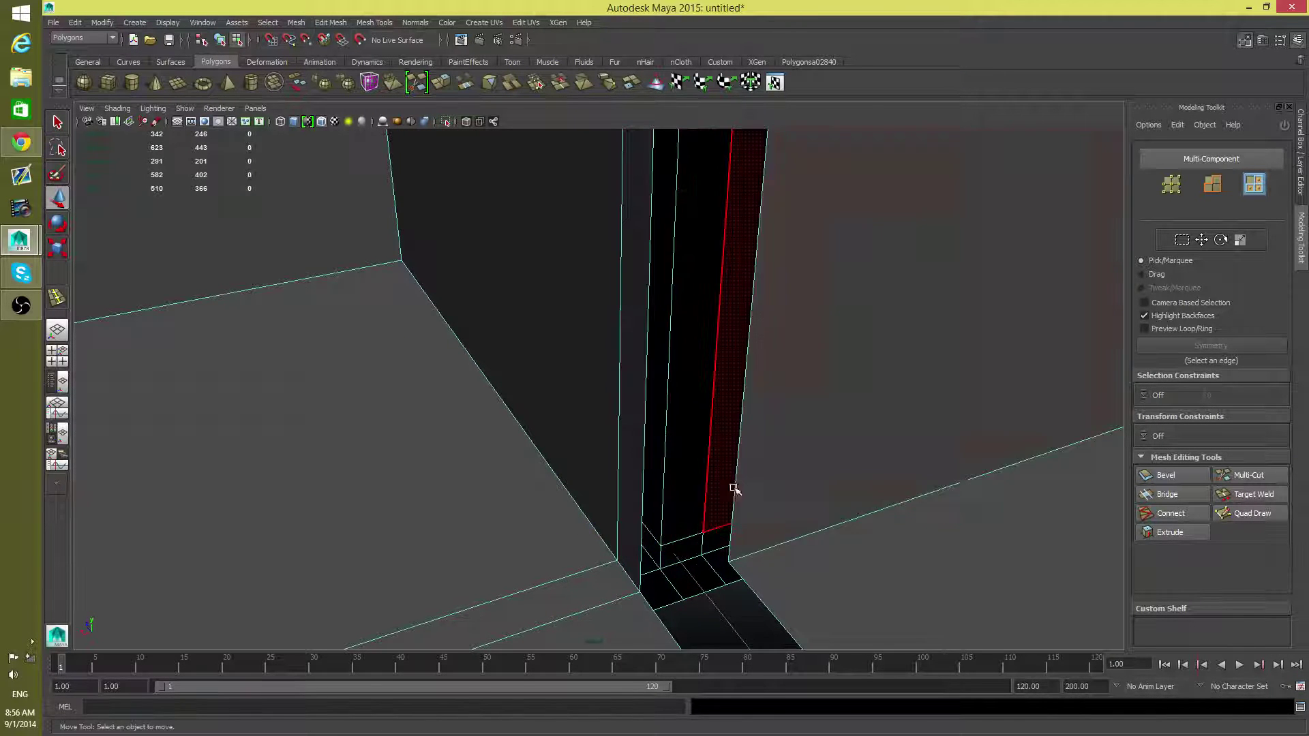
Extrude the vertical border edge of one passage post and move it across the gap to the post's middle line.
scroll(740, 505, up, 5)
alt+right_drag(925, 501, 592, 600)
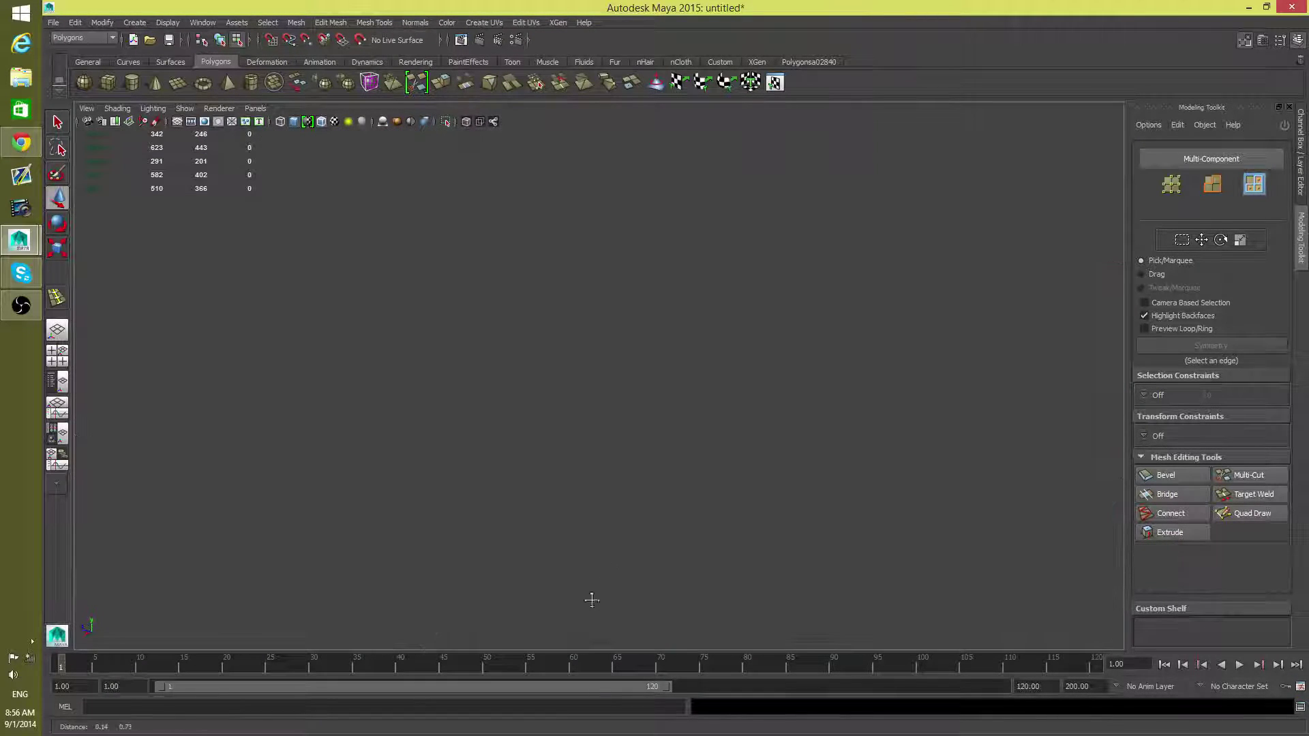
alt+middle_drag(580, 438, 836, 283)
alt+drag(818, 512, 847, 549)
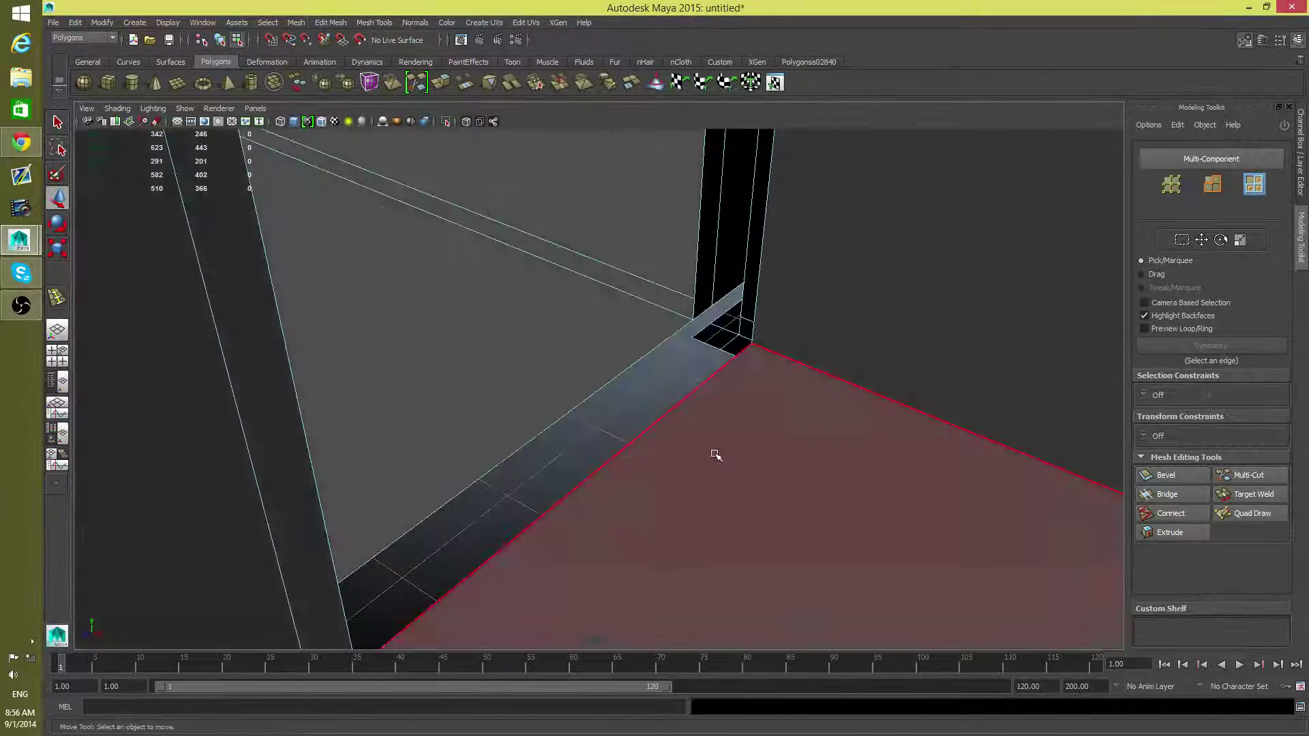
alt+middle_drag(692, 496, 667, 552)
alt+right_drag(667, 553, 638, 487)
alt+right_drag(731, 501, 809, 482)
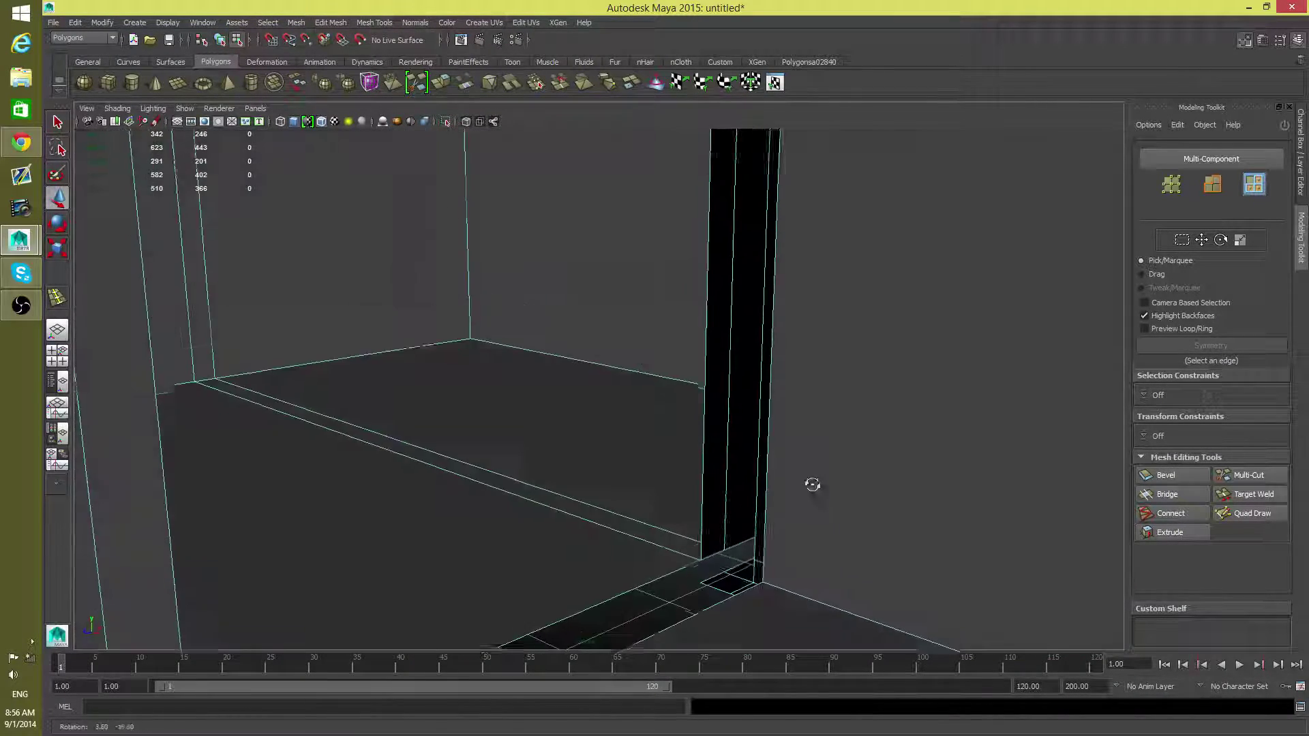
right_drag(777, 375, 781, 391)
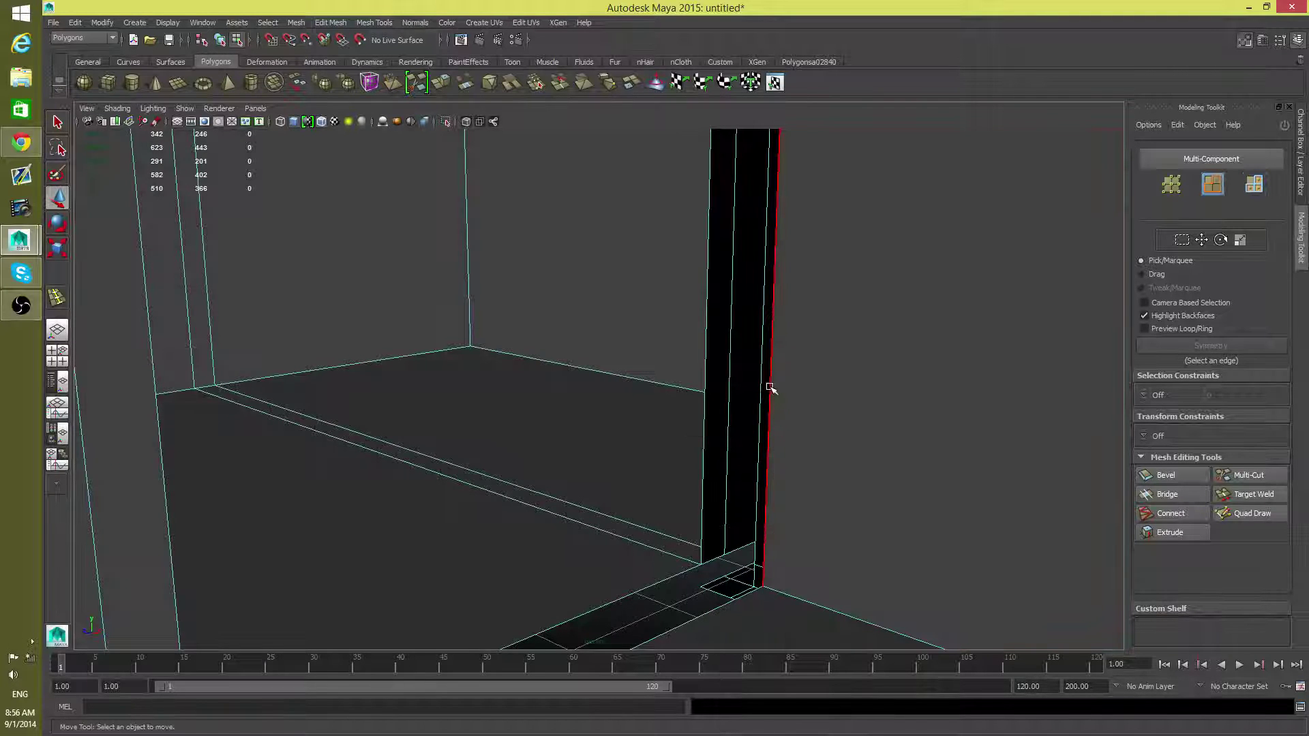
click(771, 388)
alt+drag(791, 432, 666, 235)
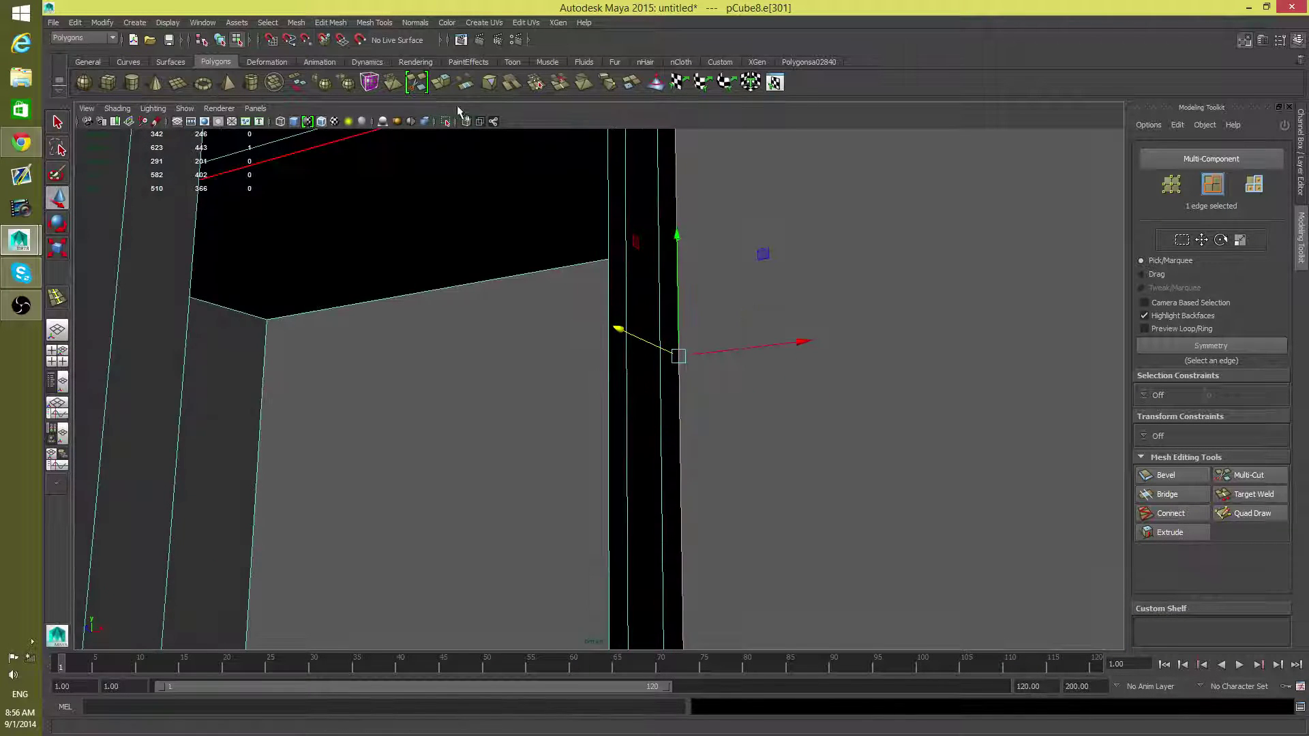
click(438, 82)
key(alt+space)
alt+drag(796, 406, 733, 353)
key(w)
key(alt+space)
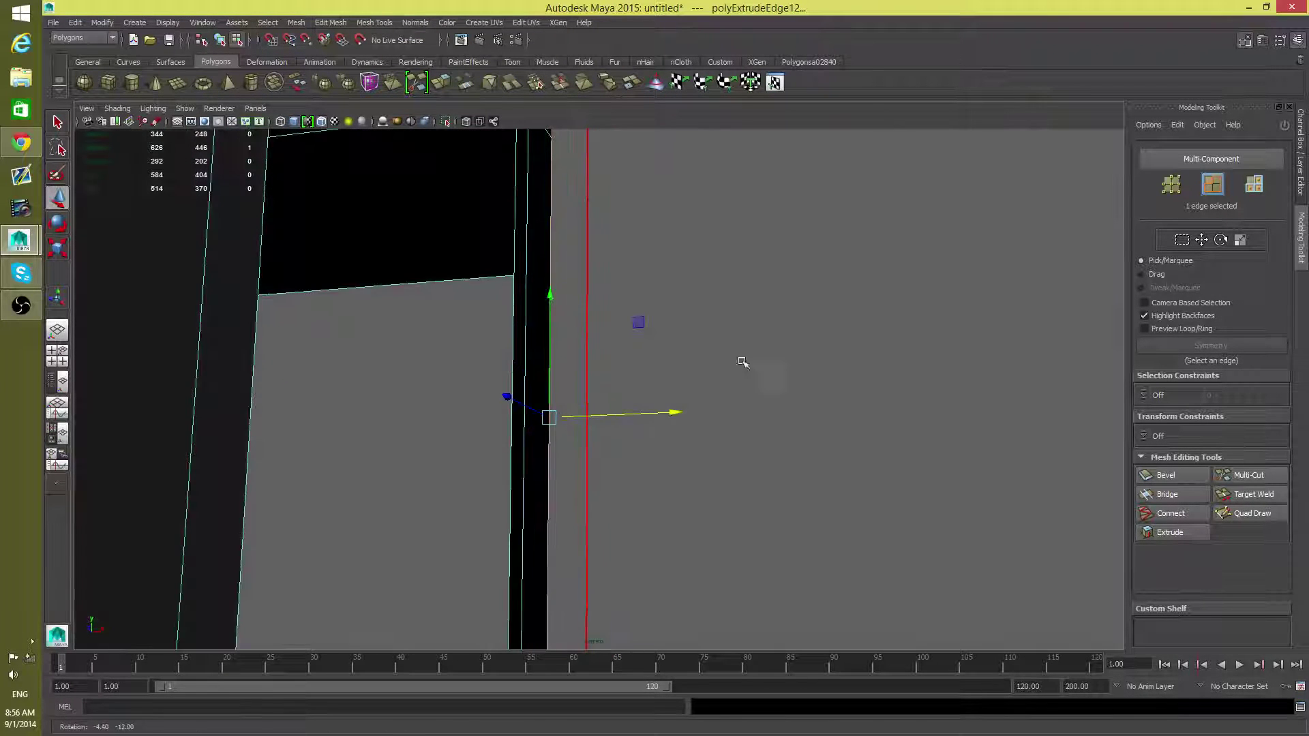
Extrude the same post's new edge again and move it to the far side of the gap to finish covering it.
alt+middle_drag(745, 365, 636, 441)
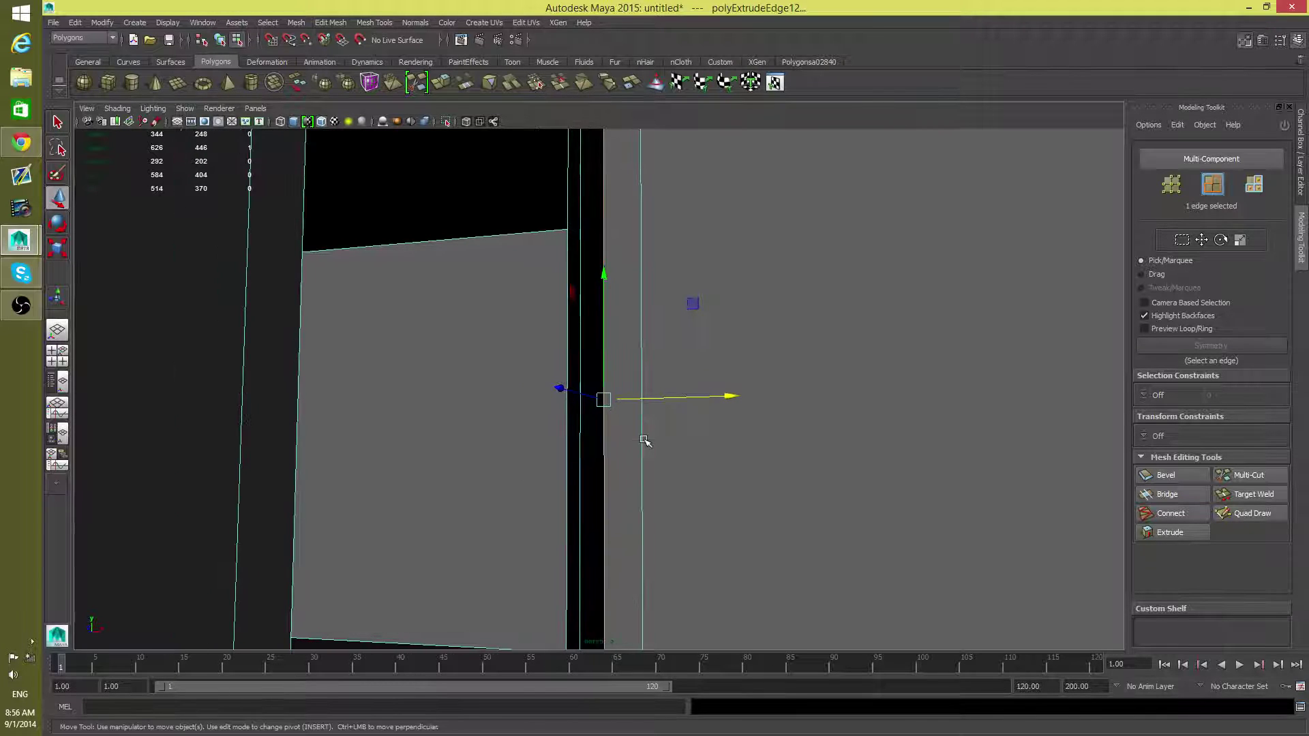
click(442, 81)
key(w)
drag(729, 397, 653, 372)
Extrude the border edge along the top of the passage opening and snap it to the middle of the gap.
click(659, 198)
alt+drag(724, 202, 804, 409)
alt+right_drag(800, 415, 838, 504)
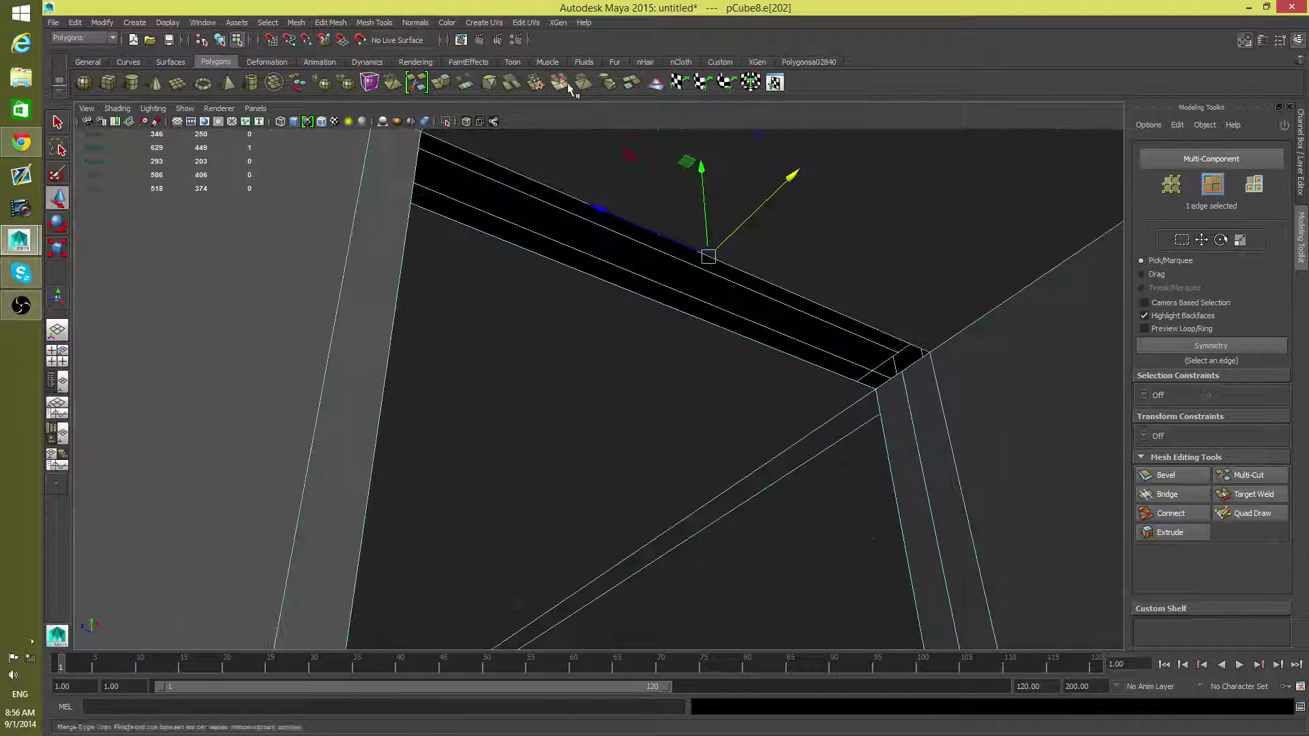
click(444, 86)
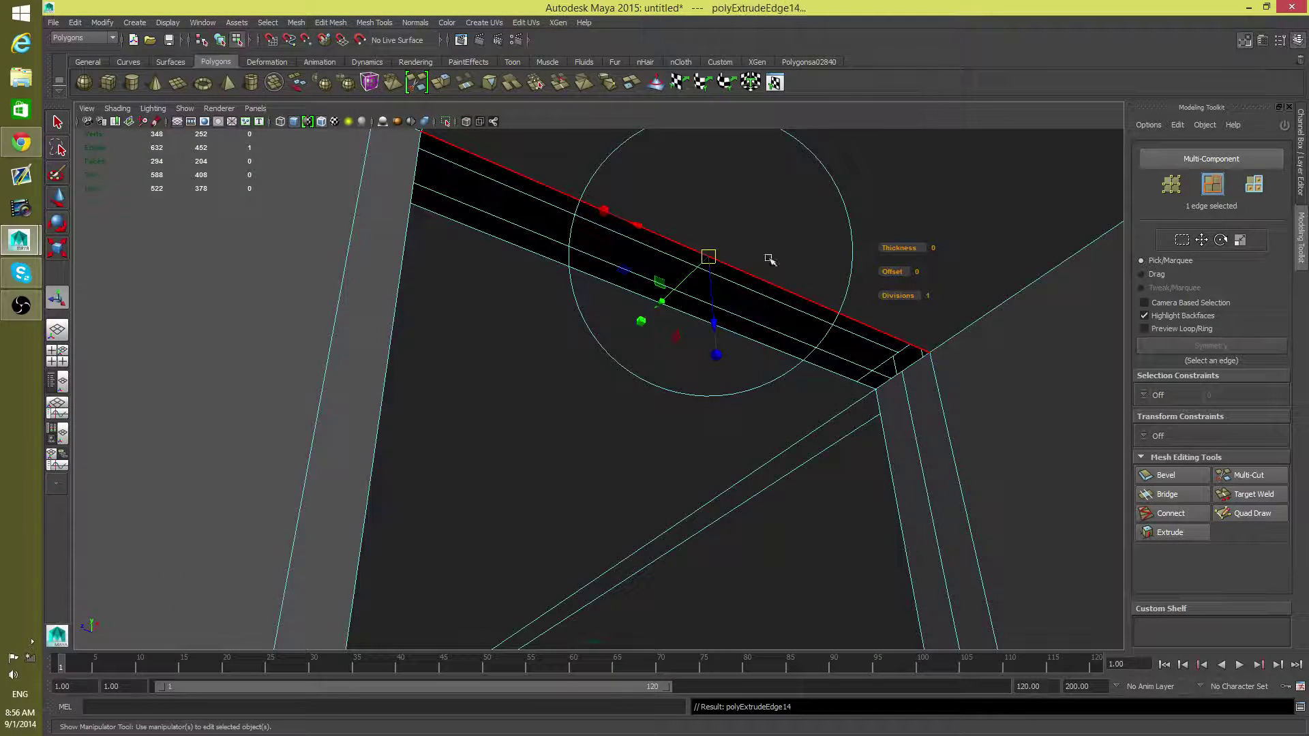
key(w)
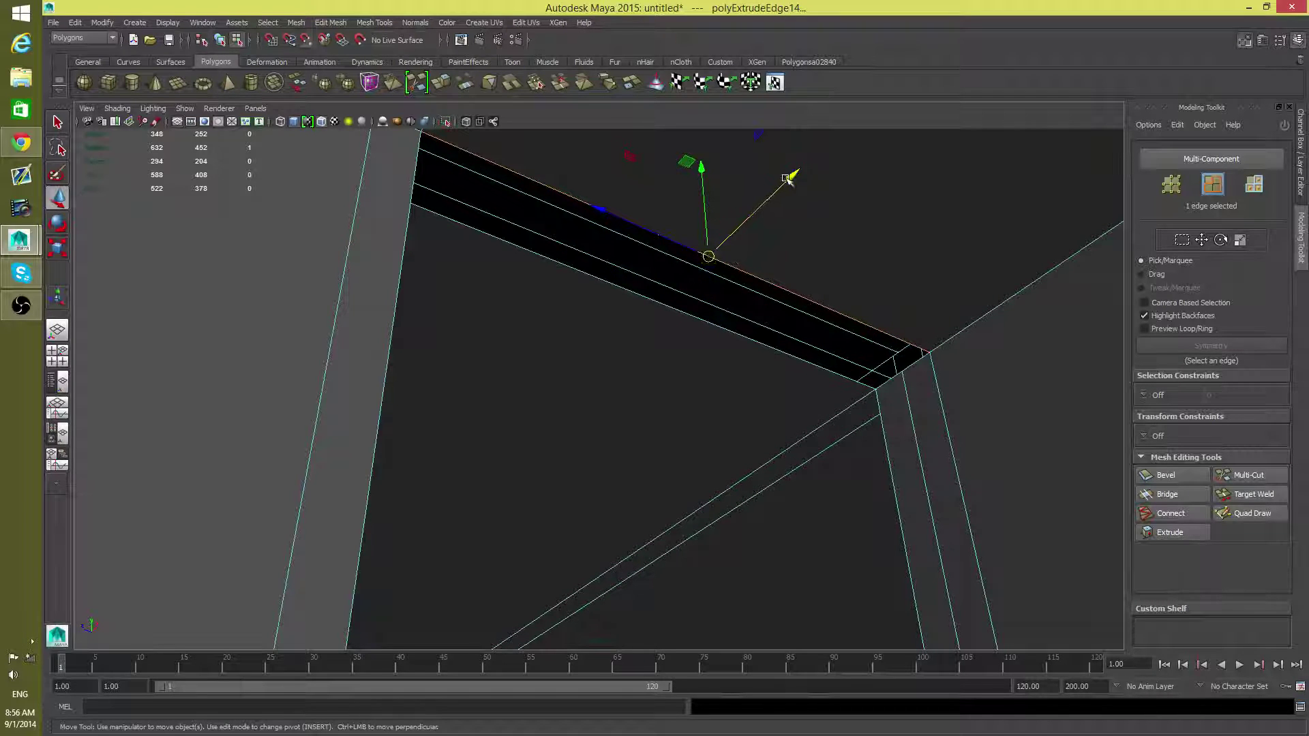
drag(787, 178, 789, 184)
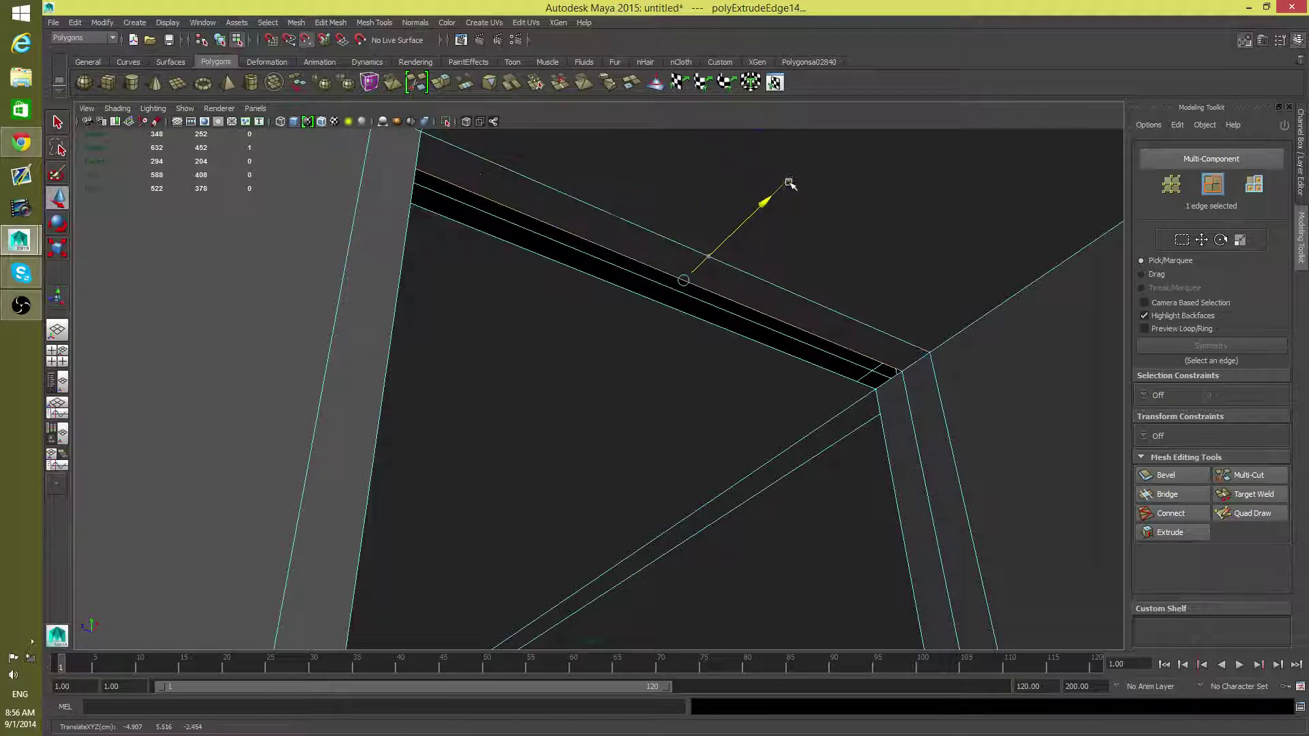
Extrude the new top edge again and snap it to the opposite border to close the overhead gap.
click(436, 84)
key(w)
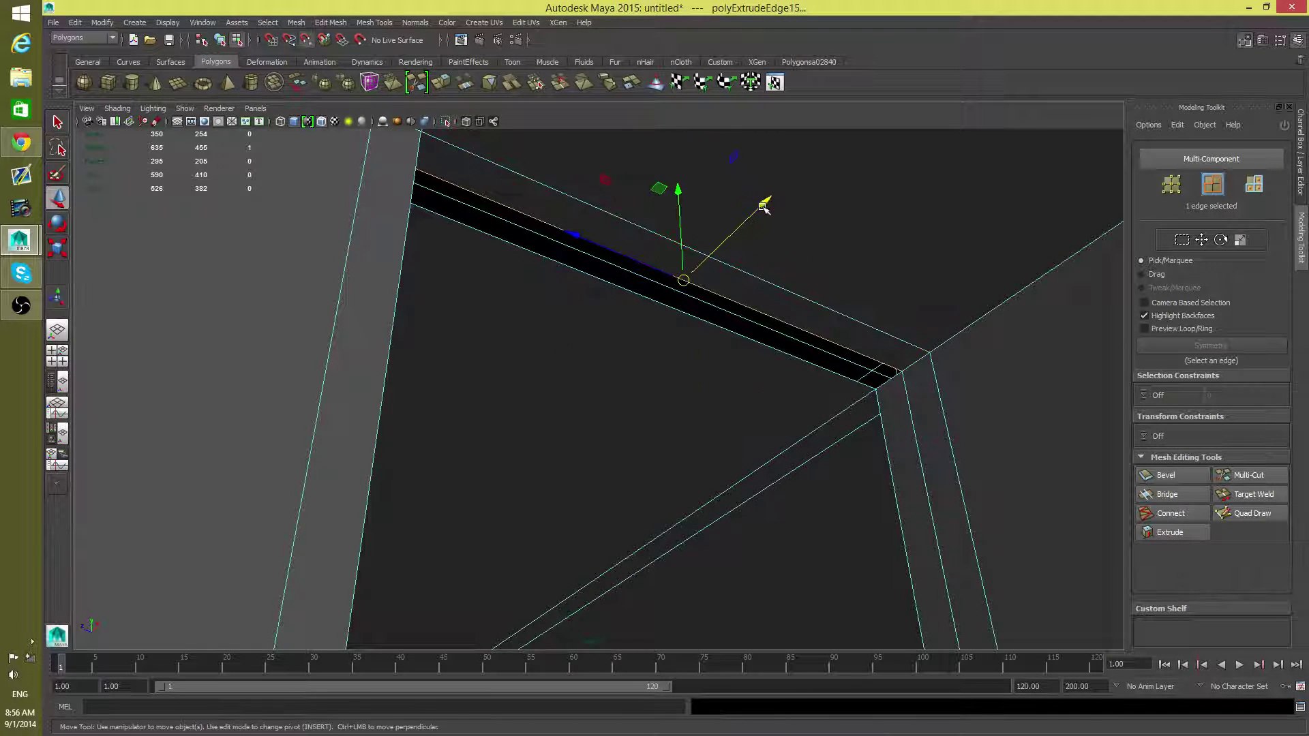
drag(763, 207, 760, 211)
scroll(832, 315, up, 5)
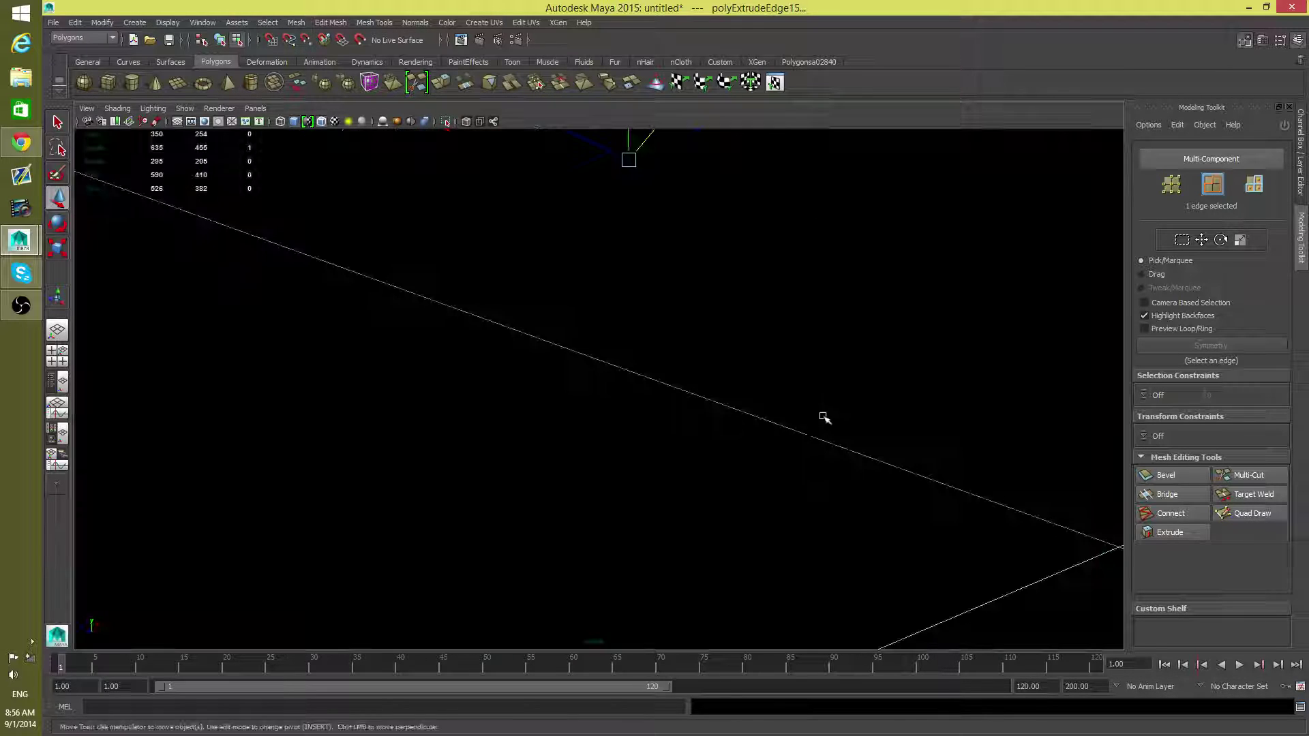
alt+drag(824, 418, 625, 415)
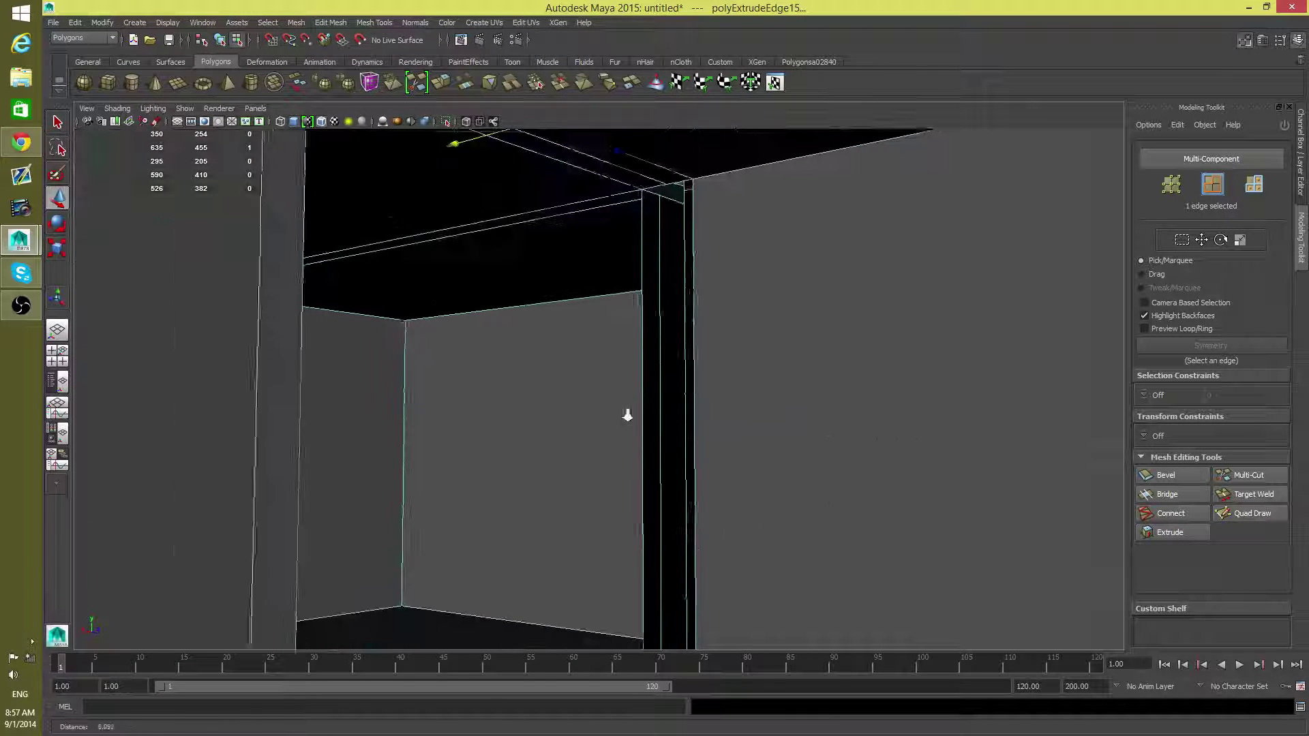
Extrude the vertical border edge of the passage's opposite post and snap it to the post's middle line.
click(692, 311)
alt+drag(693, 311, 695, 312)
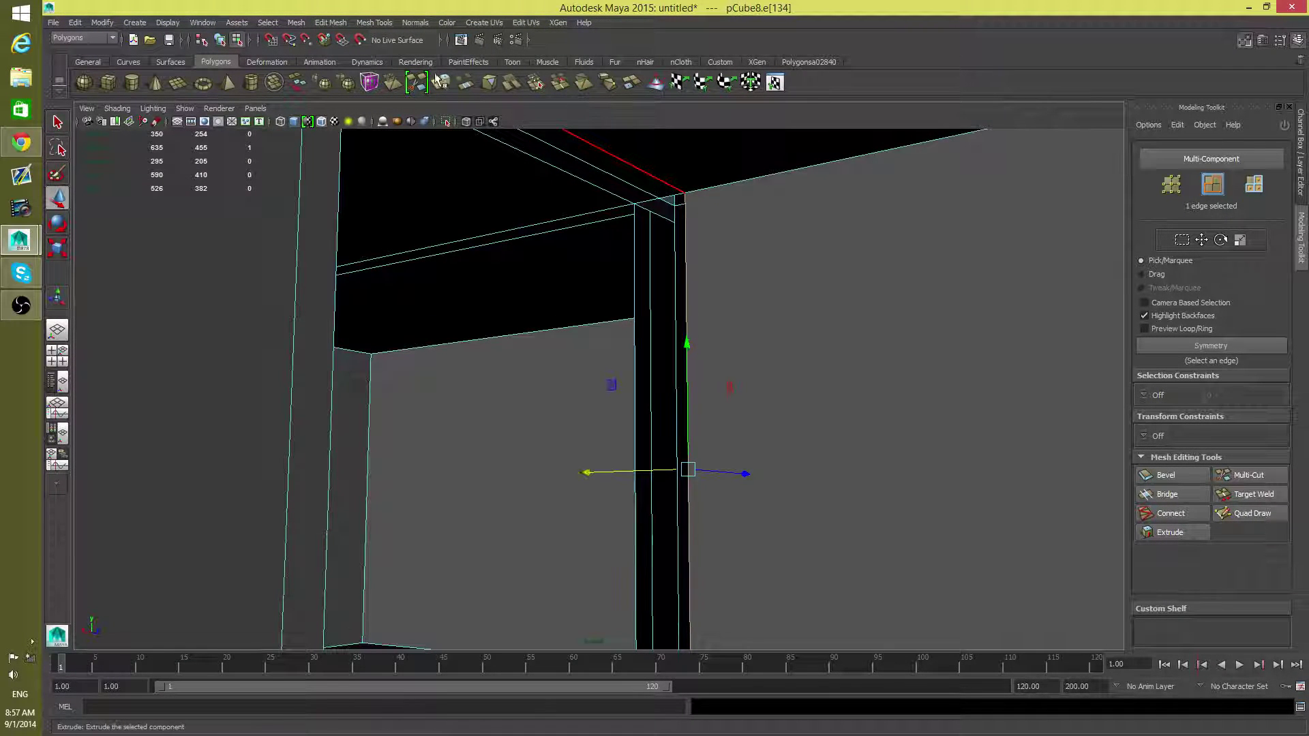
key(ctrl+e)
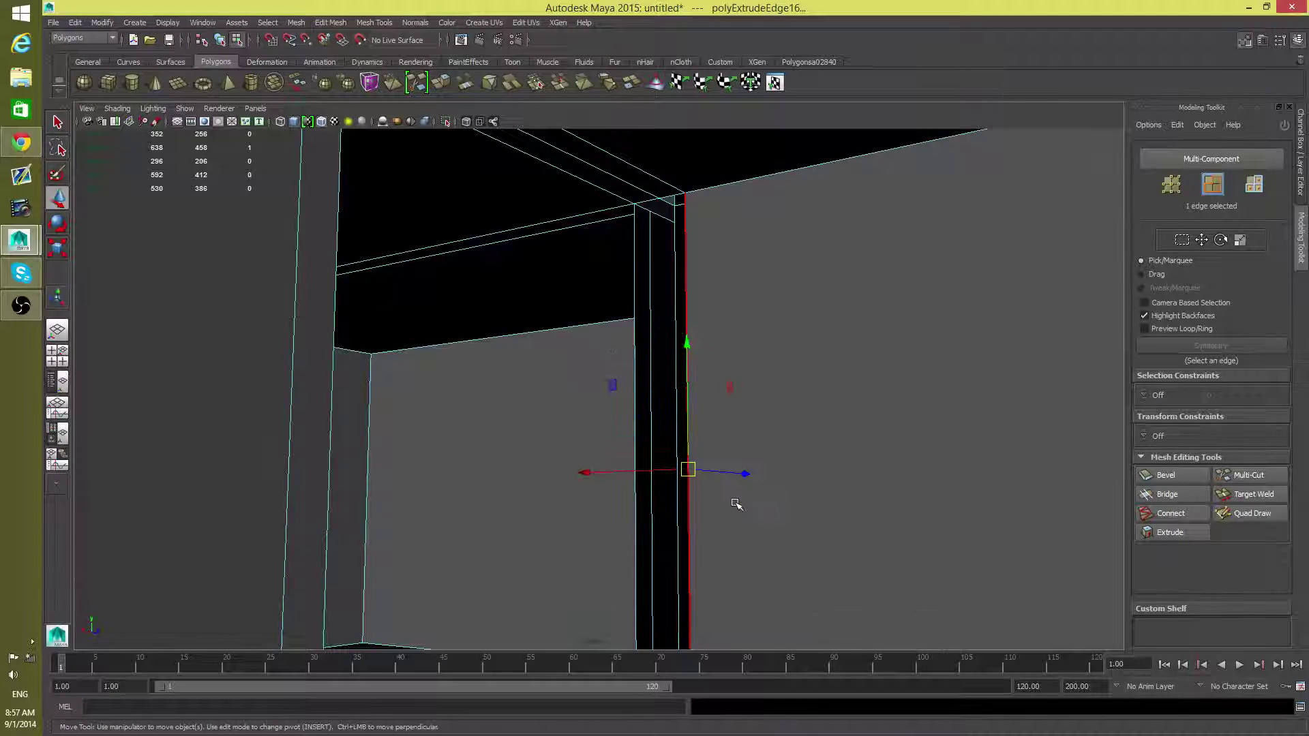
alt+drag(736, 504, 745, 515)
drag(675, 453, 633, 452)
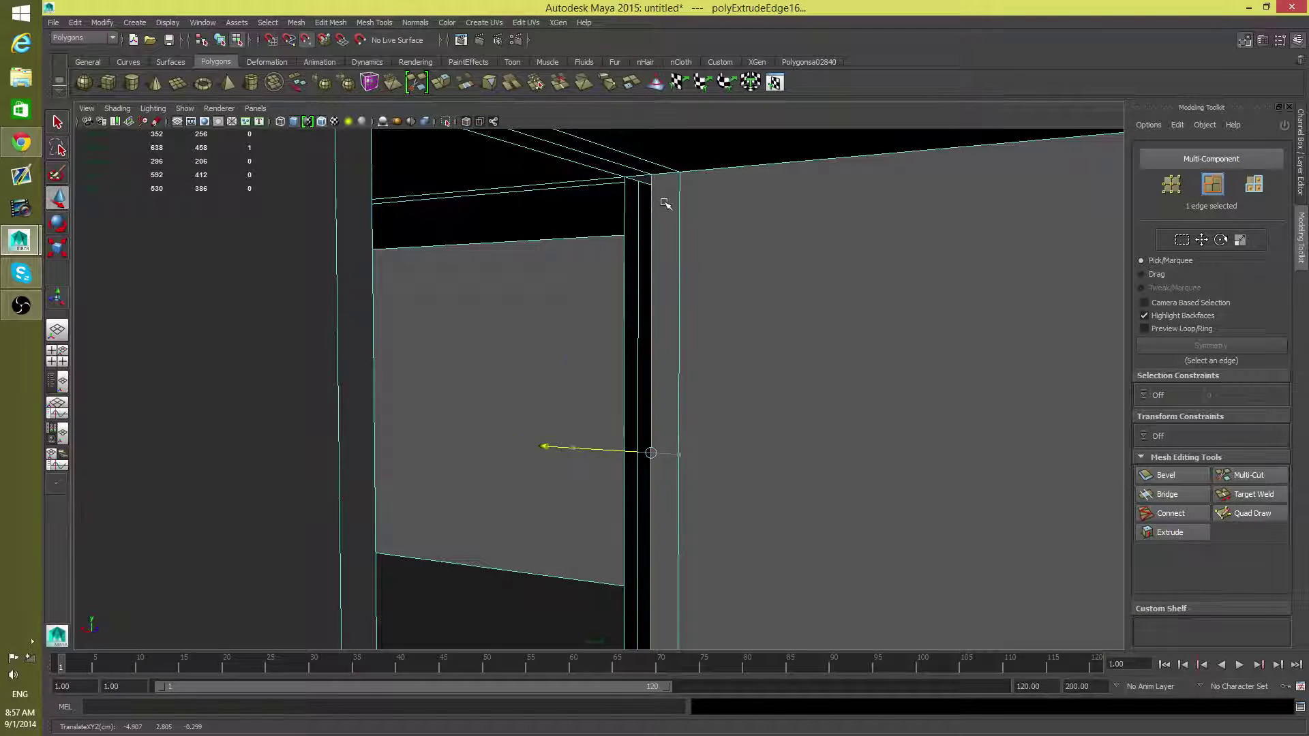
Extrude the opposite post's new edge again and snap it to the far border to close the vertical gap.
mouse_move(704, 400)
alt+mouse_down()
mouse_move(715, 357)
mouse_move(701, 429)
mouse_move(692, 417)
alt+mouse_up()
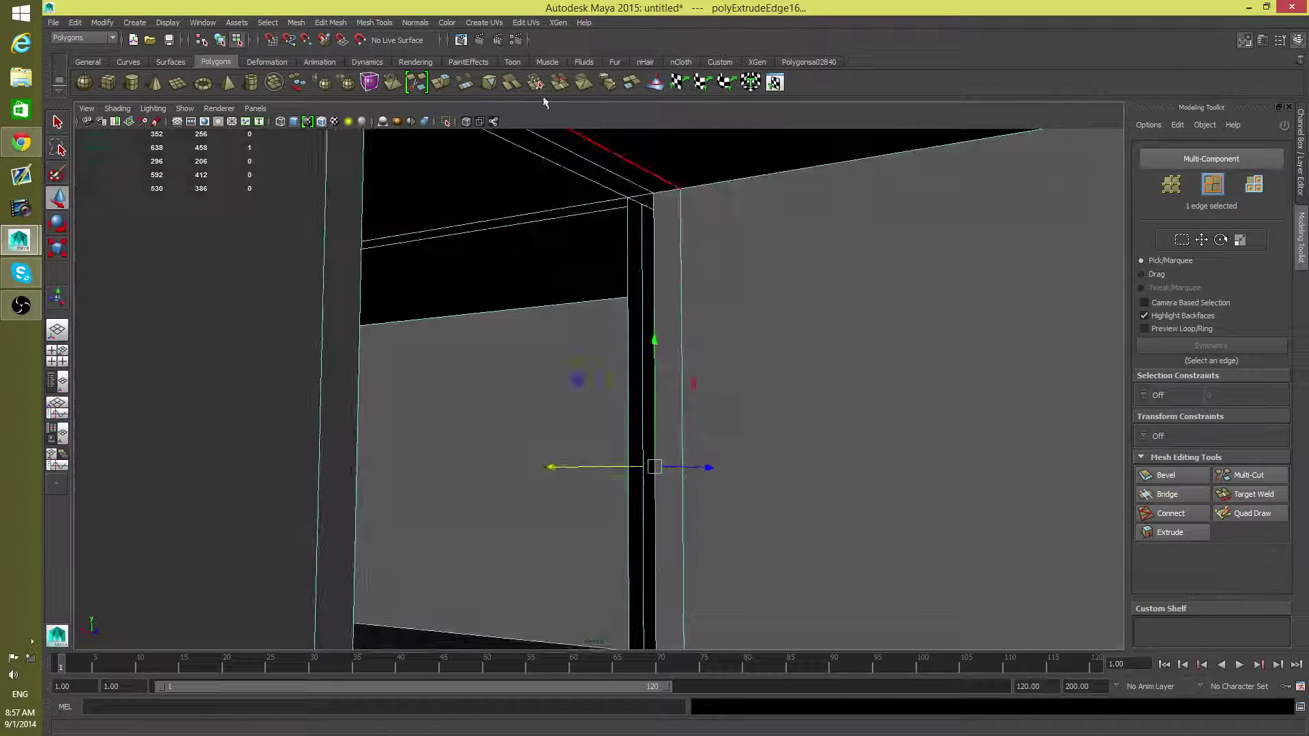
click(449, 88)
key(w)
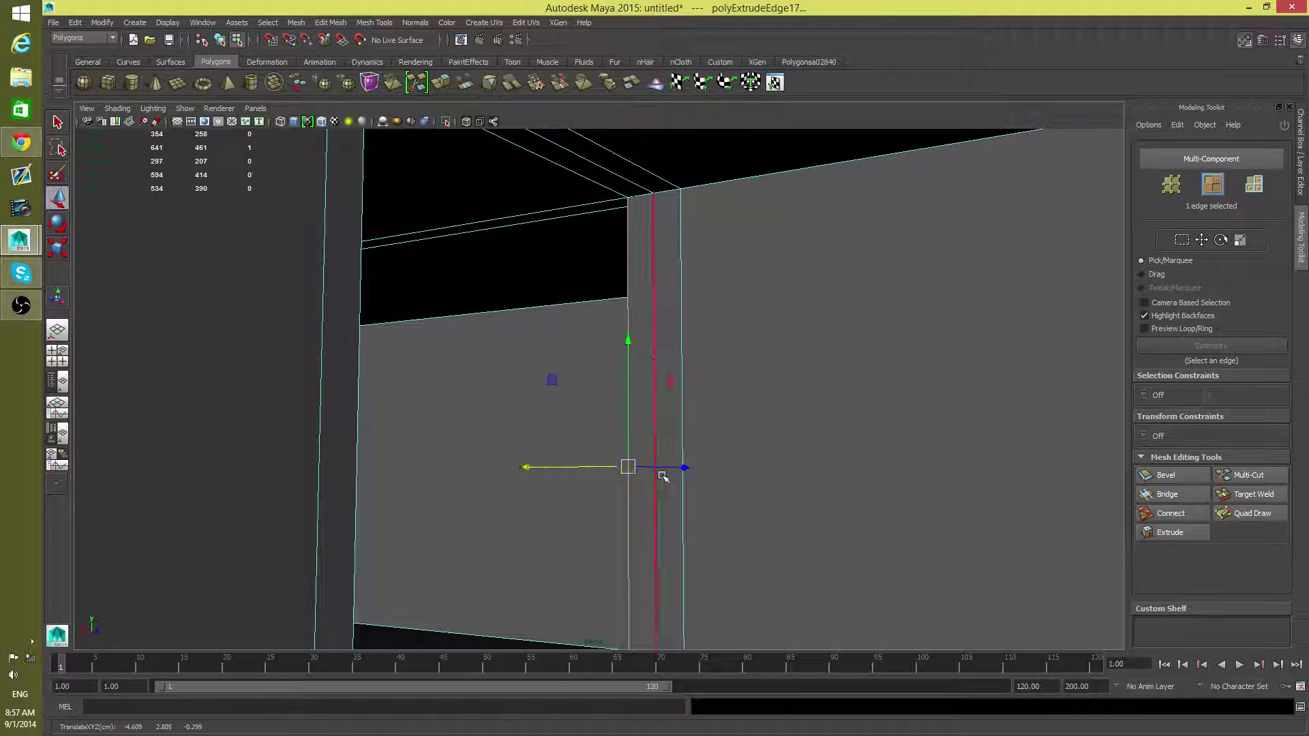
alt+right_drag(663, 476, 596, 535)
Extrude the floor edge along the passage threshold and snap it to the middle of the threshold gap.
alt+drag(596, 535, 766, 453)
click(754, 420)
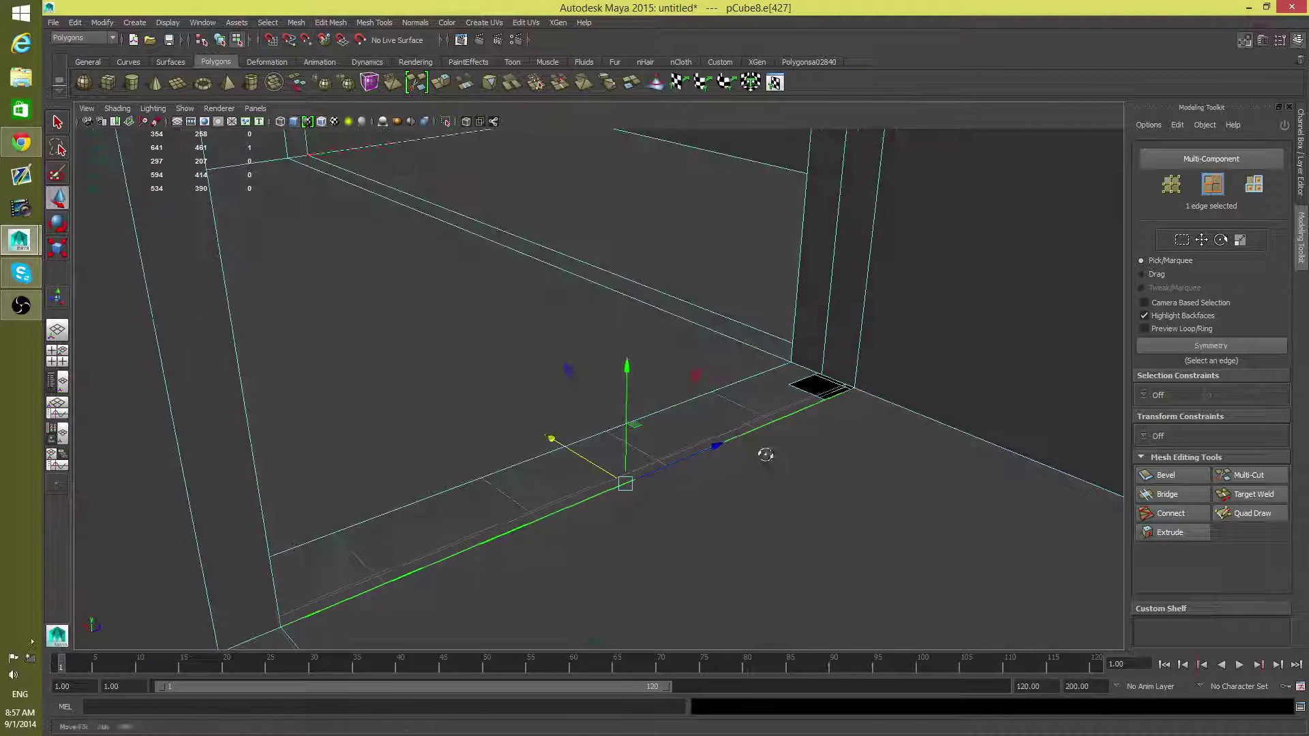
click(446, 89)
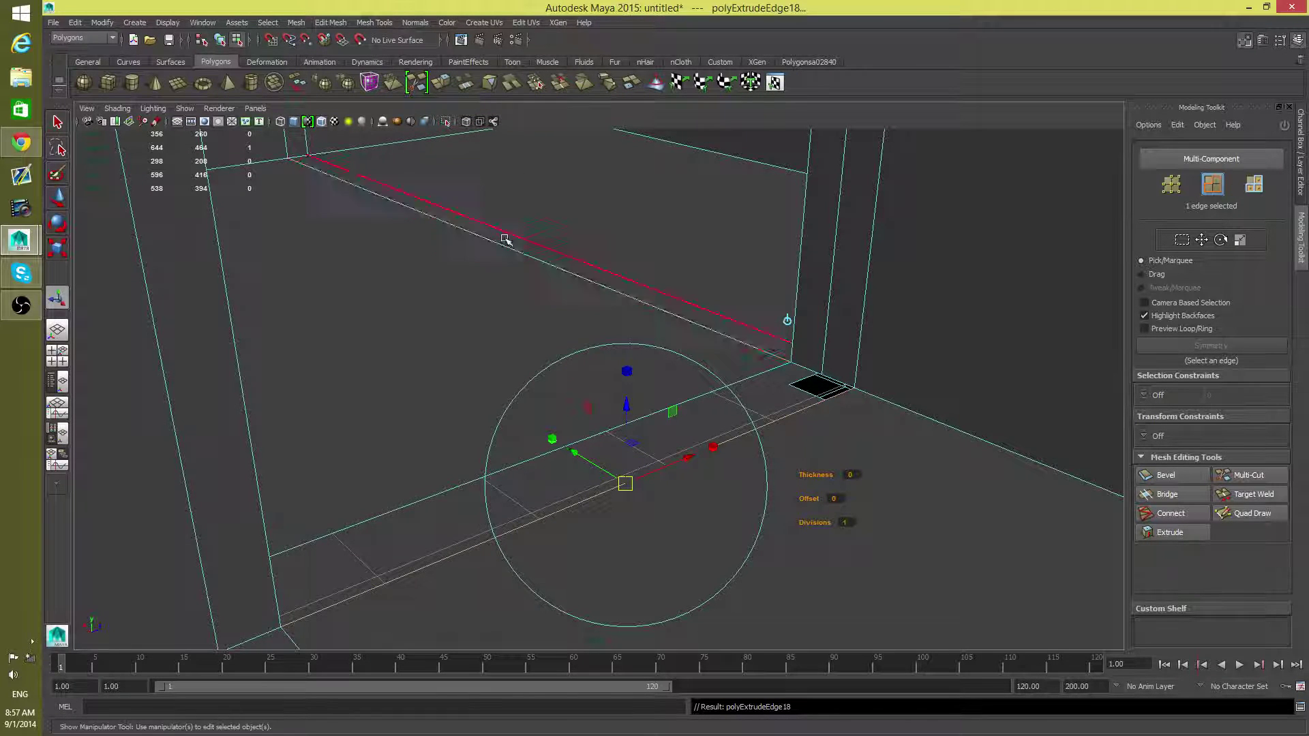
drag(589, 458, 573, 448)
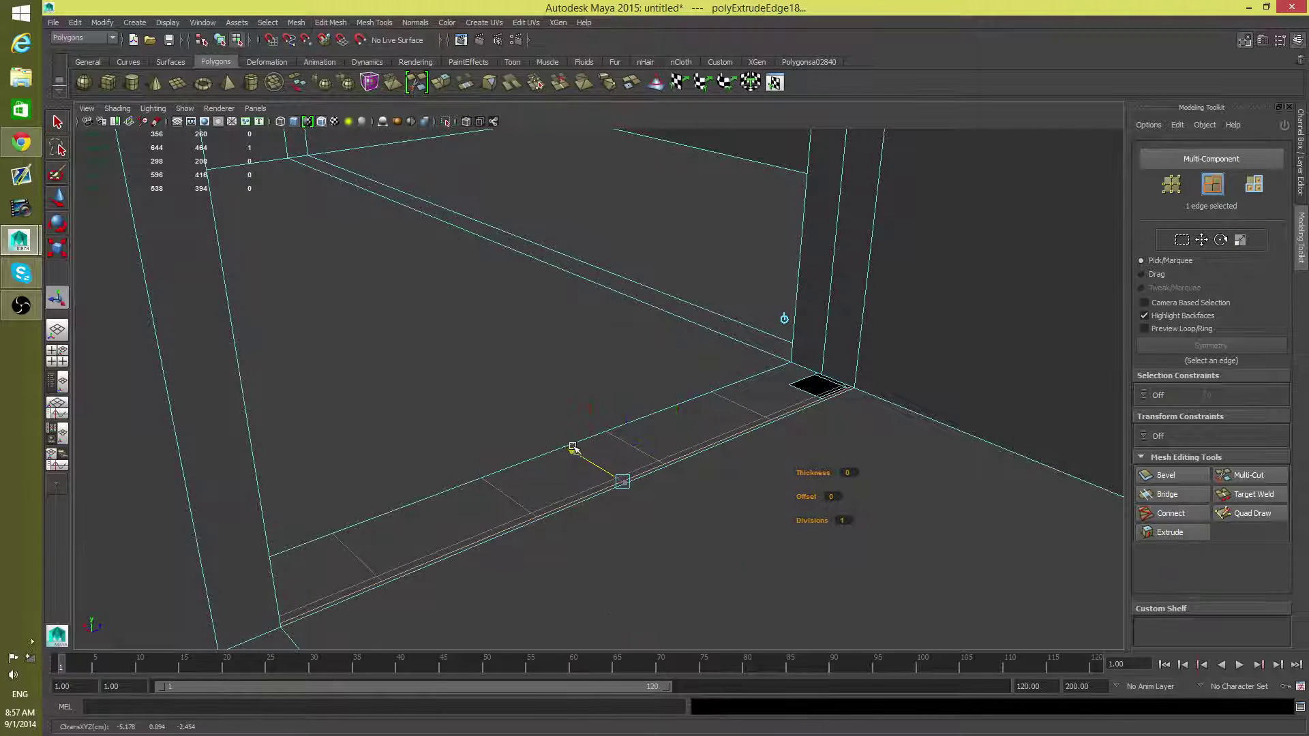
key(w)
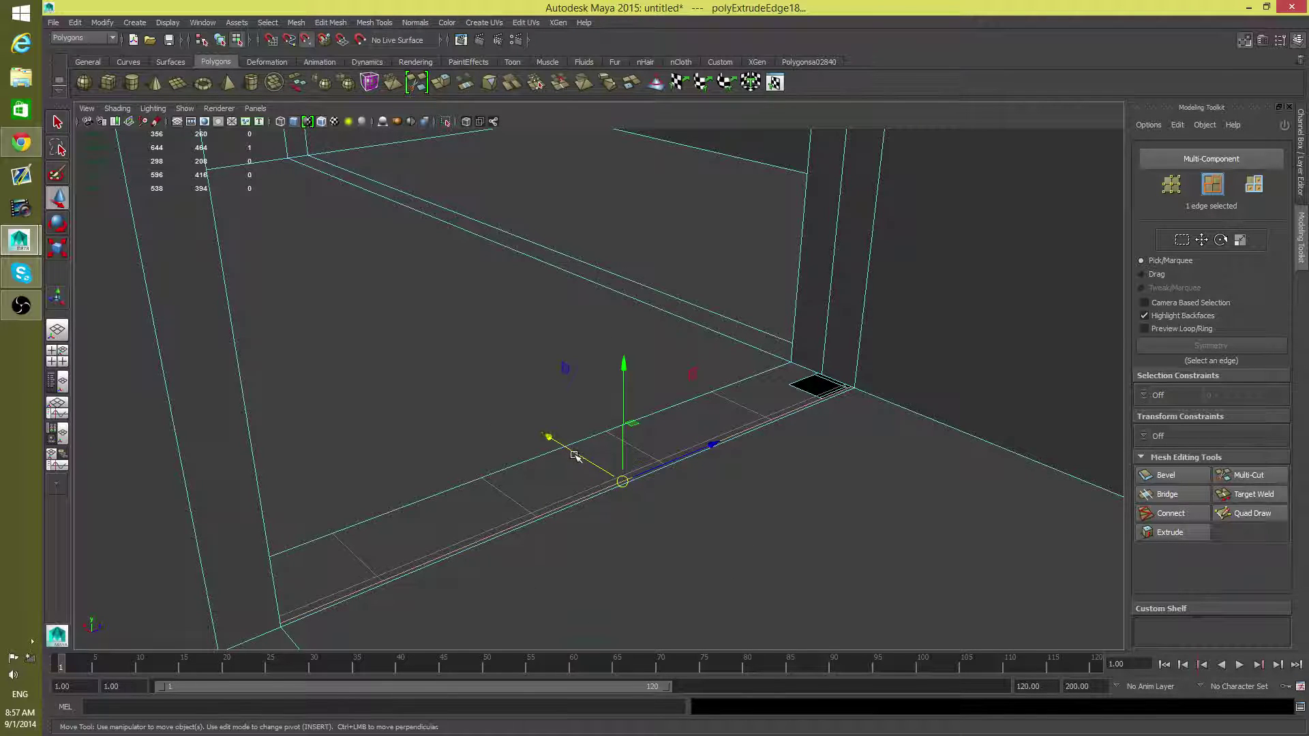
drag(574, 457, 572, 453)
double_click(805, 379)
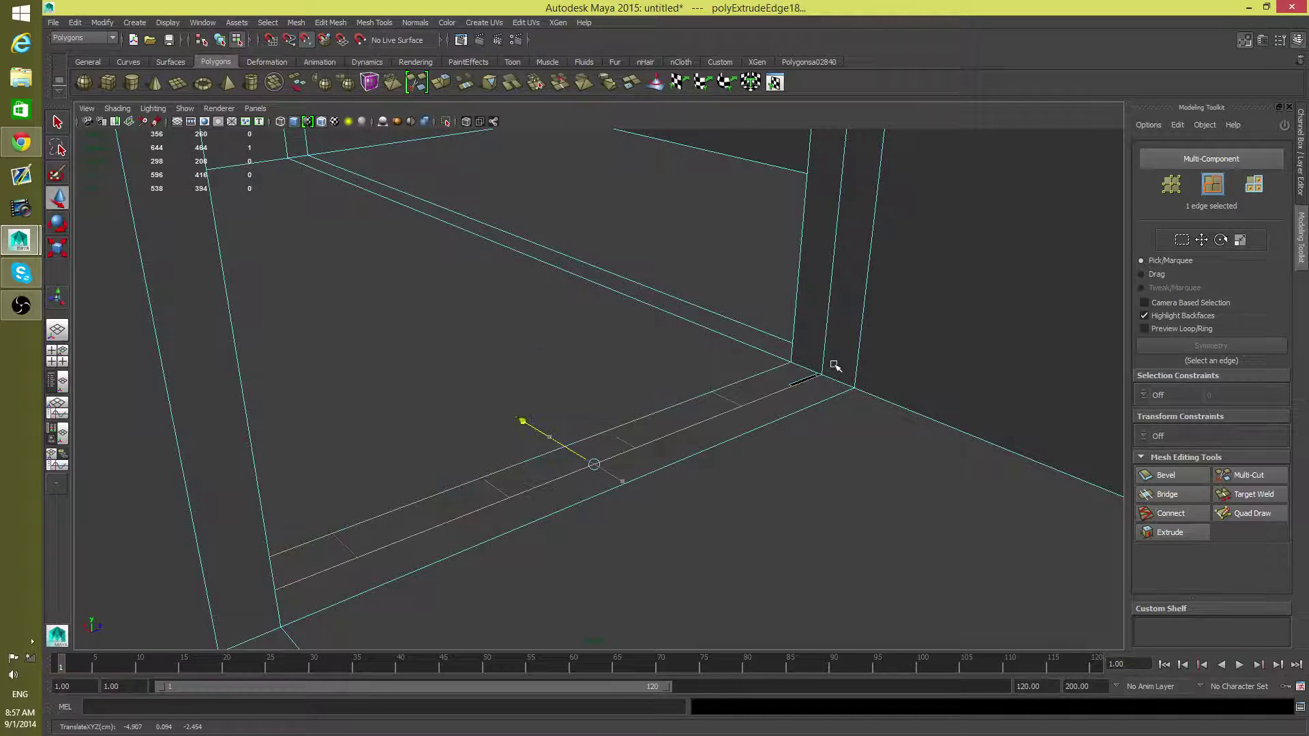
Extrude the new threshold edge again and snap it to the other room's floor edge to close the gap.
click(440, 82)
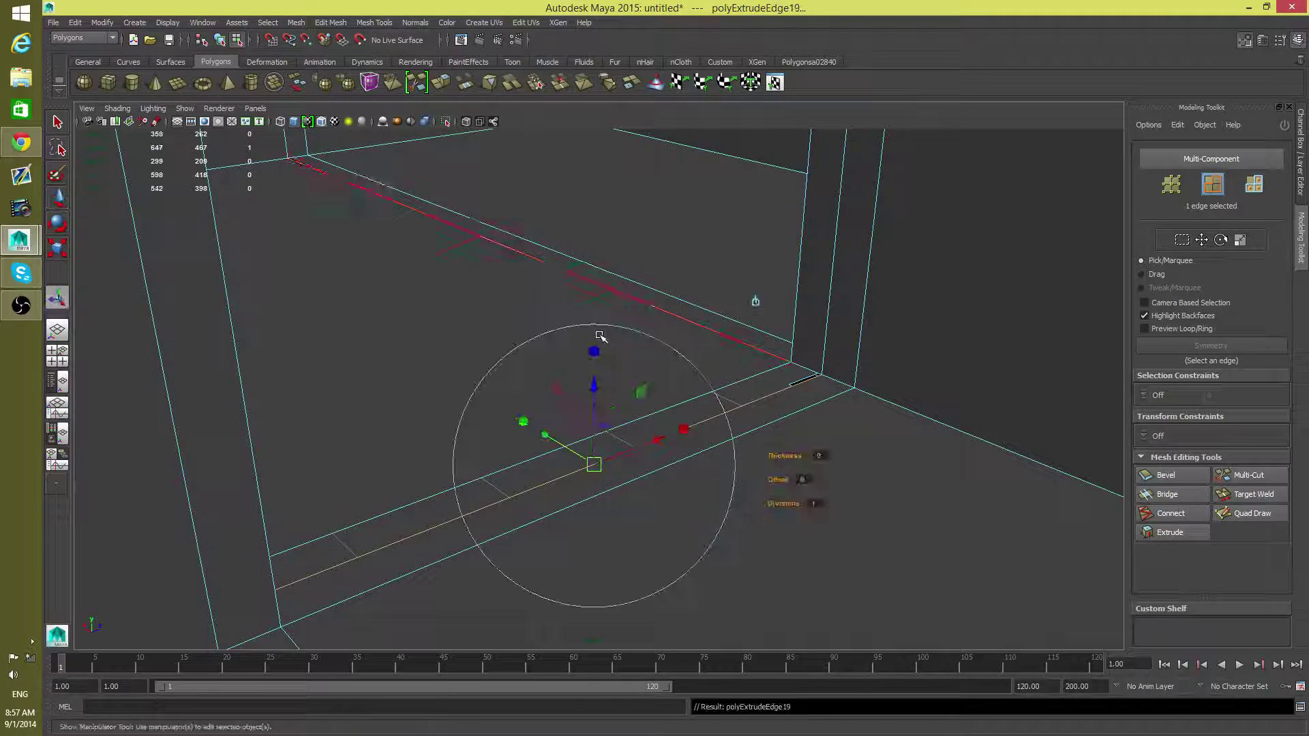
key(w)
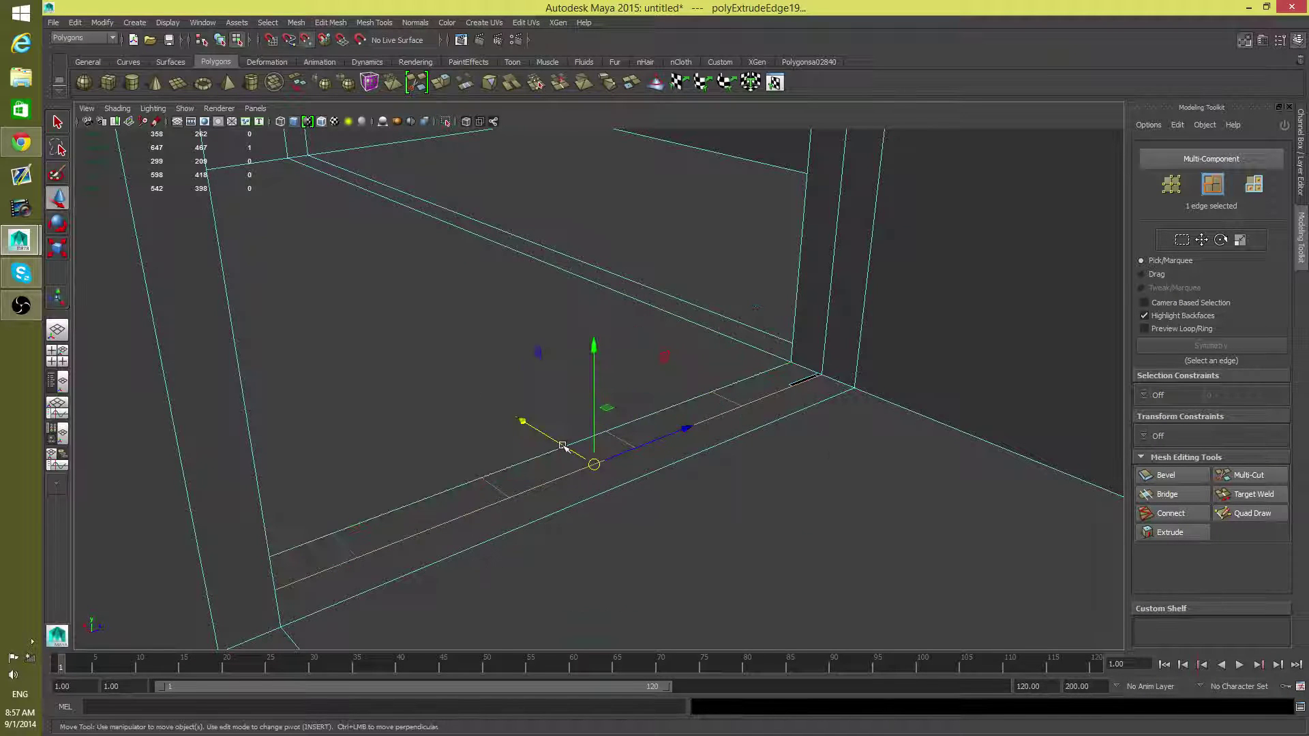
drag(563, 446, 561, 445)
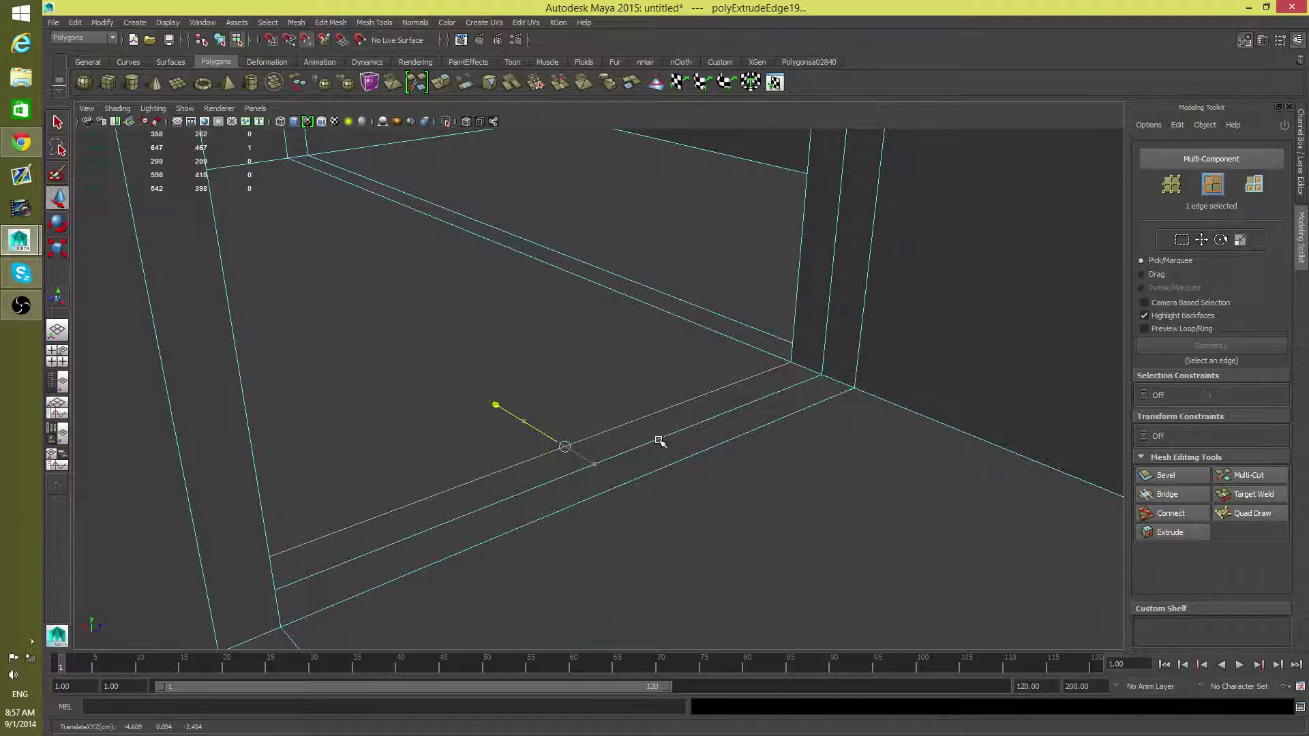
alt+drag(702, 468, 418, 468)
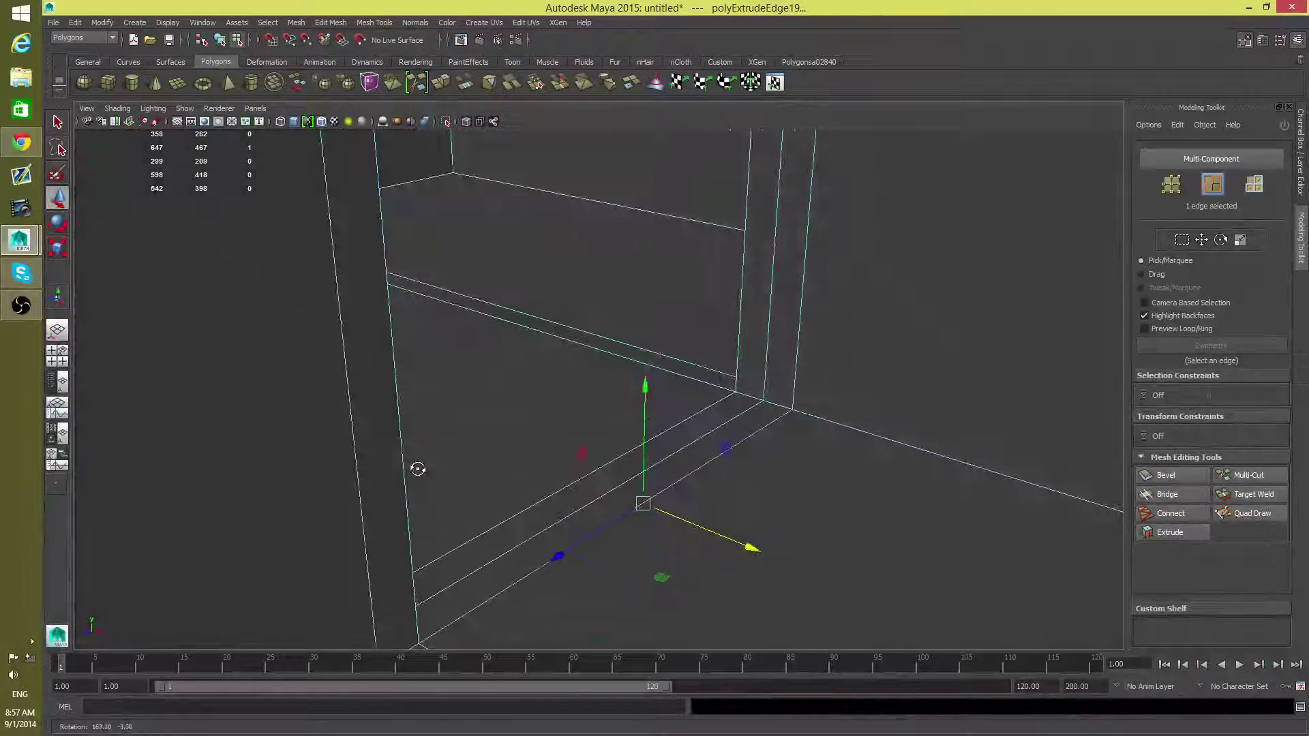
Return to object selection mode with the building mesh selected and examine its walls from outside.
key(F8)
key(F8)
key(F8)
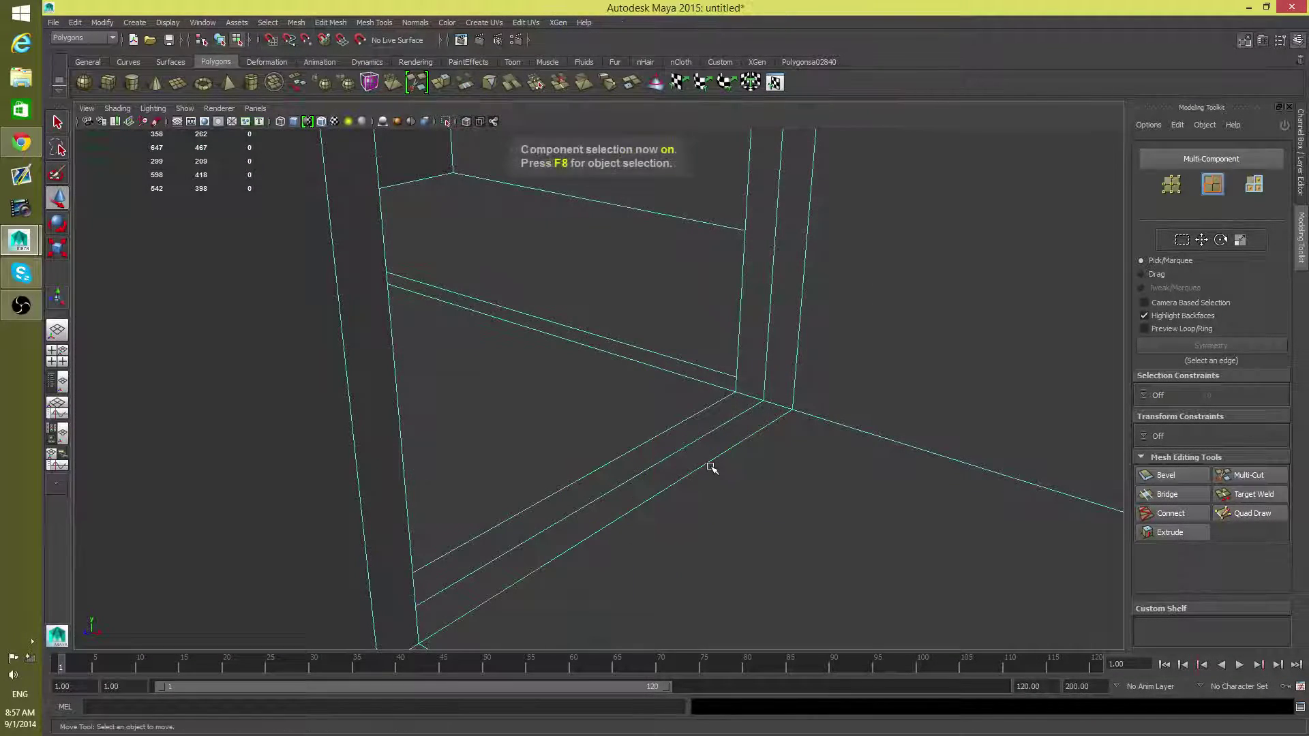
key(f)
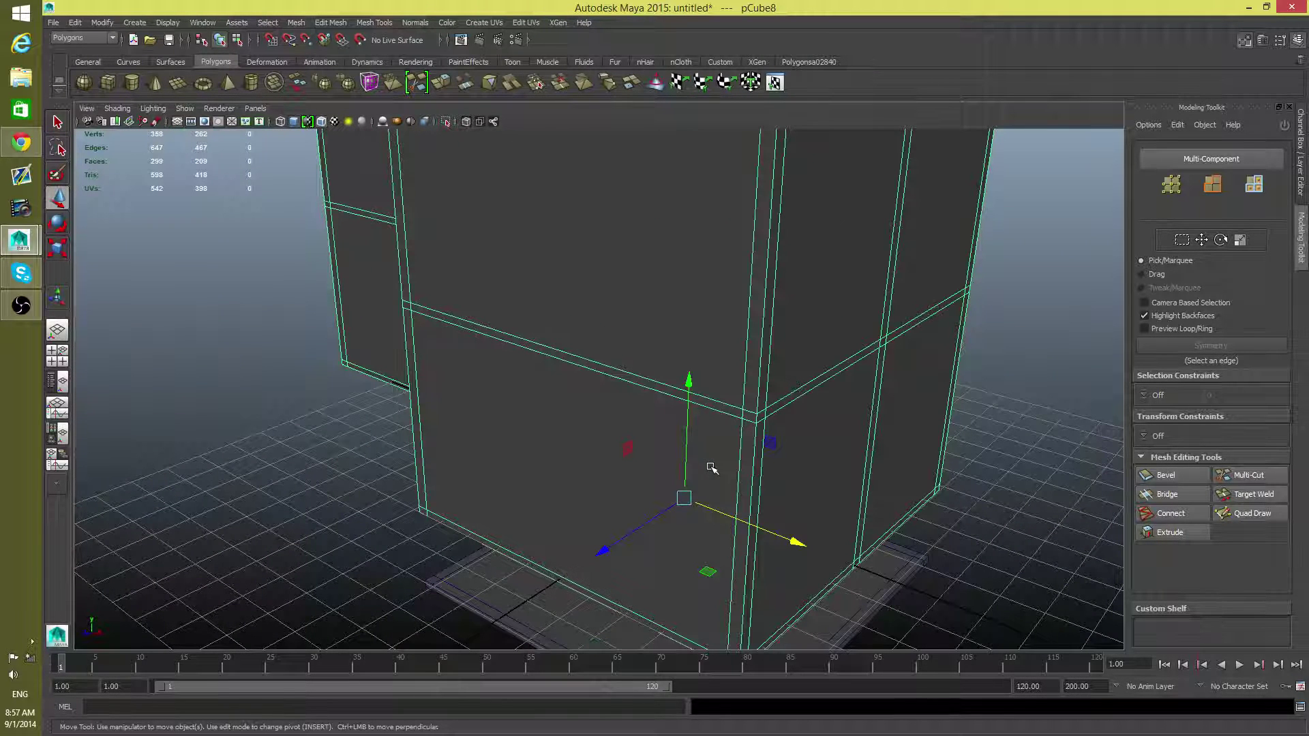
alt+drag(737, 397, 578, 518)
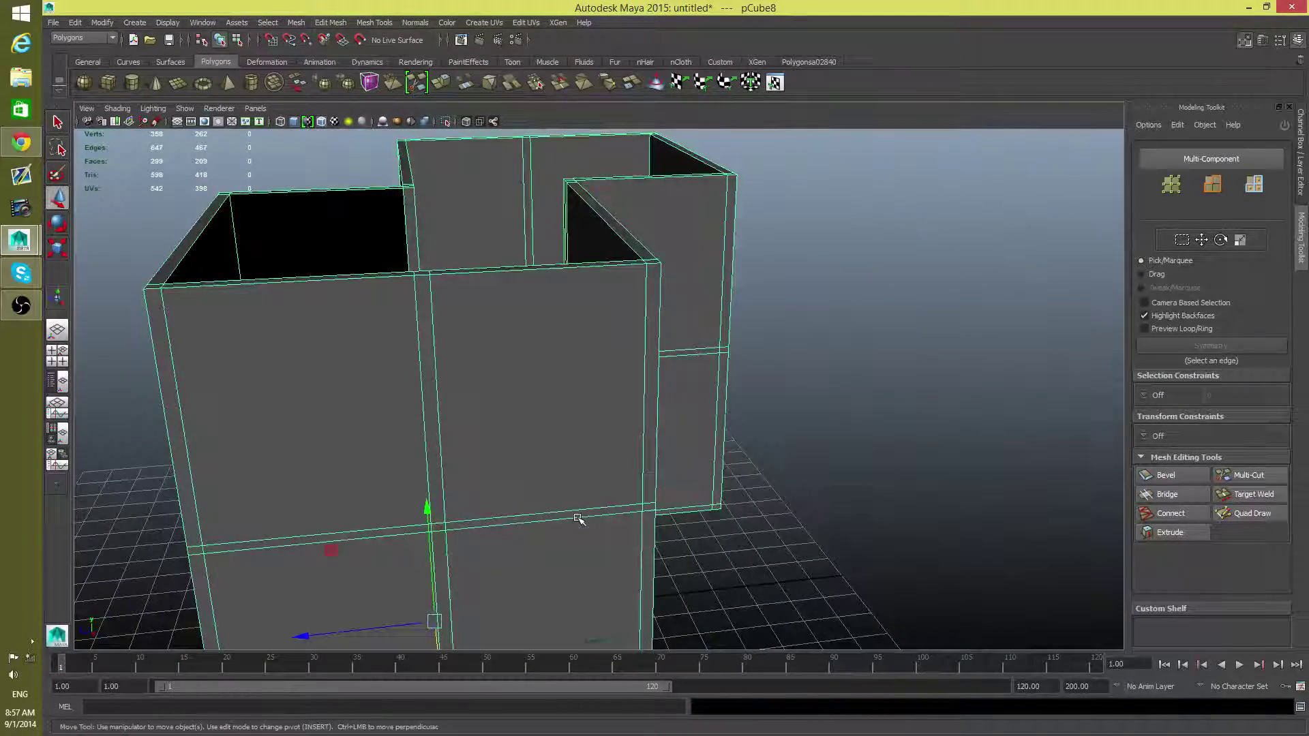